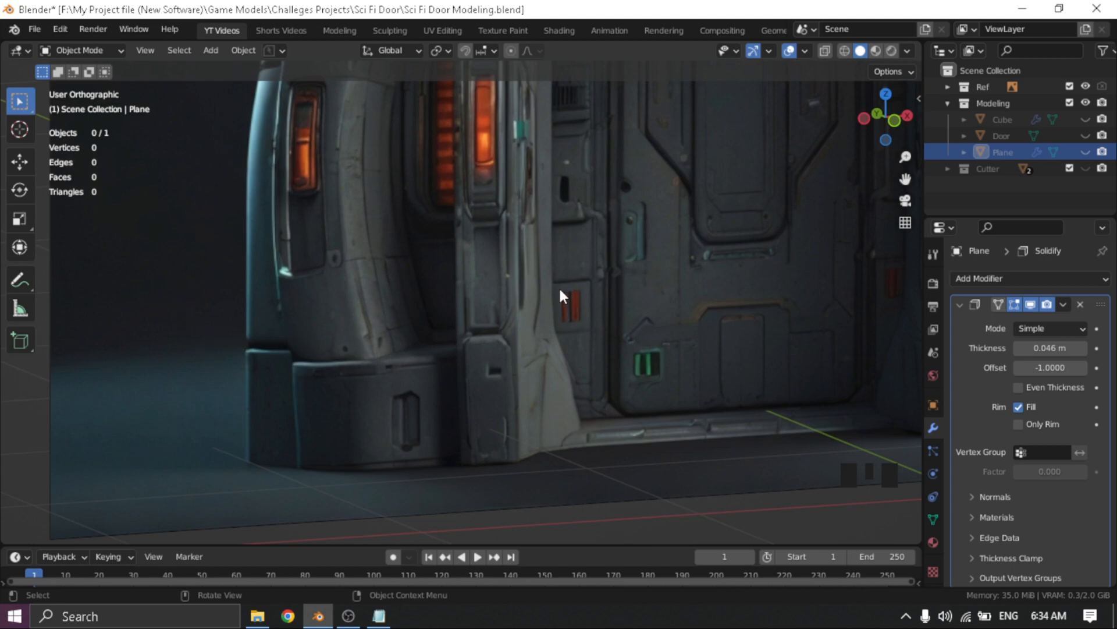
Switch to Notepad and review the unfinished parts, items 3 to 6, in the door modeling checklist
scroll(561, 296, down, 6)
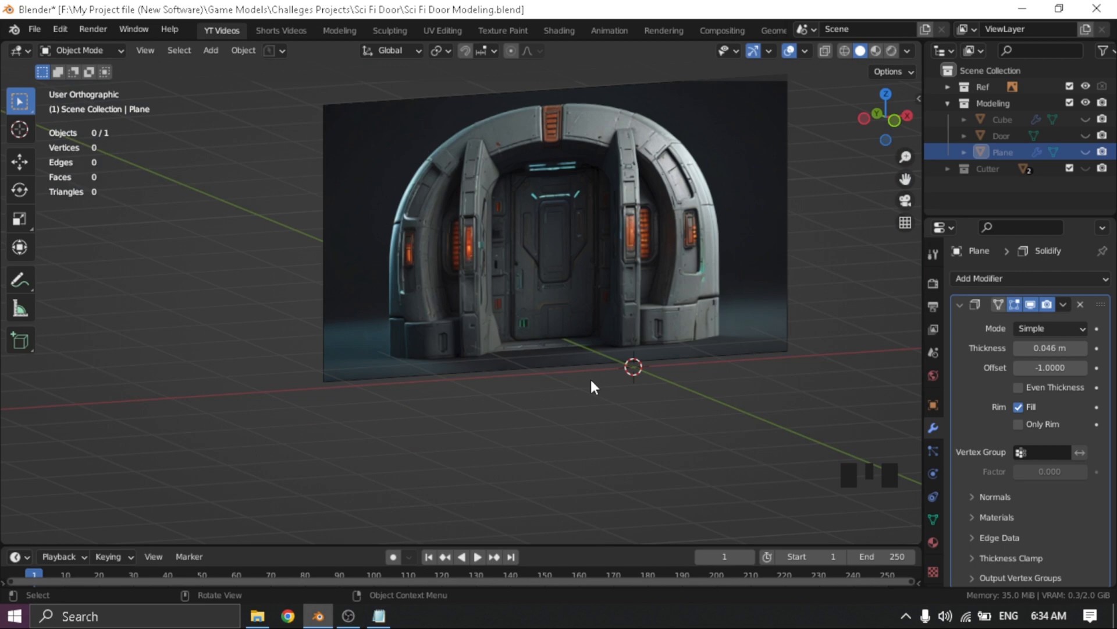
click(210, 50)
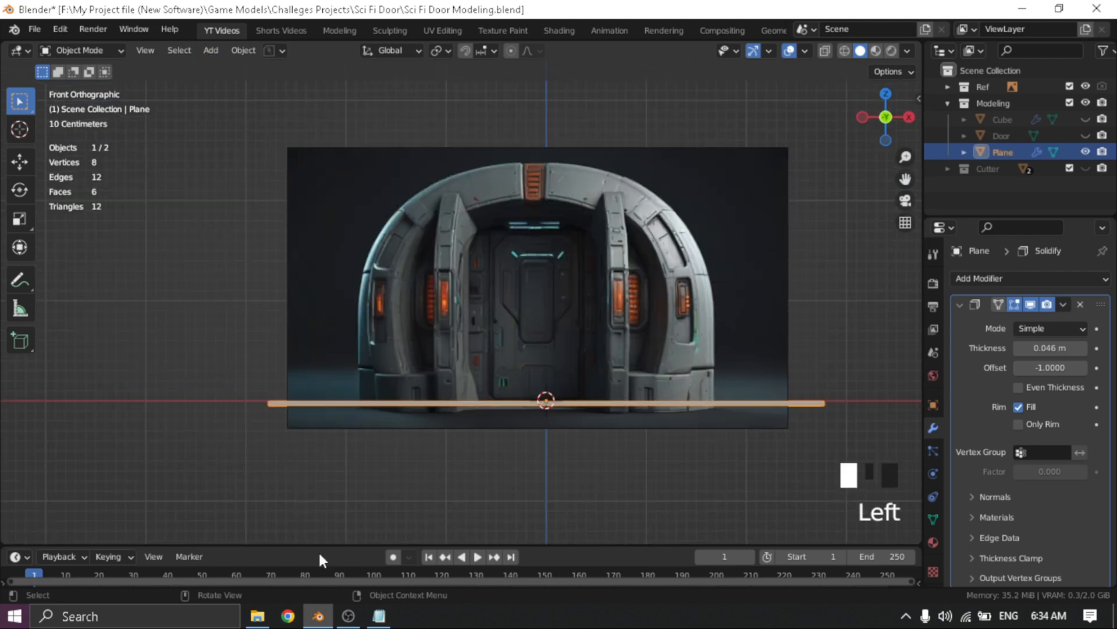
click(379, 616)
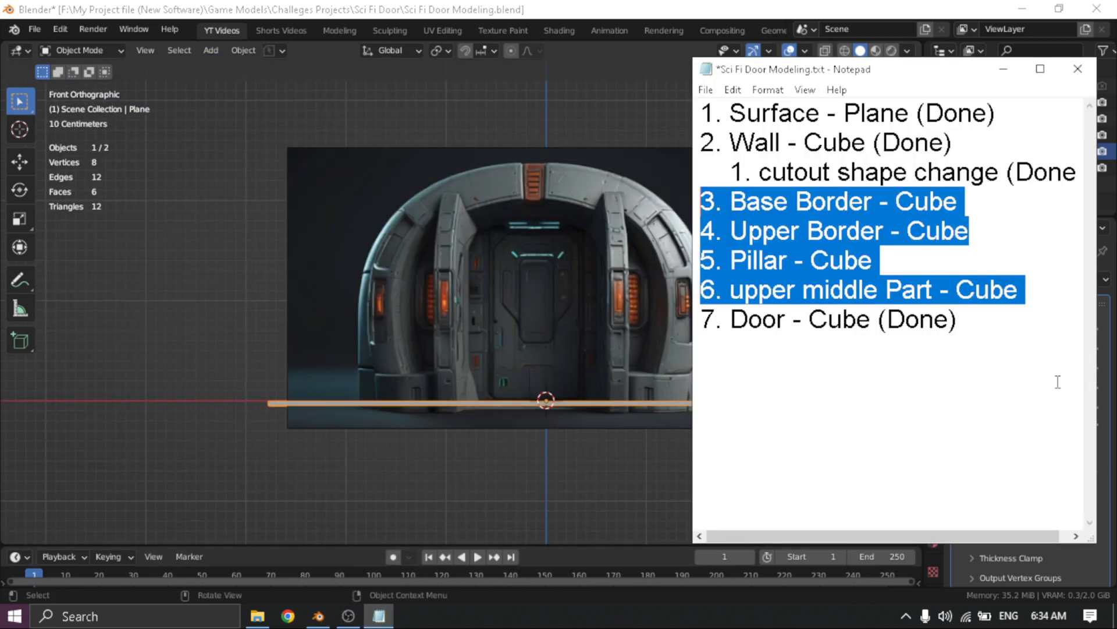
click(929, 266)
drag(861, 200, 1007, 195)
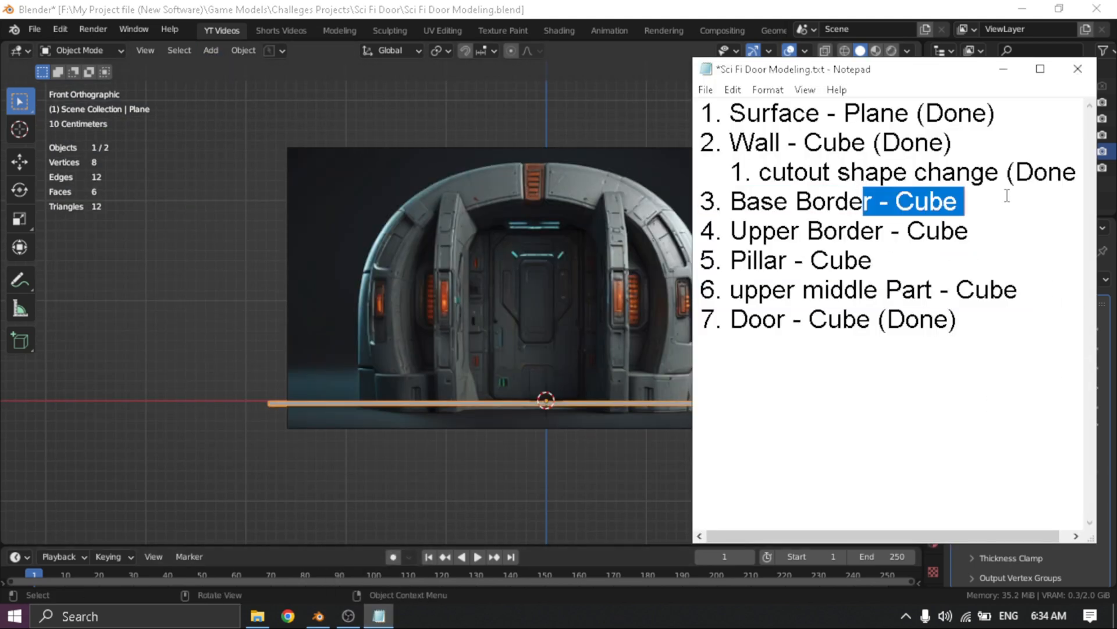
click(1008, 196)
drag(1061, 324, 797, 175)
click(809, 215)
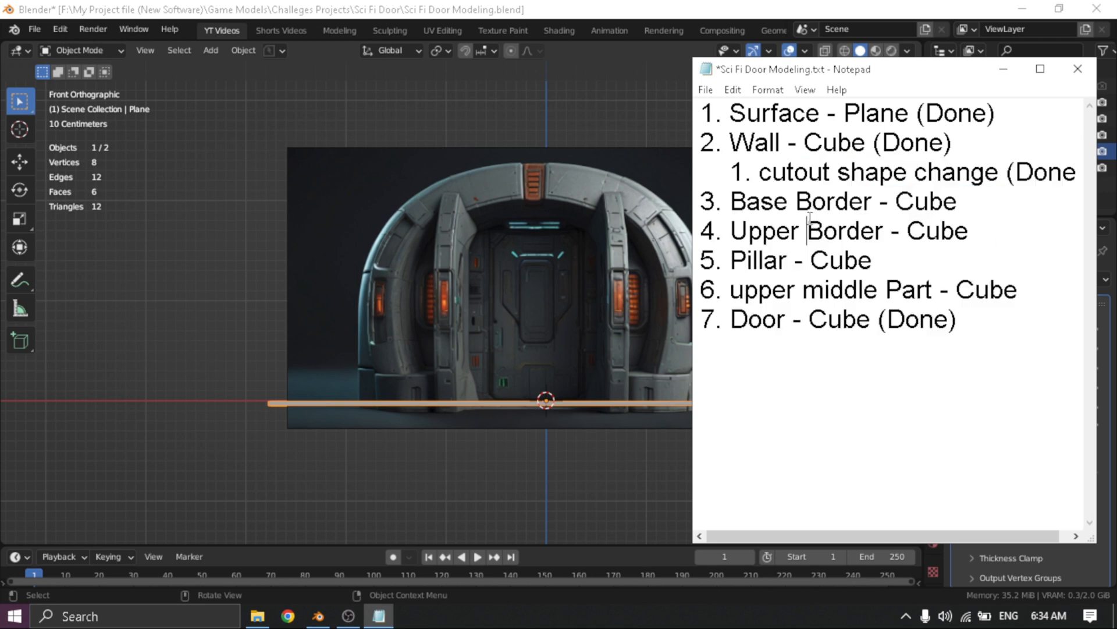
Return to Blender, add a cube mesh at the 3D cursor and scale it down uniformly to a small block
click(298, 125)
click(209, 52)
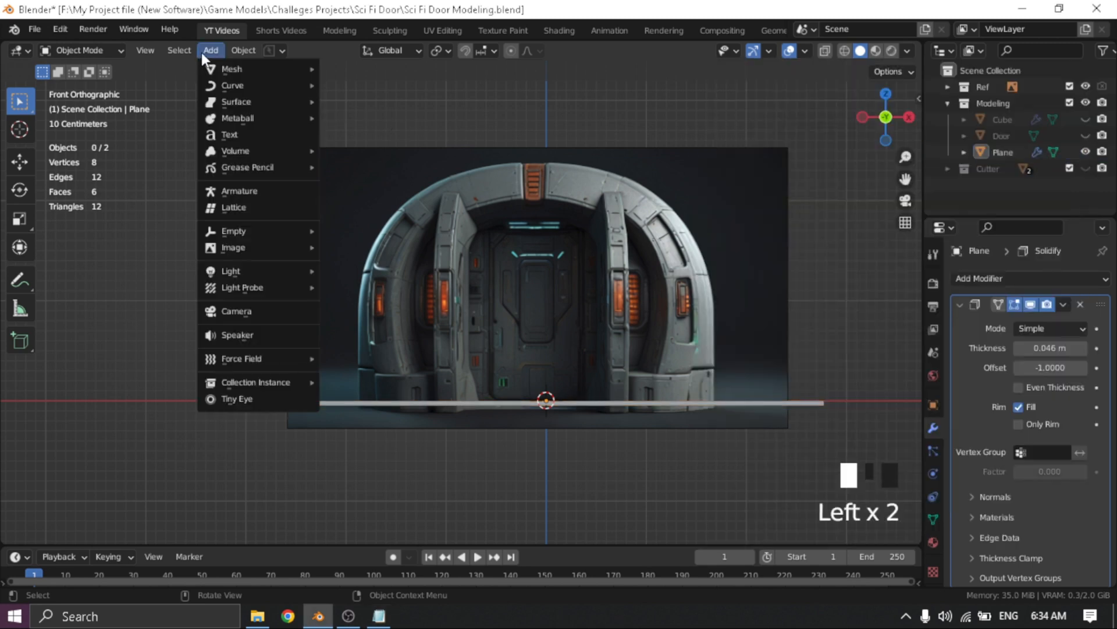
mouse_move(262, 69)
click(383, 101)
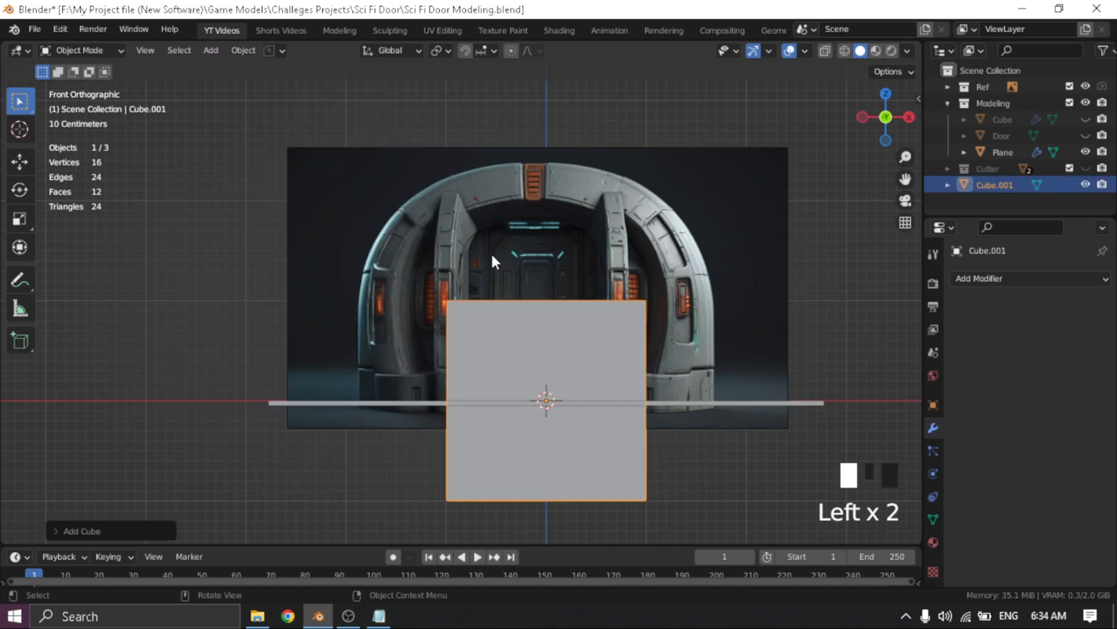
key(s)
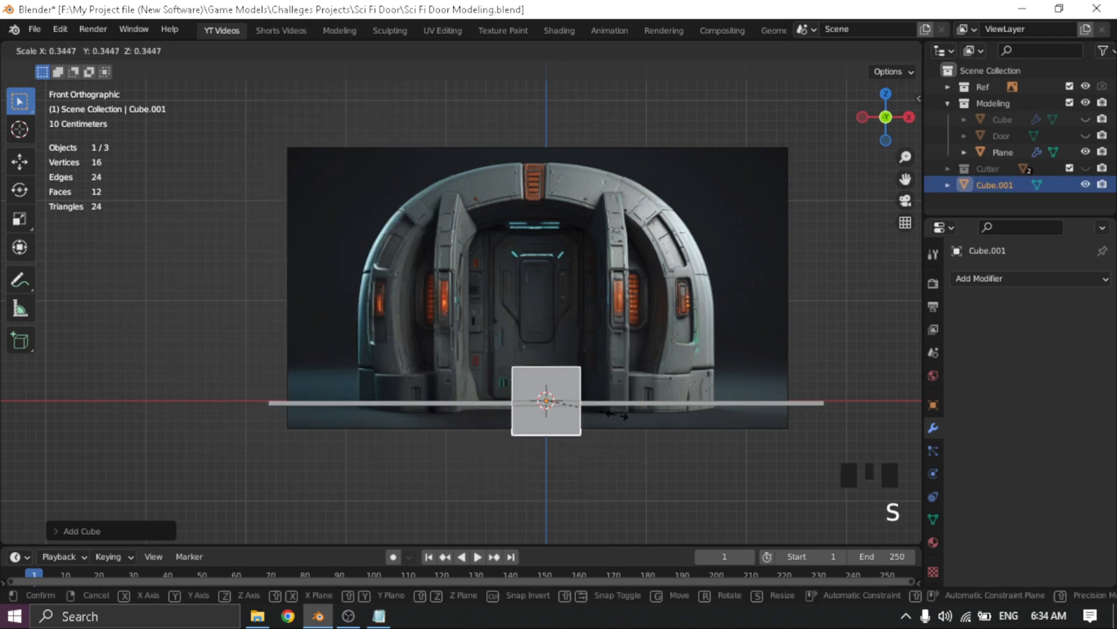
click(587, 409)
Move the cube about 1.26 m along negative X and about 0.2 m up along Z so it rests on the plane
scroll(587, 410, up, 5)
shift+middle_drag(586, 410, 756, 329)
key(g)
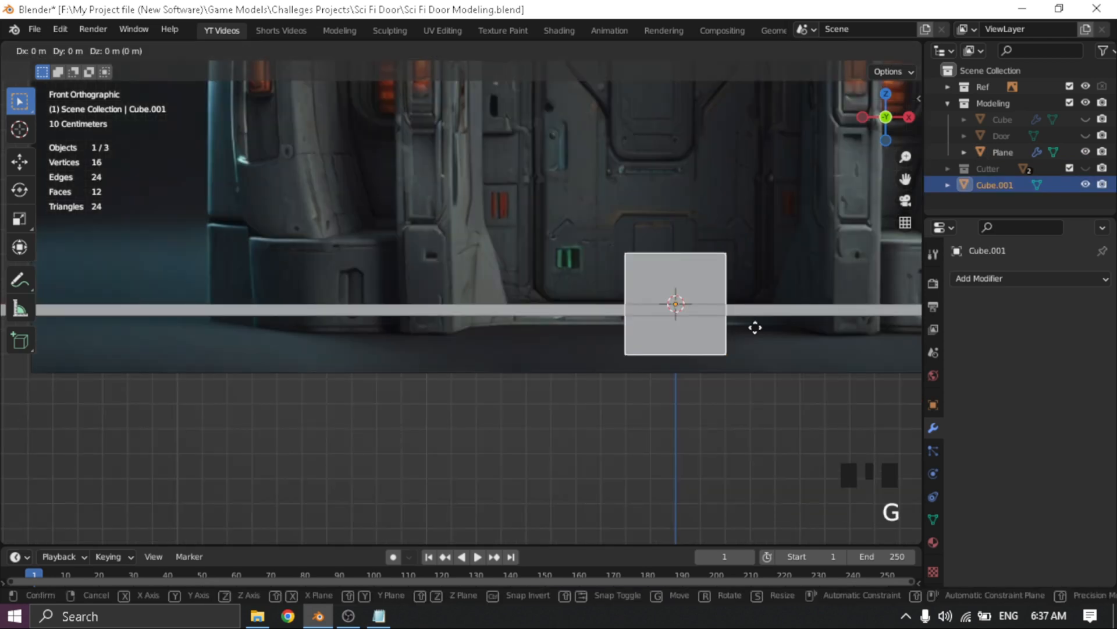
key(x)
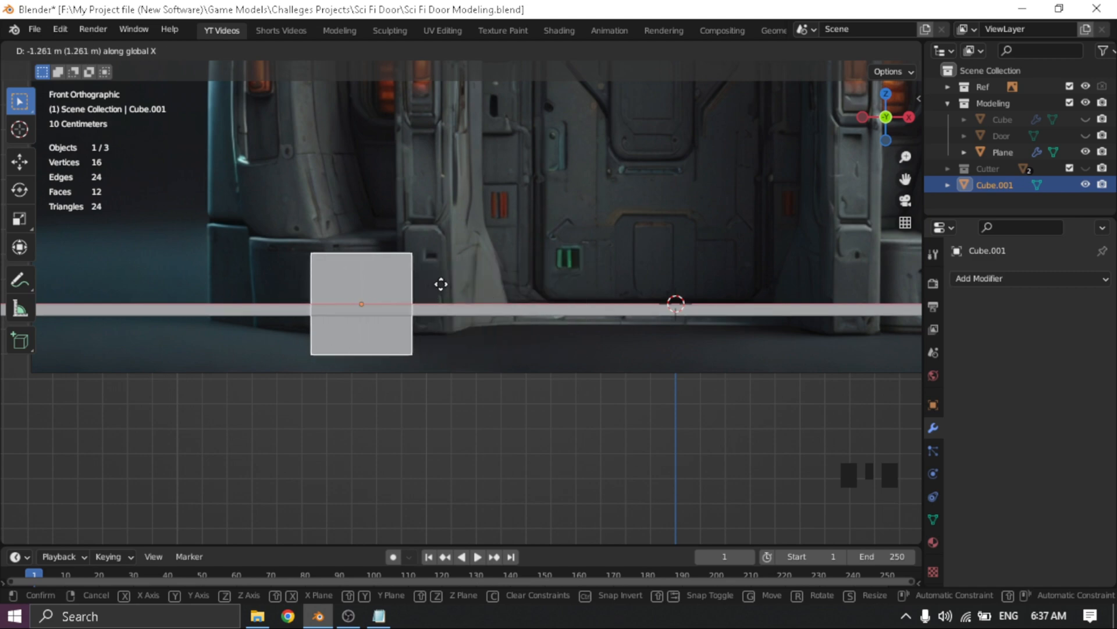
click(440, 284)
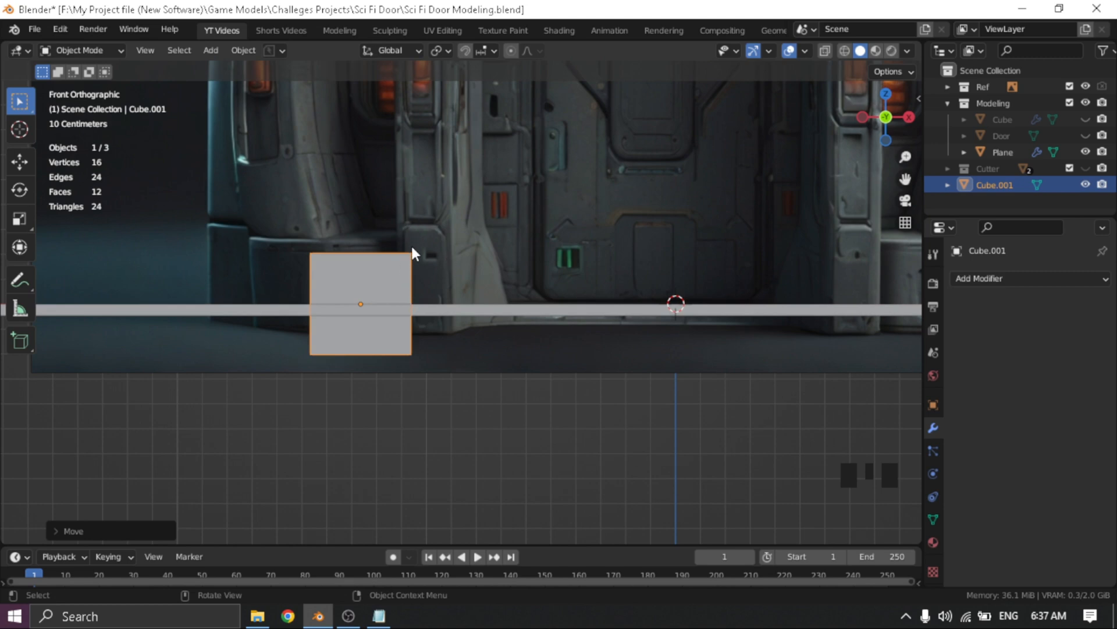
key(g)
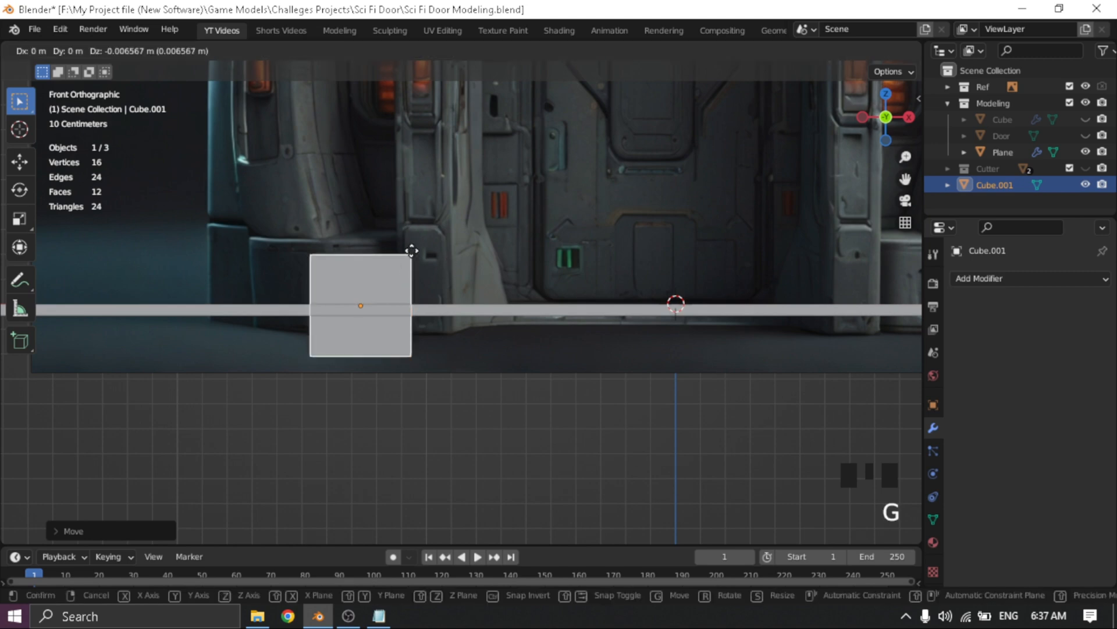
key(z)
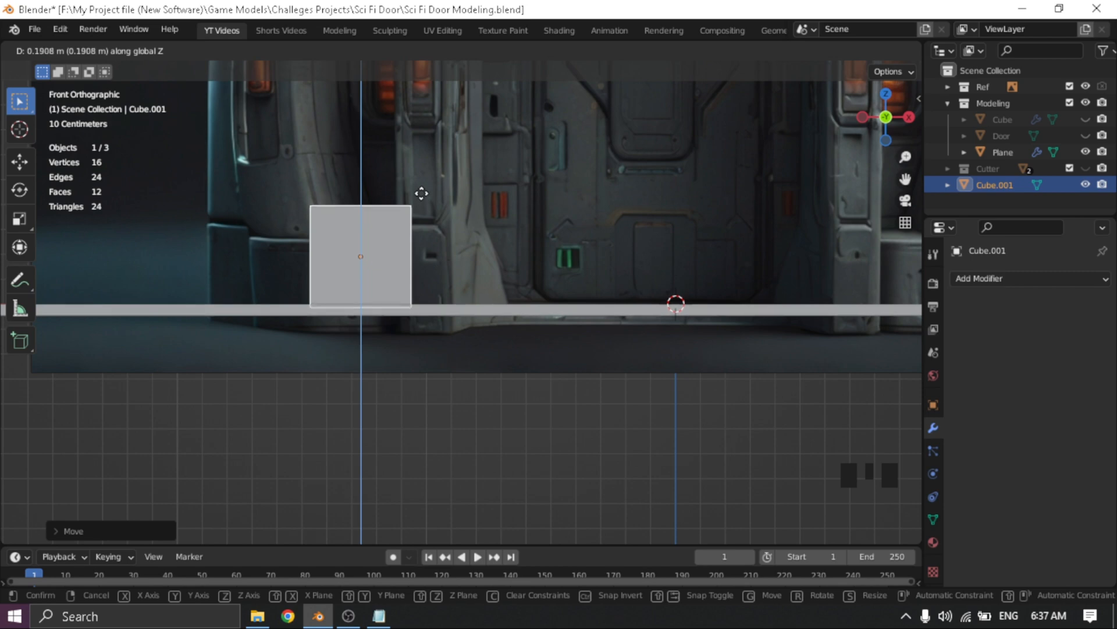
click(415, 187)
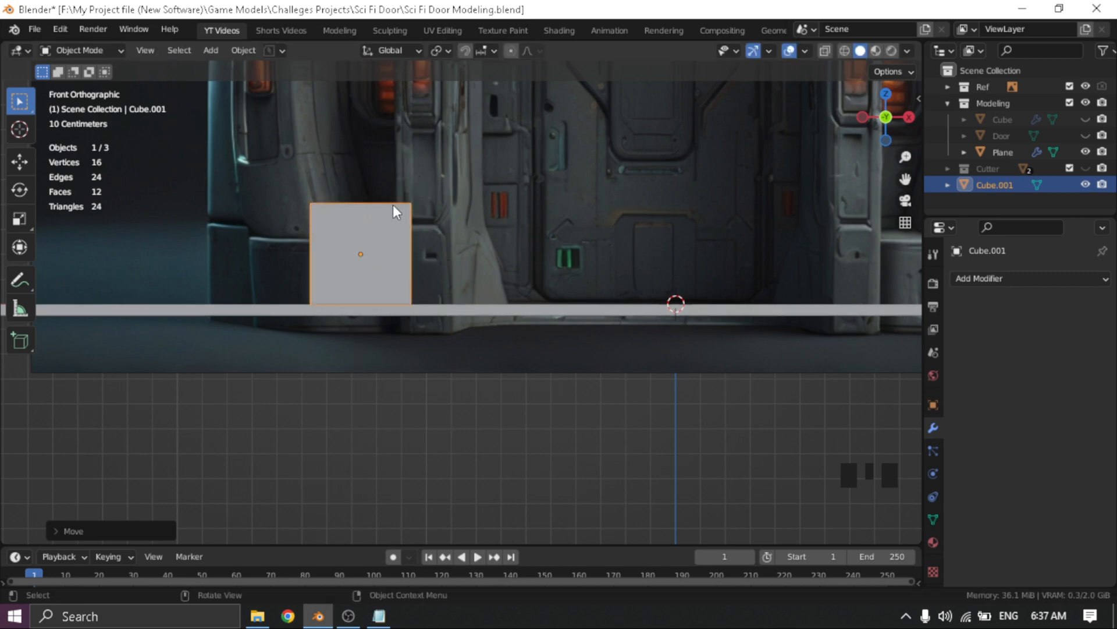
In Edit Mode with X-ray on, lower the cube's top vertices along Z by about 0.09 m
key(Tab)
drag(267, 180, 453, 224)
key(alt+z)
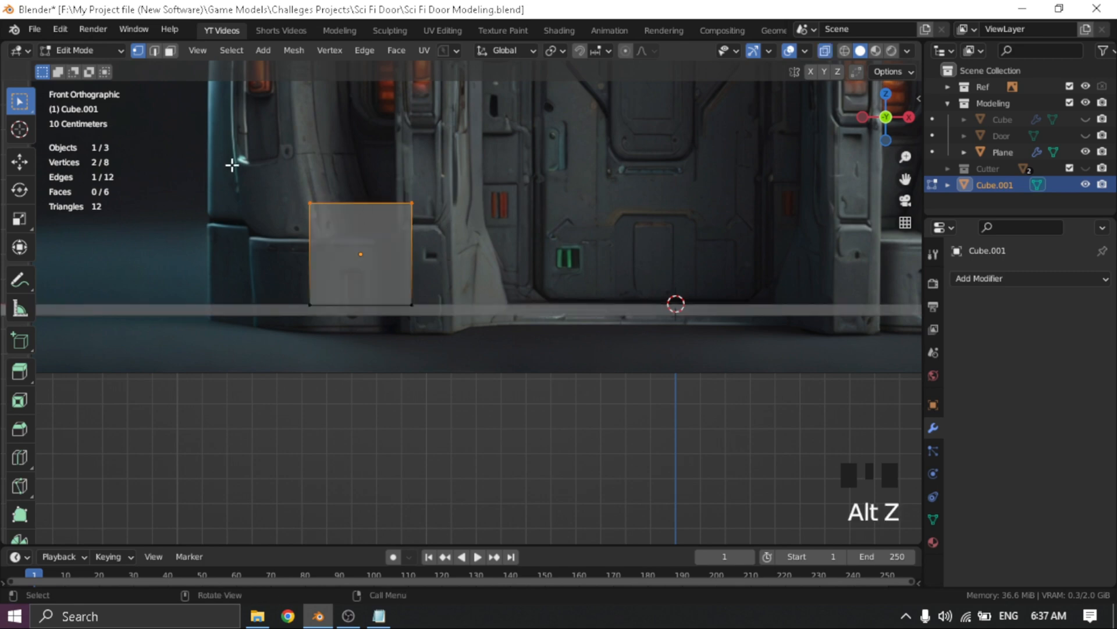
drag(214, 158, 550, 260)
key(g)
key(z)
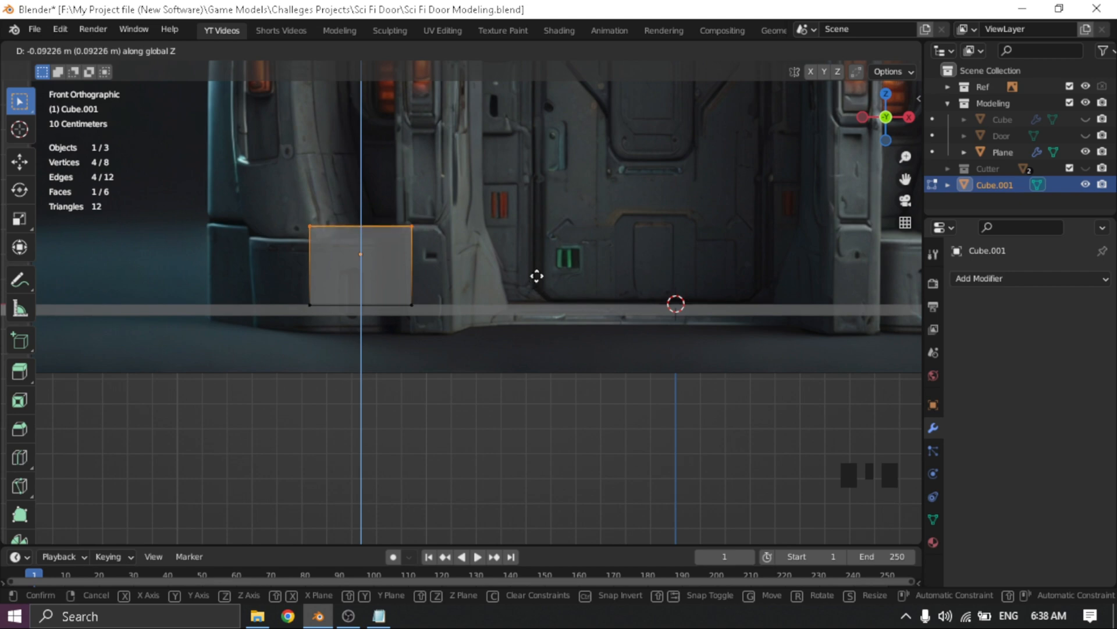
click(536, 255)
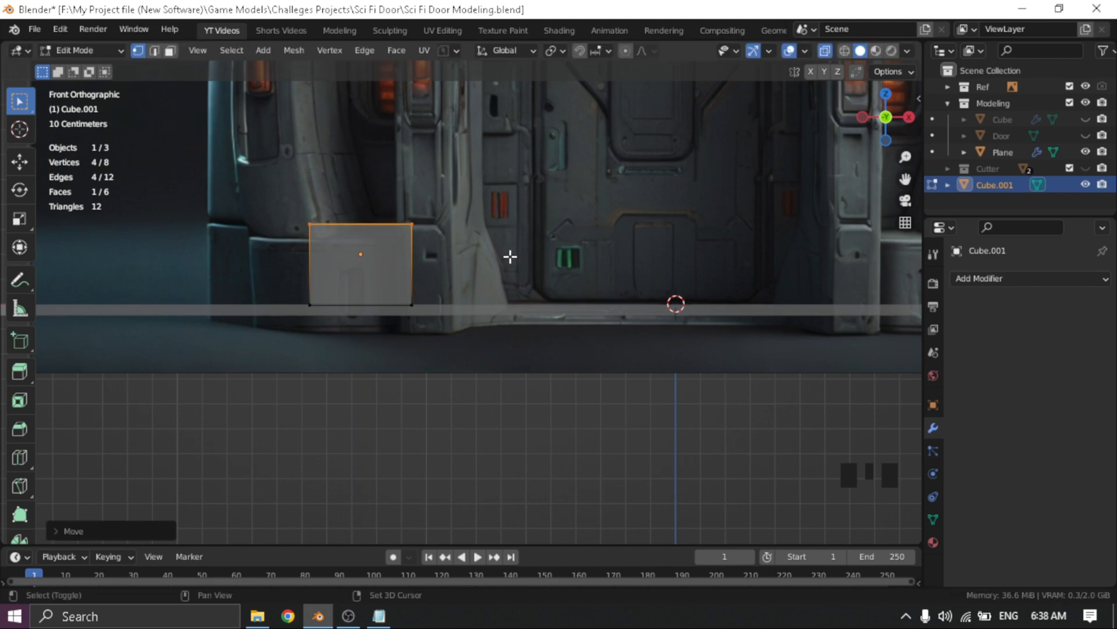
Extend the cube's left-side vertices outward along X to the outer edge of the base border in the reference image
drag(274, 192, 350, 322)
key(g)
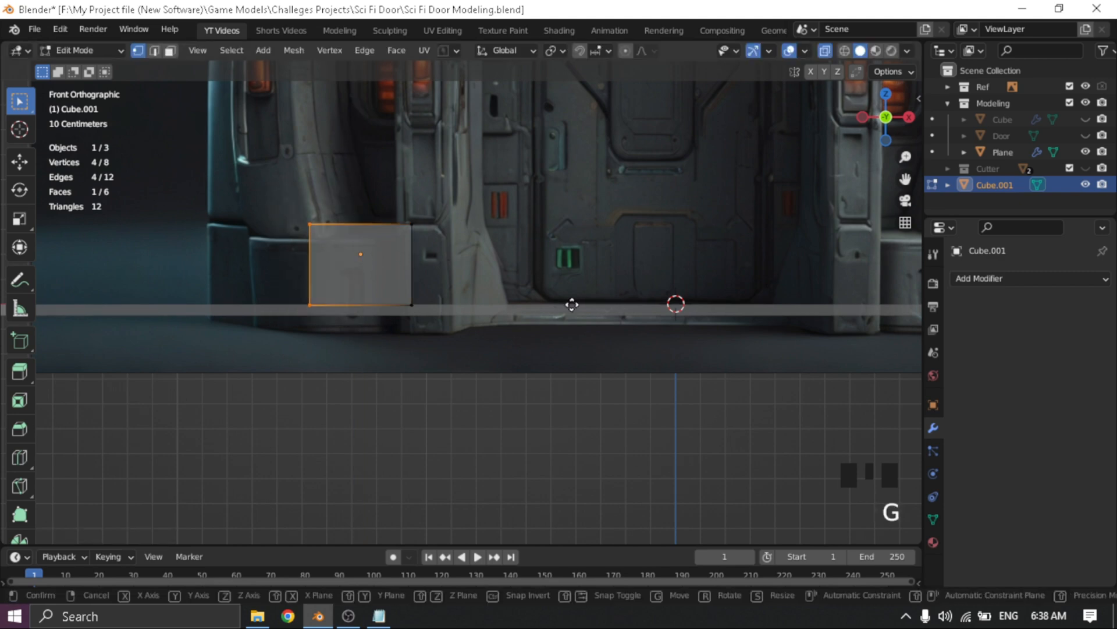
key(x)
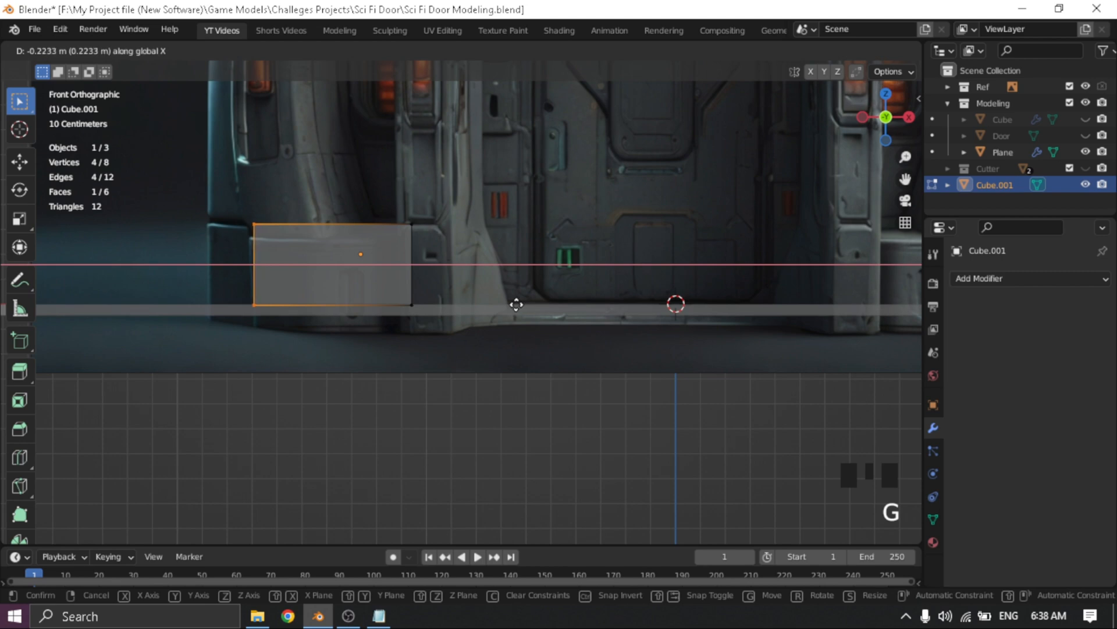
click(509, 304)
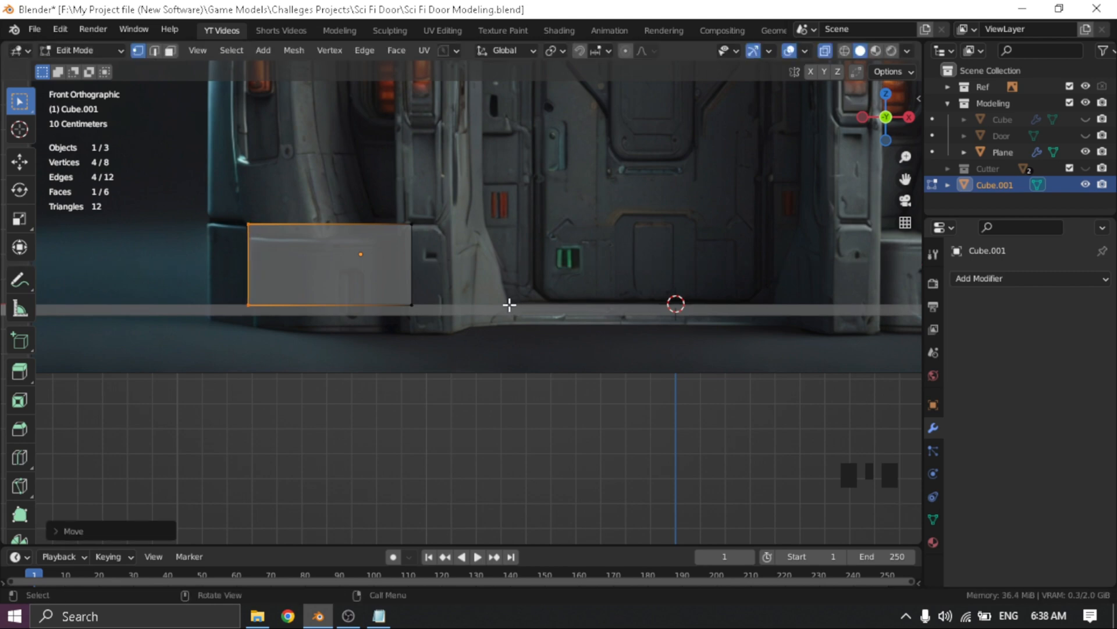
Examine the block against the door reference from angled, top and front views
middle_drag(341, 292, 397, 325)
shift+middle_drag(287, 292, 504, 424)
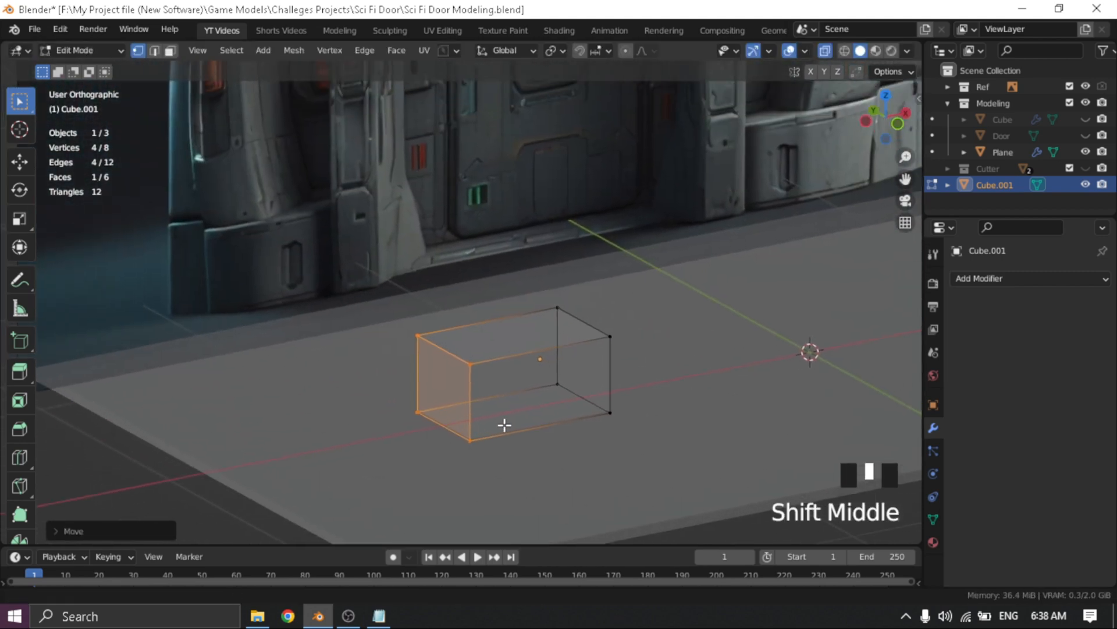
shift+middle_drag(326, 360, 429, 392)
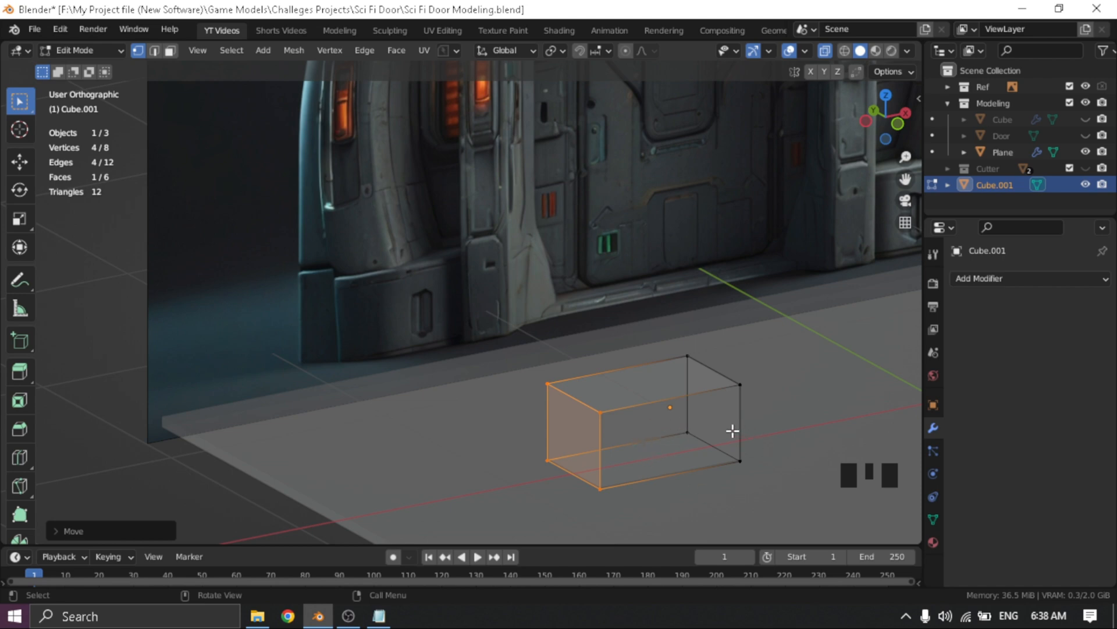
middle_drag(671, 427, 663, 457)
key(grave)
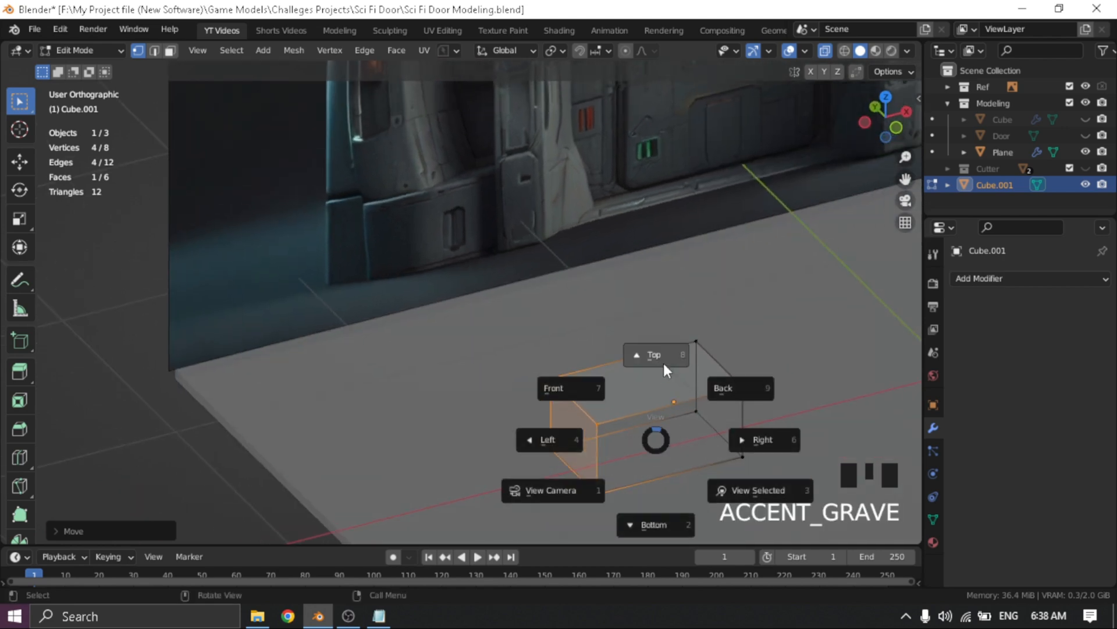
click(664, 363)
key(grave)
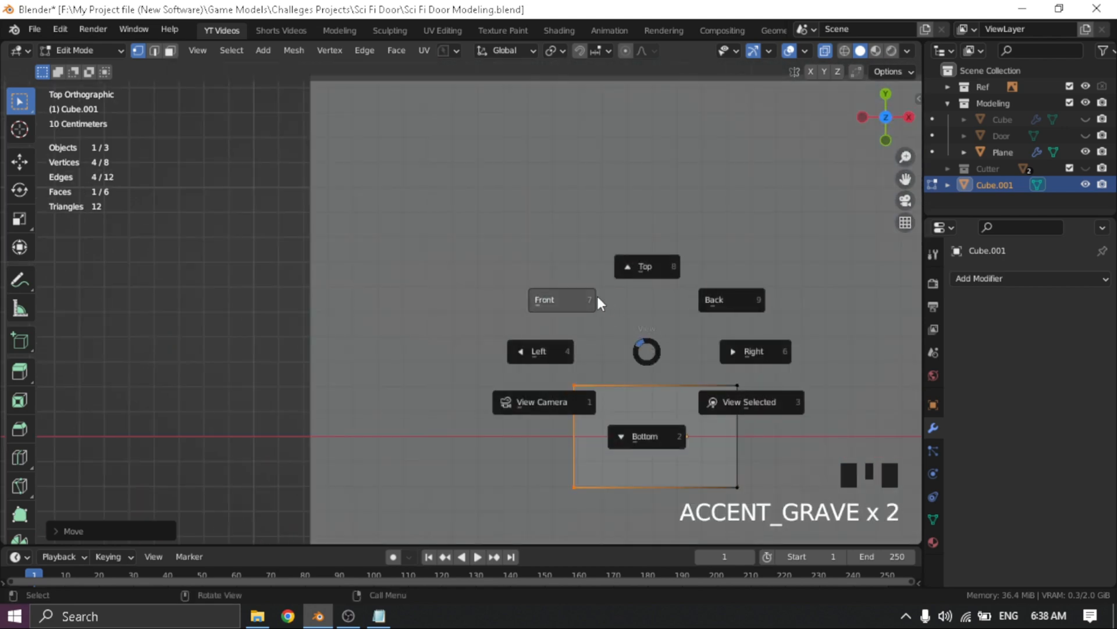
click(598, 301)
middle_drag(569, 324, 666, 394)
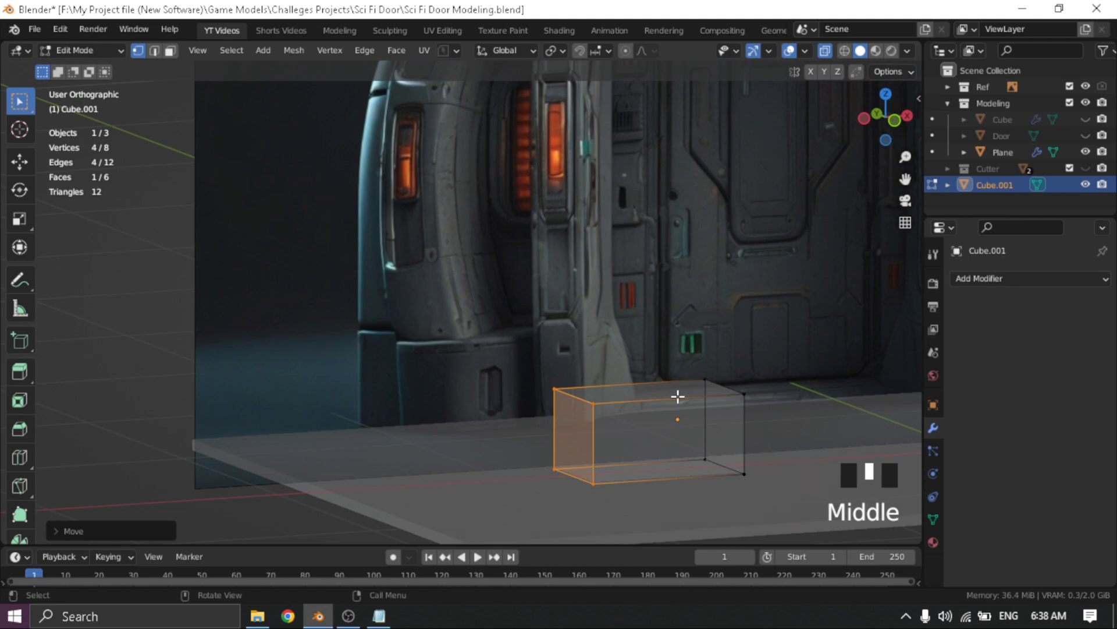
Return to Object Mode and move Cube.001 into the Modeling collection
key(Tab)
click(685, 313)
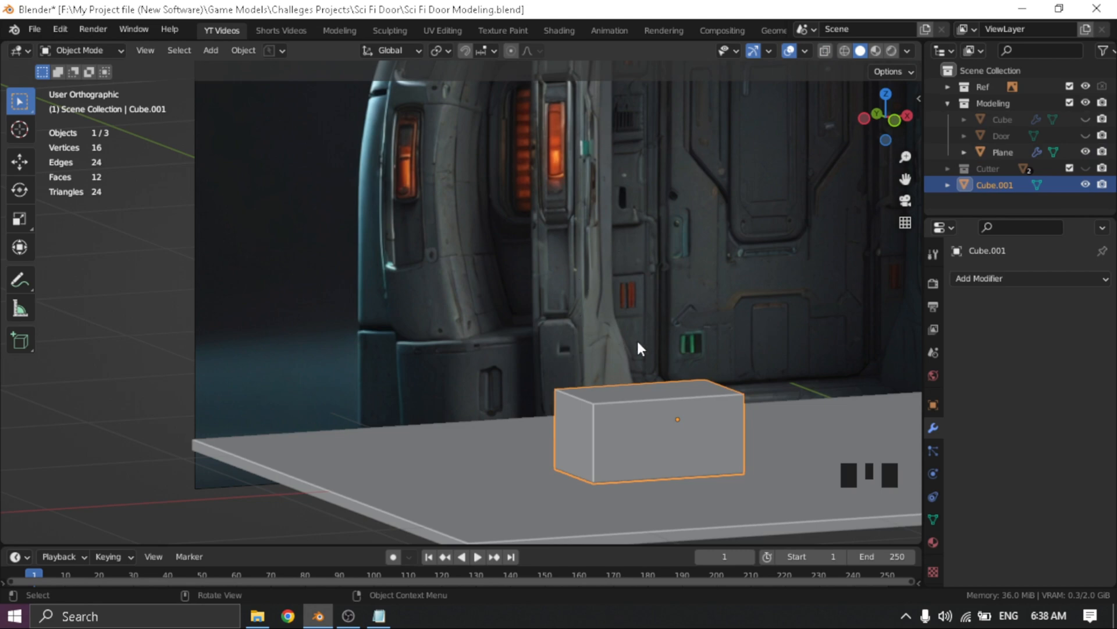
shift+middle_drag(640, 348, 506, 339)
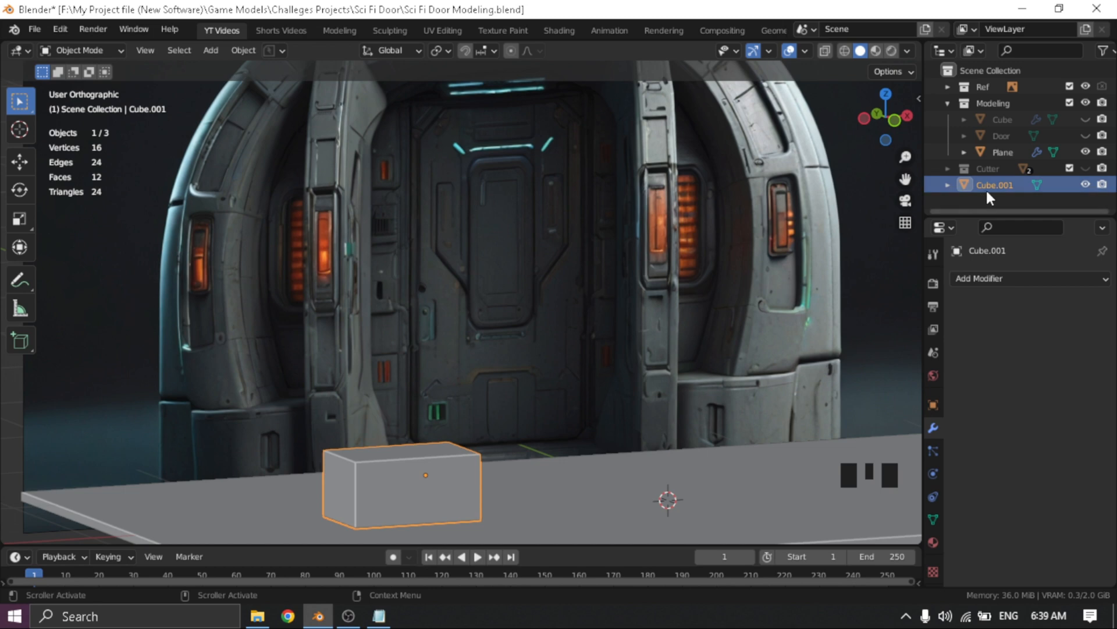
drag(986, 187, 987, 112)
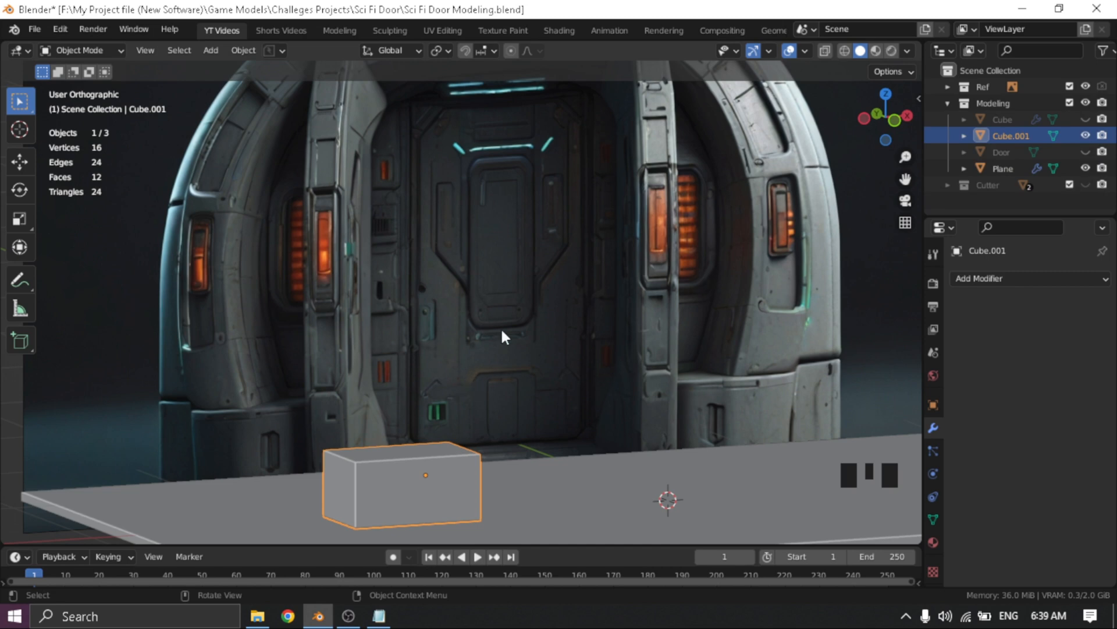
scroll(503, 337, down, 3)
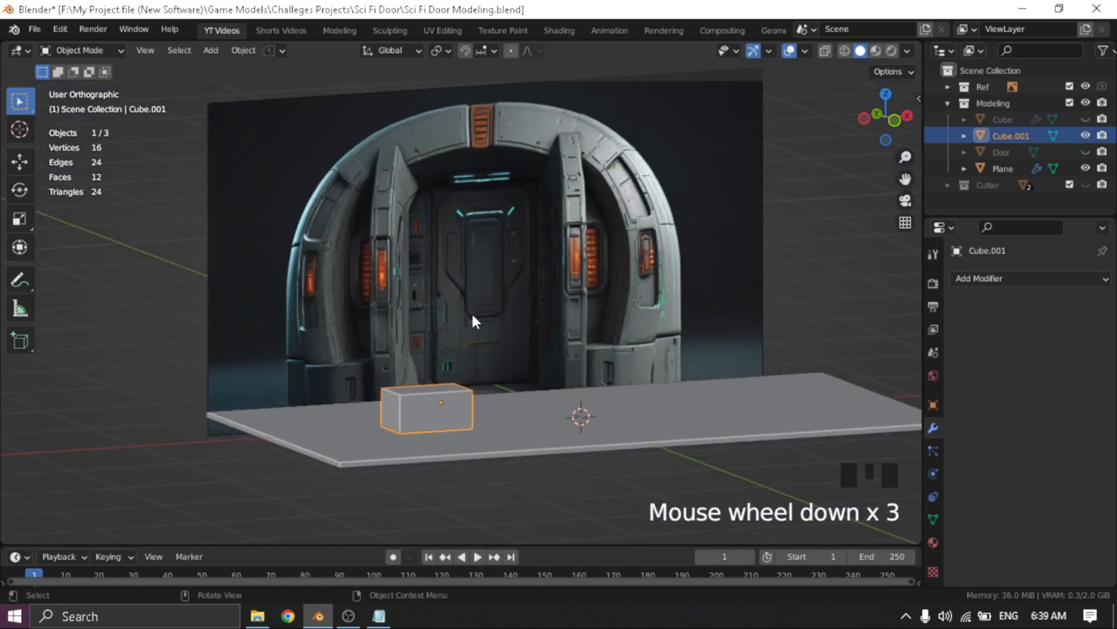
click(837, 294)
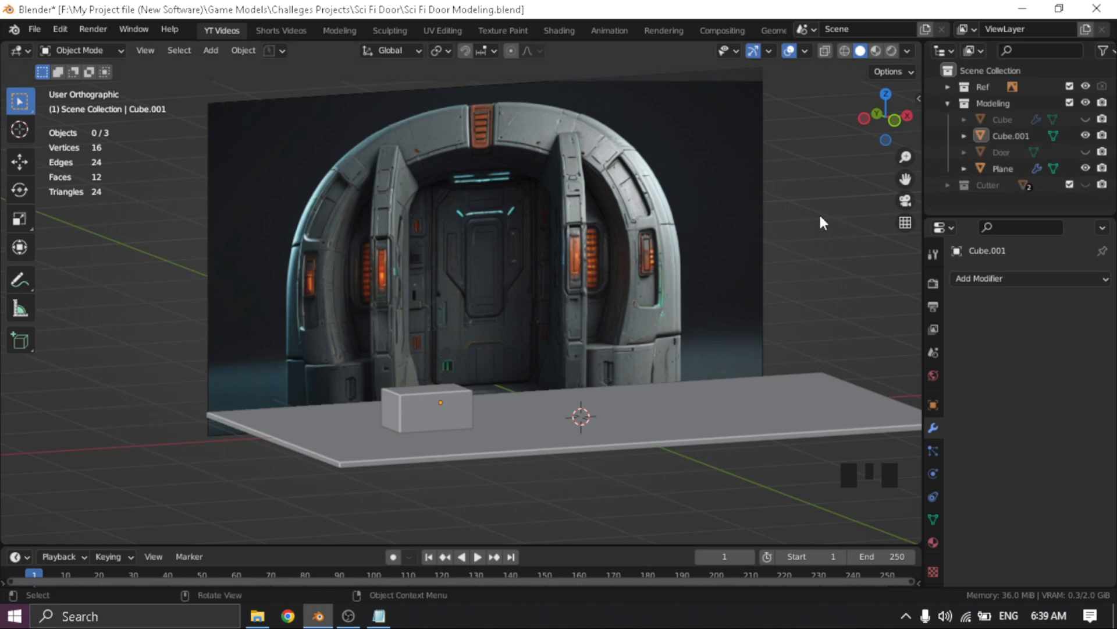
Check the part names in the Notepad list, then unhide the Cube object and rename it Wall
click(379, 616)
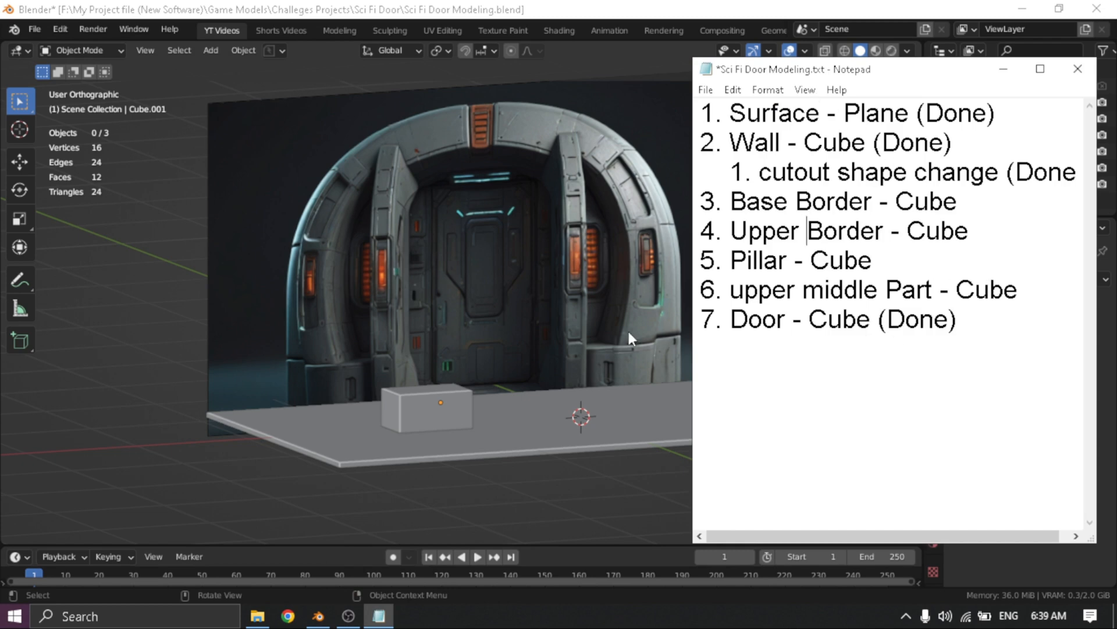
click(254, 434)
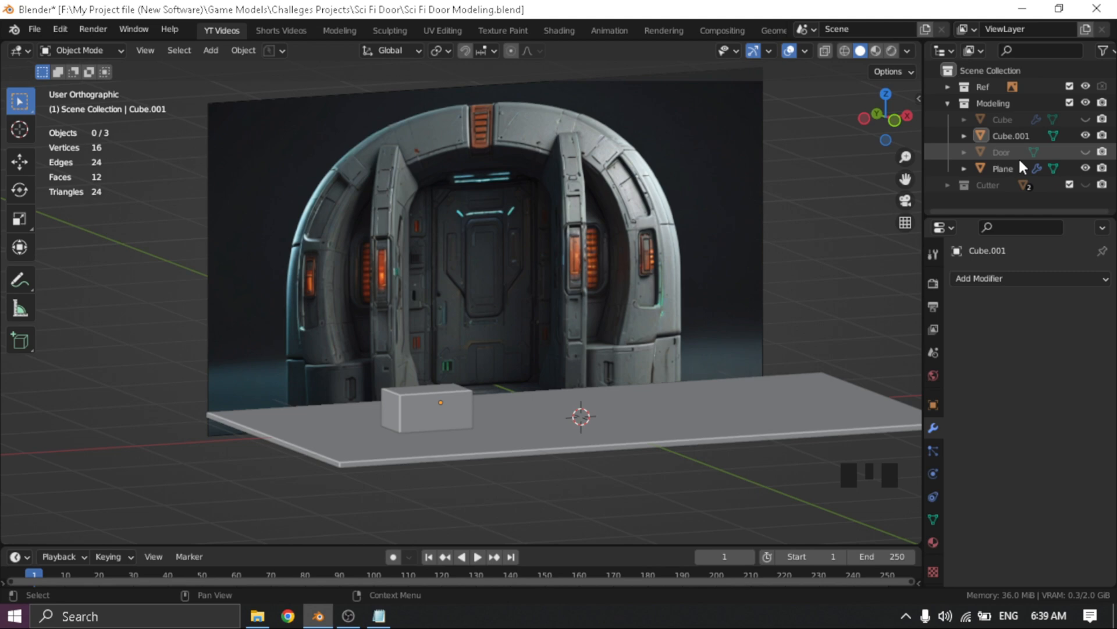
click(1008, 120)
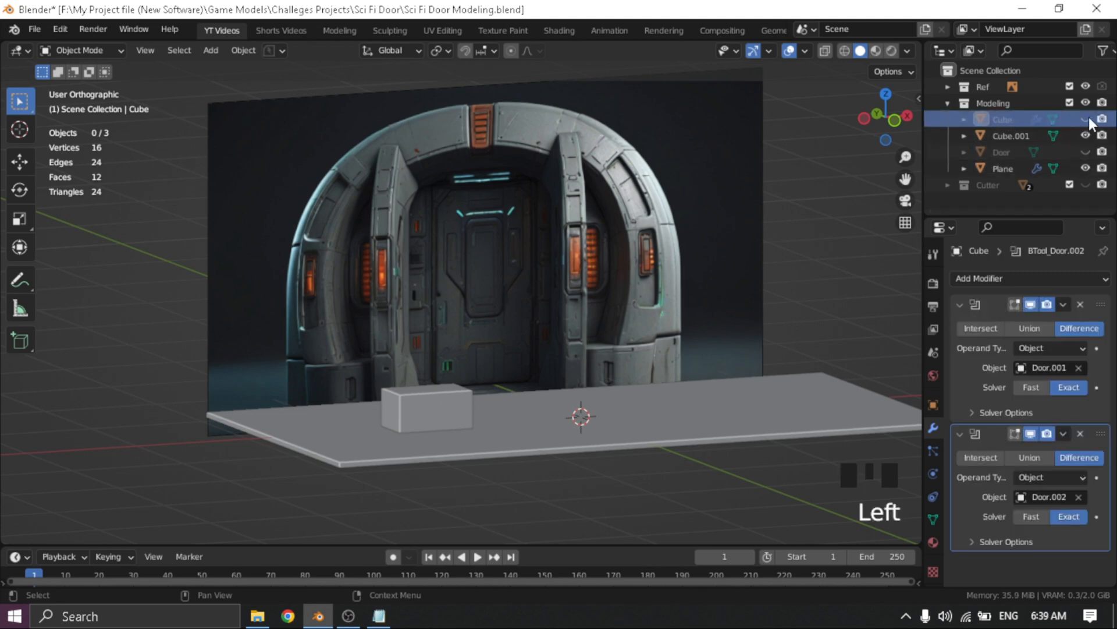
click(1088, 117)
click(1088, 117)
click(1005, 119)
double_click(1001, 118)
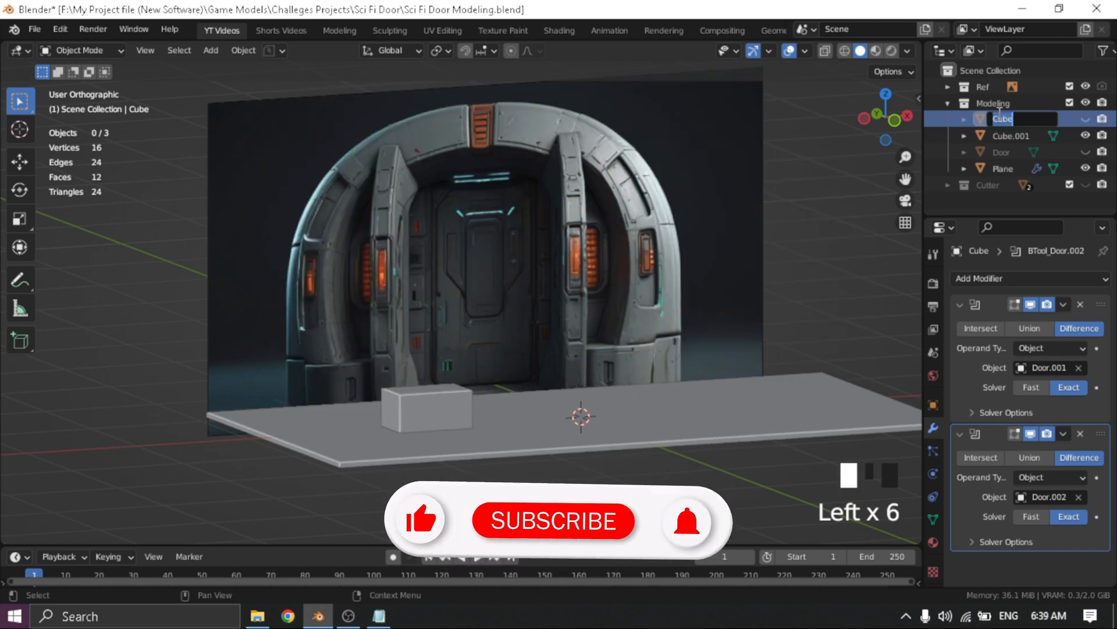
text(Wa)
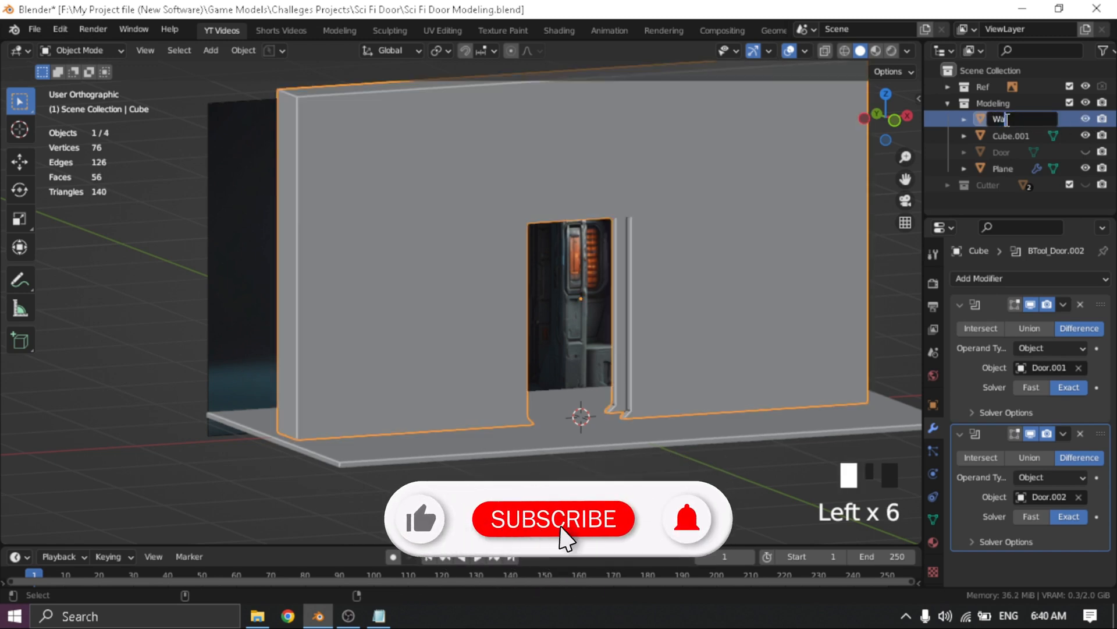
text(l)
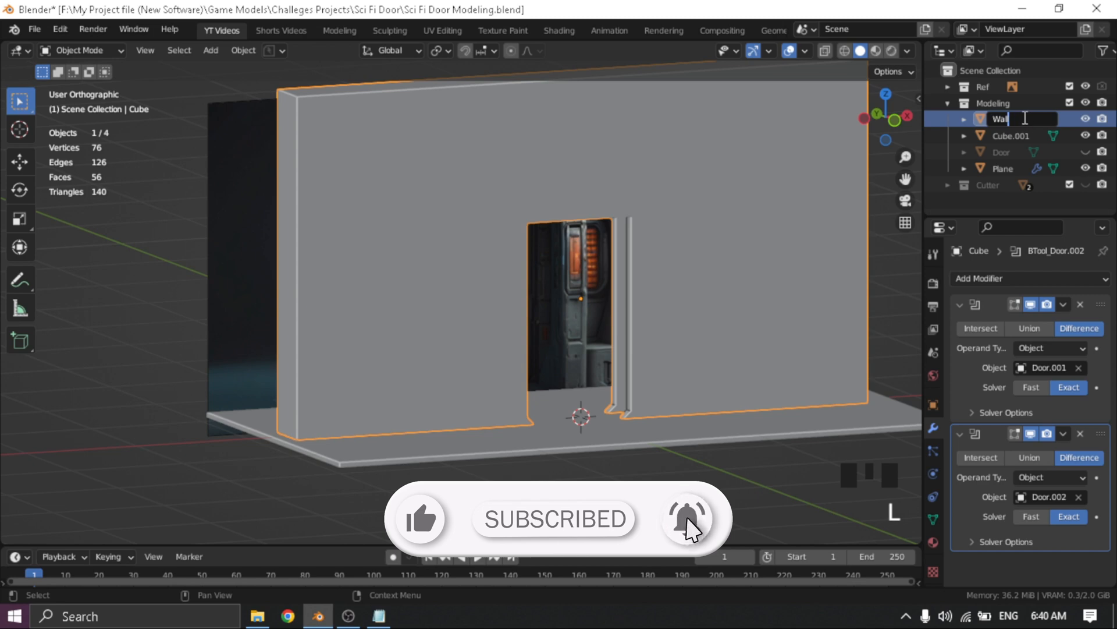
text(l)
key(Return)
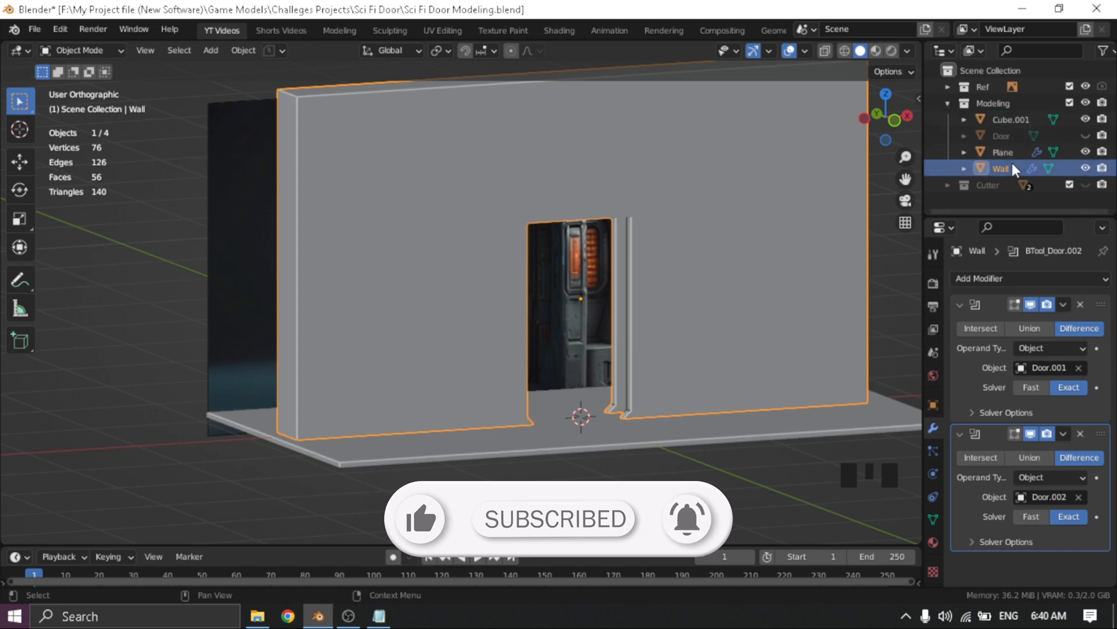
Rename the Cube.001 object in the Modeling collection as Base Border
click(1005, 120)
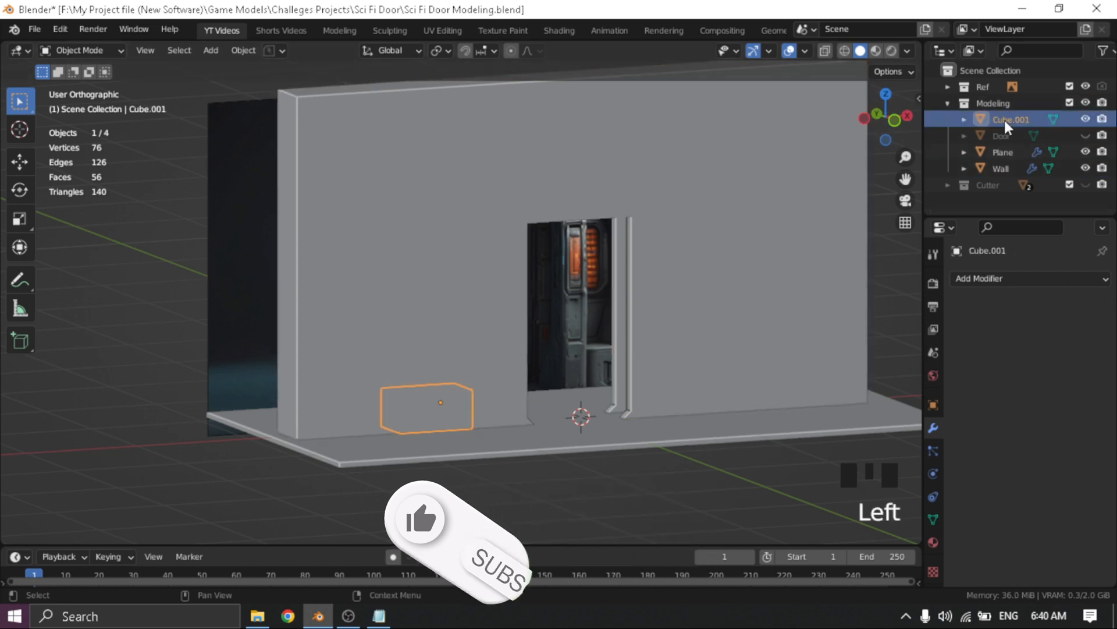
click(1019, 119)
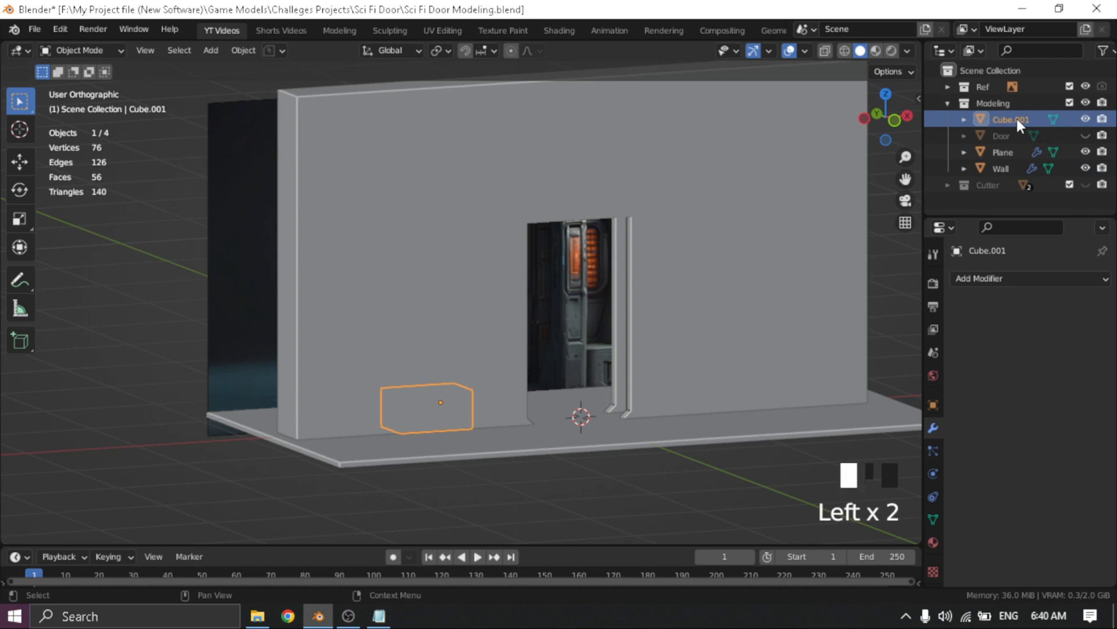
click(386, 615)
click(437, 405)
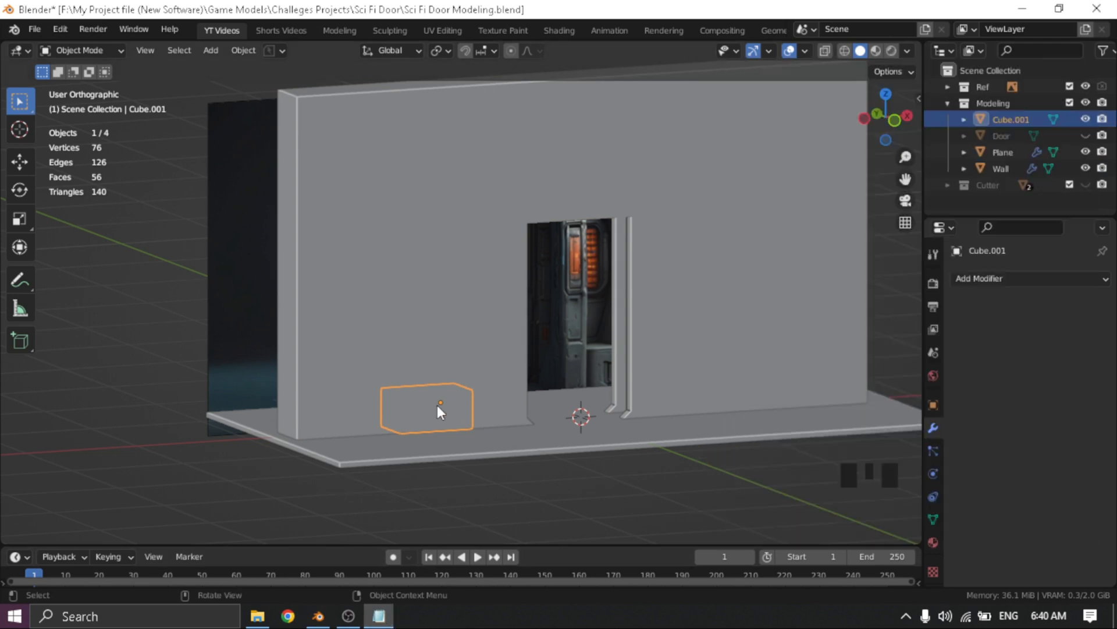
click(1008, 118)
click(1008, 120)
double_click(1008, 120)
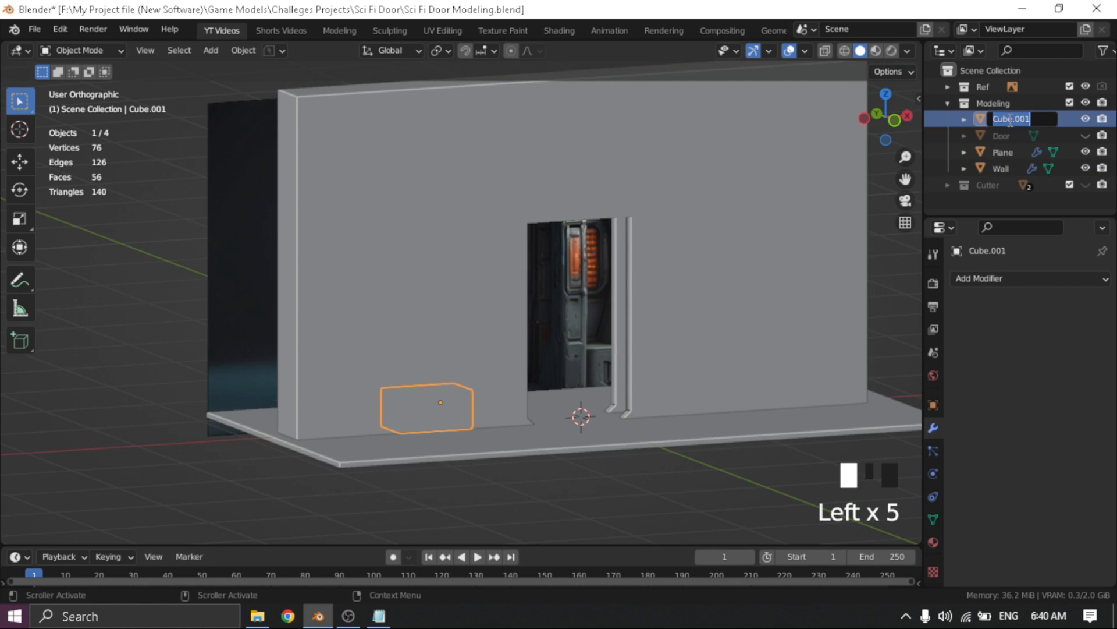
text(Ba)
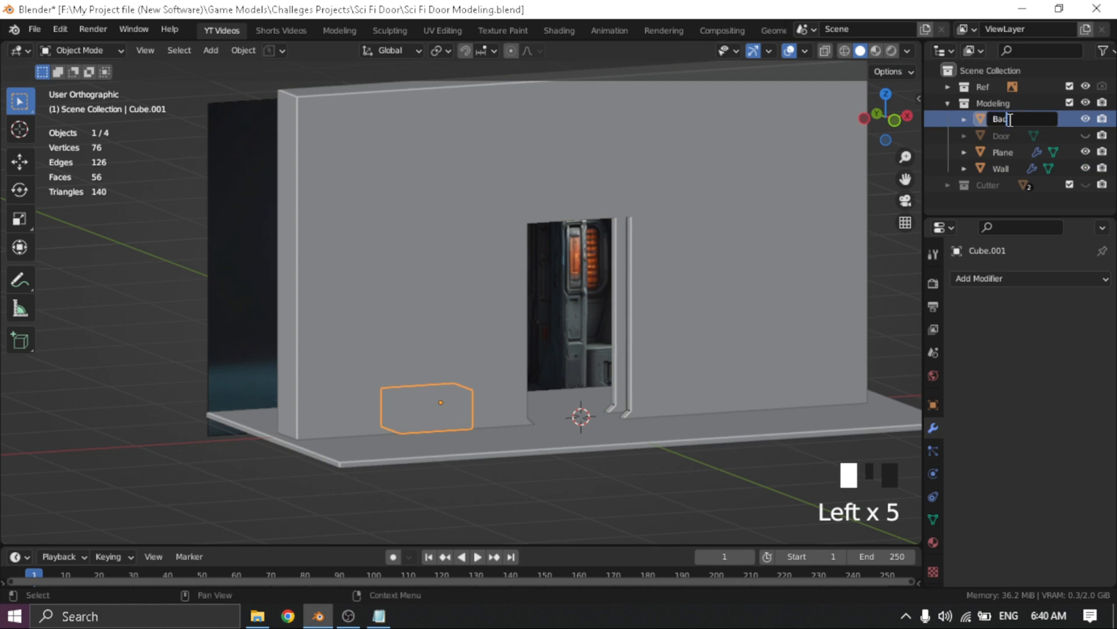
text(se B)
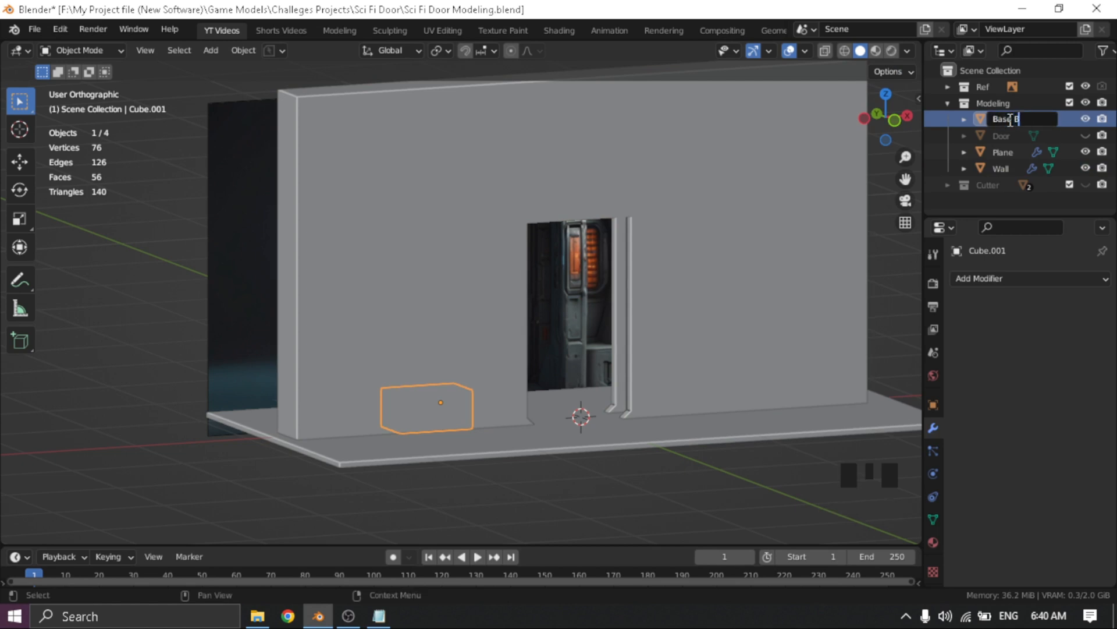
text(order)
key(Return)
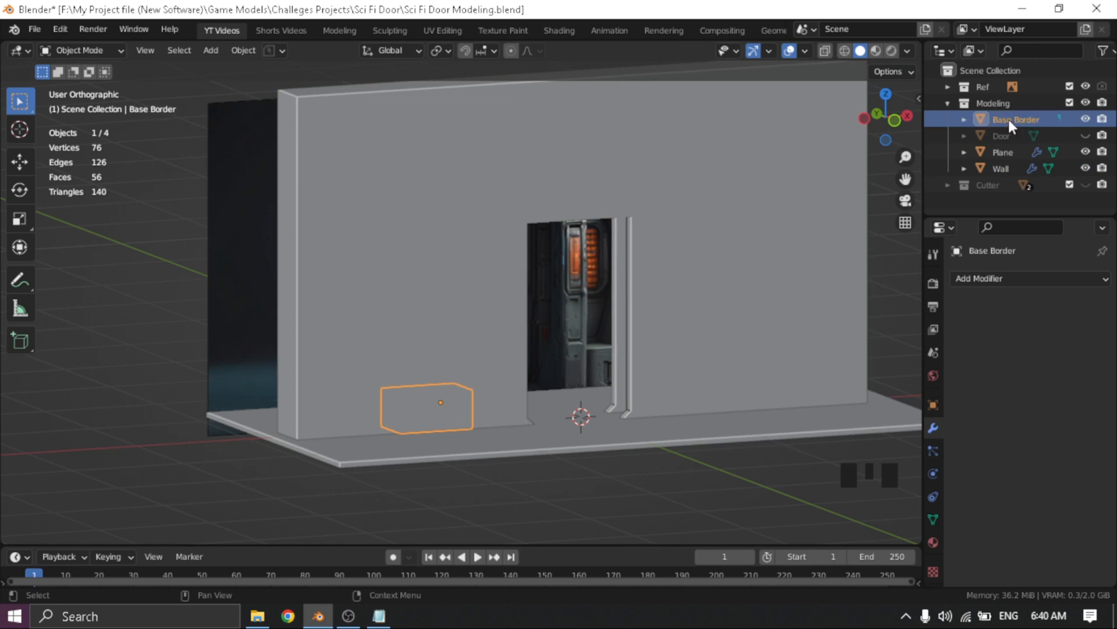
Rename the Plane object in the Modeling collection as Surface
click(1003, 151)
key(Left)
key(Left)
key(Left)
key(Left)
key(Left)
double_click(1005, 152)
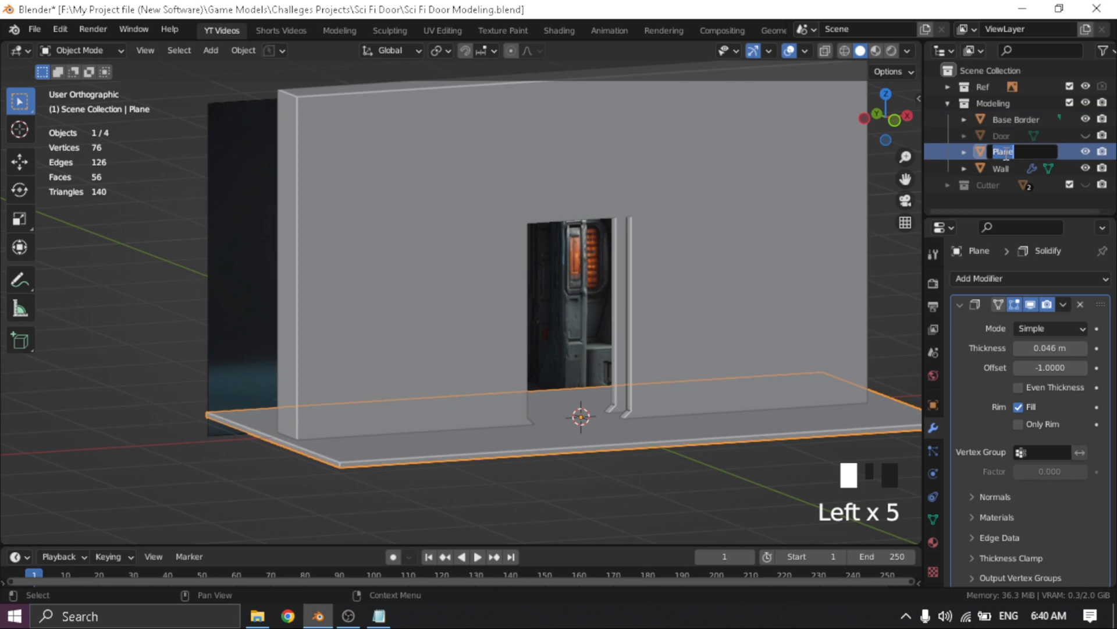
text(Surface)
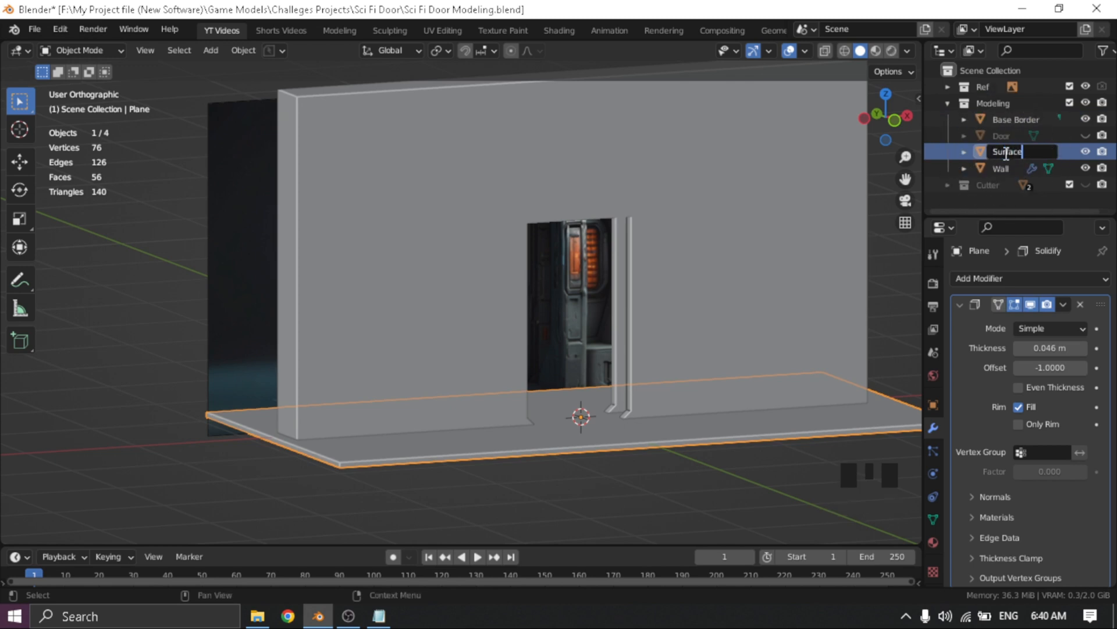
key(Return)
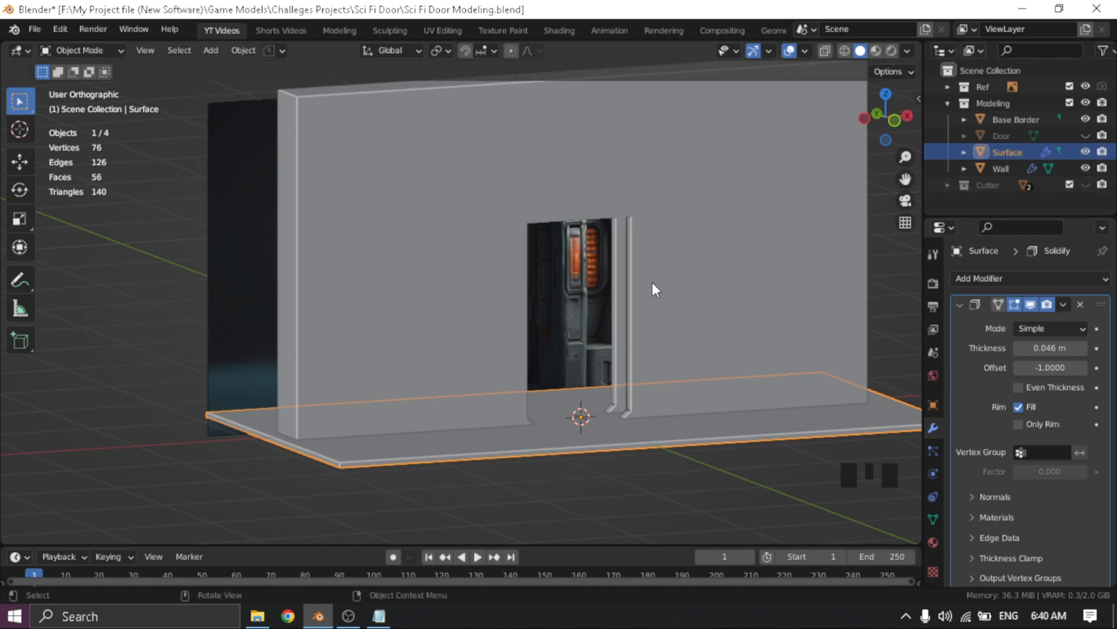
In top view, move the Base Border block about -0.4 m along Y so it sits against the wall's front face
click(670, 254)
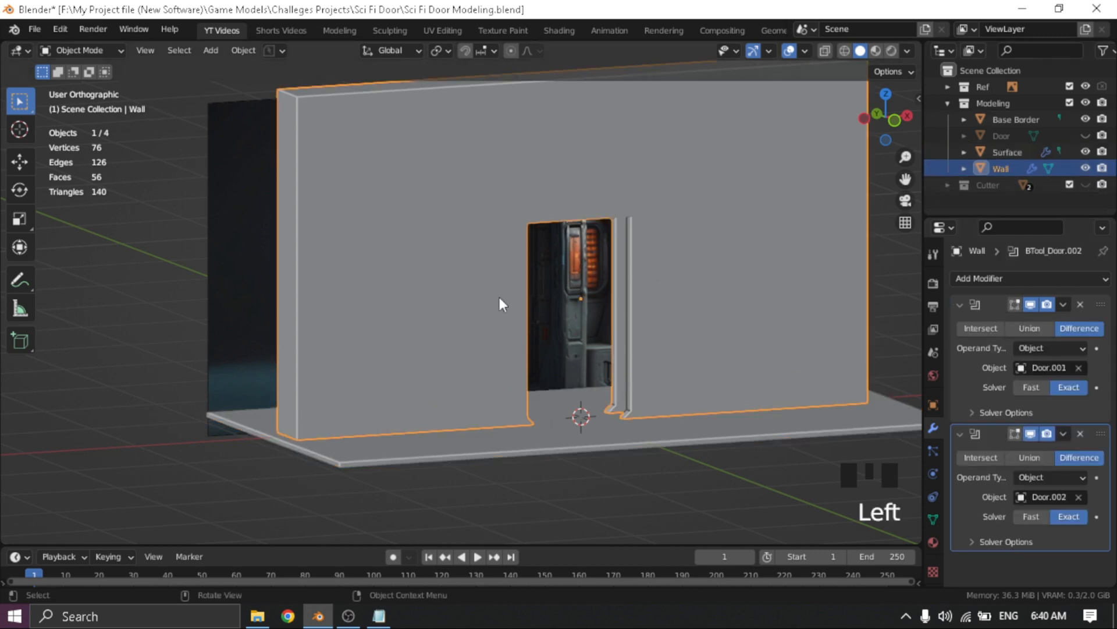
click(1024, 120)
middle_drag(455, 387, 381, 421)
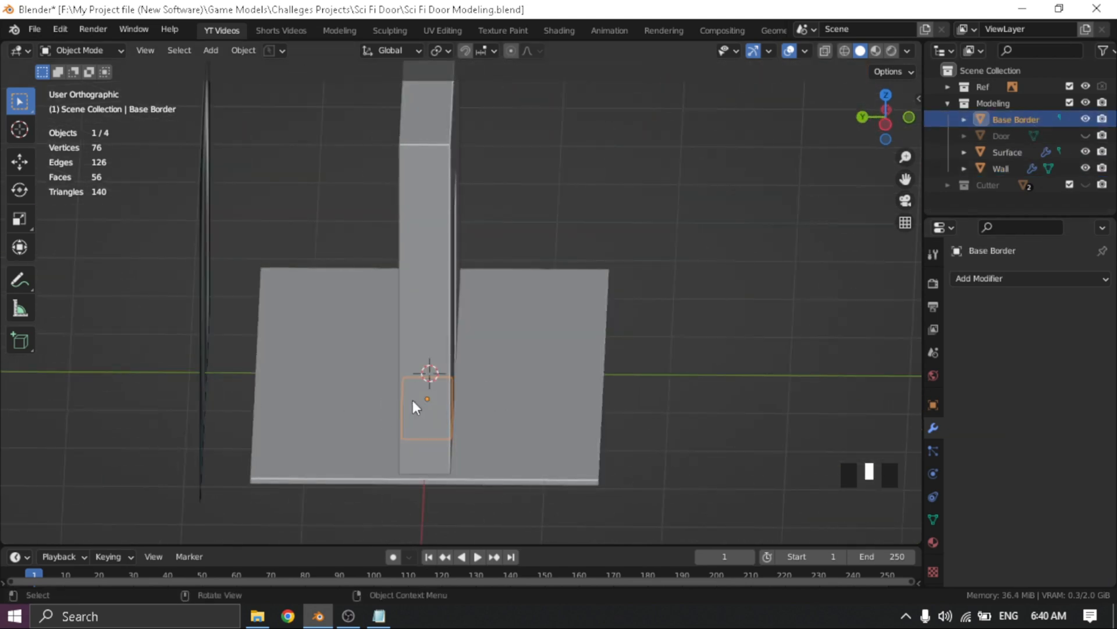
key(grave)
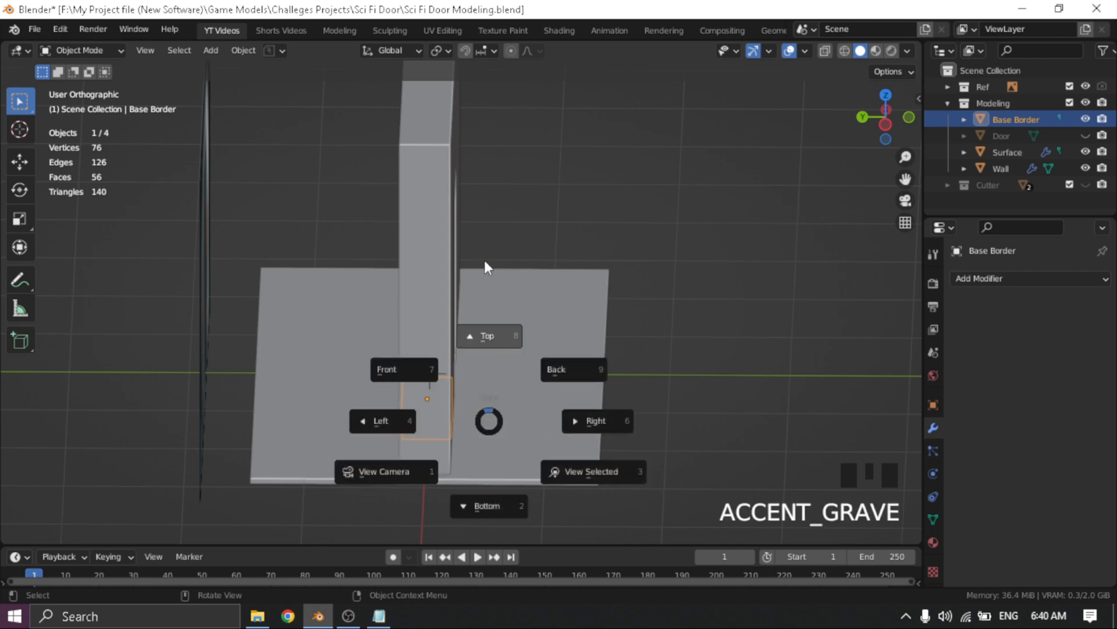
shift+middle_drag(459, 407, 512, 302)
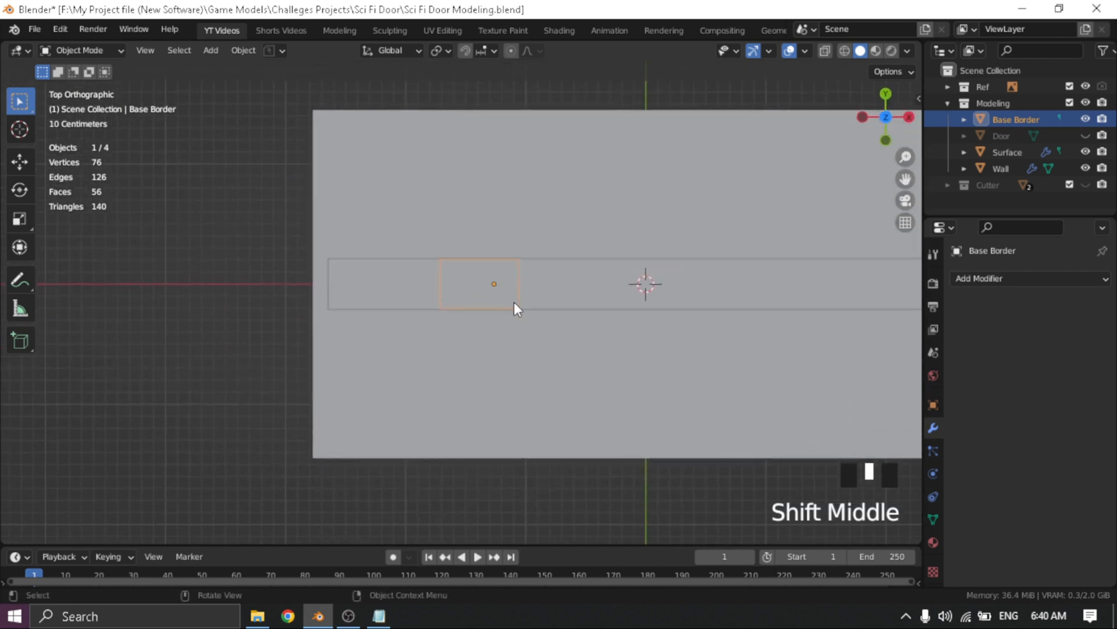
key(g)
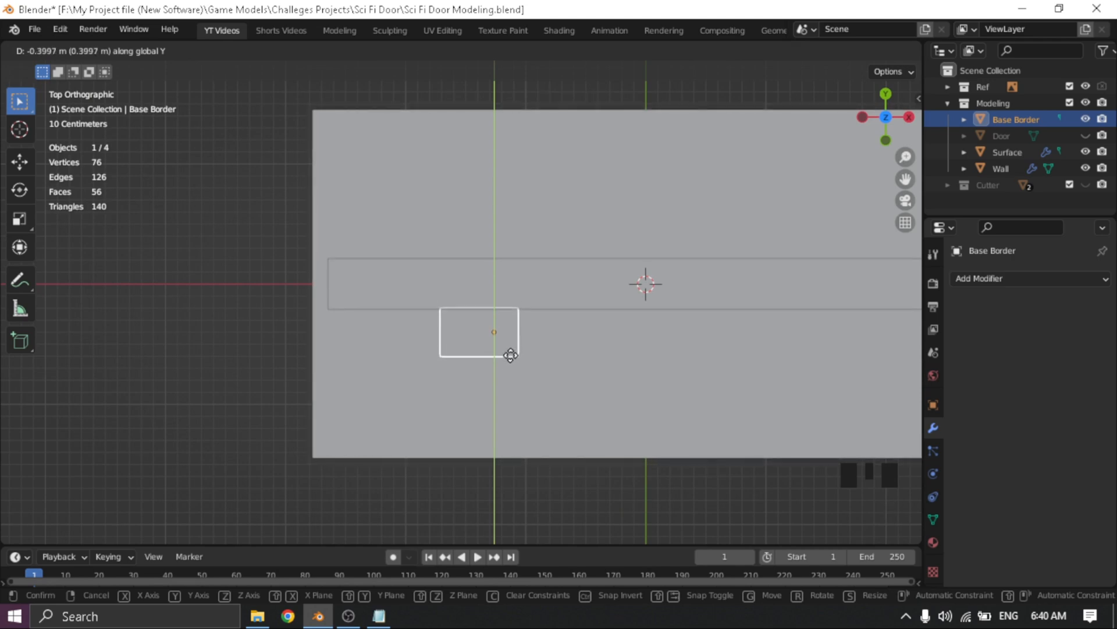
click(511, 355)
Examine the Base Border block's placement against the wall and the door reference from angled front, side and rear views
scroll(511, 358, down, 1)
middle_drag(511, 362, 570, 272)
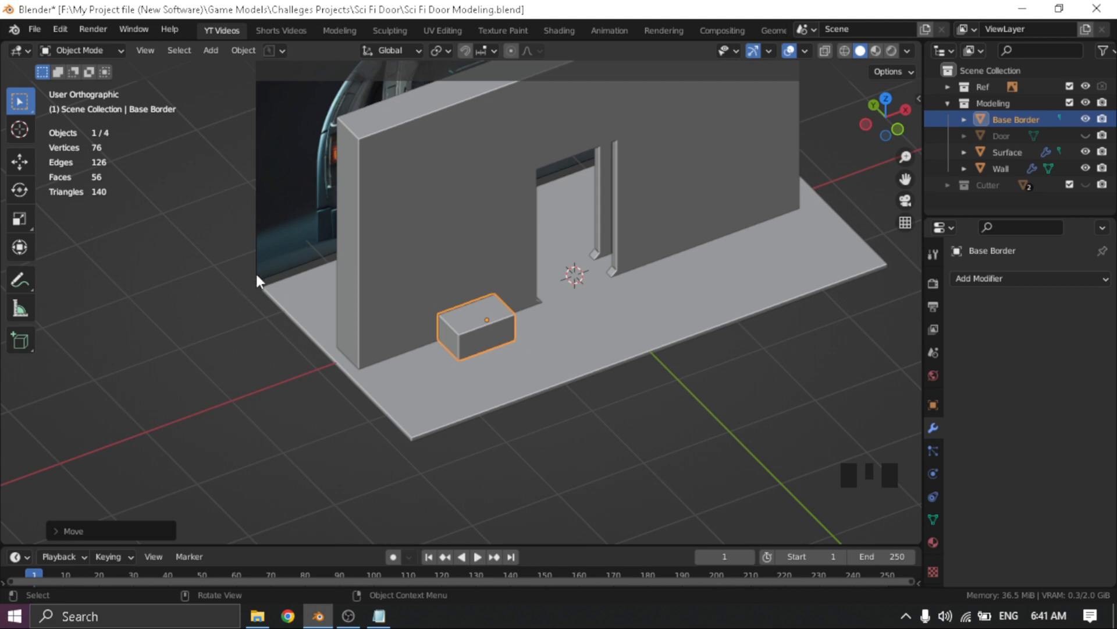
middle_drag(256, 272, 429, 274)
scroll(330, 300, up, 3)
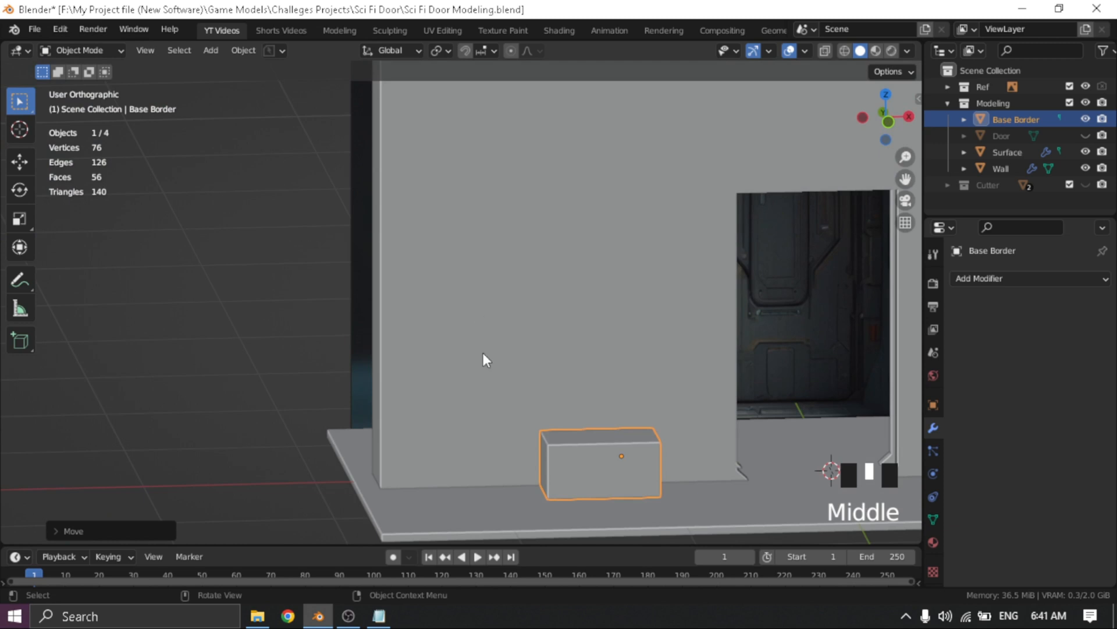
scroll(318, 257, down, 2)
middle_drag(317, 257, 361, 324)
scroll(342, 414, down, 1)
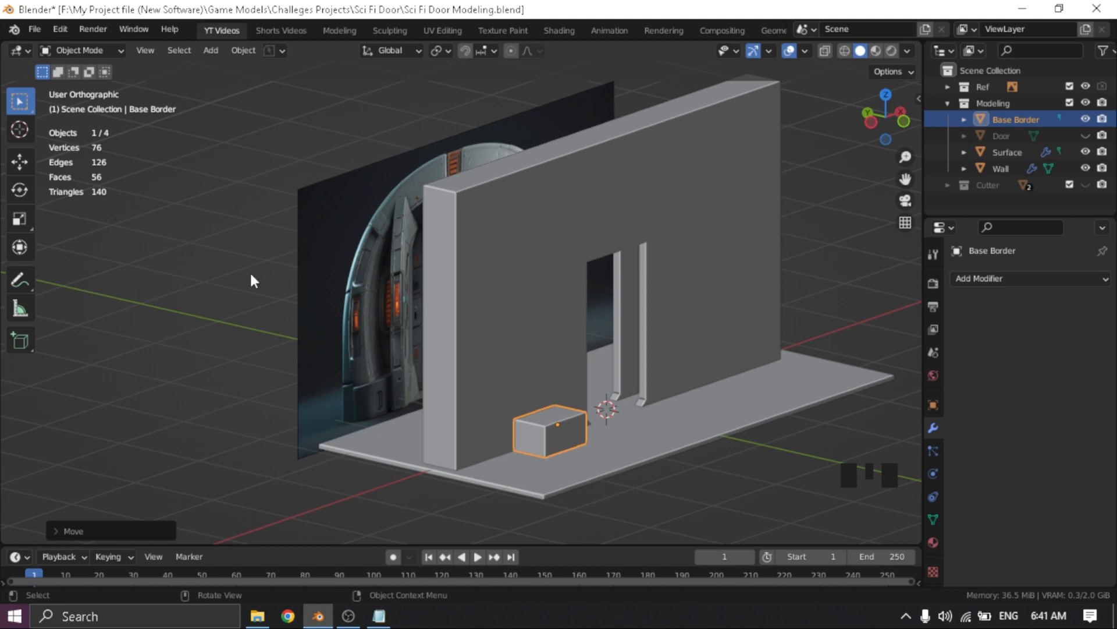
middle_drag(466, 327, 238, 356)
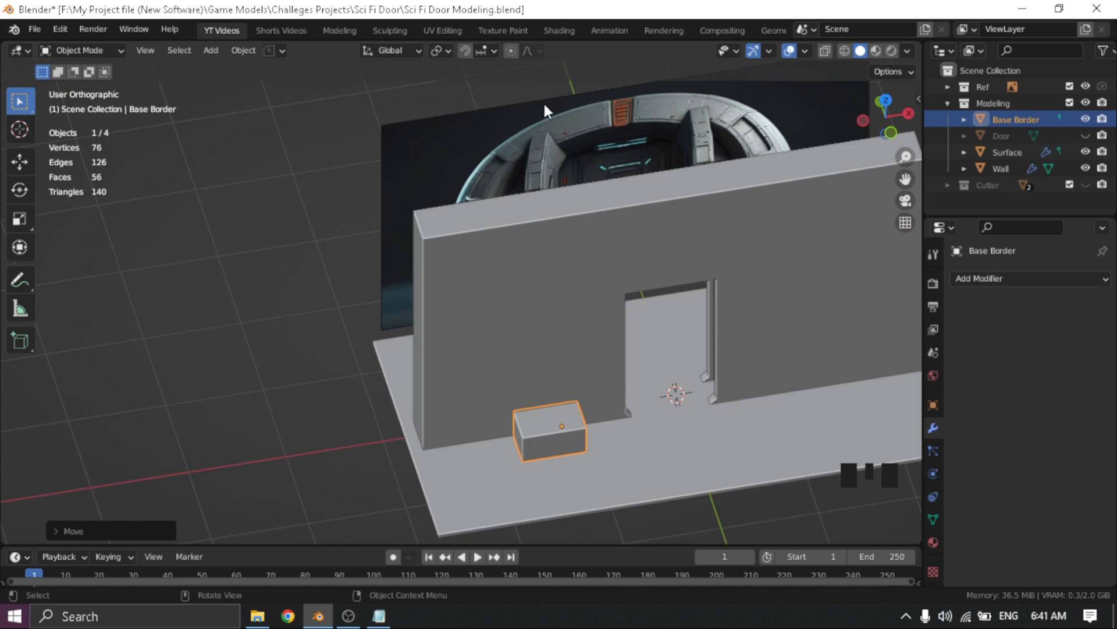
middle_drag(495, 148, 460, 382)
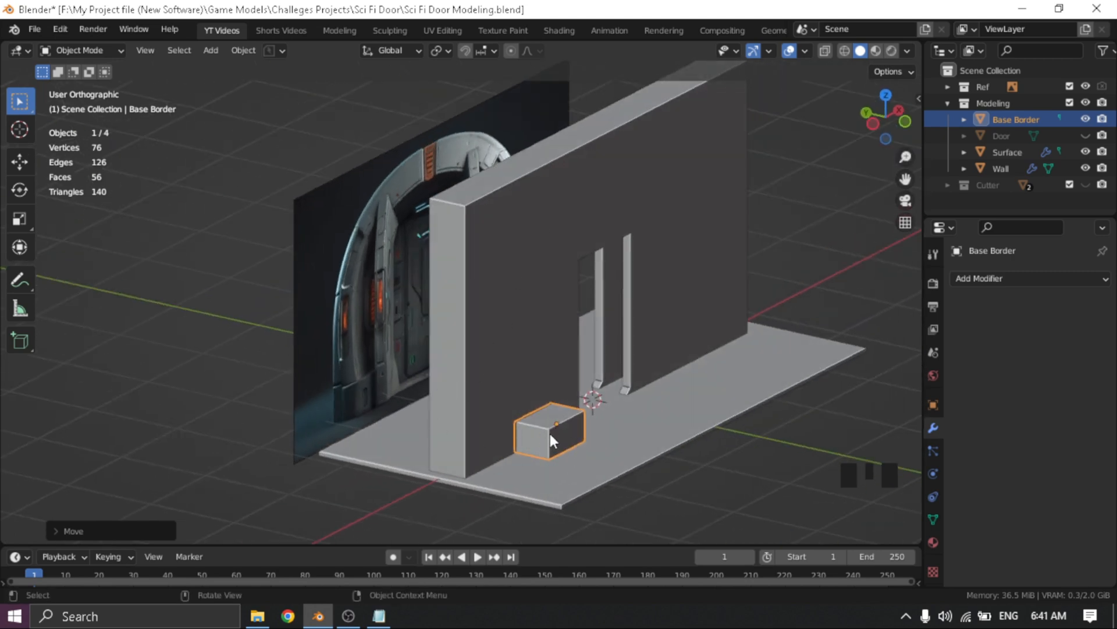
middle_drag(540, 422, 621, 427)
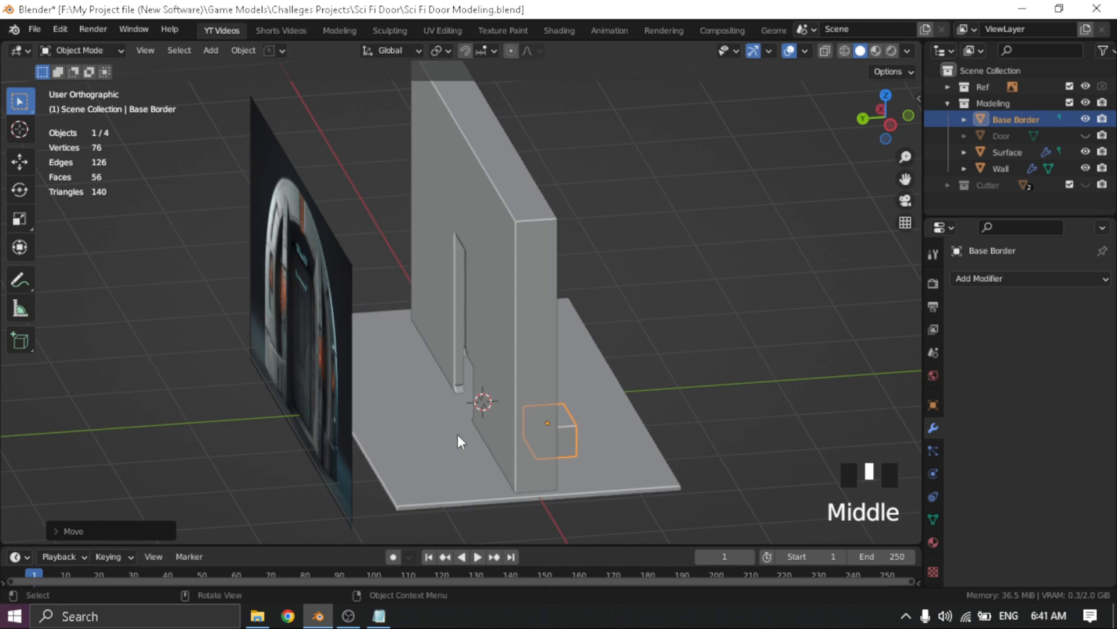
middle_drag(476, 415, 694, 430)
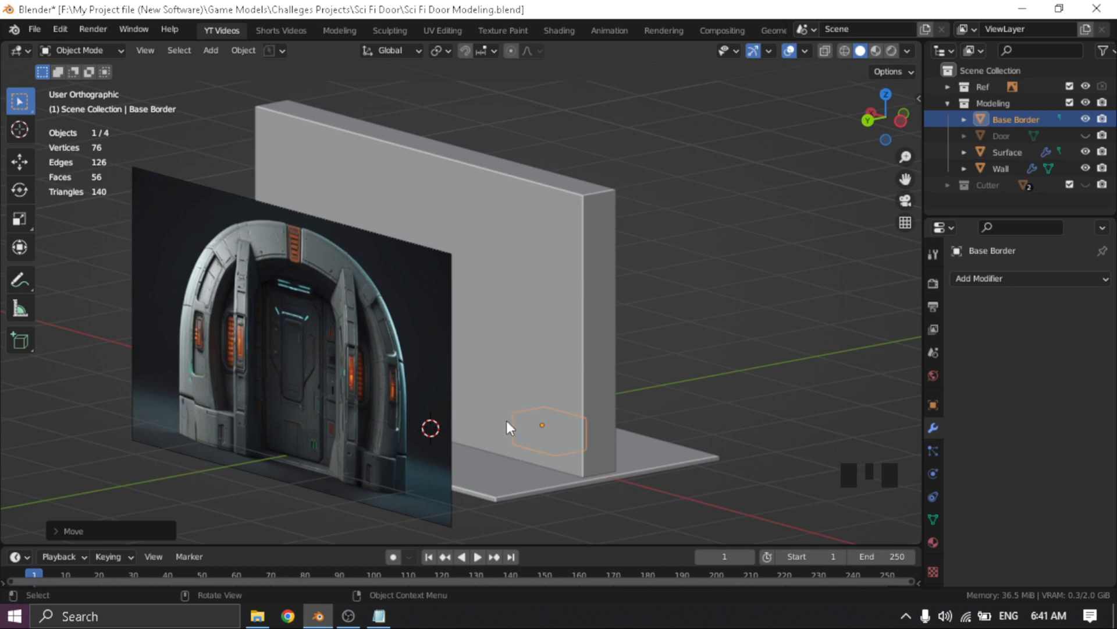
middle_drag(561, 424, 463, 418)
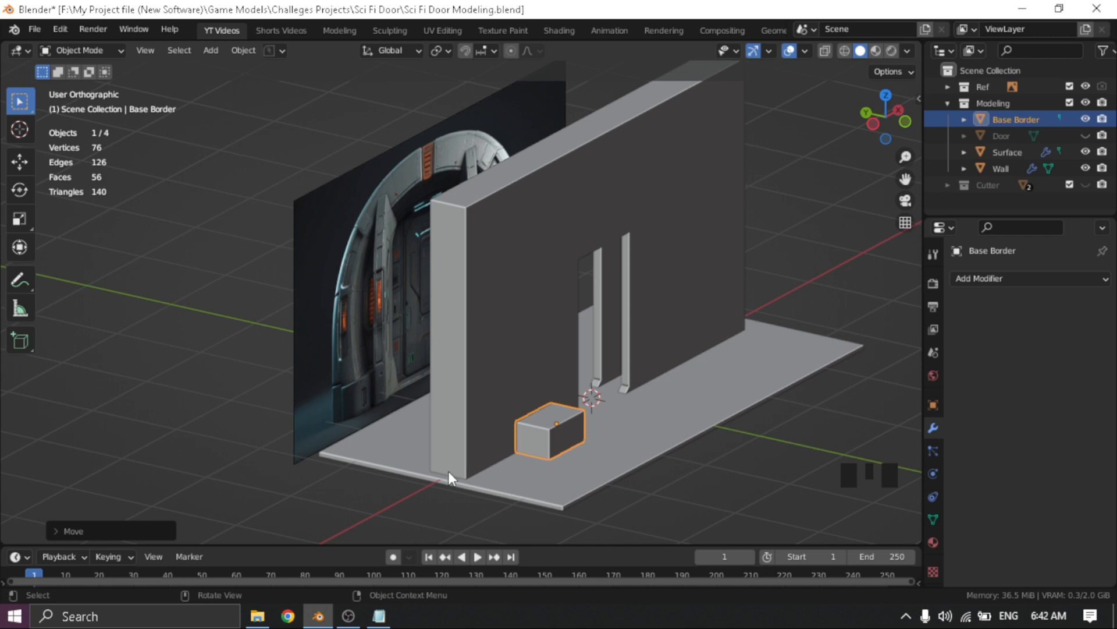
Compare the Base Border block with the lower border of the reference image up close and in front view
shift+middle_drag(389, 450, 442, 398)
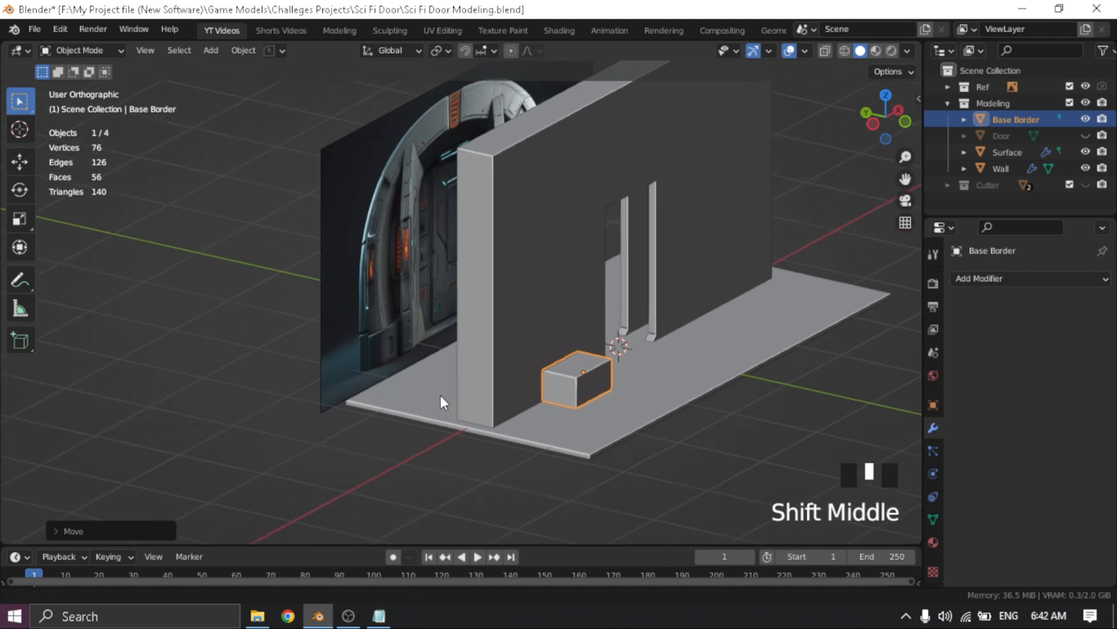
scroll(366, 333, up, 5)
shift+middle_drag(365, 333, 337, 263)
shift+middle_drag(574, 313, 302, 247)
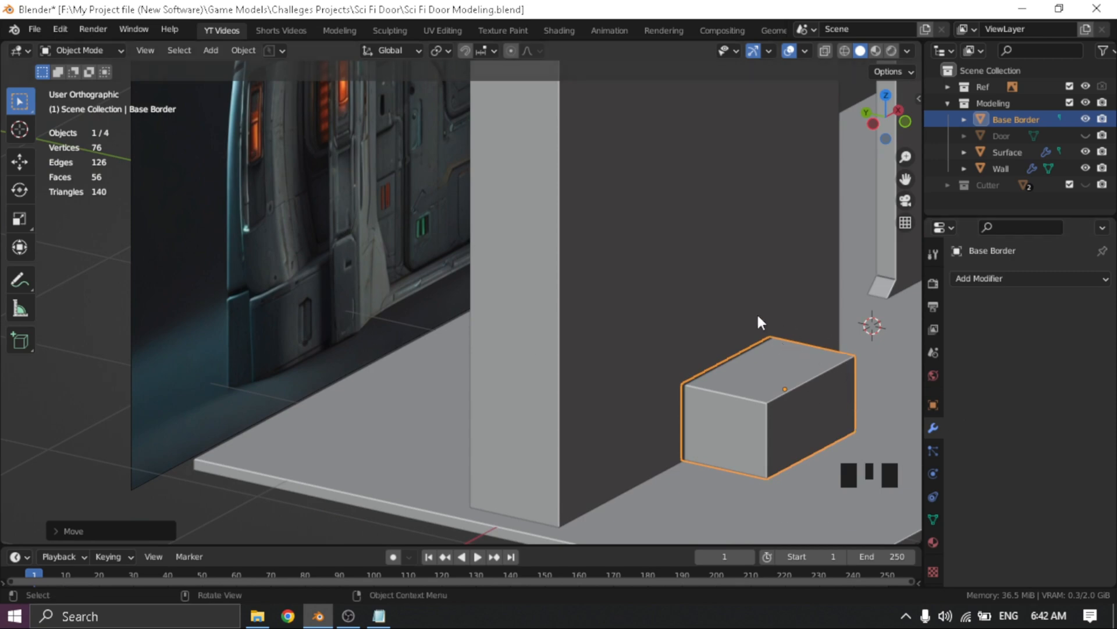
scroll(758, 316, down, 5)
middle_drag(644, 317, 581, 275)
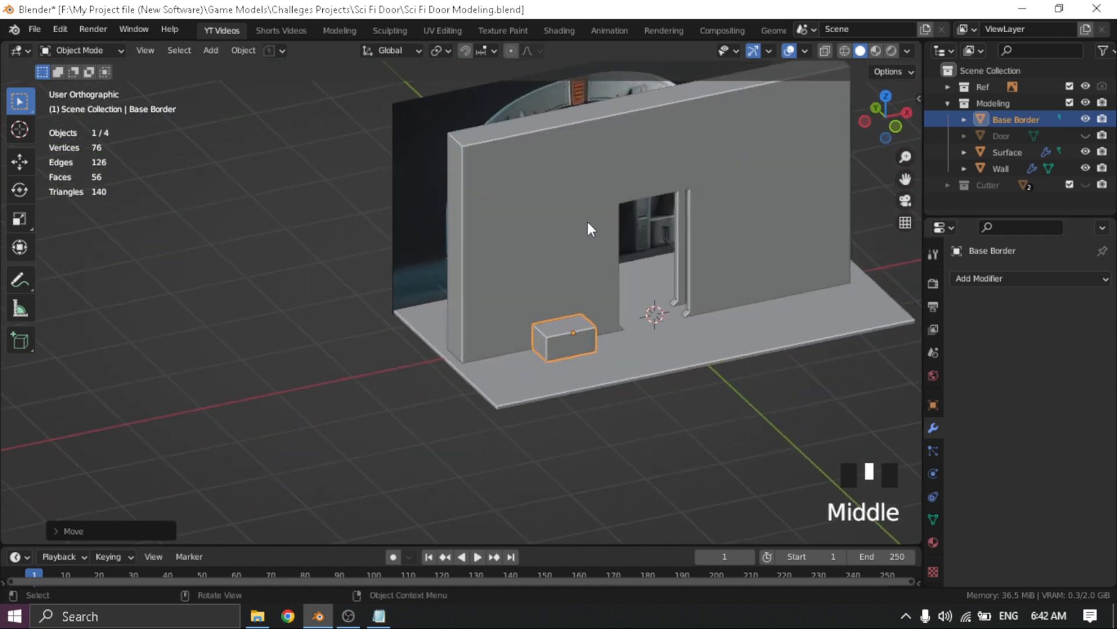
middle_drag(583, 212, 656, 269)
key(grave)
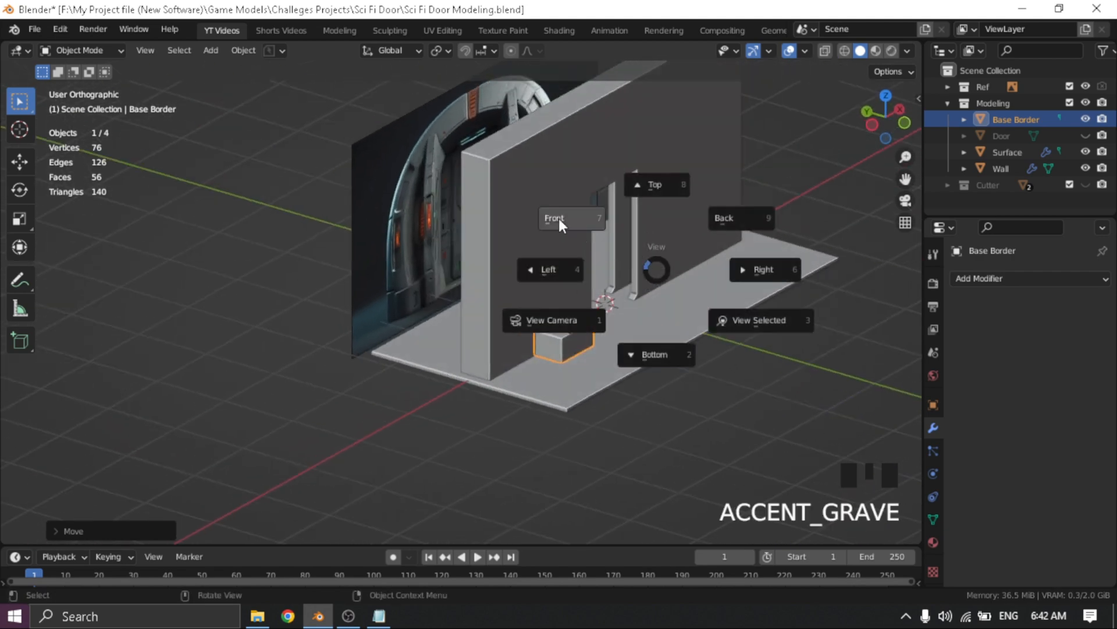
scroll(620, 314, up, 5)
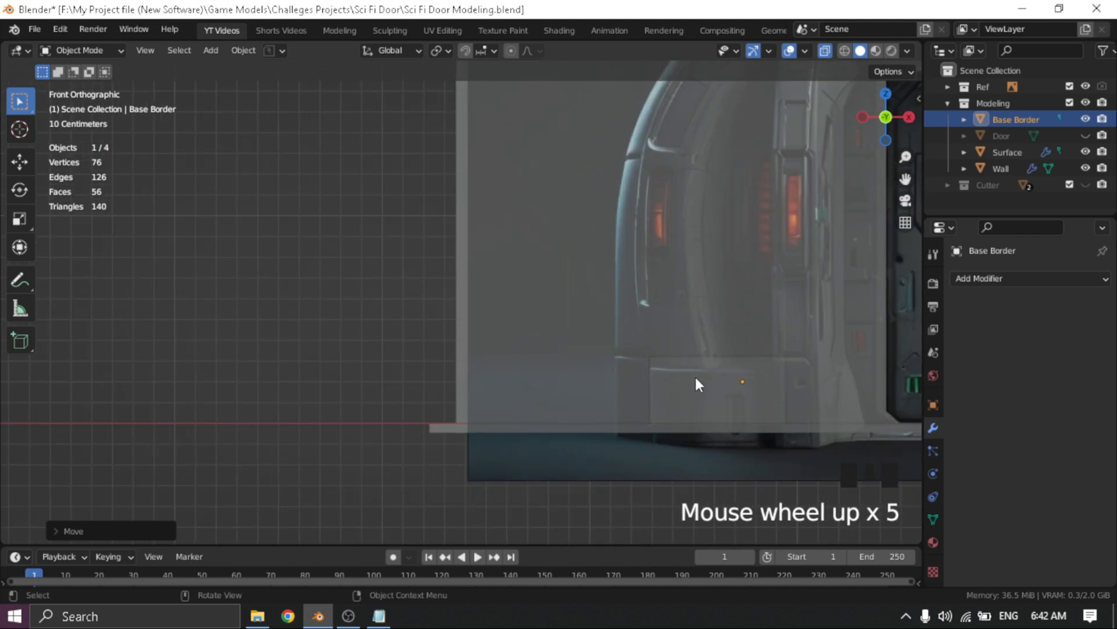
In front view, move the Base Border block about -0.03 m along X to line it up with the reference's lower border
shift+middle_drag(697, 378, 532, 278)
scroll(631, 293, up, 5)
click(694, 258)
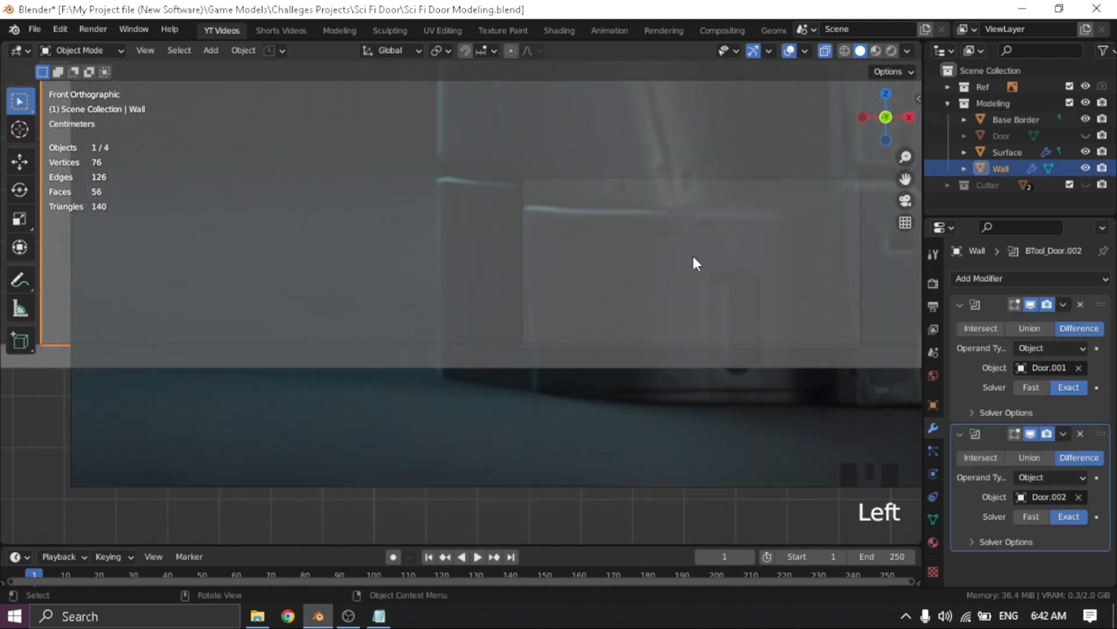
click(724, 244)
click(724, 244)
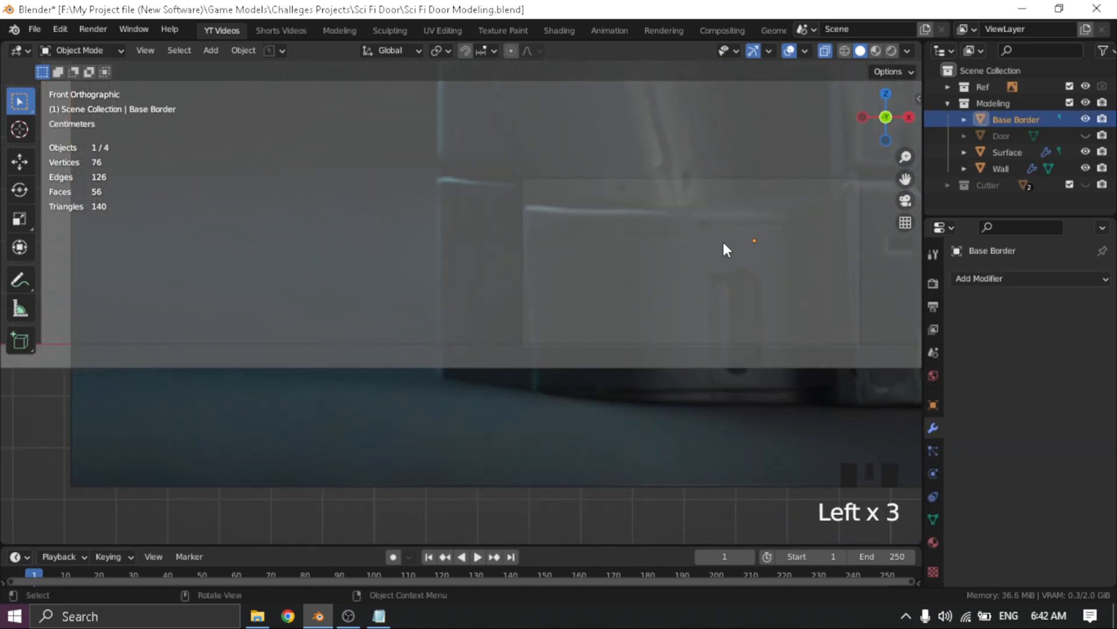
shift+middle_drag(780, 208, 529, 299)
scroll(544, 295, down, 4)
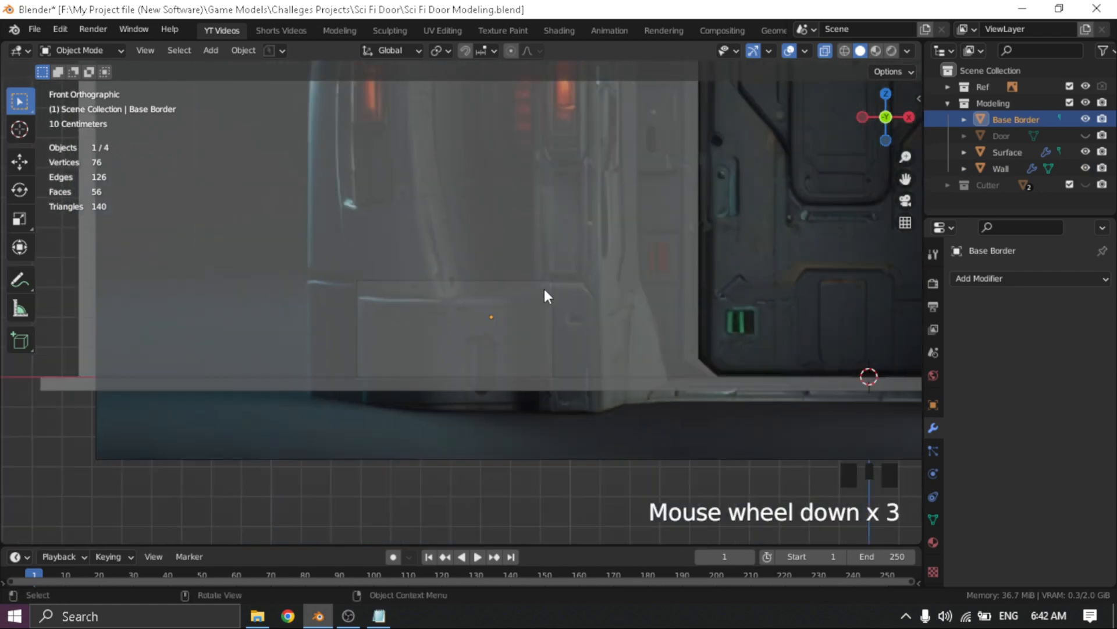
key(g)
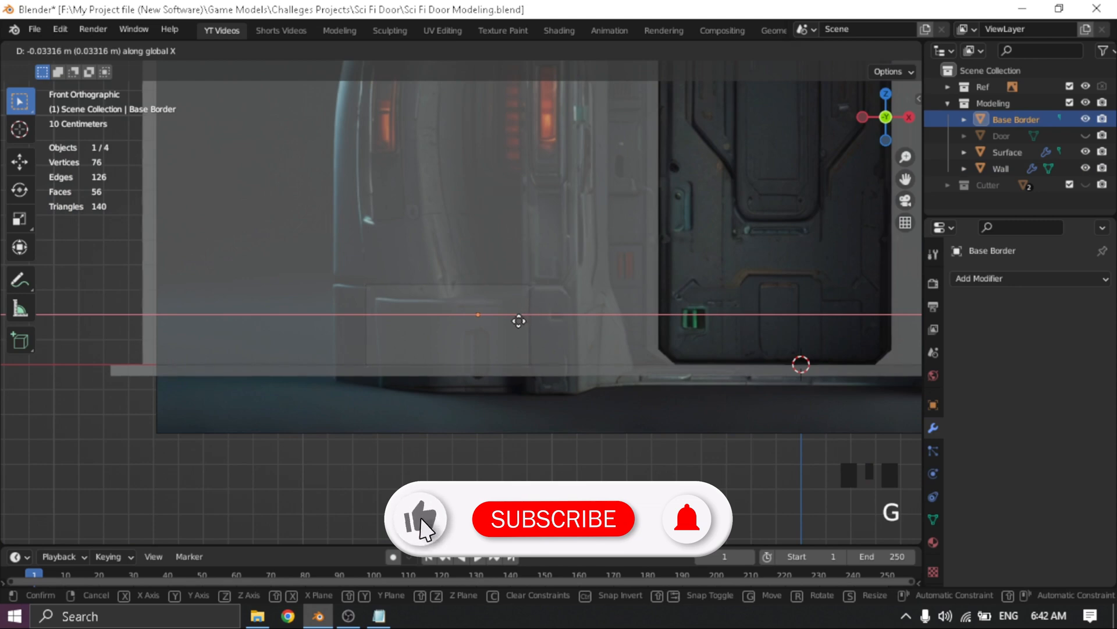
click(521, 314)
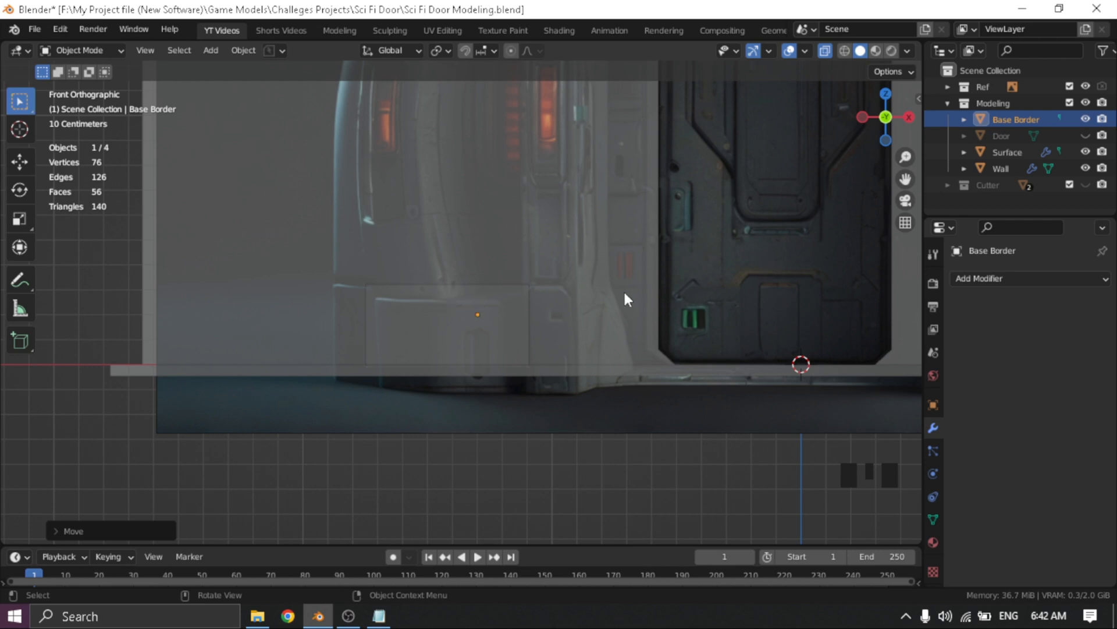
Turn off X-ray display and compare the Base Border block with the reference's stepped lower border from angled views
middle_drag(624, 291, 594, 366)
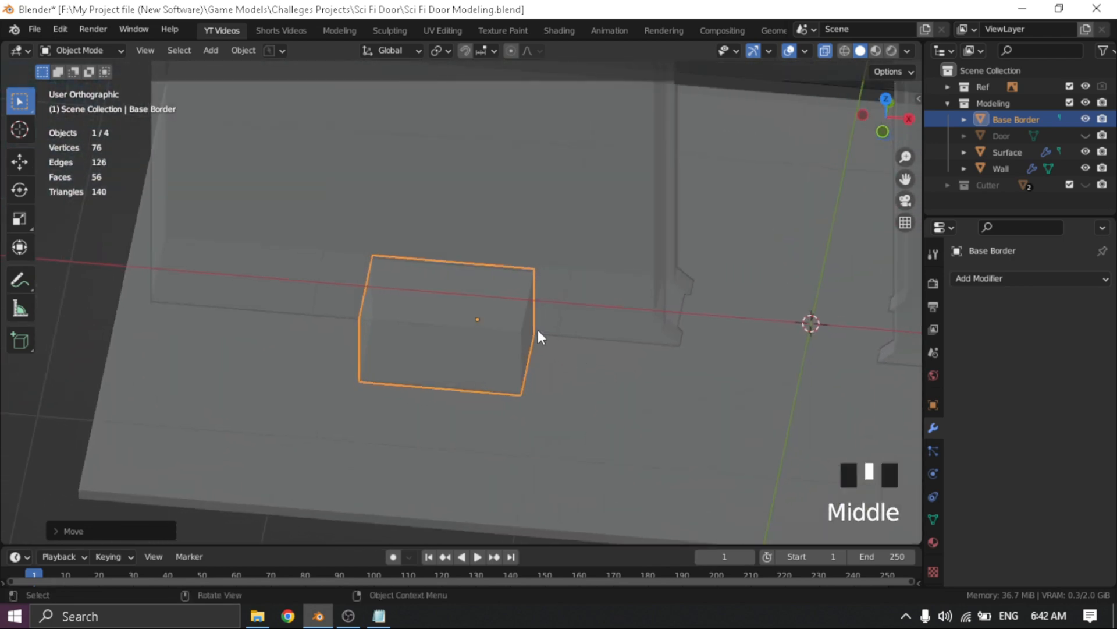
key(grave)
click(438, 269)
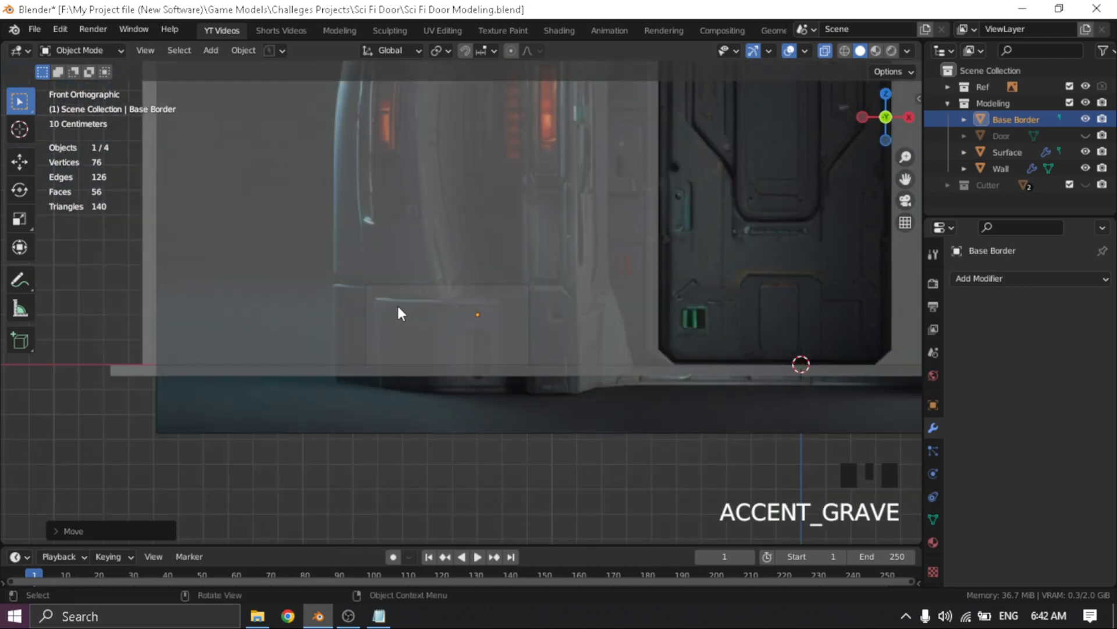
middle_drag(399, 312, 506, 324)
key(alt+z)
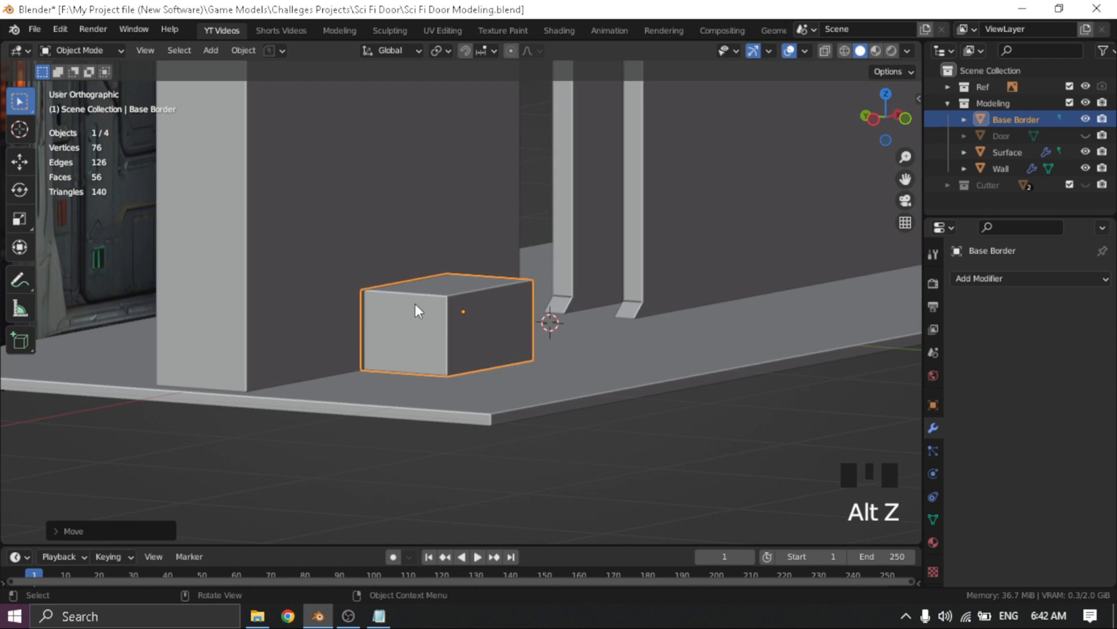
shift+middle_drag(416, 304, 554, 330)
shift+middle_drag(225, 326, 384, 323)
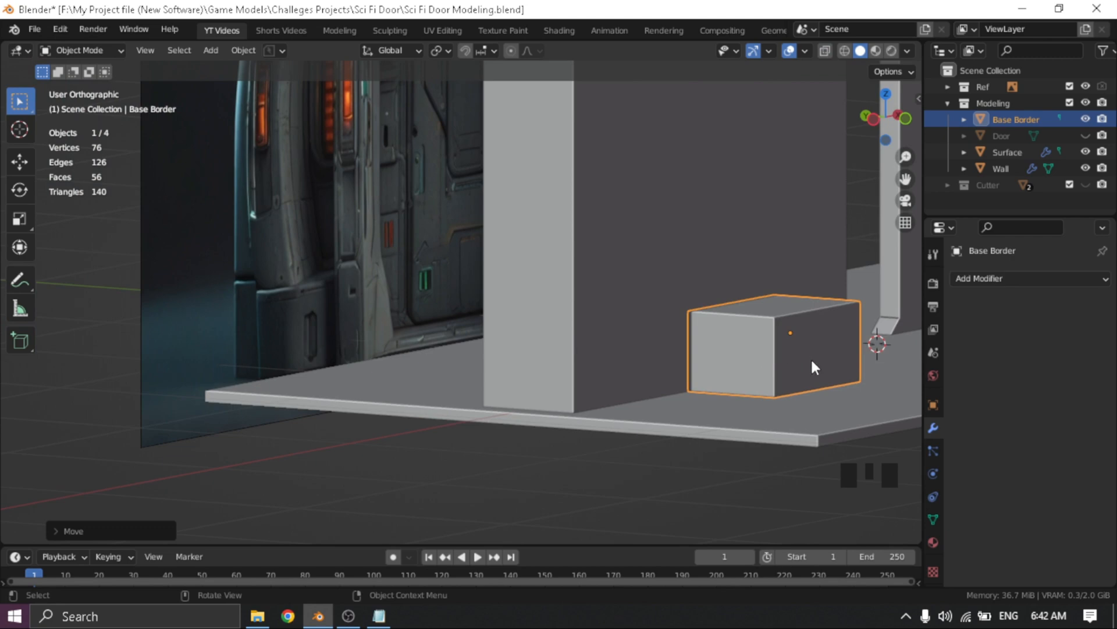
middle_drag(811, 357, 708, 365)
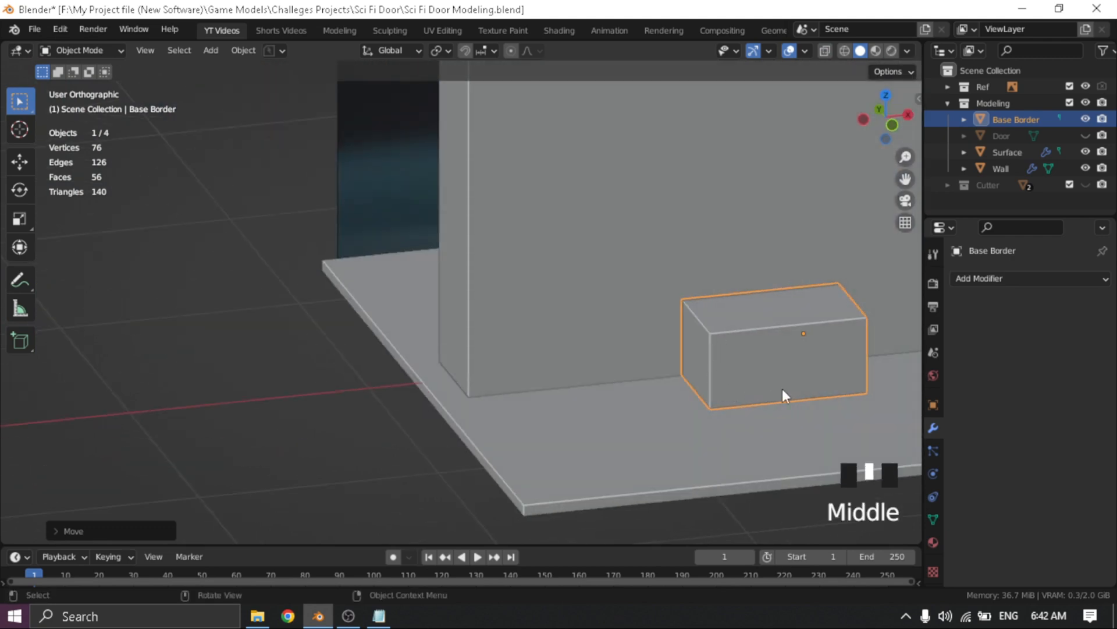
middle_drag(421, 324, 460, 306)
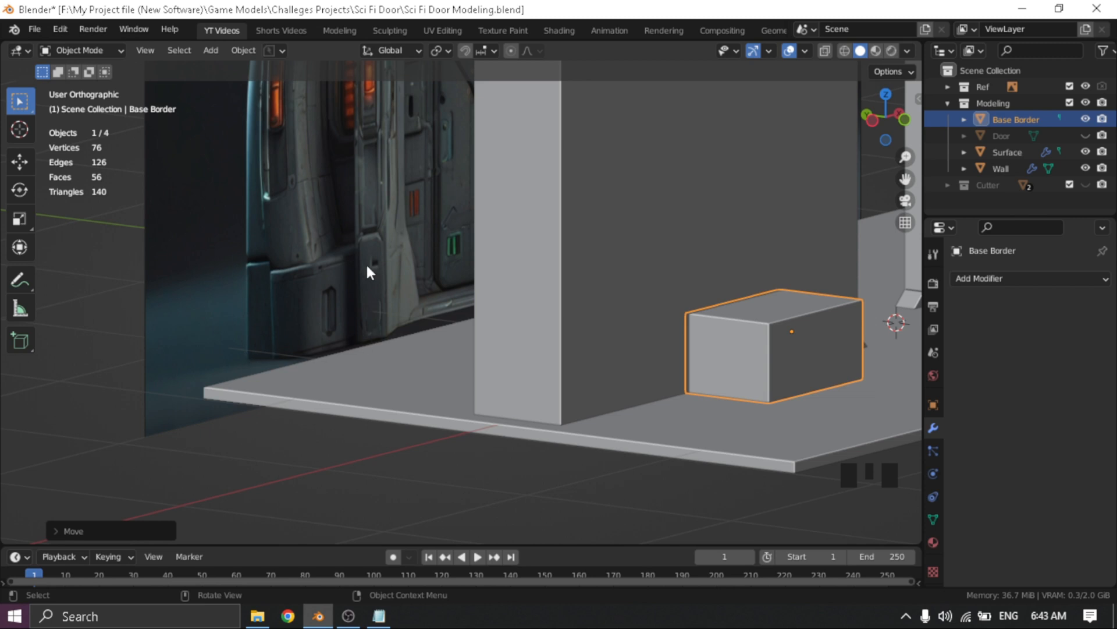
scroll(240, 287, down, 2)
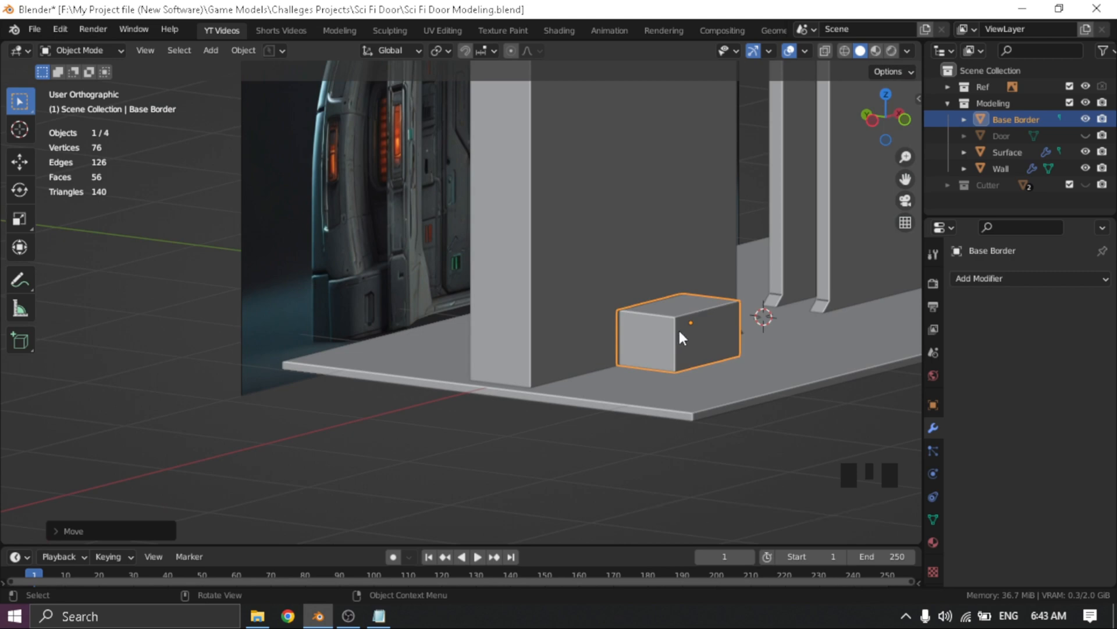
Add a centred loop cut along the length of the Base Border block, splitting its end faces into front and rear halves
key(grave)
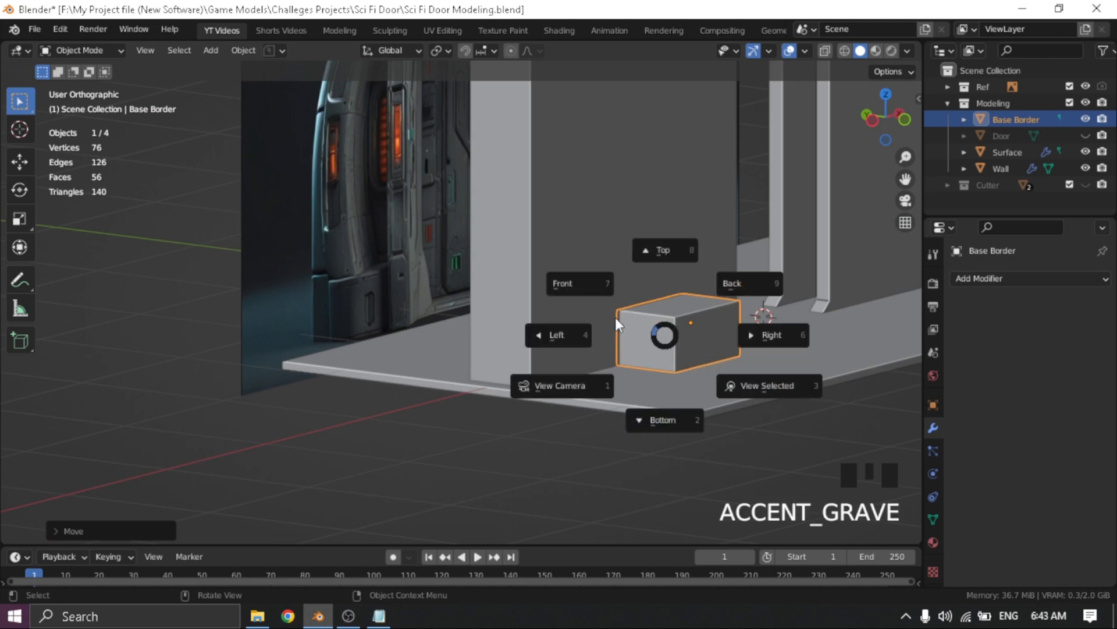
key(Tab)
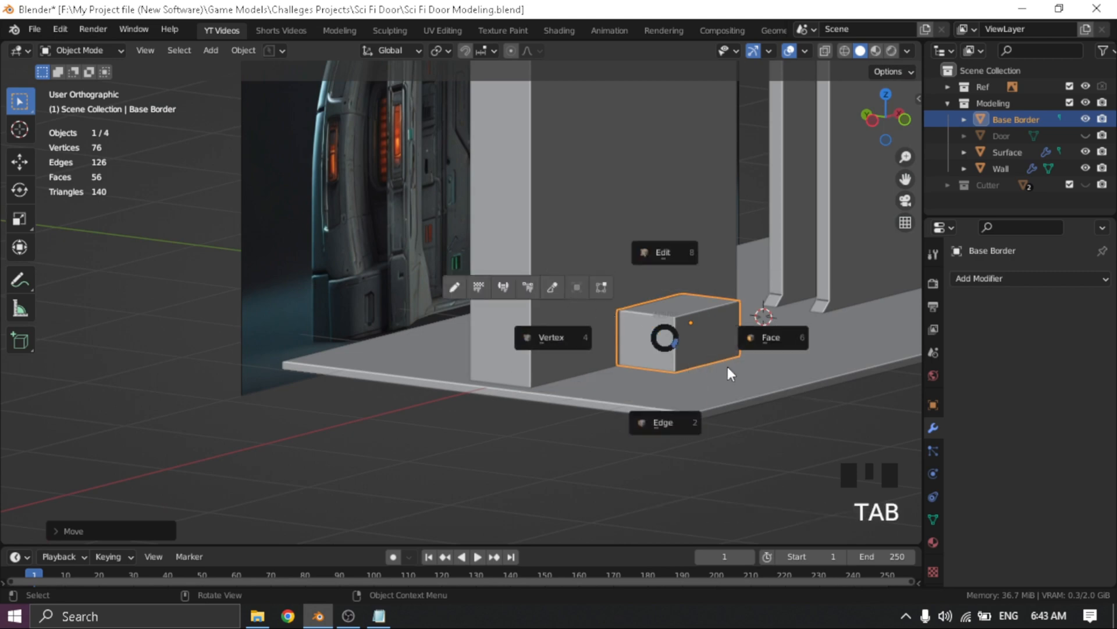
click(680, 419)
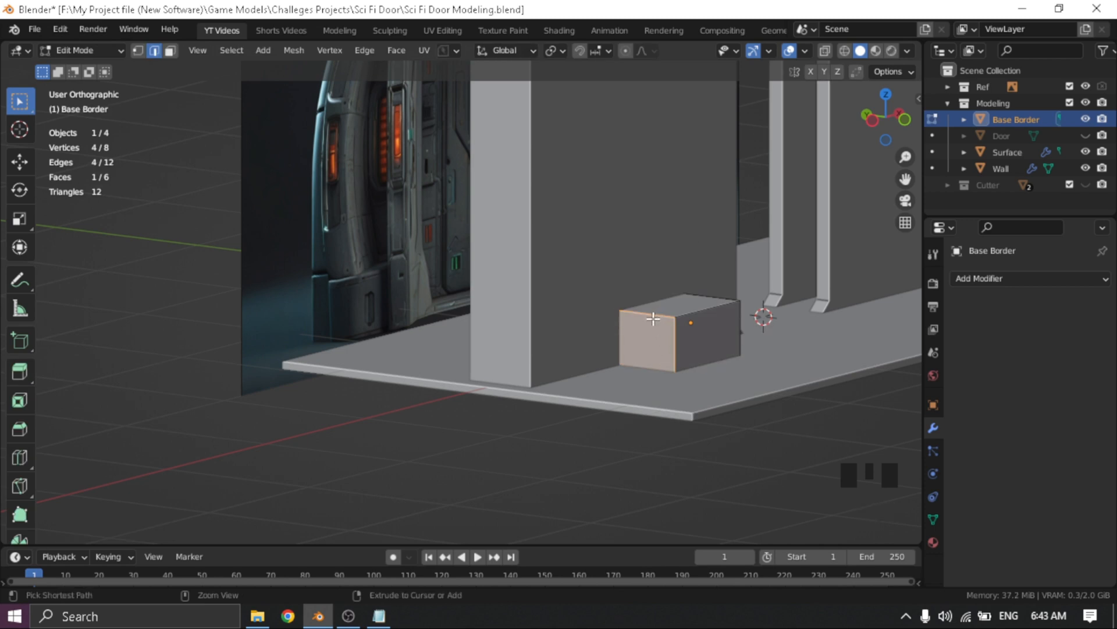
key(ctrl+r)
click(653, 318)
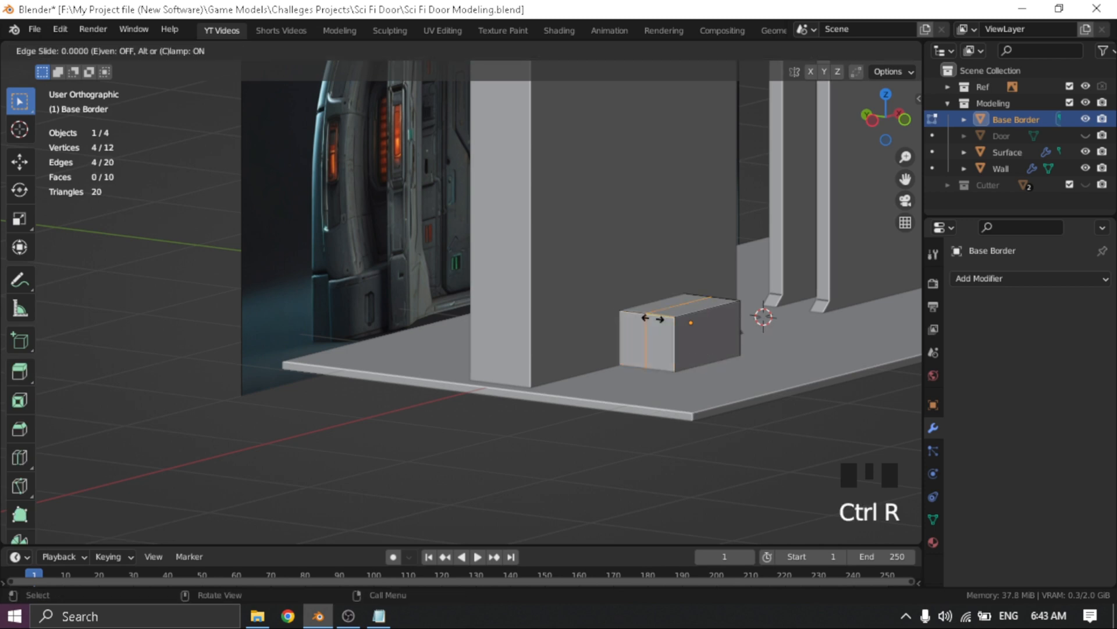
click(653, 318)
Extrude the wall-side half of the Base Border block's outer end face outward by about 0.3 m
key(Tab)
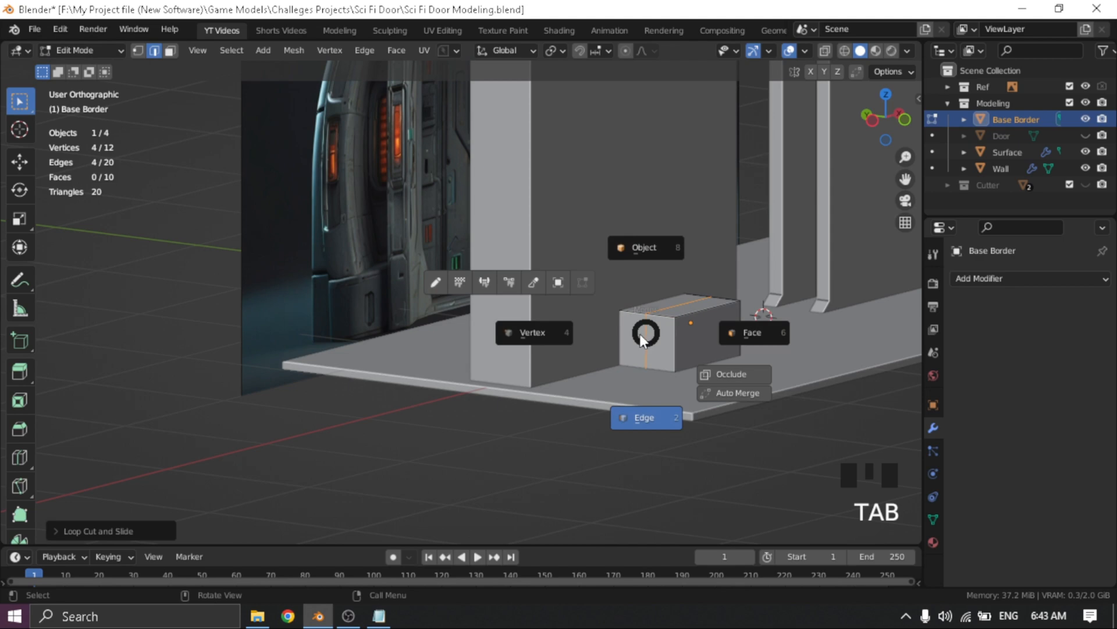
click(743, 331)
click(634, 338)
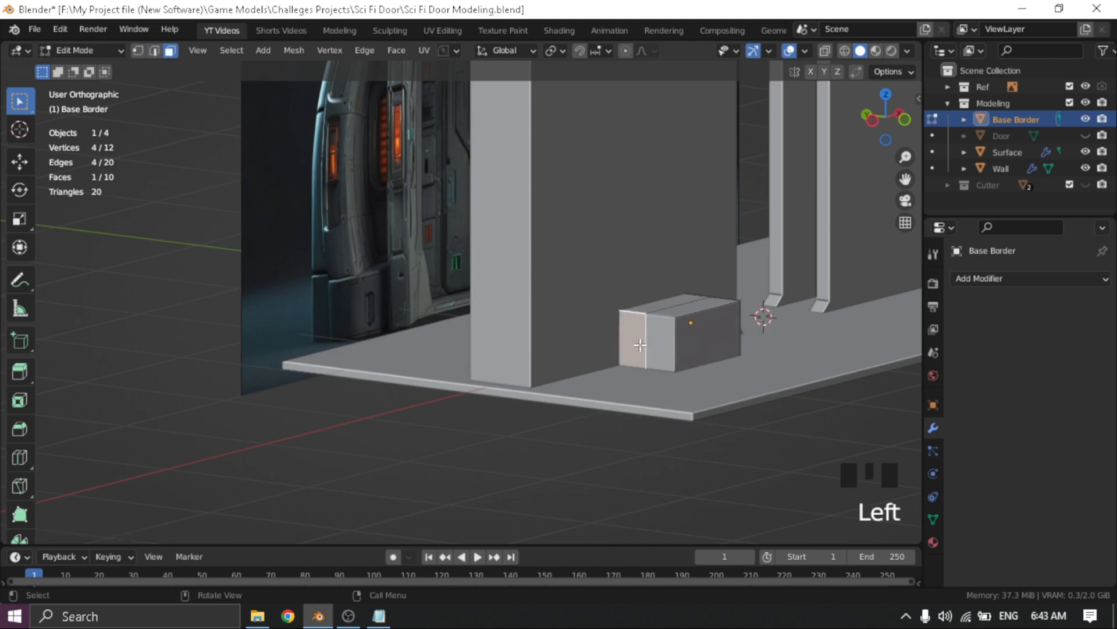
scroll(644, 342, up, 2)
middle_drag(644, 341, 635, 378)
key(e)
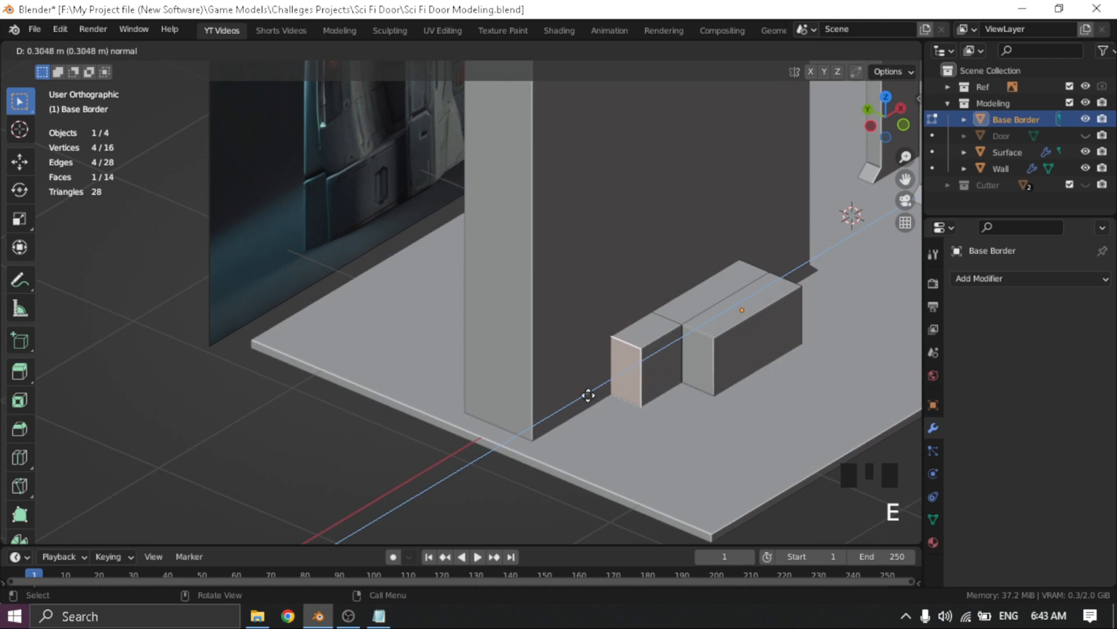
click(570, 399)
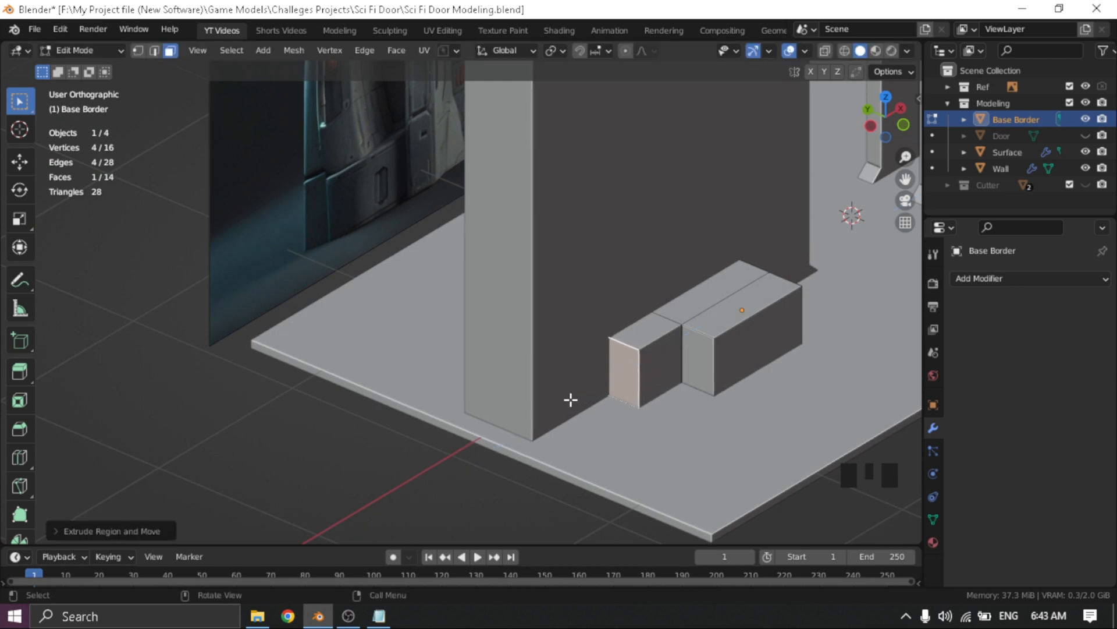
In edge selection mode, select the vertical front corner edge of the Base Border block beside the extruded section
key(grave)
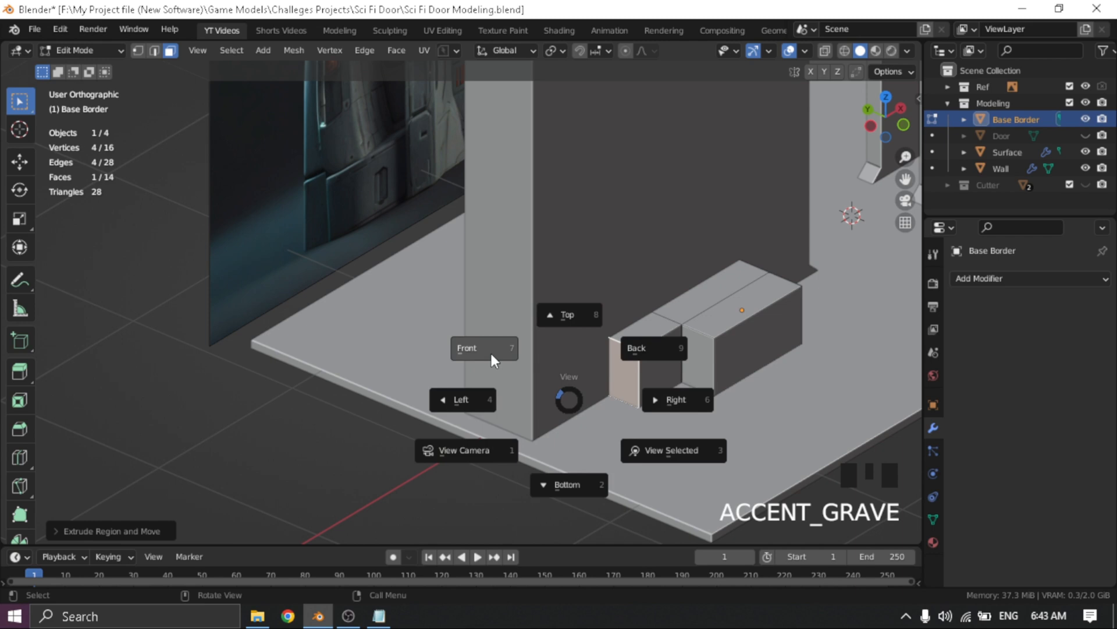
click(567, 398)
key(Tab)
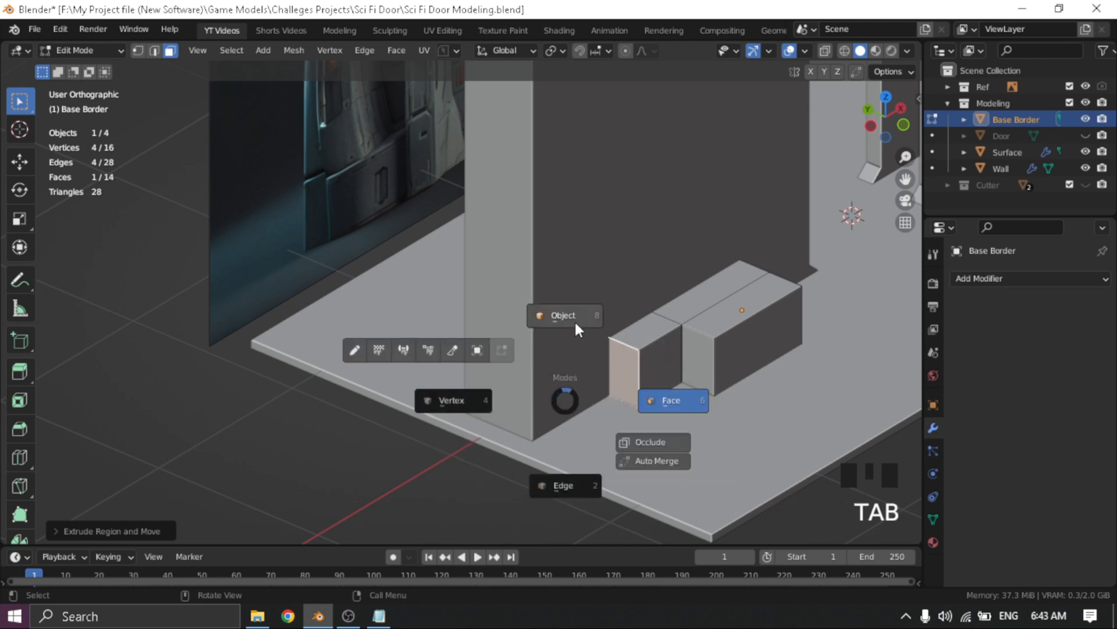
click(575, 484)
scroll(719, 372, up, 2)
middle_drag(720, 373, 614, 399)
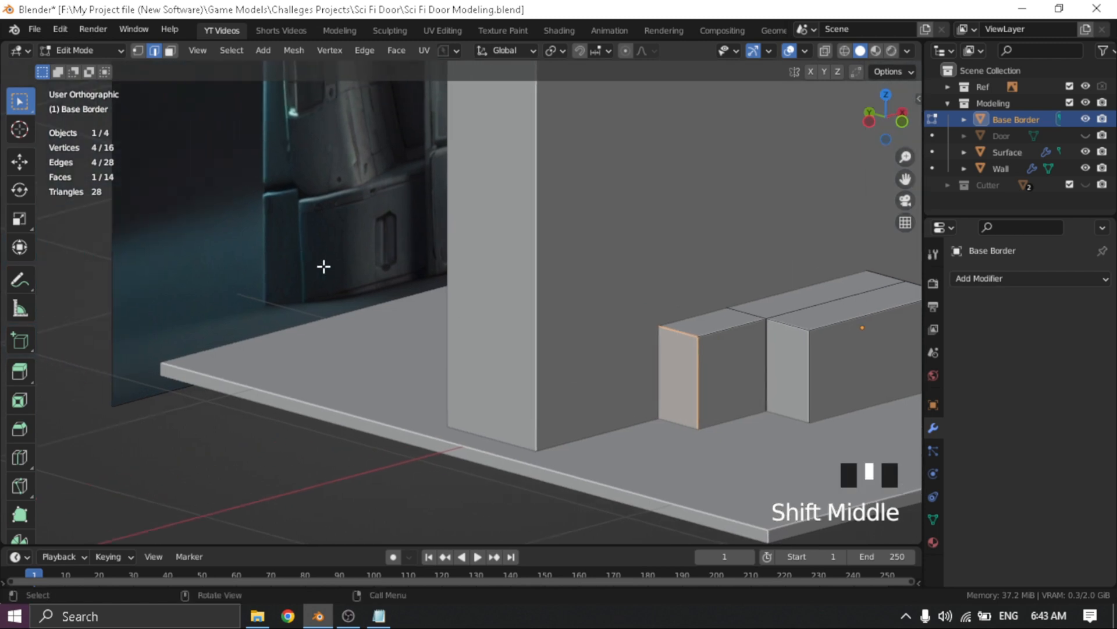
mouse_move(689, 404)
shift+middle_down()
mouse_move(639, 394)
mouse_move(681, 408)
shift+middle_up()
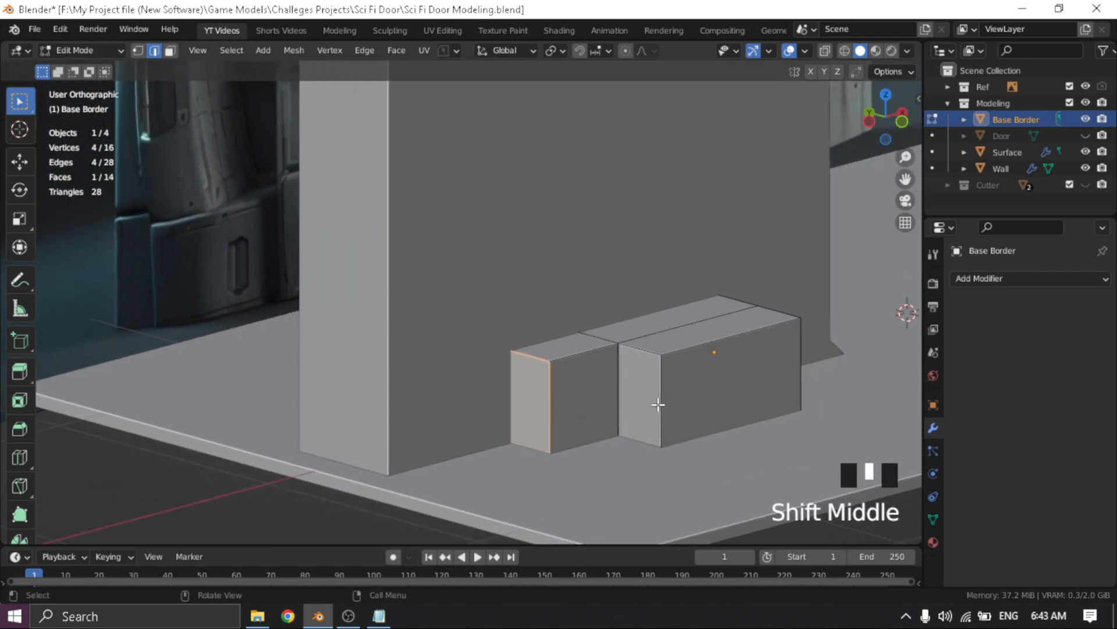
click(662, 388)
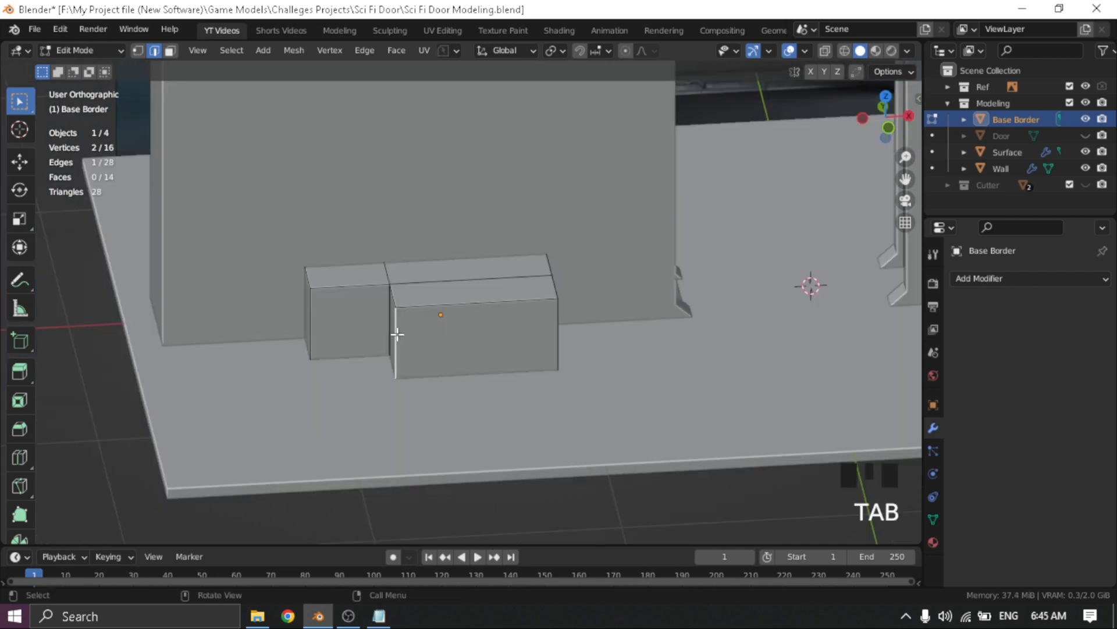
click(398, 334)
Try a single-segment bevel of about 0.07 m on the selected corner edge in top view, and undo it
key(grave)
scroll(422, 337, up, 1)
scroll(422, 336, up, 6)
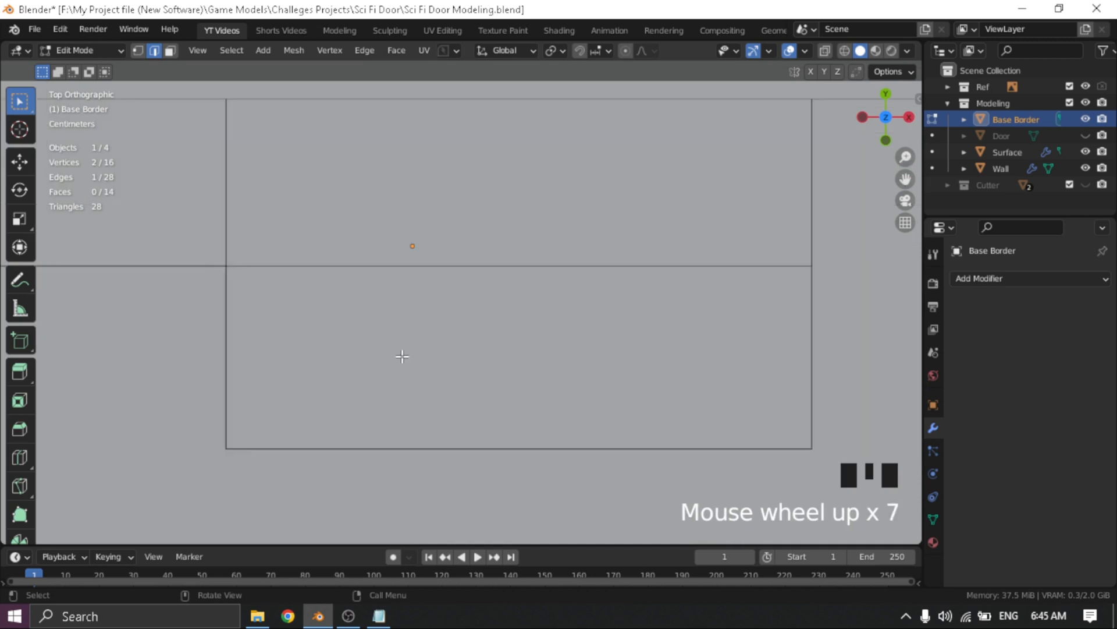
shift+middle_drag(403, 355, 518, 237)
key(ctrl+b)
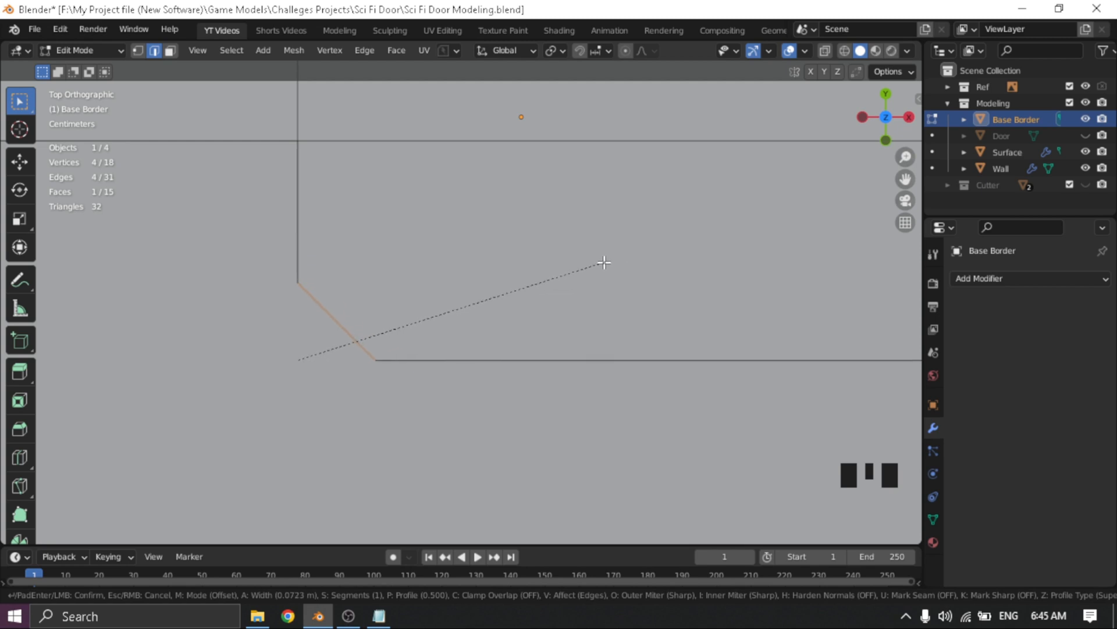
click(601, 263)
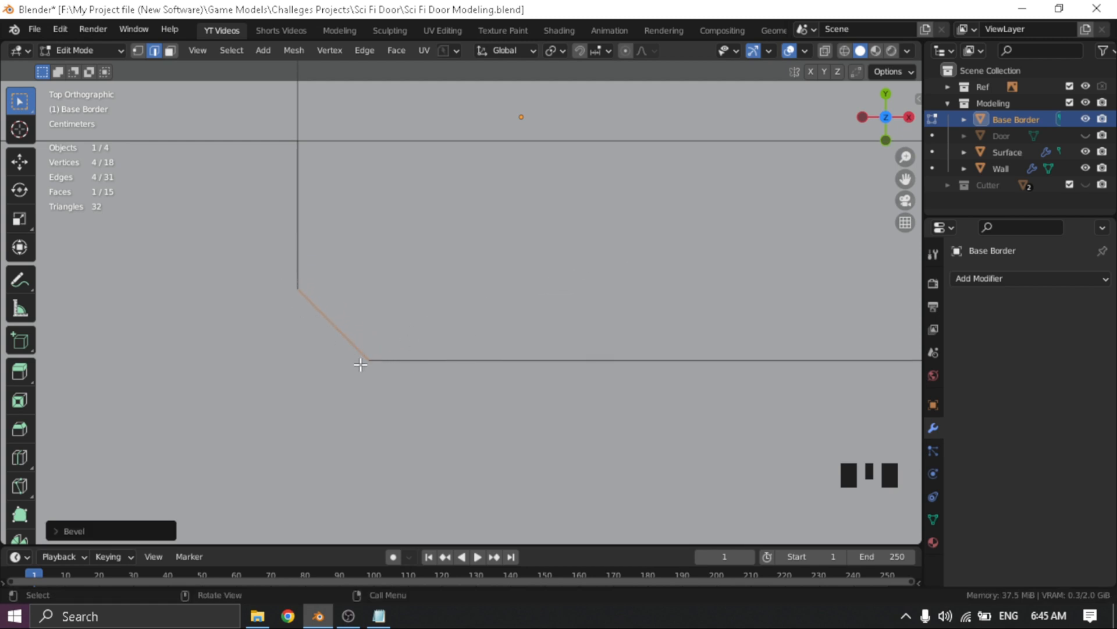
middle_drag(412, 318, 393, 296)
key(ctrl+z)
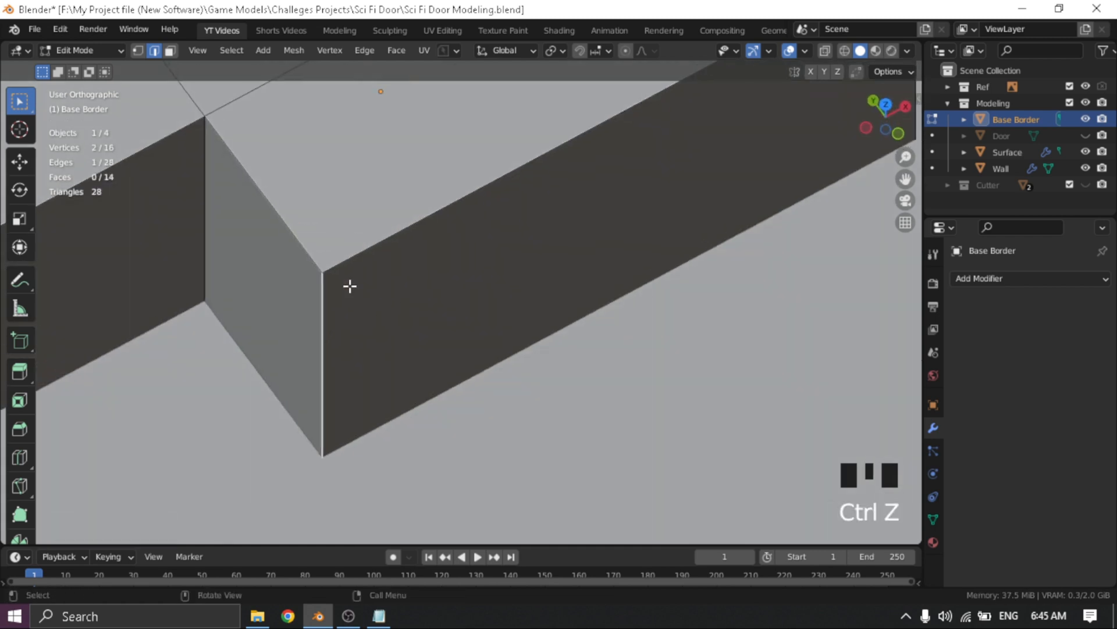
Round the selected front corner edge of the Base Border block with a bevel about 0.179 m wide using 7 segments
key(ctrl+b)
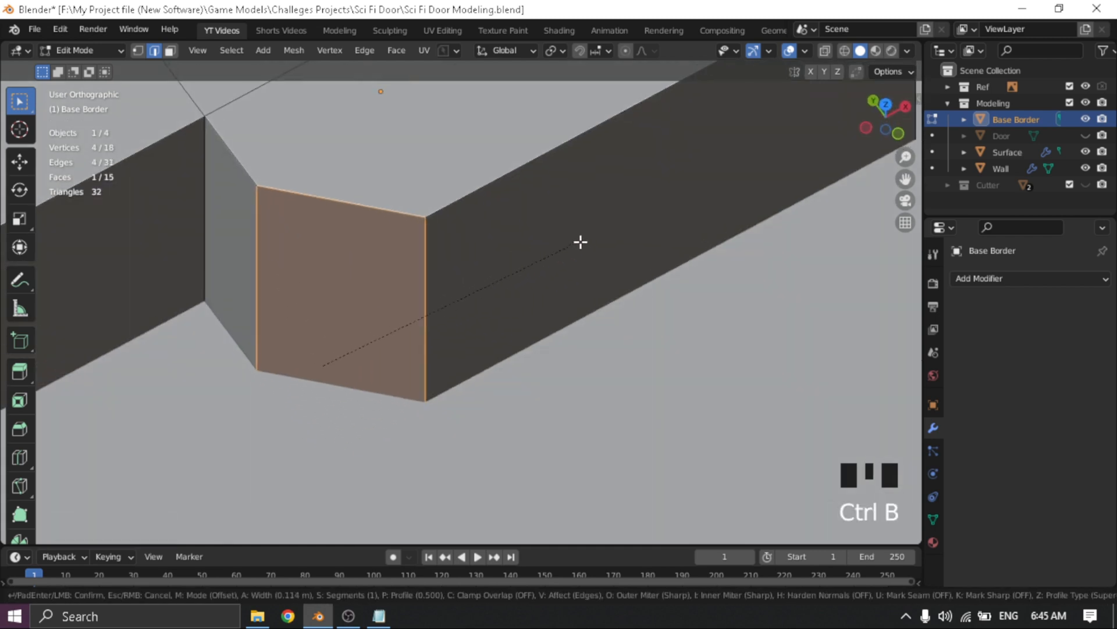
scroll(622, 233, up, 5)
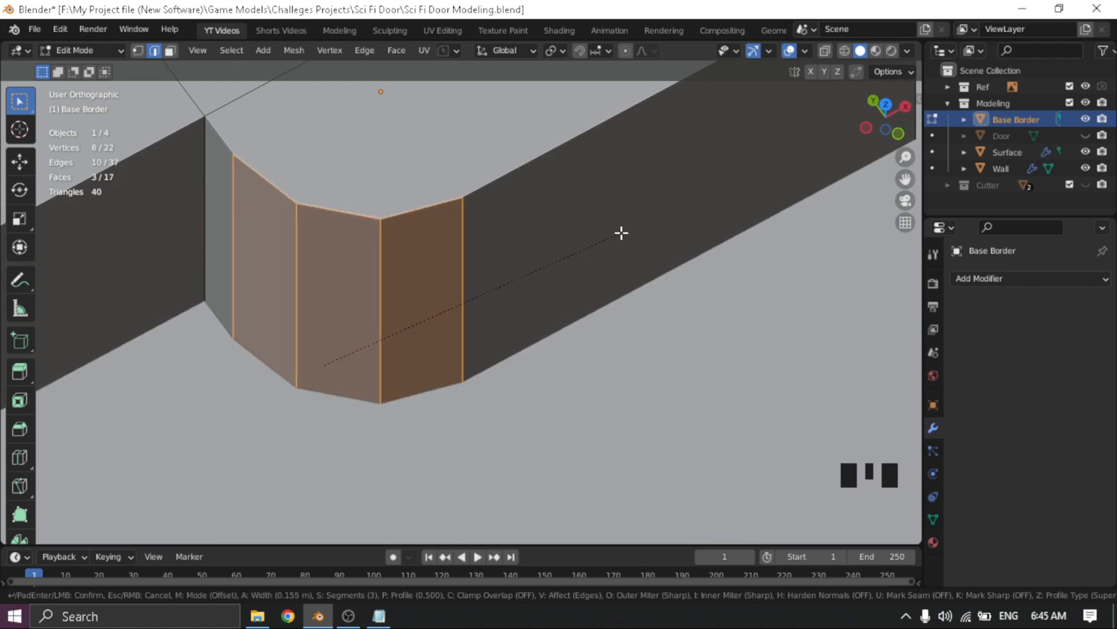
scroll(618, 235, up, 3)
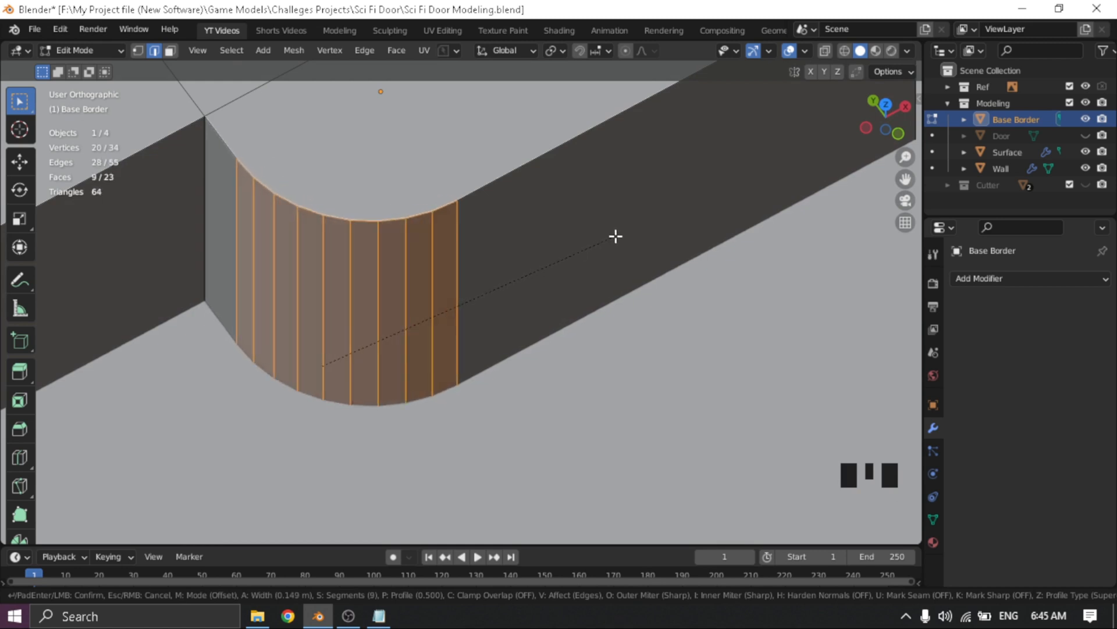
scroll(657, 235, down, 1)
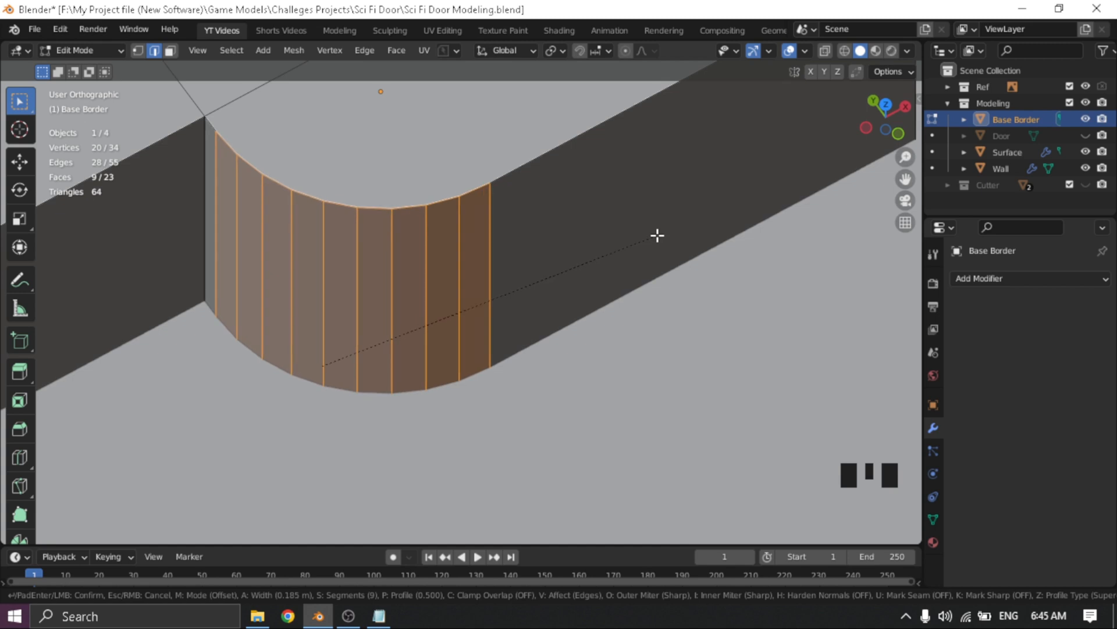
scroll(646, 280, down, 1)
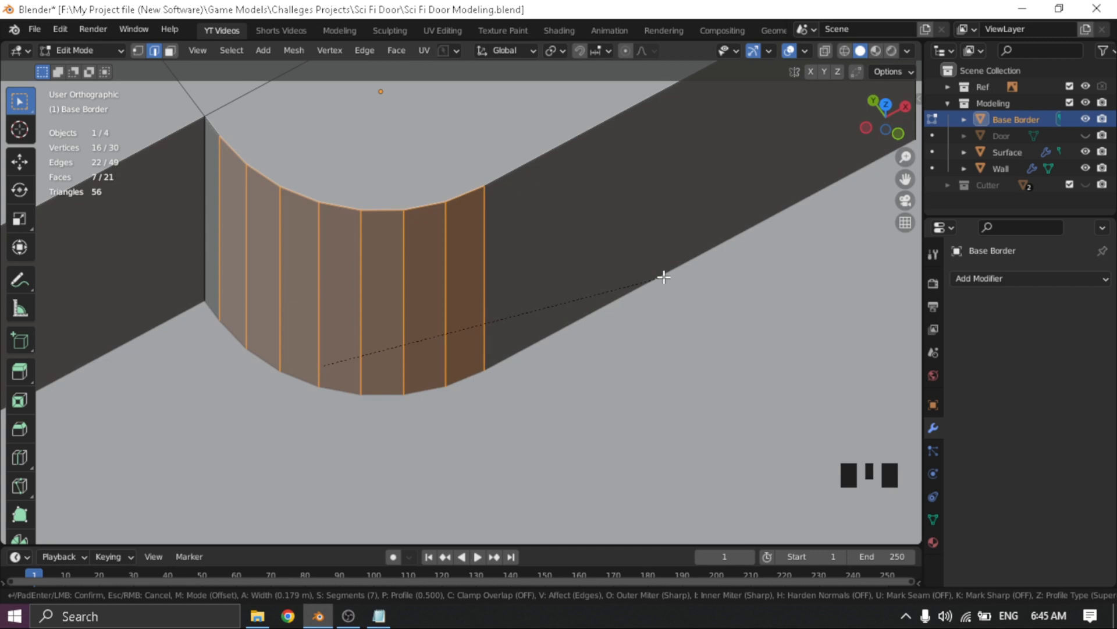
click(664, 277)
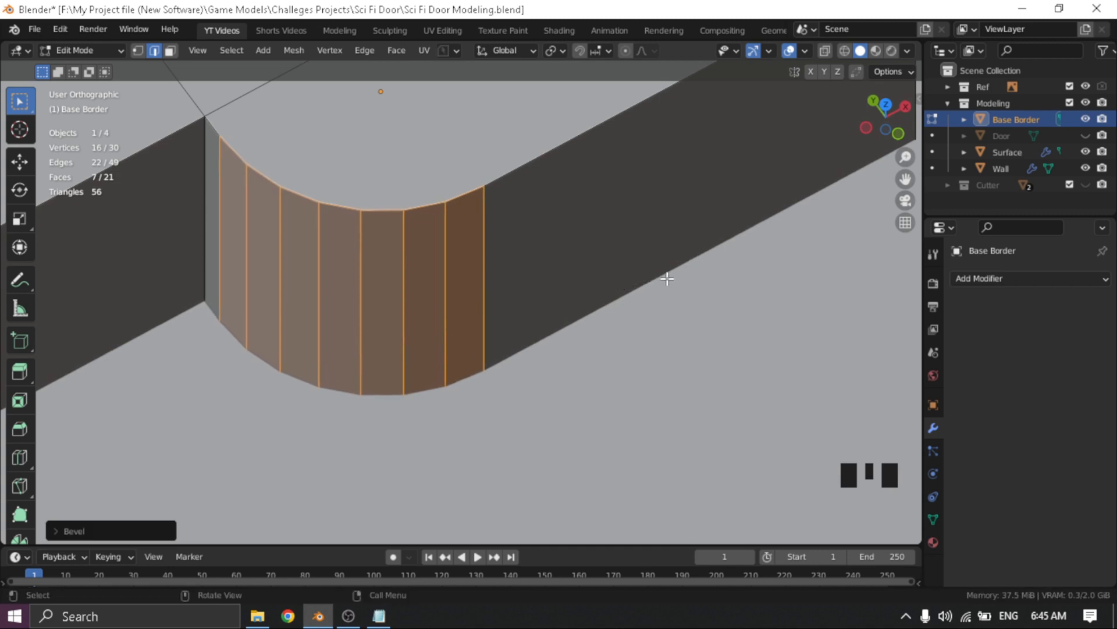
Leave mesh editing on the Base Border block and apply Shade Smooth to the whole object
middle_drag(429, 302, 431, 270)
scroll(435, 205, down, 1)
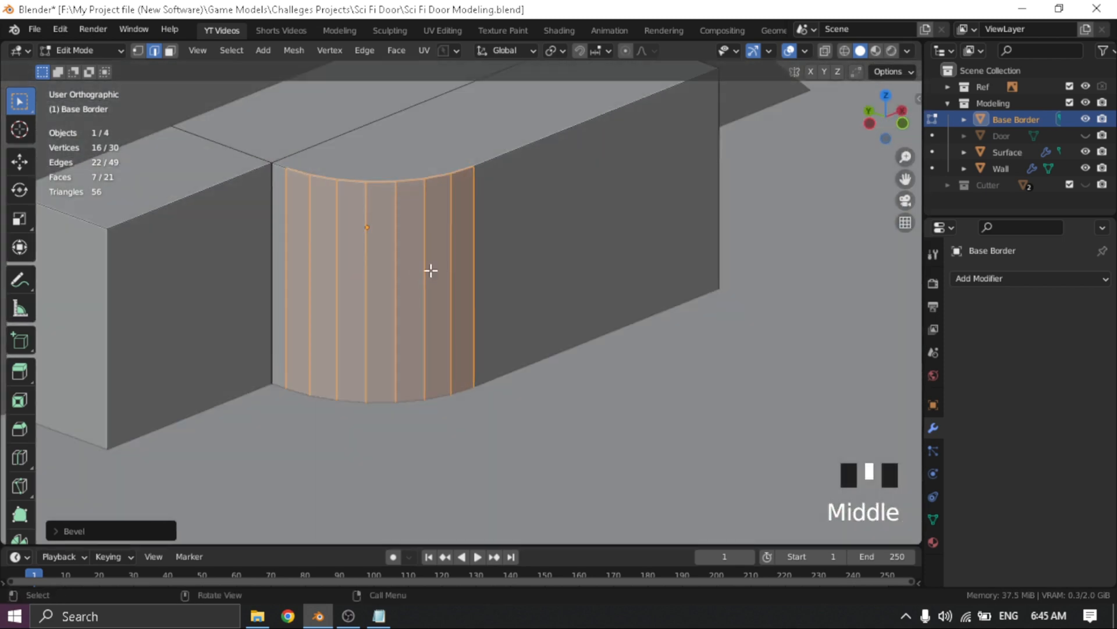
key(Tab)
scroll(399, 245, down, 2)
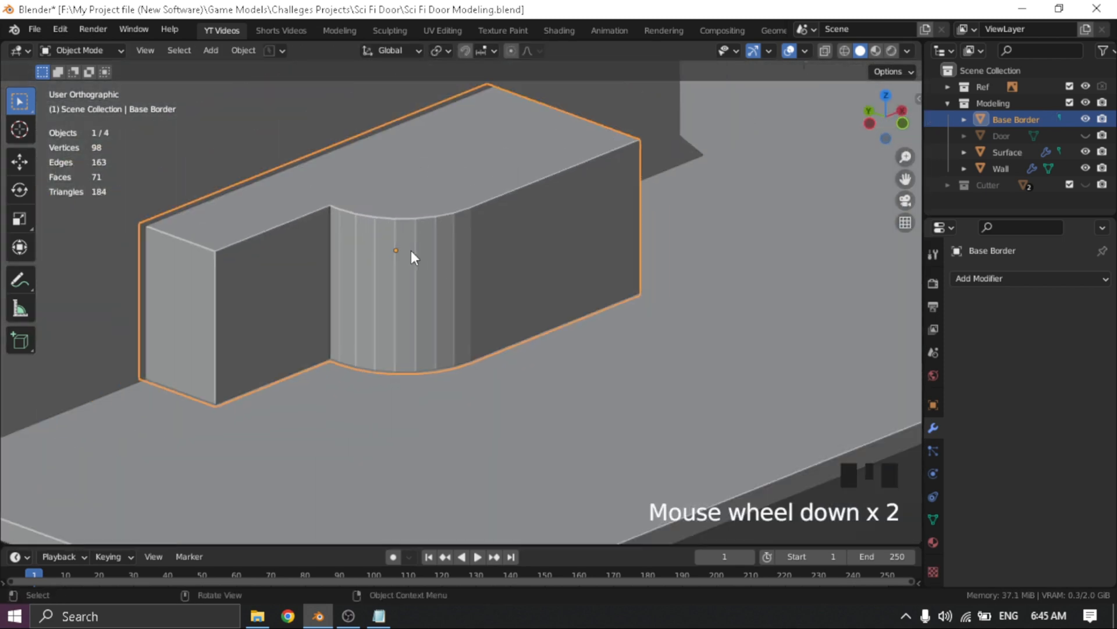
middle_drag(411, 250, 389, 256)
right_click(386, 253)
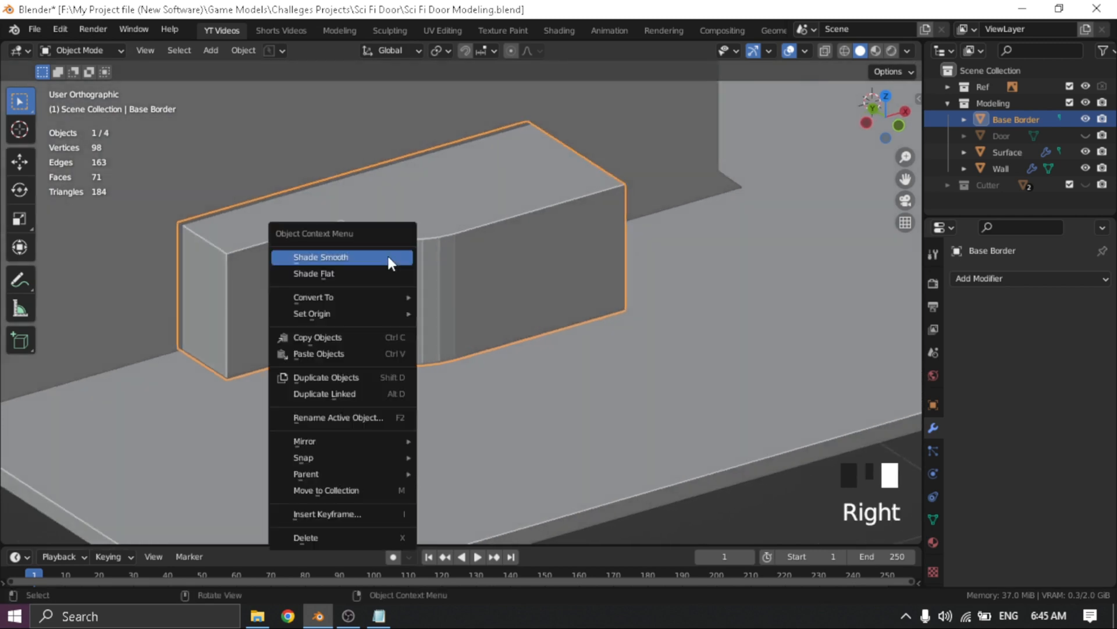
click(336, 257)
middle_drag(339, 255, 568, 292)
key(Tab)
key(Tab)
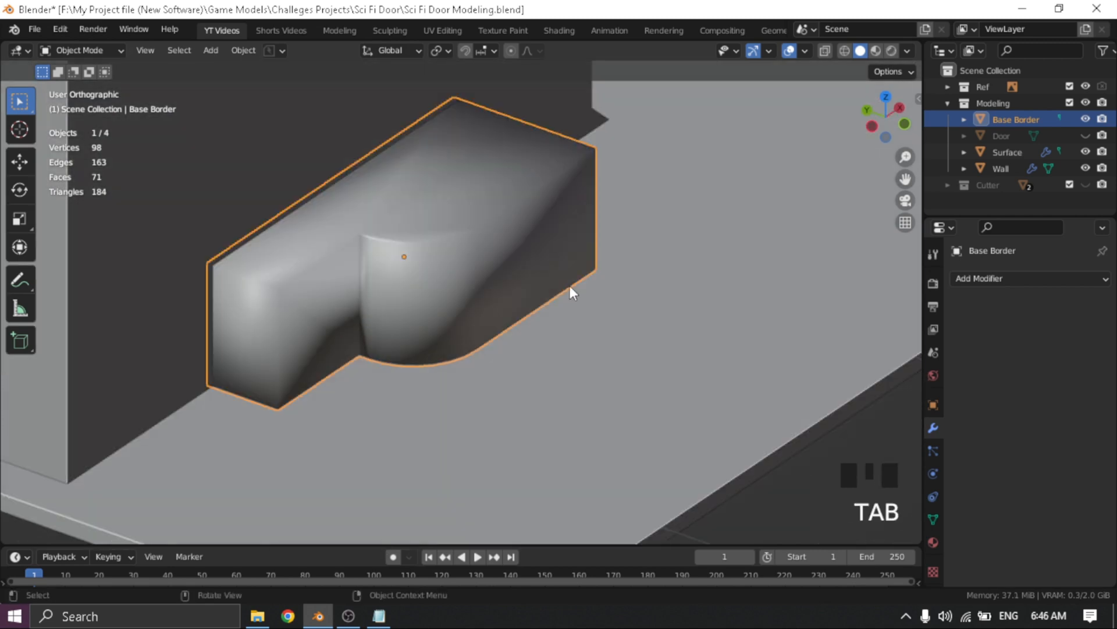
Enable Auto Smooth at 30° in the Base Border mesh's normals settings
click(933, 517)
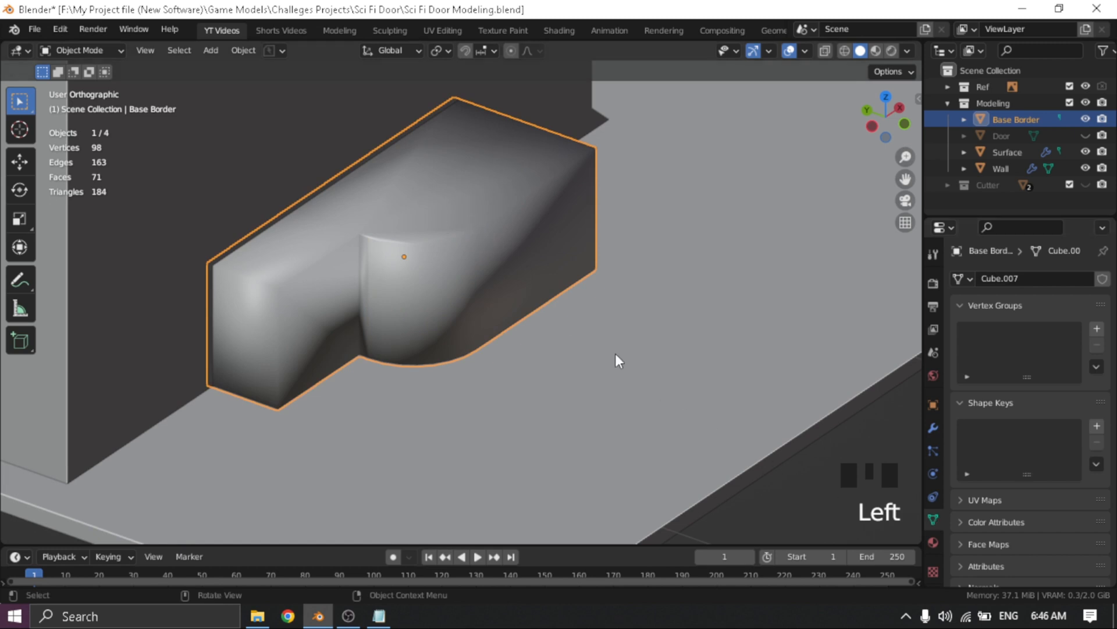
scroll(616, 355, down, 1)
scroll(997, 487, down, 3)
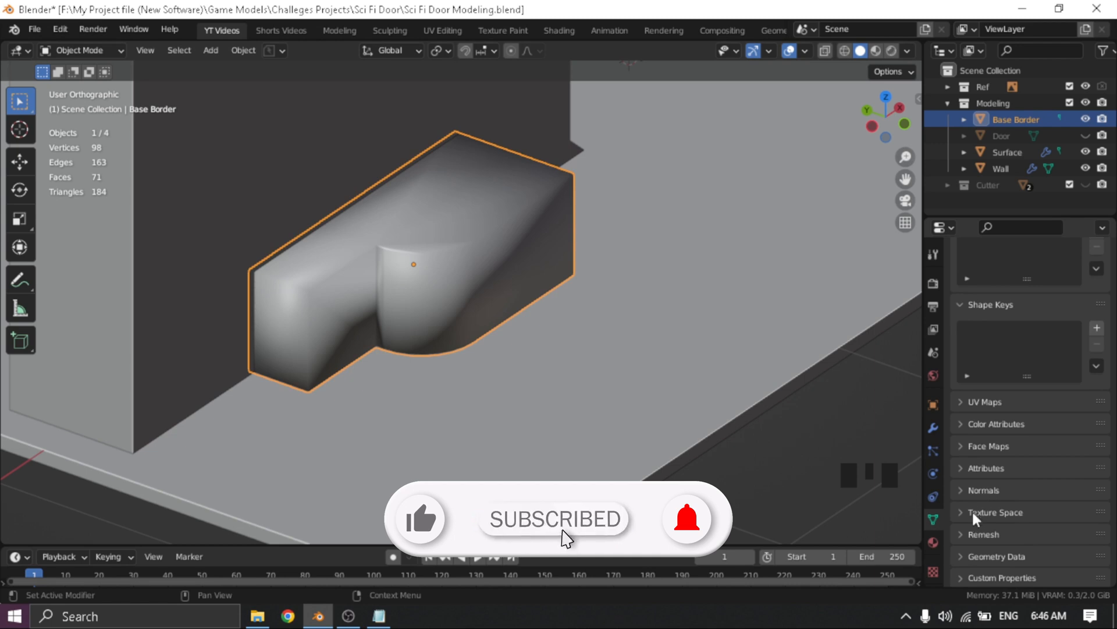
click(964, 490)
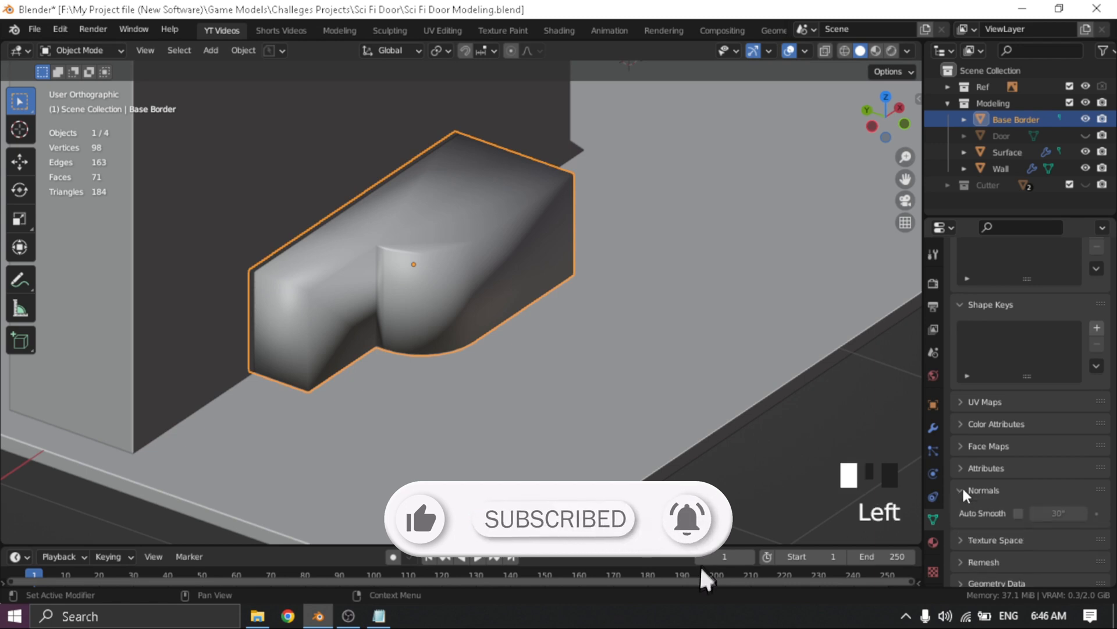
click(1003, 512)
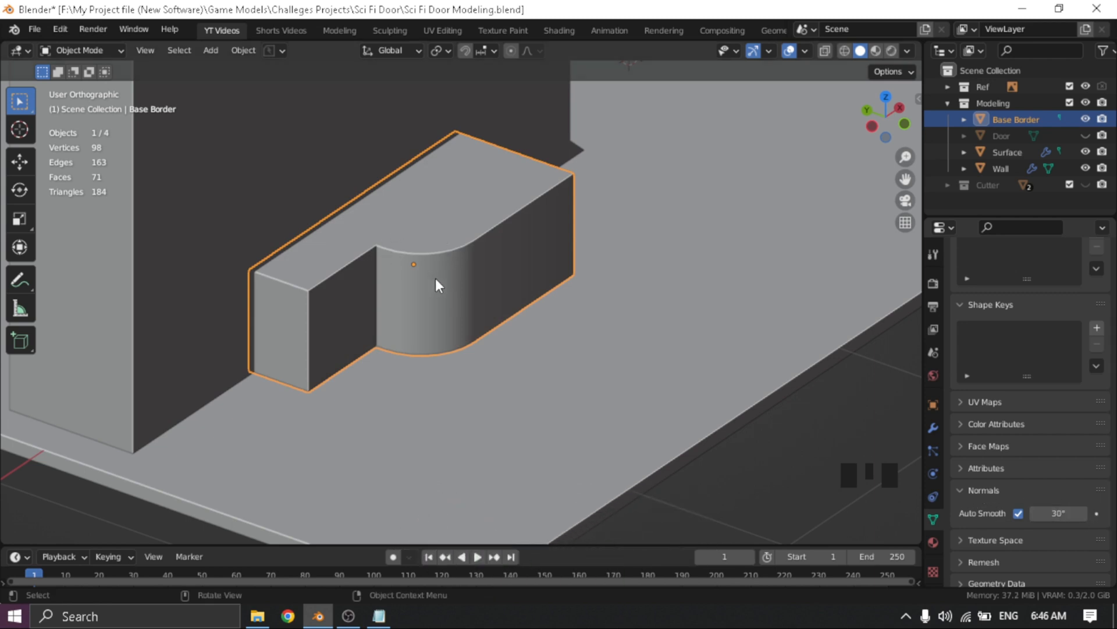
right_drag(428, 281, 428, 280)
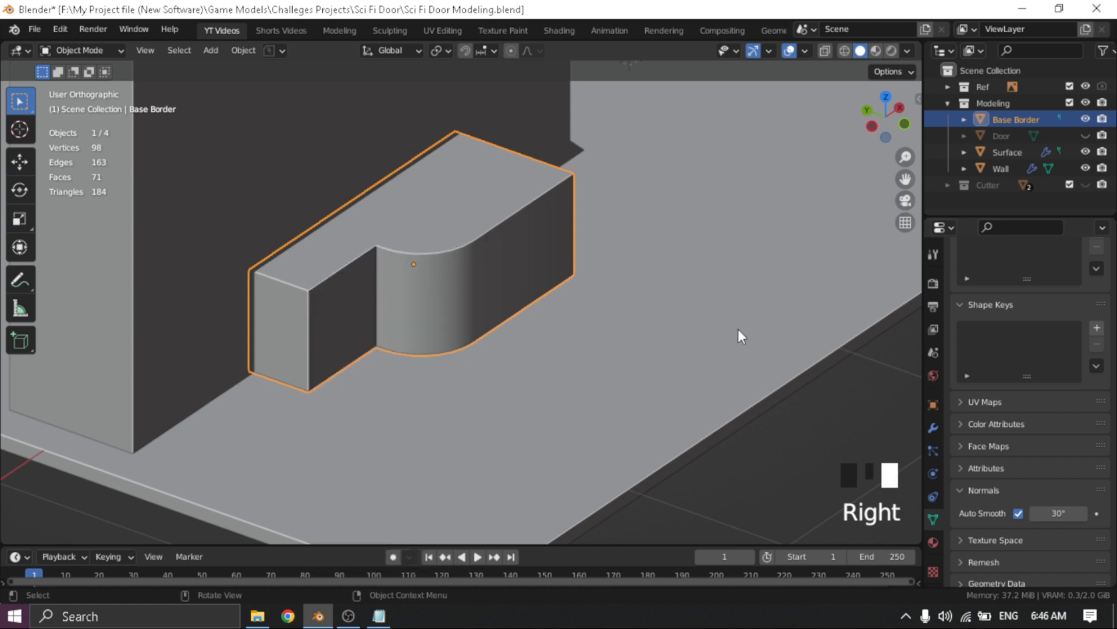
Add a Subdivision Surface modifier to the Base Border block
click(934, 429)
click(933, 428)
click(934, 427)
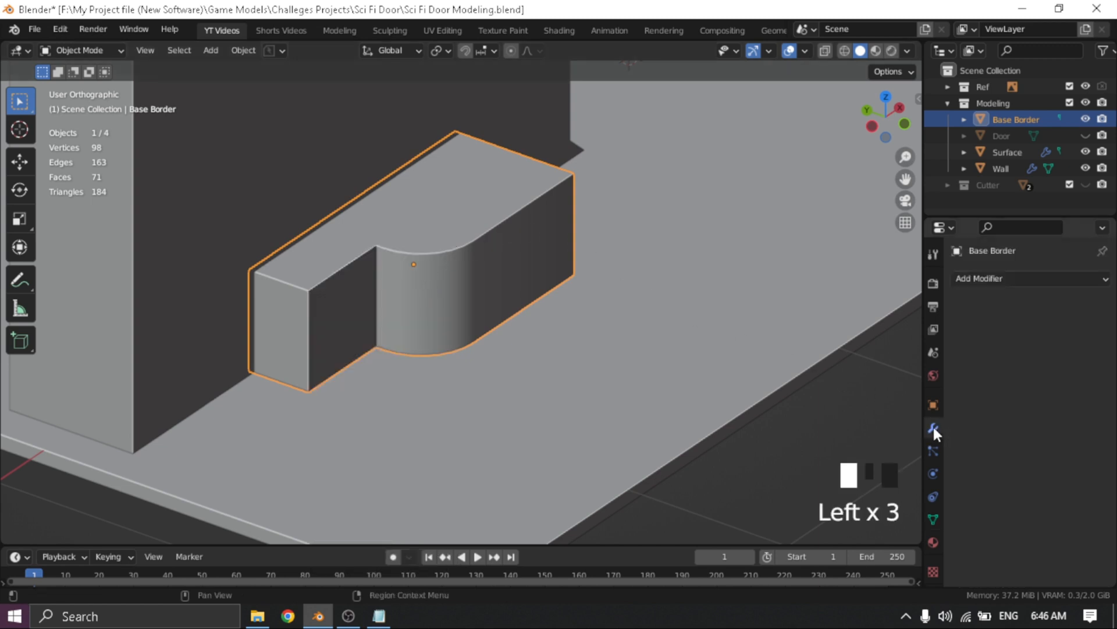
click(984, 278)
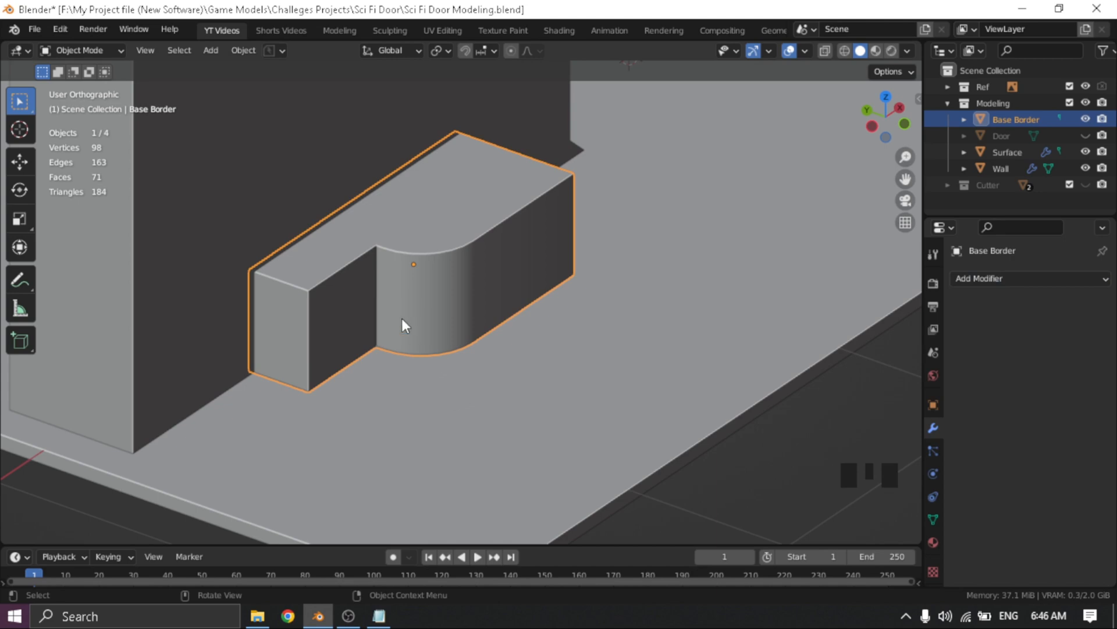
middle_drag(405, 326, 457, 365)
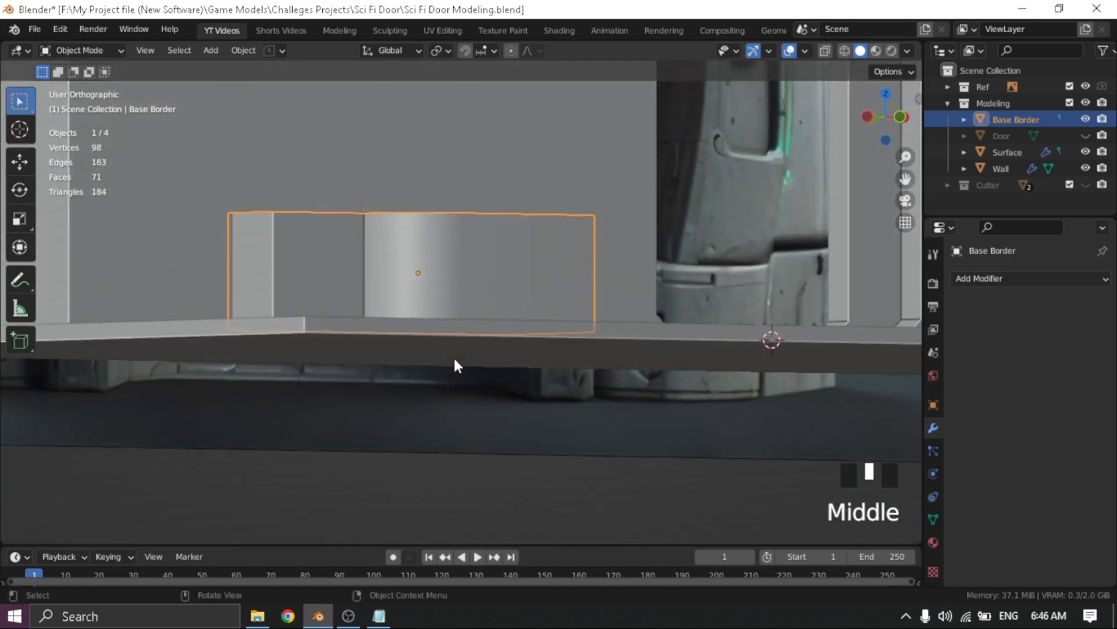
scroll(378, 315, down, 2)
shift+middle_drag(379, 314, 619, 309)
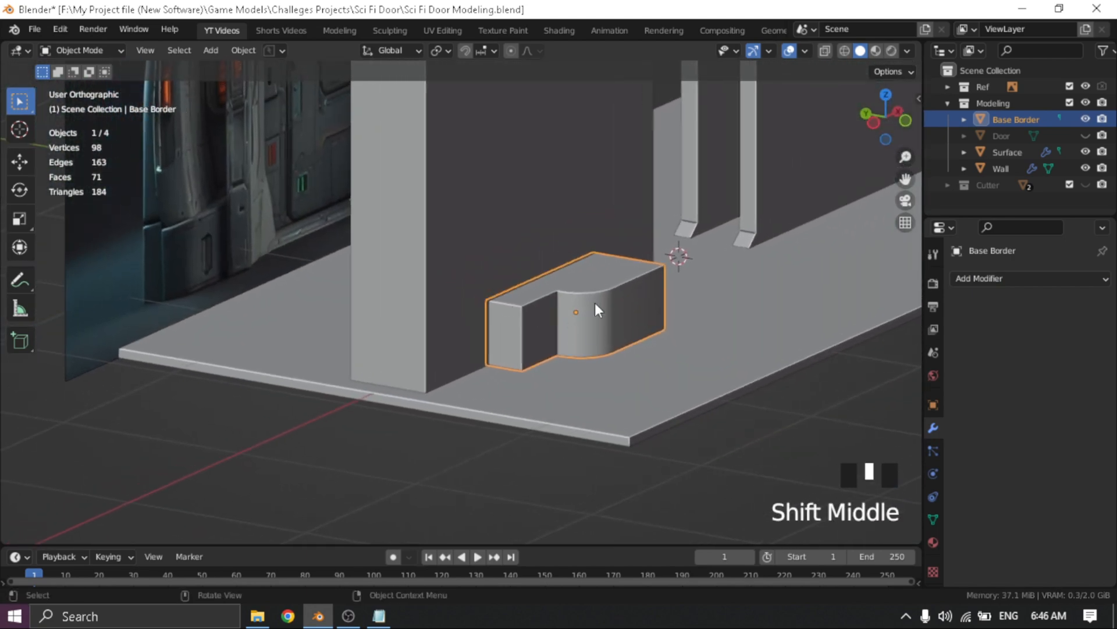
click(1013, 279)
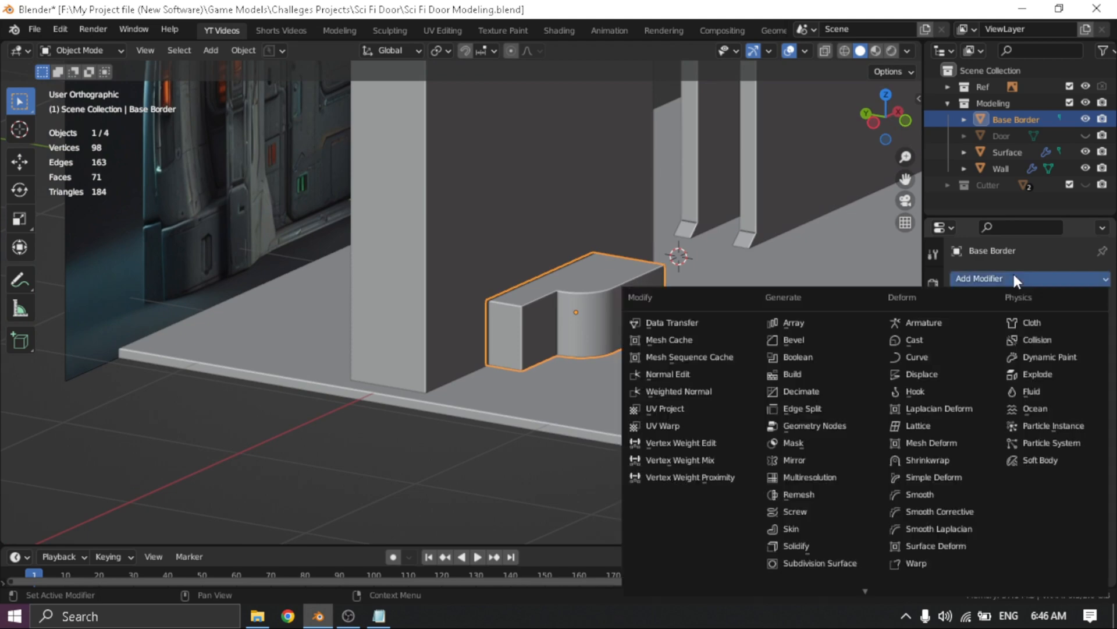
click(289, 418)
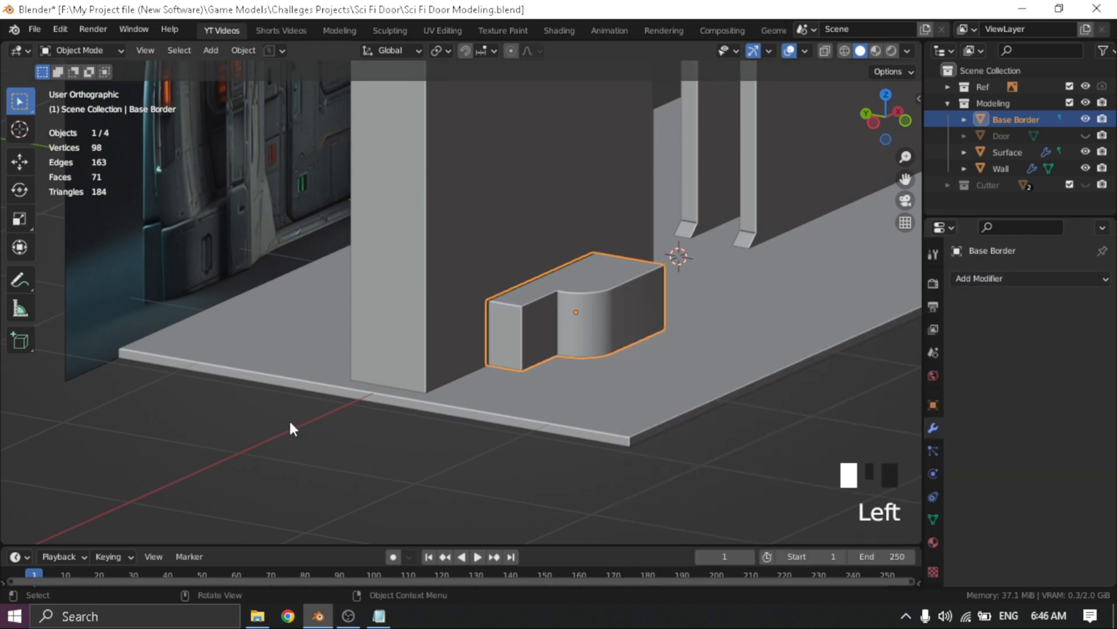
scroll(486, 330, up, 2)
shift+middle_drag(486, 330, 547, 349)
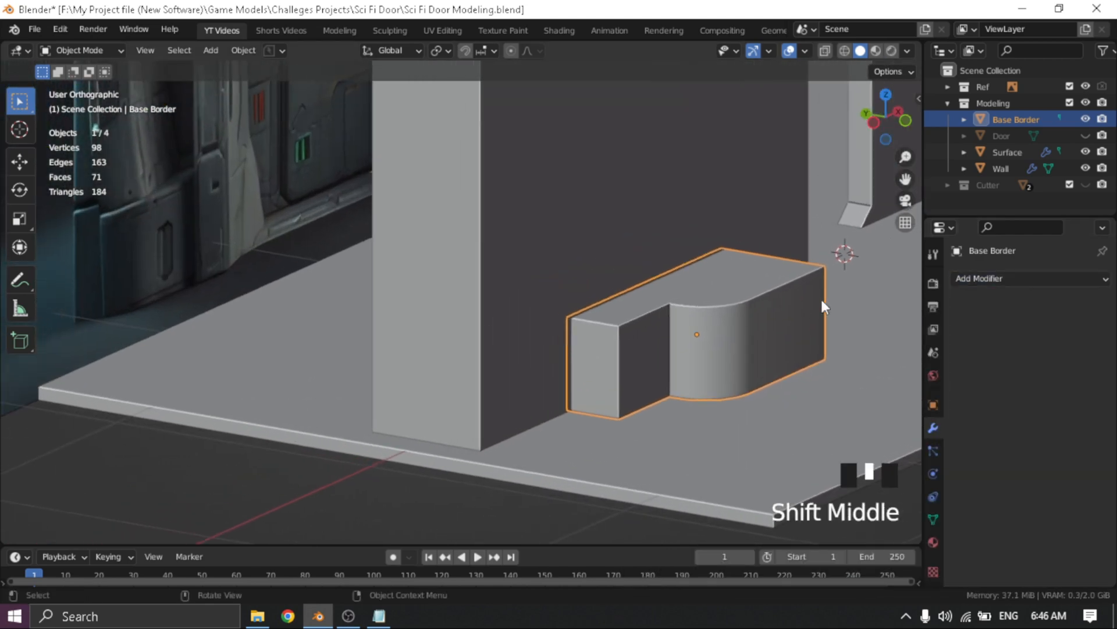
click(993, 279)
click(803, 563)
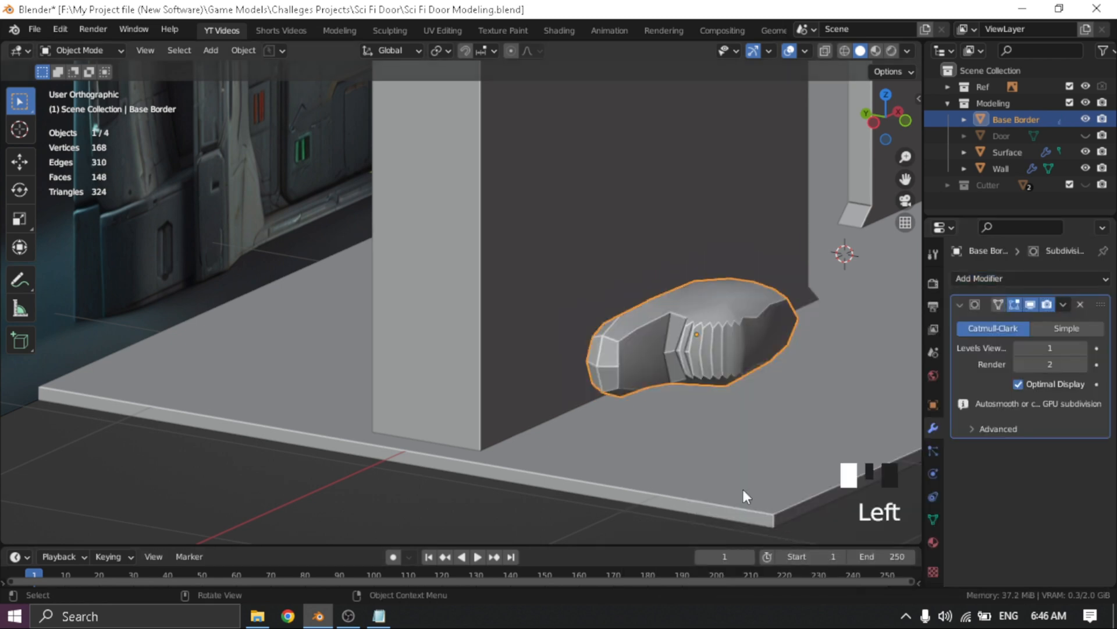
shift+middle_drag(732, 321, 574, 371)
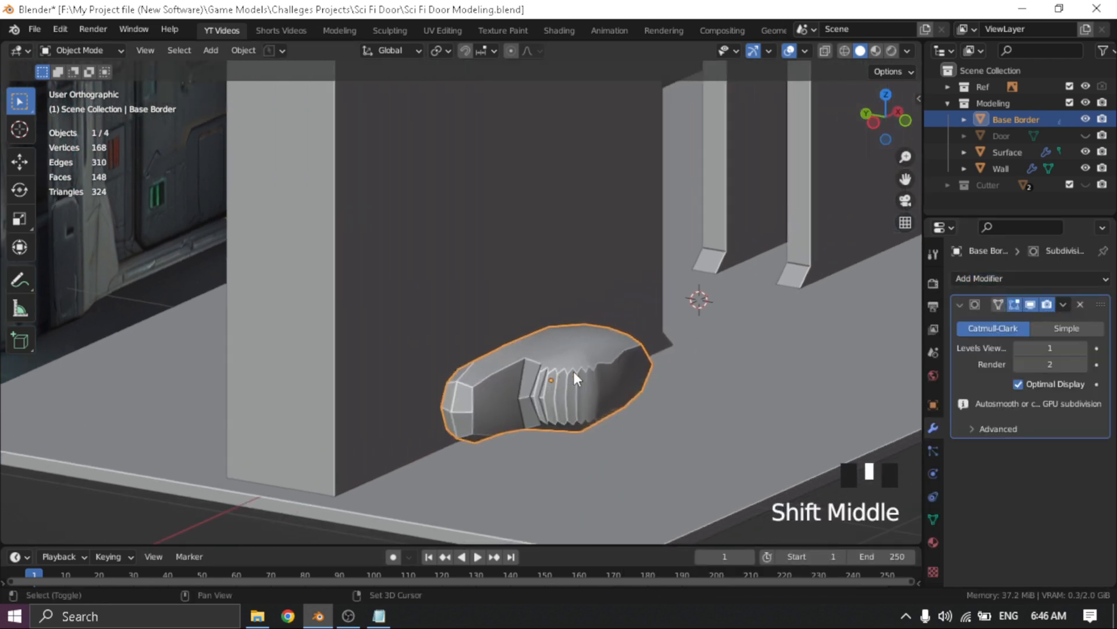
Add two horizontal supporting loop cuts around the Base Border block, one just below its upper edge and one just above its lower edge
key(Tab)
click(589, 454)
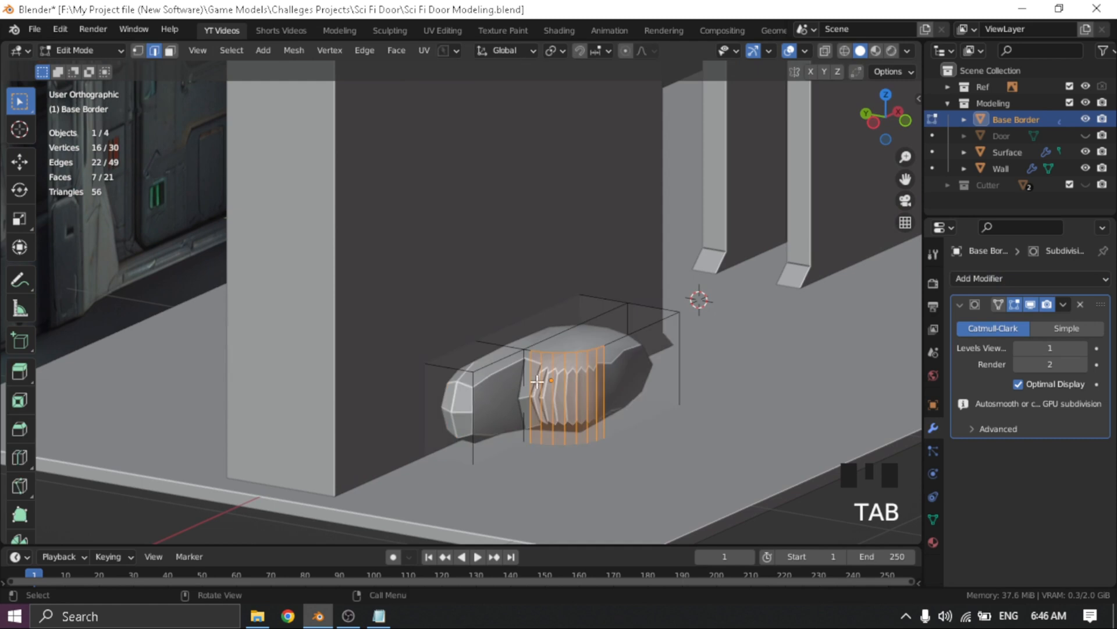
scroll(544, 390, up, 2)
shift+middle_drag(544, 389, 416, 305)
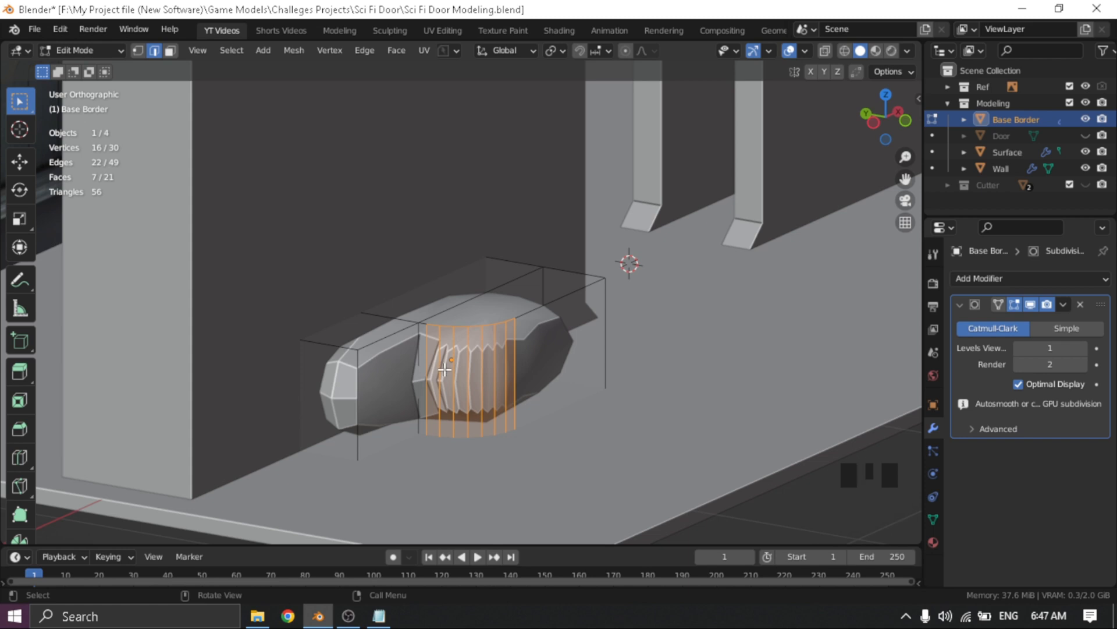
key(ctrl+r)
click(472, 358)
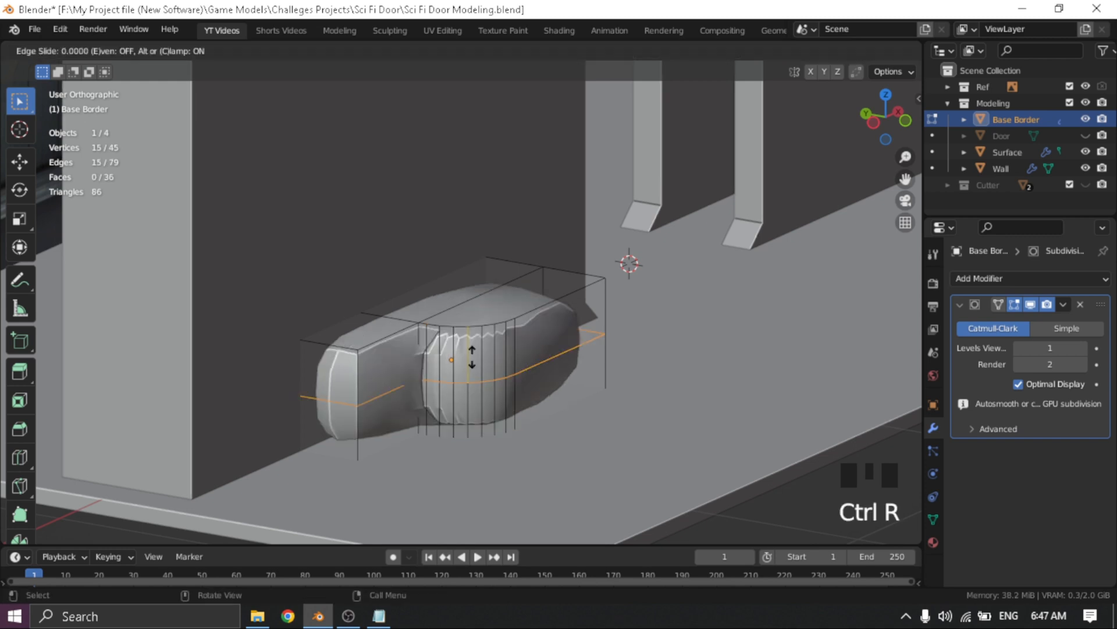
click(468, 306)
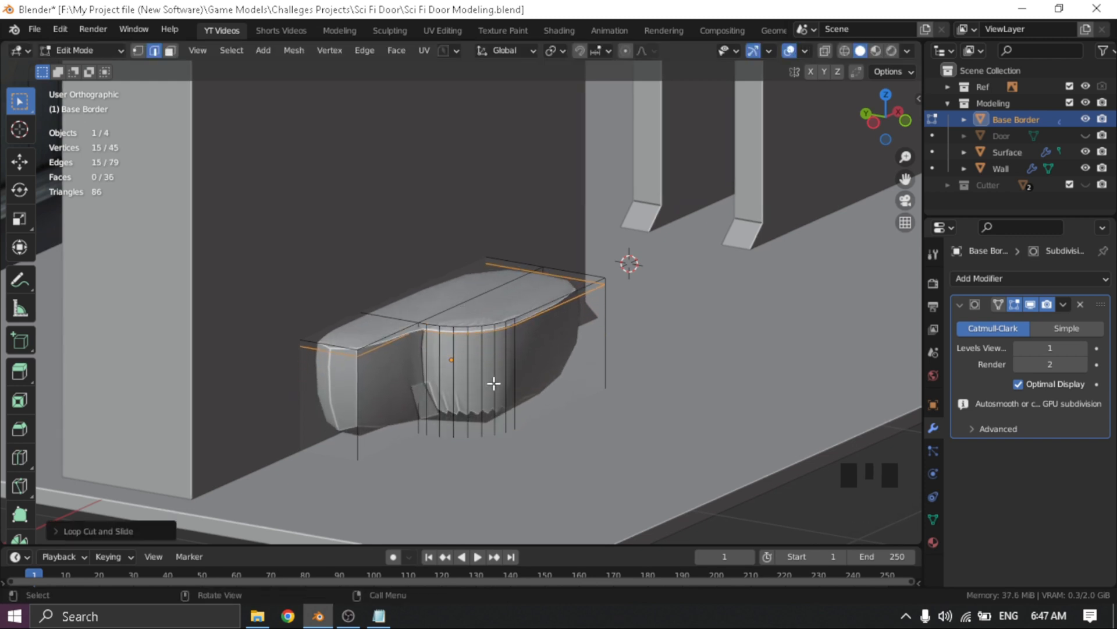
key(ctrl+r)
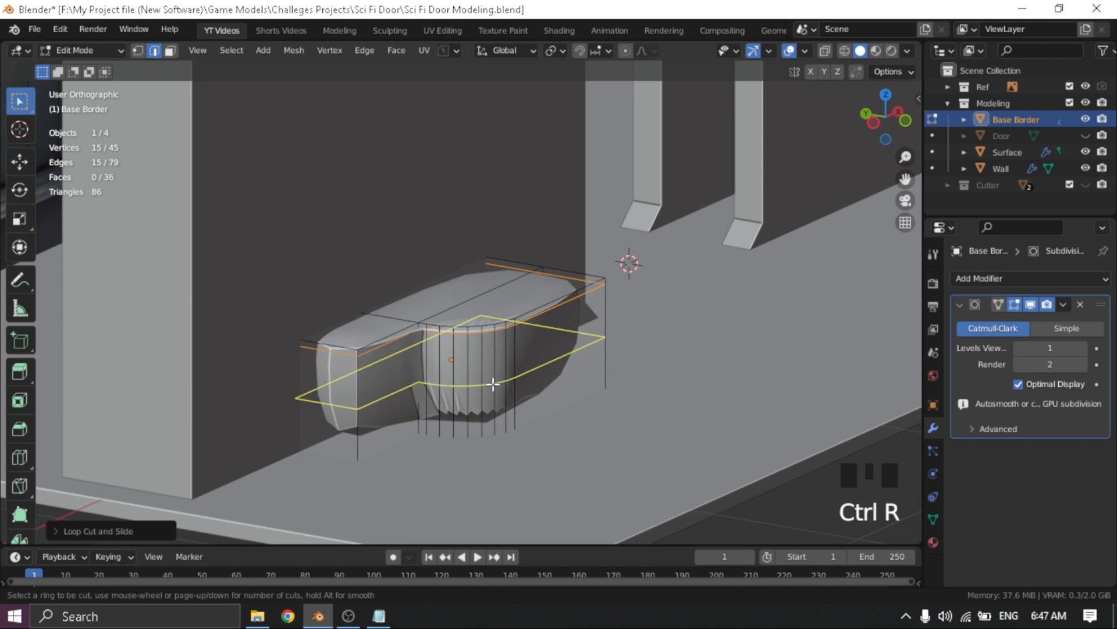
click(493, 384)
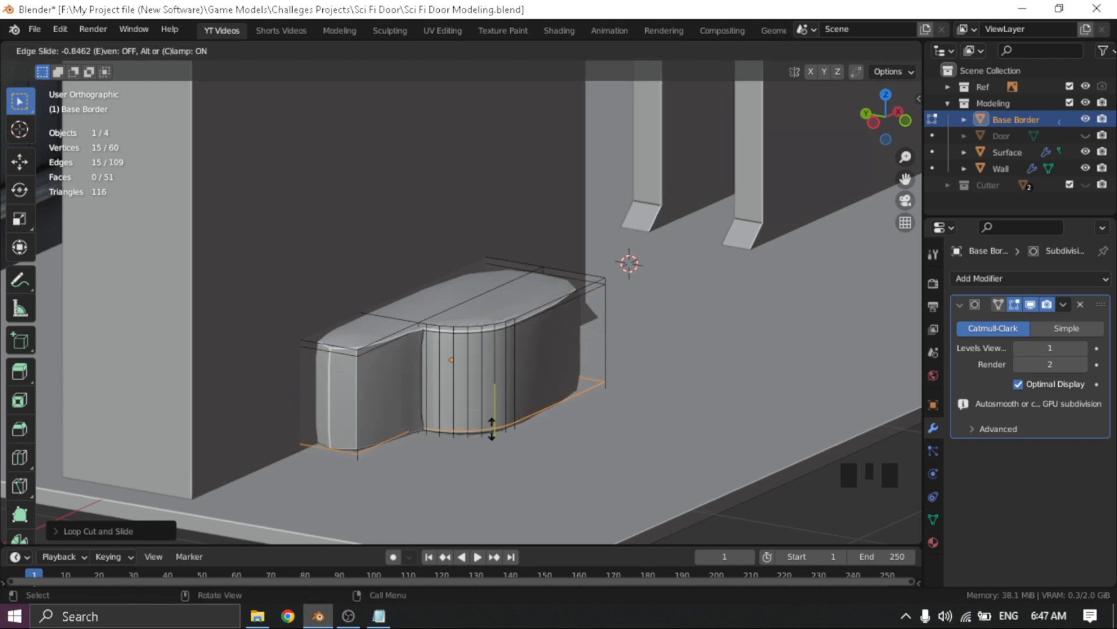
click(492, 429)
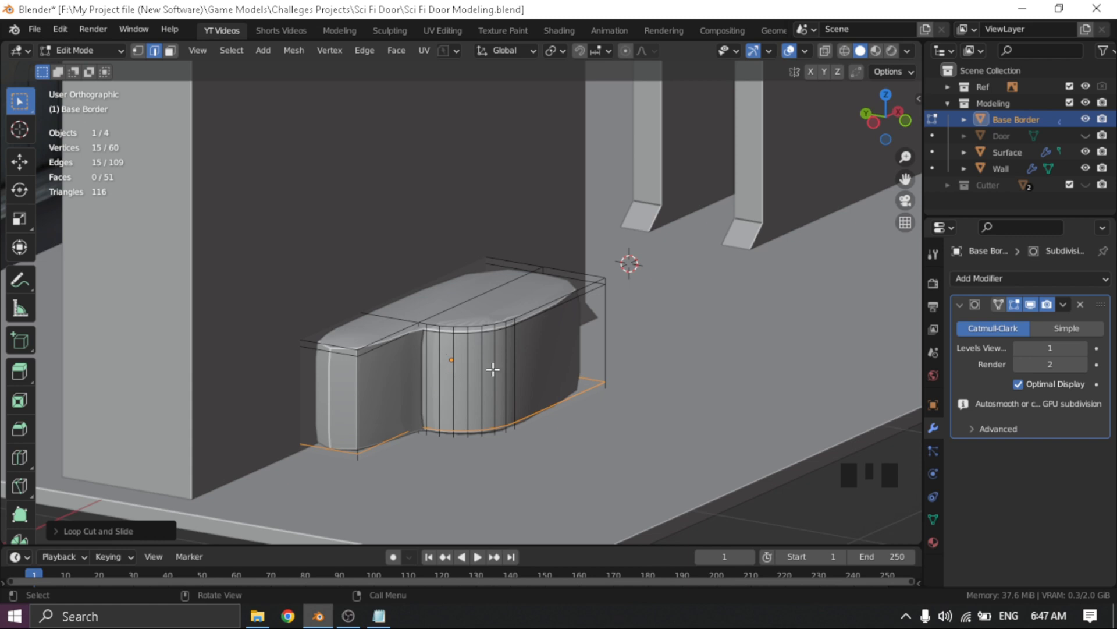
Undo the supporting loop cuts and remove the Subdivision Surface modifier from the Base Border block
key(ctrl+z)
key(ctrl+z)
key(ctrl+z)
key(ctrl+z)
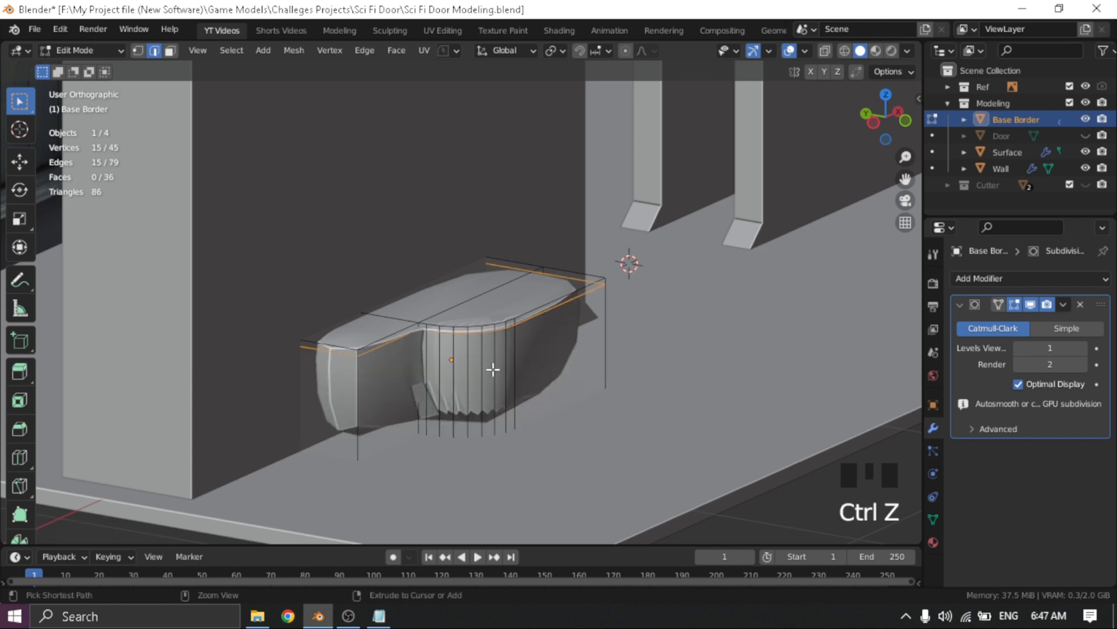
click(1080, 304)
scroll(390, 398, down, 5)
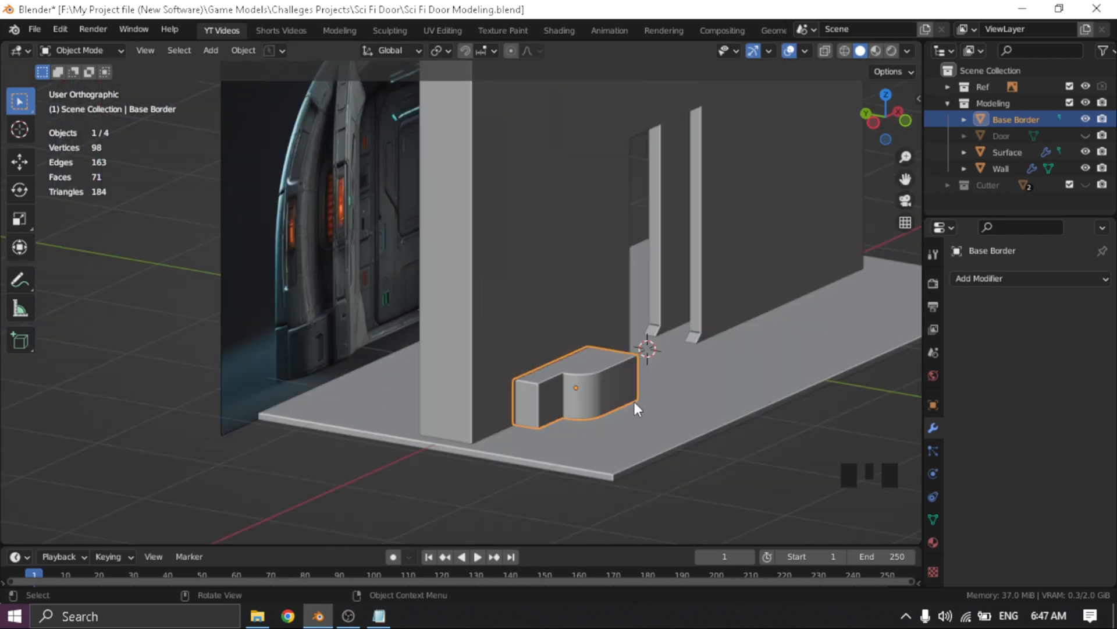
Save the Blender file with the Base Border block selected
key(ctrl+s)
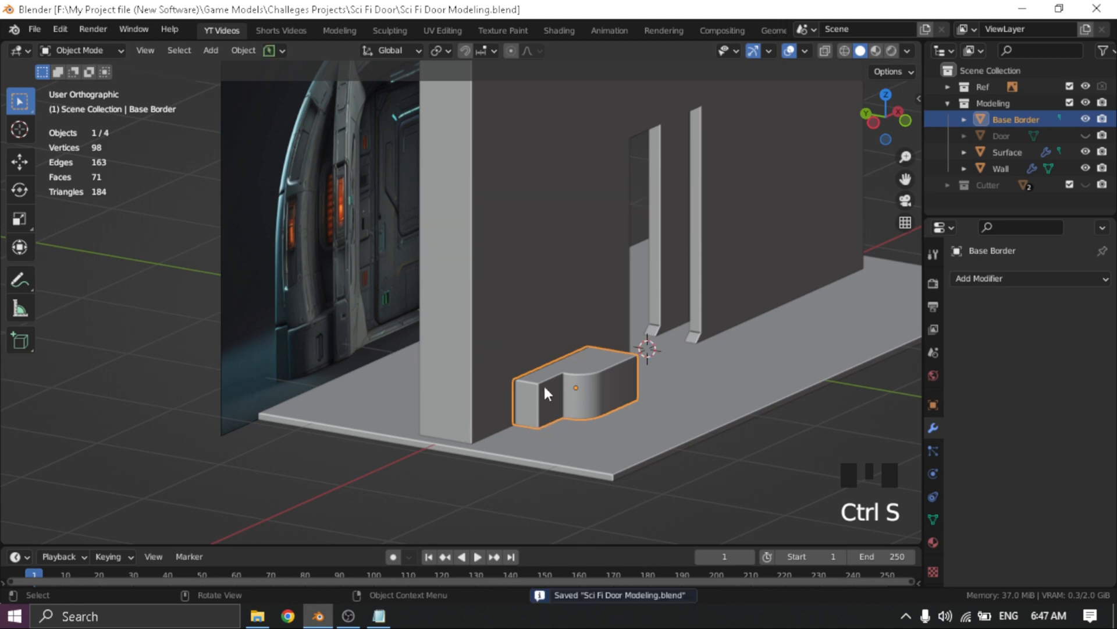
click(540, 391)
Examine the Base Border block's shape against the wall and the door reference image
scroll(256, 340, up, 4)
shift+middle_drag(262, 349, 254, 298)
scroll(643, 210, down, 6)
middle_drag(643, 211, 228, 201)
scroll(426, 328, up, 2)
scroll(448, 338, up, 3)
shift+middle_drag(467, 345, 373, 361)
scroll(282, 255, up, 6)
scroll(174, 352, down, 9)
scroll(589, 330, up, 5)
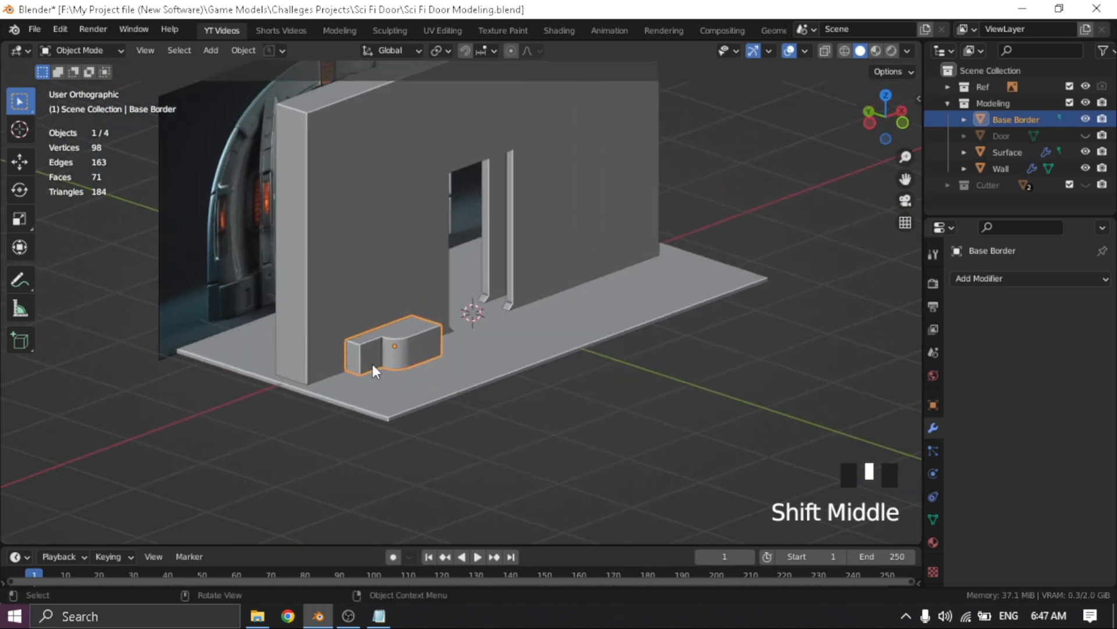
Round the outer vertical front edge of the Base Border's narrower end section with a 7-segment bevel about 0.17 m wide
scroll(375, 363, up, 5)
shift+middle_drag(280, 400, 485, 344)
scroll(486, 339, up, 4)
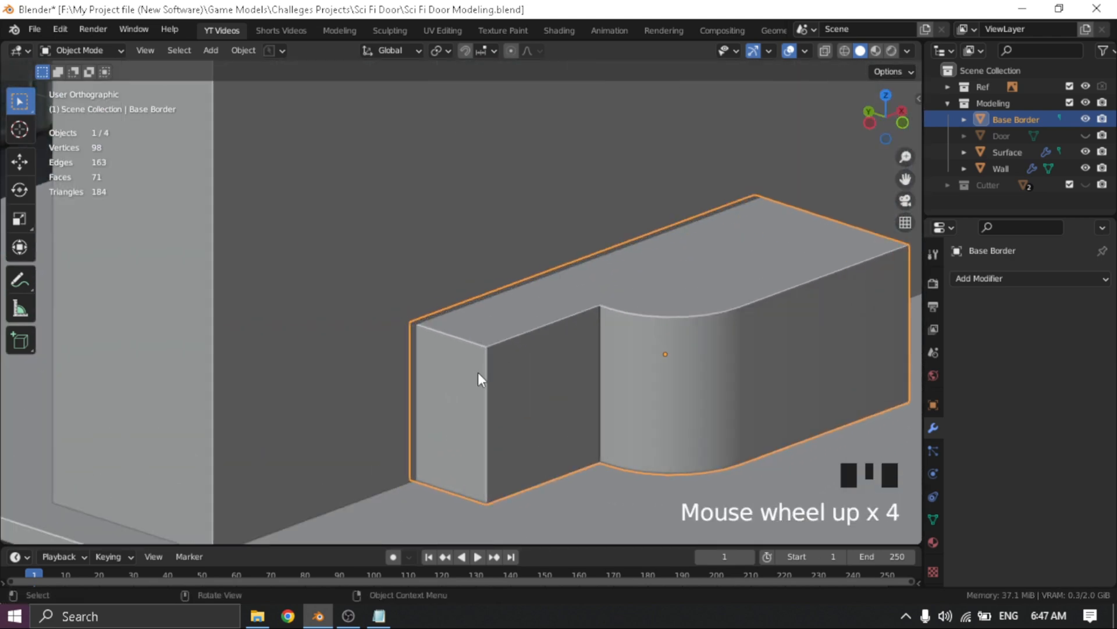
key(Tab)
click(484, 446)
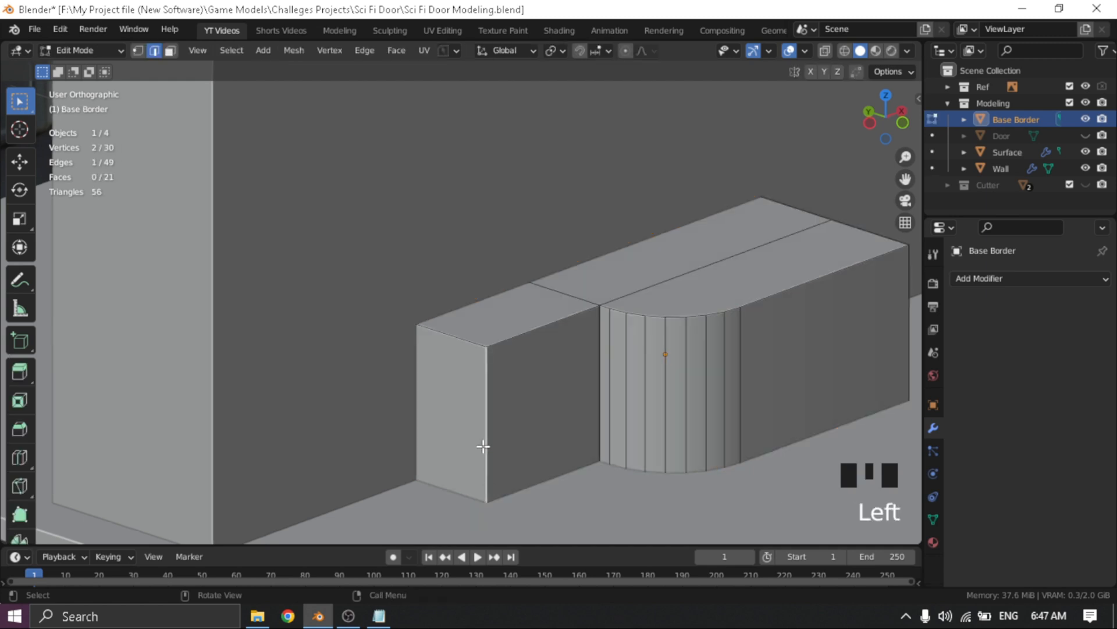
key(ctrl+b)
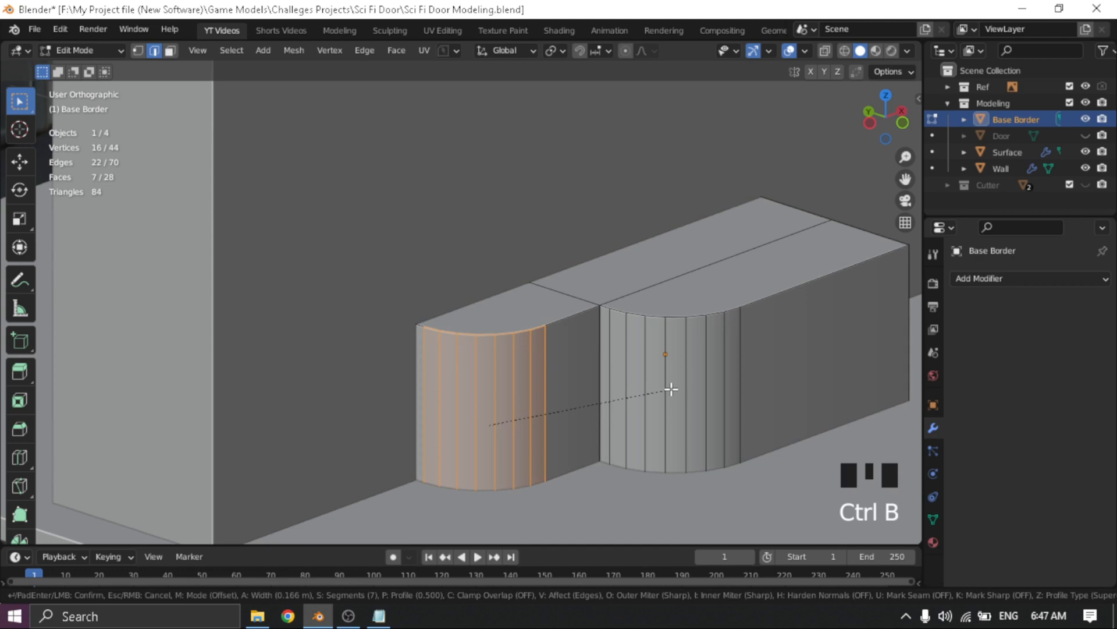
click(487, 385)
key(Tab)
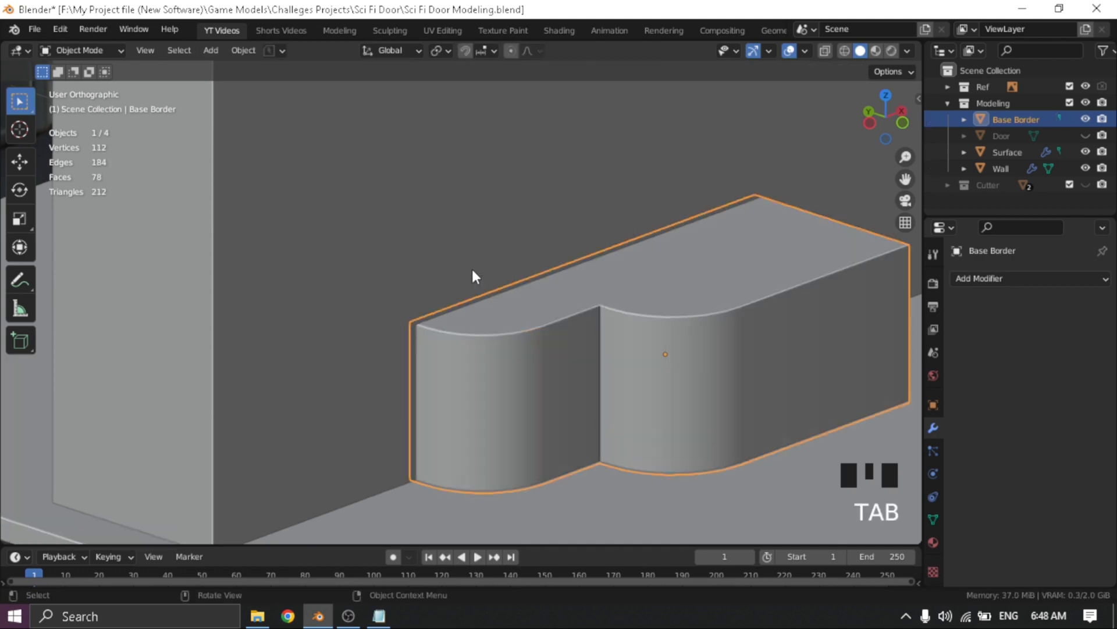
middle_drag(575, 410, 561, 360)
scroll(562, 359, down, 6)
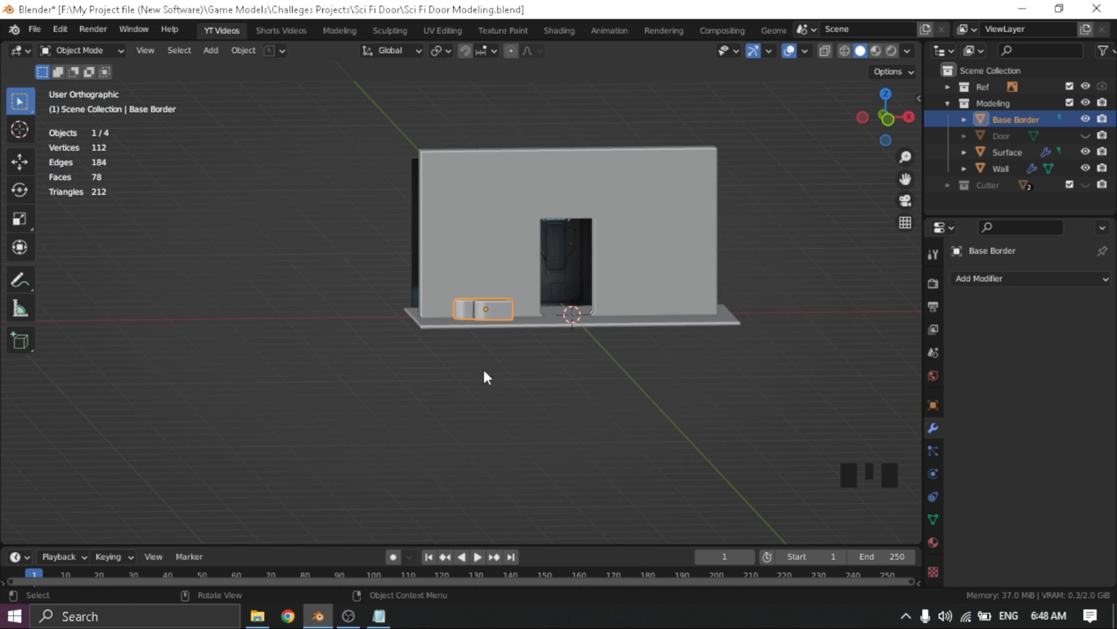
scroll(569, 286, up, 6)
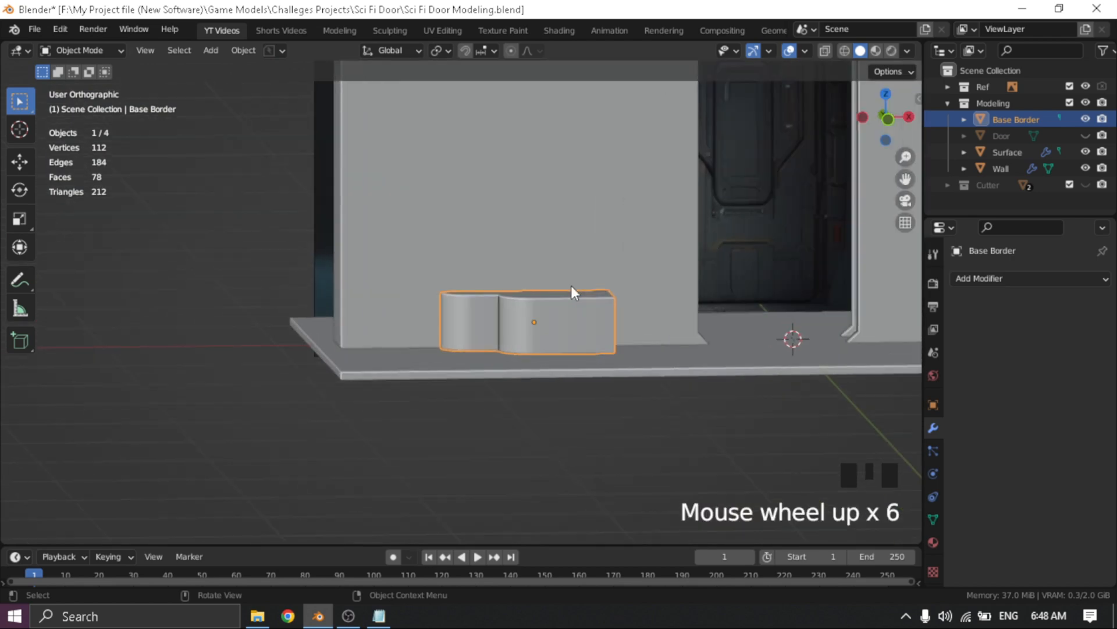
Add a Mirror modifier on the X axis to the Base Border block
key(grave)
click(505, 221)
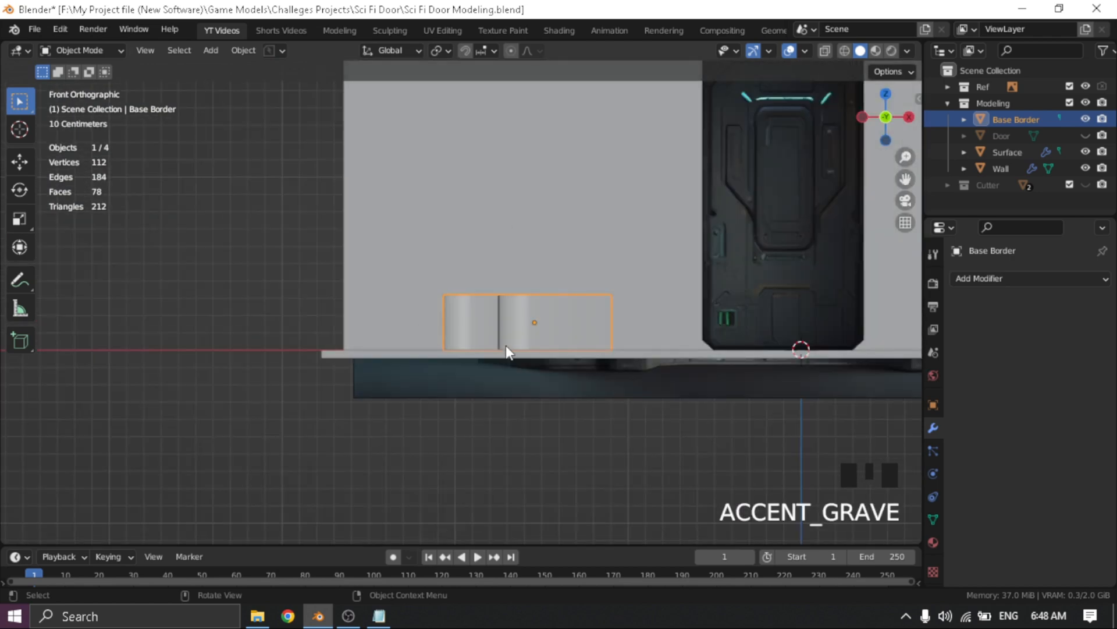
shift+middle_drag(505, 345, 375, 394)
click(1052, 280)
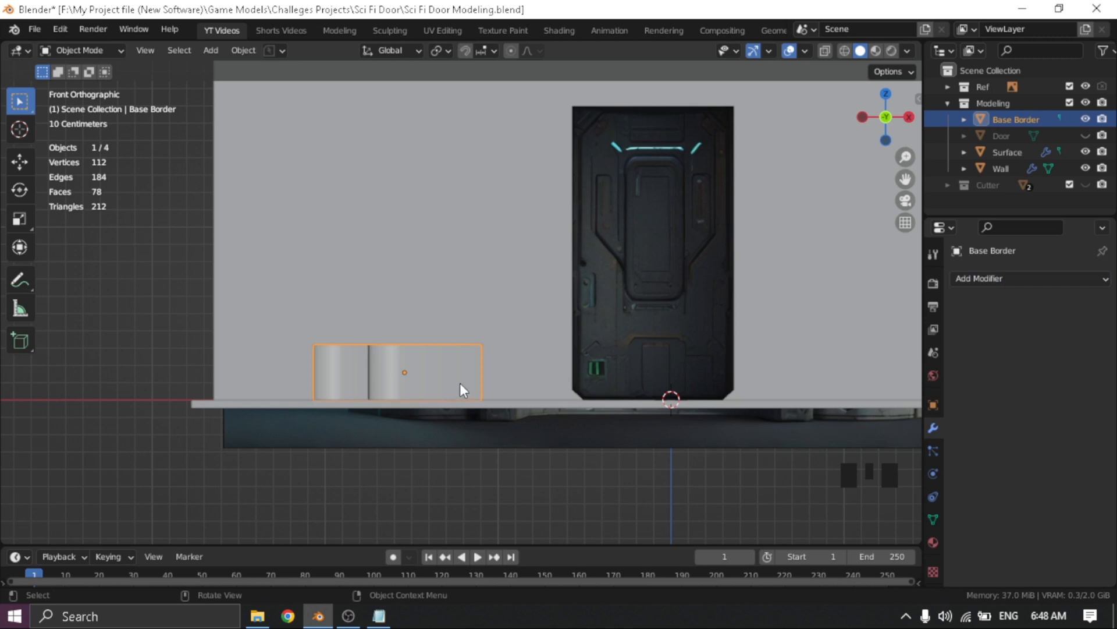
click(983, 278)
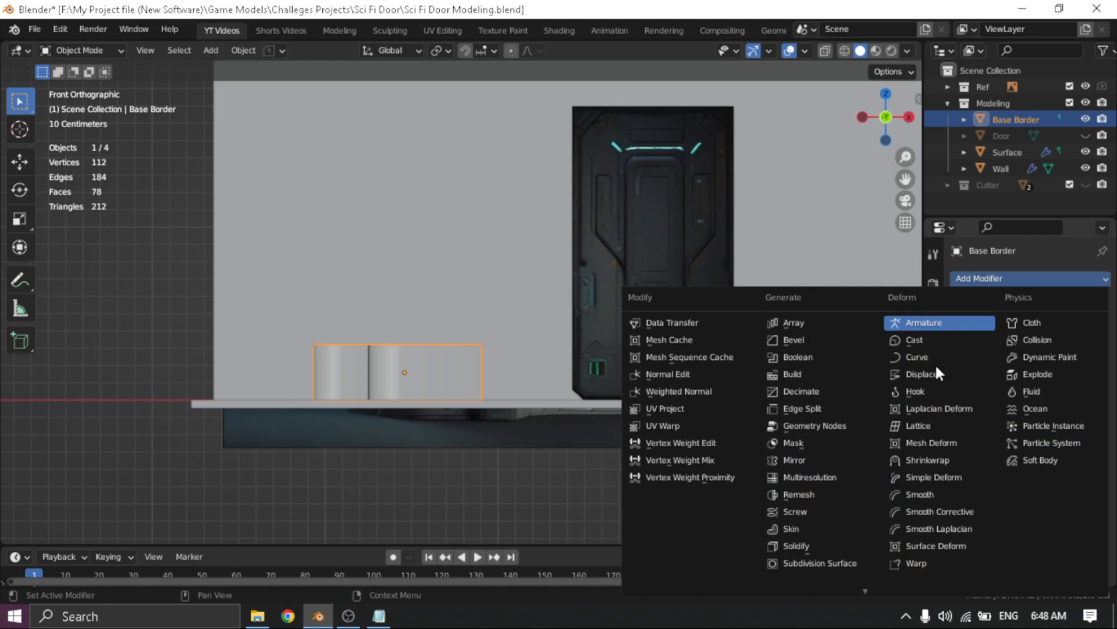
click(814, 461)
middle_drag(419, 361, 434, 475)
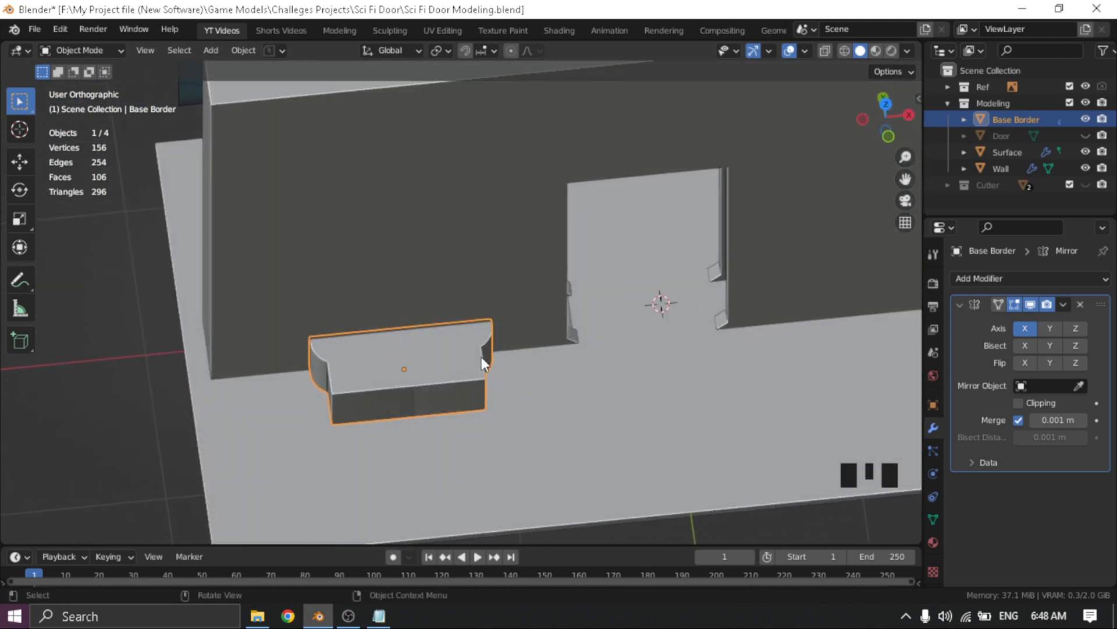
Compare the Base Border with its Mirror modifier shown and hidden, examining the block from several angles against the wall
click(1032, 302)
click(1033, 302)
click(1032, 302)
click(1032, 302)
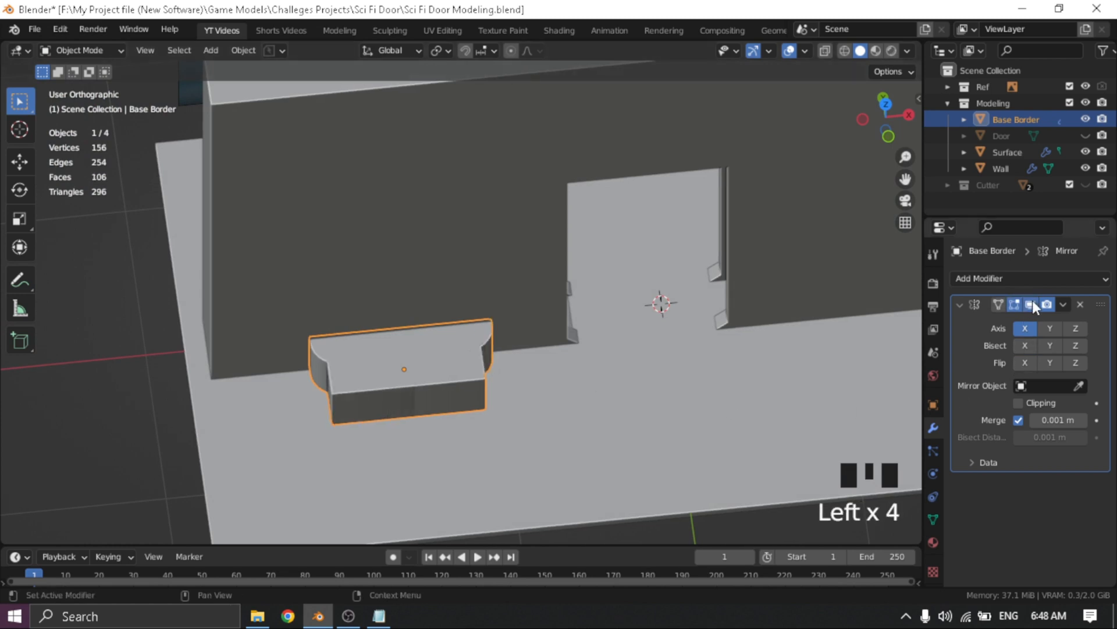
click(1032, 302)
click(1032, 301)
click(1030, 304)
click(1030, 304)
click(1030, 304)
click(1030, 304)
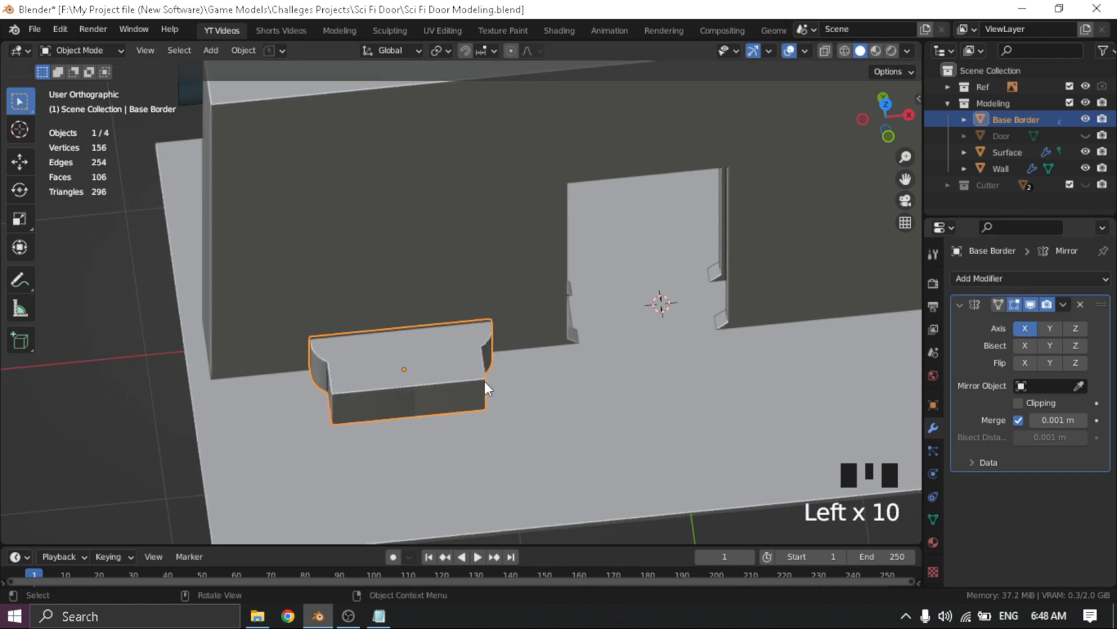
scroll(485, 388, down, 4)
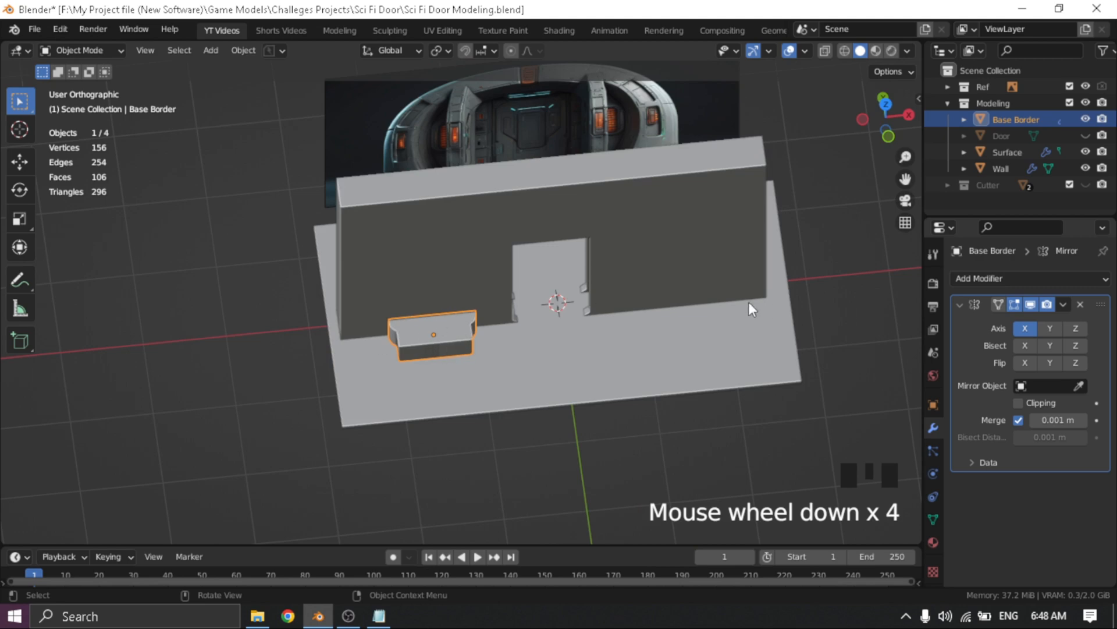
middle_drag(710, 309, 486, 400)
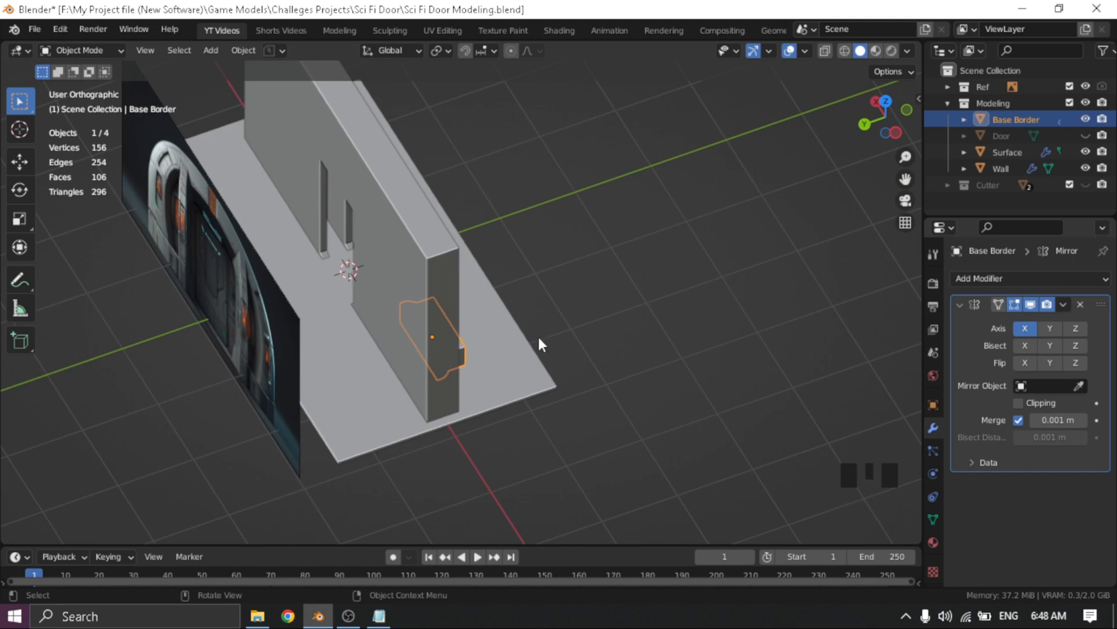
middle_drag(537, 334, 392, 331)
scroll(449, 336, up, 6)
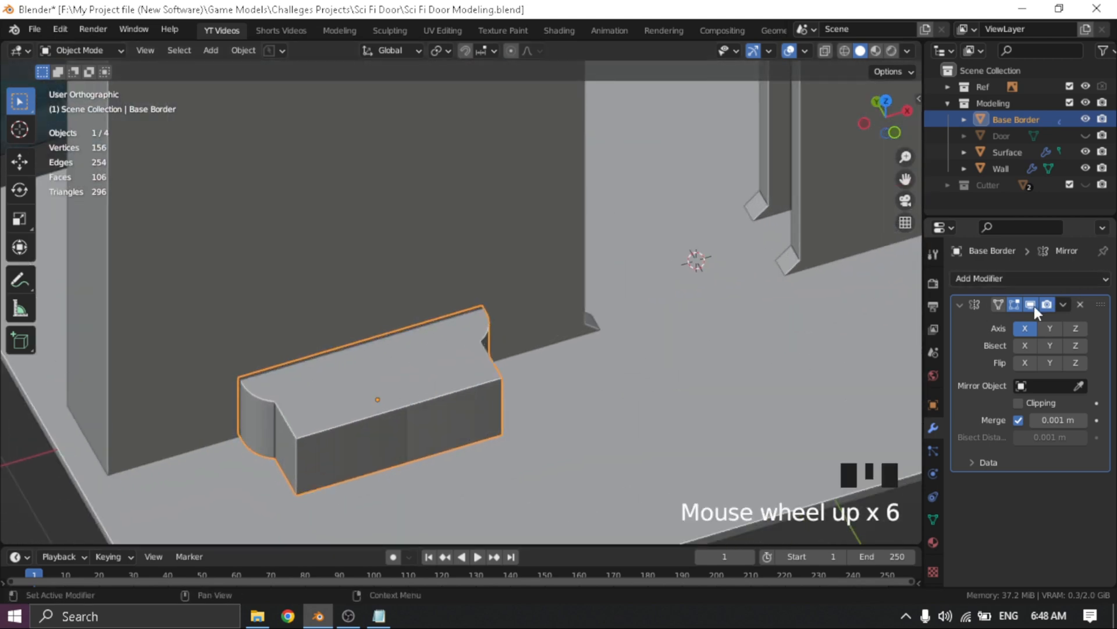
Hide the Mirror effect in the viewport, examine the original block and its origin relative to the 3D cursor, and show the effect again
click(1034, 306)
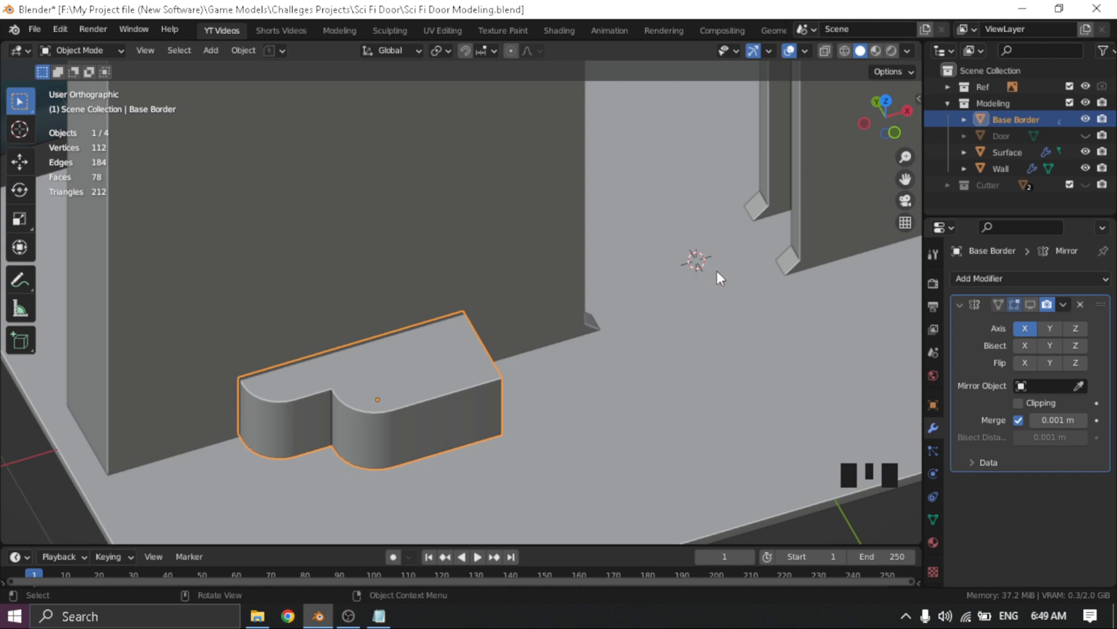
scroll(576, 342, down, 5)
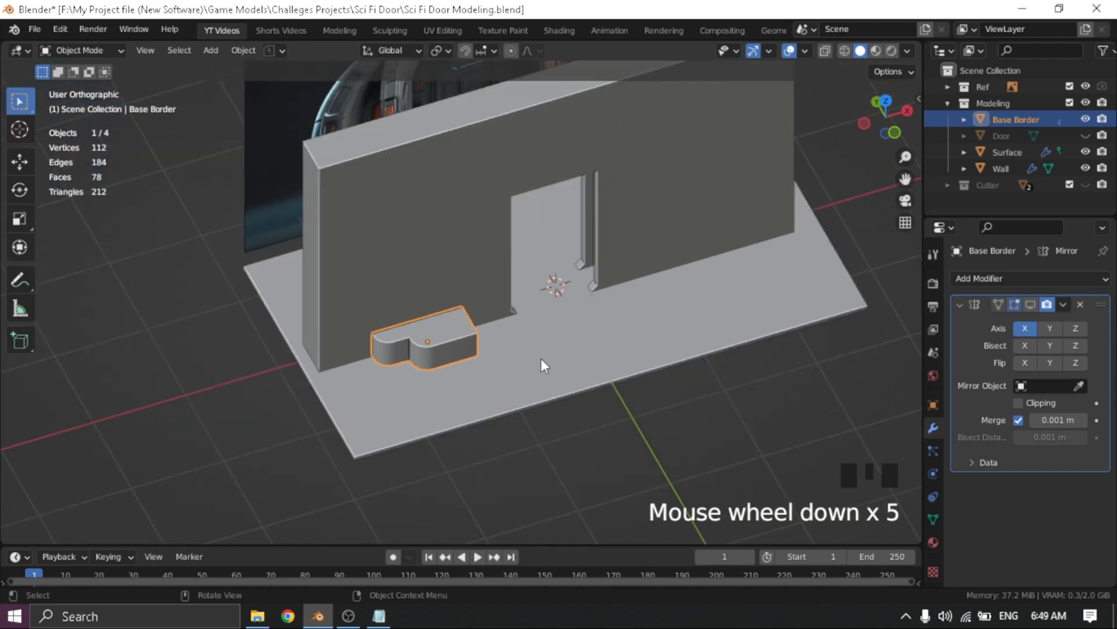
middle_drag(532, 358, 508, 354)
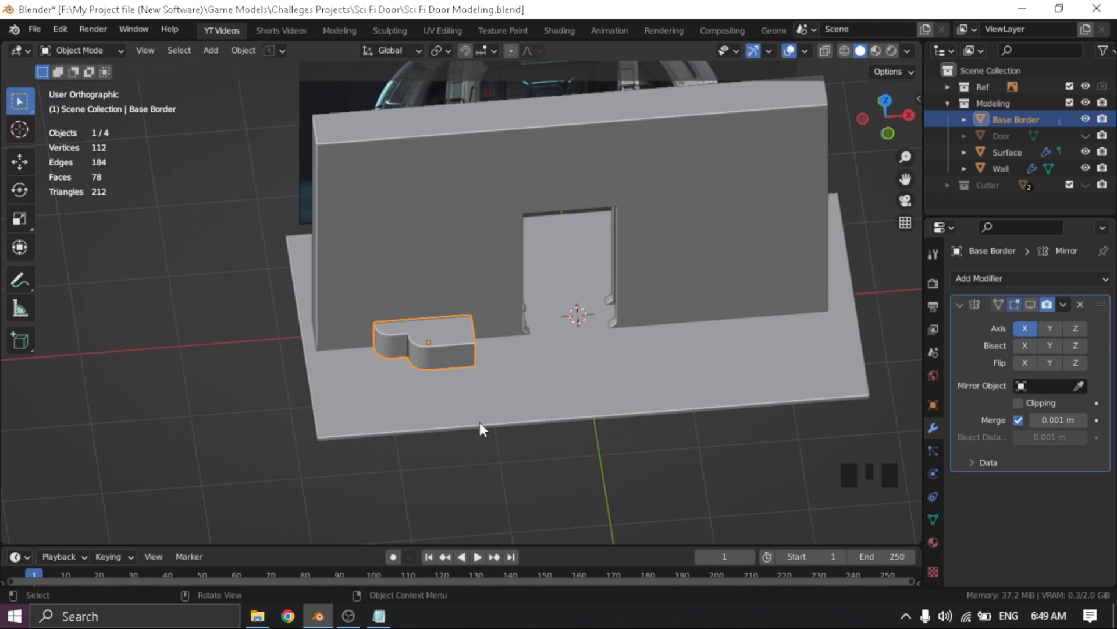
scroll(616, 393, down, 7)
scroll(301, 369, down, 5)
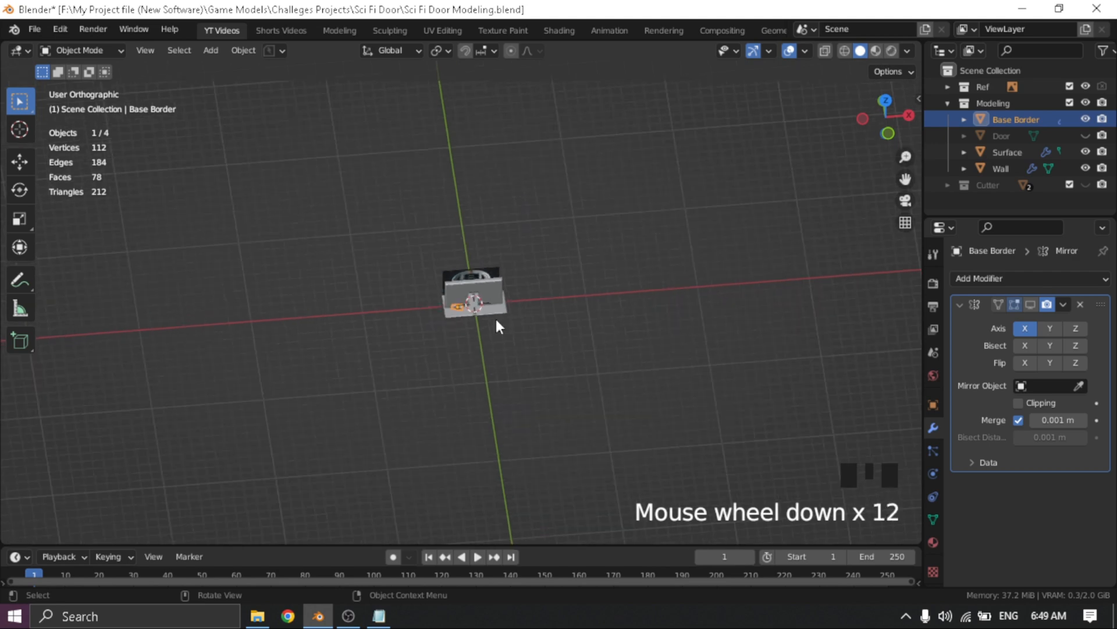
middle_drag(497, 324, 560, 119)
scroll(542, 300, up, 14)
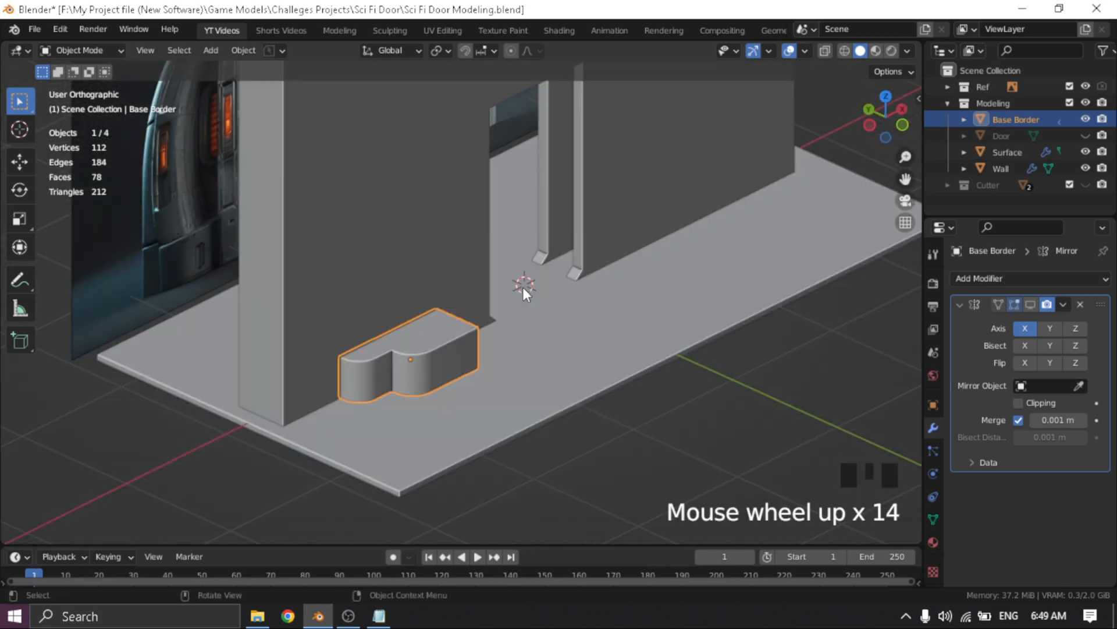
scroll(526, 288, up, 3)
scroll(526, 288, down, 2)
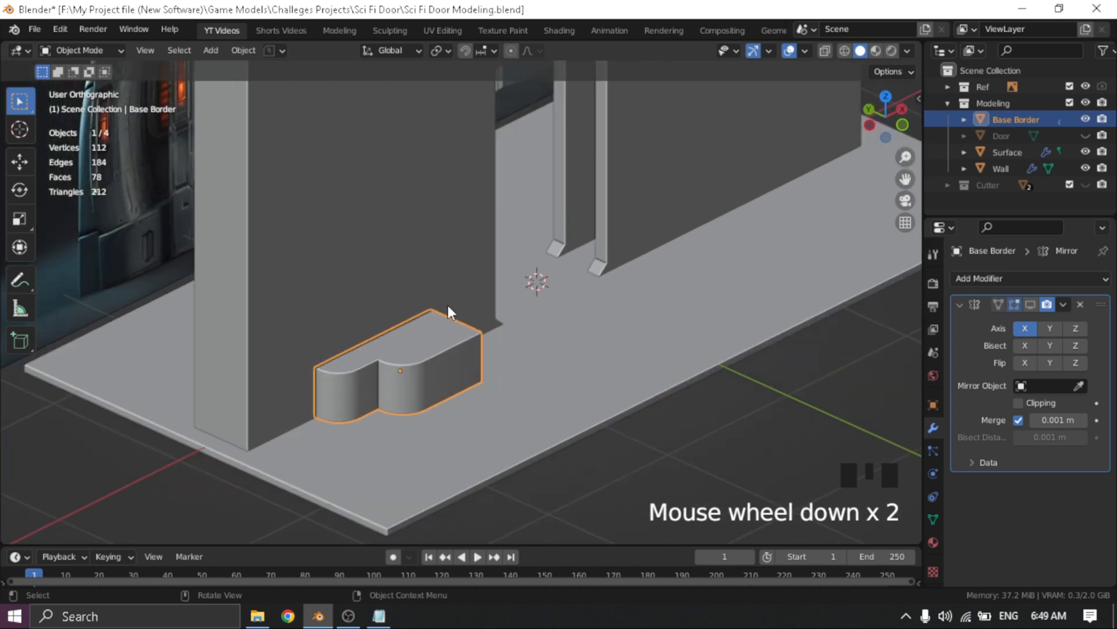
click(411, 375)
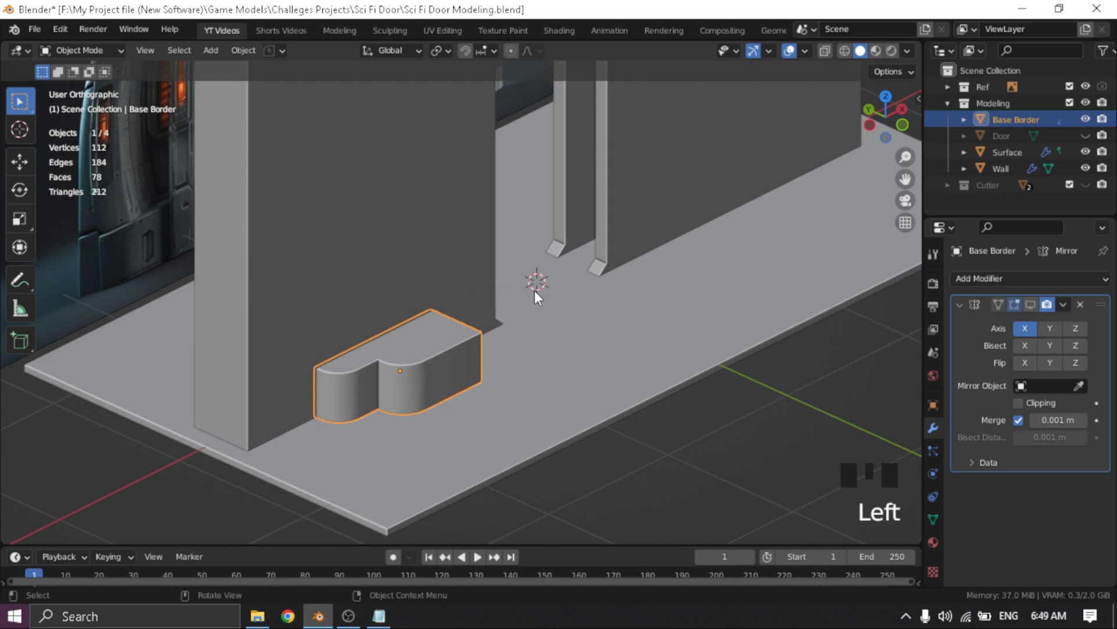
scroll(419, 361, down, 2)
middle_drag(419, 361, 375, 401)
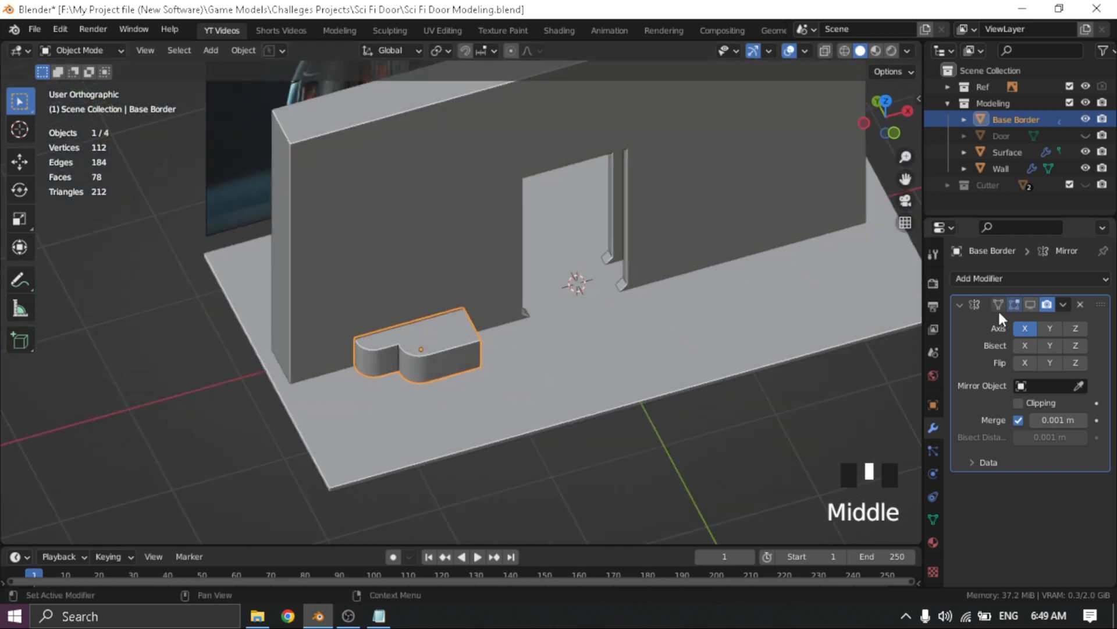
click(1029, 304)
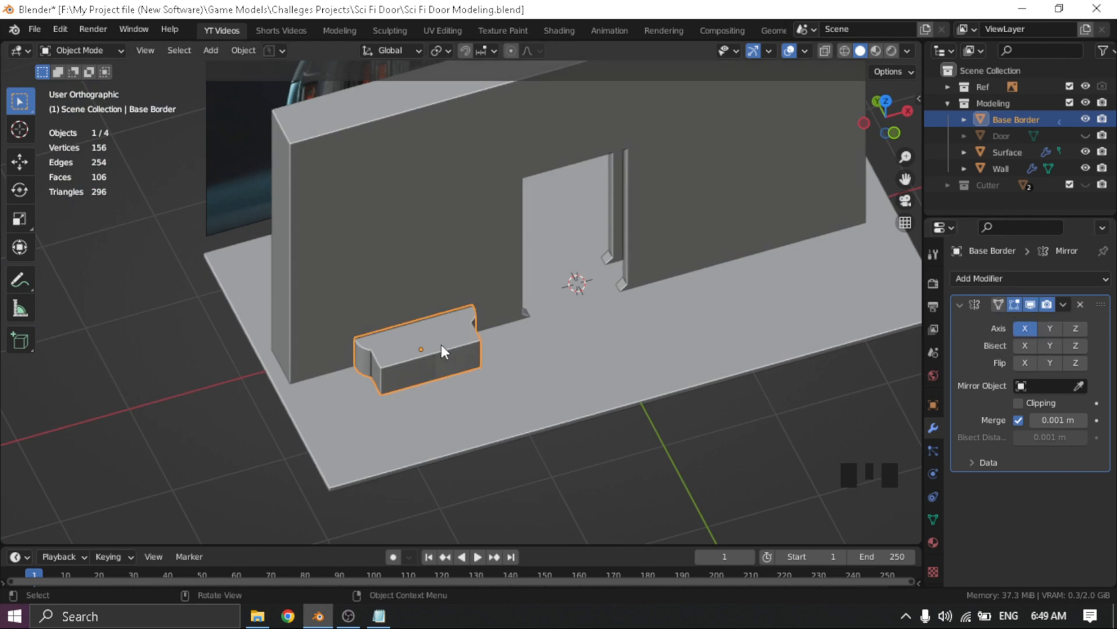
Set the Base Border's object origin to the 3D cursor at the doorway's centre
click(422, 361)
click(243, 51)
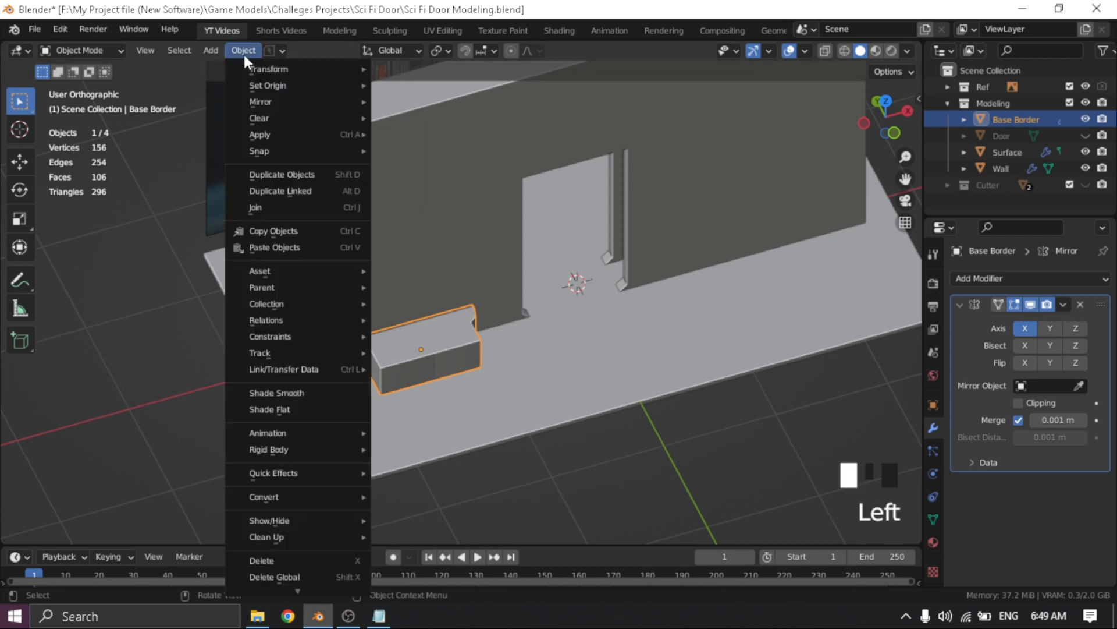
mouse_move(292, 91)
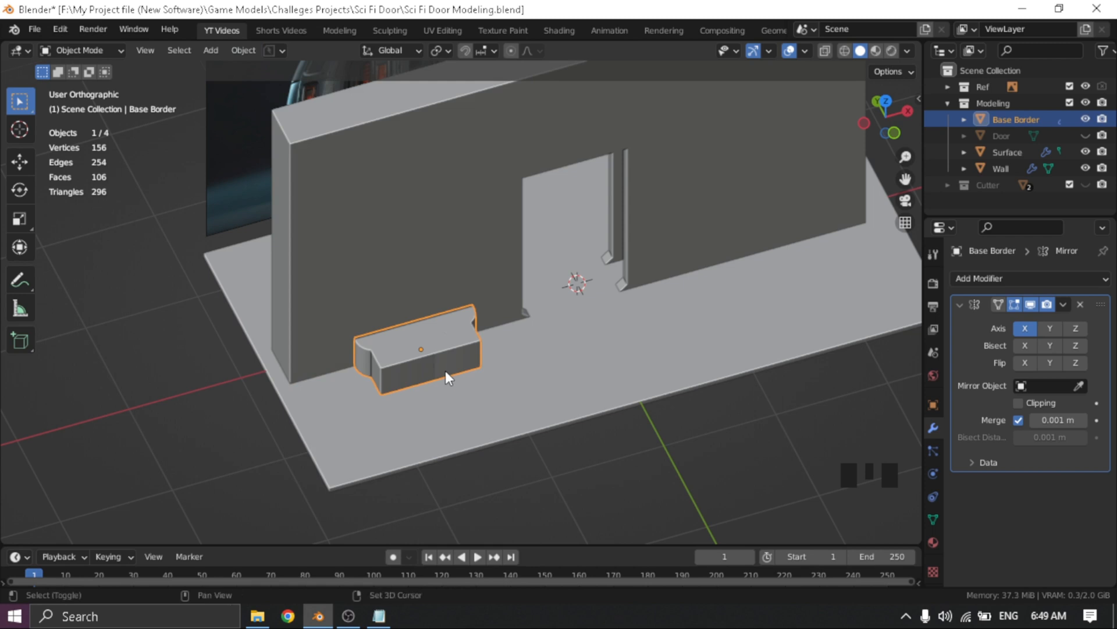
key(shift+s)
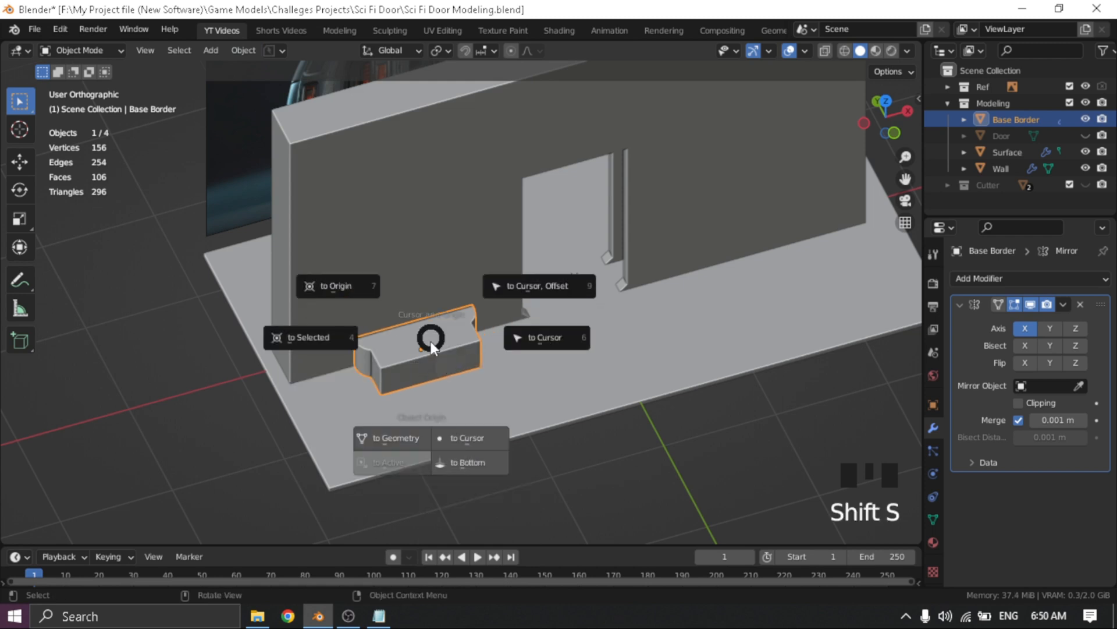
click(459, 440)
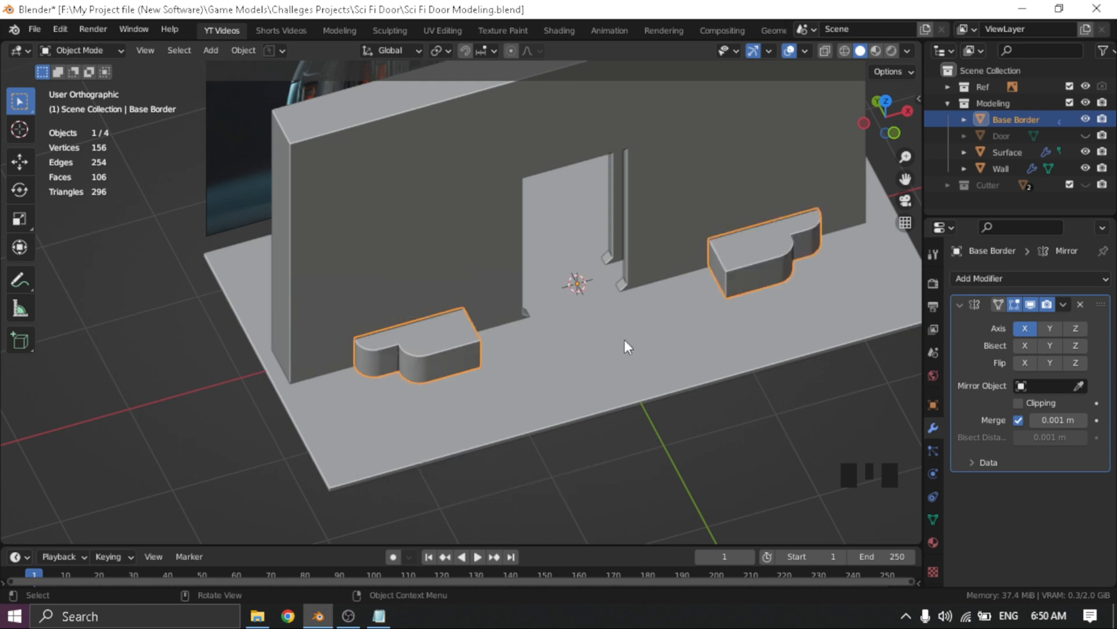
Examine the mirrored Base Border blocks and the shared origin at the doorway from the front and the wall's end
middle_drag(624, 340, 505, 349)
scroll(599, 274, up, 2)
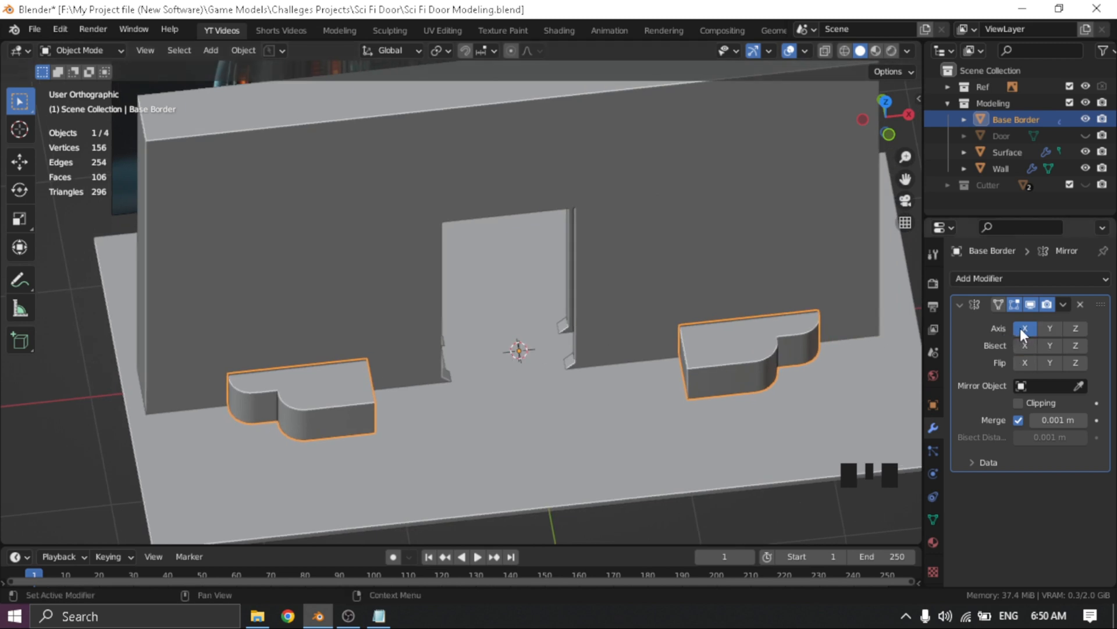
scroll(521, 355, up, 4)
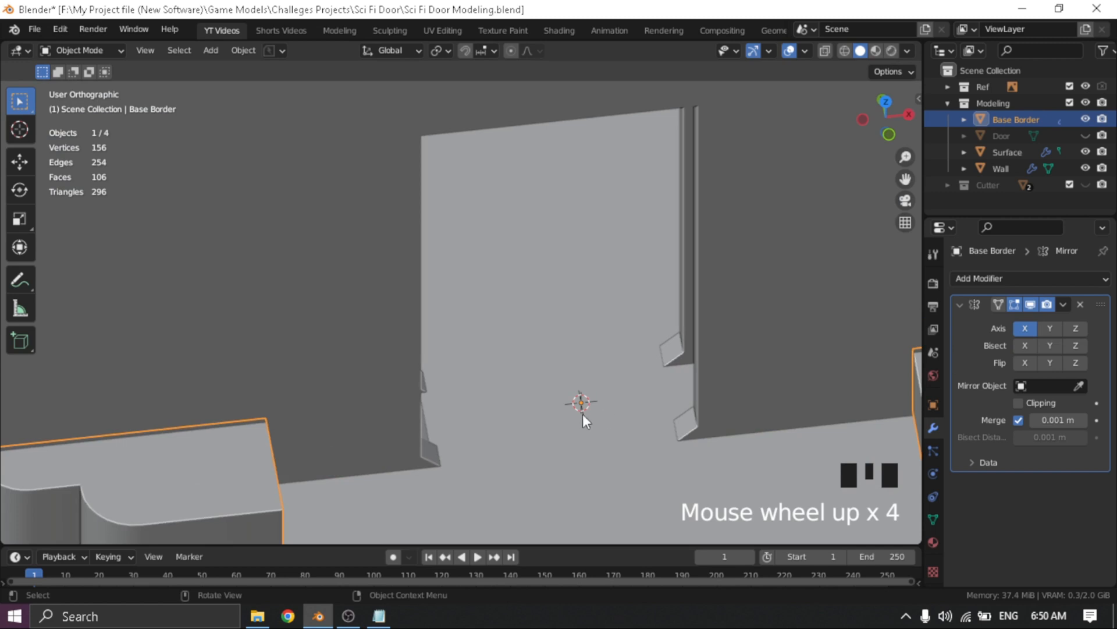
scroll(599, 414, up, 2)
shift+middle_drag(602, 417, 539, 316)
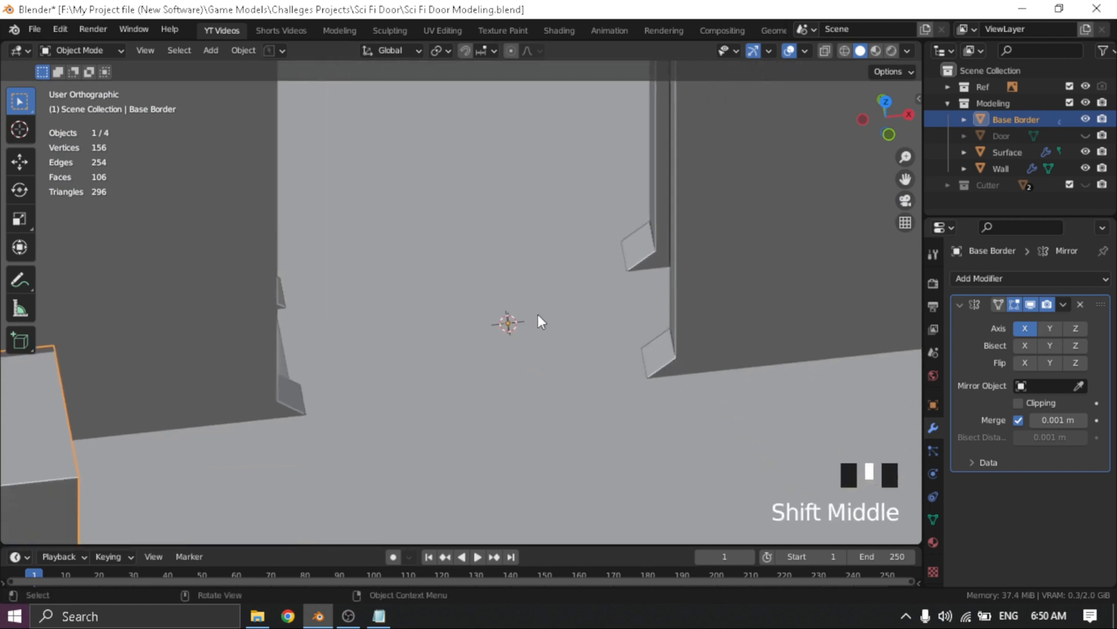
scroll(518, 323, down, 5)
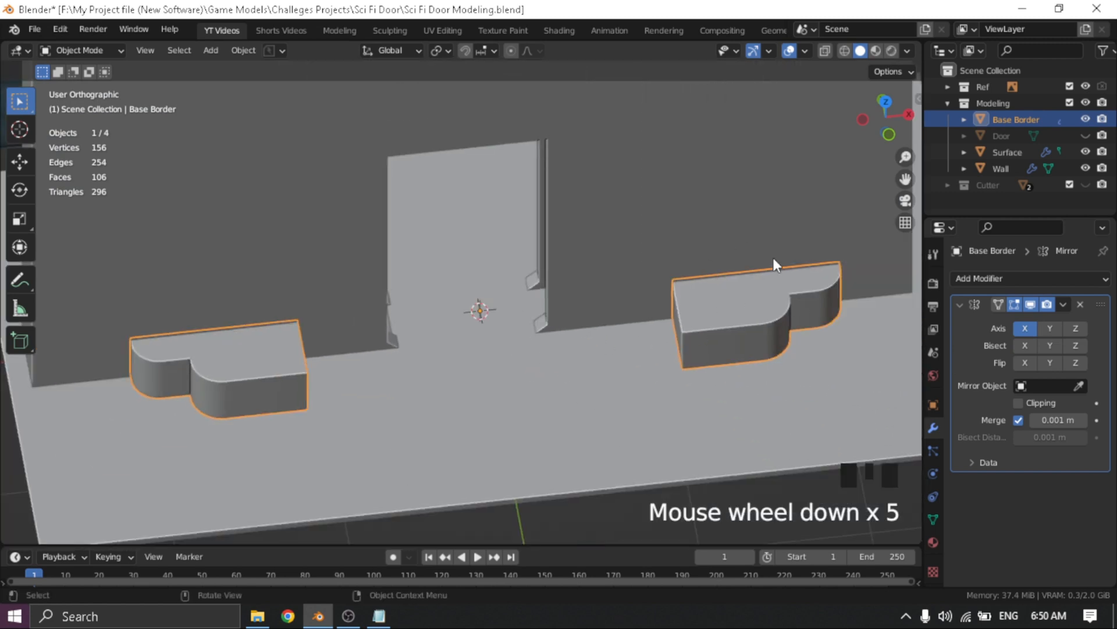
scroll(382, 404, down, 3)
middle_drag(382, 403, 536, 360)
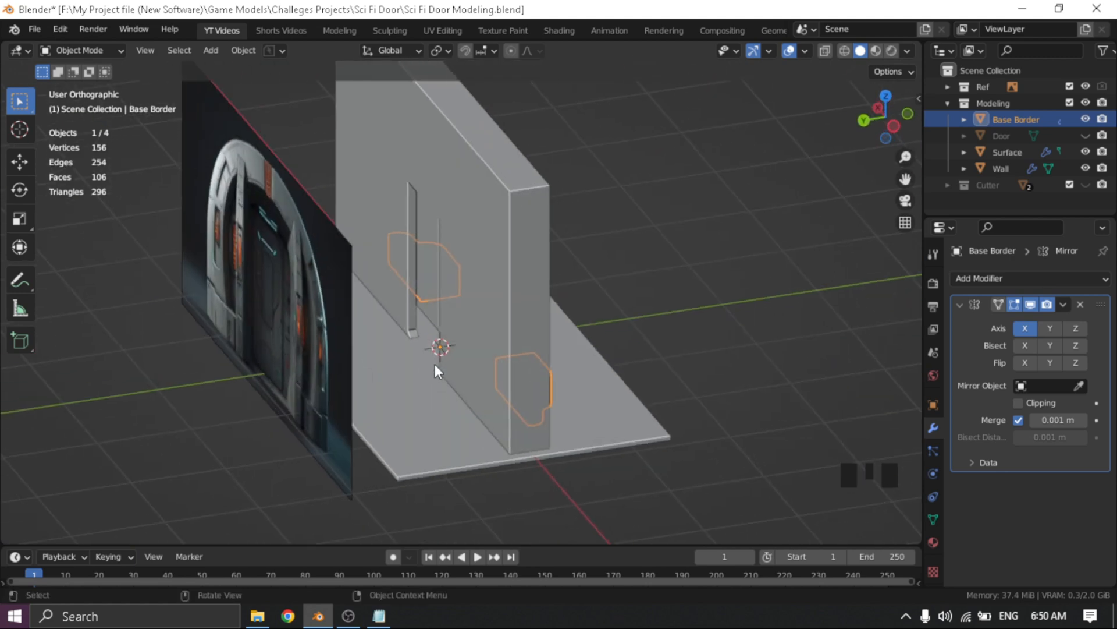
middle_drag(435, 364, 636, 396)
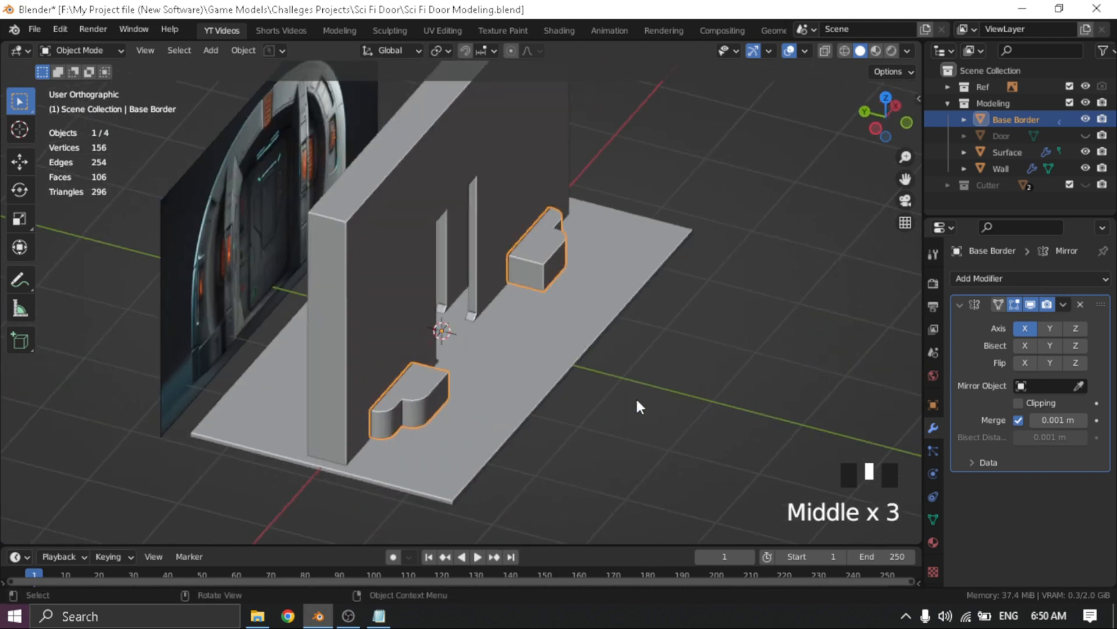
Mirror the Base Border across the Y axis as well and check the copies on both sides of the wall
click(1049, 328)
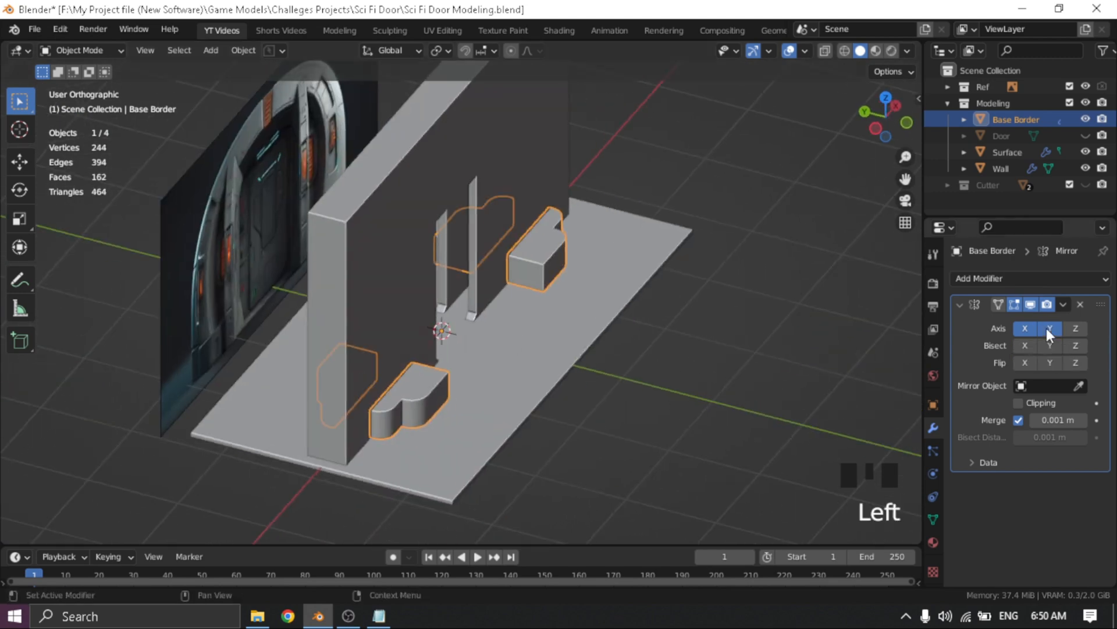
middle_drag(438, 295, 689, 321)
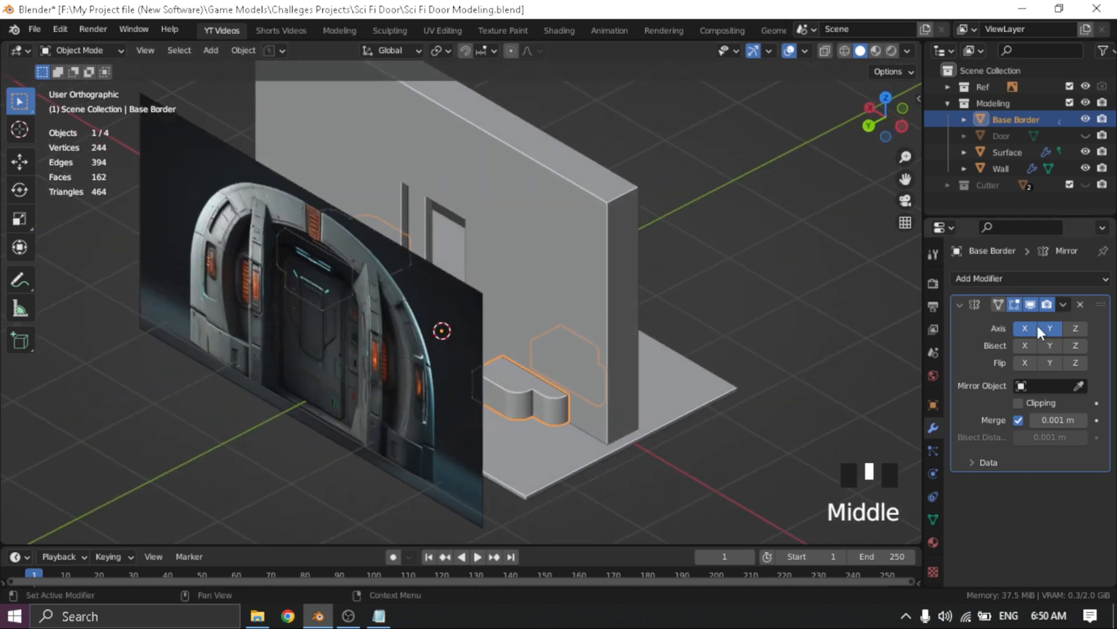
middle_drag(468, 349, 368, 303)
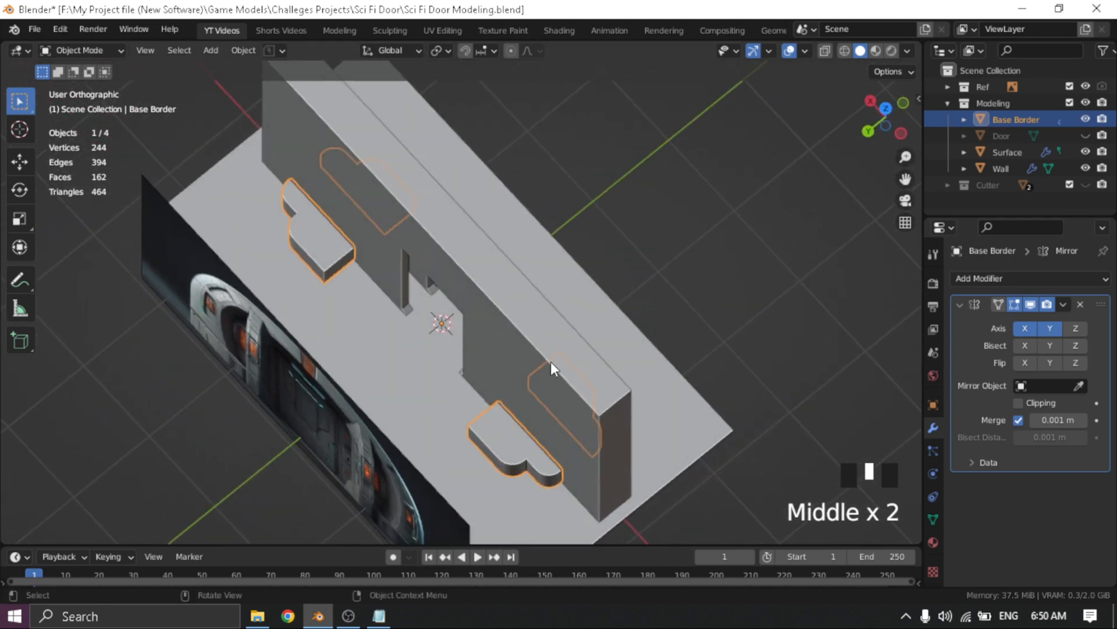
middle_drag(551, 361, 389, 366)
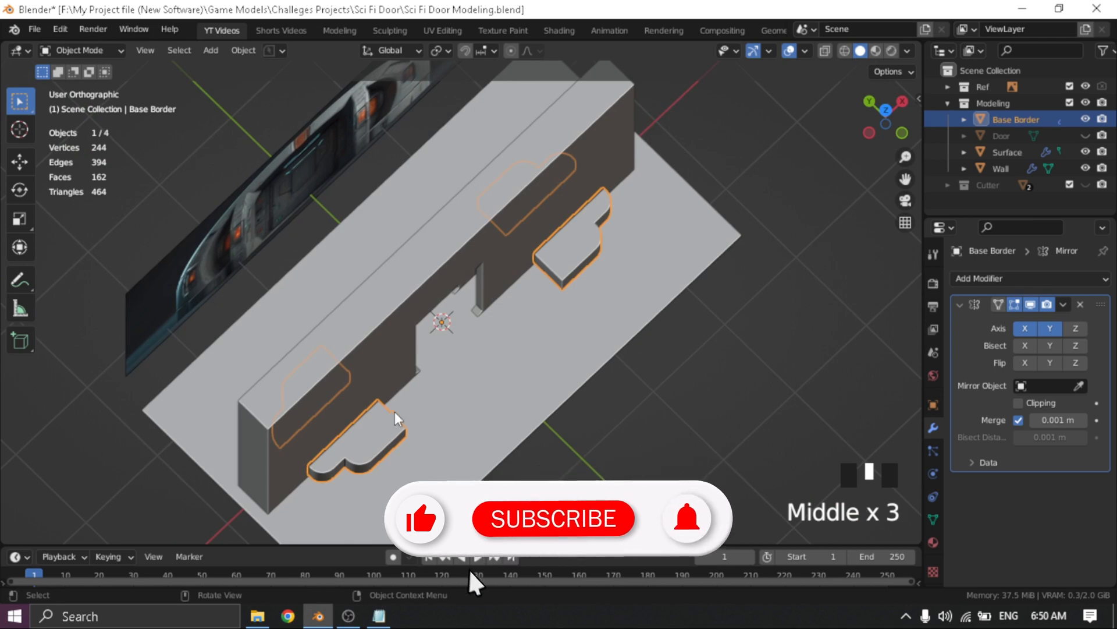
middle_drag(394, 411, 341, 364)
Try moving the upper vertices of the Base Border block in Edit Mode to test how the mirrored copies follow
click(334, 361)
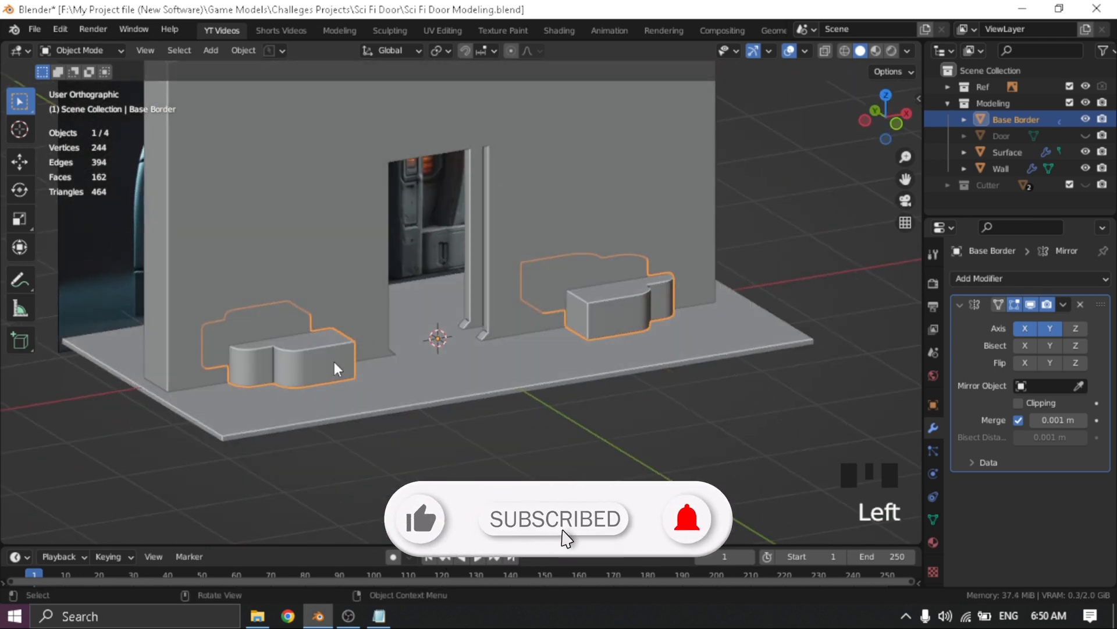
key(Tab)
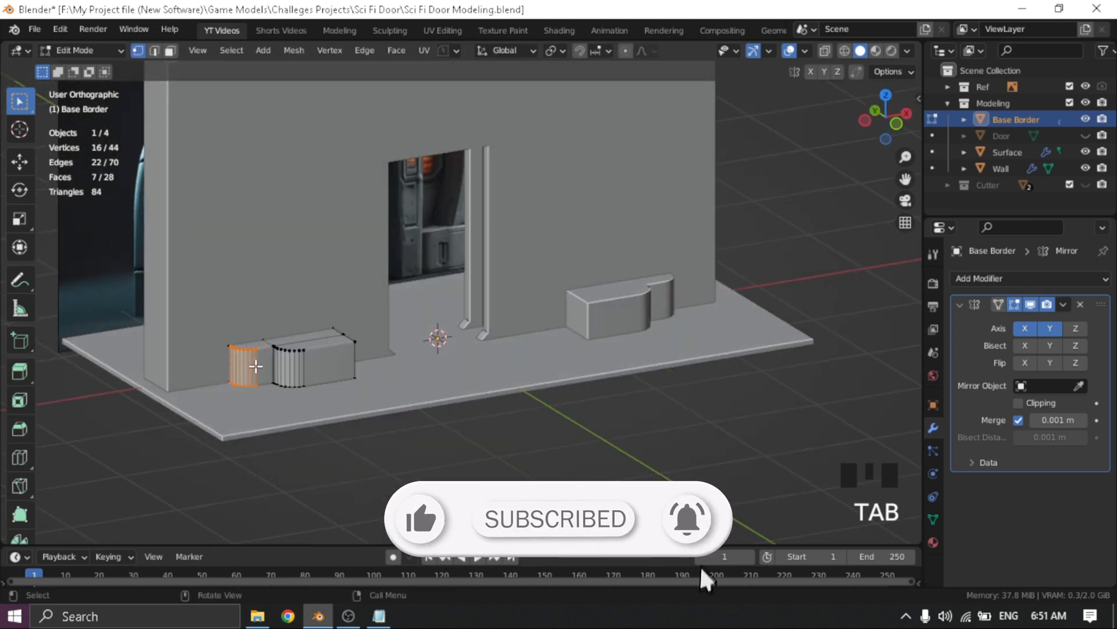
key(alt+z)
drag(210, 312, 383, 356)
key(alt+z)
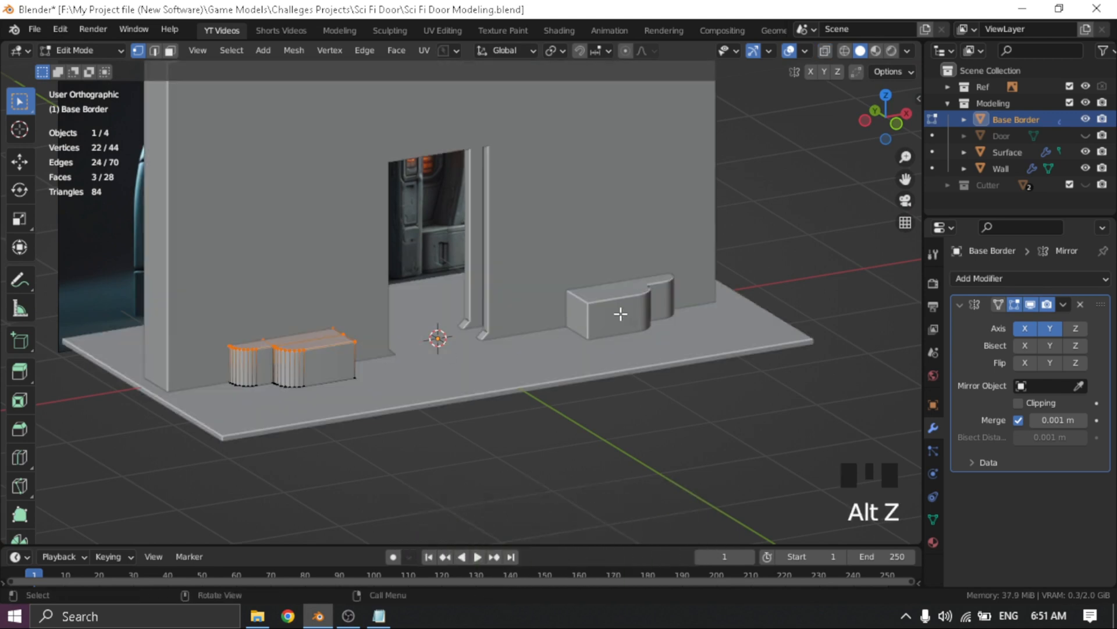
key(g)
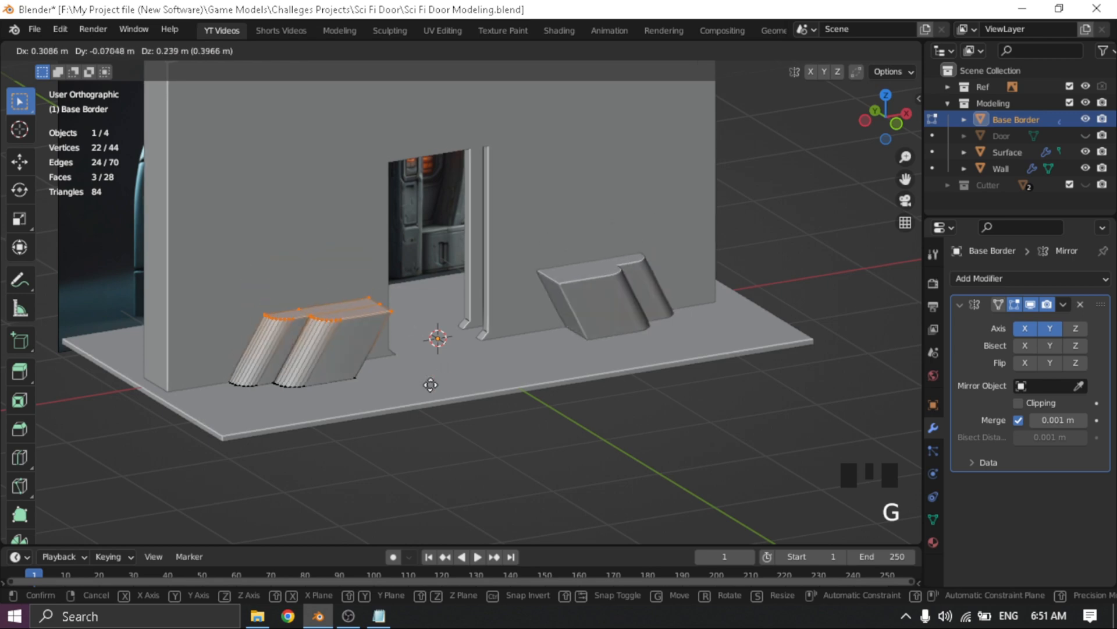
right_click(432, 365)
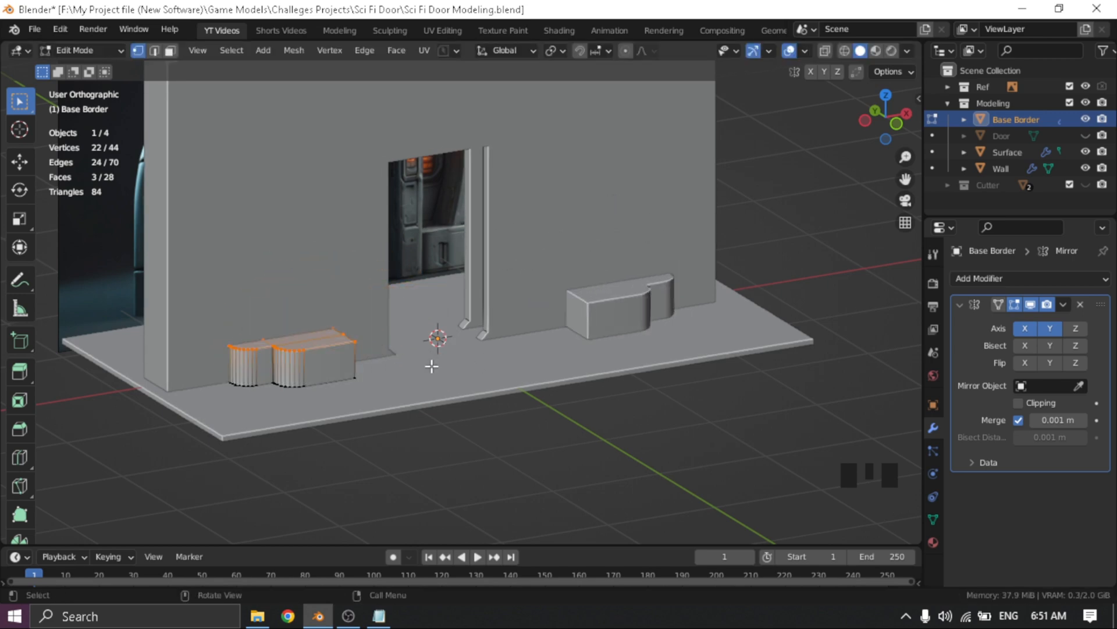
middle_drag(431, 365, 356, 361)
key(g)
right_click(422, 347)
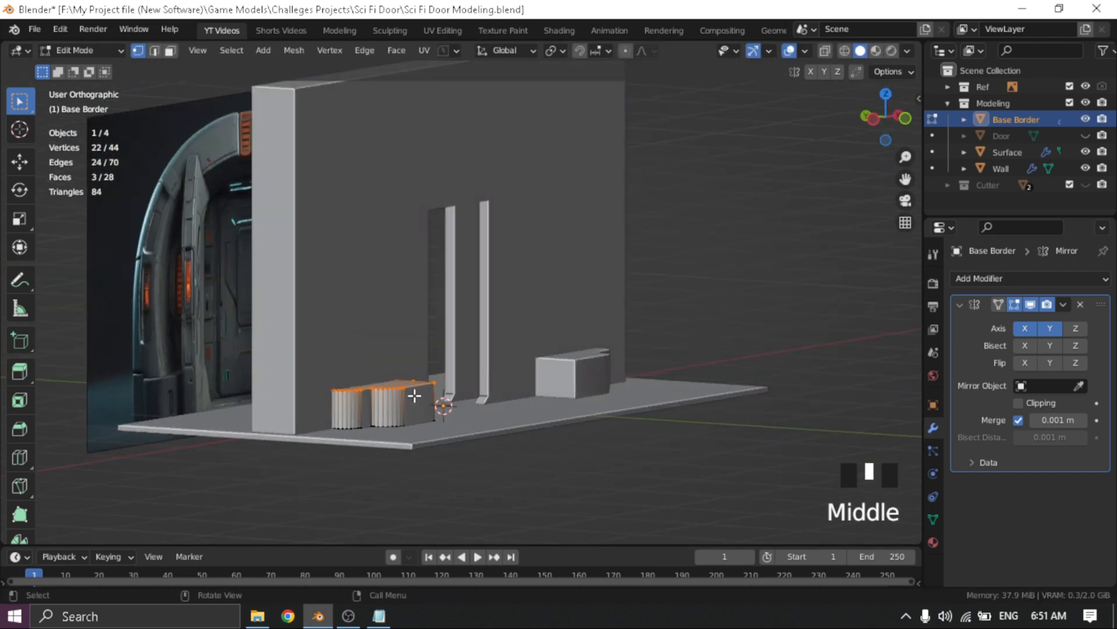
Save the project file, return the Base Border to Object Mode and deselect it
middle_drag(413, 406, 256, 424)
key(ctrl+s)
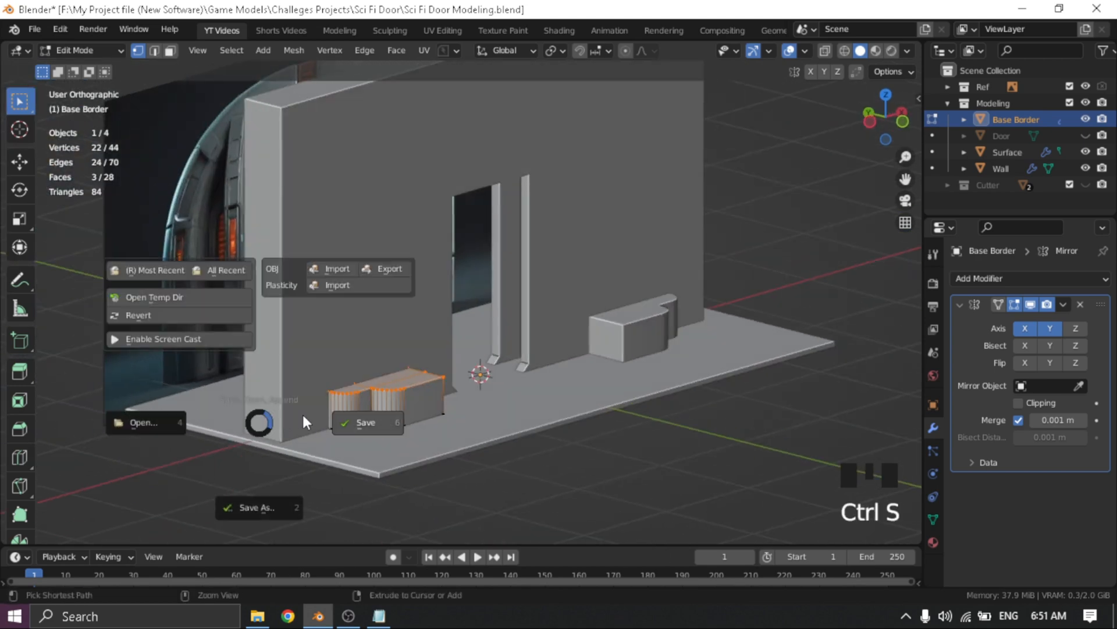
click(365, 422)
key(Tab)
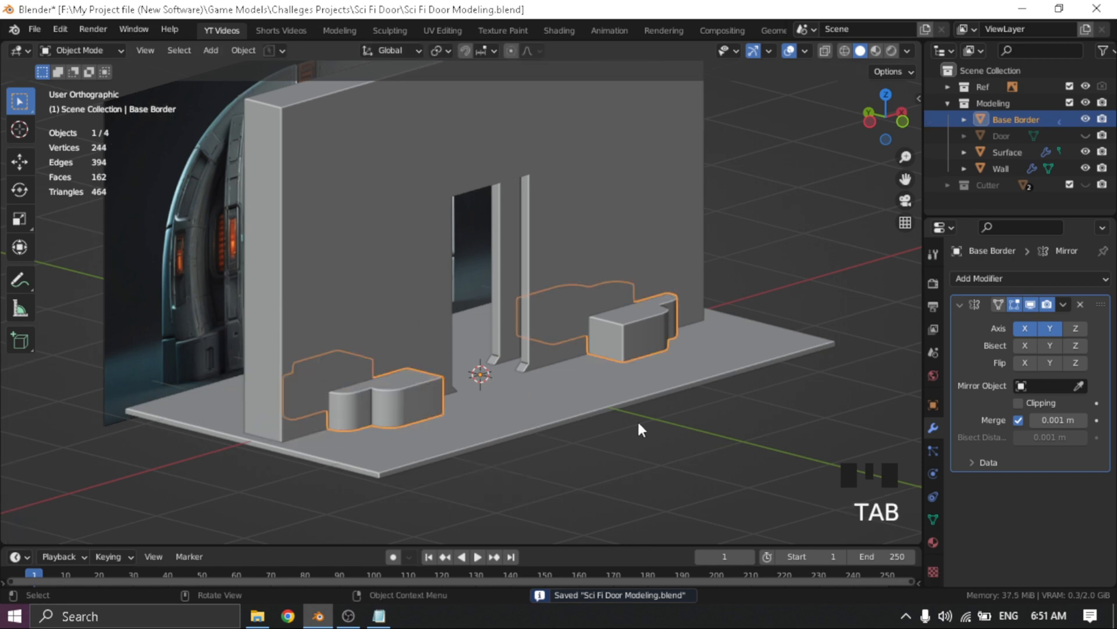
click(674, 454)
middle_drag(674, 454, 386, 380)
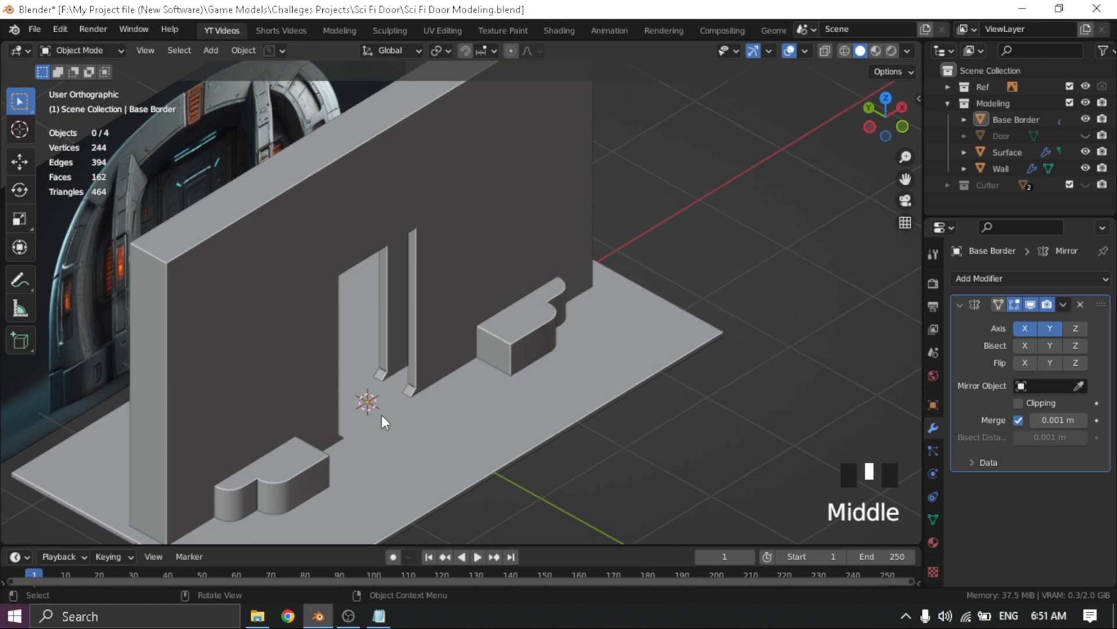
Check the Base Border's mirrored copies by selecting it, clear the selection and save the project again
click(314, 464)
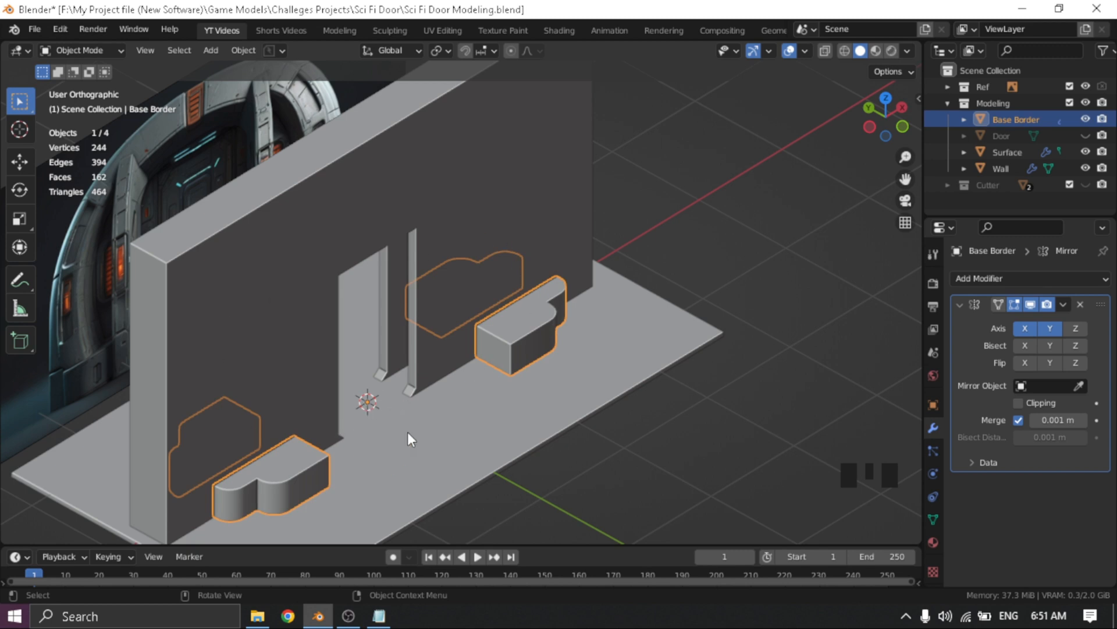
click(661, 494)
key(ctrl+Tab)
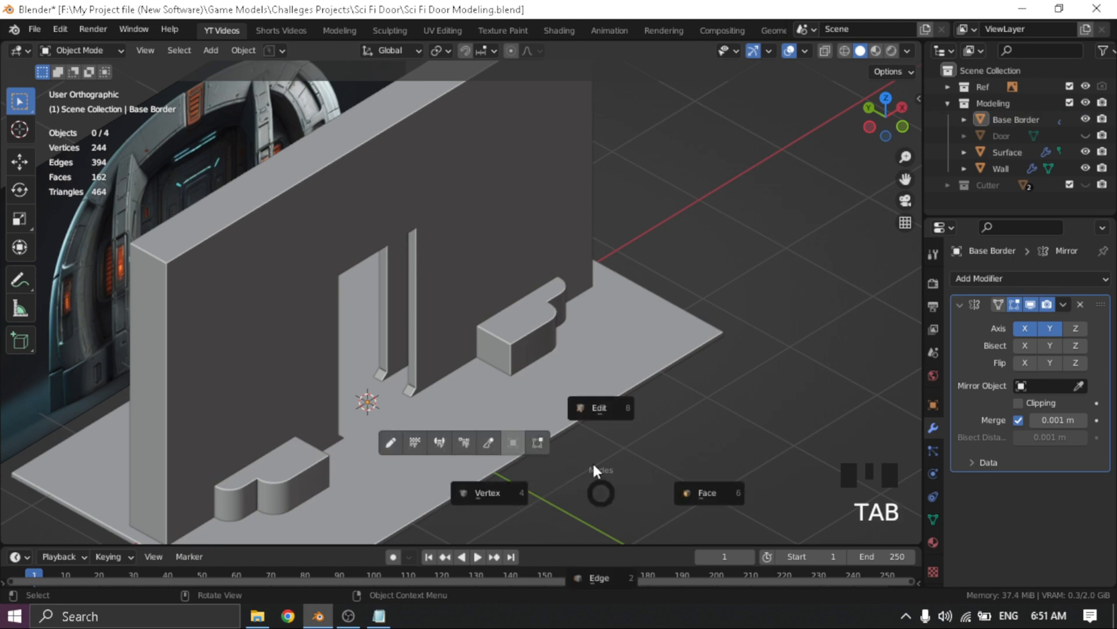
key(ctrl+s)
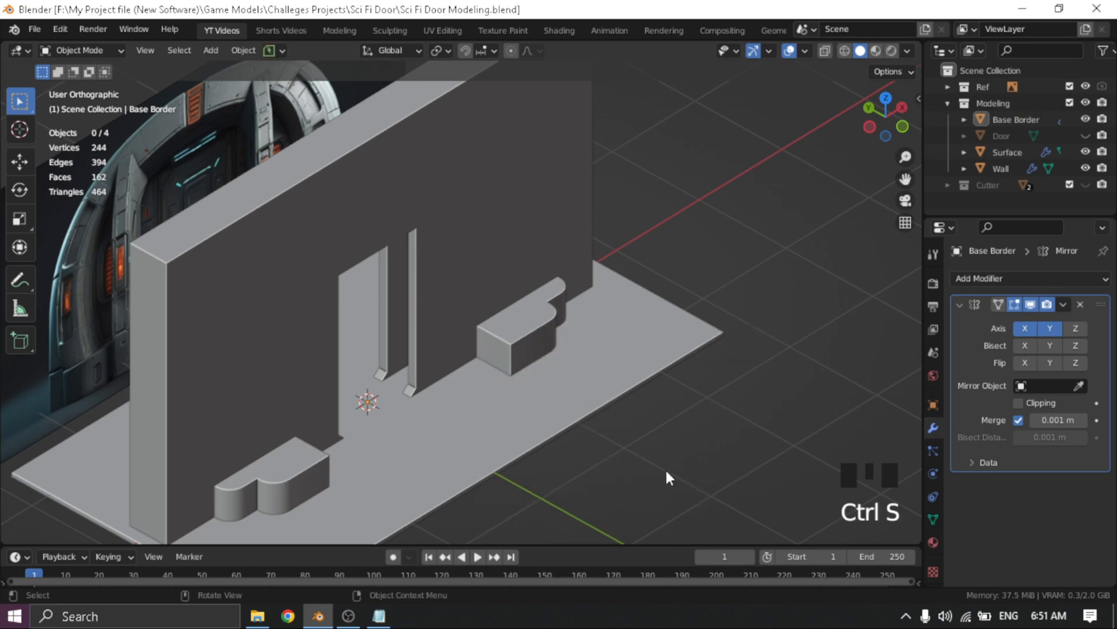
Switch to the Notepad task list and mark the "Base Border - Cube" entry as "(Done)"
shift+middle_drag(506, 419, 389, 428)
click(384, 618)
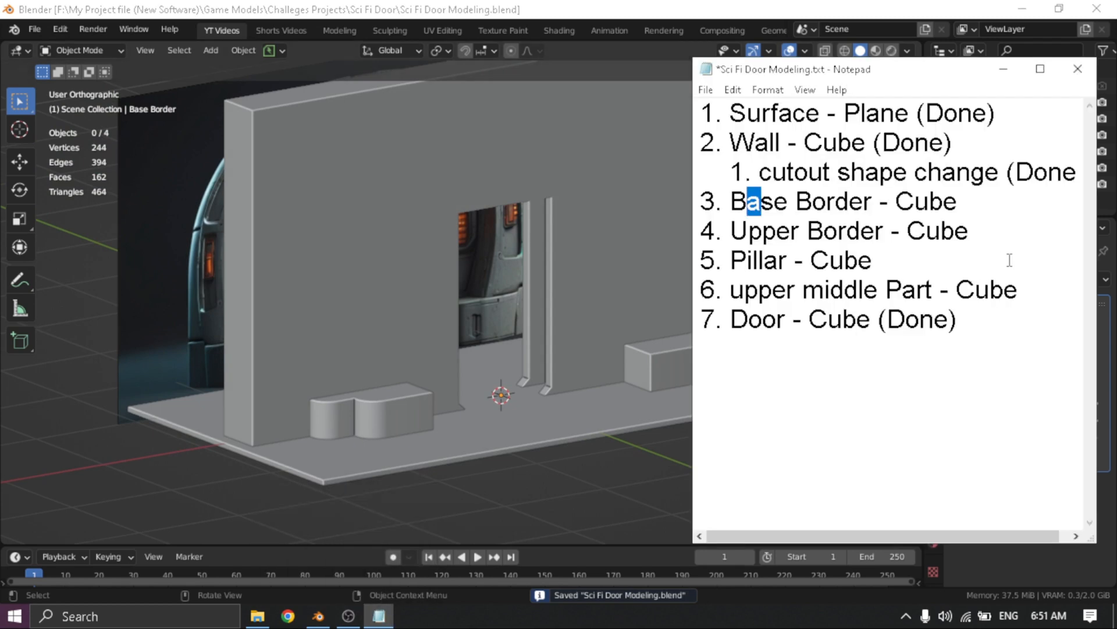
click(995, 204)
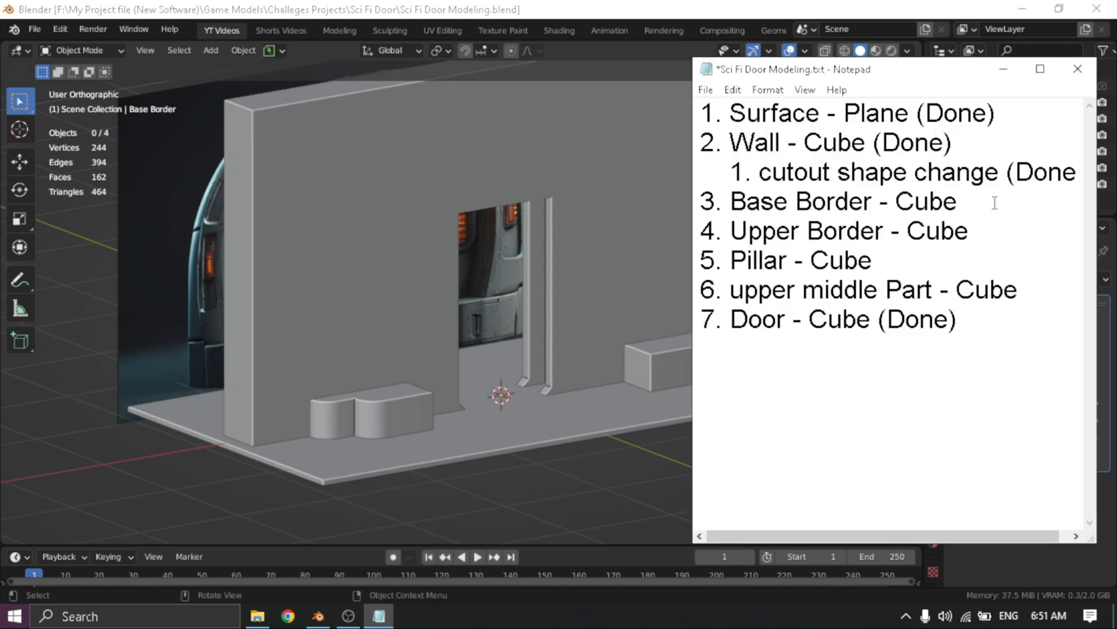
text((Done))
click(1022, 239)
Compare the reference arch with the wall in Blender, and review the Upper Border, Pillar and upper middle Part entries in Notepad
shift+middle_drag(442, 434, 454, 390)
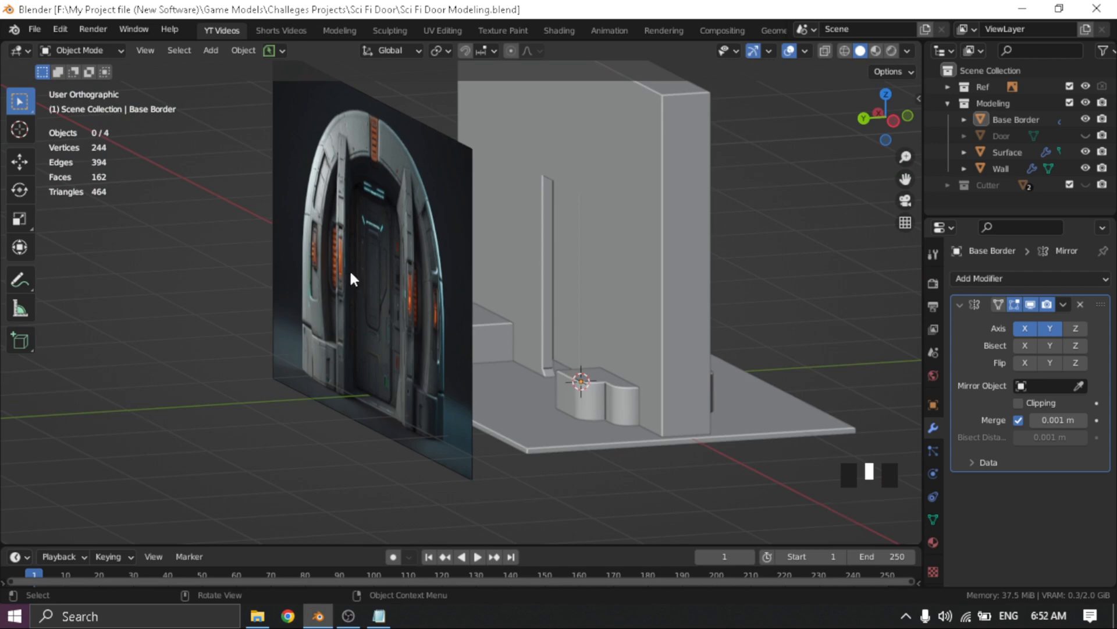
middle_drag(372, 292, 422, 302)
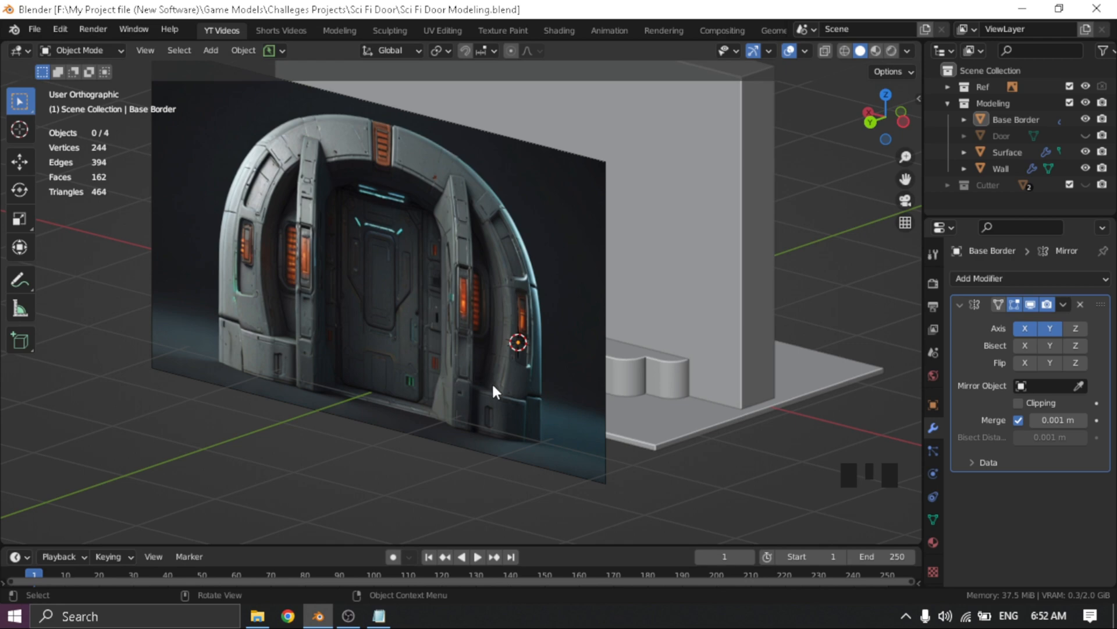
middle_drag(490, 384, 403, 396)
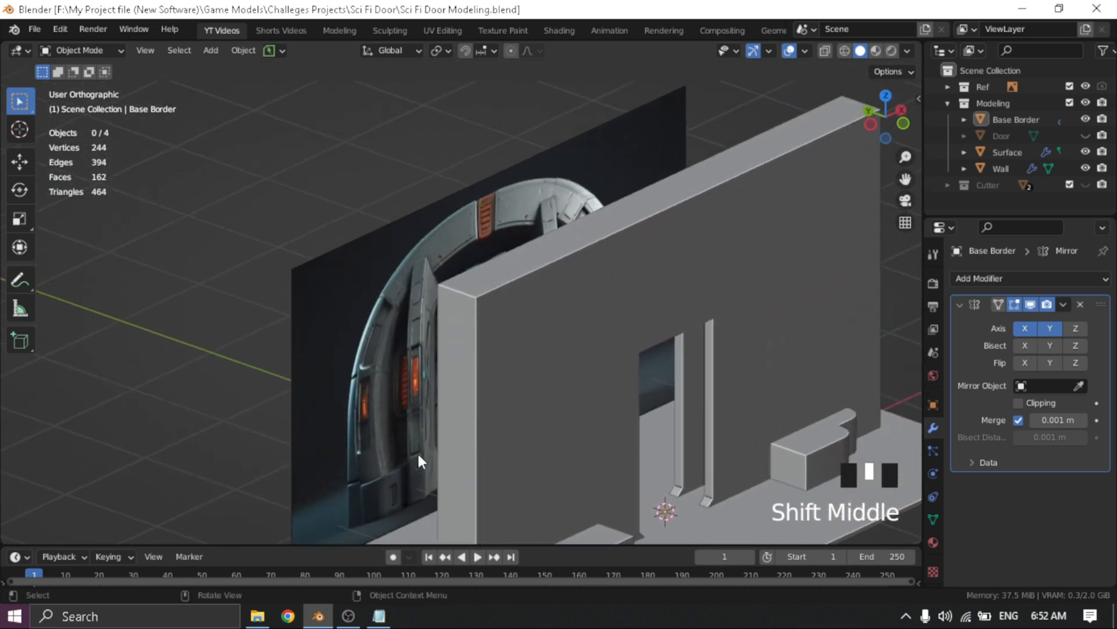
middle_drag(418, 454, 322, 382)
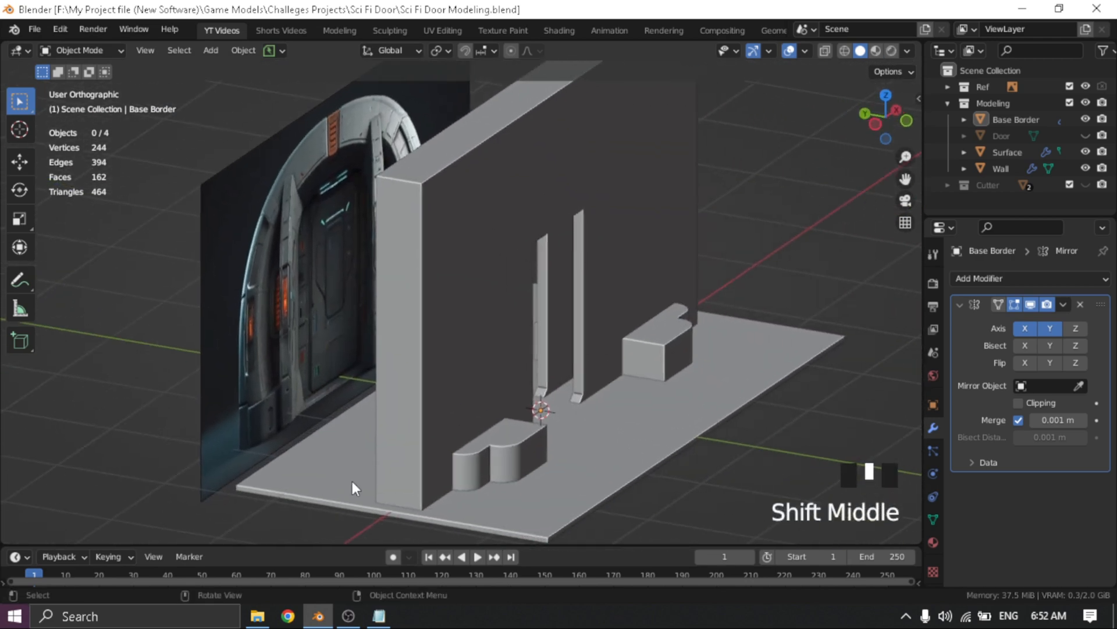
click(379, 616)
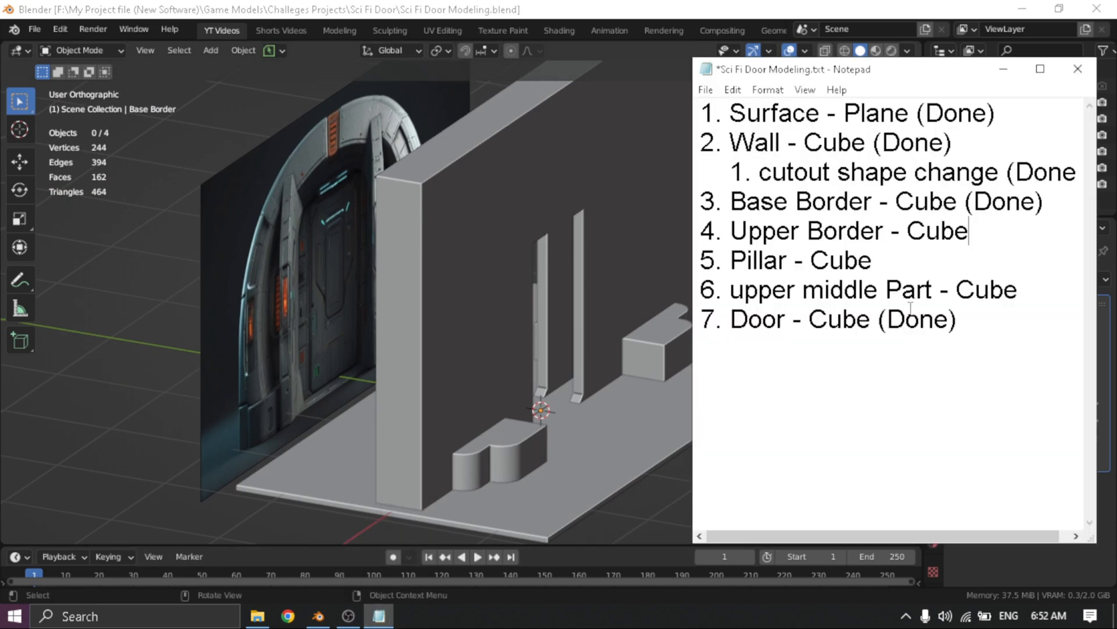
drag(1035, 291, 699, 240)
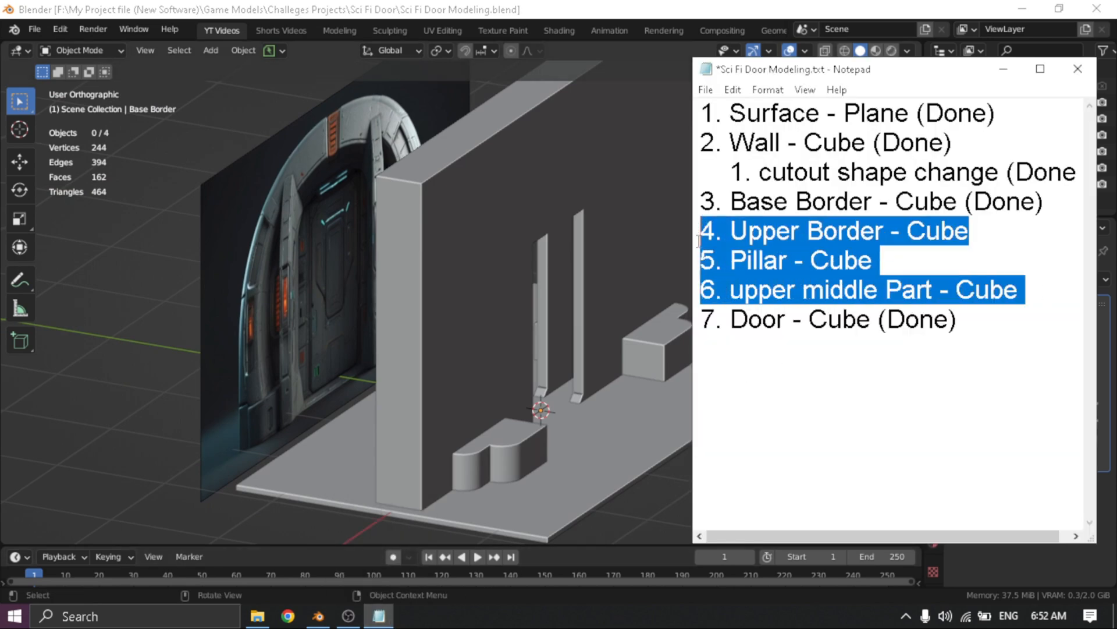
click(994, 259)
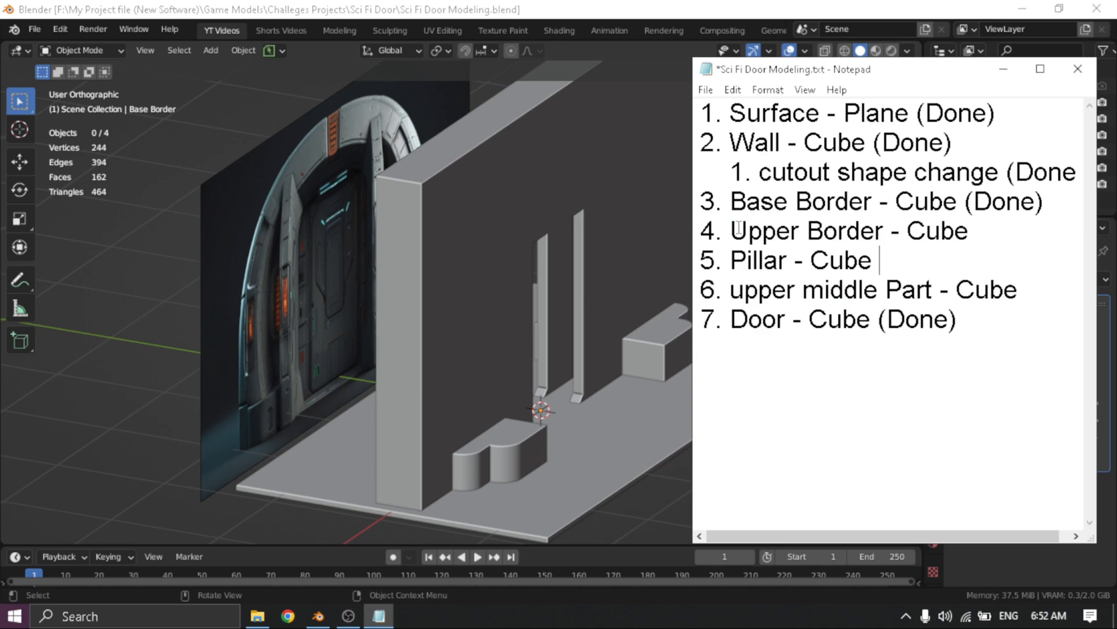
drag(731, 230, 1003, 228)
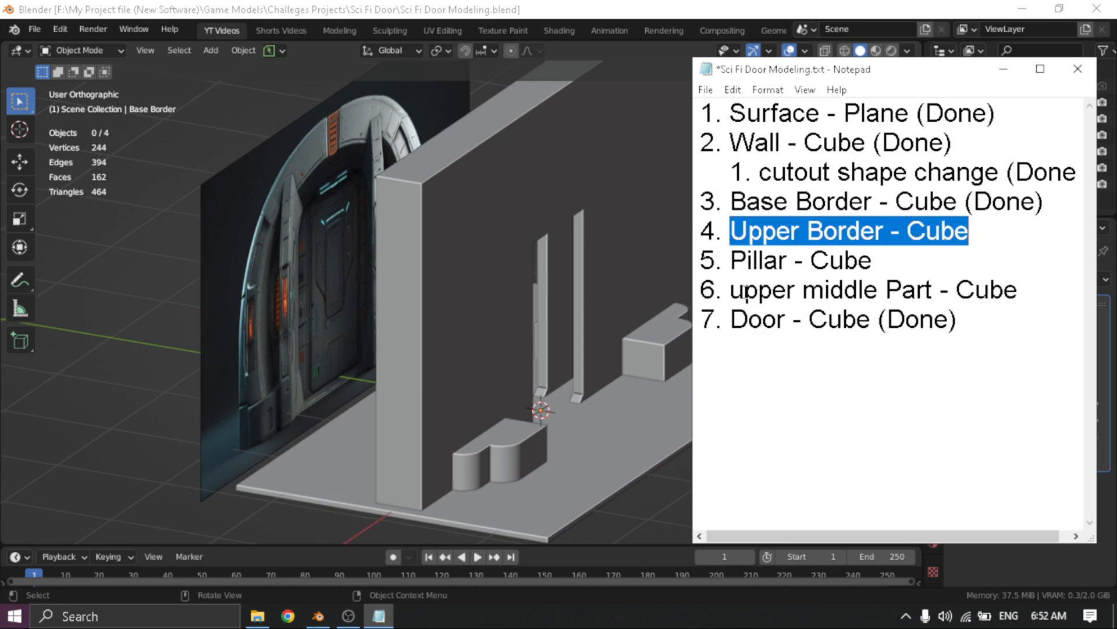
drag(745, 290, 992, 294)
click(991, 294)
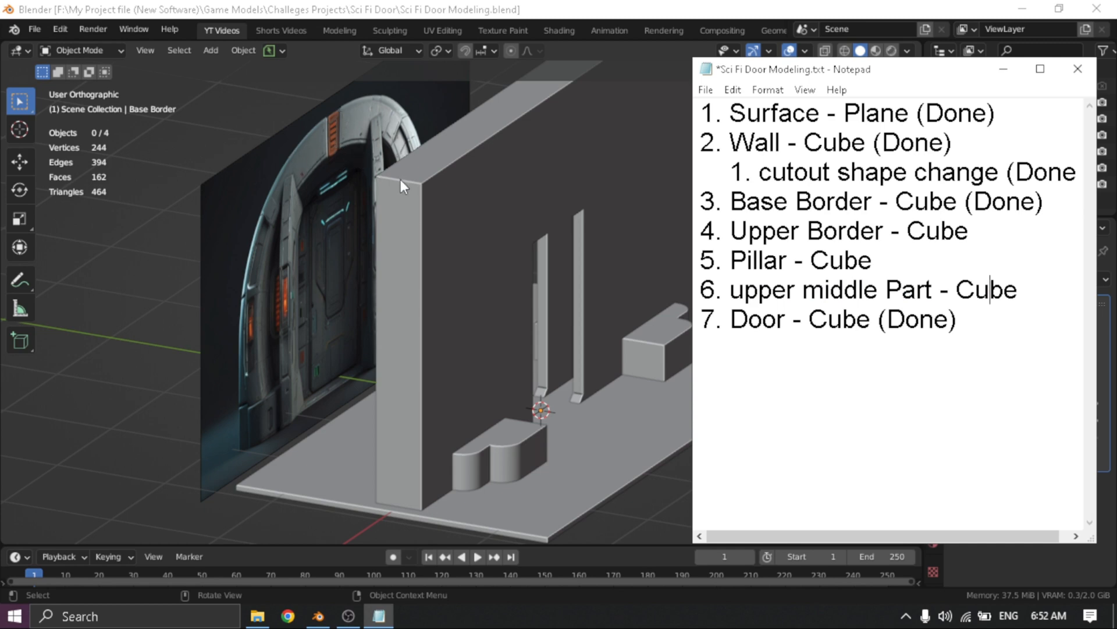
Highlight the "Upper Border - Cube" entry in the task list as the part to model and return to Blender
click(909, 384)
key(Up)
key(Up)
key(Up)
key(ctrl+Left)
key(shift+Right)
key(shift+Right)
key(shift+Right)
key(shift+Right)
key(shift+Right)
key(shift+Right)
key(shift+Right)
key(shift+Right)
key(shift+Right)
key(shift+Right)
key(shift+Right)
key(shift+Right)
key(shift+Right)
key(shift+Right)
key(shift+Right)
key(shift+Right)
key(shift+Right)
key(shift+Right)
key(shift+Right)
click(1007, 71)
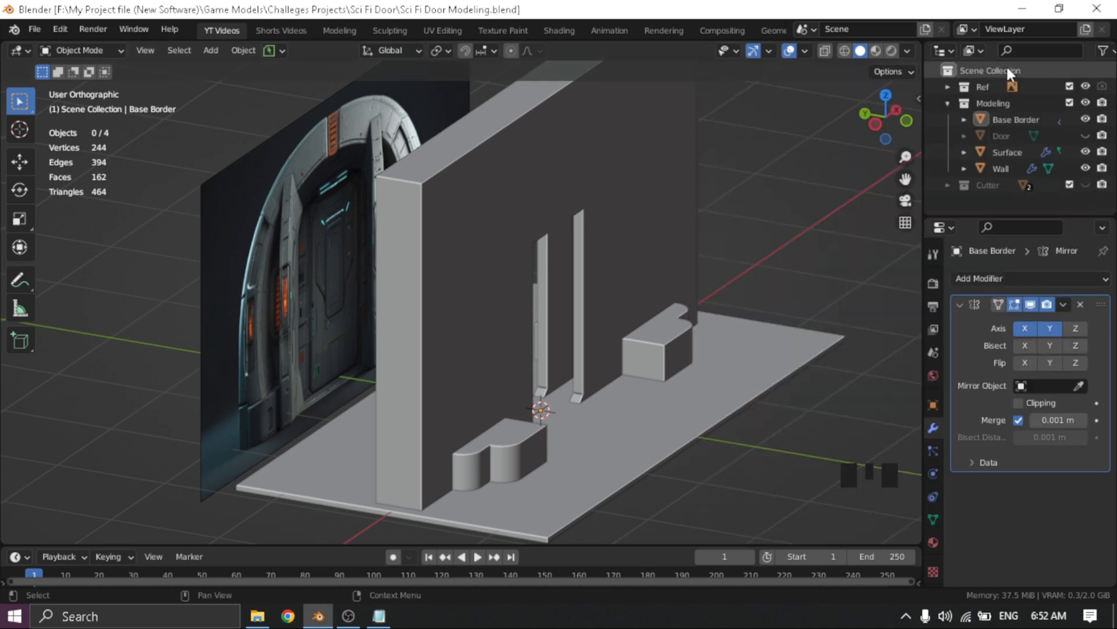
click(378, 616)
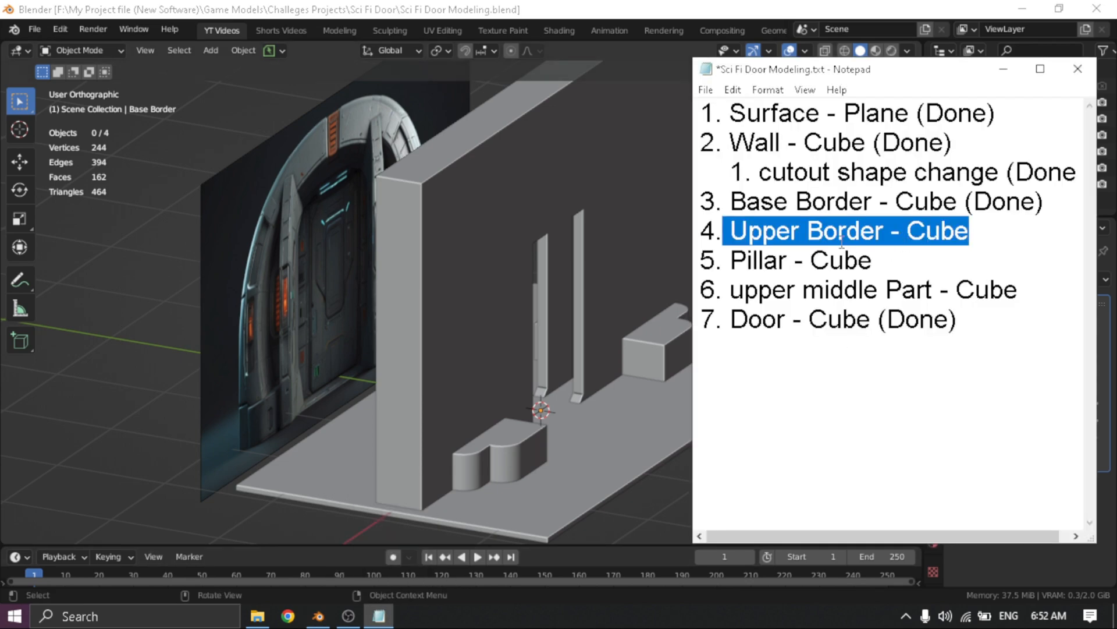
click(1003, 69)
Examine the upper border arch in the reference image, including where it rests on the base border blocks
middle_drag(570, 443, 506, 445)
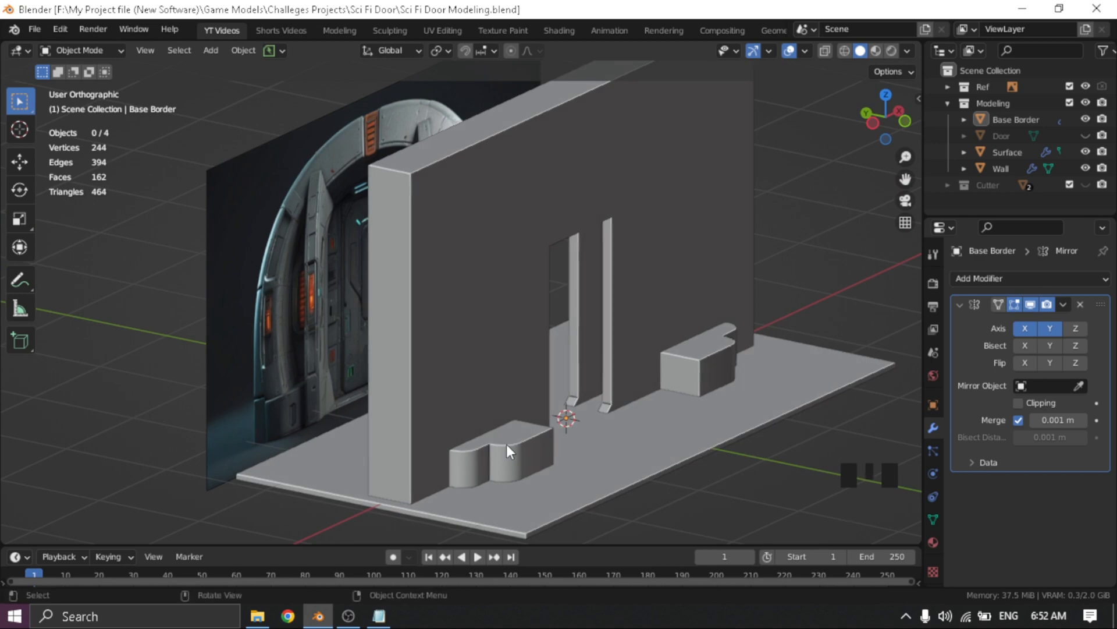
middle_drag(295, 444, 471, 398)
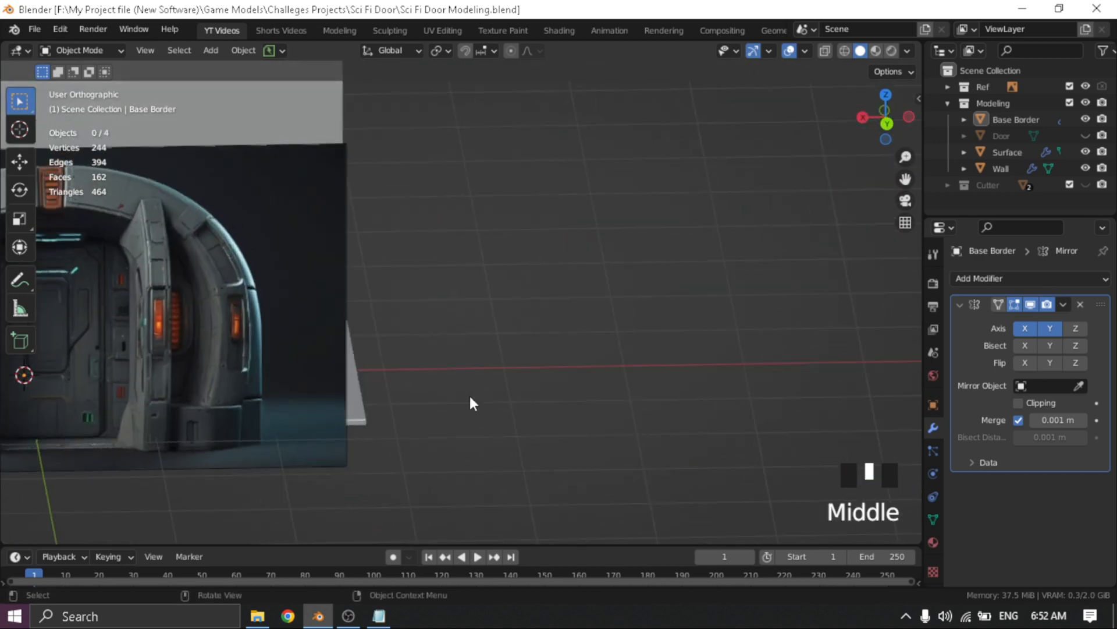
shift+middle_drag(324, 394, 438, 349)
scroll(571, 314, up, 2)
middle_drag(571, 314, 526, 329)
scroll(613, 407, down, 2)
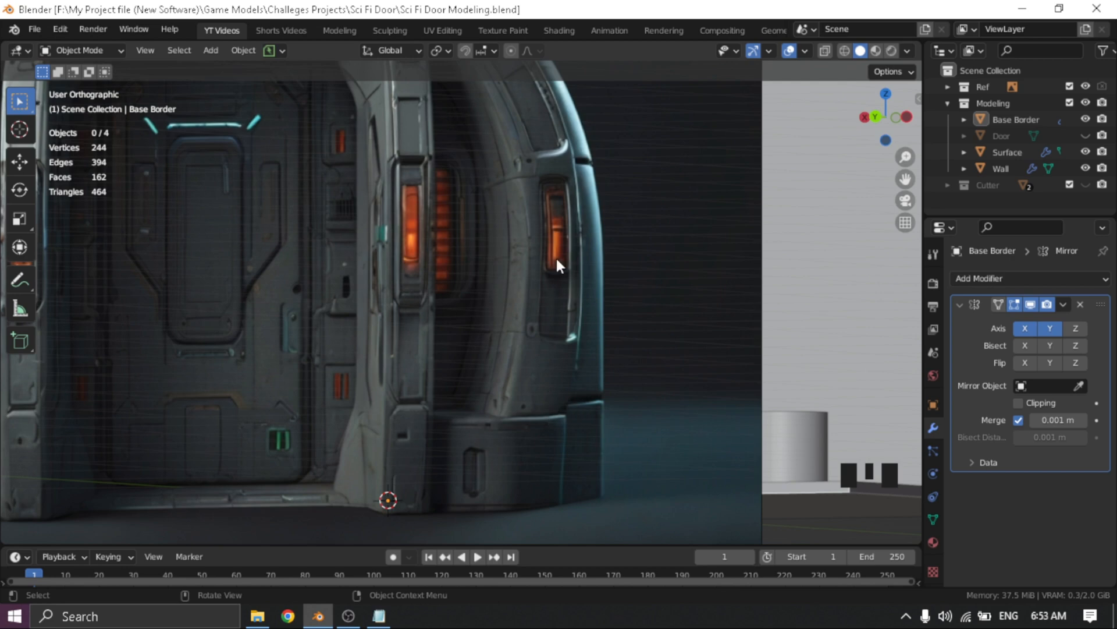
scroll(451, 299, down, 5)
shift+middle_drag(327, 299, 339, 385)
scroll(326, 349, down, 4)
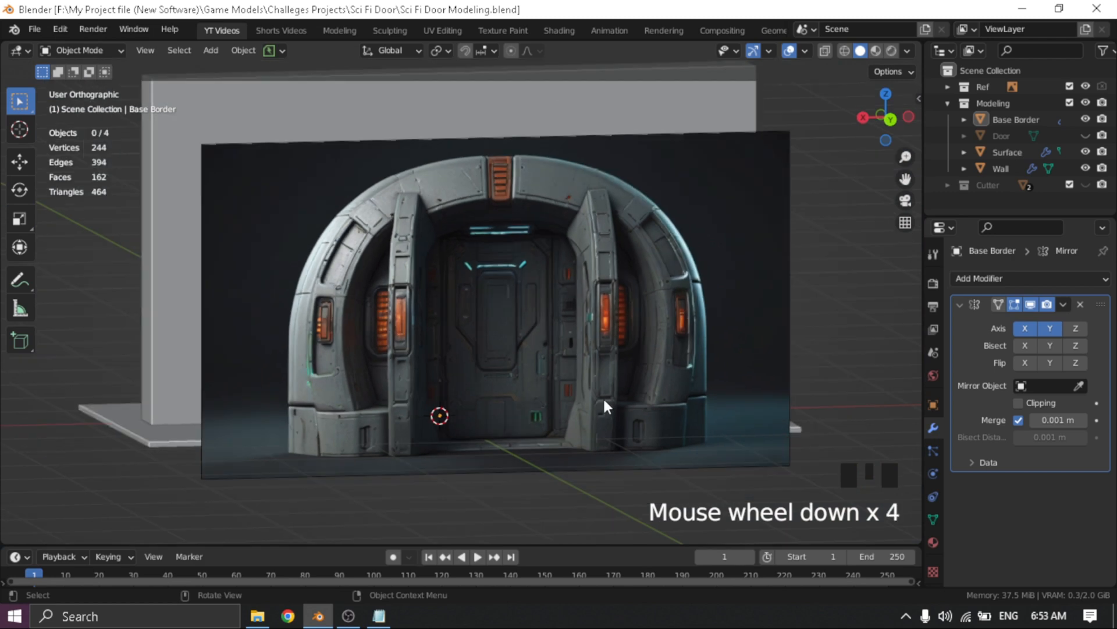
key(Tab)
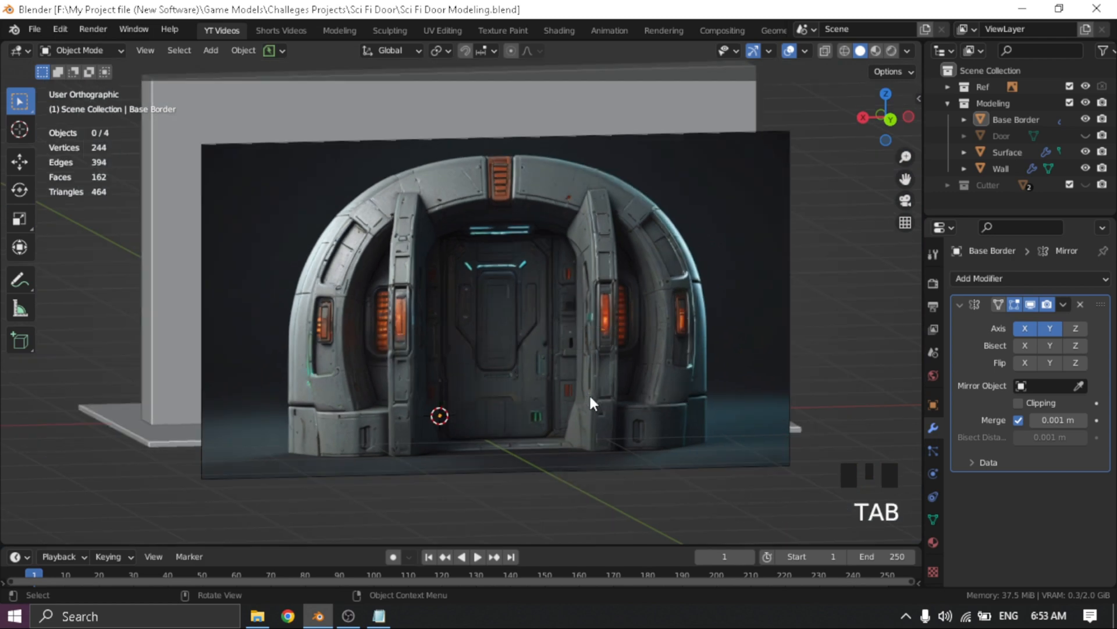
Duplicate the Base Border and raise the copy along the Z axis to sit just above the original blocks
key(grave)
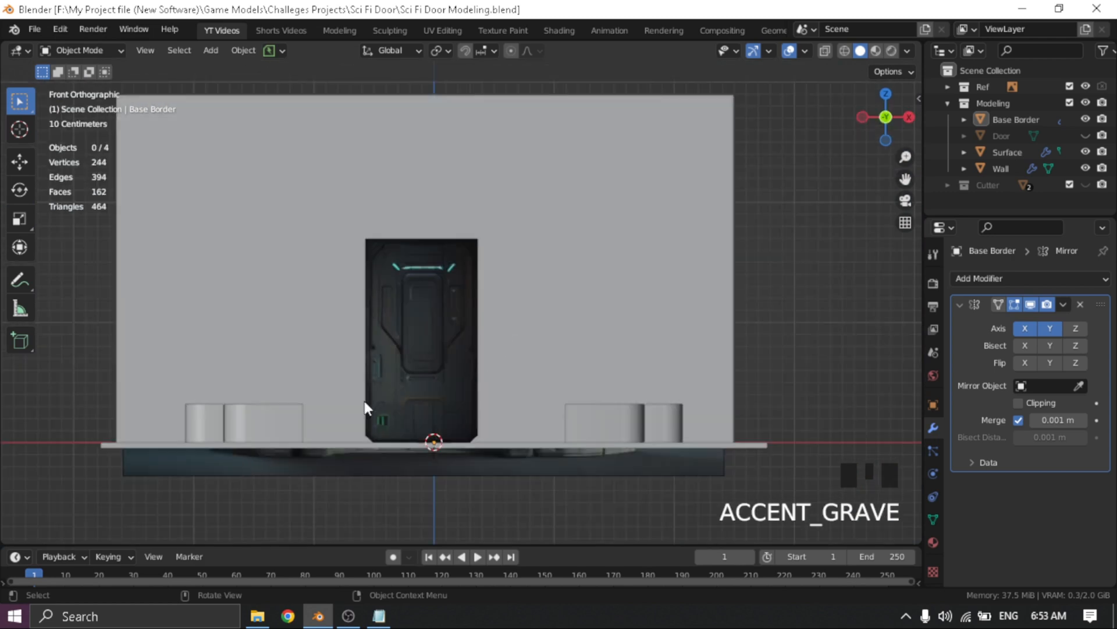
click(291, 418)
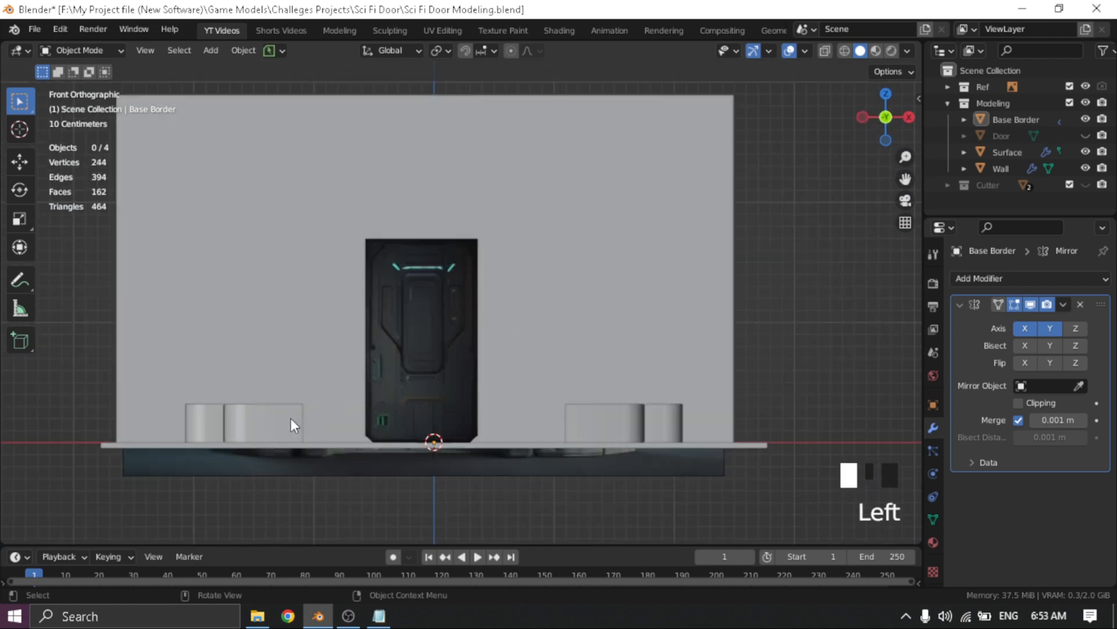
shift+middle_drag(291, 418, 444, 409)
key(shift+d)
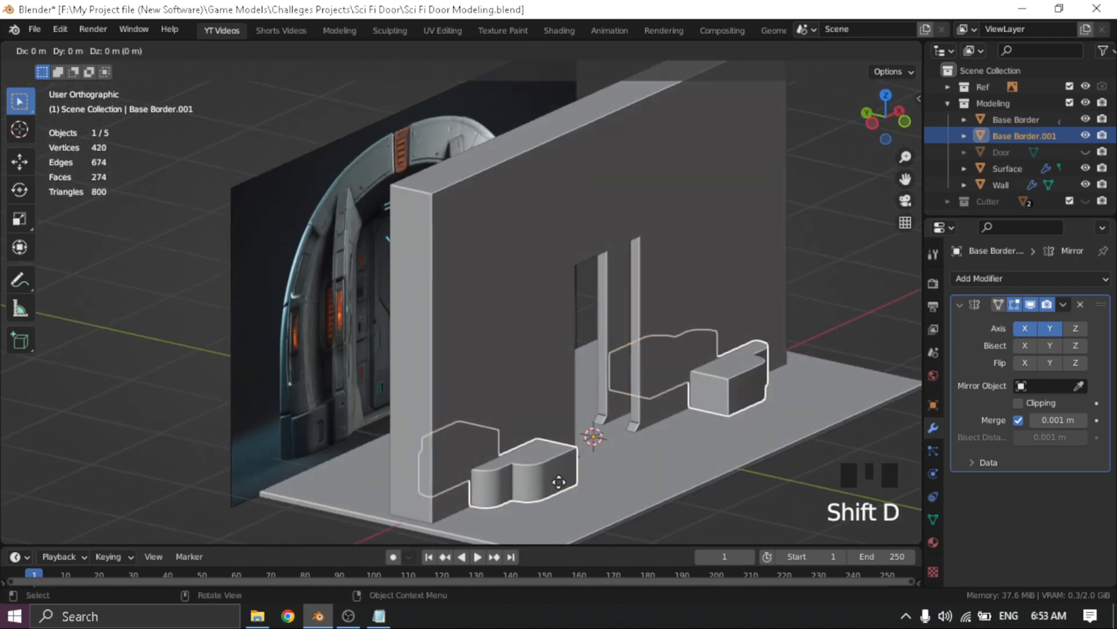
key(z)
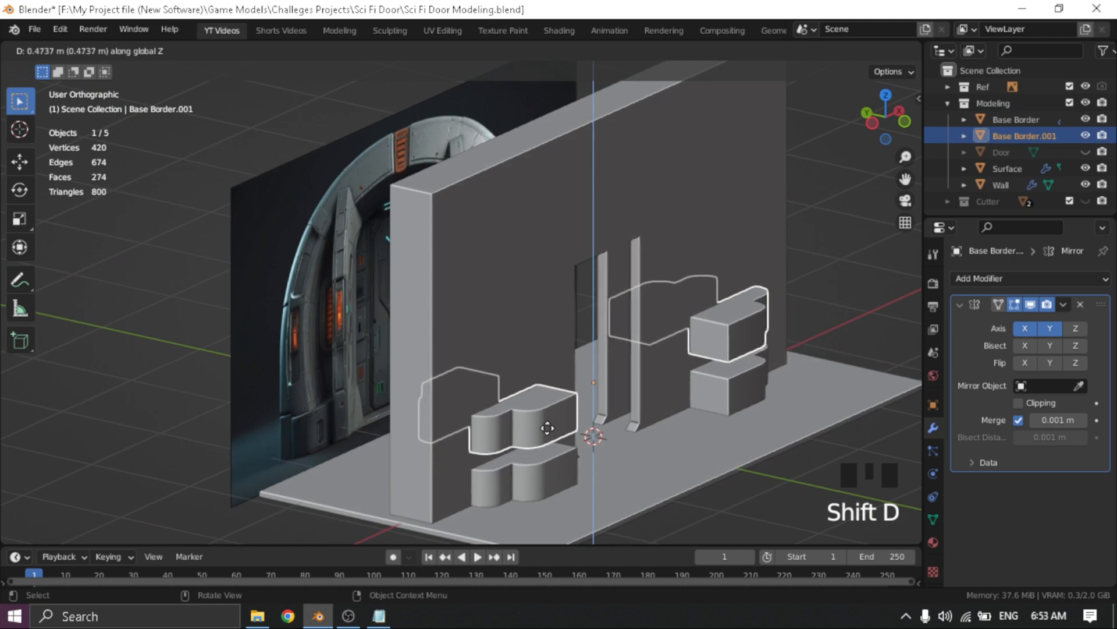
click(543, 504)
scroll(519, 476, up, 7)
middle_drag(518, 470, 544, 436)
scroll(477, 235, up, 6)
scroll(331, 340, down, 7)
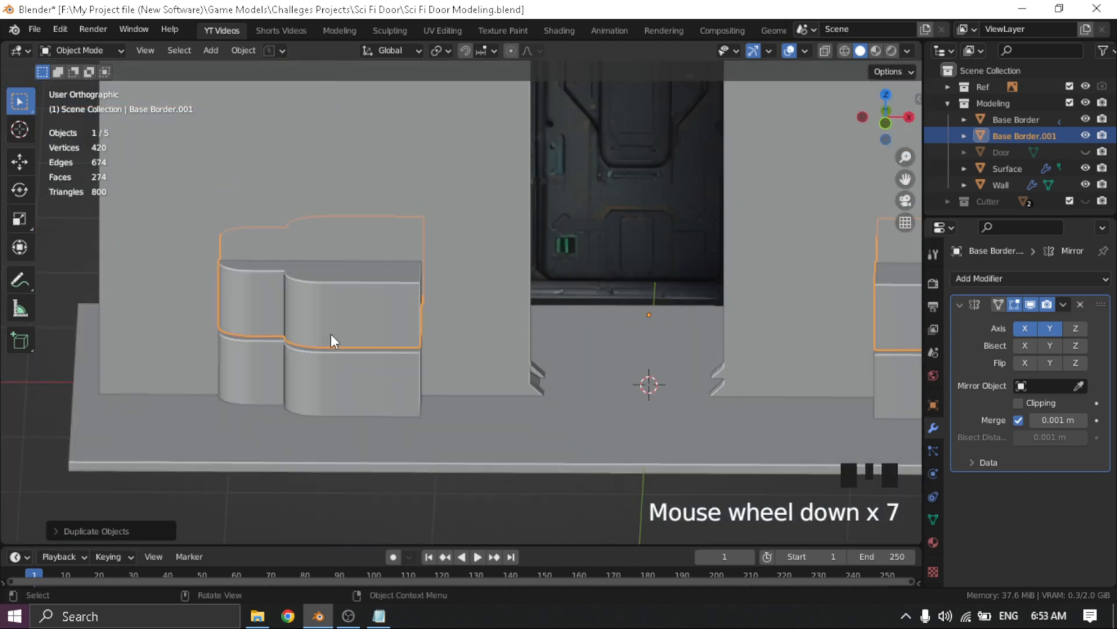
Examine the curved arch in the reference image and compare it with the duplicated border blocks above the base
middle_drag(331, 340, 302, 297)
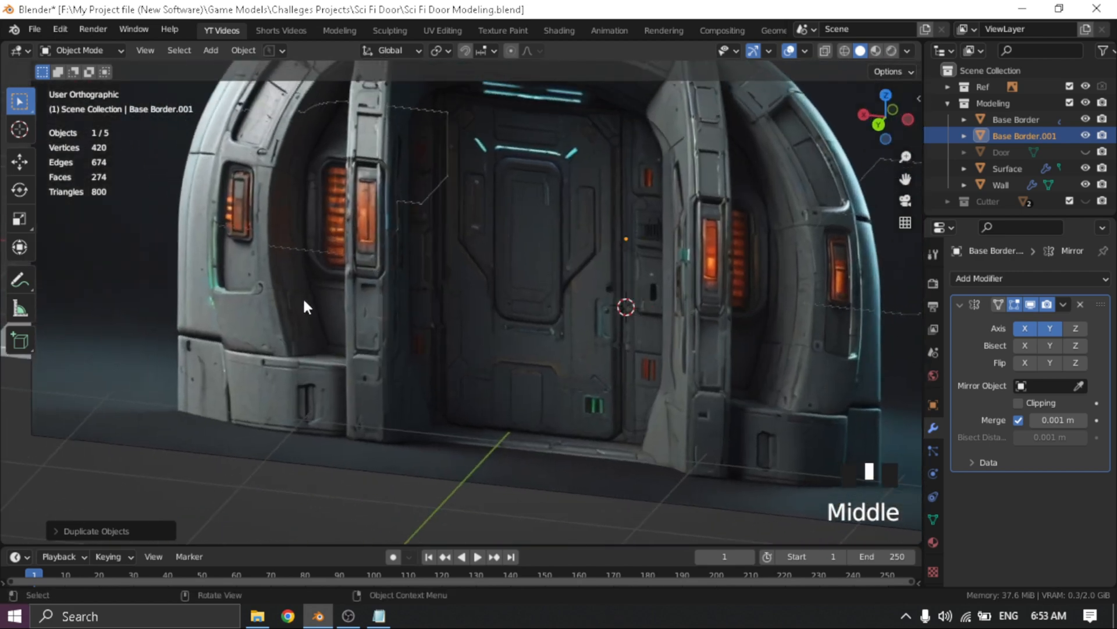
shift+middle_drag(358, 90, 318, 317)
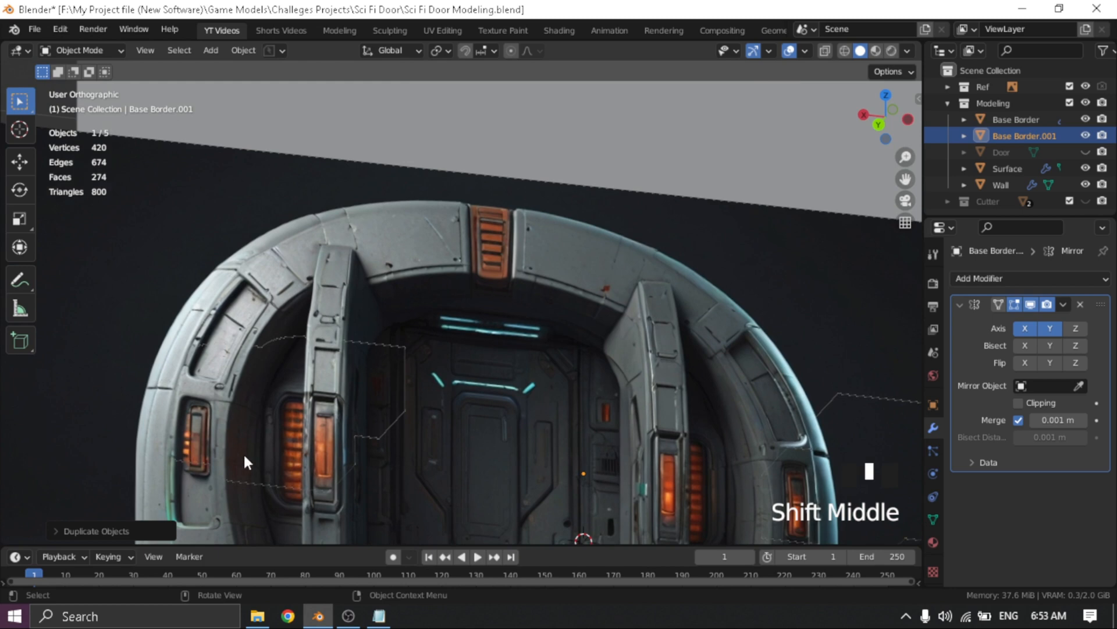
middle_drag(579, 382, 567, 278)
middle_drag(306, 386, 357, 376)
scroll(547, 305, down, 5)
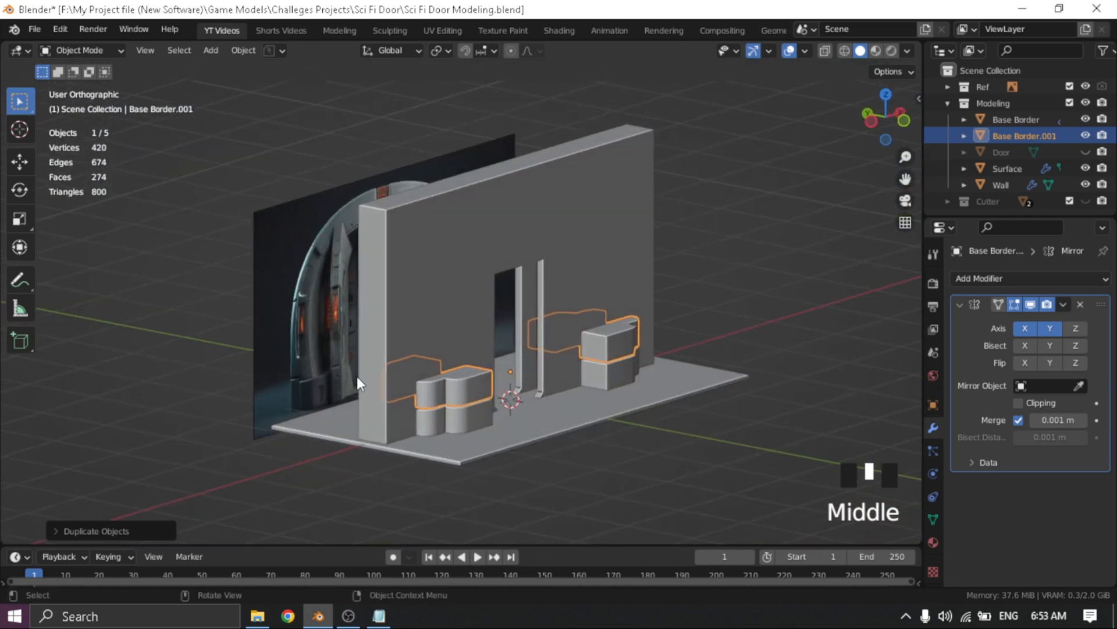
scroll(445, 386, up, 4)
shift+middle_drag(445, 386, 444, 323)
scroll(406, 454, up, 3)
middle_drag(526, 386, 481, 392)
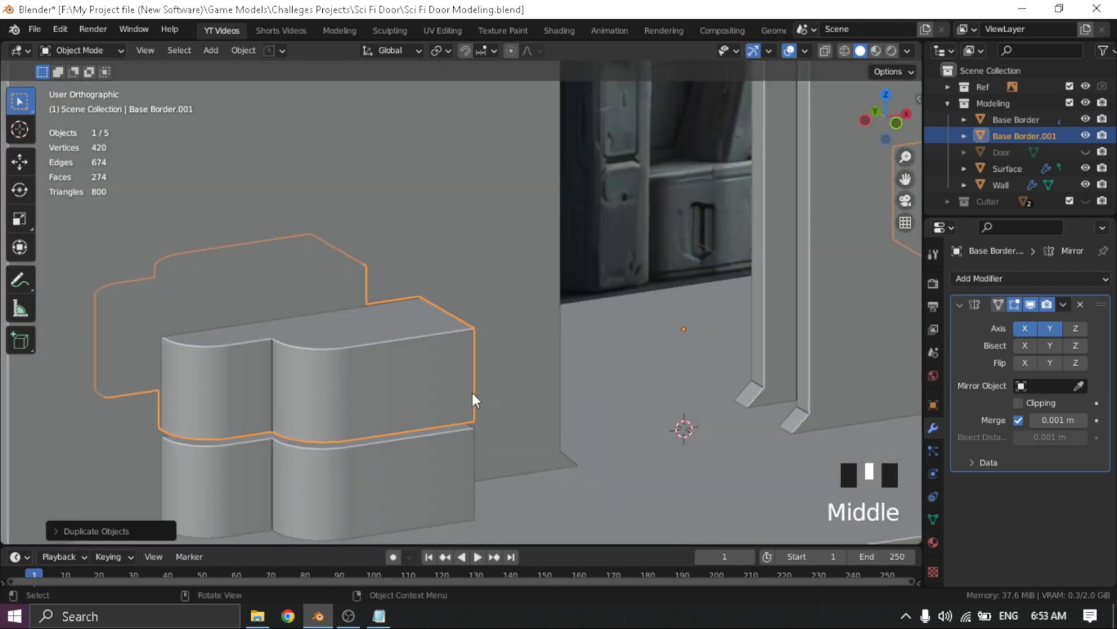
Shorten the duplicated border block by moving its door-side end vertices along the X axis away from the doorway, using the reference as guide
key(Tab)
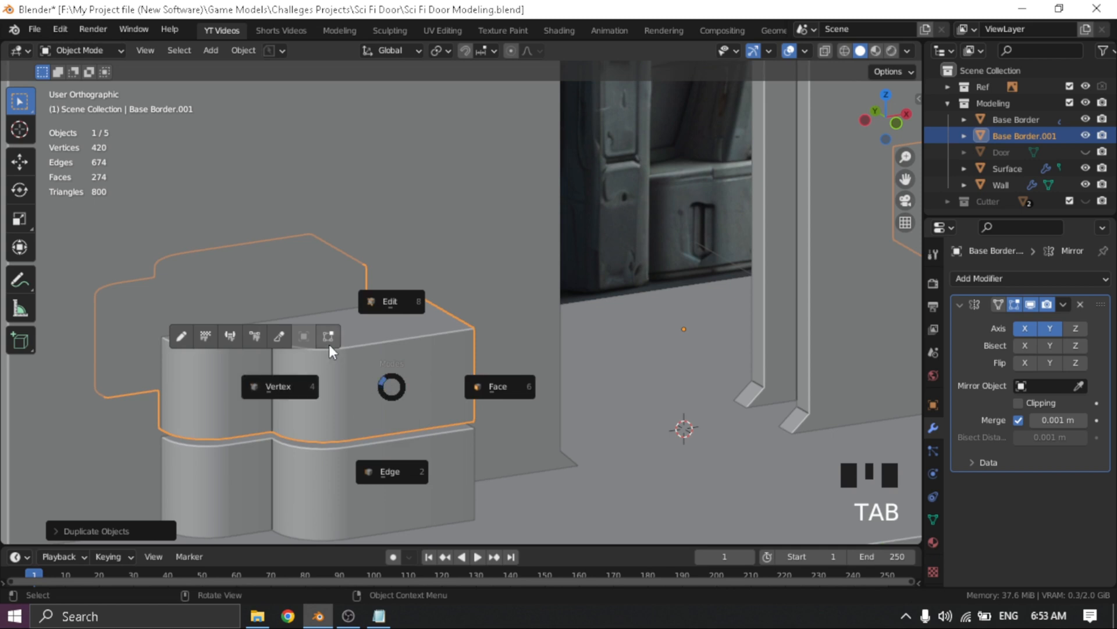
key(grave)
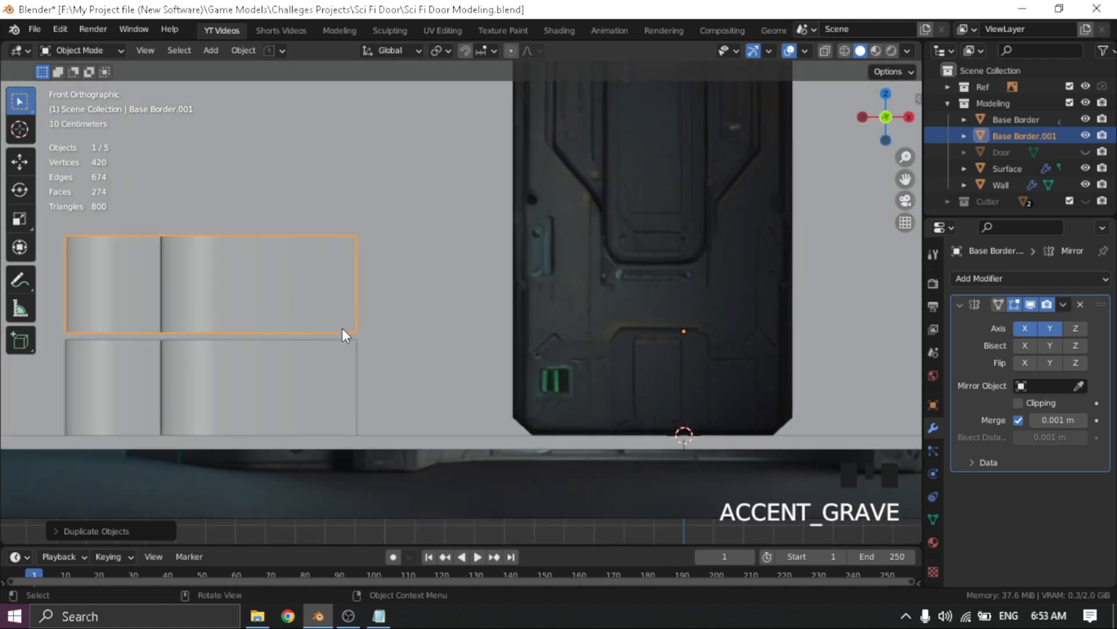
shift+middle_drag(342, 327, 445, 320)
key(alt+z)
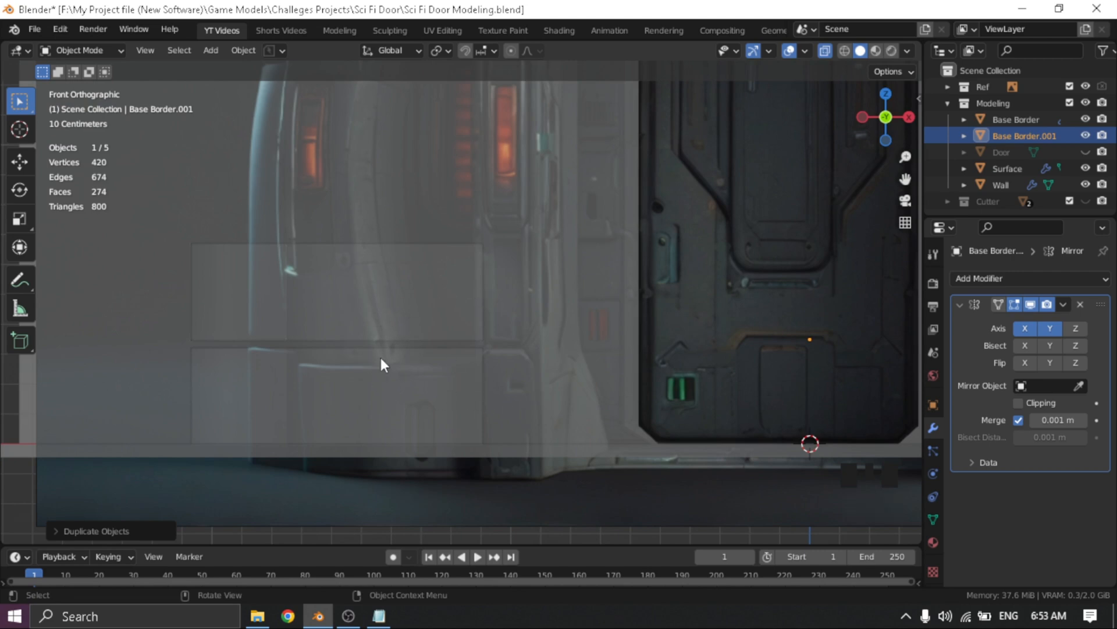
key(Tab)
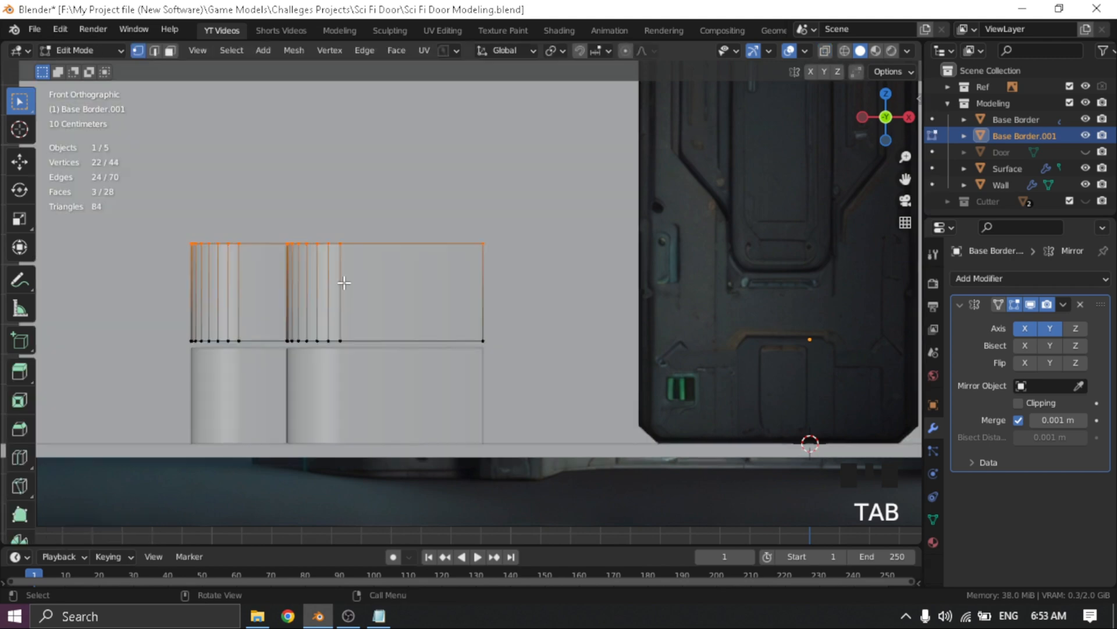
key(alt+z)
drag(436, 201, 601, 363)
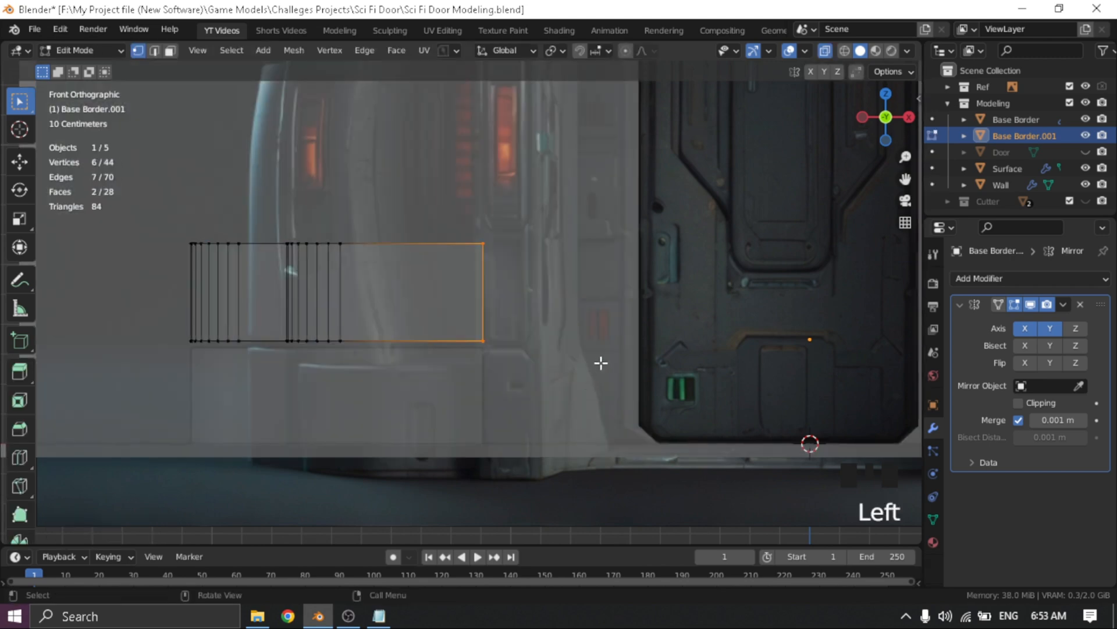
key(g)
key(x)
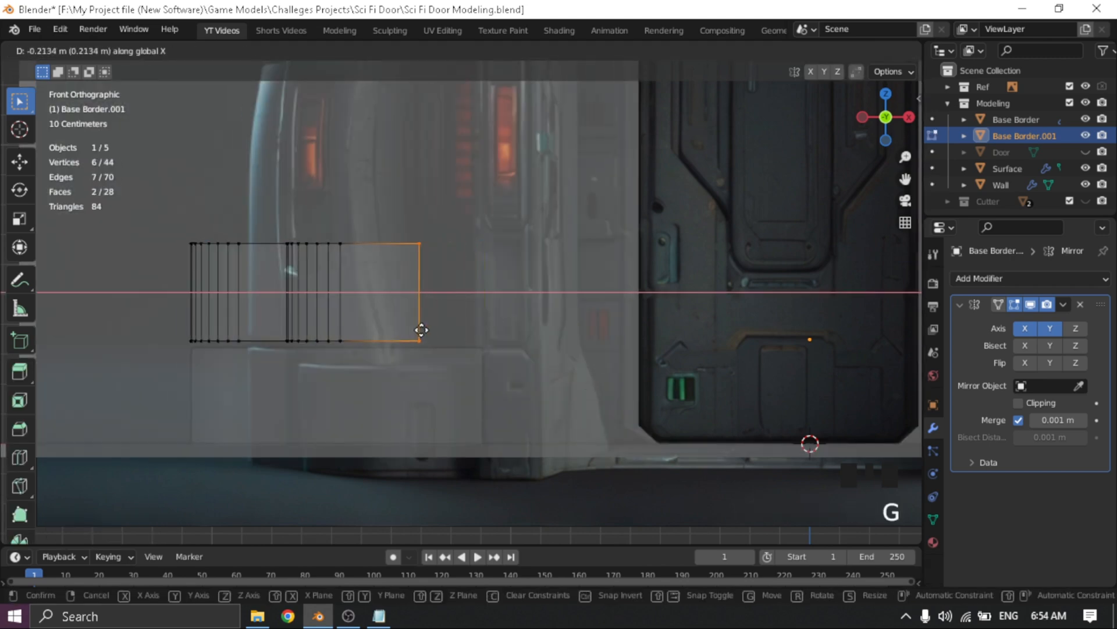
click(348, 360)
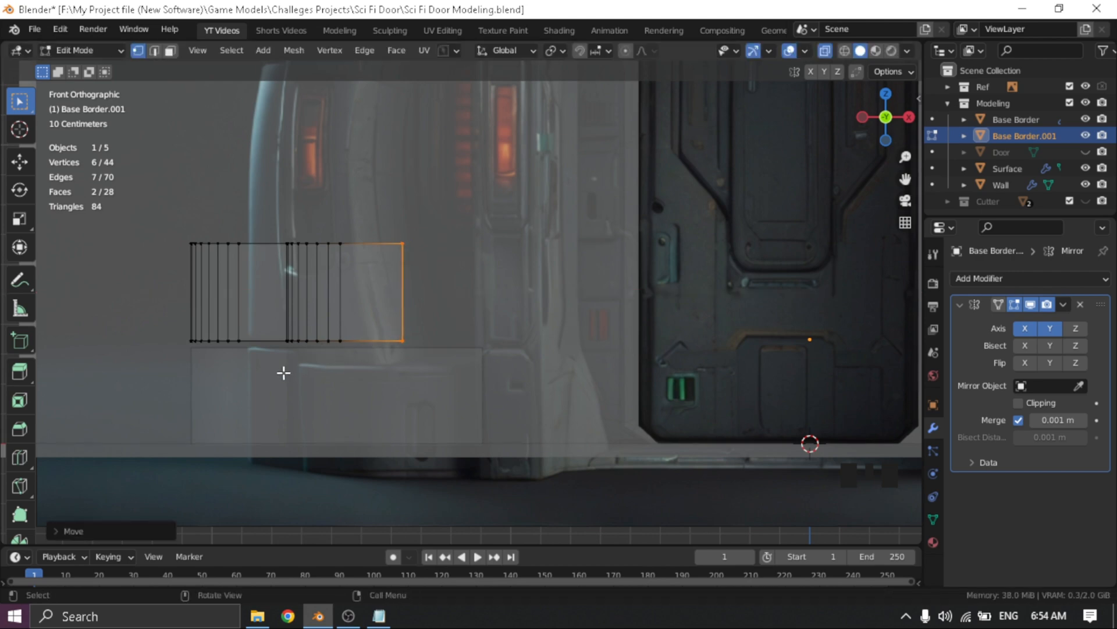
key(Tab)
Examine the edges of the base border in the reference image, where the upper arch meets the base blocks
middle_drag(301, 395, 596, 342)
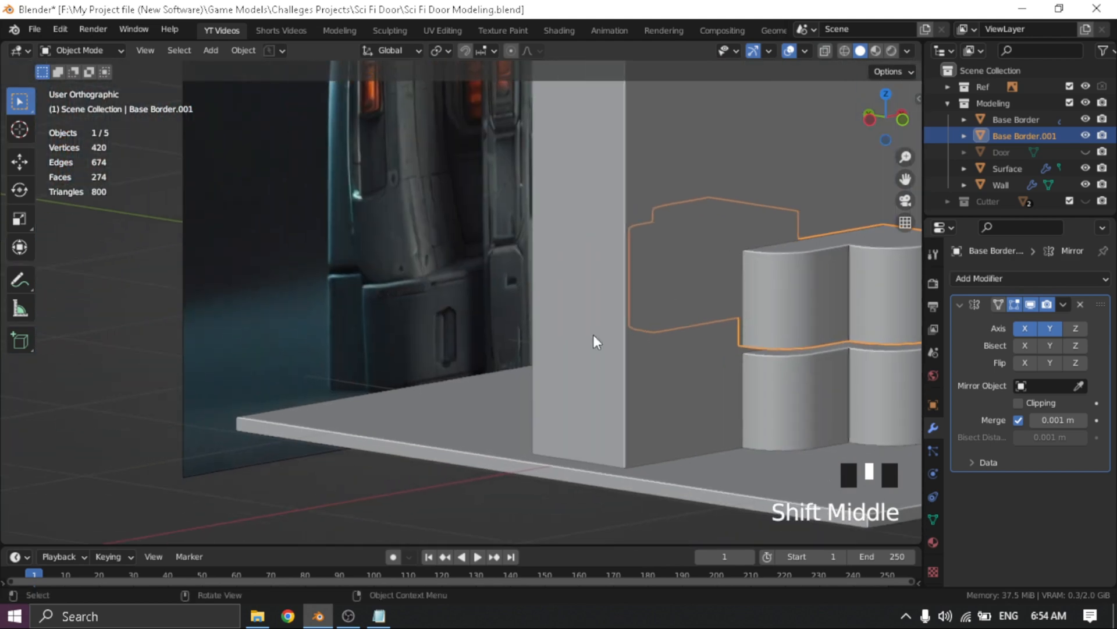
scroll(374, 324, up, 4)
shift+middle_drag(374, 324, 618, 496)
scroll(476, 425, up, 4)
shift+middle_drag(476, 425, 413, 318)
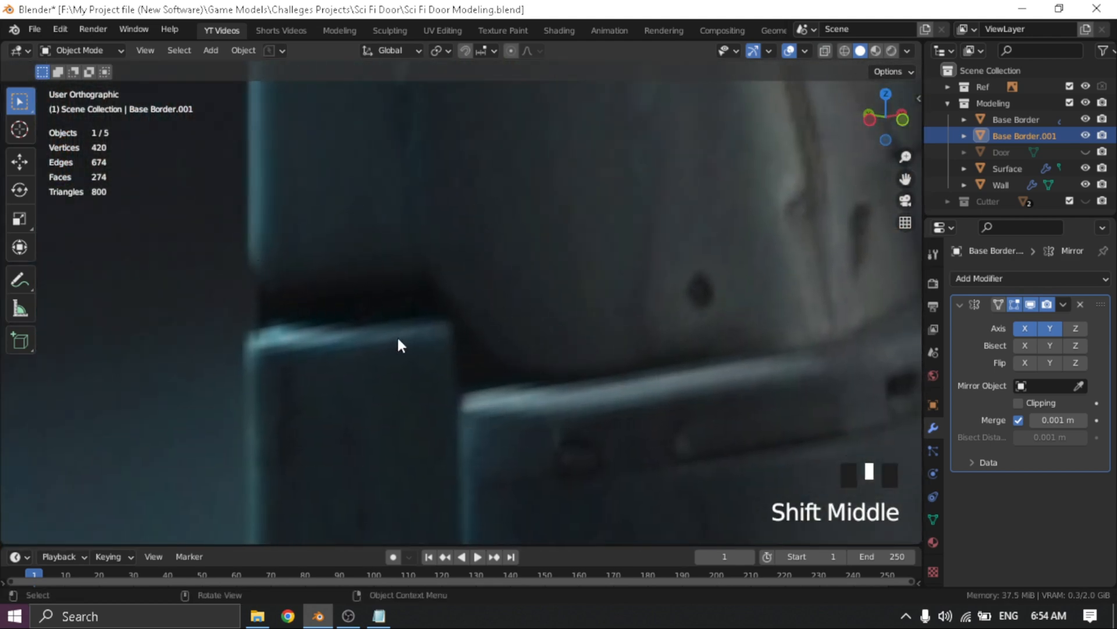
scroll(285, 250, down, 2)
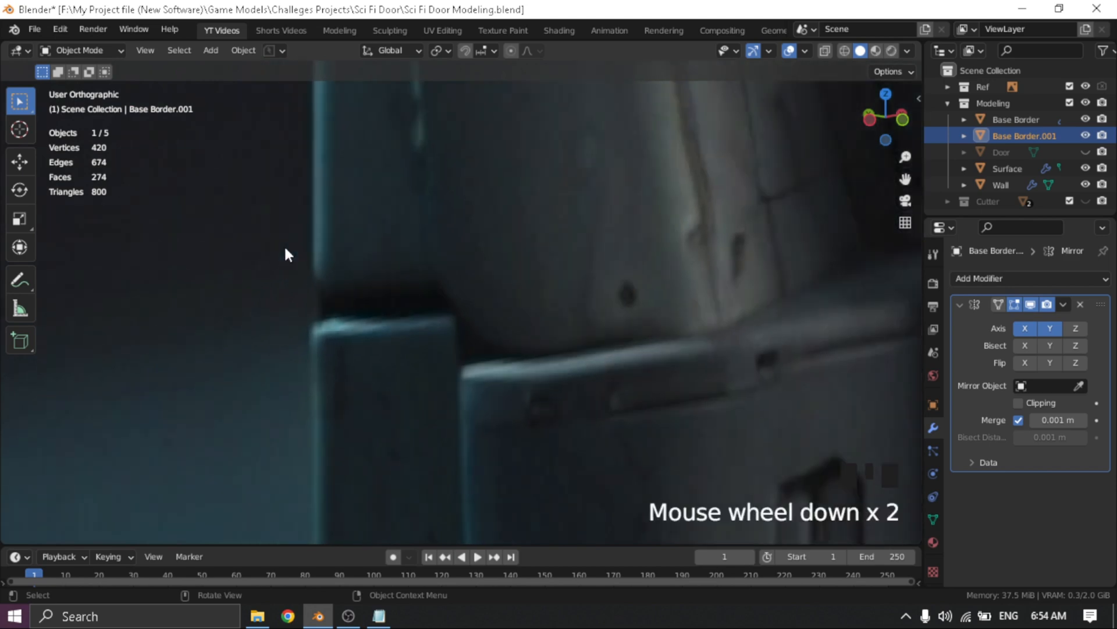
scroll(619, 351, down, 10)
shift+middle_drag(619, 351, 382, 369)
scroll(662, 423, up, 4)
shift+middle_drag(659, 417, 333, 364)
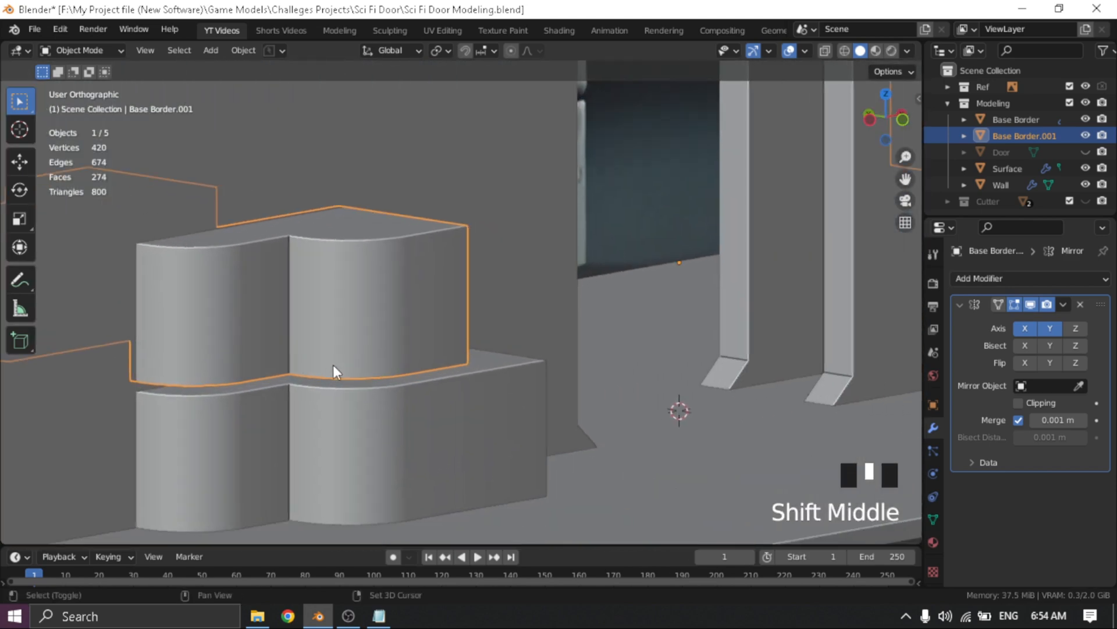
Bevel the continuous front top edge of the original Base Border narrowly, with 3 segments
click(420, 411)
key(Tab)
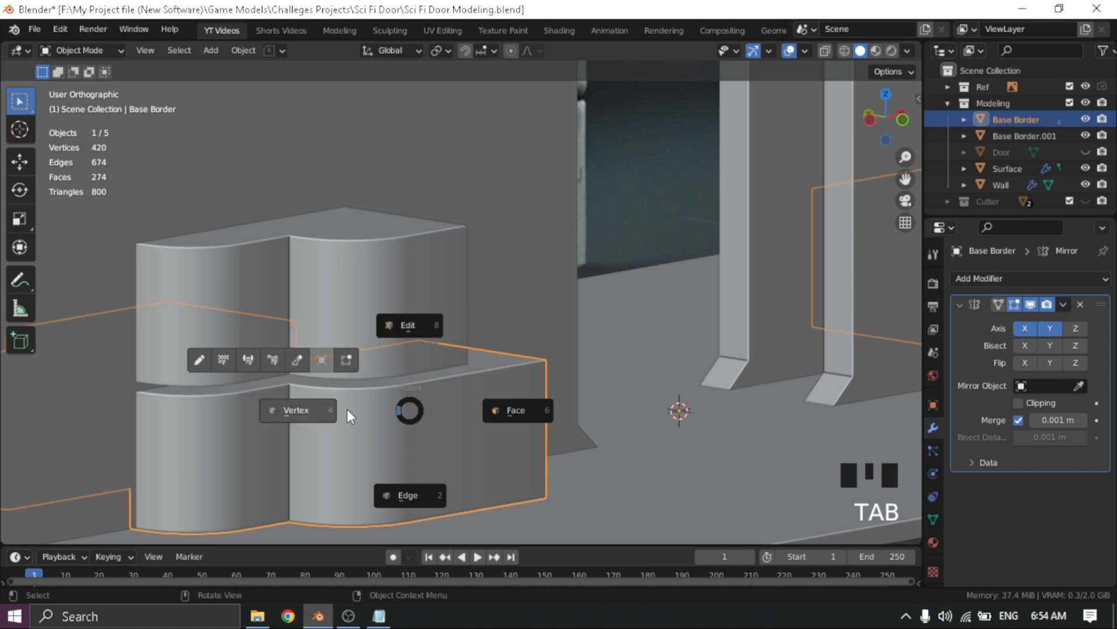
click(410, 479)
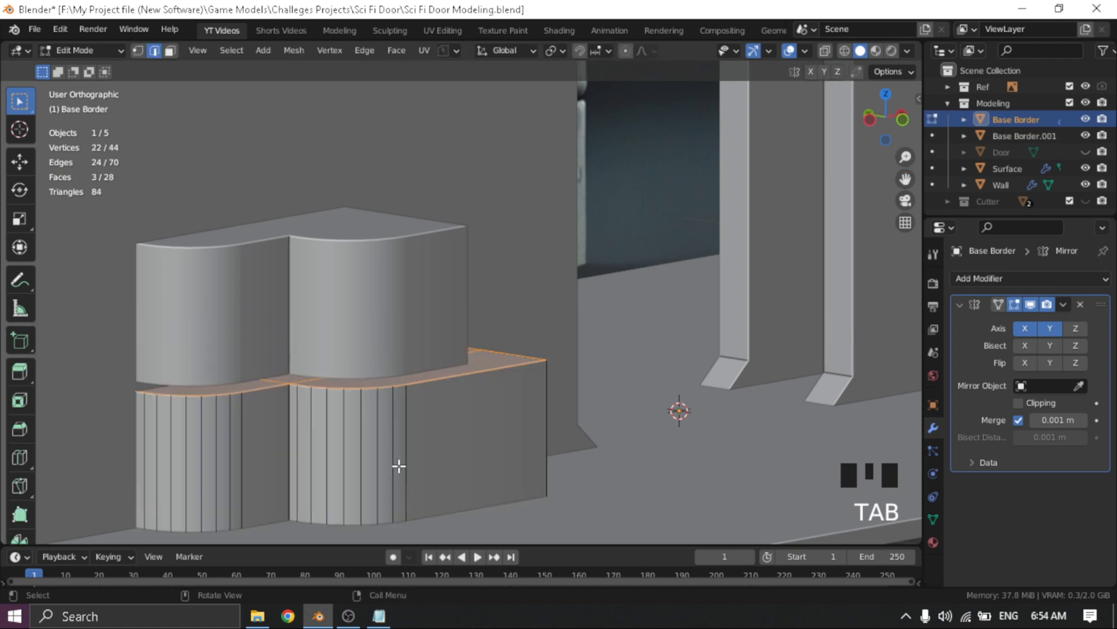
click(465, 379)
middle_drag(150, 394, 242, 379)
scroll(238, 422, up, 2)
key(alt+z)
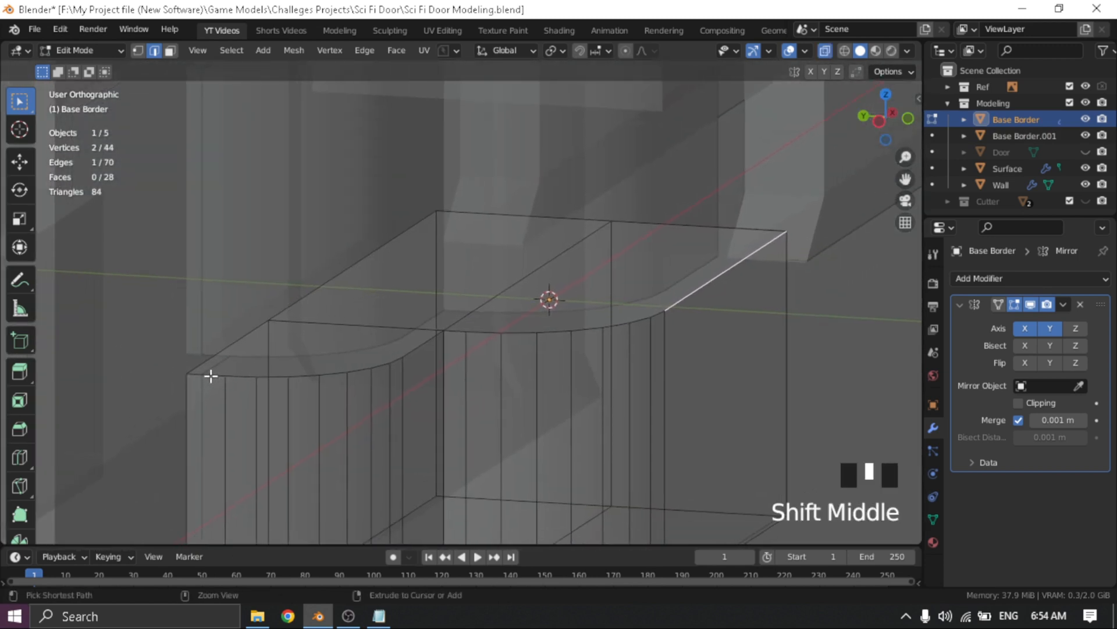
click(753, 262)
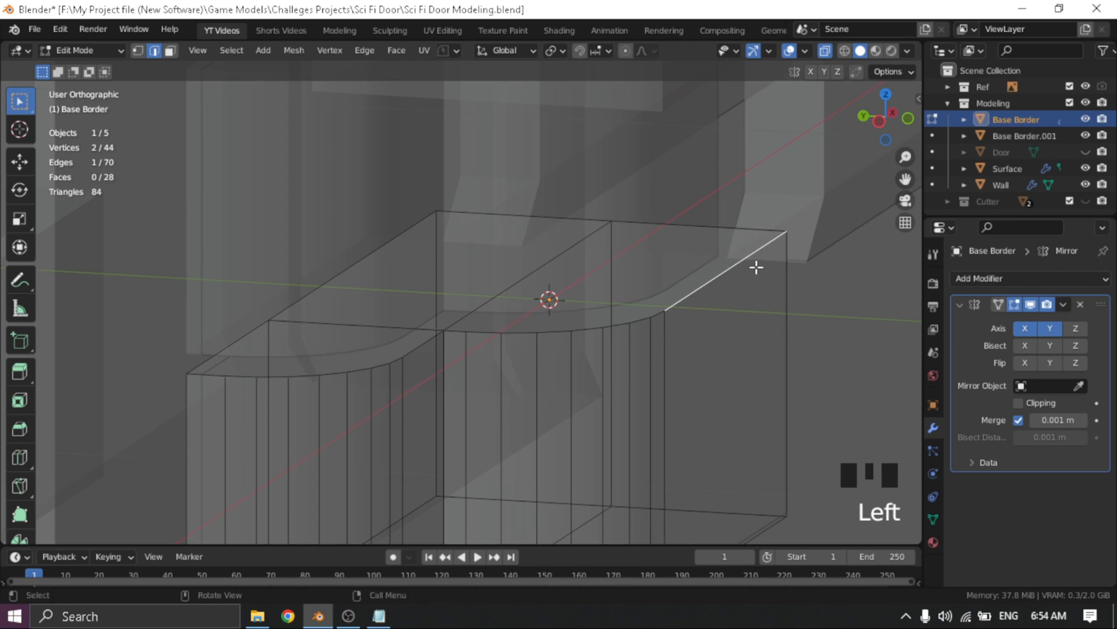
ctrl+click(207, 375)
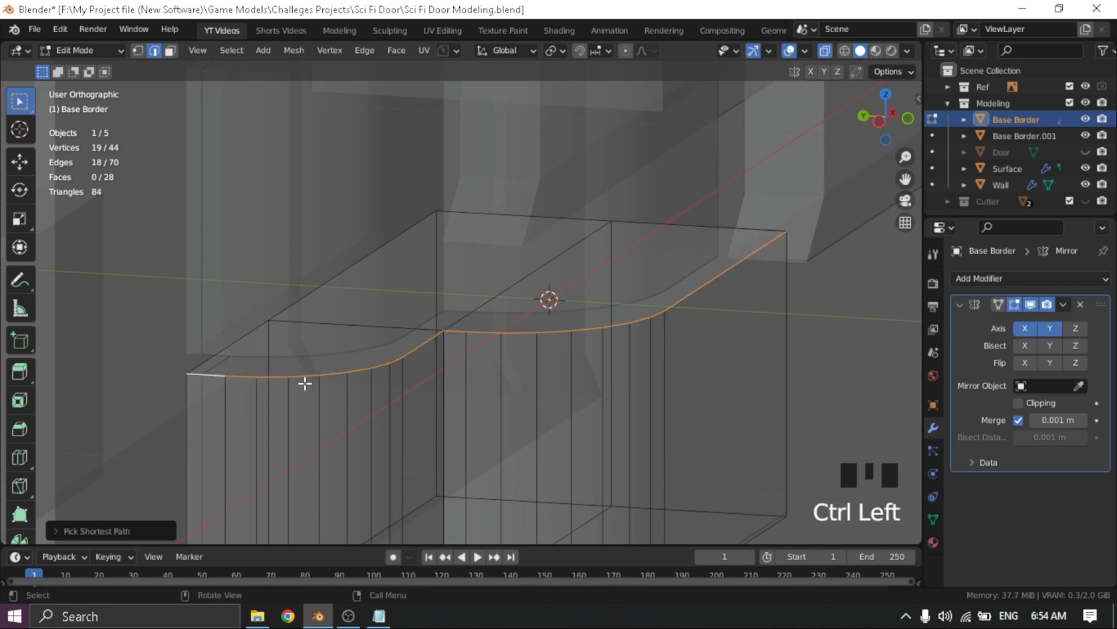
click(724, 274)
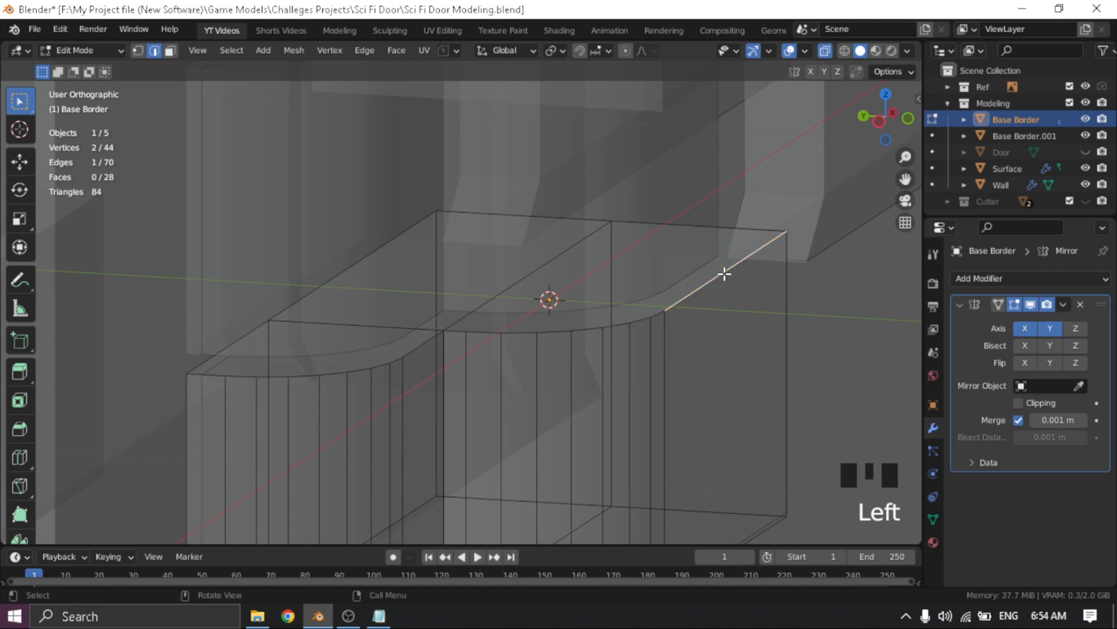
triple_click(724, 273)
triple_click(724, 274)
triple_click(724, 274)
double_click(724, 273)
double_click(724, 274)
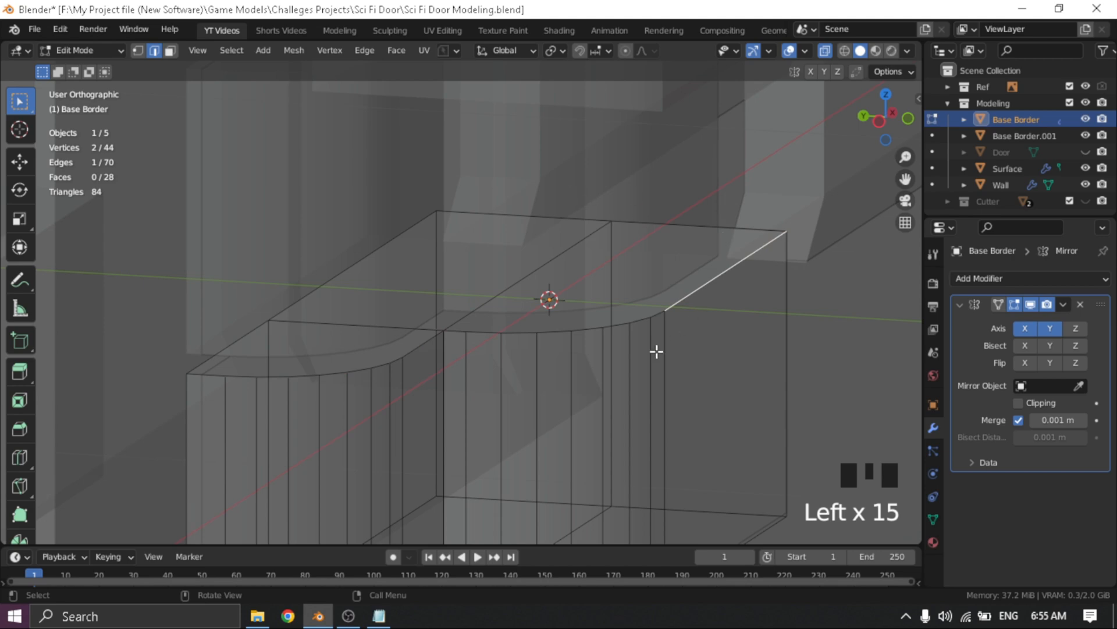
ctrl+click(210, 373)
middle_drag(533, 417, 503, 402)
key(alt+z)
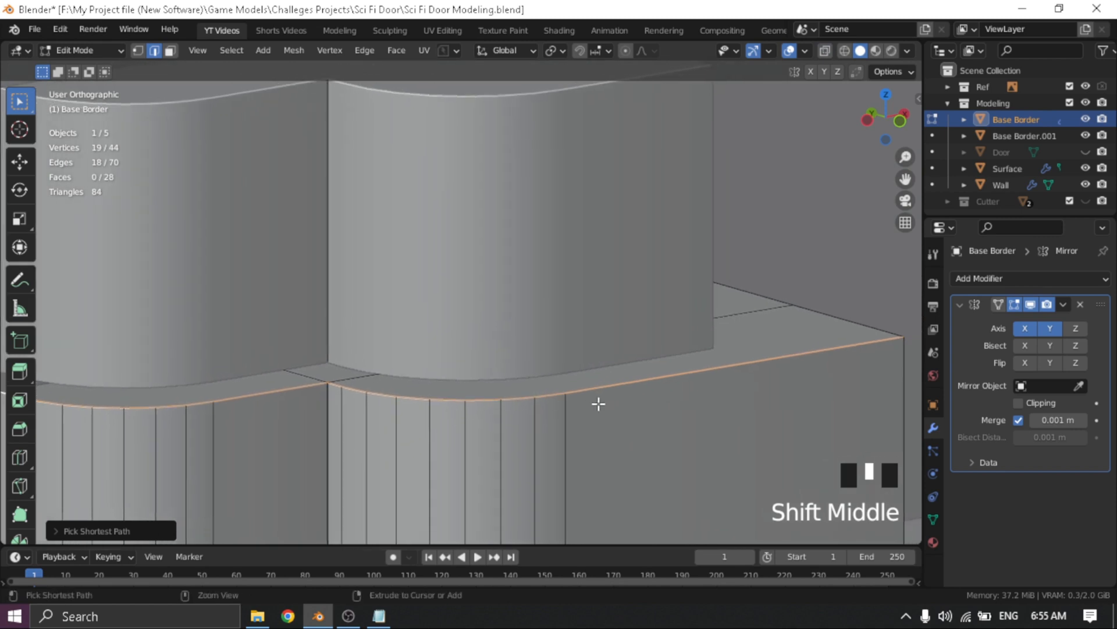
key(ctrl+b)
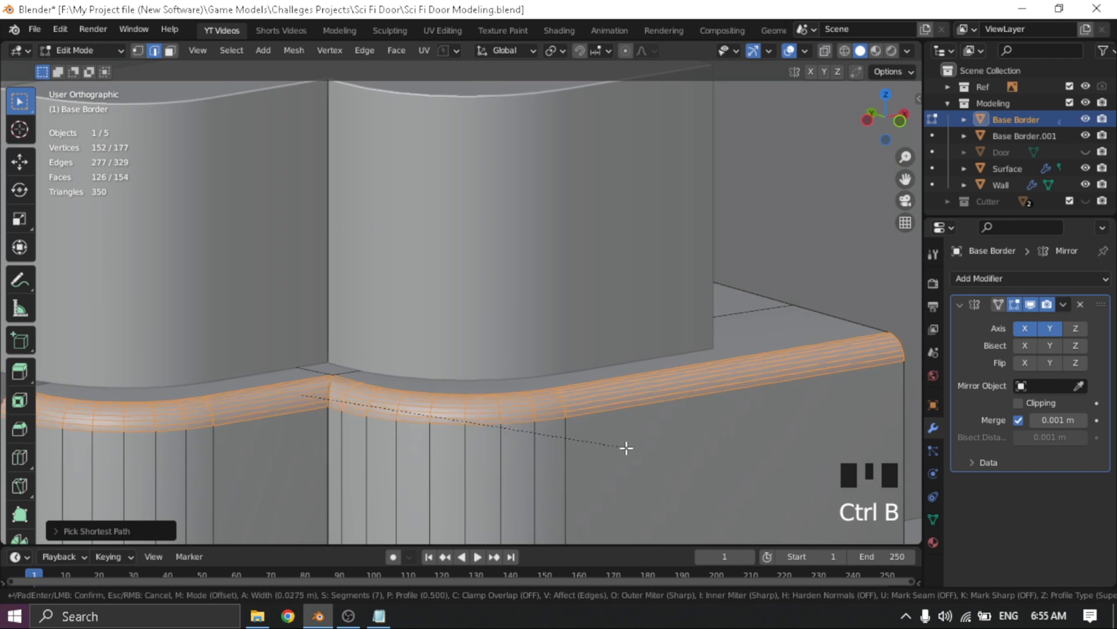
scroll(629, 448, down, 4)
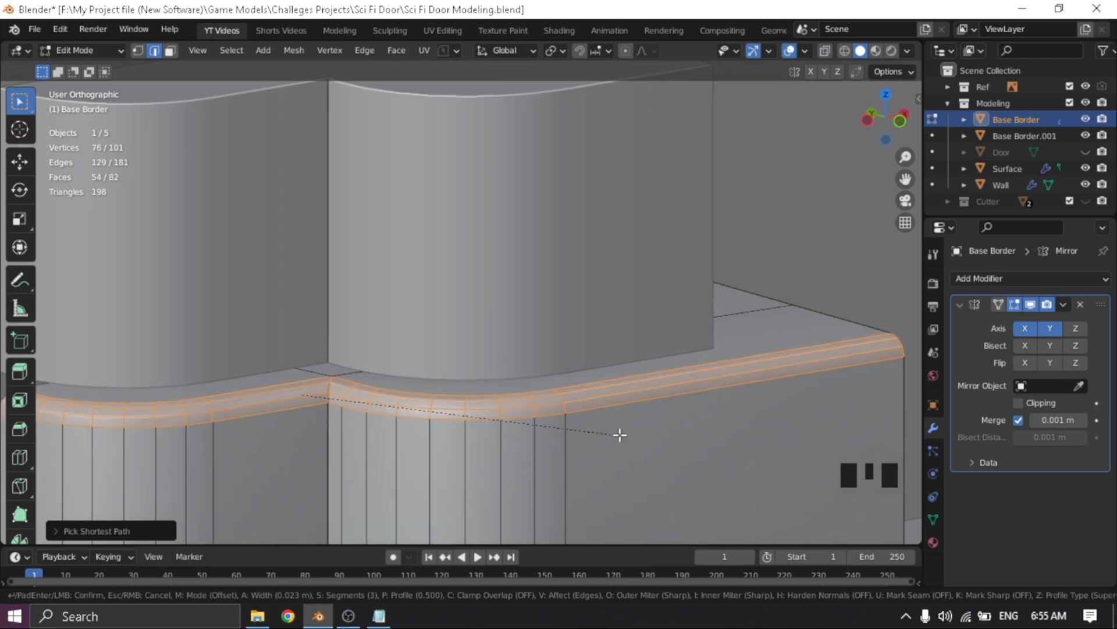
click(582, 420)
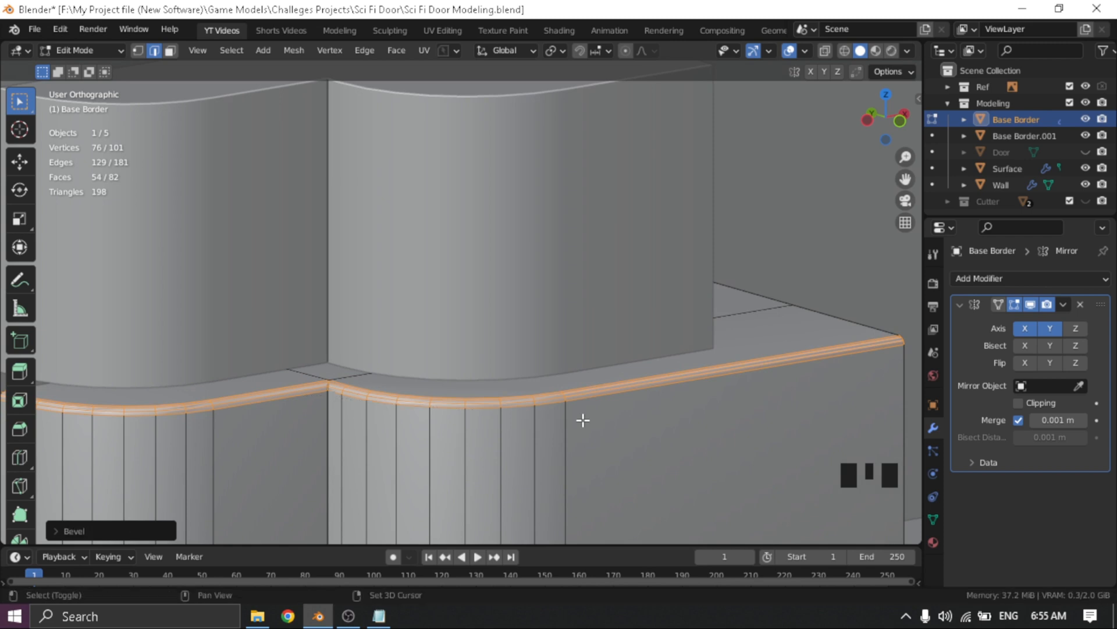
scroll(347, 434, up, 3)
shift+middle_drag(392, 407, 489, 223)
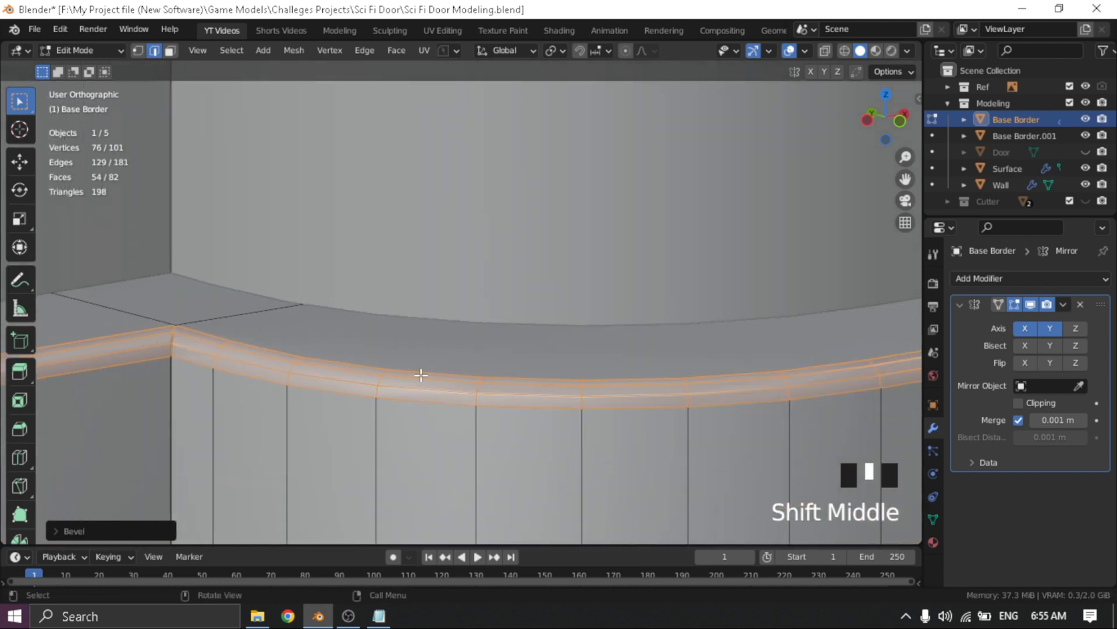
key(Tab)
Bevel the continuous front bottom edge of the duplicated border block narrowly, with 3 segments
middle_drag(429, 344, 509, 373)
click(526, 271)
scroll(523, 272, down, 5)
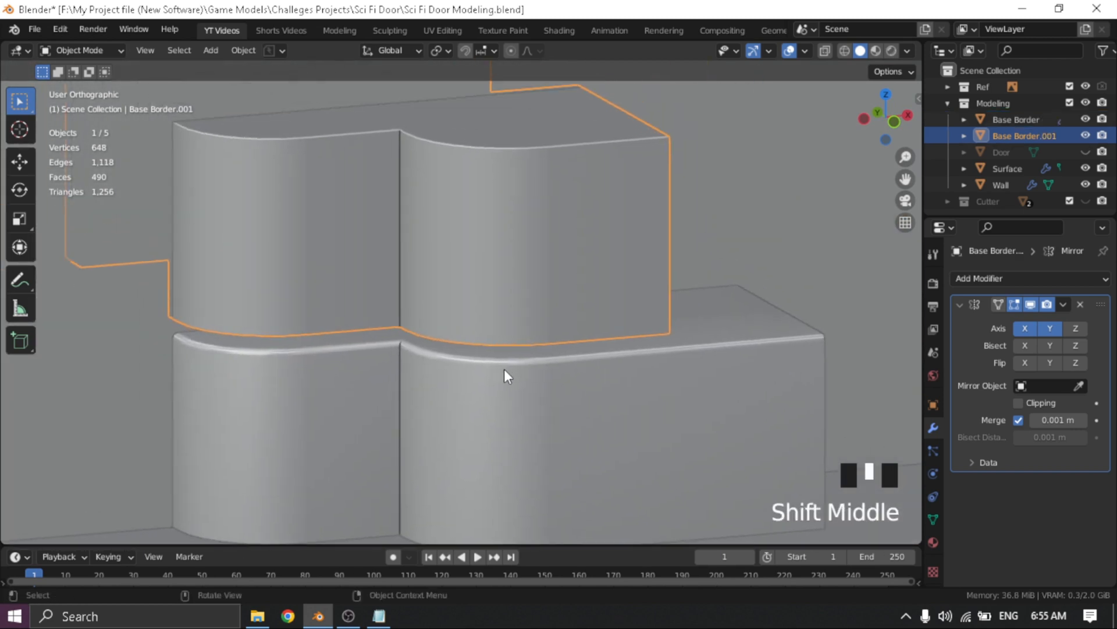
key(Tab)
click(499, 453)
scroll(489, 357, up, 4)
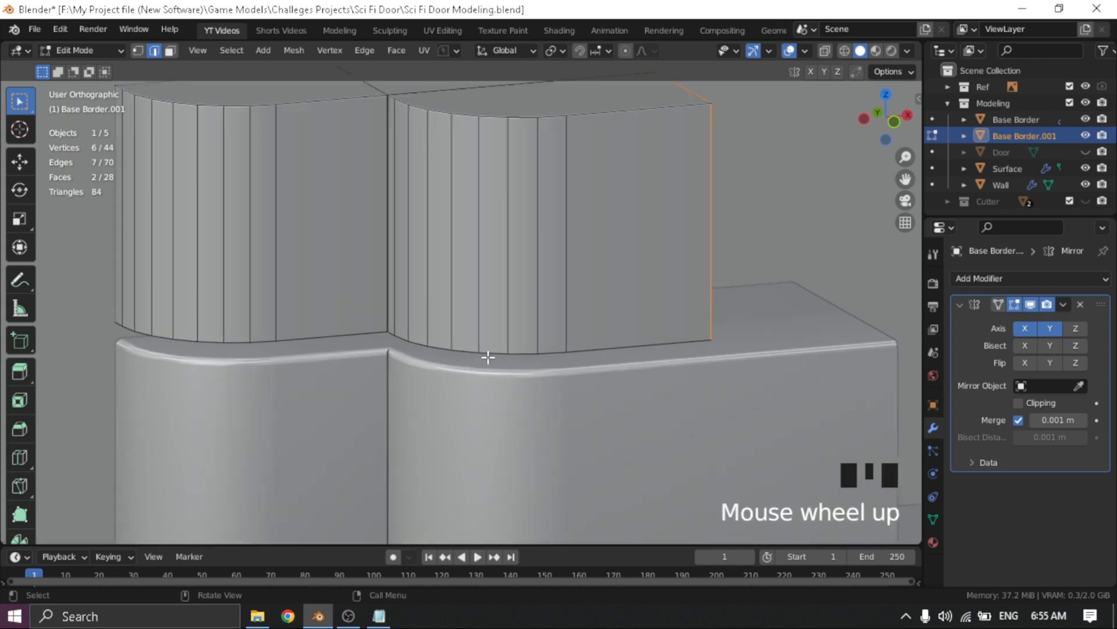
click(686, 394)
scroll(416, 390, down, 1)
middle_drag(445, 389, 328, 382)
ctrl+click(302, 374)
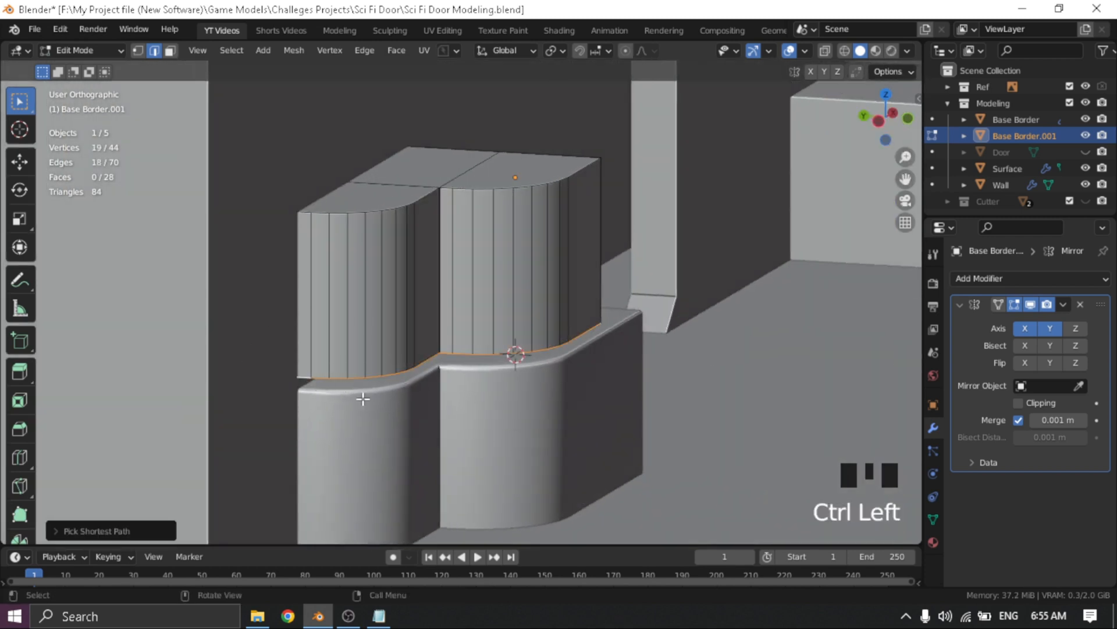
key(alt+z)
key(alt+z)
scroll(587, 364, up, 5)
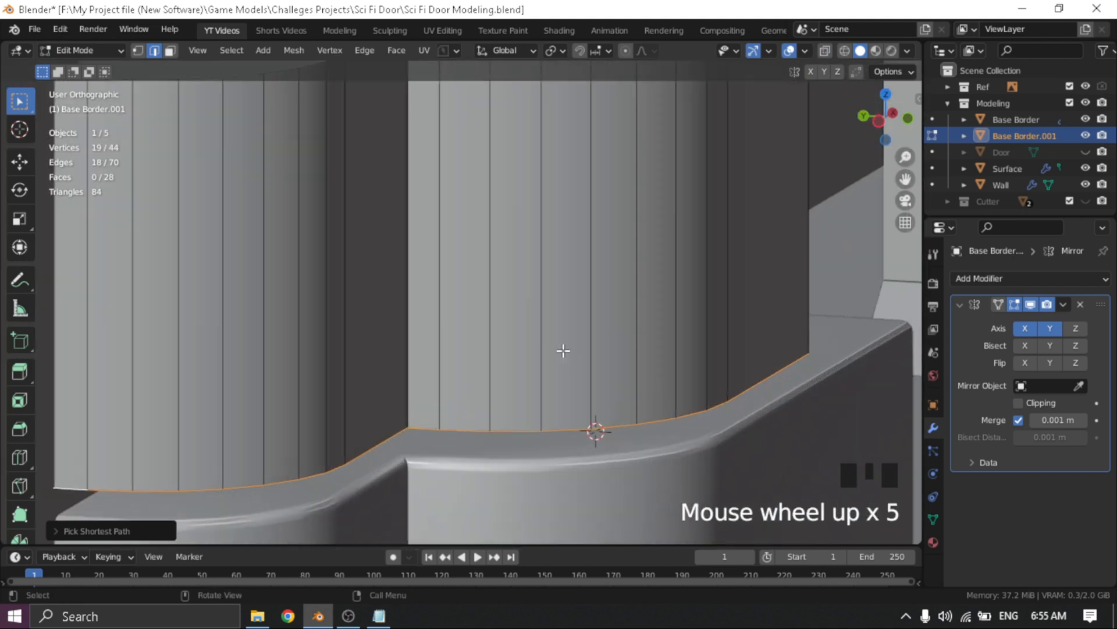
middle_drag(587, 364, 569, 399)
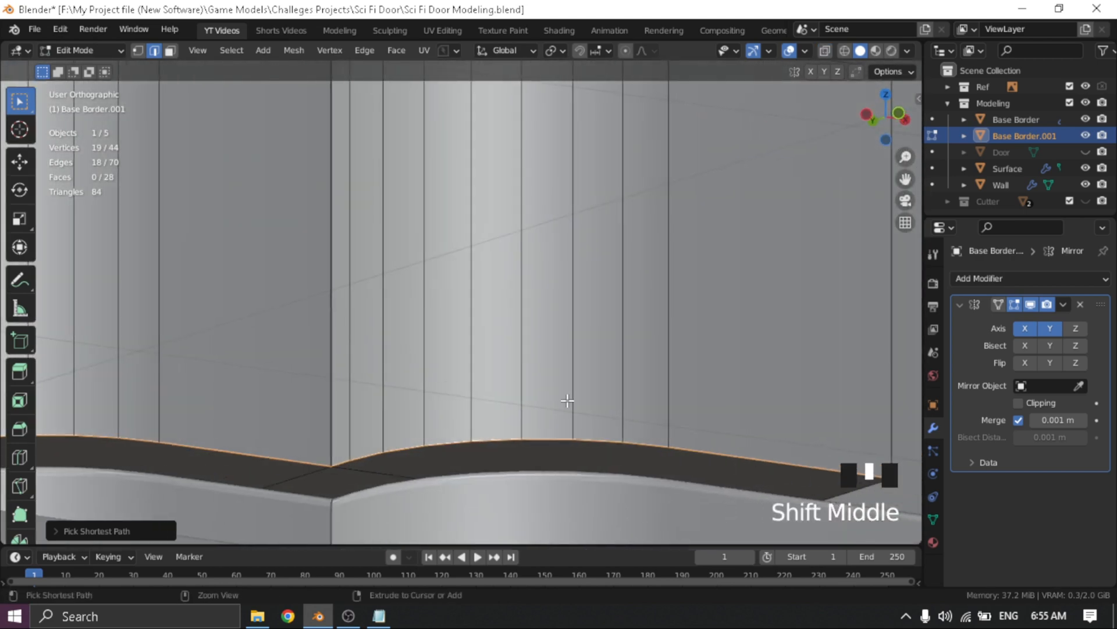
key(ctrl+b)
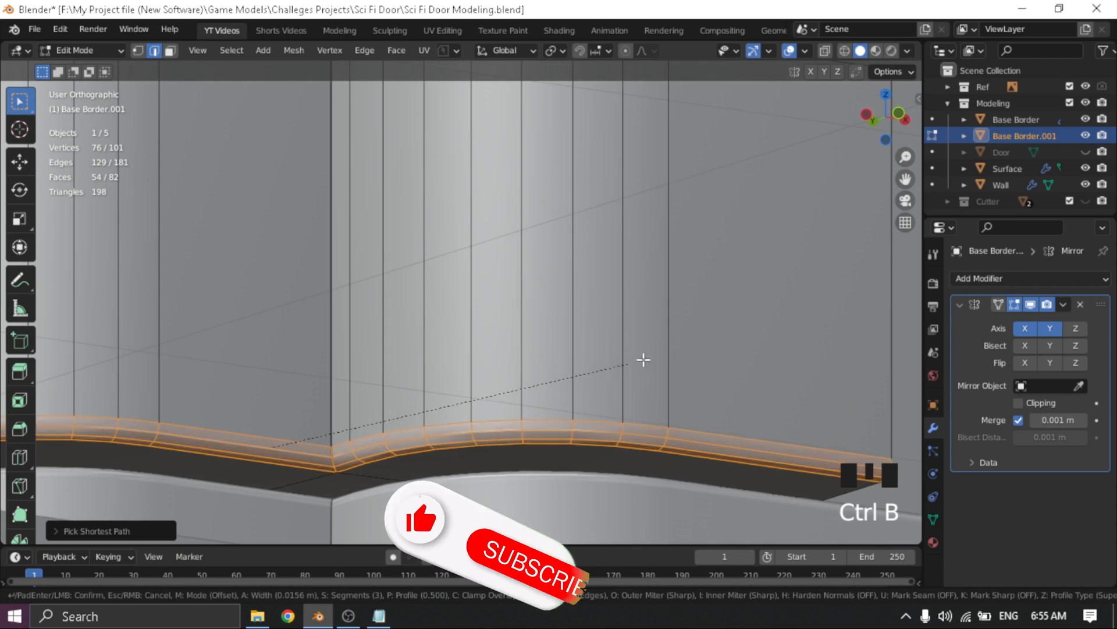
click(601, 371)
key(Tab)
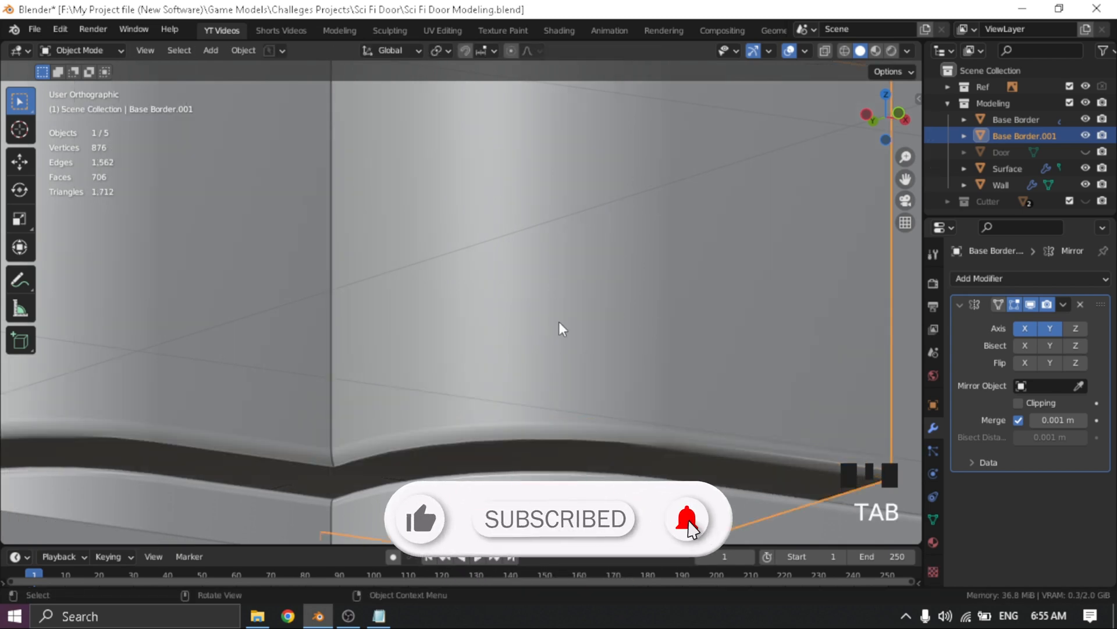
Lower the duplicated border block along the Z axis until its bottom meets the top of the original Base Border
scroll(473, 379, down, 5)
middle_drag(473, 379, 553, 404)
key(grave)
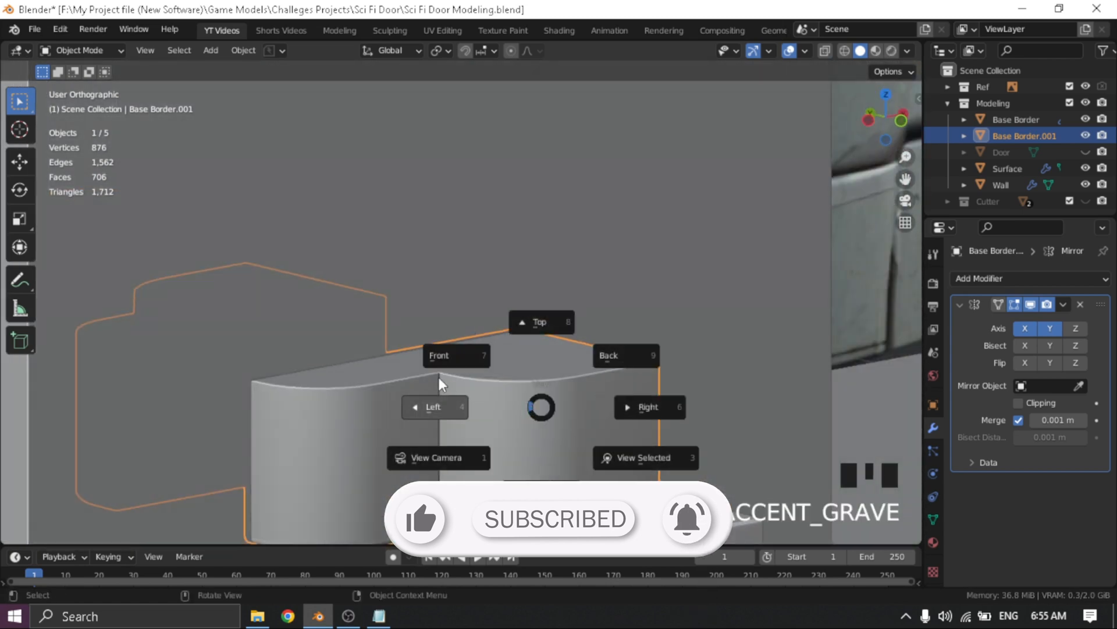
key(grave)
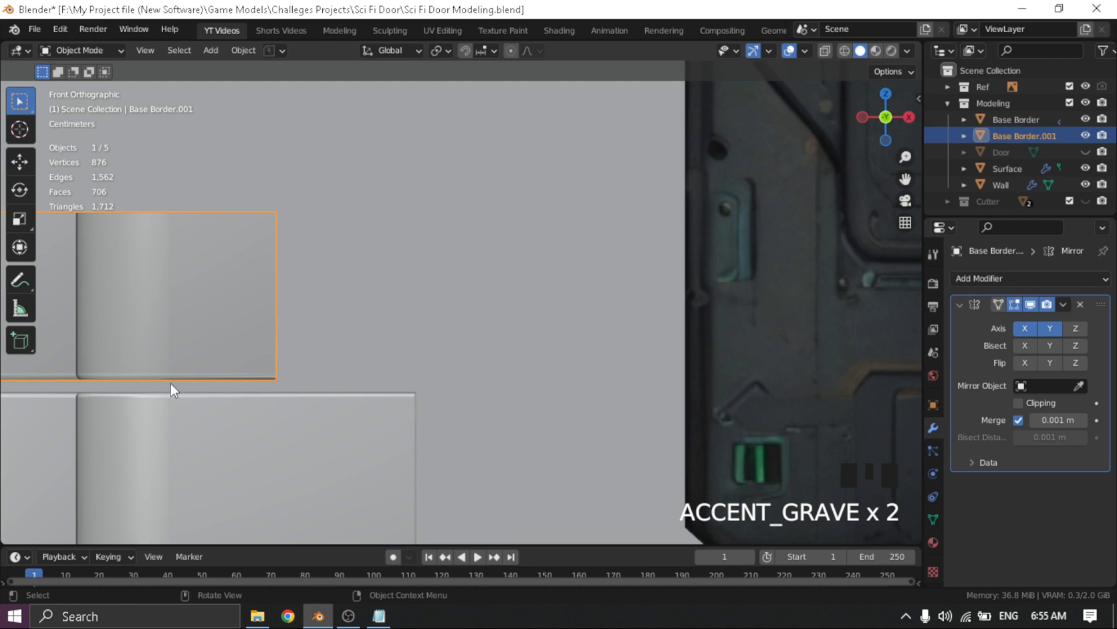
shift+middle_drag(170, 382, 490, 343)
scroll(525, 340, up, 4)
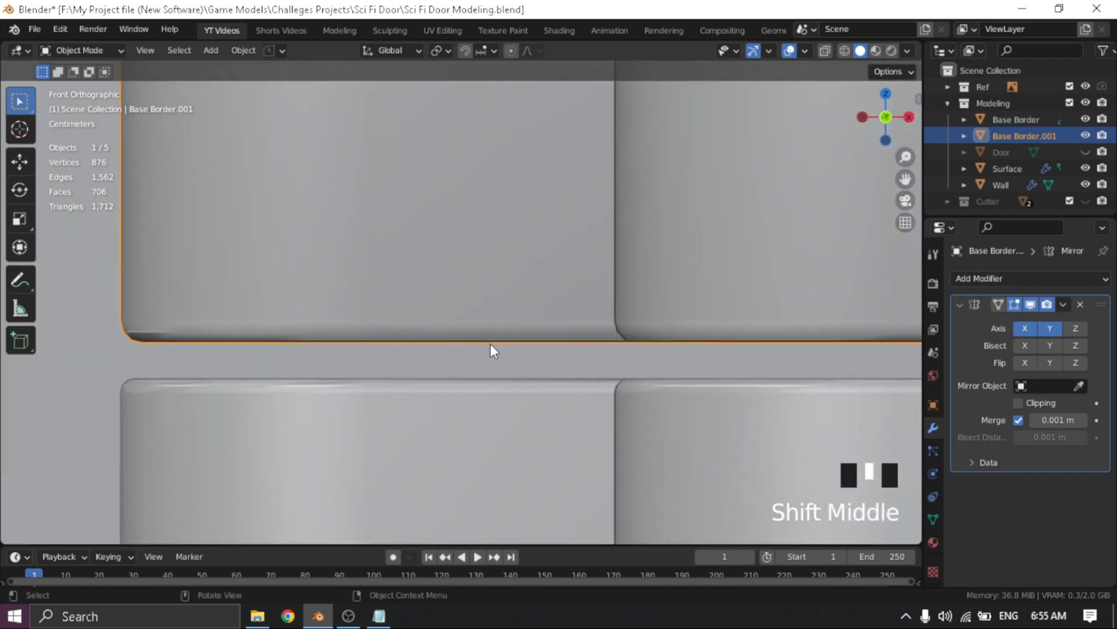
key(g)
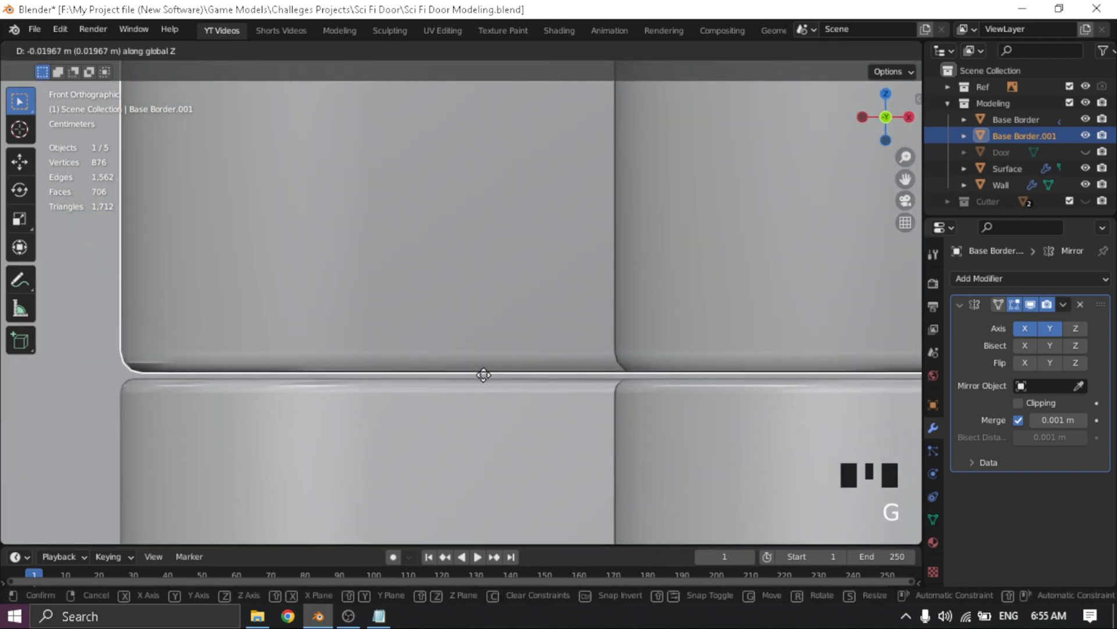
click(458, 451)
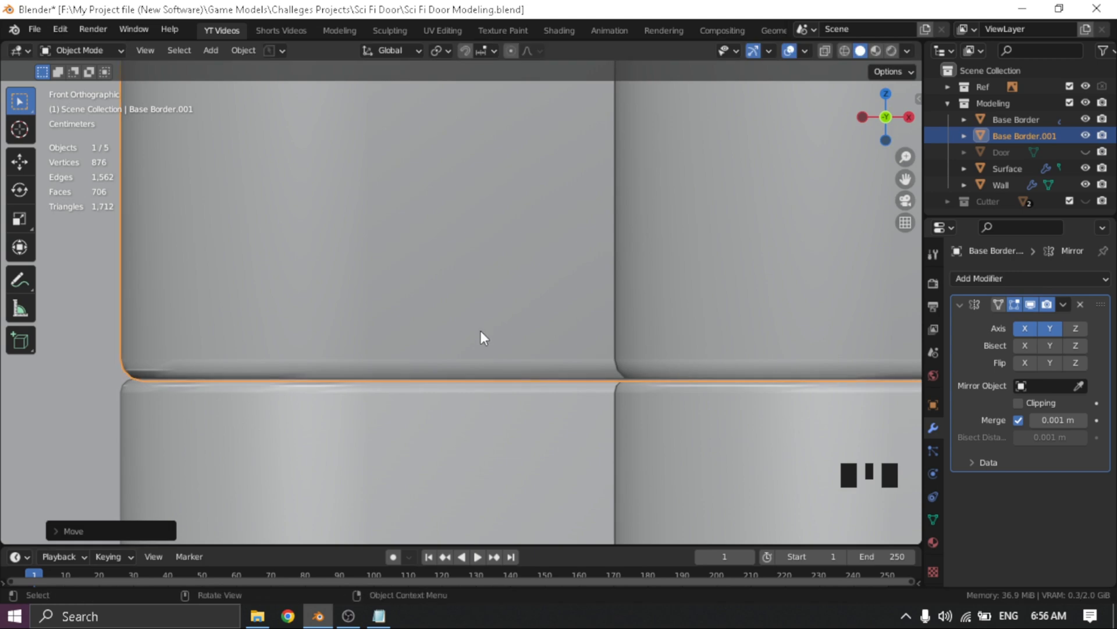
Examine the stacked border blocks on both sides of the doorway from several angles and from the front
scroll(495, 314, down, 10)
click(373, 388)
middle_drag(373, 389, 605, 414)
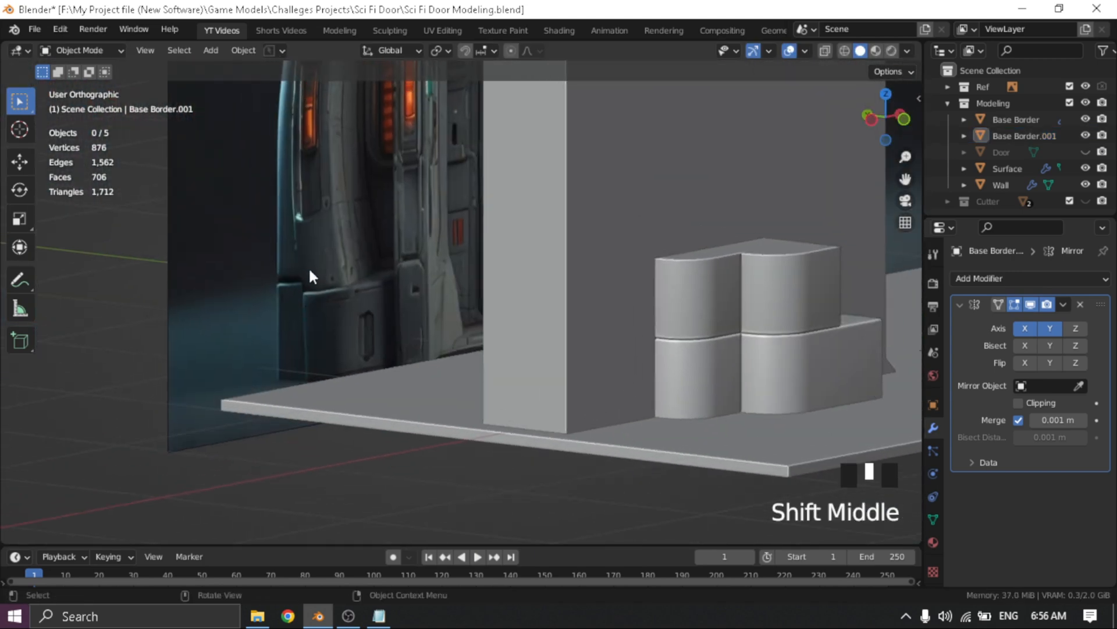
shift+middle_drag(781, 360, 548, 418)
middle_drag(632, 387, 504, 390)
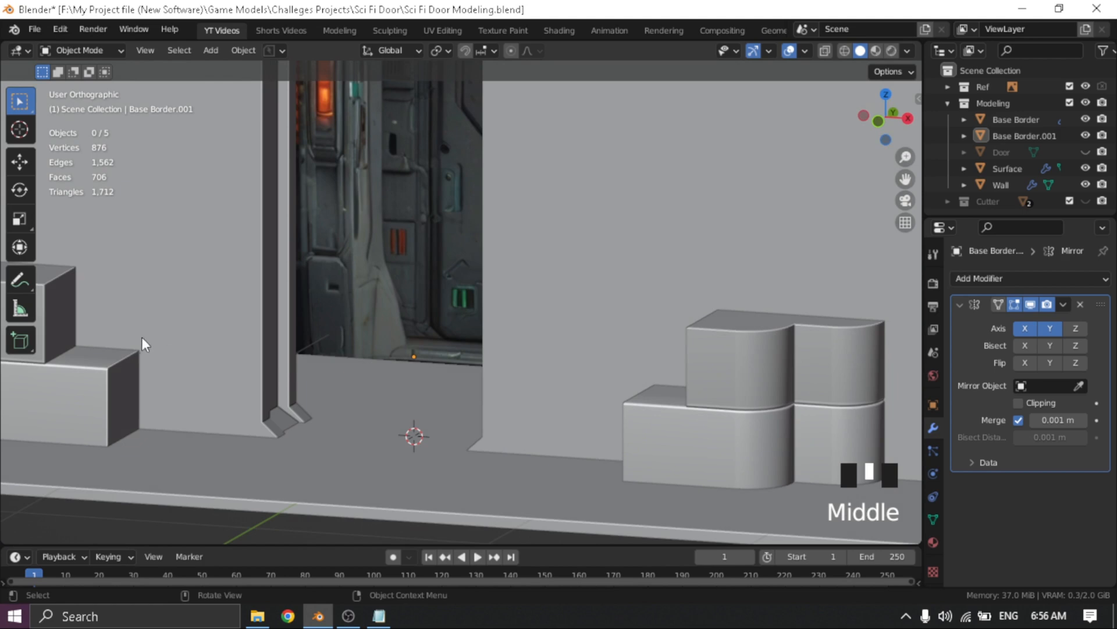
scroll(166, 336, down, 3)
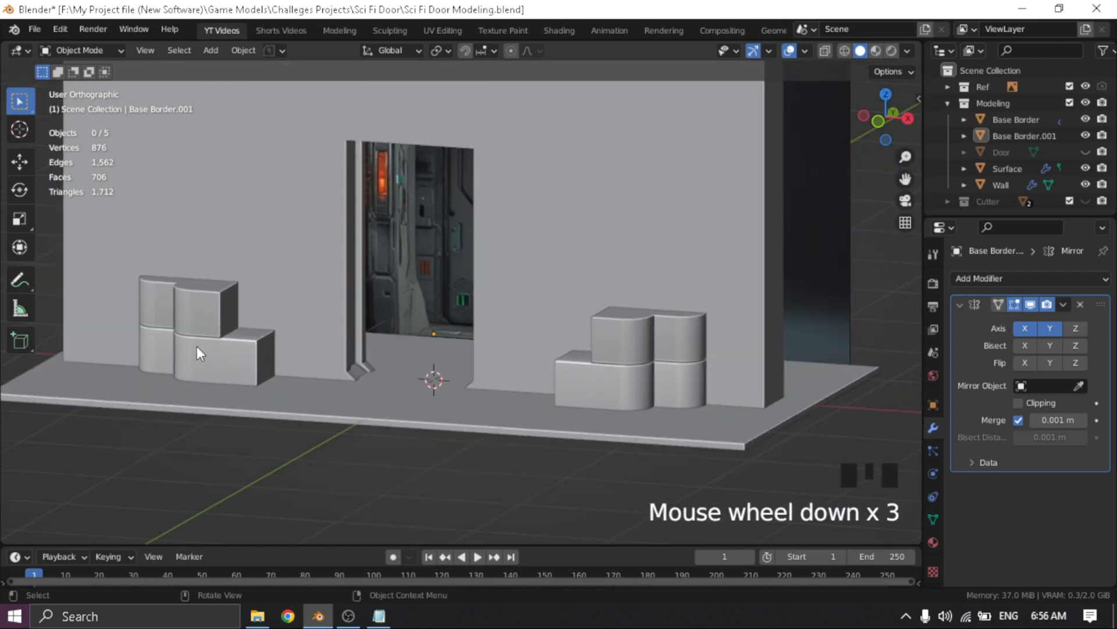
shift+middle_drag(181, 369, 190, 303)
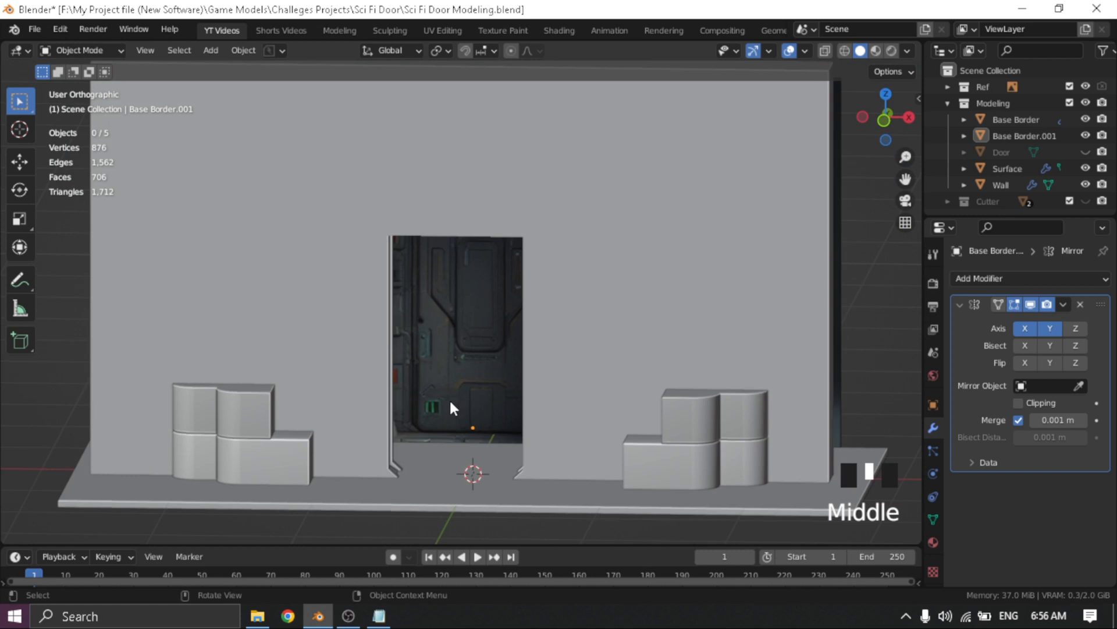
scroll(449, 406, down, 1)
middle_drag(379, 406, 405, 401)
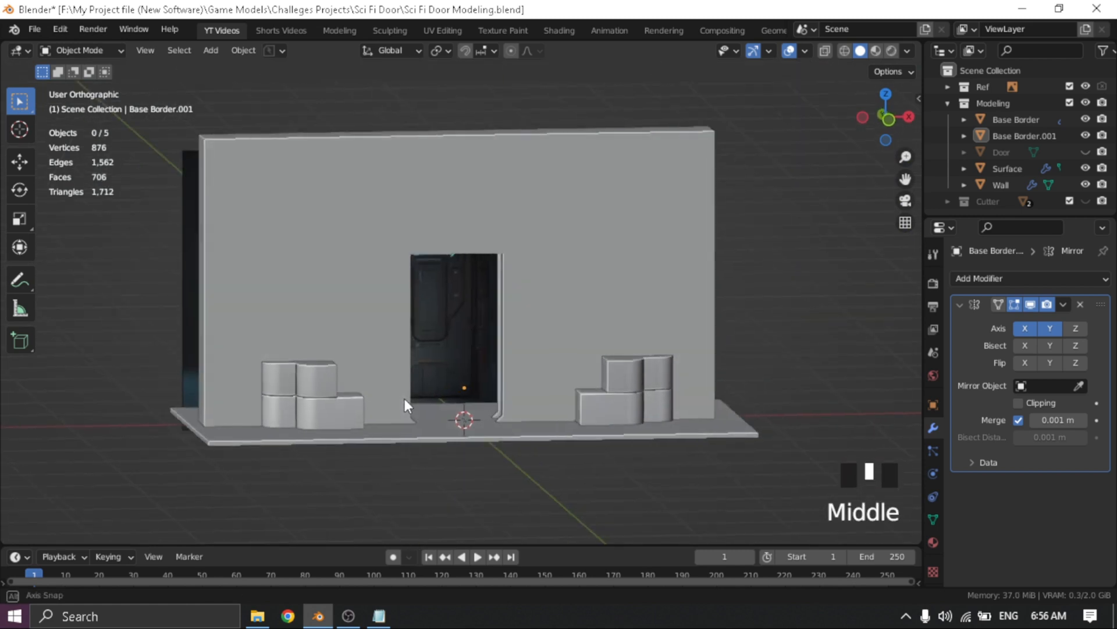
key(grave)
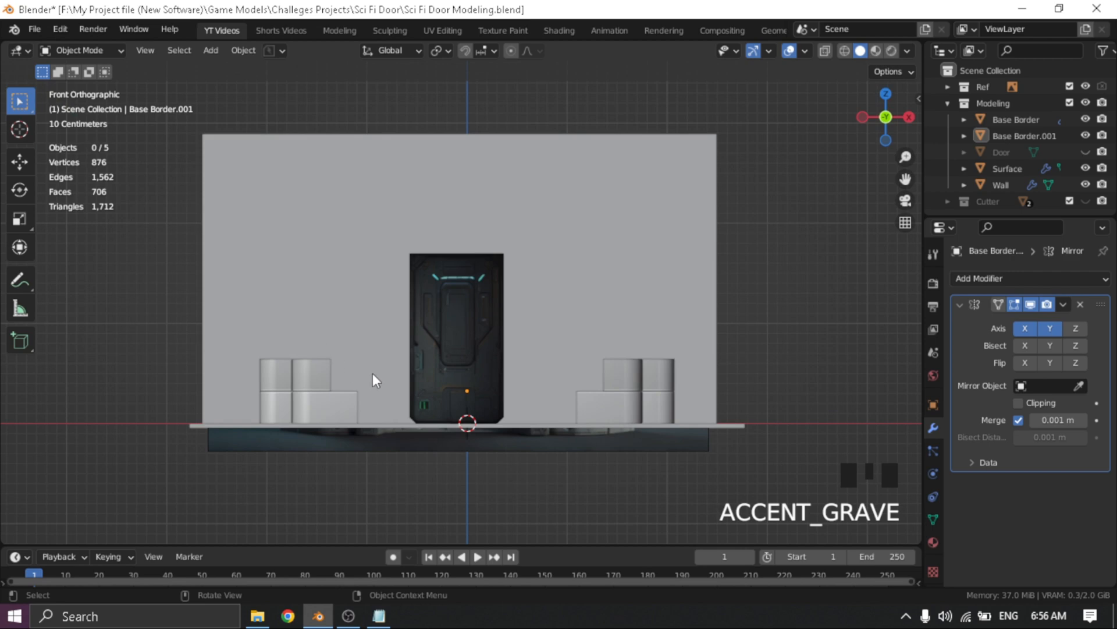
shift+middle_drag(371, 376, 412, 351)
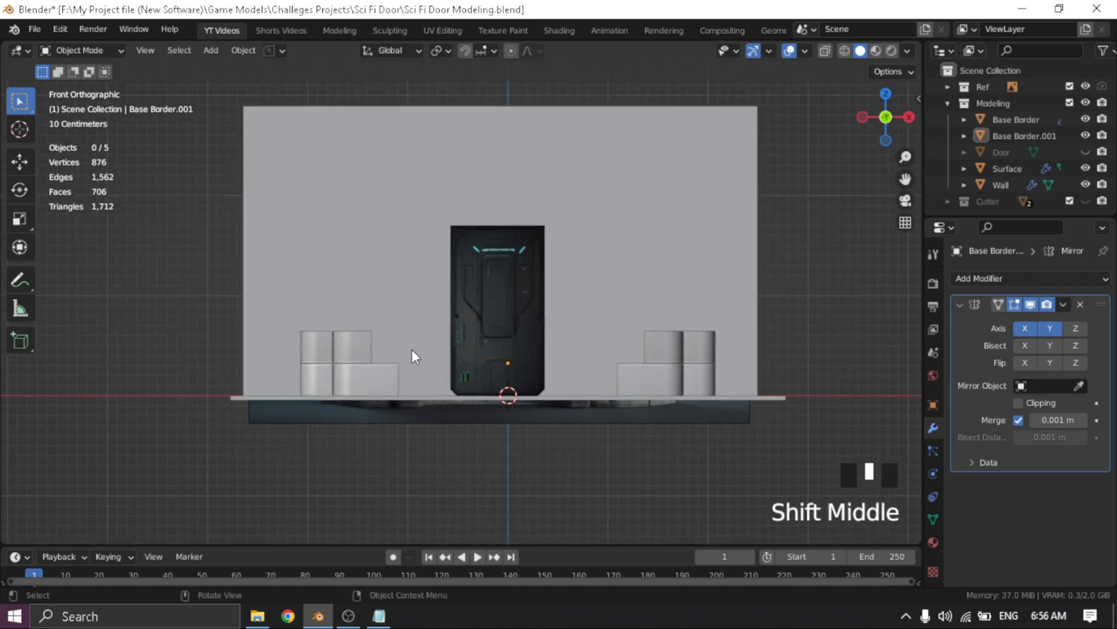
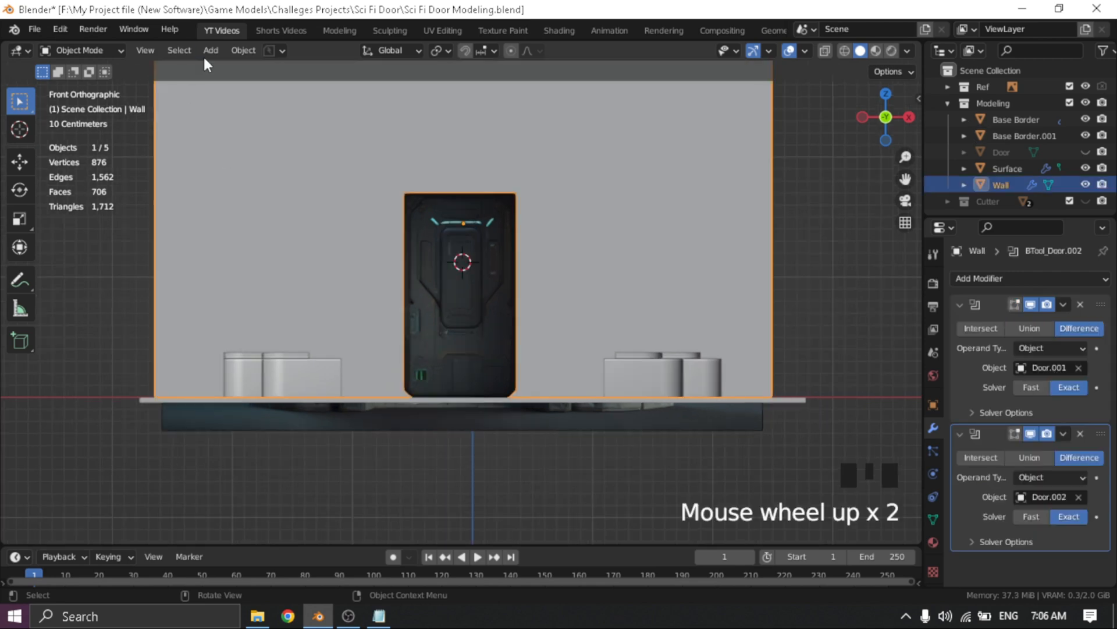
Add a mesh plane at the 3D cursor in front of the reference door
click(204, 54)
mouse_move(252, 86)
mouse_move(306, 69)
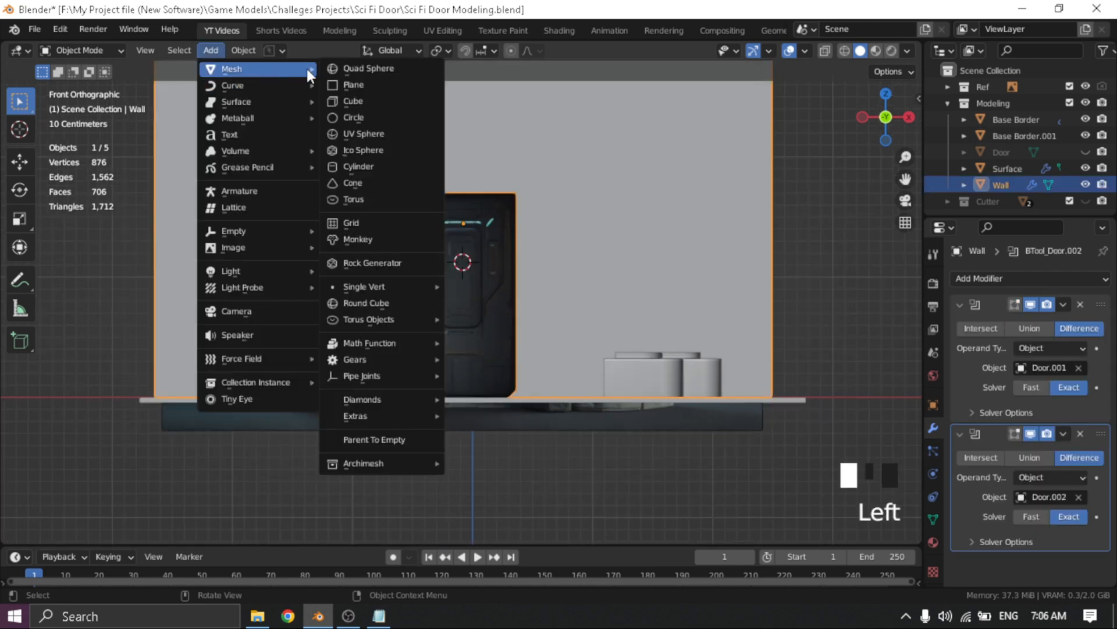
click(382, 86)
middle_drag(431, 359, 374, 349)
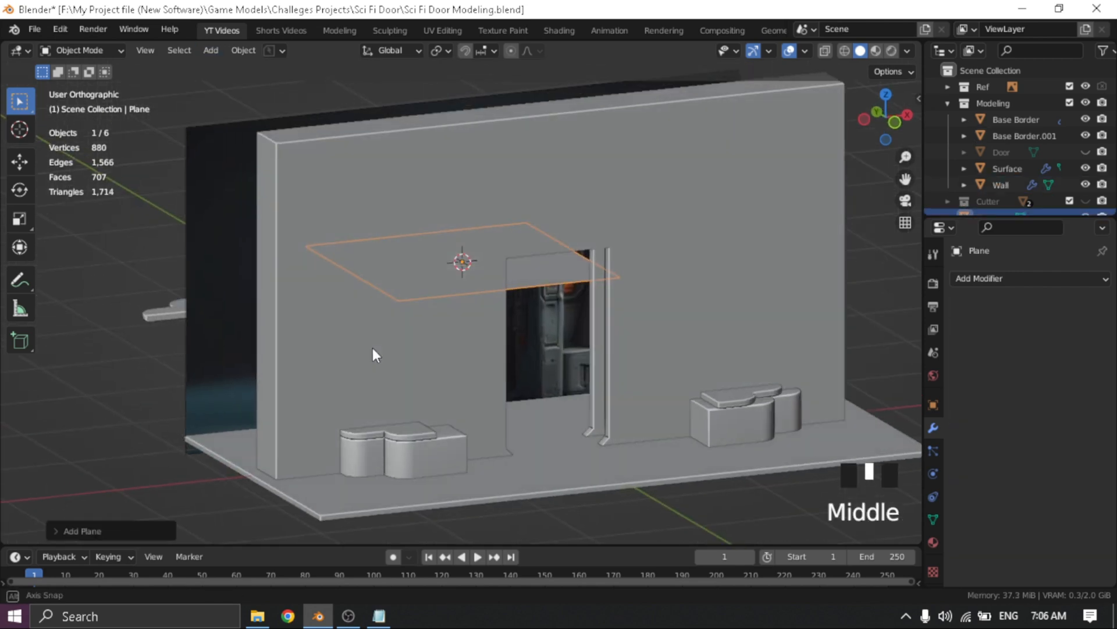
Lower the plane along the Z axis to the bottom of the reference door's central panel and snap the 3D cursor to it
key(grave)
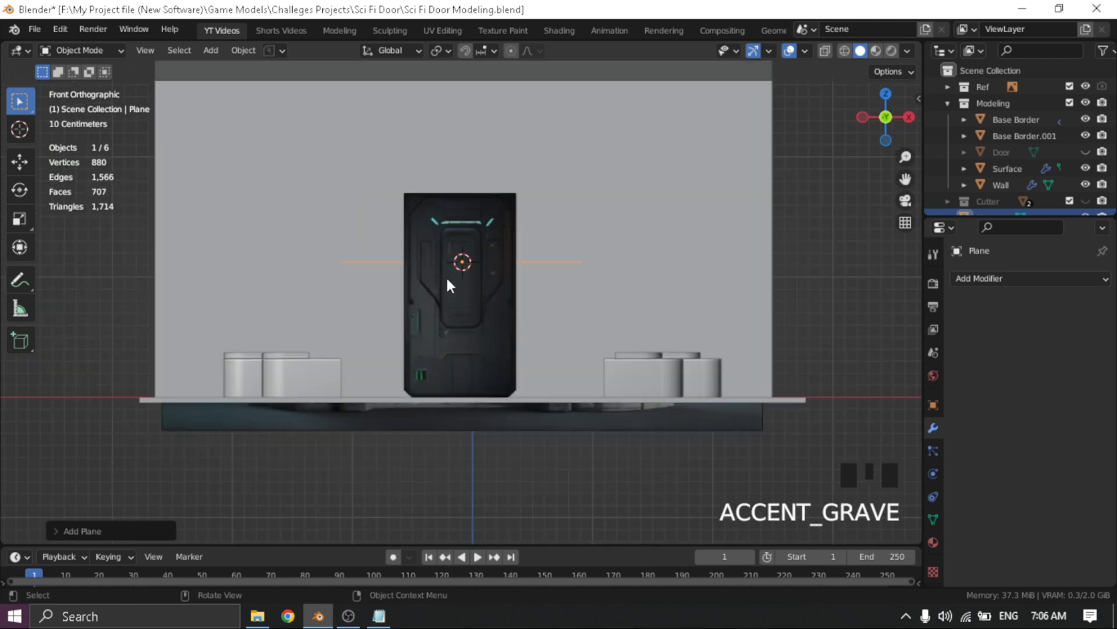
key(g)
key(z)
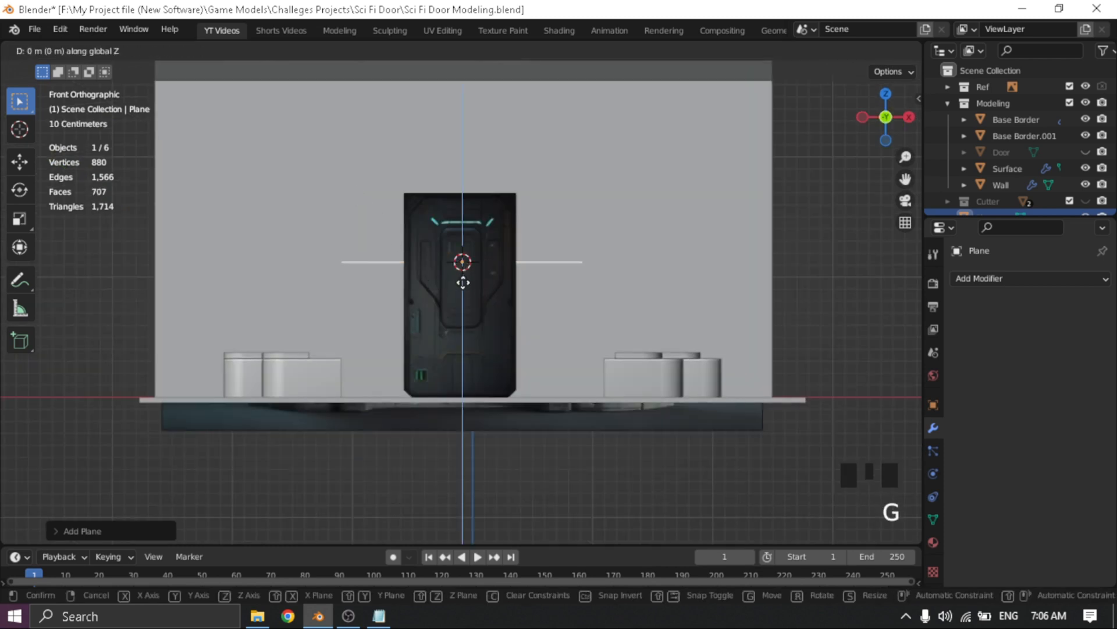
click(463, 440)
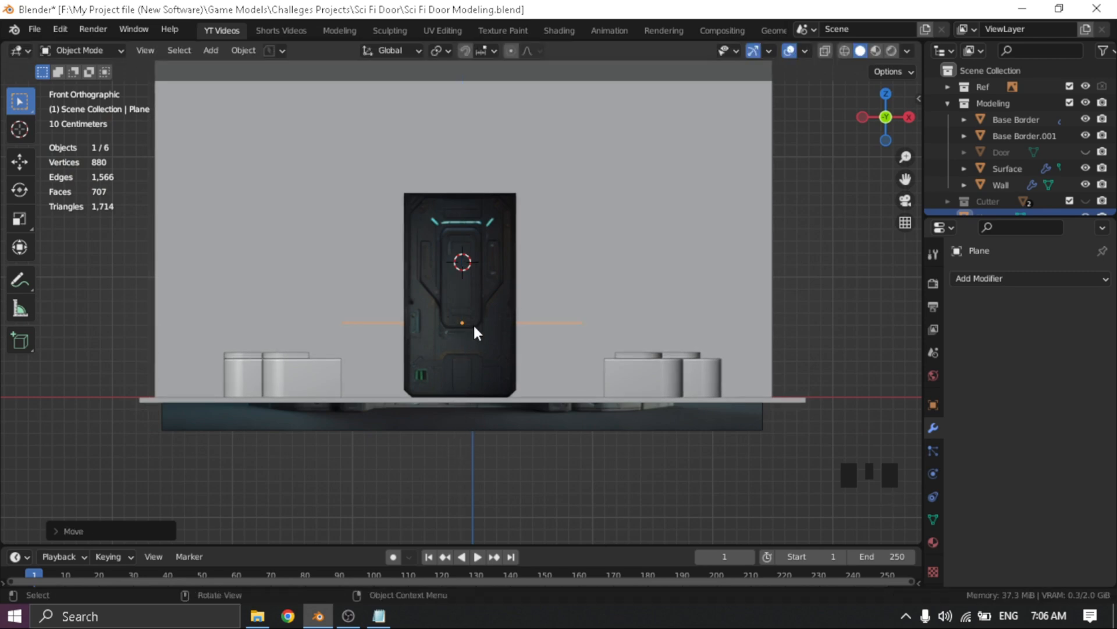
key(g)
click(473, 363)
key(shift+s)
click(371, 318)
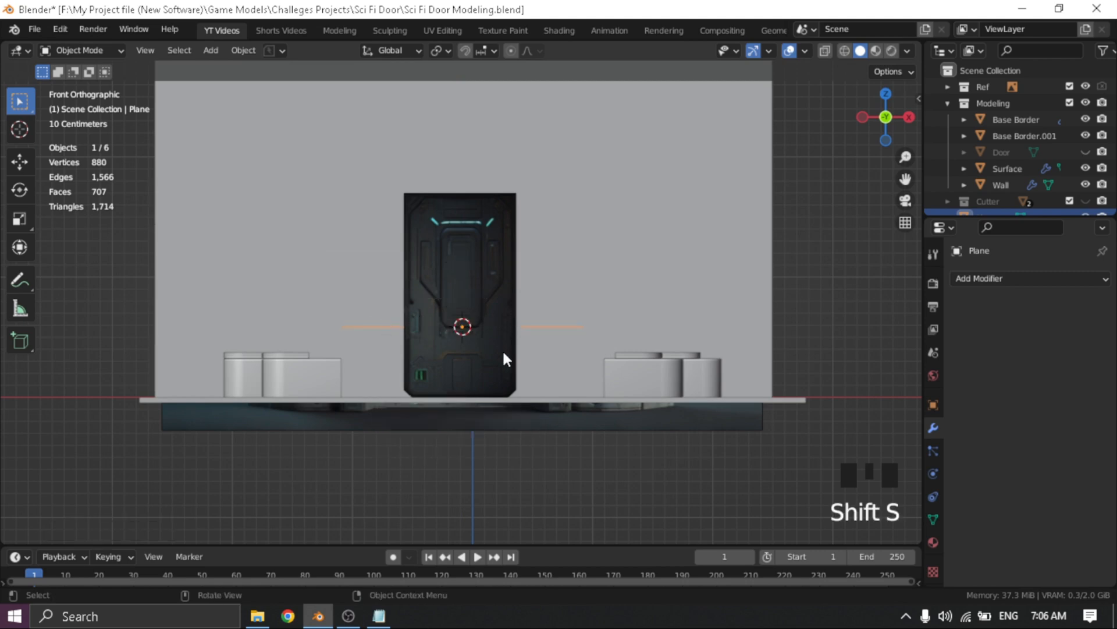
Set the origin of the upper border block to the 3D cursor
click(304, 355)
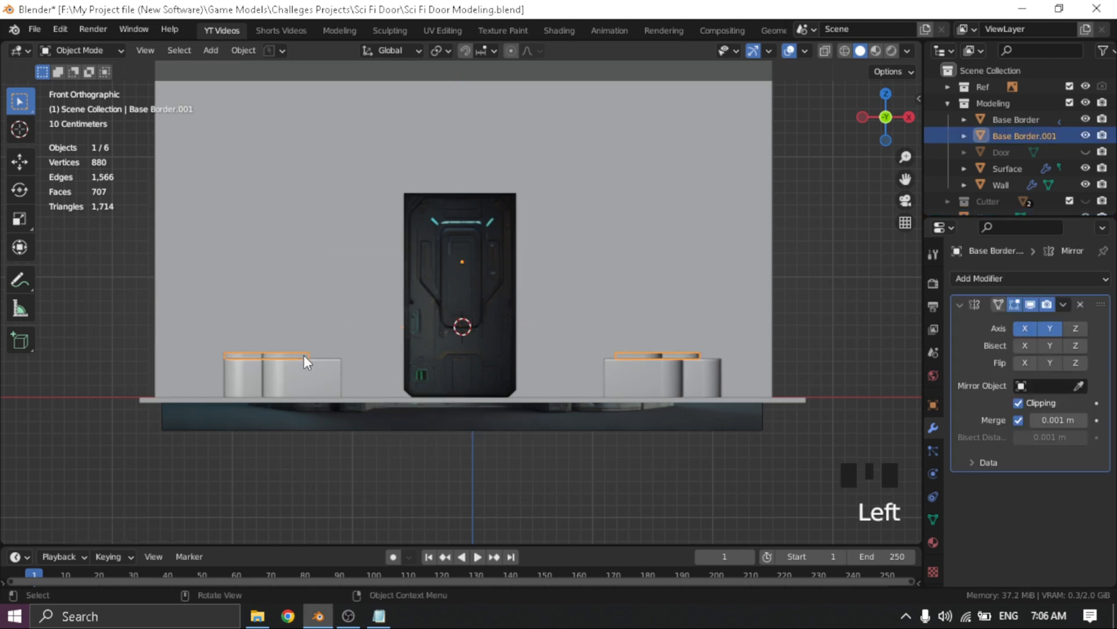
click(243, 50)
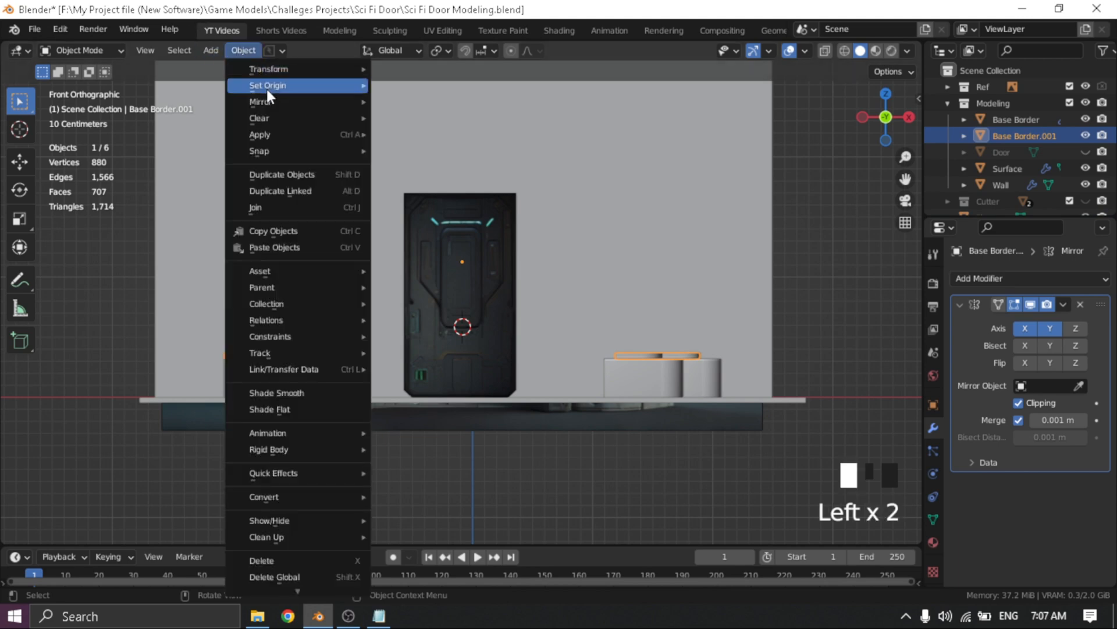
mouse_move(266, 89)
click(443, 120)
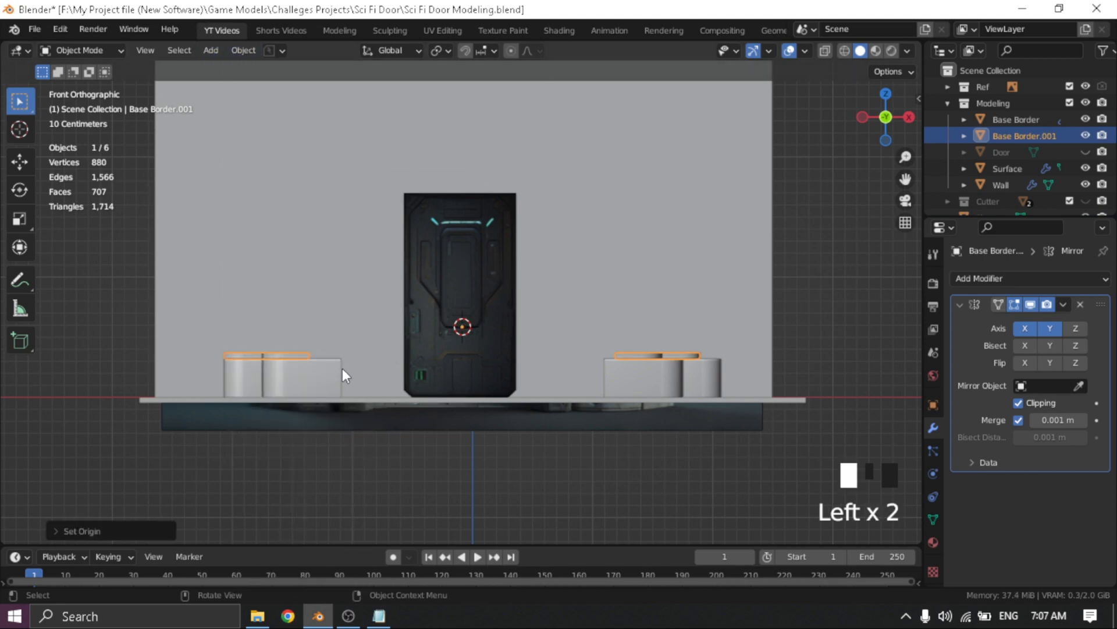
Spin the upper border's selected top faces about a quarter turn around the 3D cursor on the Y axis, with 12 steps
key(Tab)
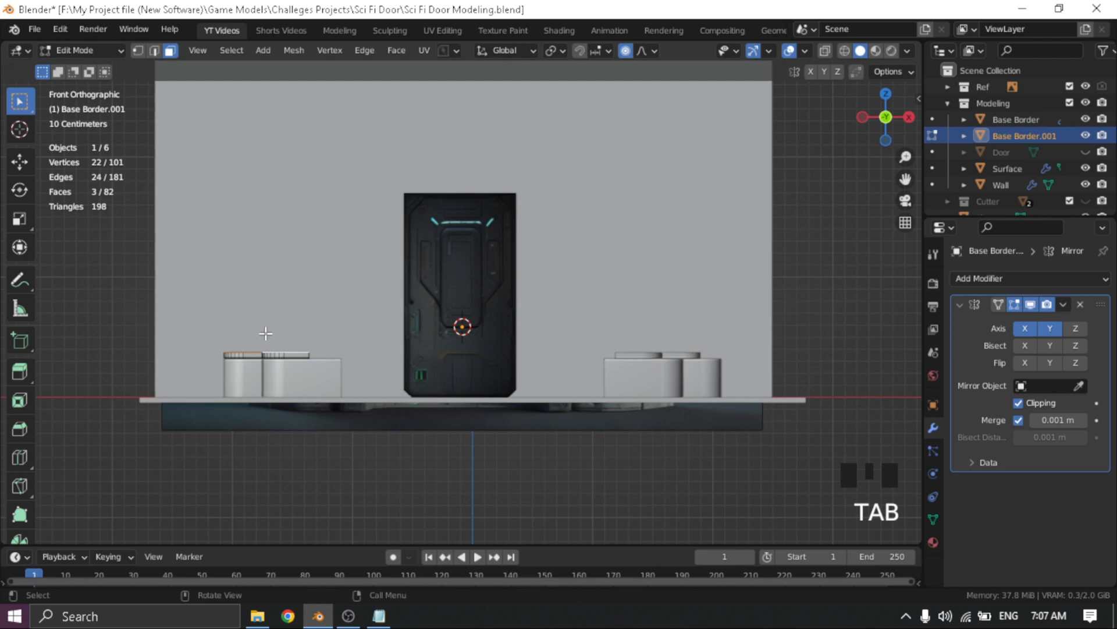
scroll(22, 482, down, 5)
click(19, 381)
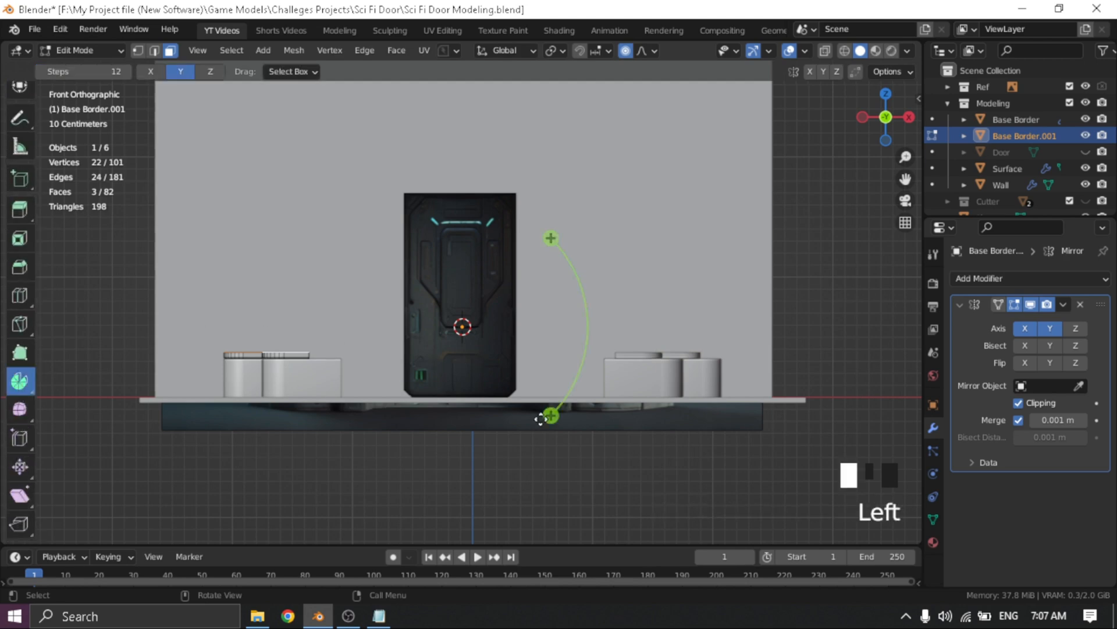
scroll(540, 418, down, 2)
drag(549, 233, 653, 506)
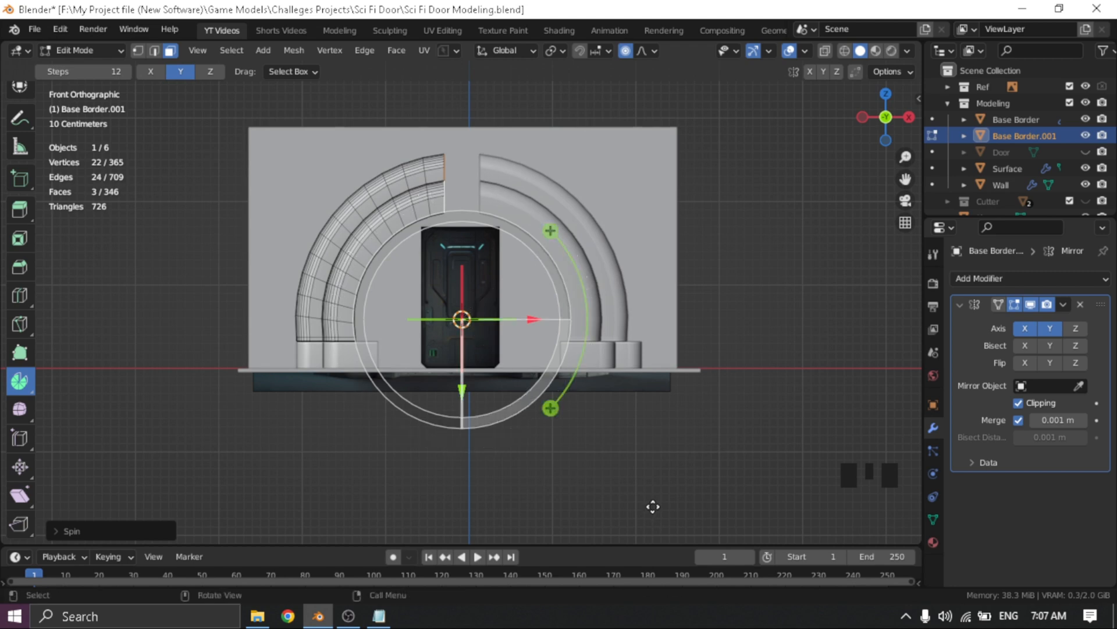
key(Tab)
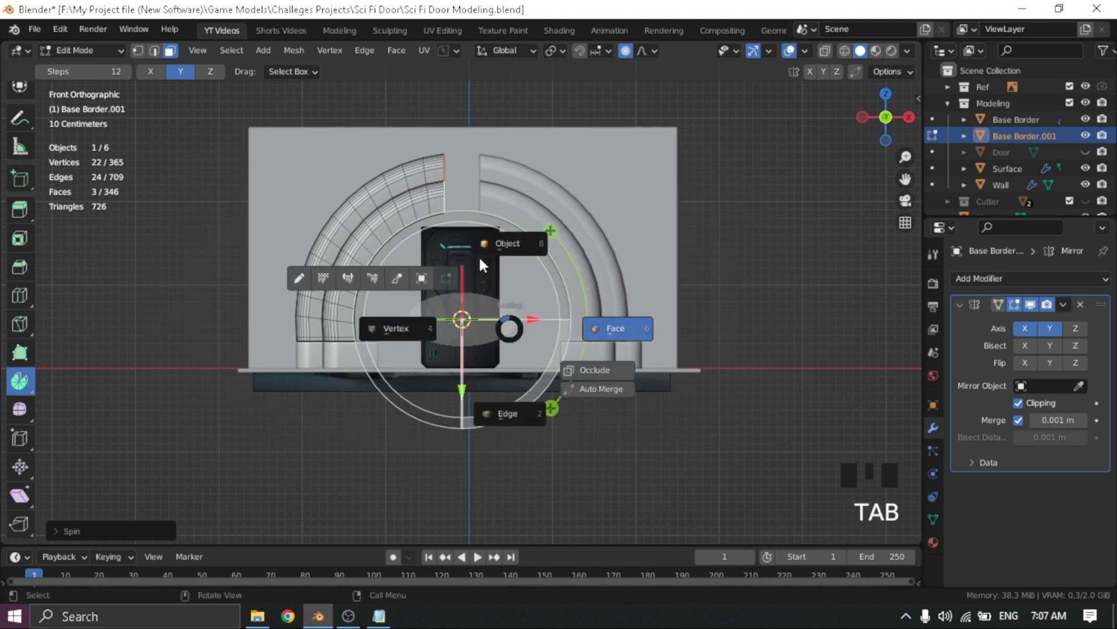
click(502, 232)
Examine the mirrored arch from several angles, comparing its alignment with the helper plane, the wall and the base blocks
middle_drag(473, 248, 588, 320)
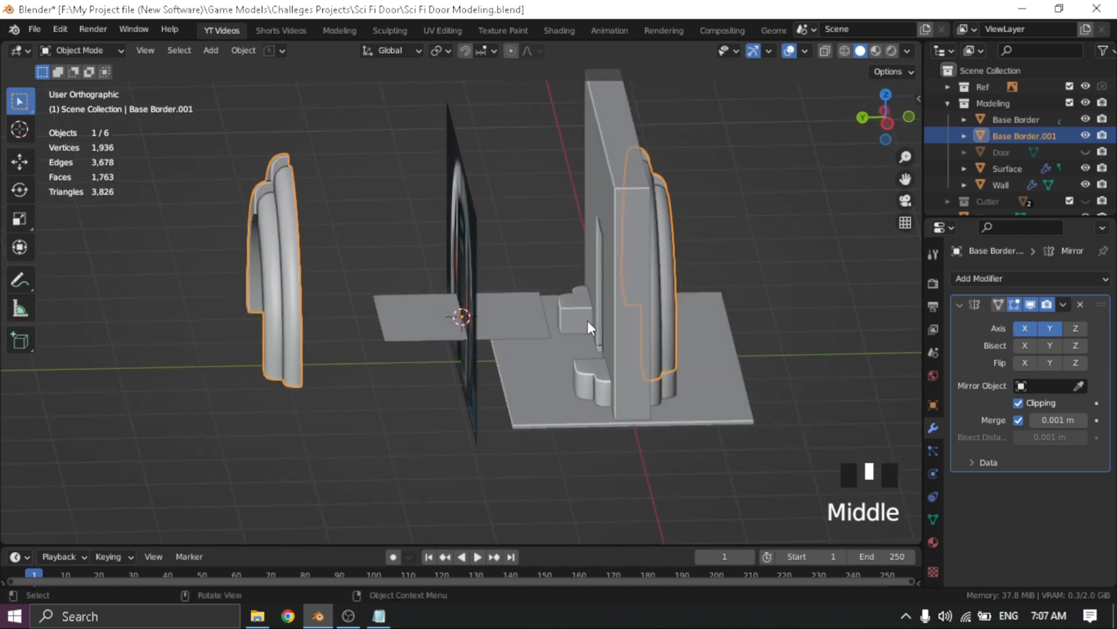
click(411, 331)
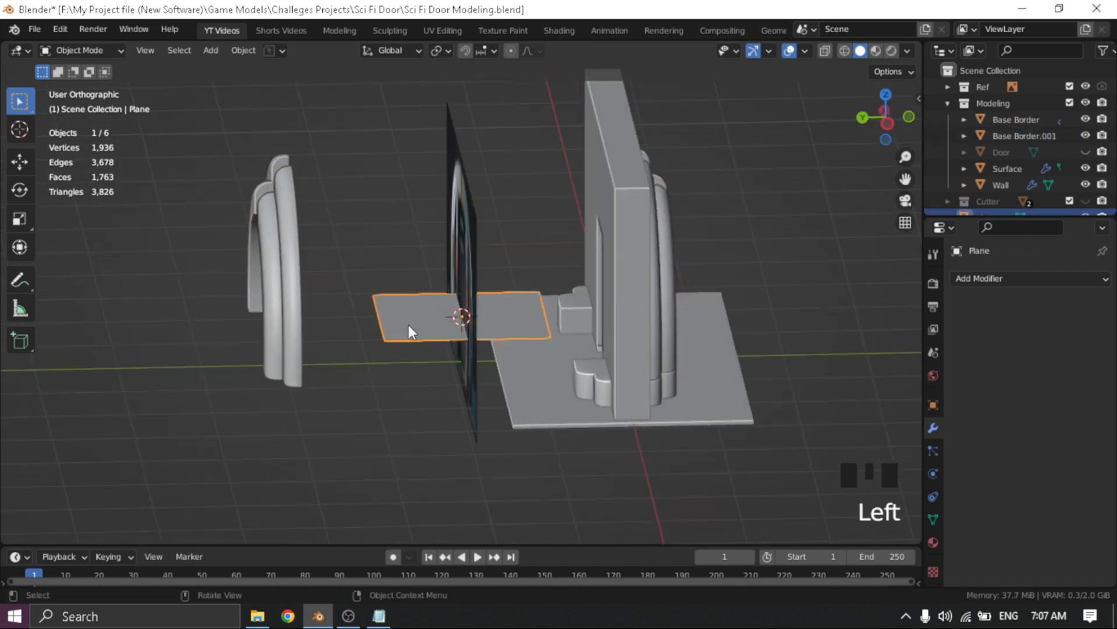
middle_drag(623, 414, 519, 455)
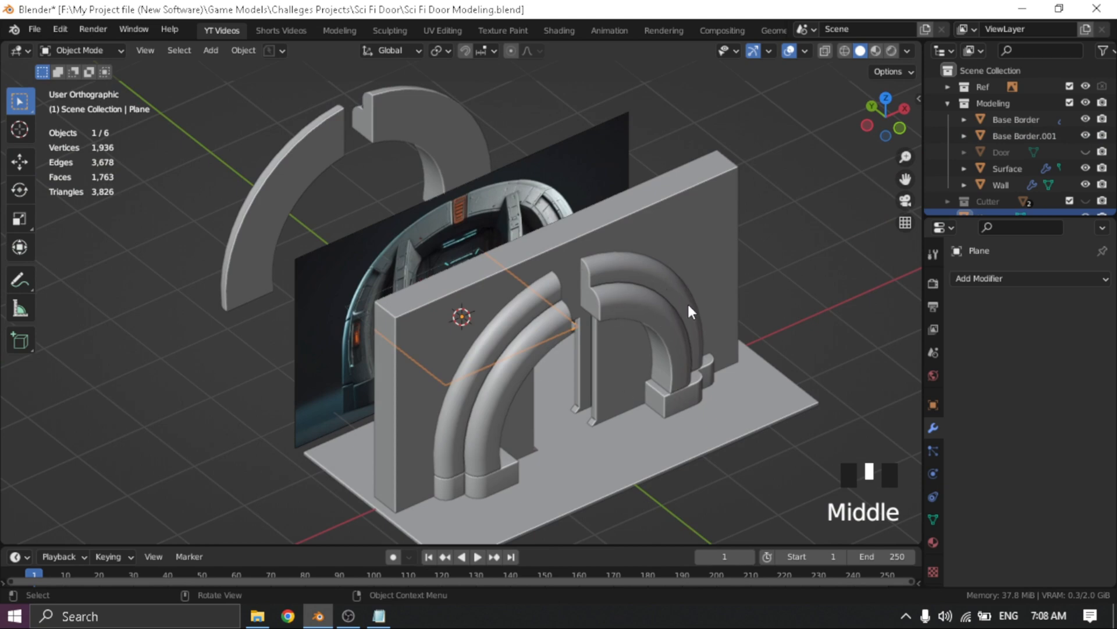
click(673, 324)
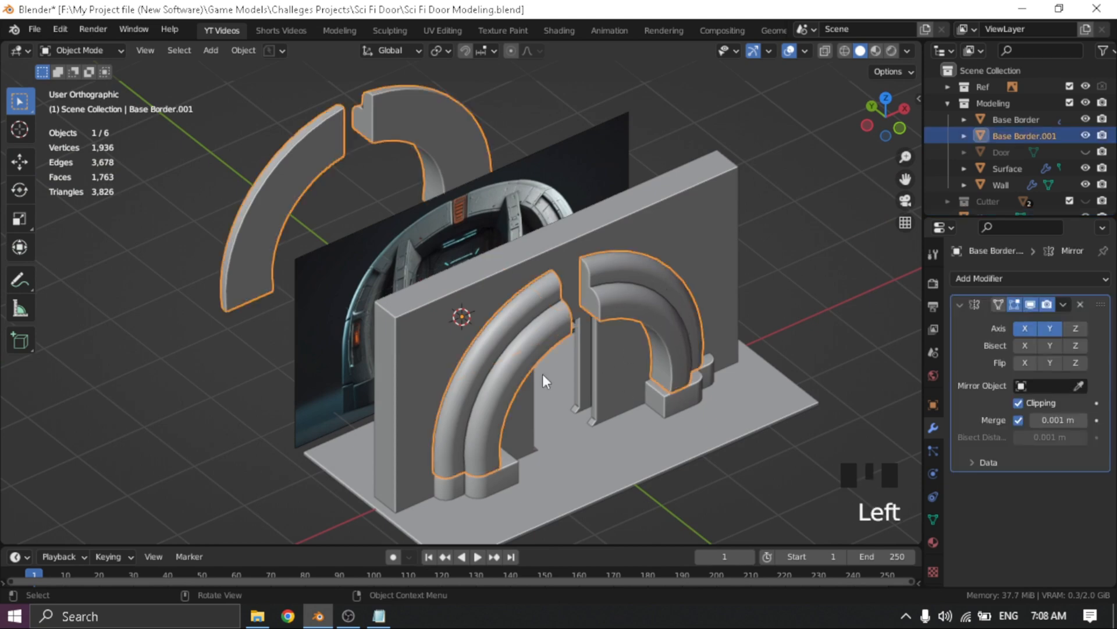
click(512, 481)
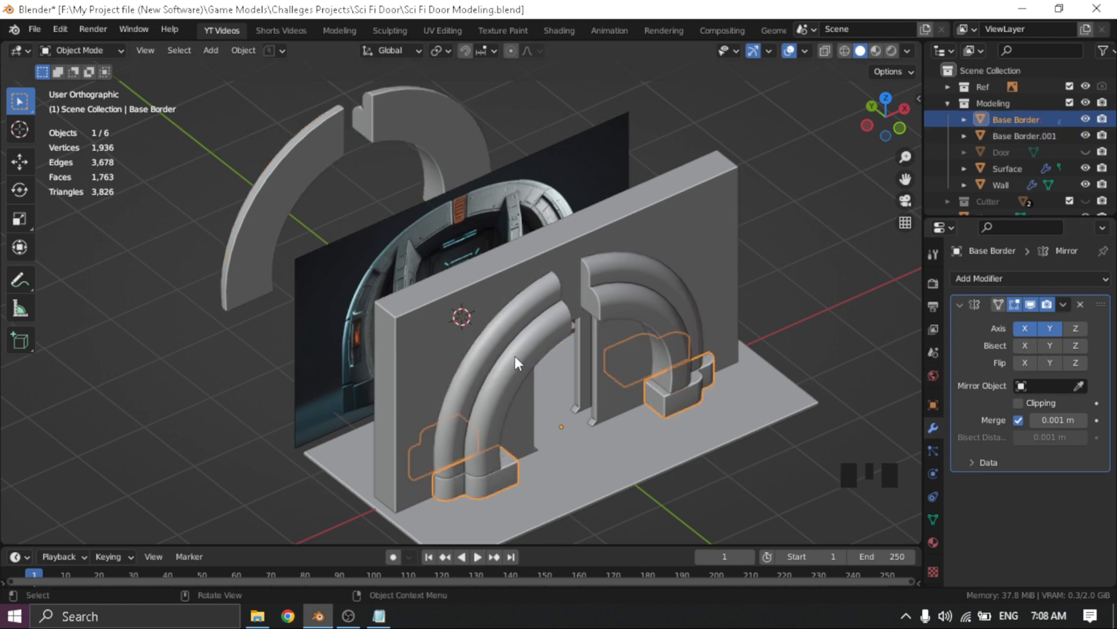
middle_drag(487, 369, 583, 446)
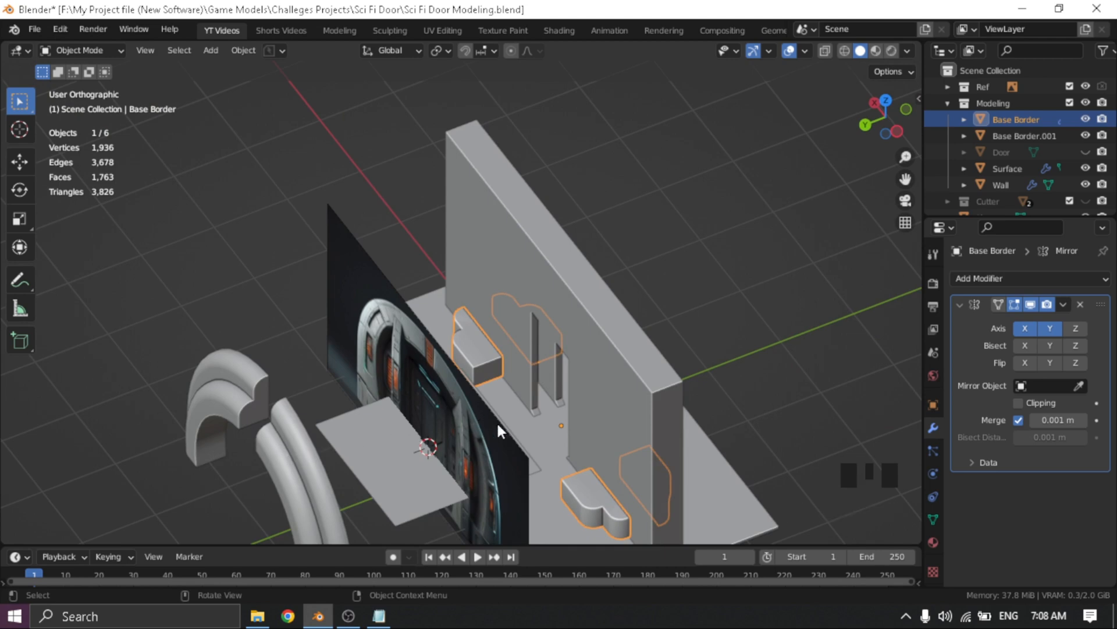
middle_drag(547, 435, 491, 394)
click(498, 367)
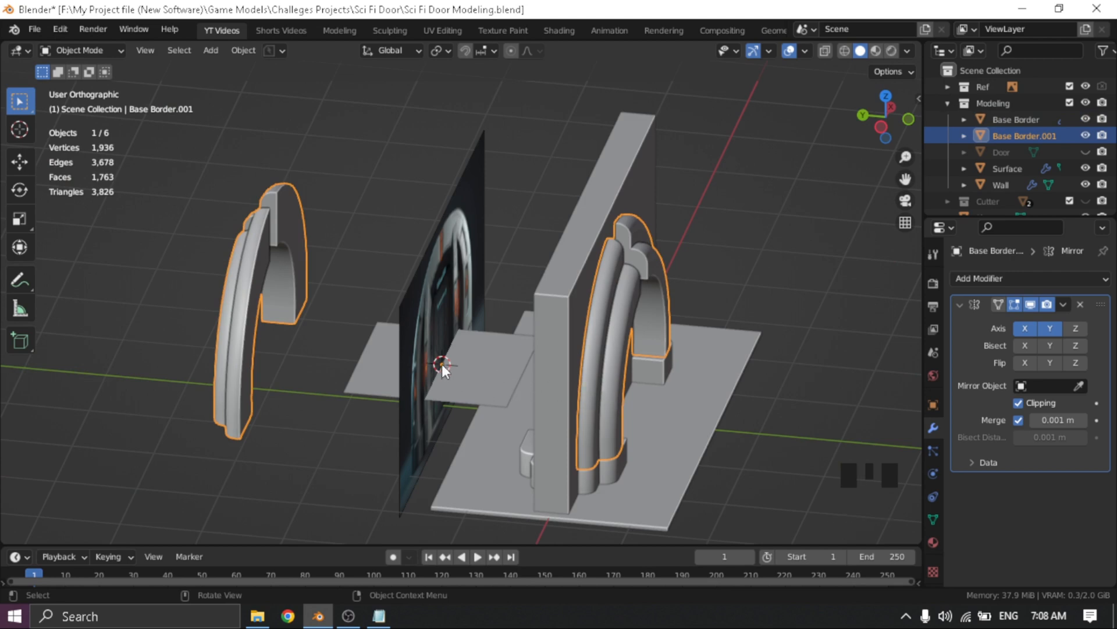
scroll(577, 467, up, 3)
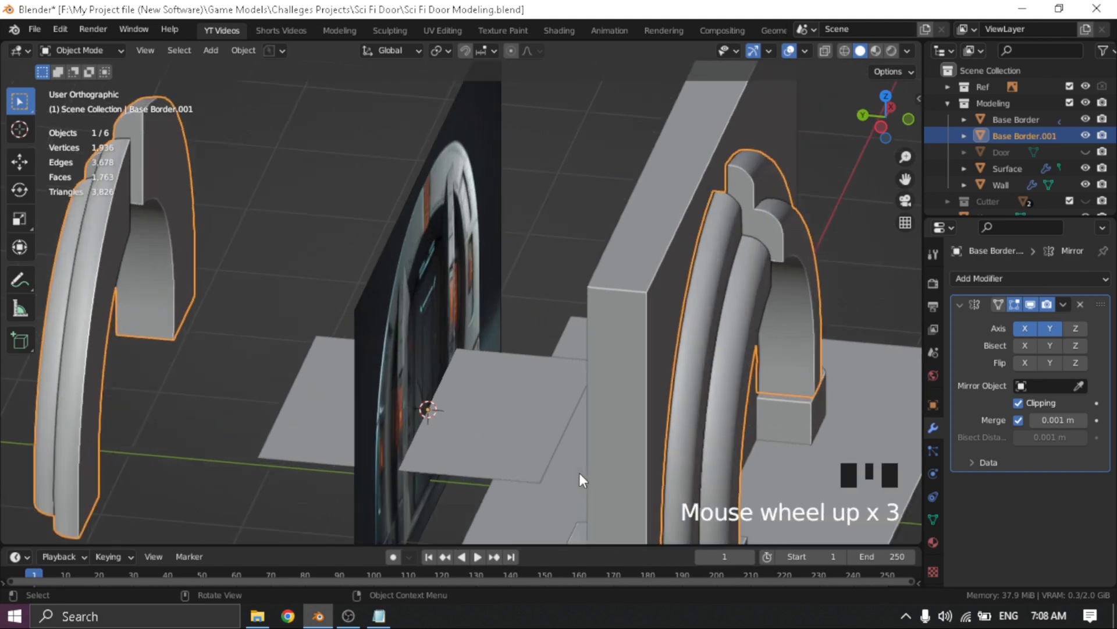
shift+middle_drag(579, 472, 589, 406)
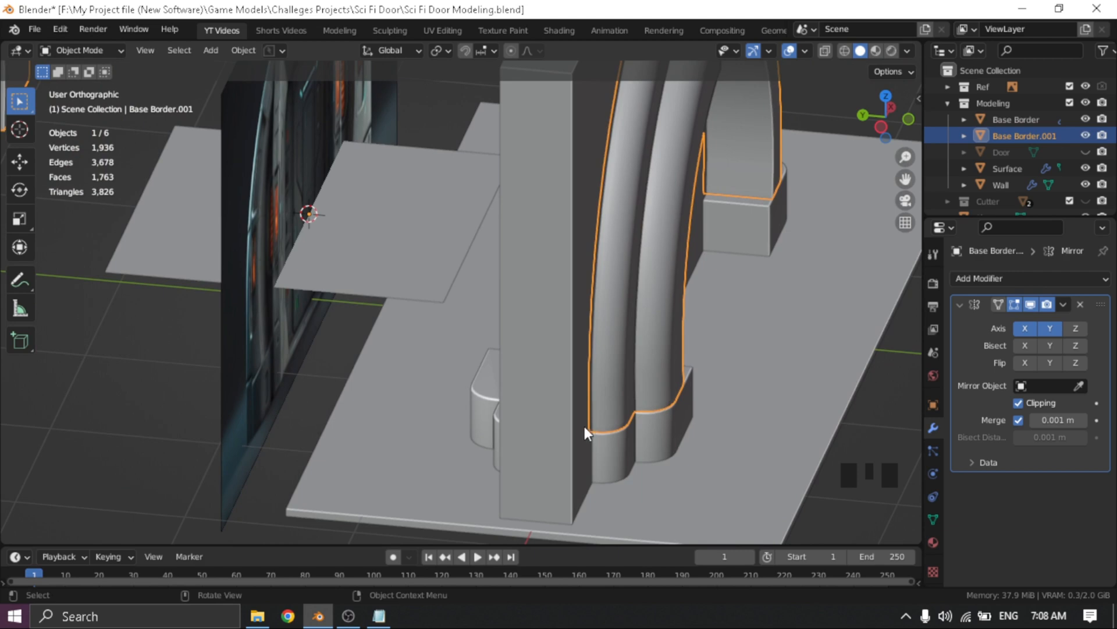
Snap the 3D cursor to the world origin at the centre of the floor
shift+middle_drag(419, 330, 602, 311)
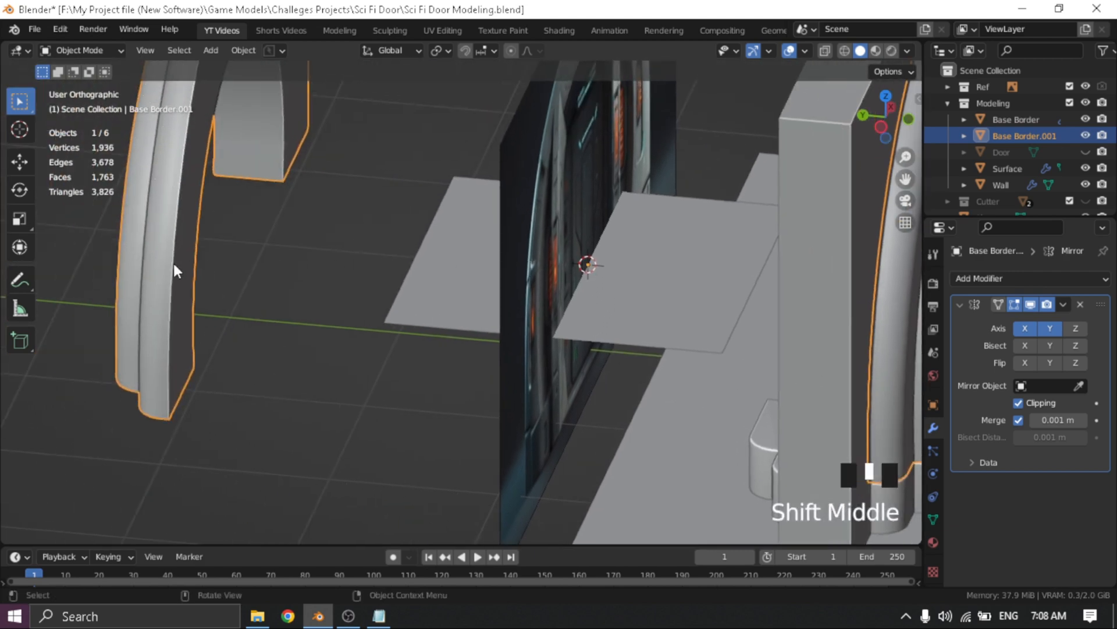
scroll(662, 315, down, 4)
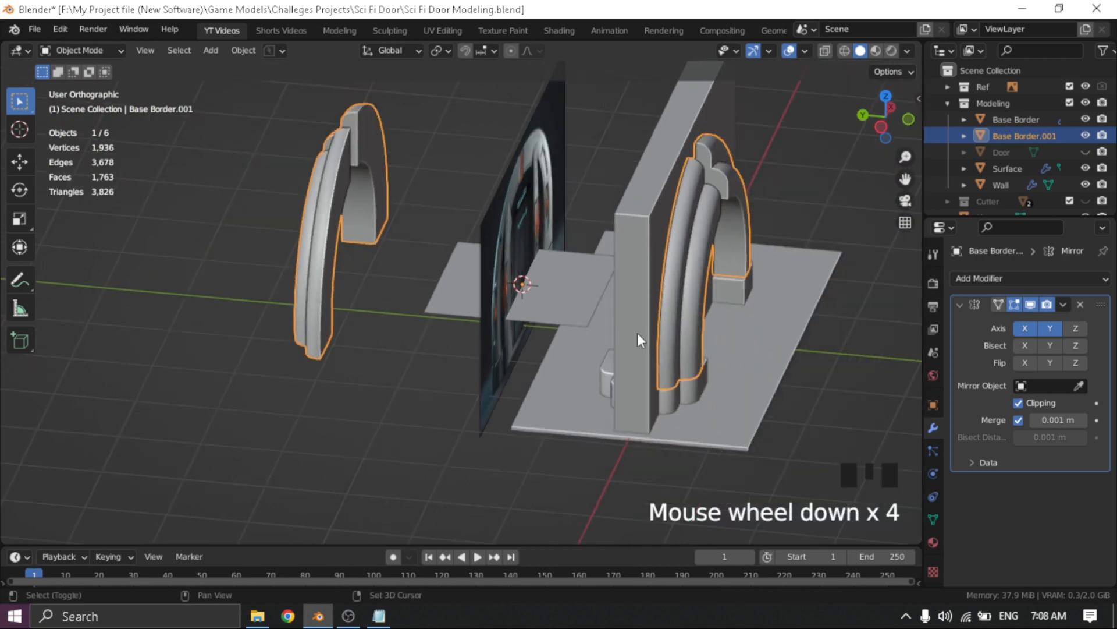
shift+middle_drag(637, 333, 372, 373)
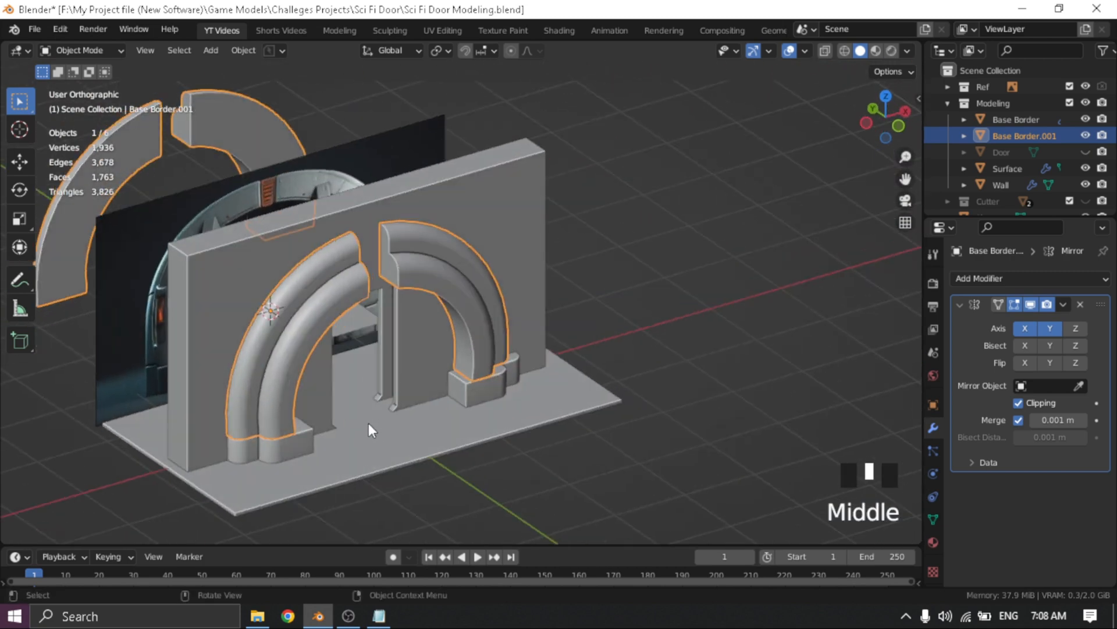
shift+middle_drag(368, 422, 492, 440)
click(436, 457)
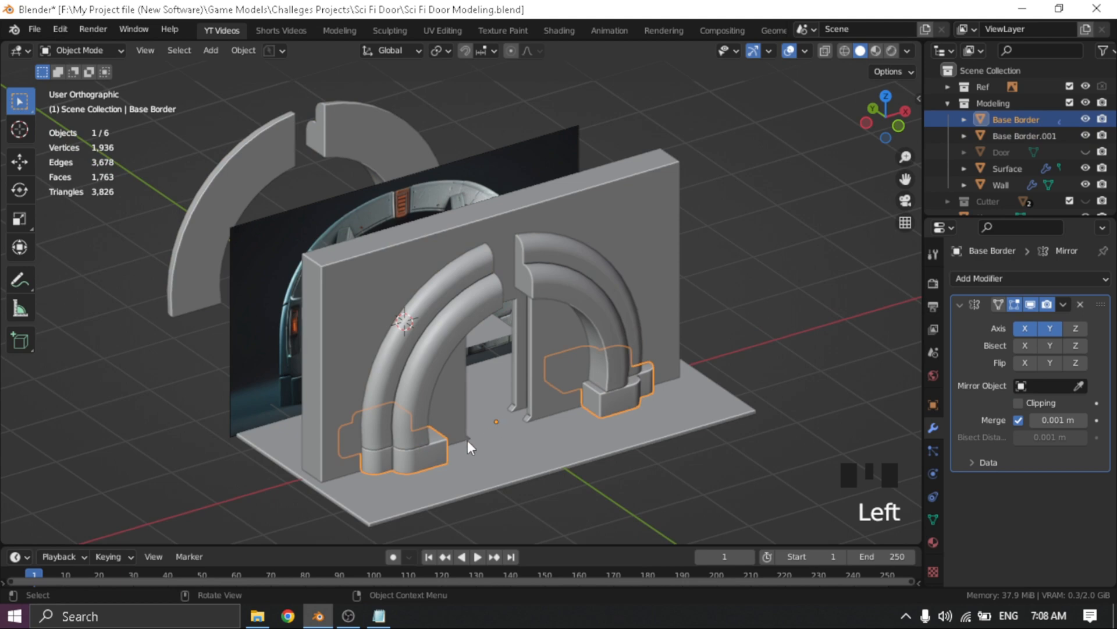
click(399, 407)
middle_drag(420, 354, 352, 301)
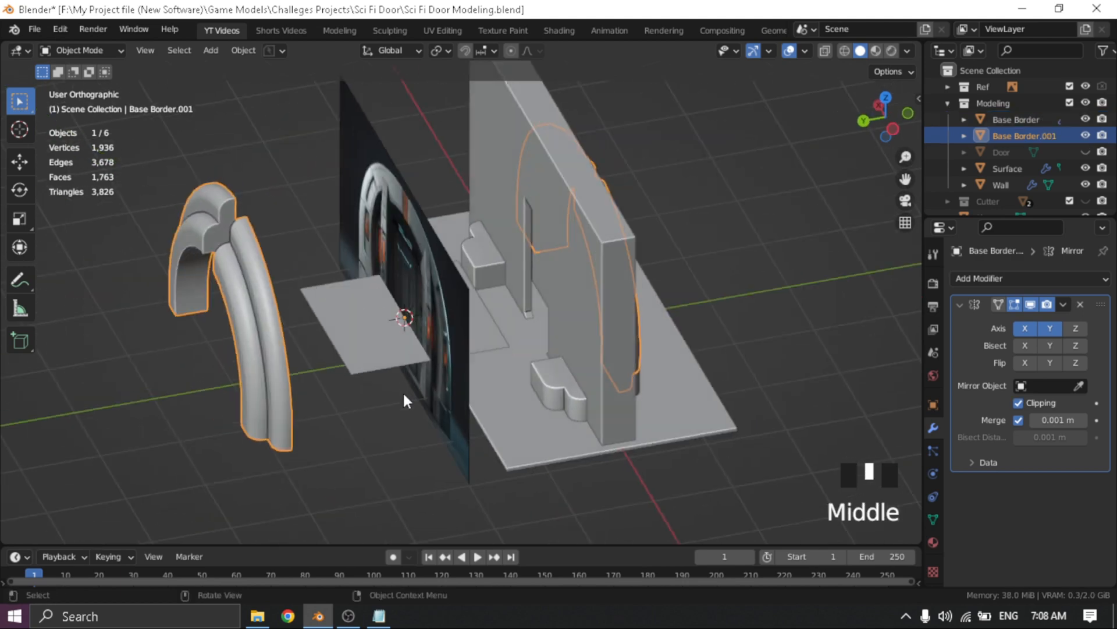
middle_drag(406, 400, 413, 353)
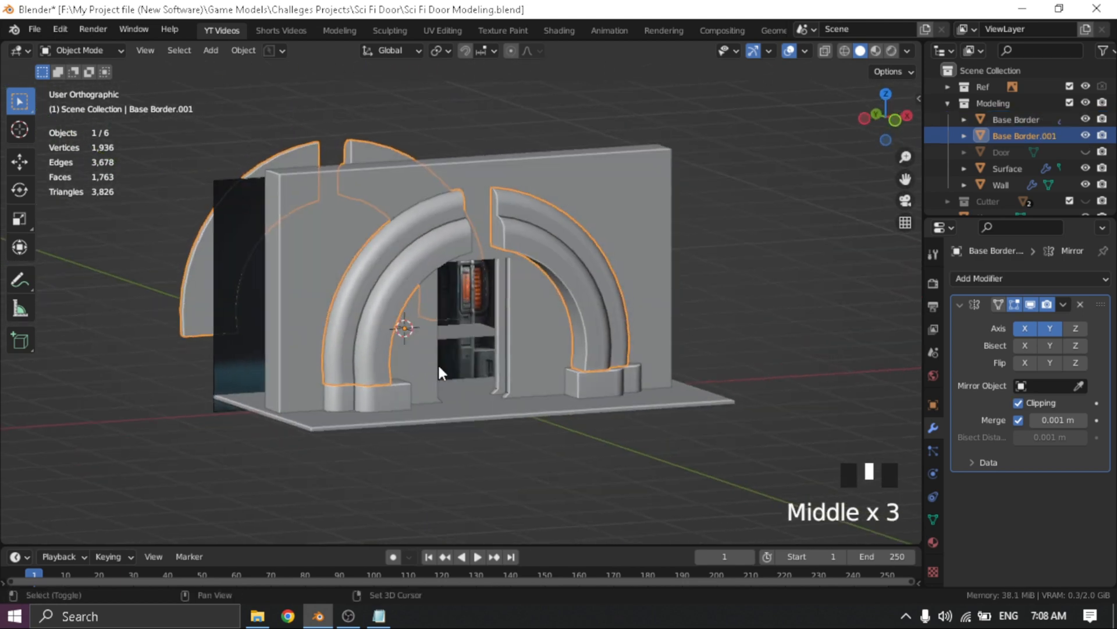
key(shift+s)
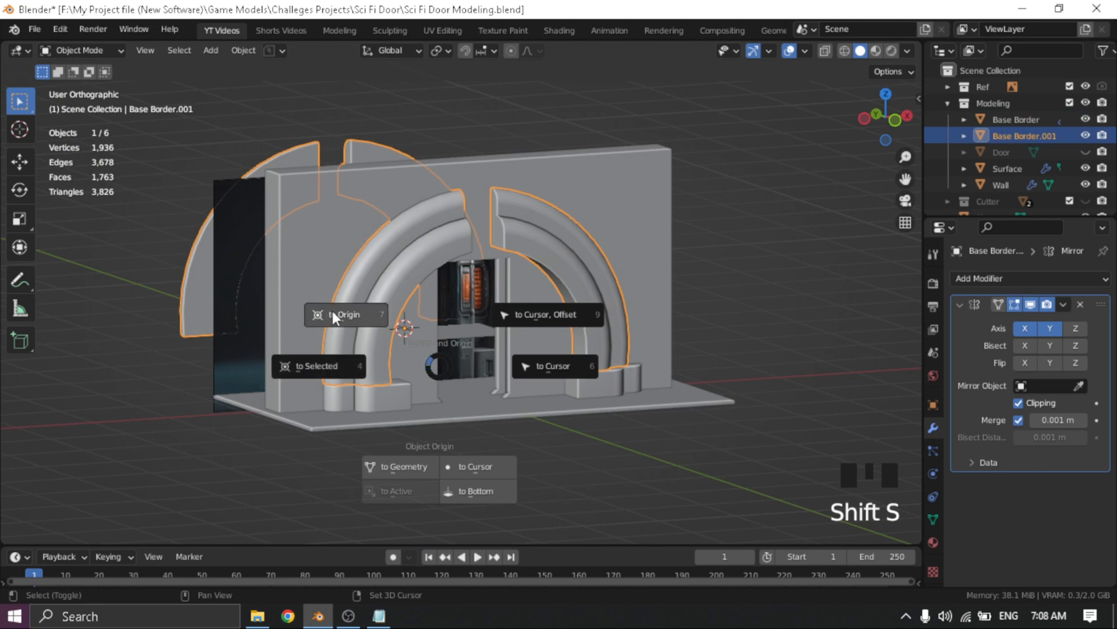
Set the upper border arch's origin to the 3D cursor so it mirrors about the scene centre, and deselect it
middle_drag(425, 341, 251, 149)
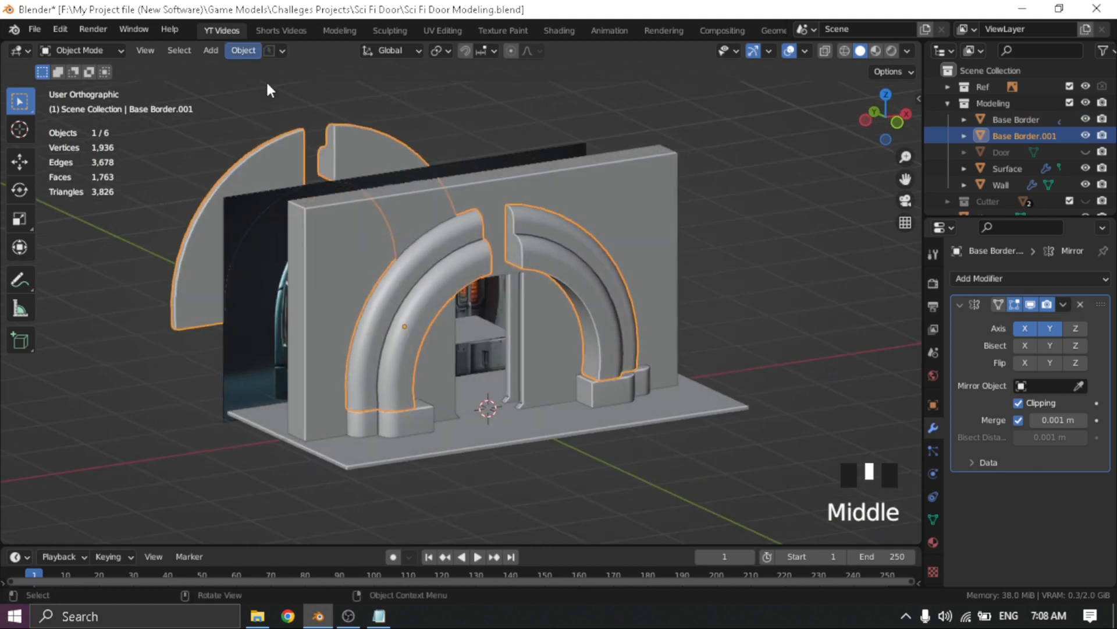
click(427, 268)
click(243, 50)
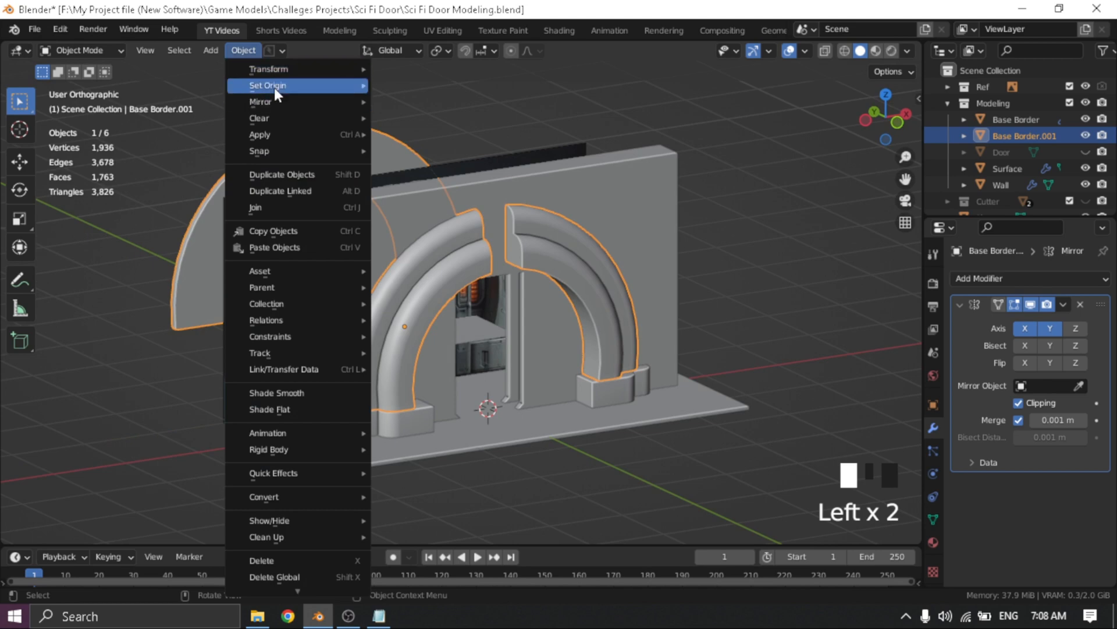
mouse_move(274, 87)
click(449, 124)
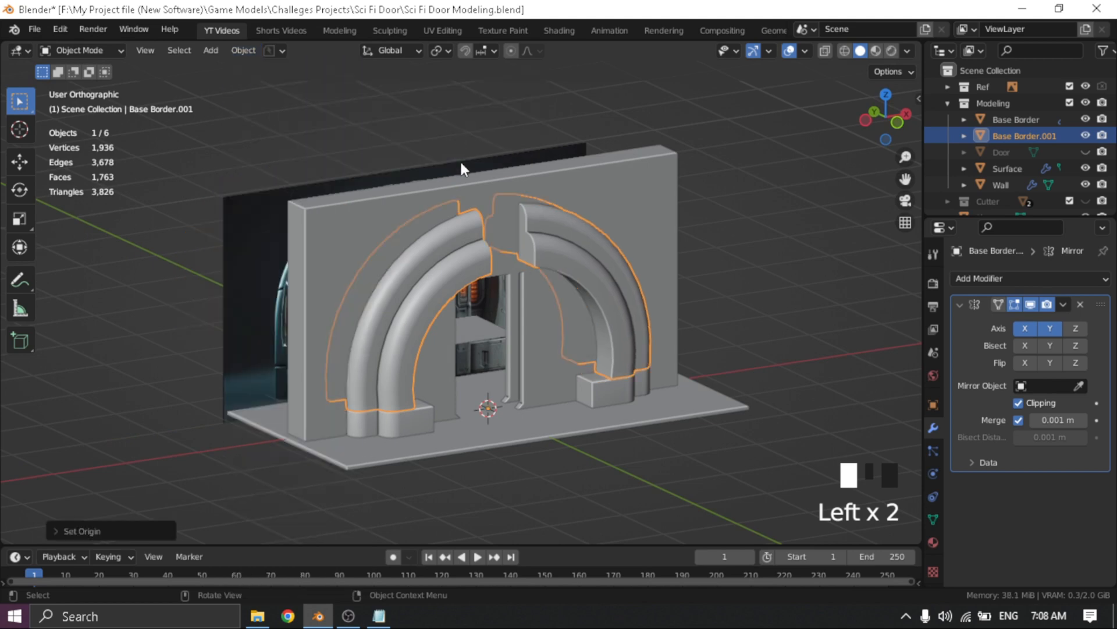
middle_drag(460, 159, 563, 362)
click(701, 348)
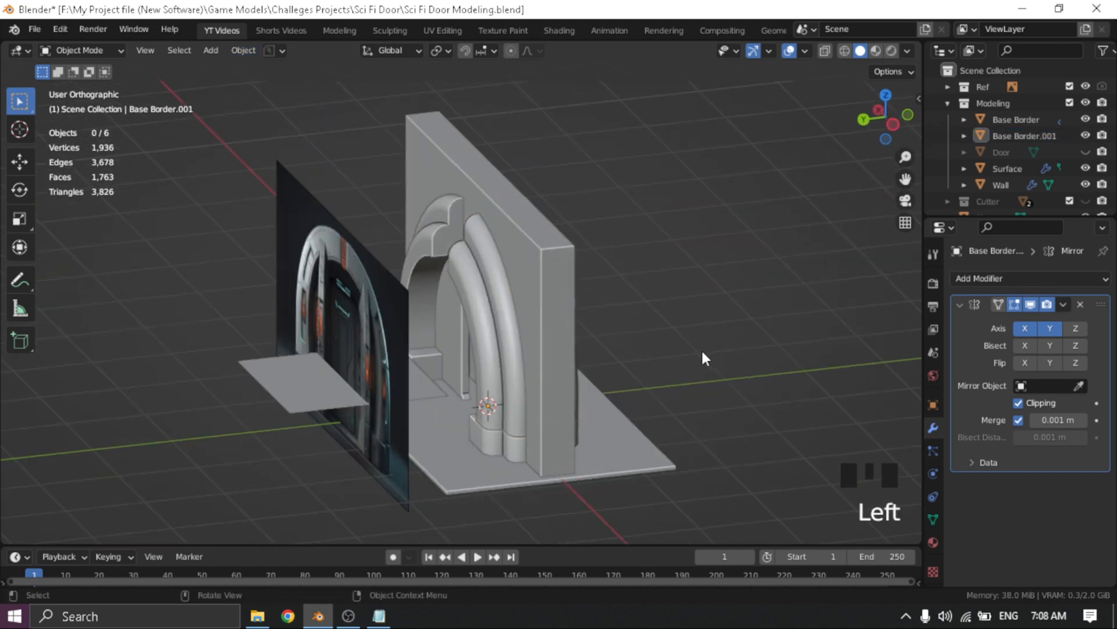
Compare the mirrored arch with the reference door from the front, using see-through display
middle_drag(701, 348, 508, 355)
key(grave)
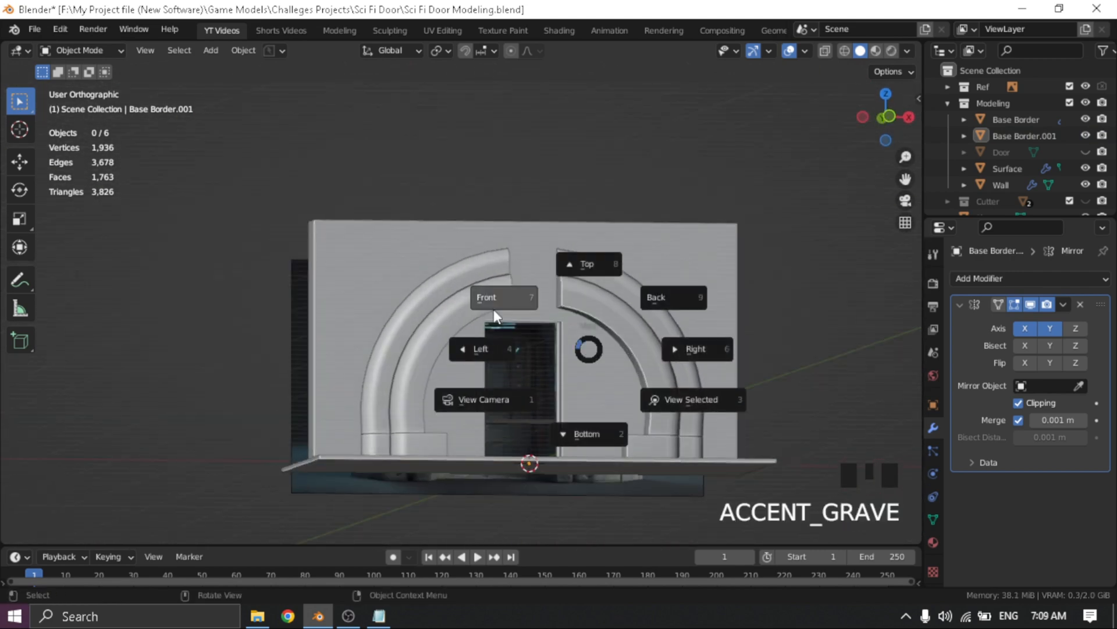
click(486, 288)
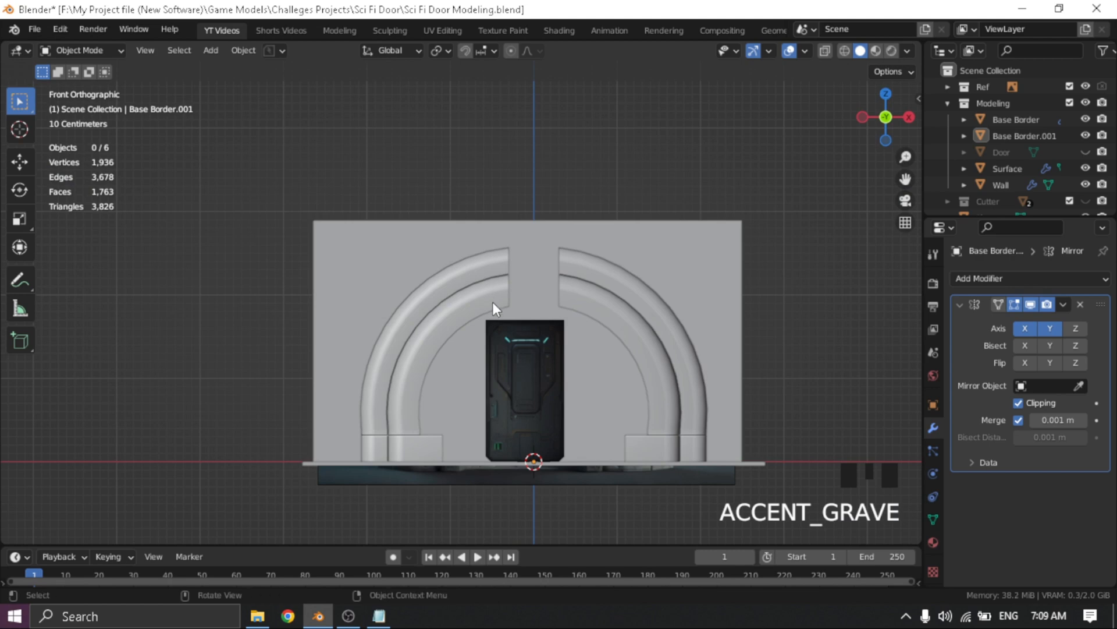
key(alt+z)
scroll(519, 324, up, 4)
shift+middle_drag(539, 300, 377, 225)
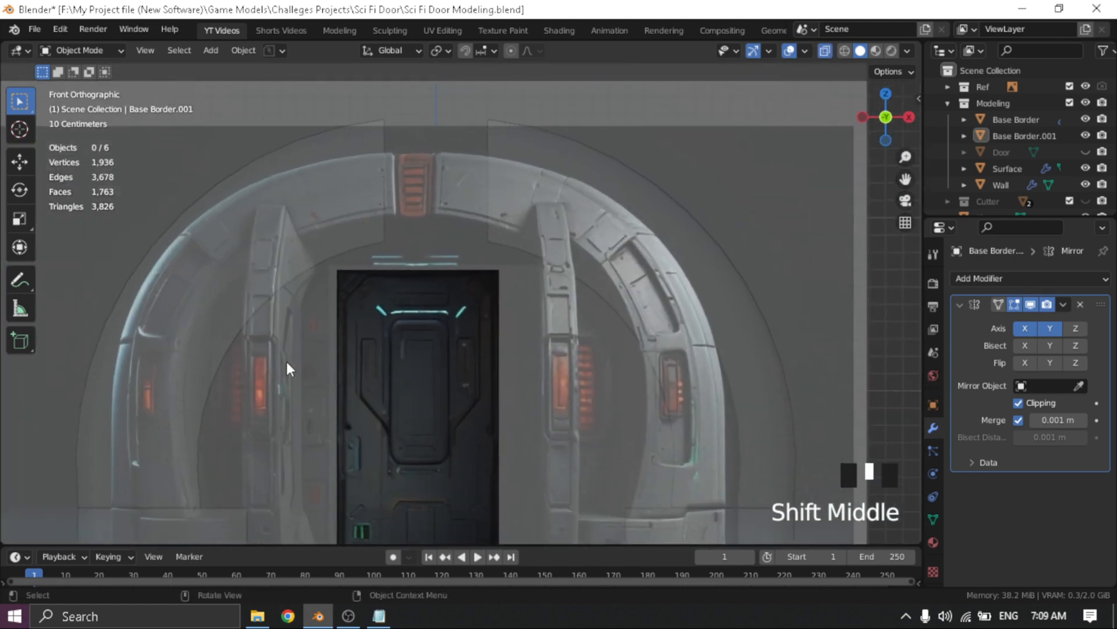
middle_drag(306, 361, 337, 376)
key(alt+z)
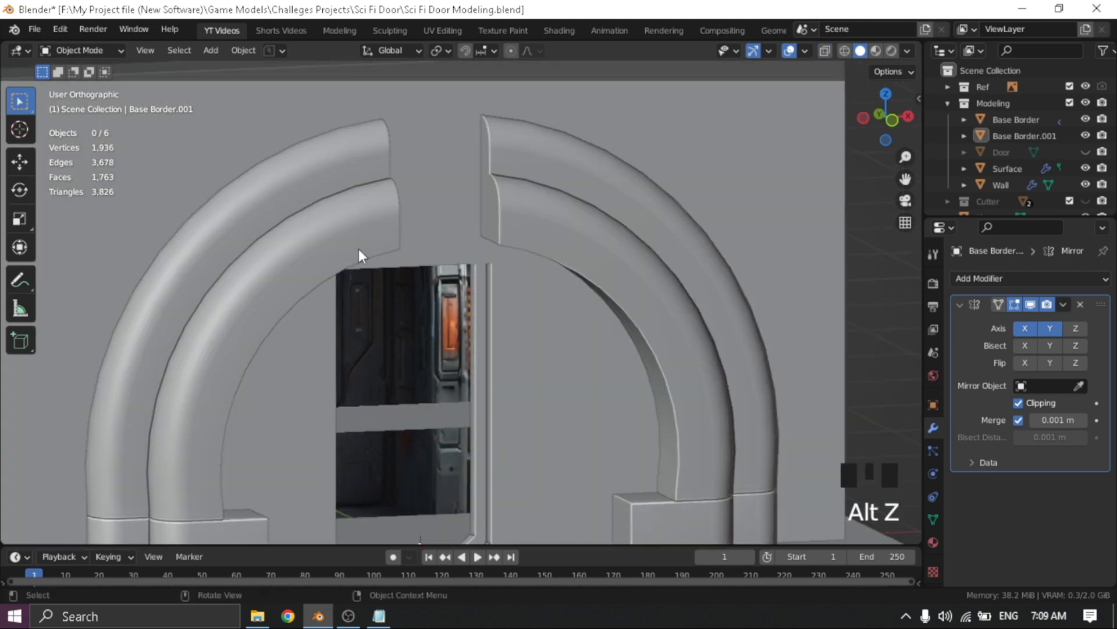
Examine the modelled arch beside the reference image, focusing on the upper frame, orange centre piece and inner pillars
scroll(359, 249, down, 3)
middle_drag(358, 249, 473, 320)
scroll(409, 299, up, 2)
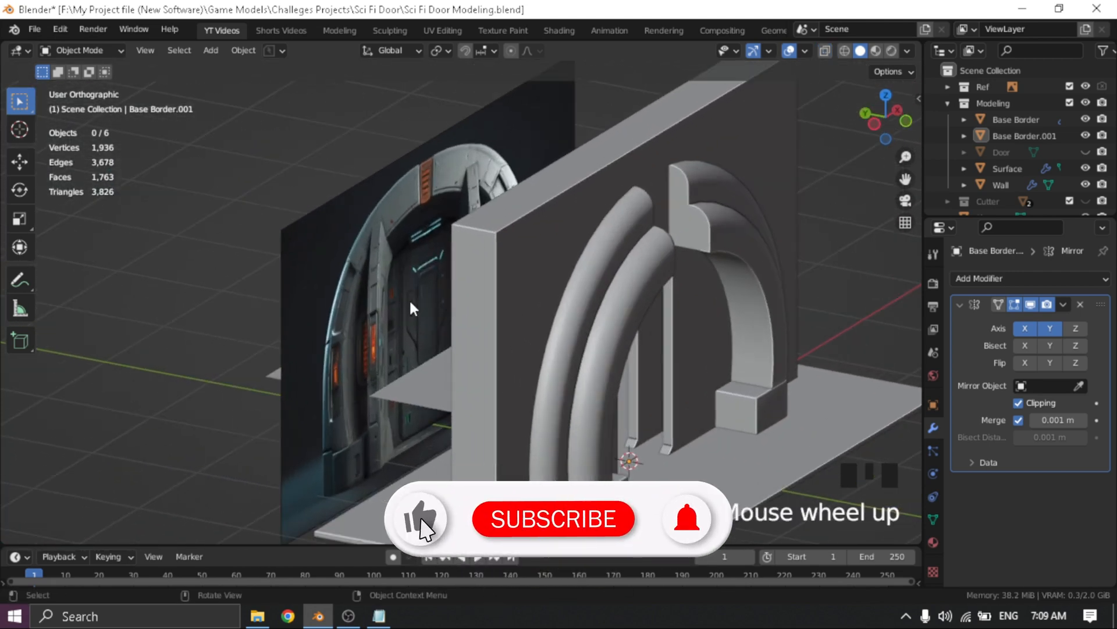
middle_drag(410, 299, 399, 300)
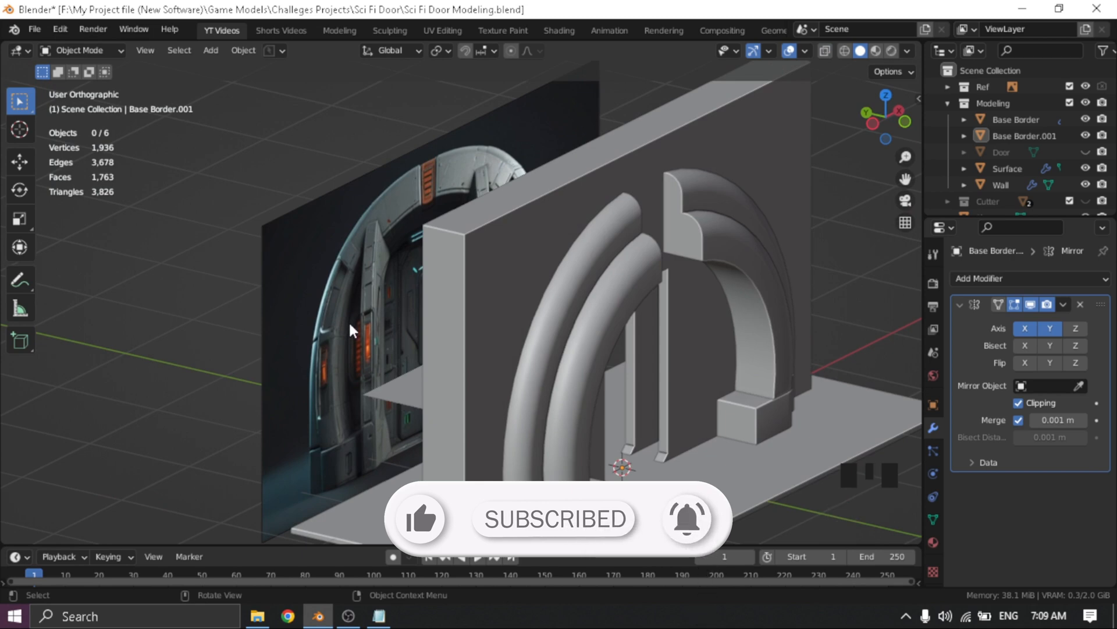
middle_drag(348, 320, 515, 304)
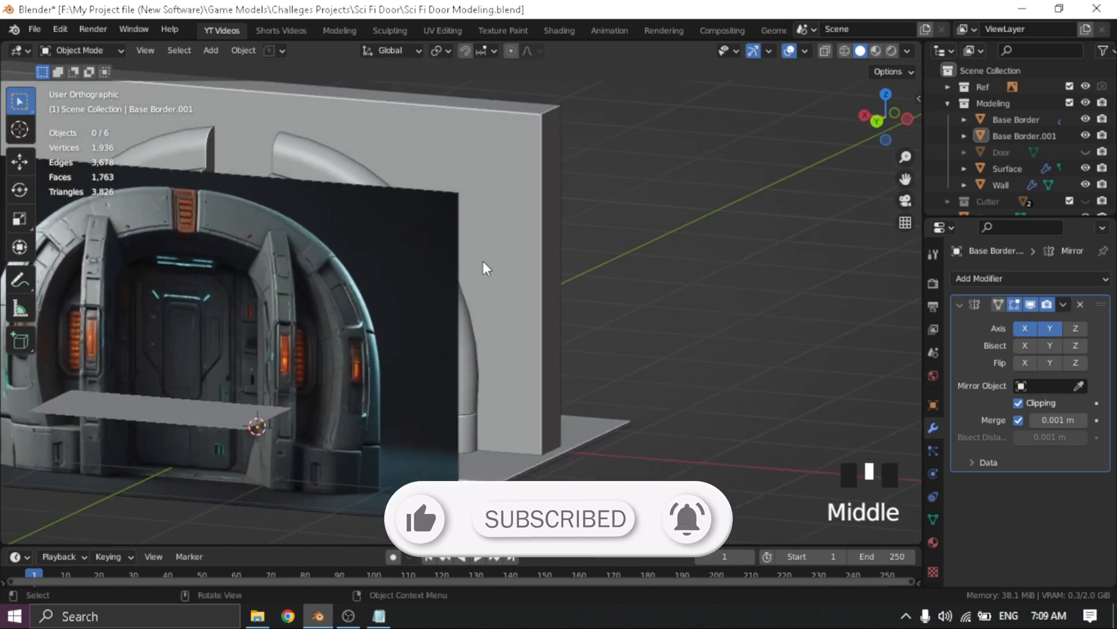
shift+middle_drag(309, 374, 472, 384)
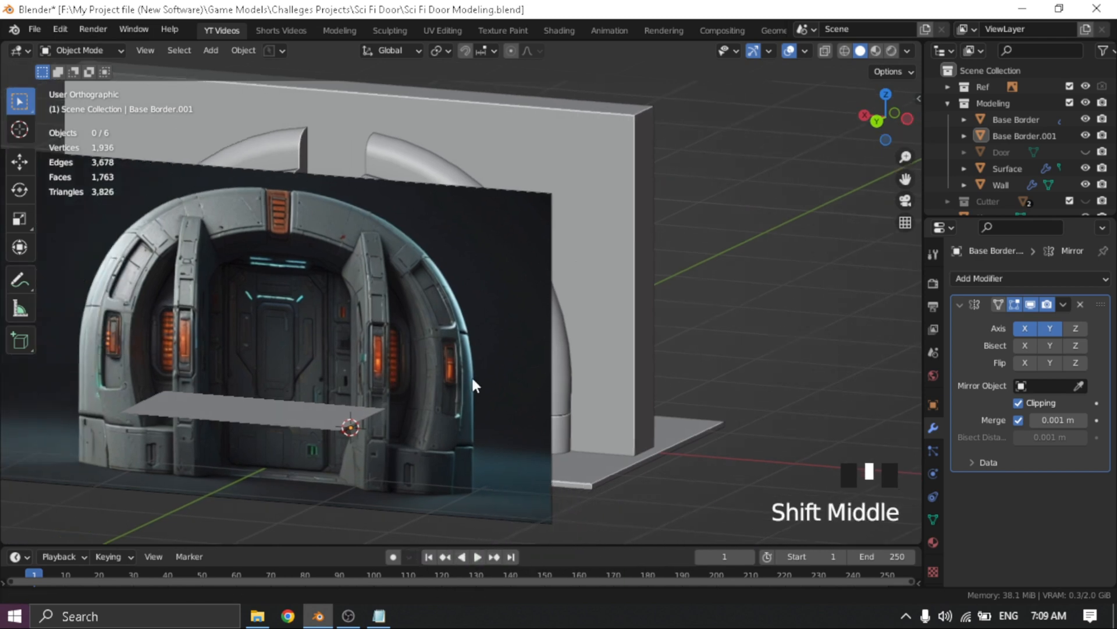
scroll(471, 375, up, 6)
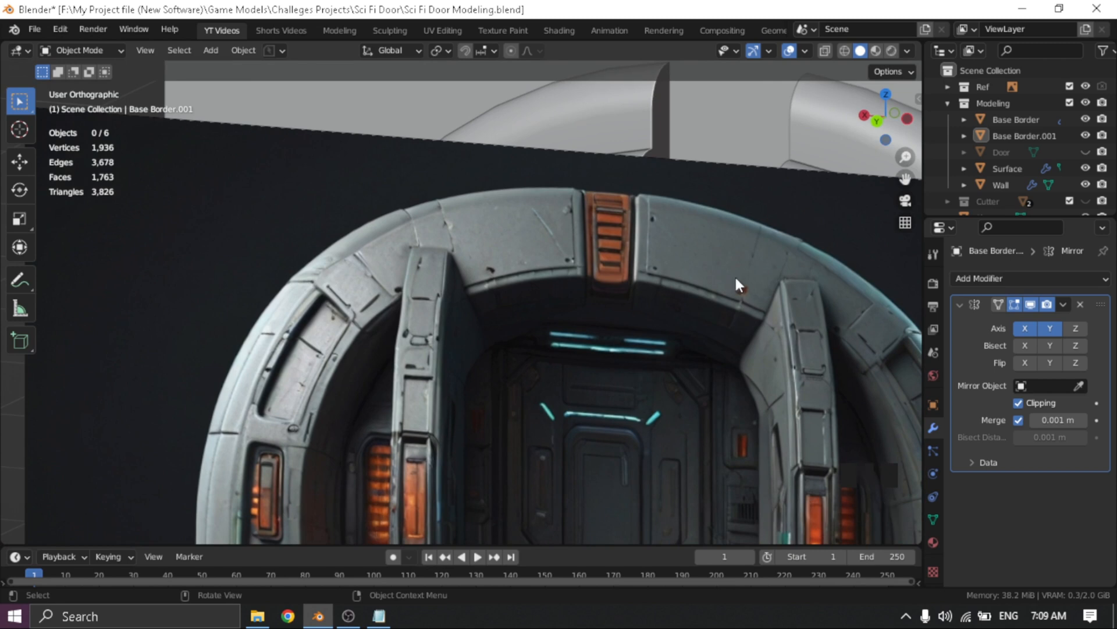
Examine the door frame's top and side details in the reference image and compare them with the modelled arch
shift+middle_drag(619, 360, 568, 265)
shift+middle_drag(635, 382, 452, 263)
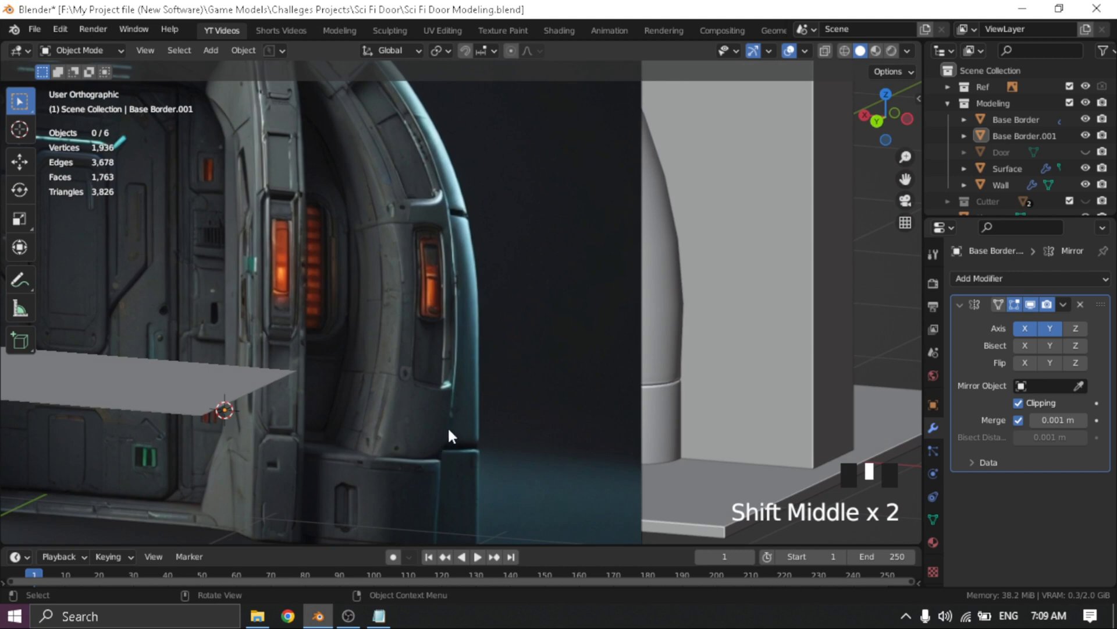
shift+middle_drag(439, 472, 297, 294)
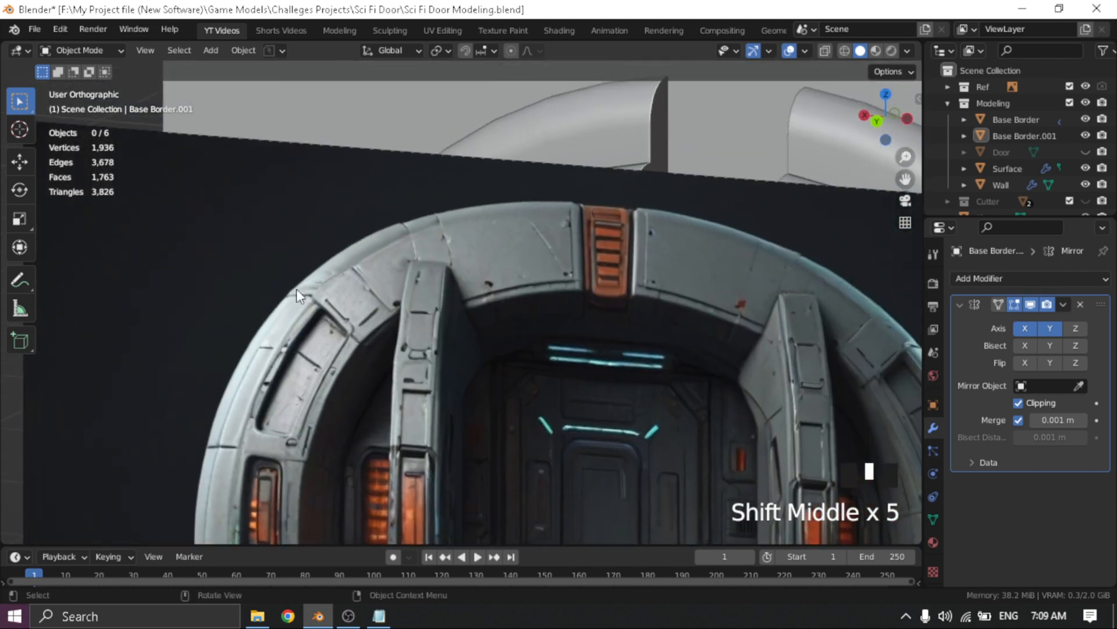
scroll(696, 351, down, 6)
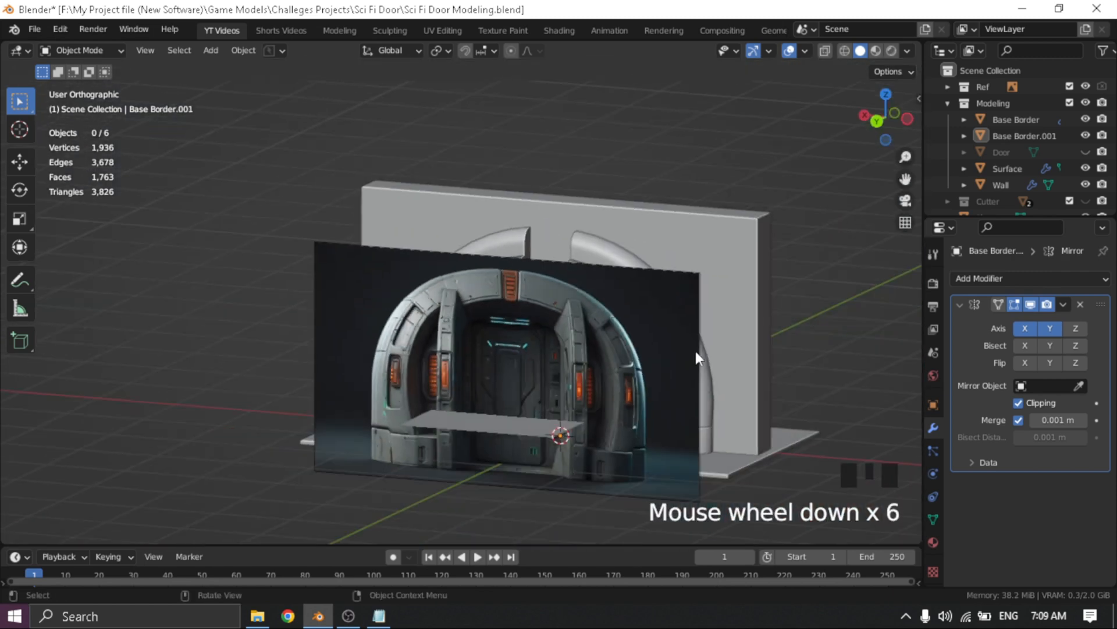
middle_drag(693, 350, 414, 404)
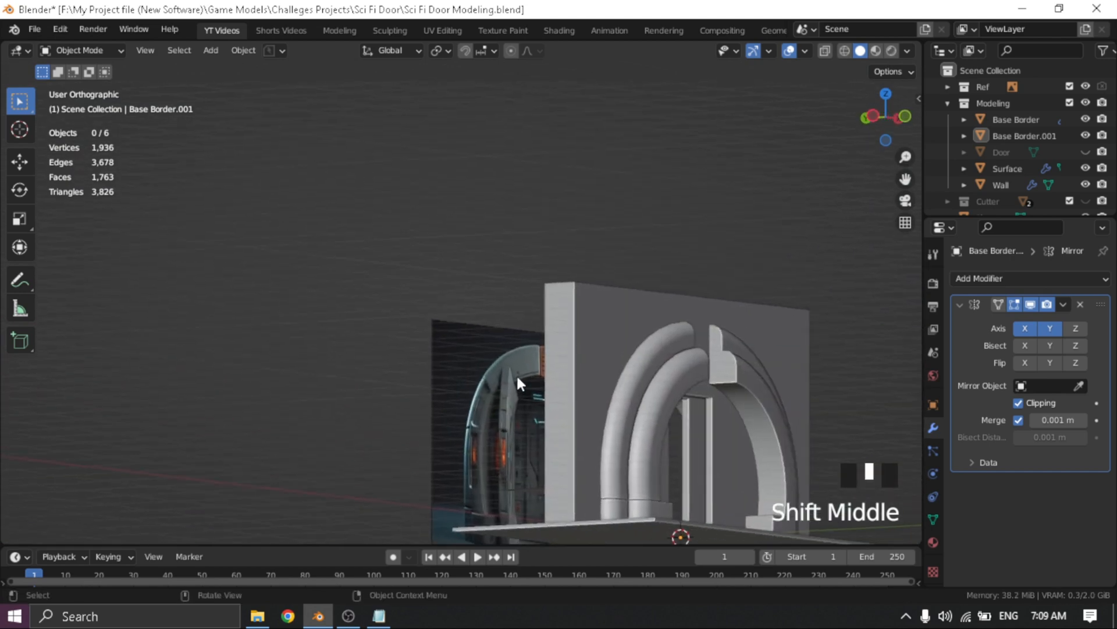
middle_drag(534, 431, 361, 461)
scroll(503, 373, up, 4)
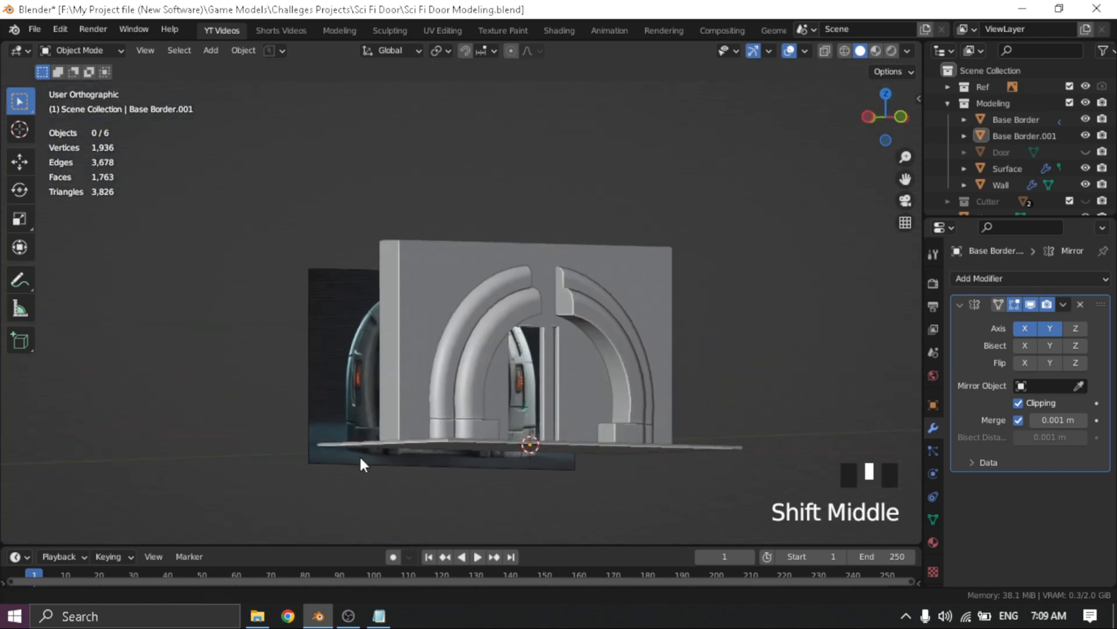
middle_drag(551, 404, 525, 365)
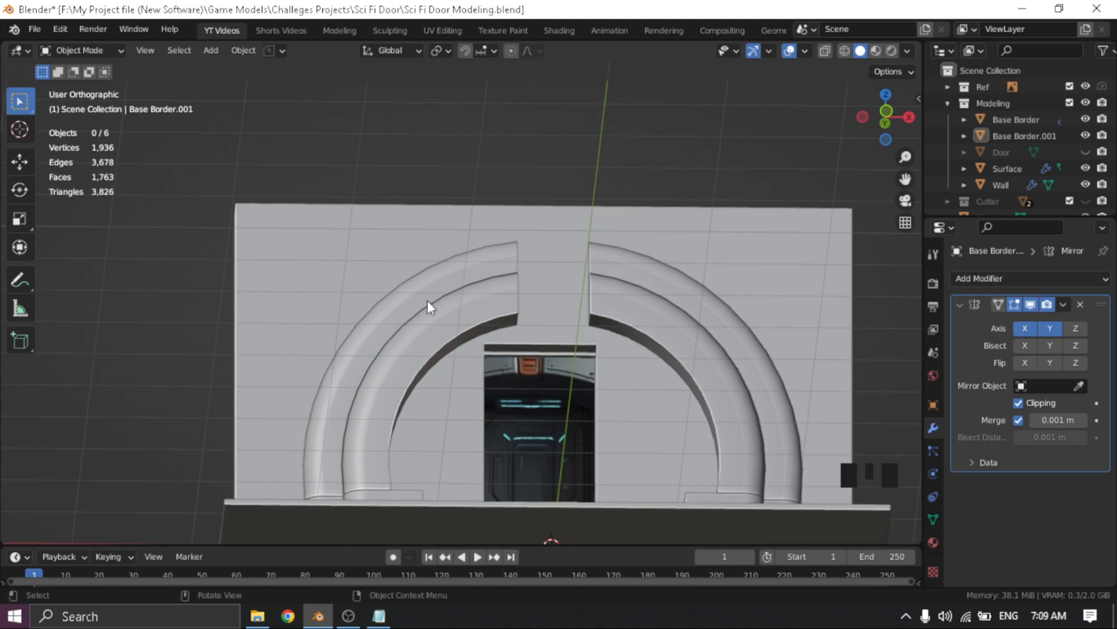
middle_drag(400, 302, 518, 380)
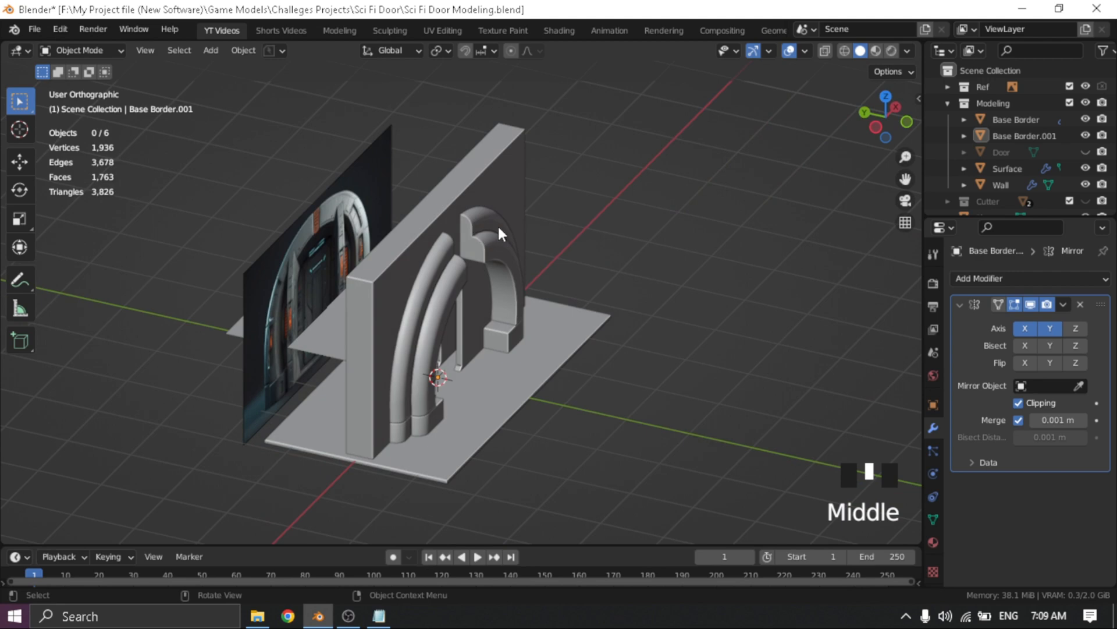
Inspect the two halves of the arched border and the reference frame's top segment from several angles
scroll(467, 240, up, 3)
shift+middle_drag(467, 239, 630, 355)
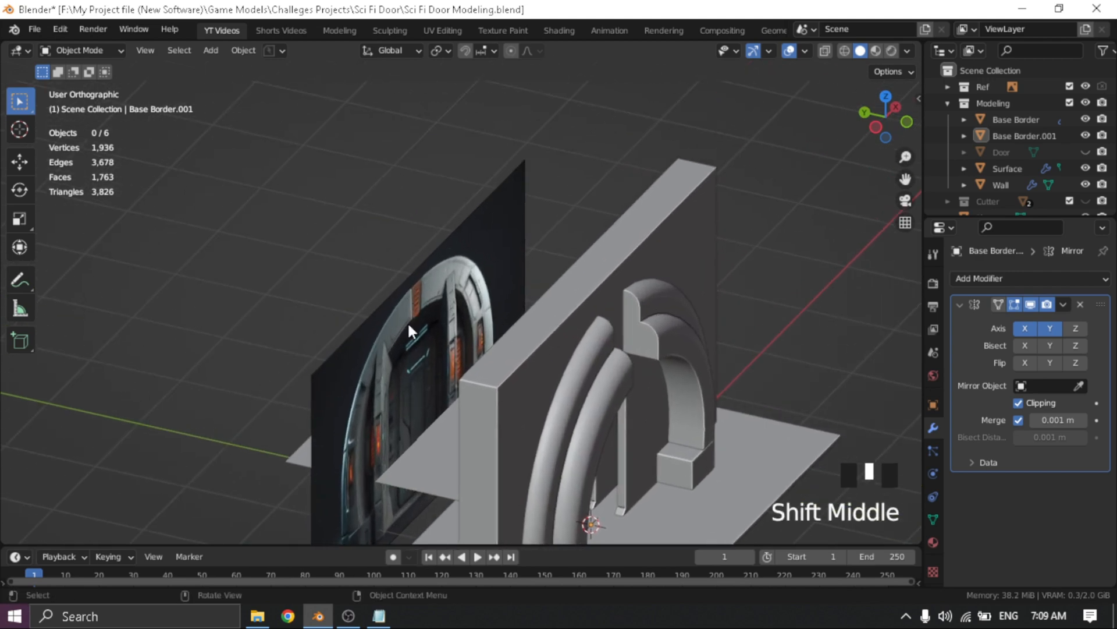
scroll(415, 348, up, 3)
middle_drag(410, 349, 512, 431)
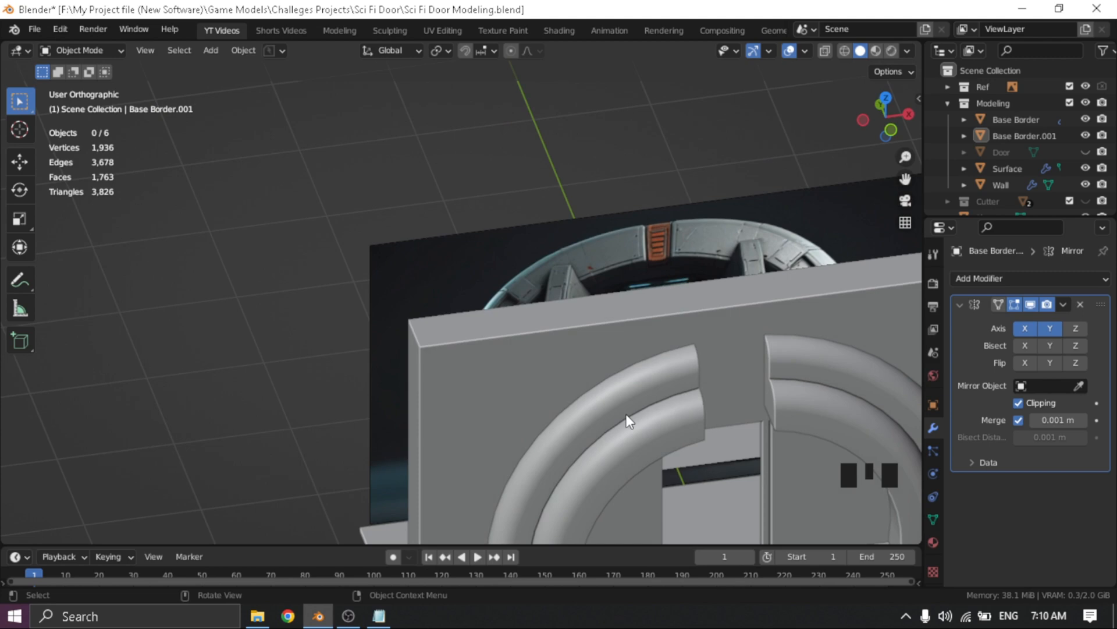
scroll(634, 406, down, 2)
middle_drag(636, 404, 547, 404)
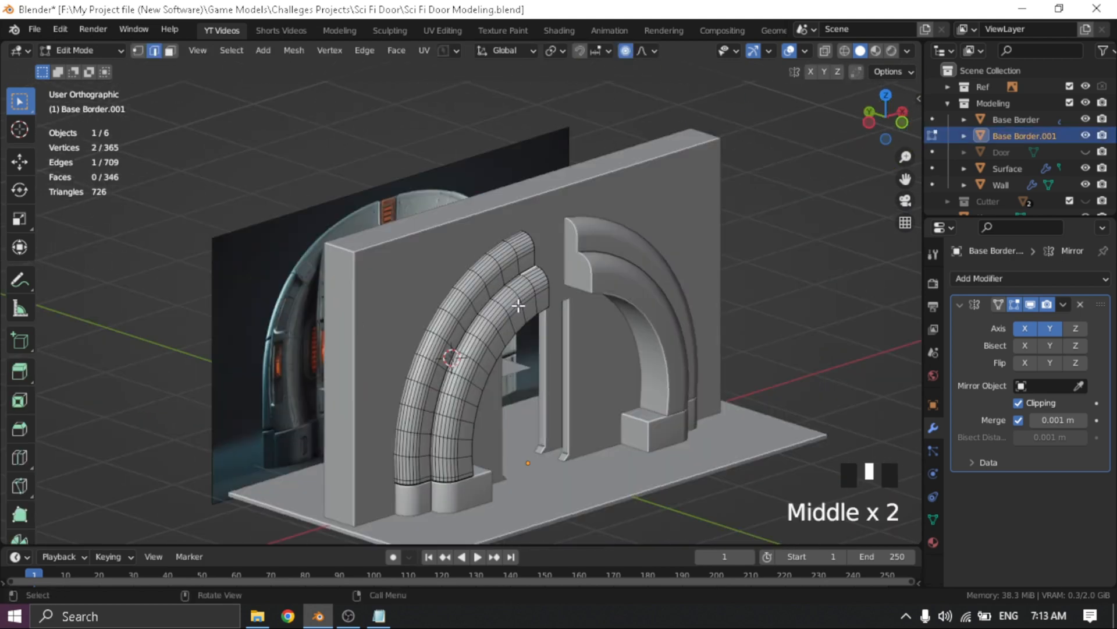
scroll(518, 305, down, 2)
scroll(603, 473, up, 4)
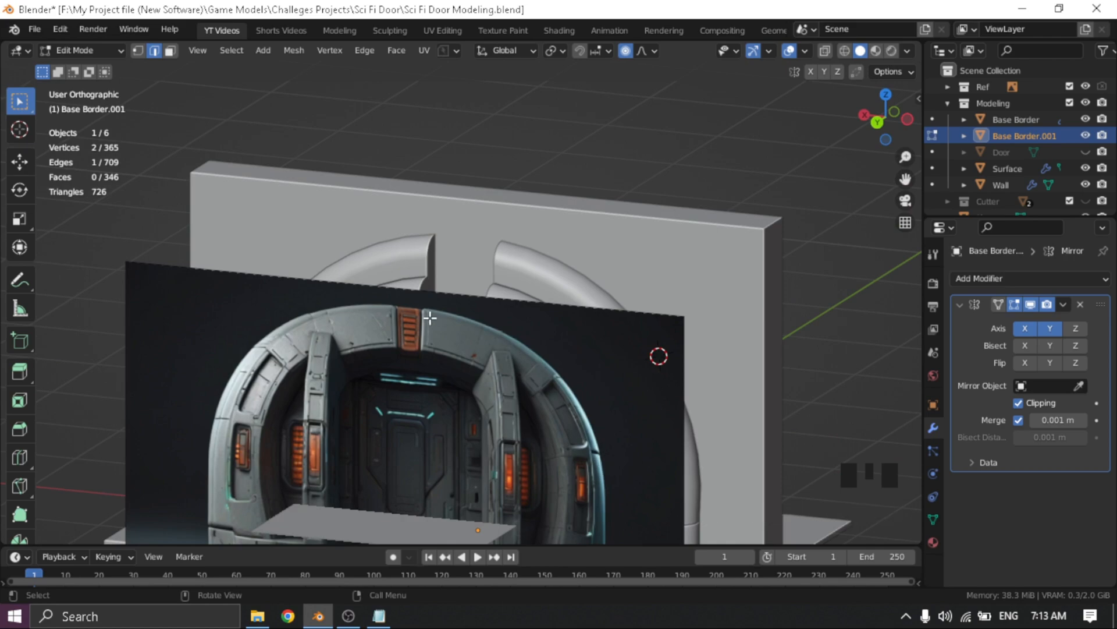
middle_drag(427, 315, 337, 390)
scroll(407, 337, up, 5)
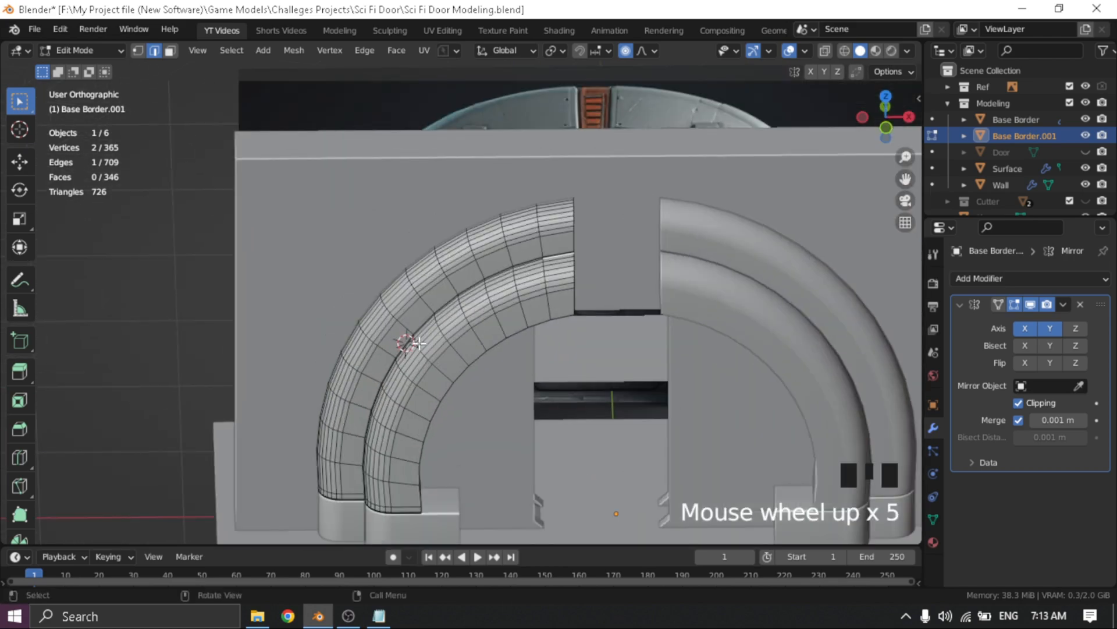
Isolate the arched border in local view and select the edge path along the upper seam between its two tubes
key(KP_Divide)
scroll(439, 247, up, 4)
middle_drag(439, 247, 347, 320)
click(573, 244)
click(347, 320)
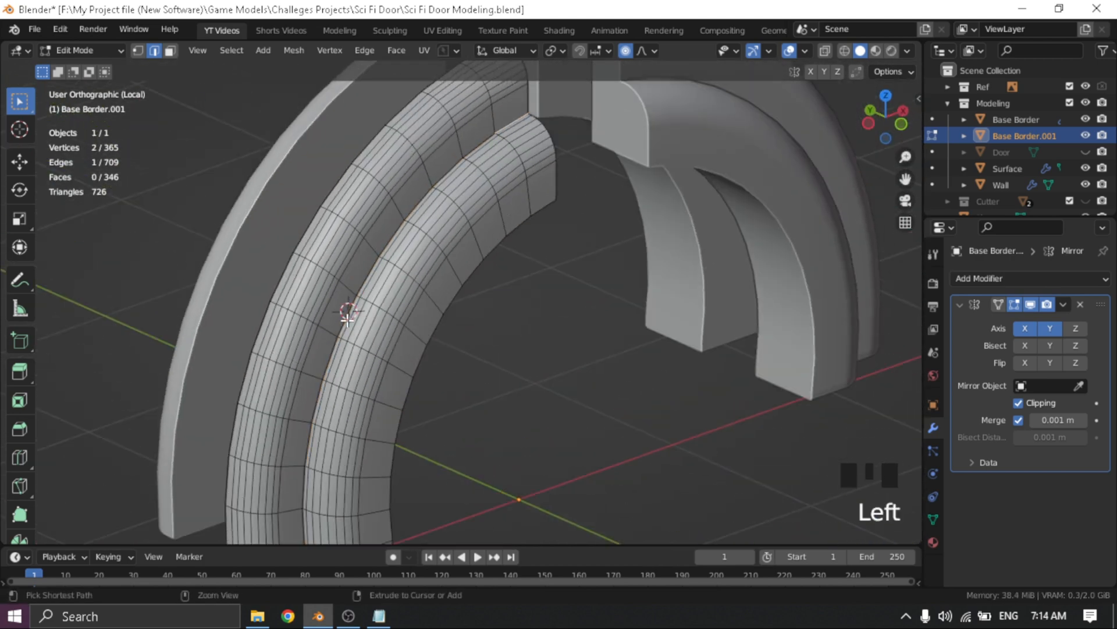
ctrl+click(375, 249)
Try to move the selected seam edges on the upper part of the arch
middle_drag(375, 250, 443, 272)
key(g)
middle_drag(439, 257, 544, 233)
scroll(544, 233, down, 7)
key(g)
right_click(479, 336)
scroll(491, 349, up, 5)
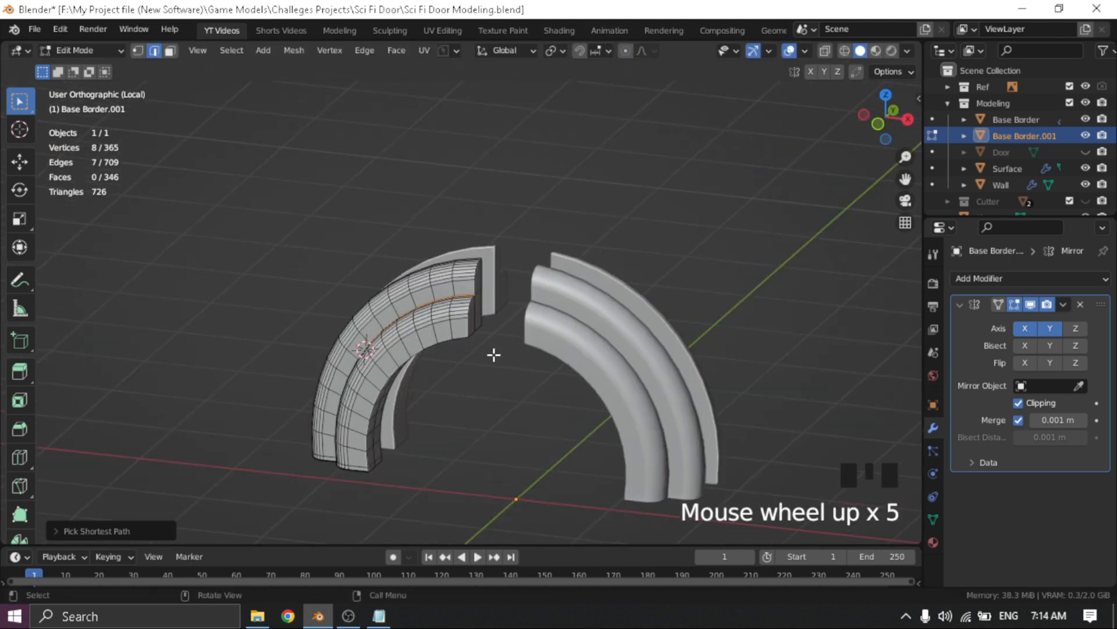
shift+middle_drag(504, 362, 527, 314)
key(g)
click(420, 382)
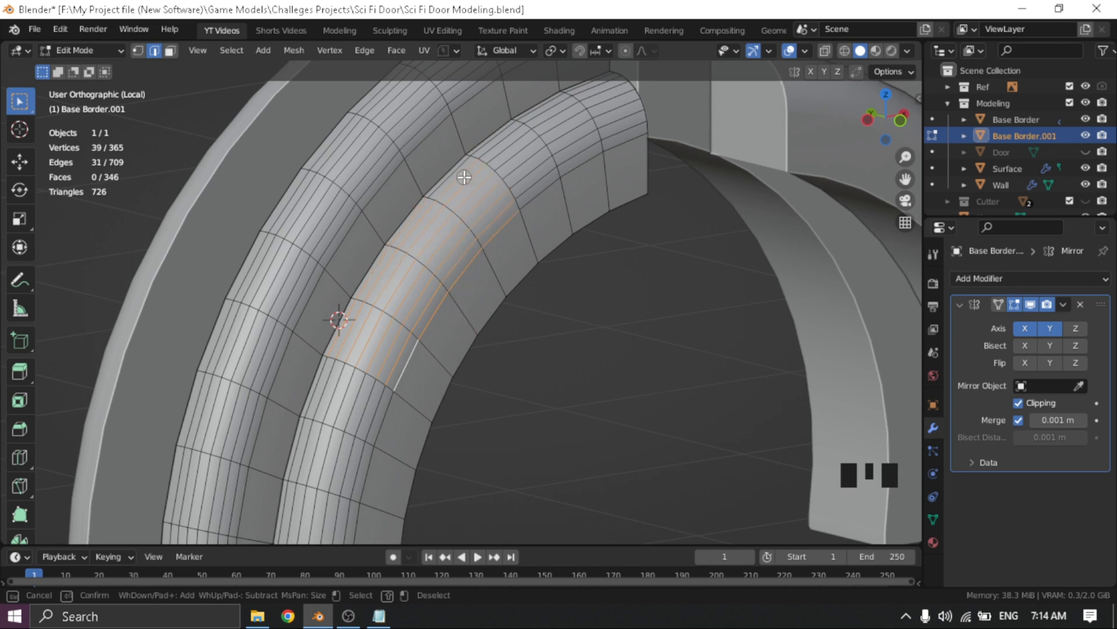
Dissolve the lengthwise edges that round off the upper section of the arch's inner tube
scroll(590, 207, down, 5)
right_click(504, 291)
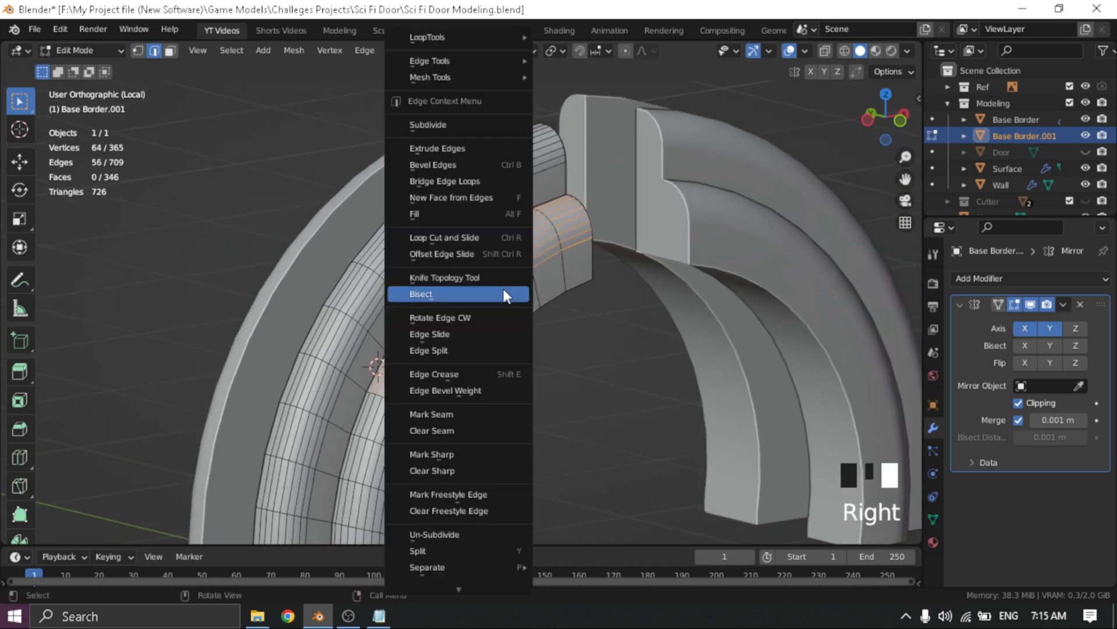
click(504, 291)
Try to move the edge path along the flattened upper section of the arch and bevel it
ctrl+click(605, 249)
middle_drag(531, 349, 674, 290)
key(g)
click(524, 314)
key(ctrl+b)
click(569, 319)
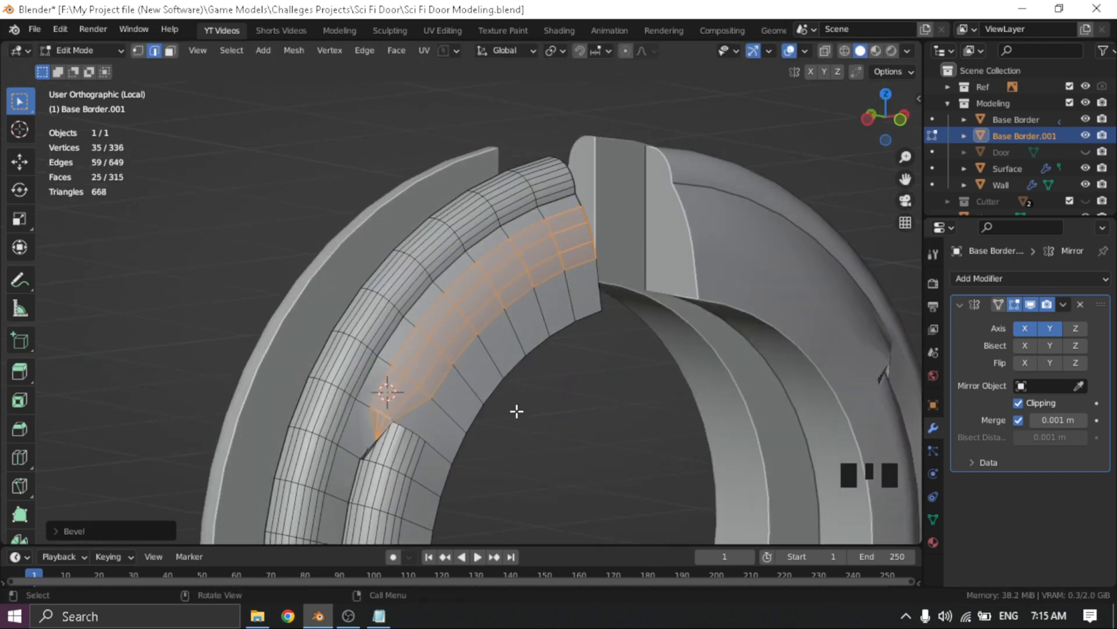
key(ctrl+z)
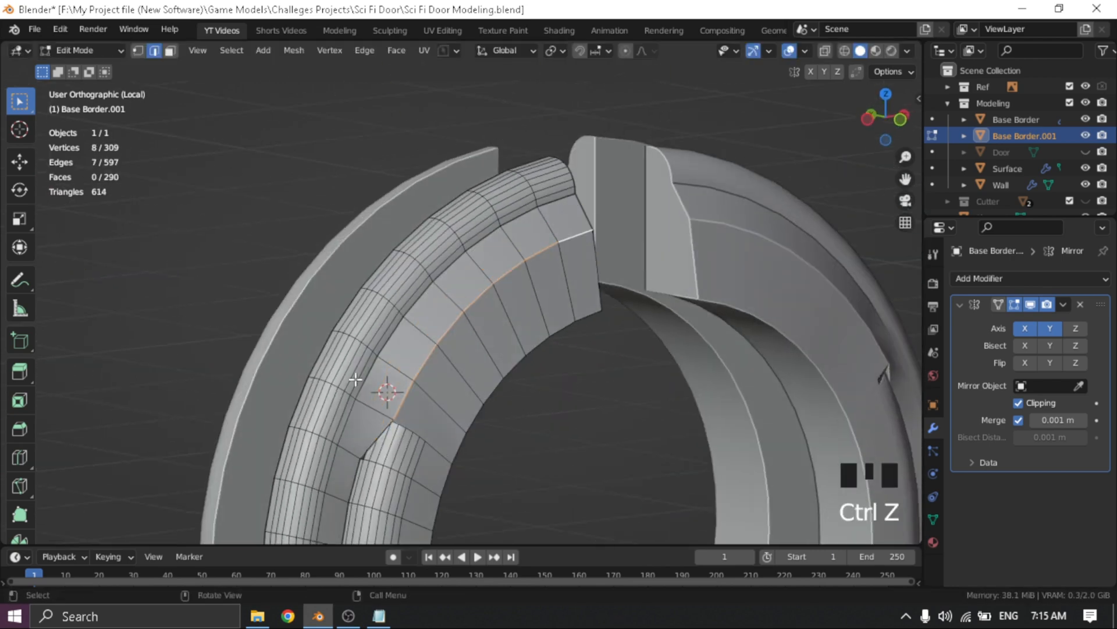
Merge the three faces at the upper end of the arch half into a single face
scroll(465, 324, up, 2)
middle_drag(465, 324, 667, 316)
key(Tab)
key(Tab)
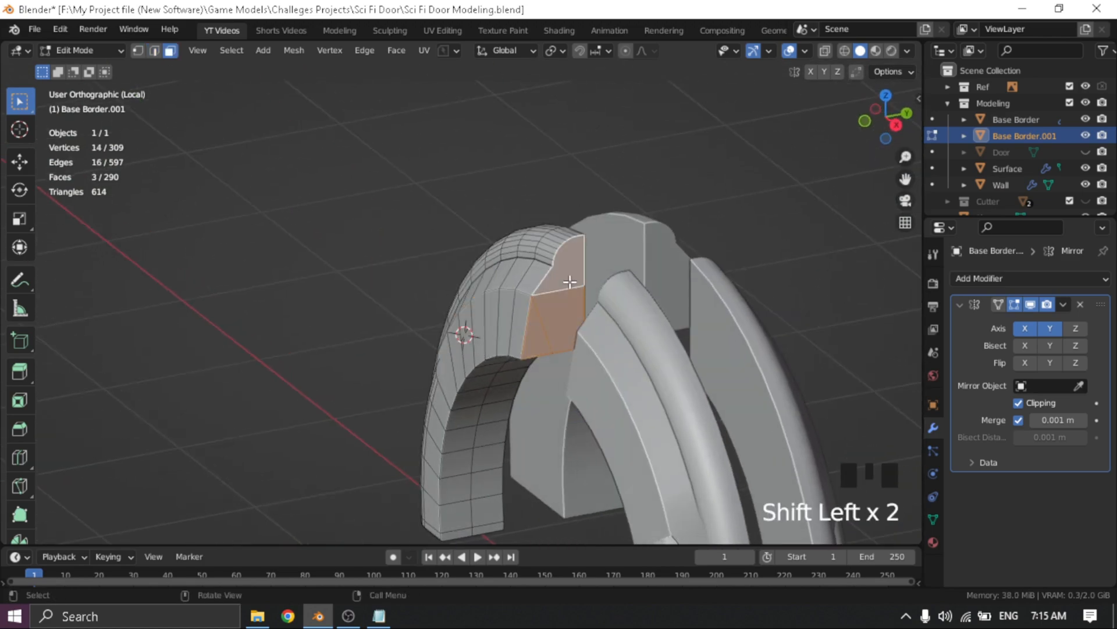
key(Tab)
click(547, 387)
middle_drag(547, 387, 400, 319)
scroll(591, 382, up, 6)
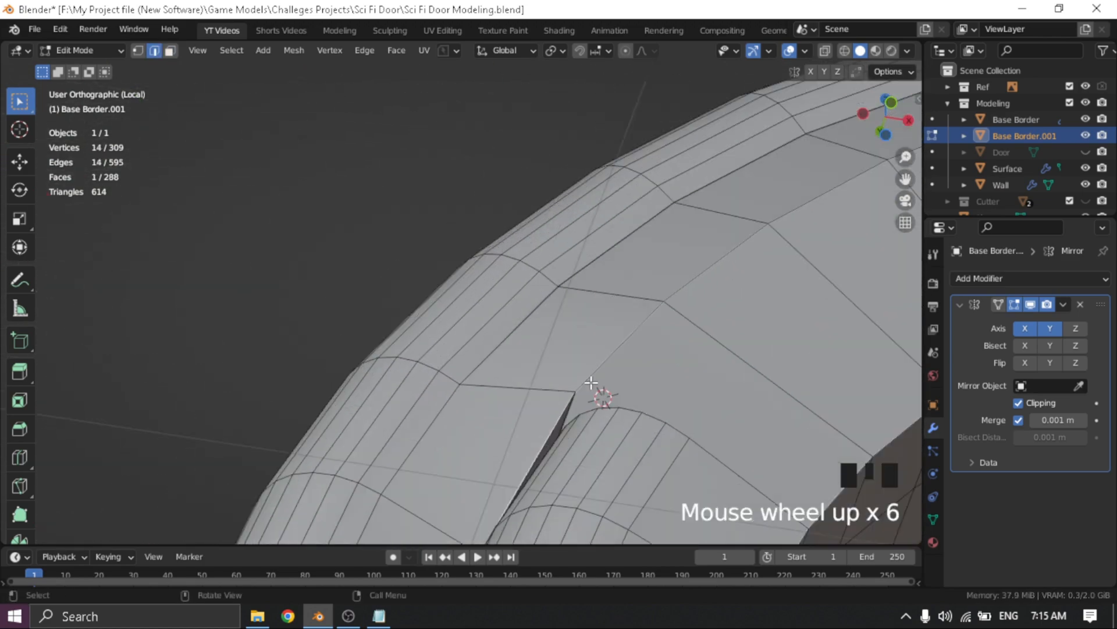
Undo the recent changes to the edge path of the flattened upper section
key(ctrl+z)
key(ctrl+z)
key(ctrl+z)
scroll(635, 379, down, 4)
middle_drag(641, 347, 735, 392)
key(Tab)
middle_click(600, 360)
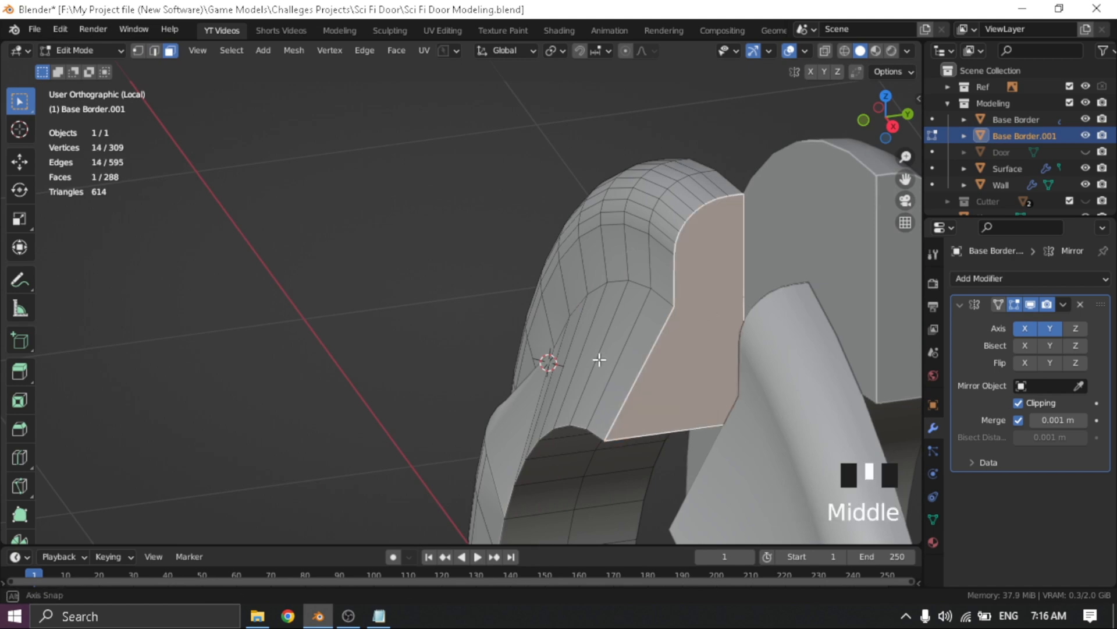
middle_drag(600, 359, 552, 245)
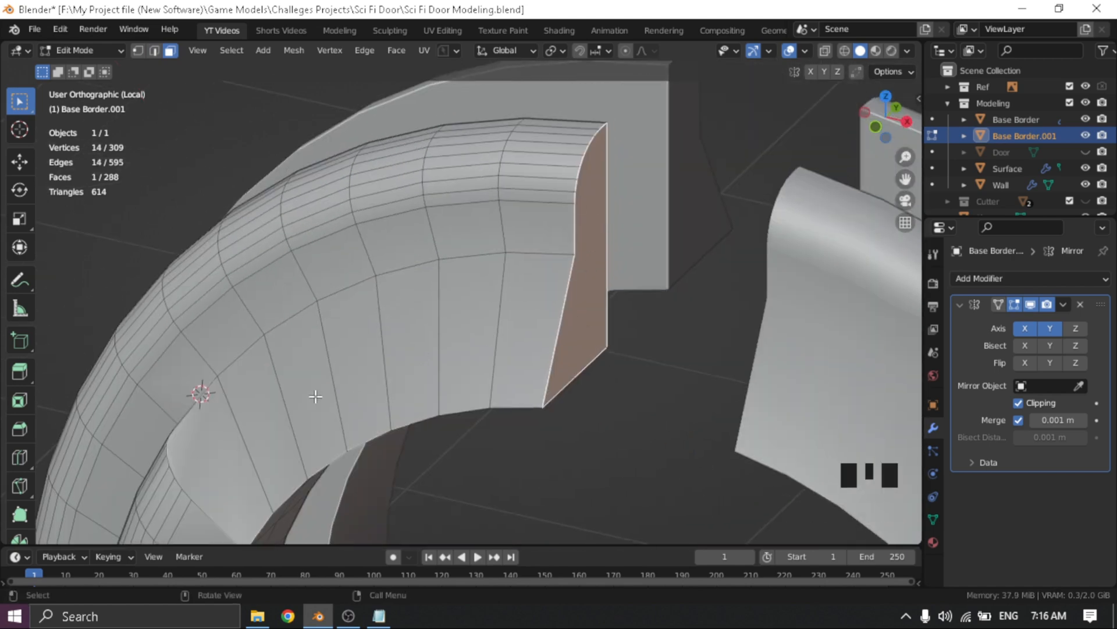
Add a loop cut lengthwise along the flattened upper section of the arch and adjust its position
middle_drag(315, 396, 593, 288)
key(ctrl+r)
click(668, 262)
key(g)
click(641, 270)
shift+middle_drag(594, 288, 550, 306)
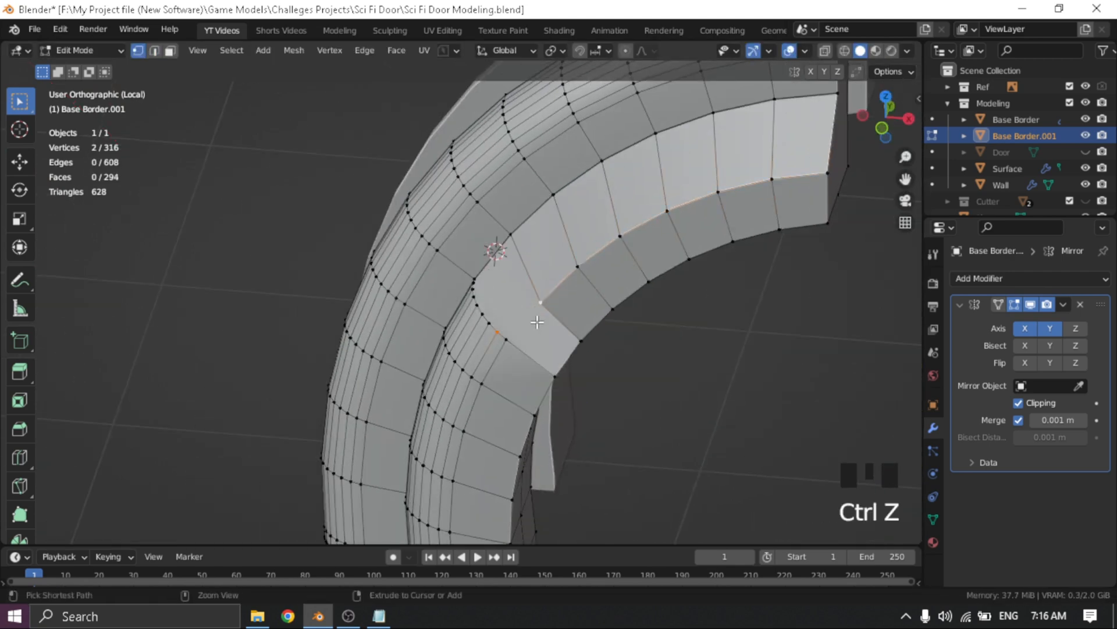
Move the edge path of the lengthwise loop along the Y axis to form a ridge on the upper section
mouse_move(539, 322)
middle_down()
mouse_move(417, 317)
mouse_move(543, 366)
mouse_move(735, 292)
mouse_move(571, 348)
mouse_move(598, 301)
mouse_move(626, 299)
mouse_move(526, 377)
mouse_move(662, 348)
mouse_move(551, 333)
middle_up()
ctrl+click(736, 292)
key(g)
key(y)
click(629, 344)
Adjust the vertex where the flattened section meets the remaining rounded tube
scroll(551, 334, up, 6)
middle_drag(242, 192, 462, 398)
click(482, 259)
key(g)
scroll(622, 317, down, 3)
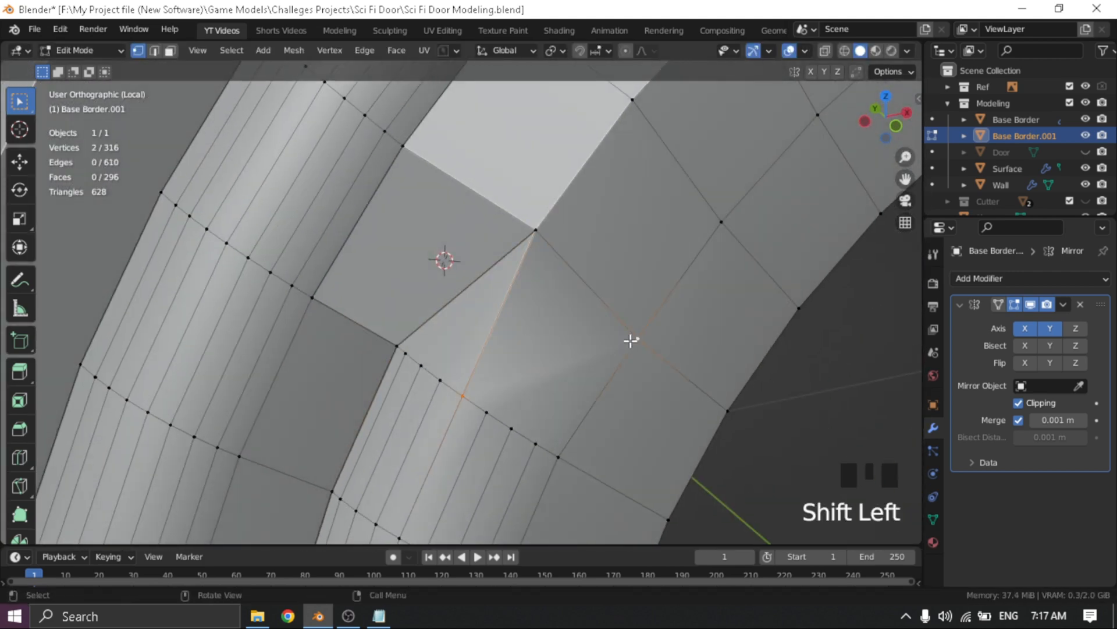
Try to connect two vertices with an edge at the junction of the flattened section and the rounded tube
key(j)
key(alt+a)
scroll(630, 340, down, 4)
middle_drag(631, 340, 351, 390)
scroll(604, 352, up, 2)
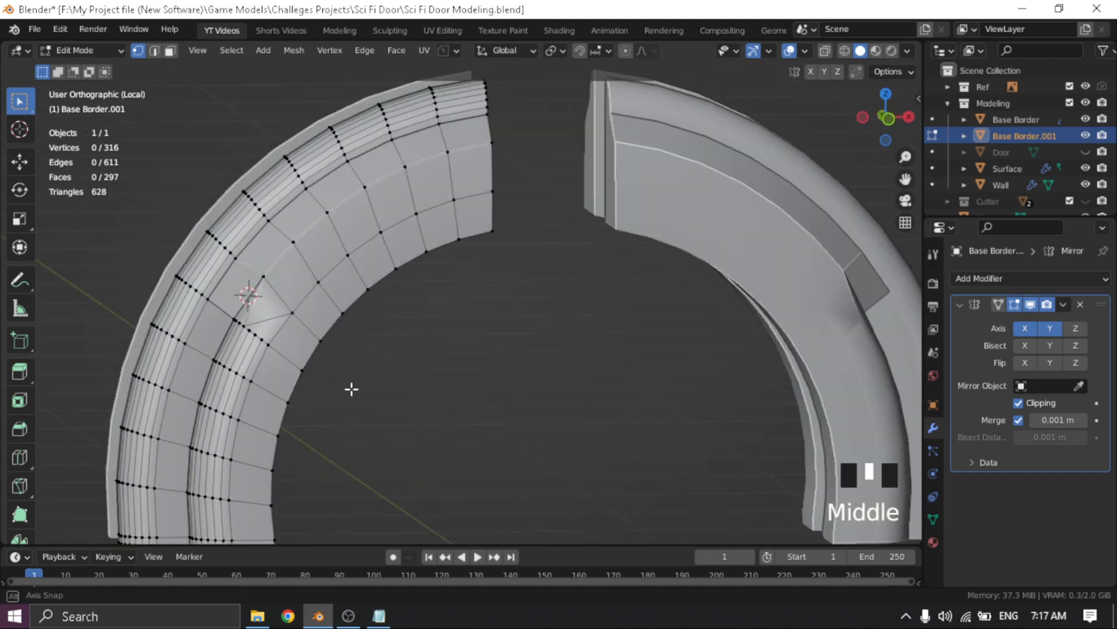
scroll(531, 304, up, 3)
scroll(532, 305, down, 4)
middle_drag(531, 304, 506, 326)
middle_drag(506, 326, 483, 344)
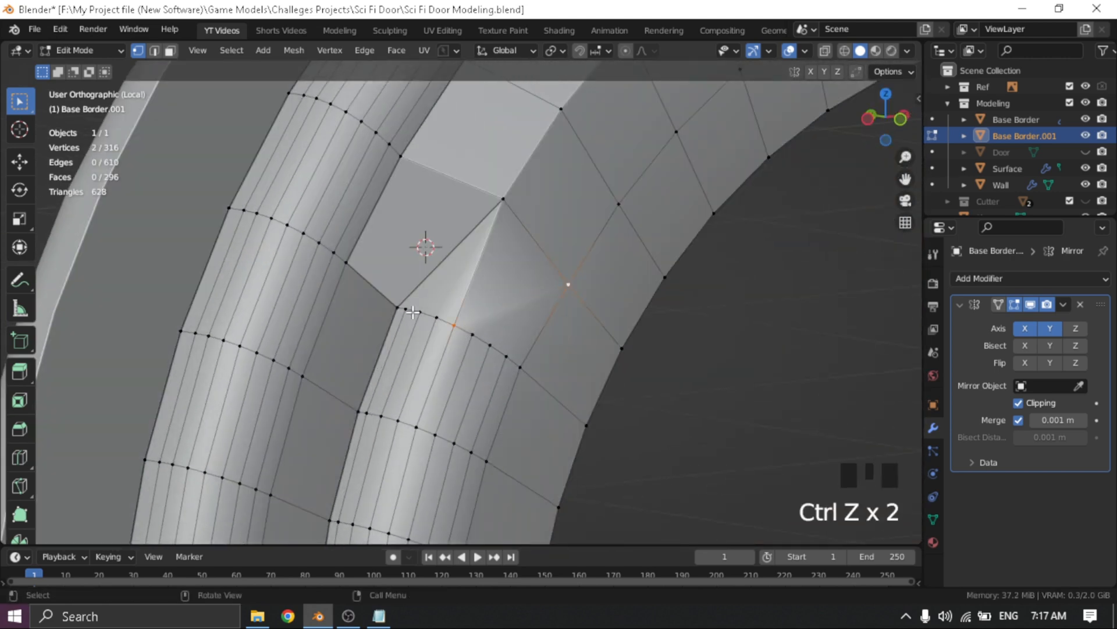
Add a loop cut through the strip between the seam and the ridge, and connect its end vertex at the junction
middle_drag(560, 325, 424, 382)
key(ctrl+r)
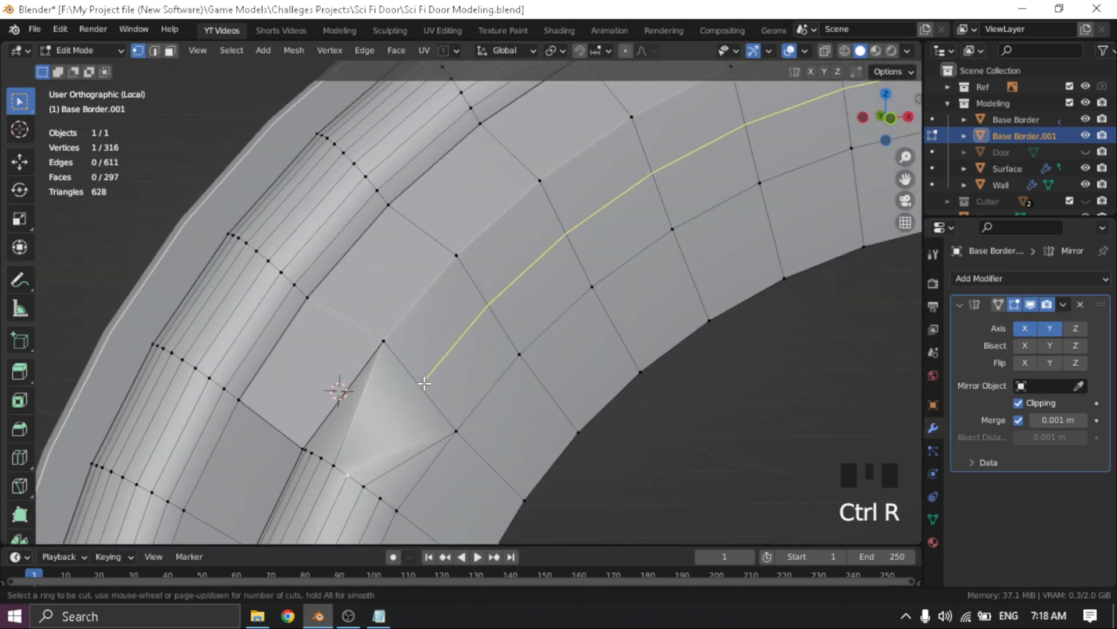
click(422, 384)
key(j)
scroll(519, 369, down, 4)
Move the newly cut edge path on the upper section along the Y axis to bulge the surface
middle_drag(519, 369, 596, 293)
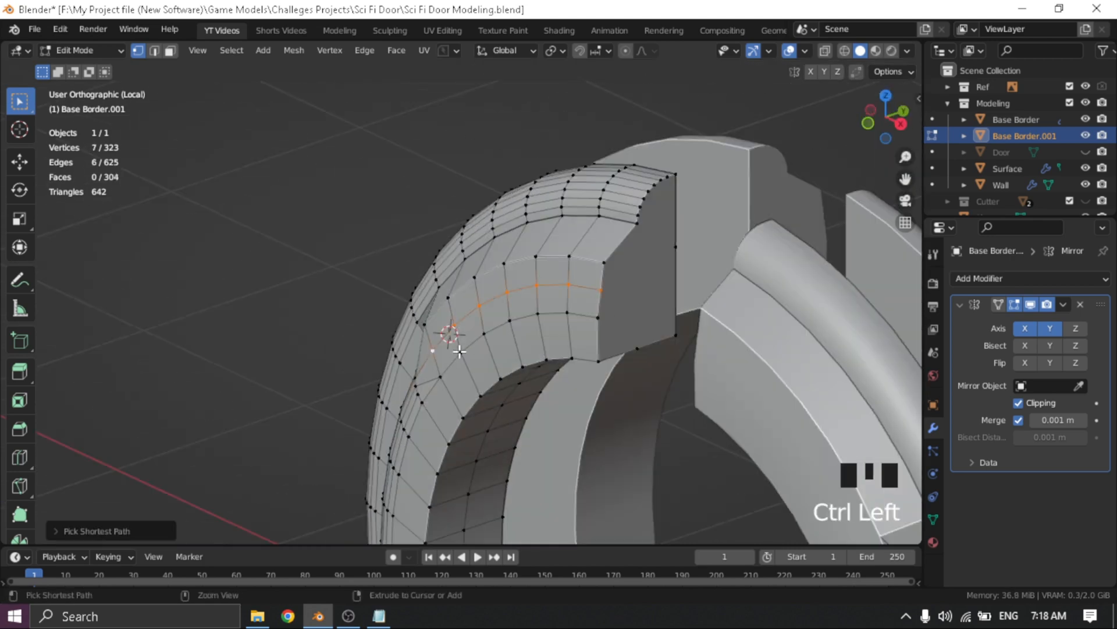
key(g)
key(y)
middle_drag(460, 351, 640, 262)
click(485, 337)
Add another loop cut near the seam with the outer tube and move its edge path to round the upper section
key(ctrl+r)
click(764, 221)
click(764, 221)
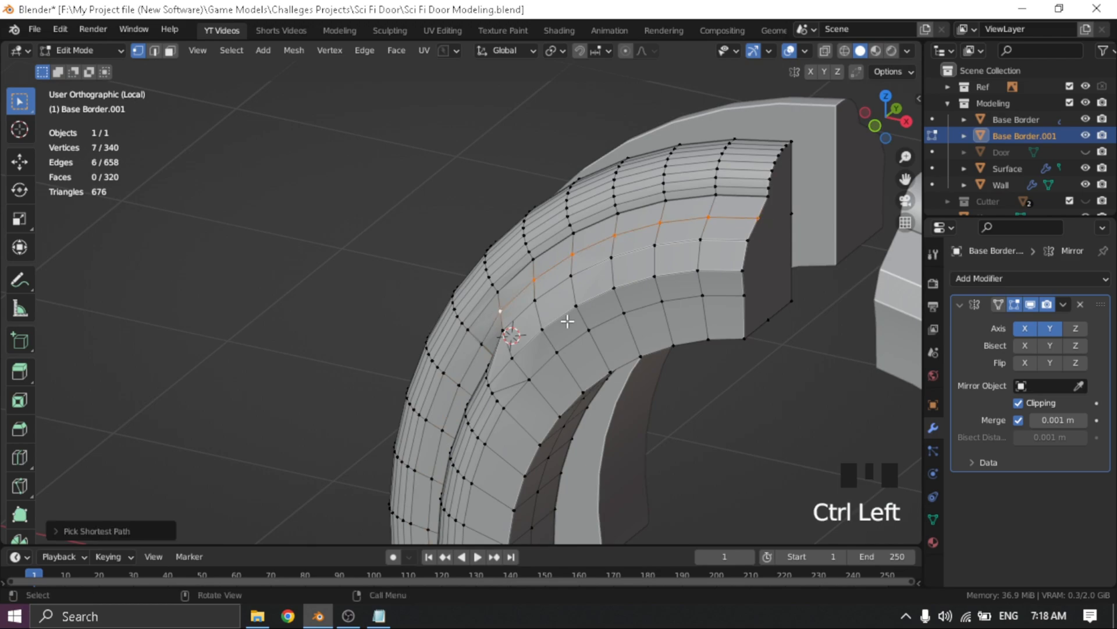
key(g)
middle_drag(567, 321, 545, 294)
click(604, 315)
Try to merge vertices at the junction between the reshaped section and the rounded tube
key(slash)
key(slash)
scroll(519, 260, up, 4)
key(m)
click(537, 322)
scroll(406, 392, down, 7)
scroll(406, 392, up, 5)
scroll(501, 338, down, 4)
scroll(328, 296, up, 6)
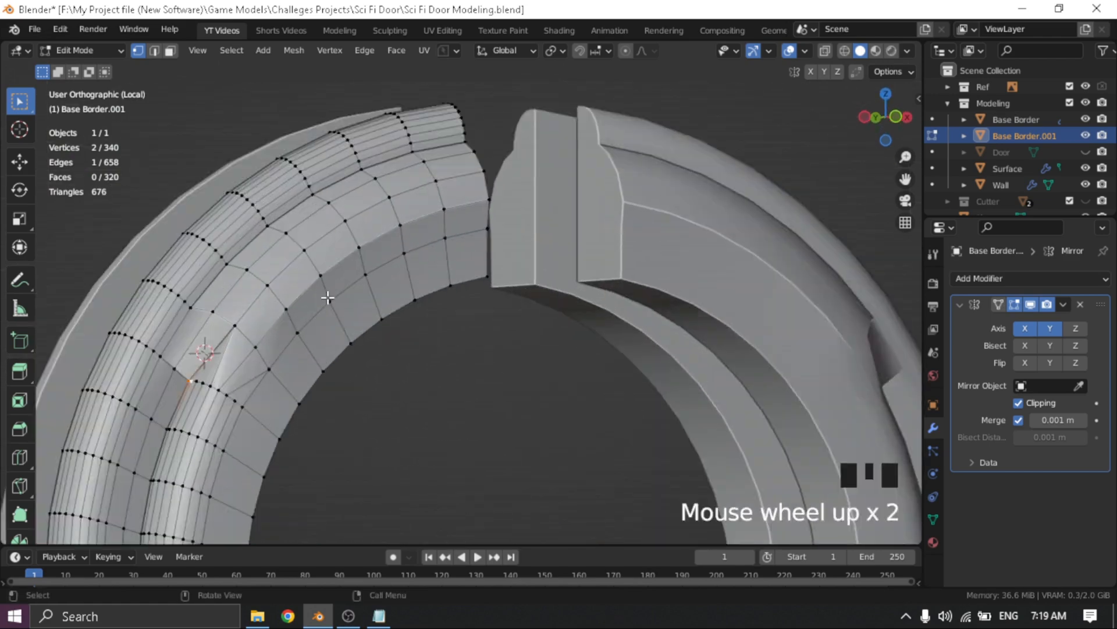
Connect the vertices across the junction with new edges
shift+middle_drag(227, 355, 515, 328)
click(607, 407)
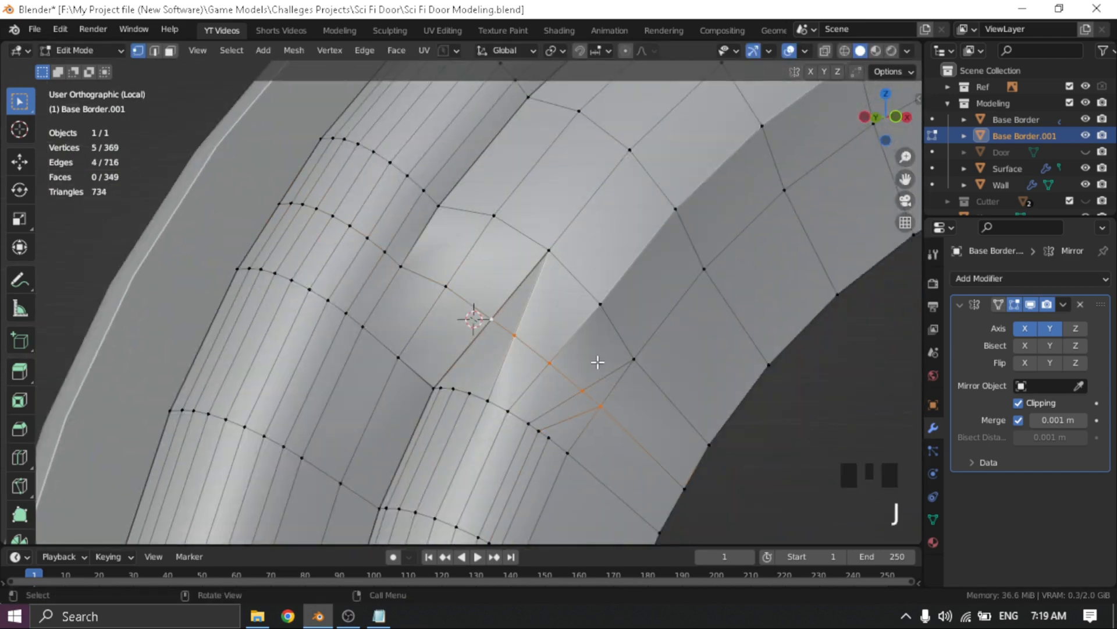
scroll(598, 362, up, 4)
Leave Edit Mode and local view to bring back the wall and reference image
key(Tab)
click(488, 277)
middle_drag(489, 277, 488, 422)
key(KP_Divide)
scroll(452, 326, up, 4)
scroll(434, 363, up, 3)
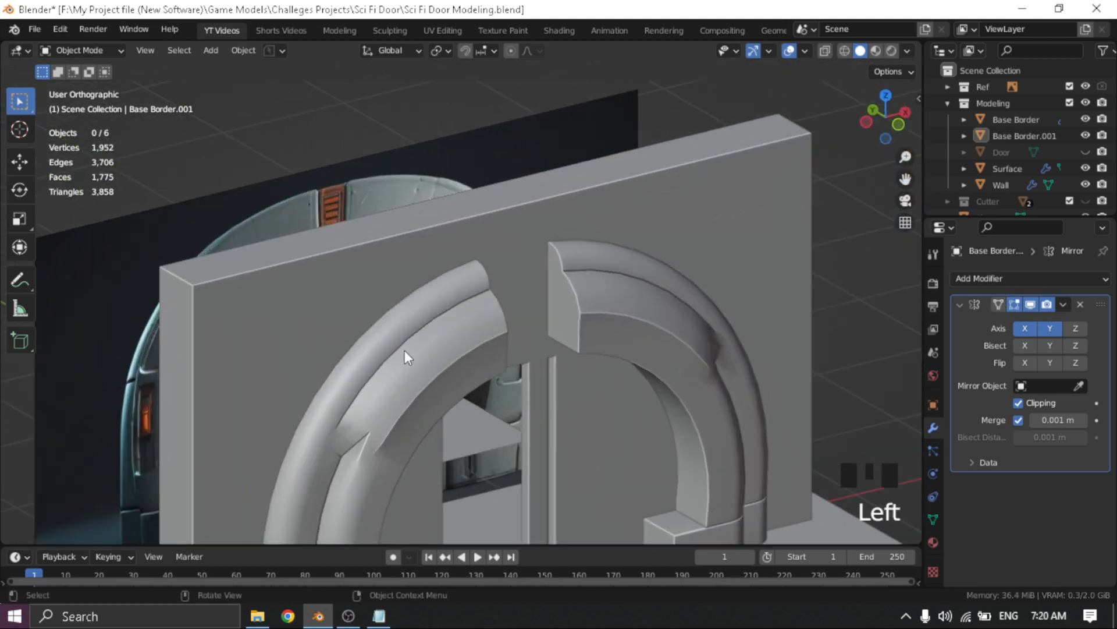
Inspect the reshaped upper section of the arch and its transition into the rounded tube
scroll(408, 356, down, 3)
click(435, 372)
scroll(483, 300, up, 4)
shift+middle_drag(484, 300, 479, 319)
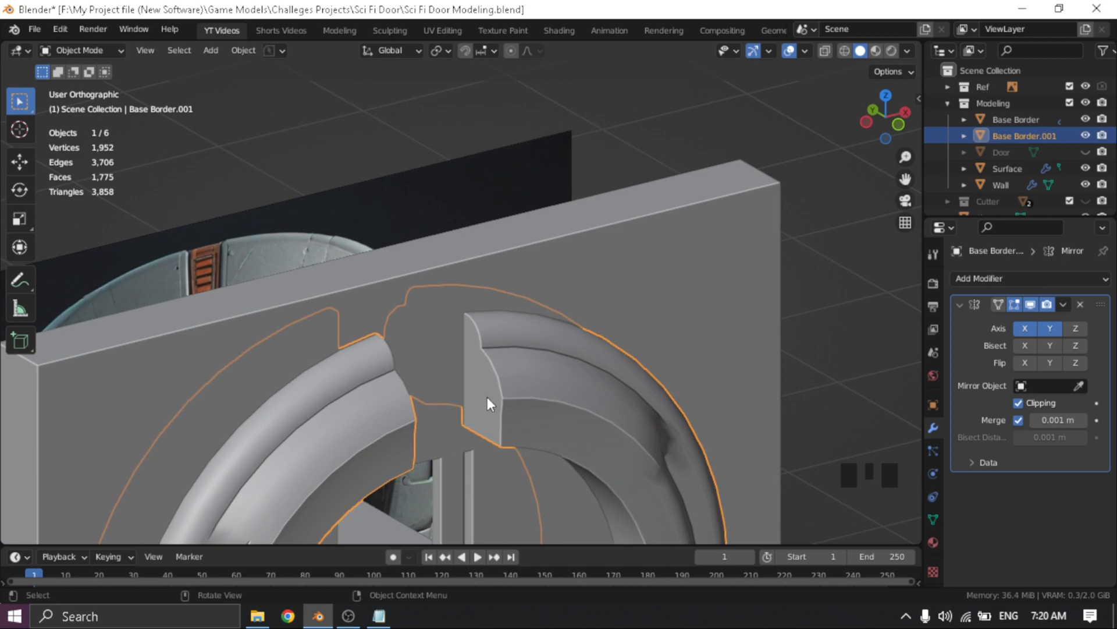
scroll(487, 396, down, 3)
shift+middle_drag(487, 397, 375, 457)
scroll(444, 377, up, 2)
middle_drag(379, 351, 416, 316)
Reposition the vertices where the reshaped upper section of the border meets the rounded tube
key(Tab)
shift+middle_drag(392, 357, 491, 407)
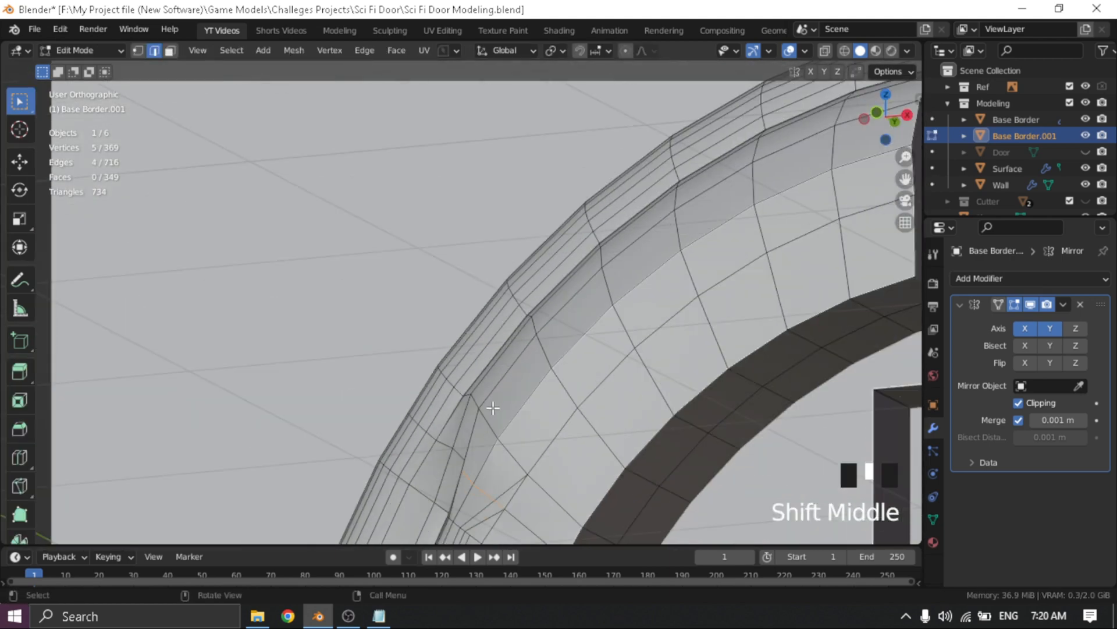
scroll(491, 407, up, 3)
click(529, 450)
key(g)
click(582, 485)
middle_drag(582, 484, 584, 262)
key(g)
click(563, 326)
Move the vertex at the tube's edge and connect the neighbouring junction vertices with new edges
middle_drag(563, 325, 442, 297)
click(424, 361)
key(g)
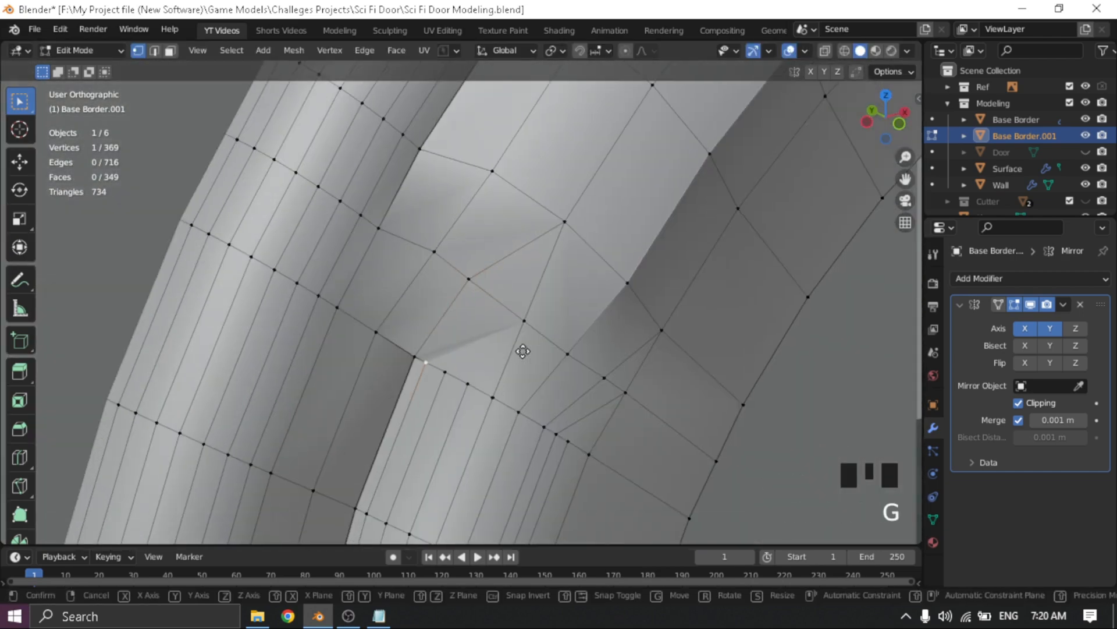
click(524, 352)
middle_drag(524, 351, 506, 338)
click(432, 366)
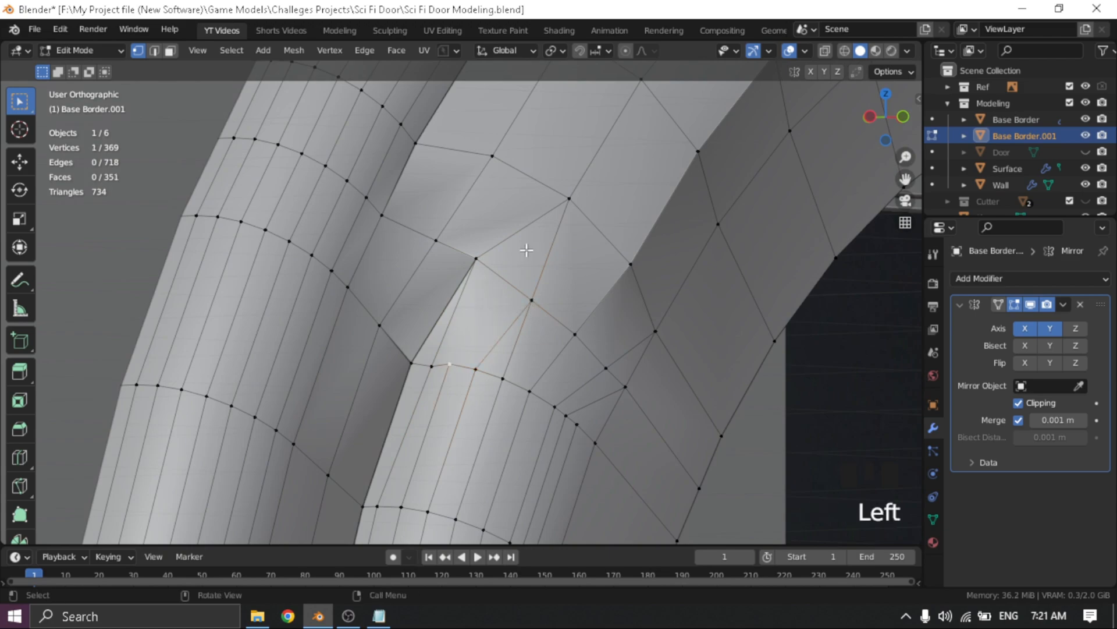
shift+click(568, 198)
middle_drag(568, 198, 617, 298)
Move the middle vertices of the junction to even out the edge flow into the upper section
scroll(573, 307, down, 3)
shift+middle_drag(617, 298, 699, 297)
scroll(660, 291, up, 4)
middle_drag(512, 291, 501, 309)
click(491, 300)
key(g)
click(543, 344)
click(546, 343)
key(g)
click(553, 367)
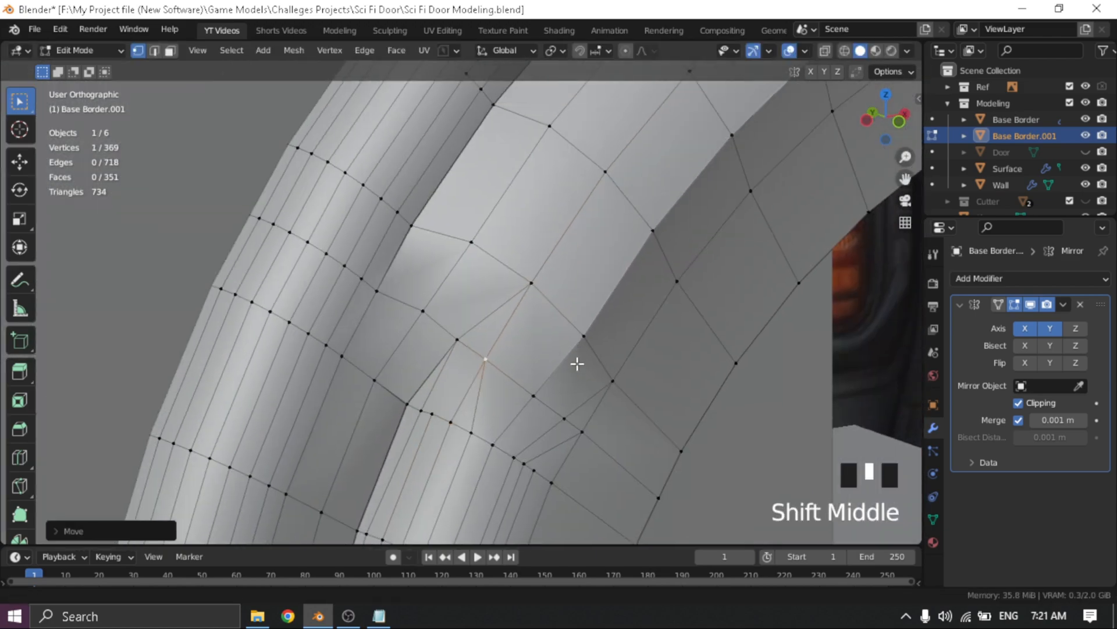
Adjust the junction vertices beside the inner ridge and return to Object Mode to check the shading
middle_drag(577, 363, 549, 379)
key(g)
click(605, 431)
key(ctrl+z)
key(g)
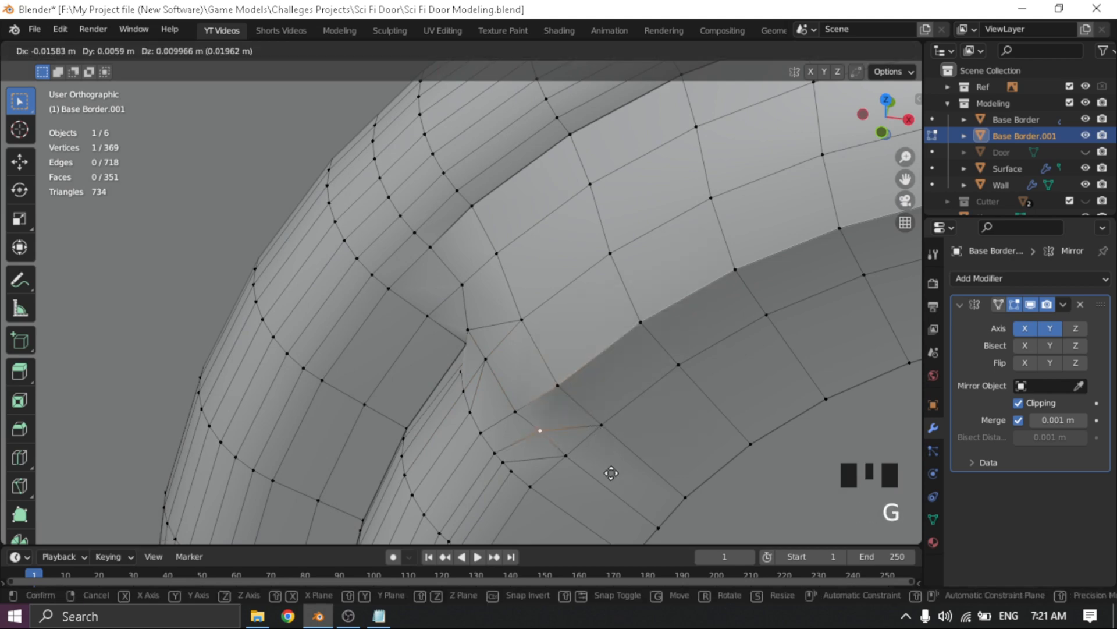
click(611, 475)
right_click(532, 461)
click(471, 552)
key(Tab)
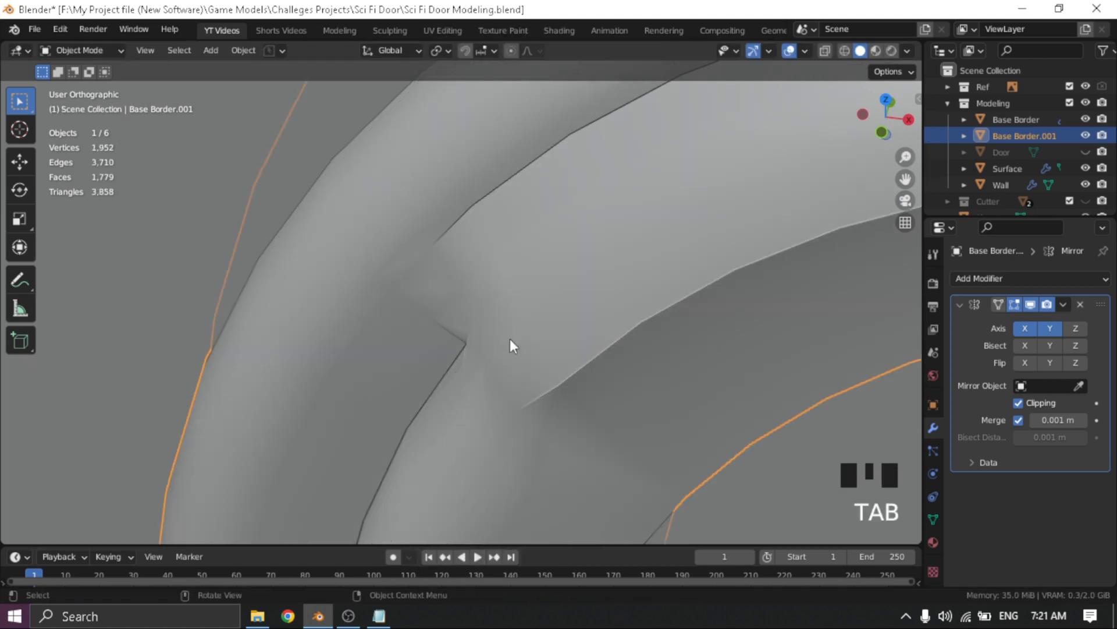
middle_drag(510, 339, 544, 279)
scroll(530, 285, down, 7)
shift+middle_drag(518, 273, 524, 299)
scroll(523, 298, up, 3)
Turn off Auto Smooth in the border's normals settings
right_click(553, 306)
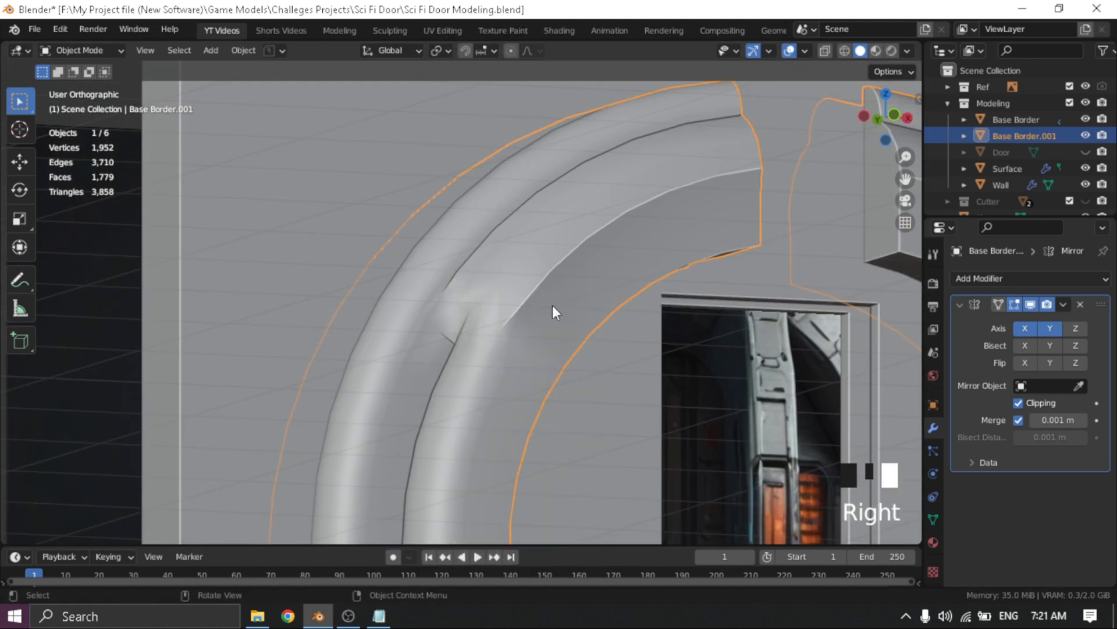
click(933, 519)
scroll(1021, 490, down, 4)
click(1016, 482)
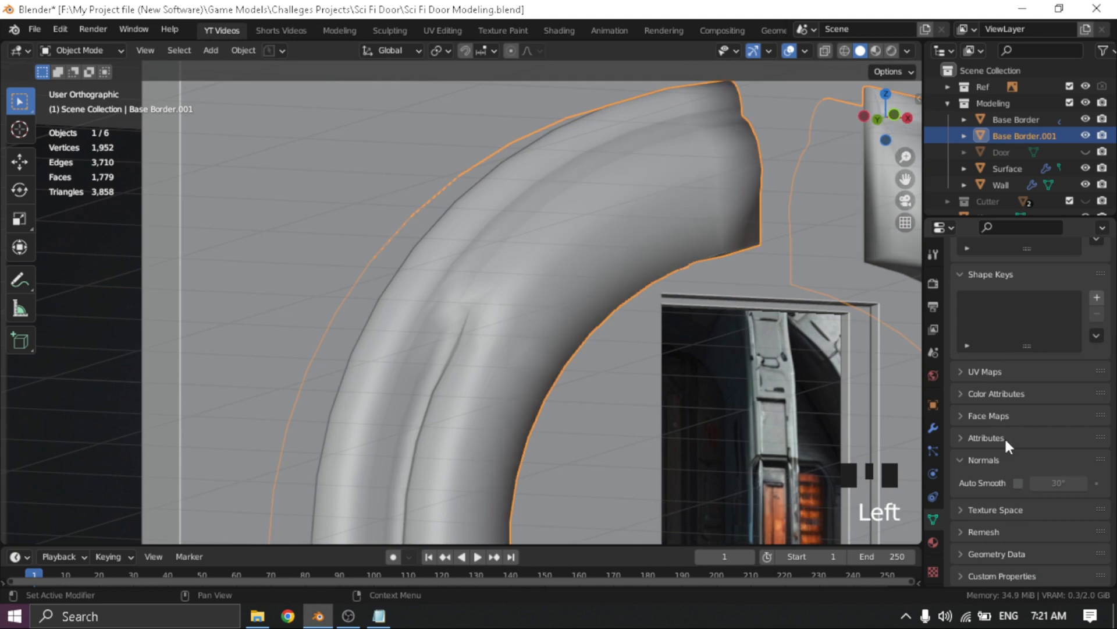
Add a Subdivision Surface modifier to the border, with 2 viewport levels and 2 render levels
click(933, 427)
click(1030, 278)
click(812, 424)
shift+middle_drag(805, 567, 582, 326)
scroll(564, 326, down, 3)
middle_drag(524, 262, 511, 299)
scroll(513, 387, up, 5)
middle_drag(514, 387, 489, 390)
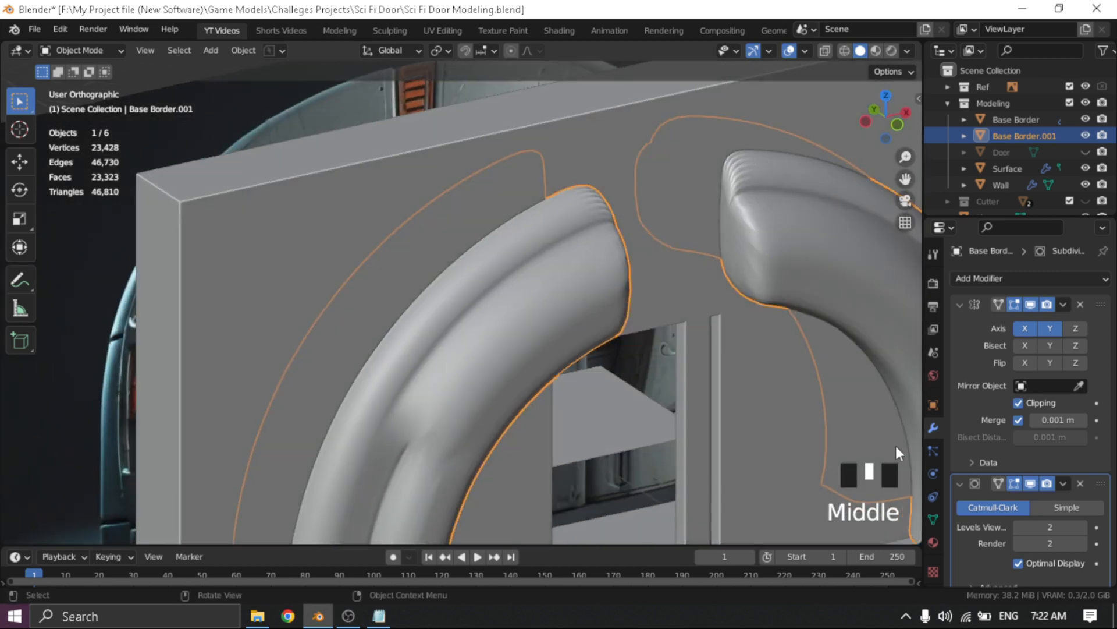
Compare the border with and without the subdivision preview, then turn on Auto Smooth at 30°
click(1030, 483)
middle_drag(524, 297, 466, 297)
click(1030, 484)
click(933, 518)
scroll(1013, 483, down, 4)
click(1018, 483)
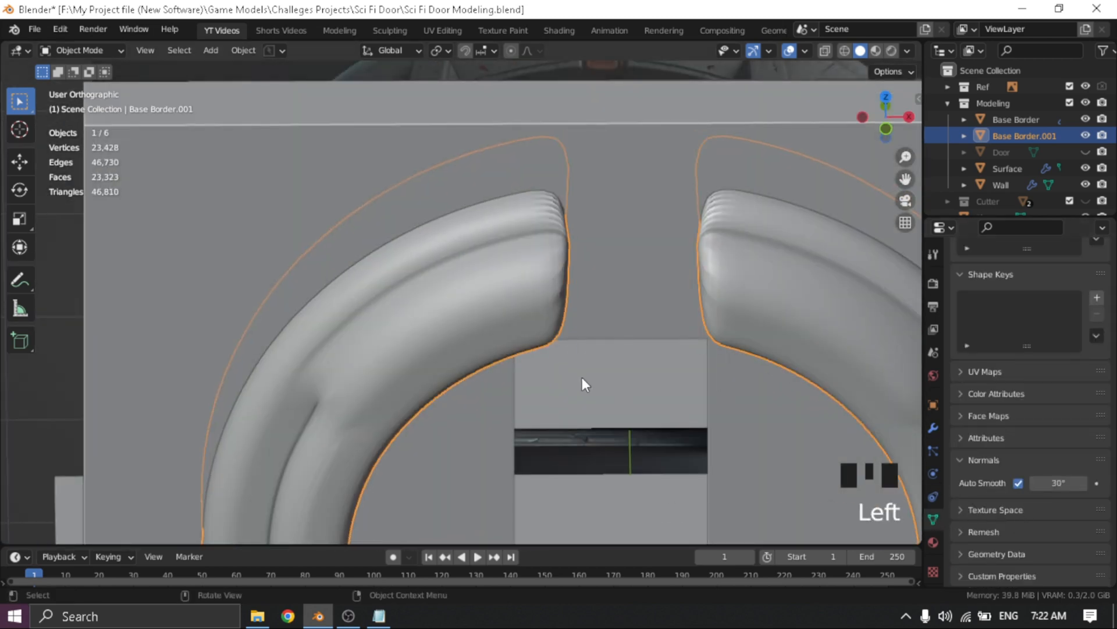
Inset the flat end face at the top of the border's arch
middle_drag(582, 377, 539, 302)
key(Tab)
click(637, 300)
key(i)
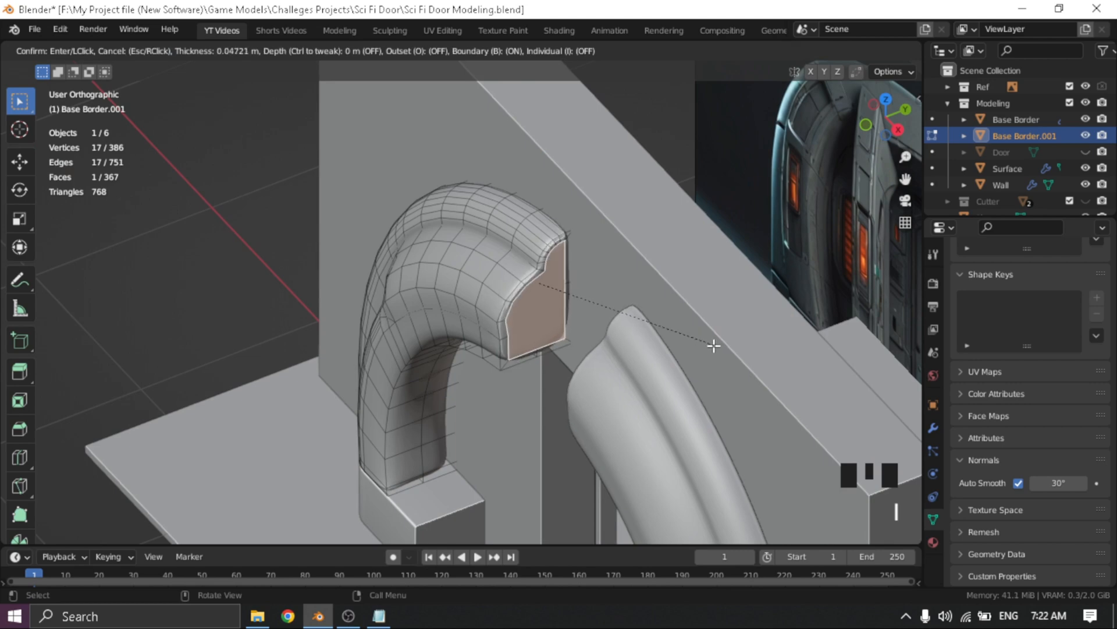
click(713, 346)
Hide the Subdivision modifier's viewport preview and undo the end-face inset
key(Tab)
middle_drag(567, 355, 690, 340)
click(933, 428)
click(1030, 452)
shift+middle_drag(615, 379, 639, 382)
key(ctrl+z)
key(ctrl+z)
Isolate the border in local view around the selected end face of the arch
click(400, 241)
key(KP_Divide)
scroll(429, 252, up, 5)
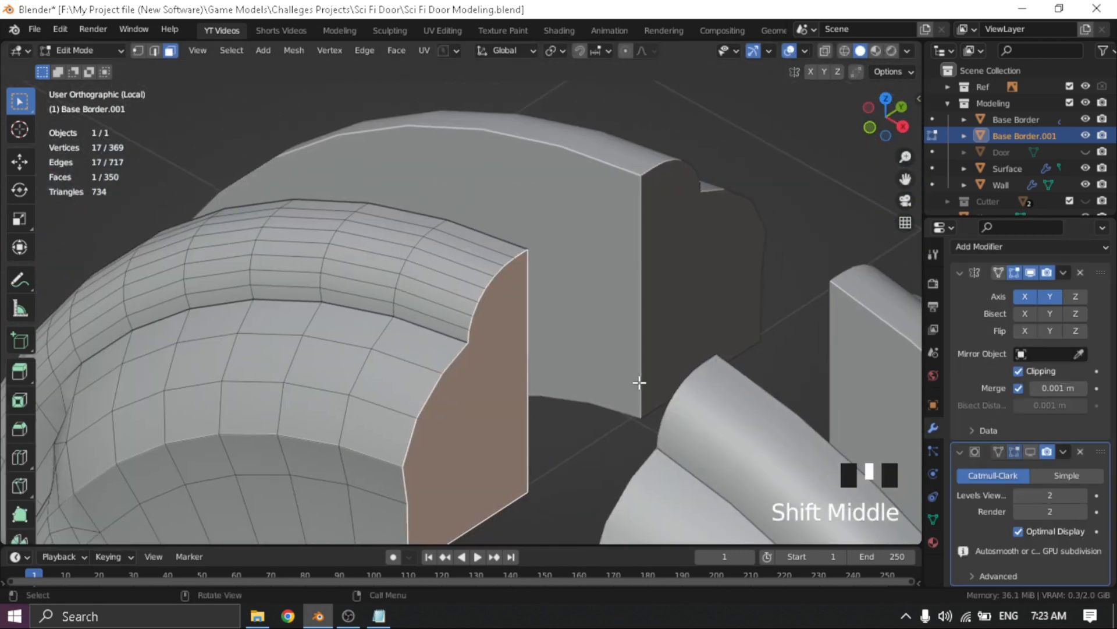
Inset the arch's end face twice to add supporting loops near its rim
key(i)
click(623, 387)
key(i)
click(626, 386)
Inspect the subdivided border in Object Mode around its inset end faces
scroll(626, 385, down, 11)
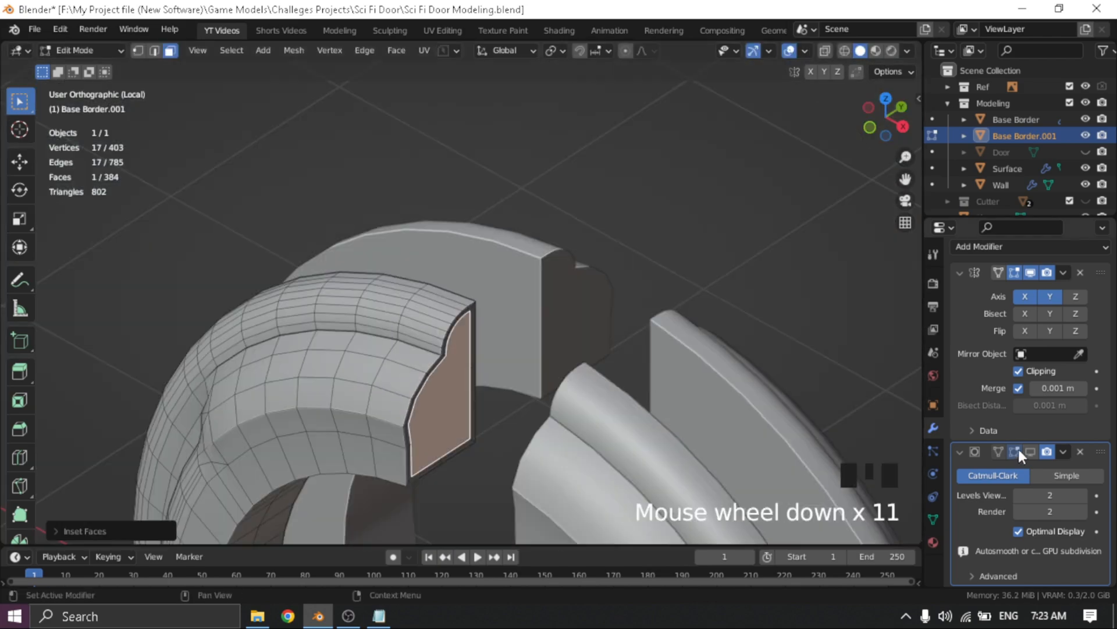
key(Tab)
key(grave)
click(655, 376)
middle_drag(656, 376, 482, 326)
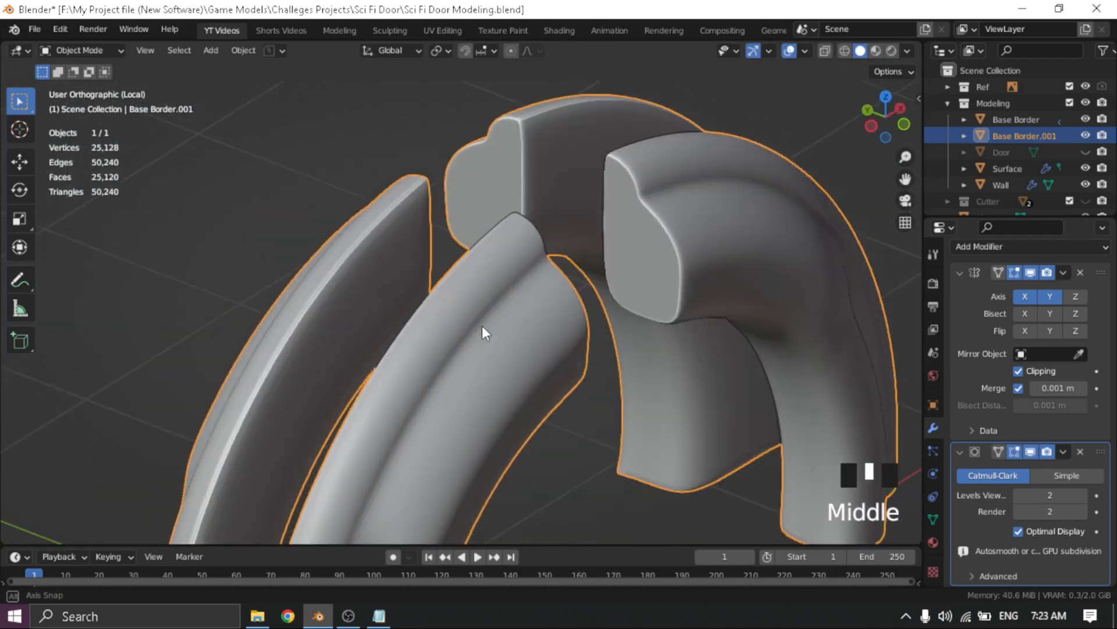
Select the dense lengthwise edges along the outer ridge of the upper section and dissolve them
key(Tab)
click(326, 297)
middle_drag(326, 298, 242, 334)
click(242, 334)
shift+middle_drag(524, 326, 616, 185)
click(598, 316)
scroll(568, 287, down, 5)
key(Tab)
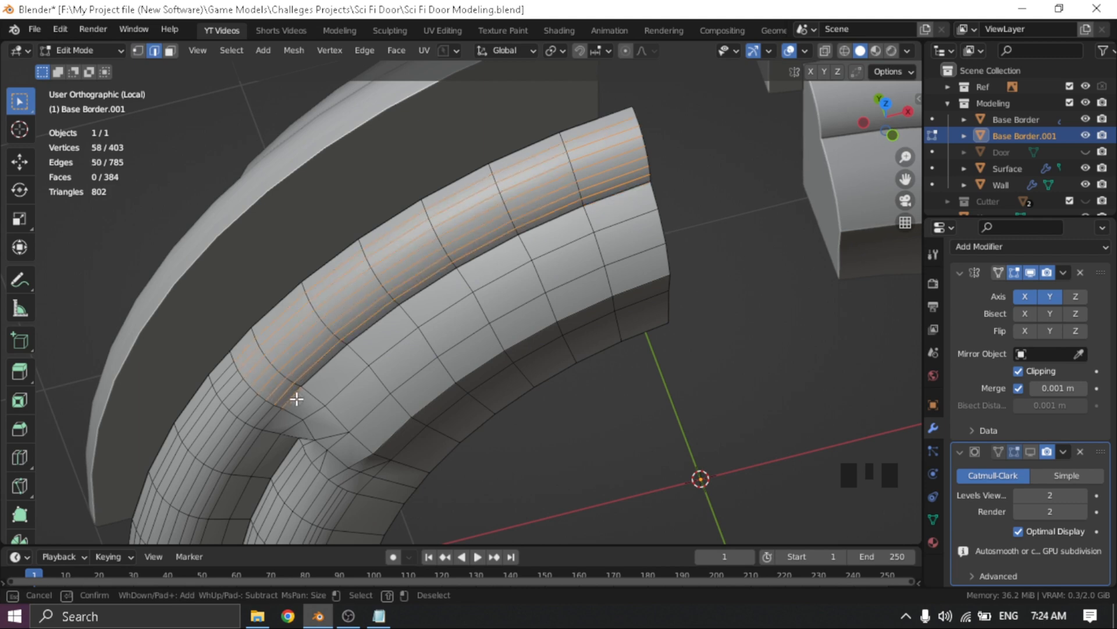
right_click(254, 544)
click(254, 545)
middle_drag(254, 544, 158, 483)
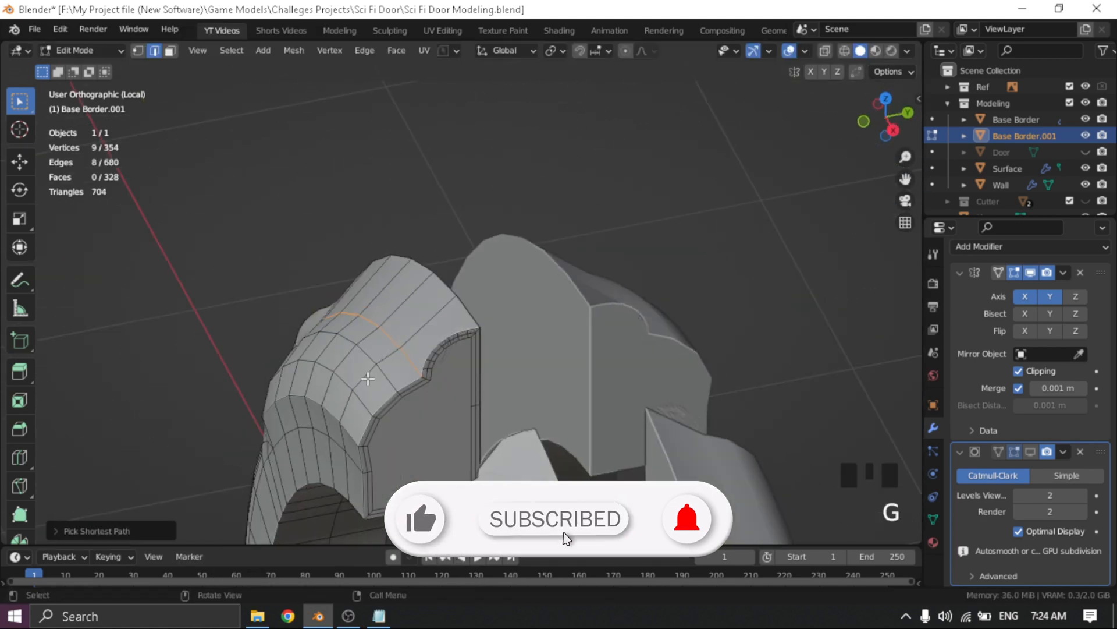
Undo the edge dissolve along the outer ridge and the two end-face insets
key(ctrl+z)
key(ctrl+z)
key(ctrl+z)
key(ctrl+z)
key(ctrl+z)
key(ctrl+z)
key(ctrl+z)
key(ctrl+z)
key(ctrl+z)
key(ctrl+z)
key(ctrl+z)
key(ctrl+z)
key(ctrl+z)
key(ctrl+z)
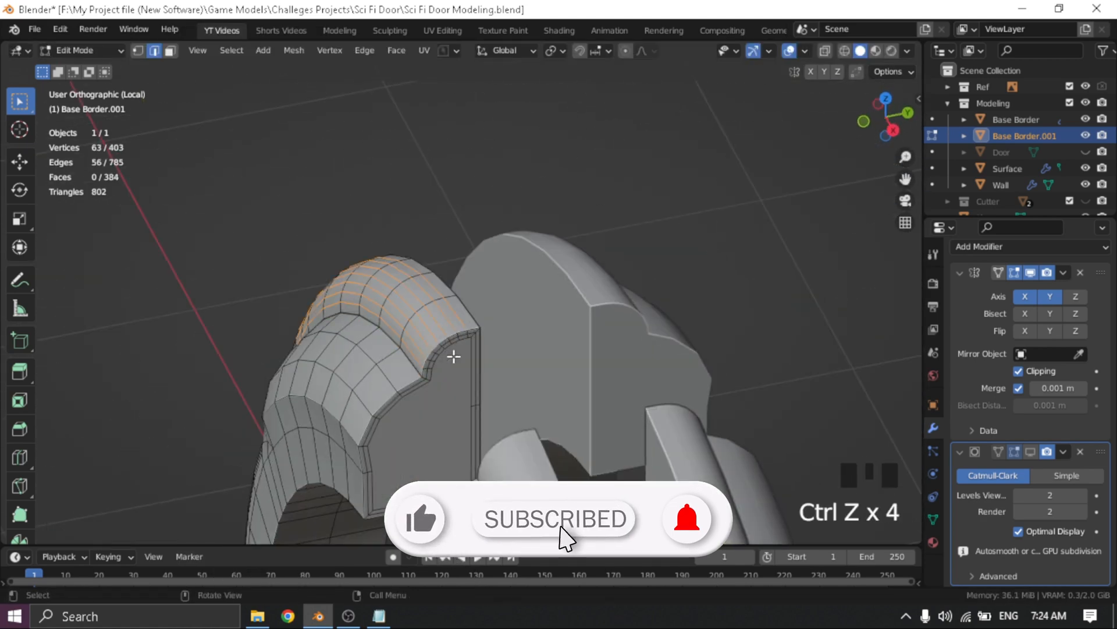
middle_drag(441, 344, 534, 370)
key(Tab)
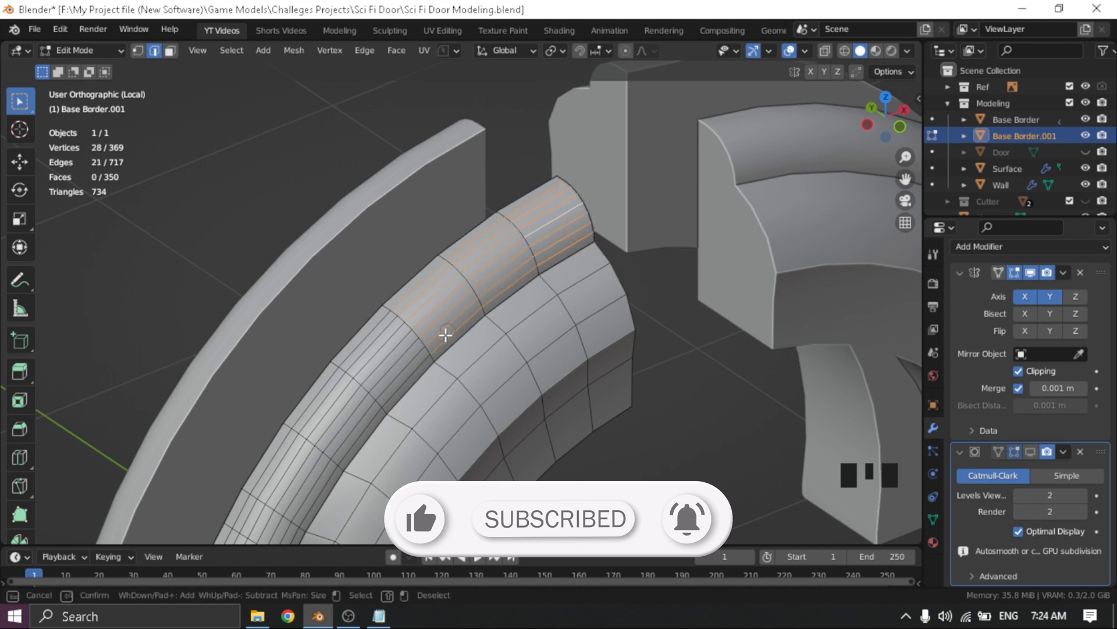
Select the closely spaced lengthwise edges of the outer ridge up to the junction and dissolve them
drag(329, 412, 439, 247)
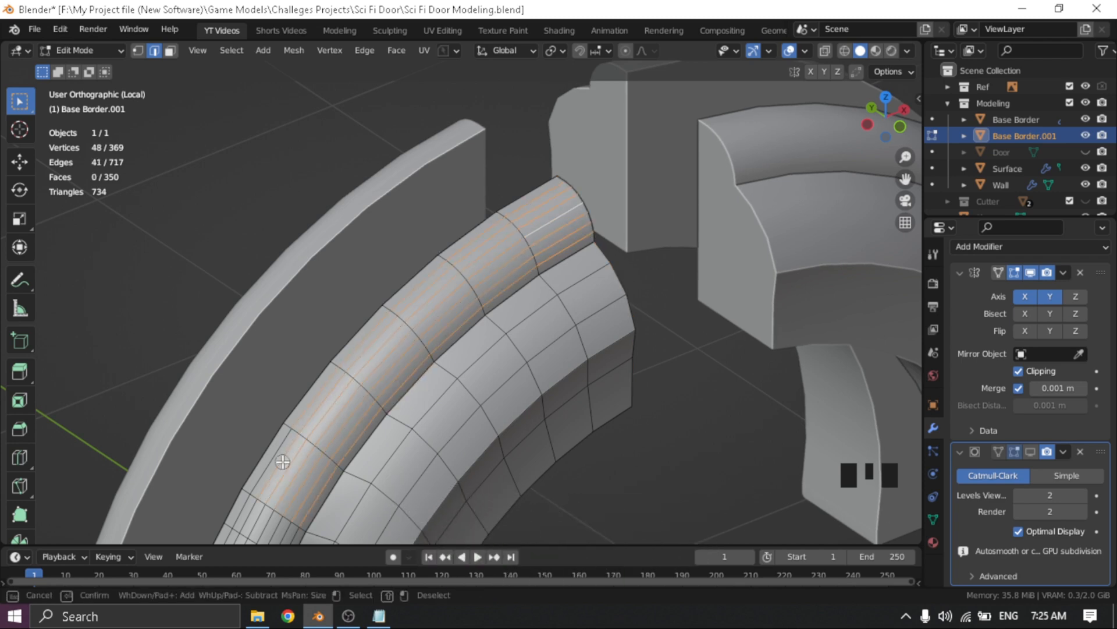
shift+middle_drag(282, 461, 431, 274)
right_click(418, 292)
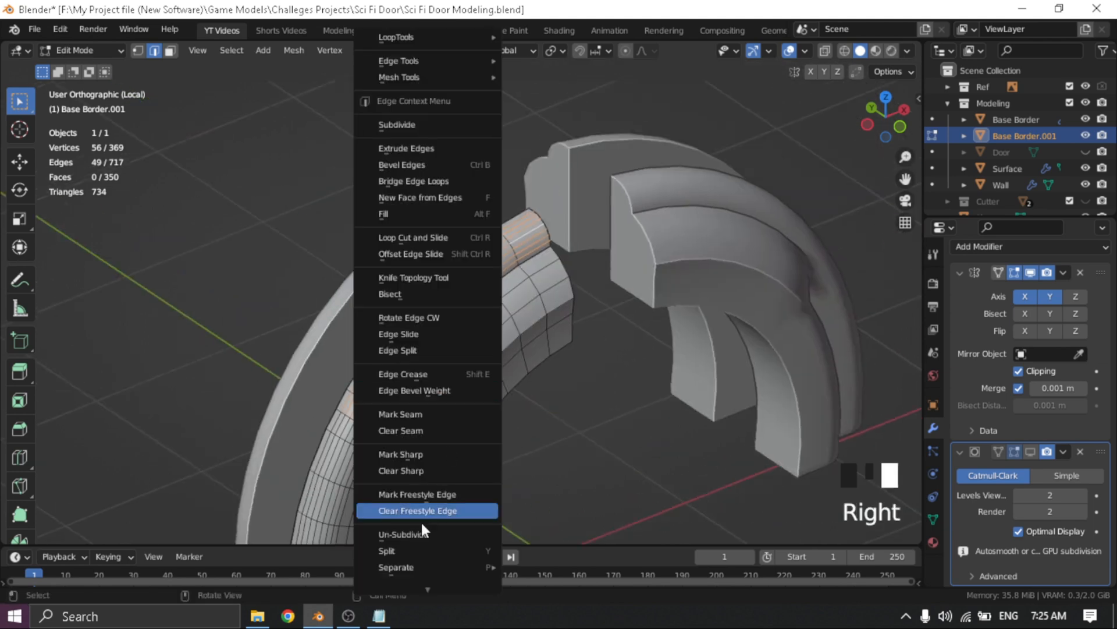
click(421, 521)
Try to move a lengthwise edge path on the simplified outer ridge
ctrl+click(373, 409)
key(g)
middle_drag(373, 409, 374, 342)
click(536, 349)
key(ctrl+z)
Select the outermost lengthwise edge path of the upper section and move it outward to round the profile
ctrl+click(418, 427)
ctrl+drag(417, 428, 419, 429)
key(g)
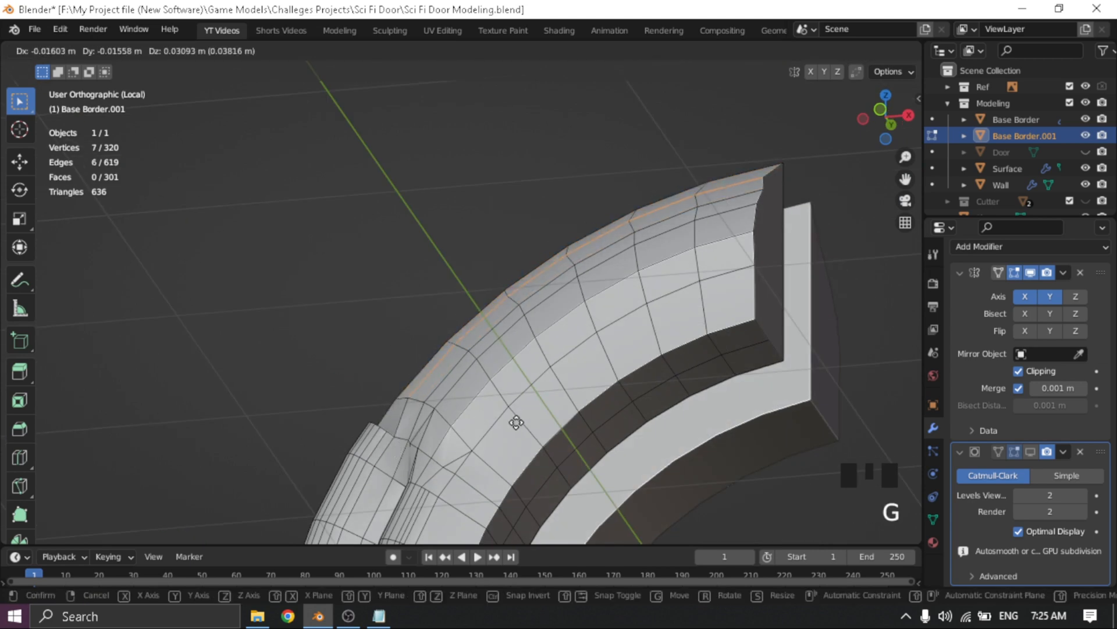
click(516, 419)
middle_drag(517, 419, 561, 454)
key(g)
click(561, 442)
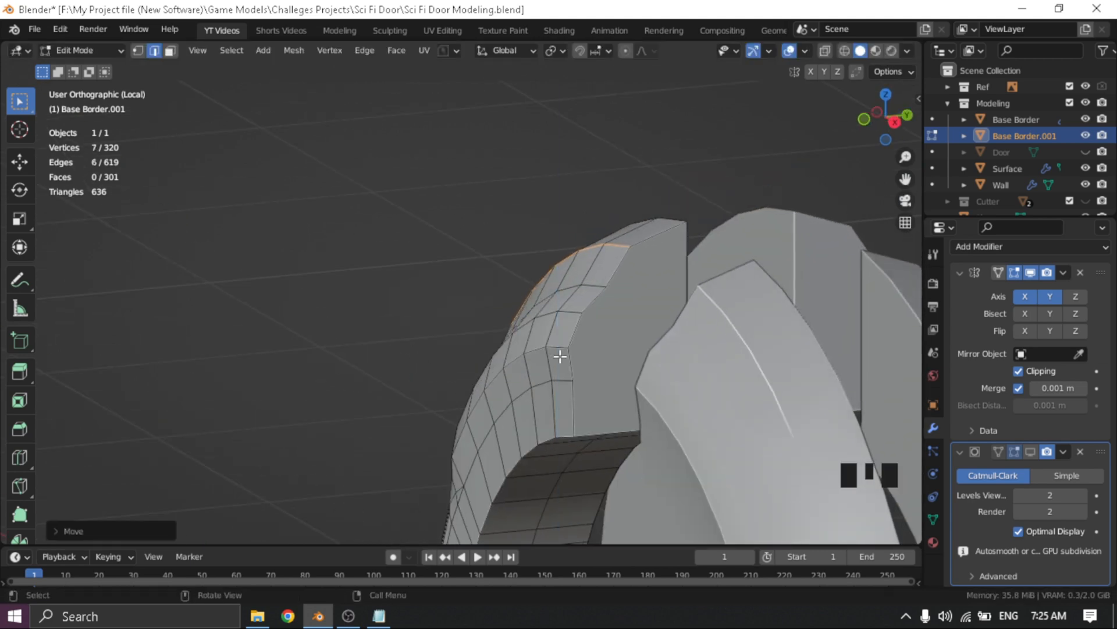
Select the neighbouring lengthwise edge path on the upper section and move it outward to smooth the curve
click(559, 357)
shift+middle_drag(558, 356, 571, 421)
ctrl+click(572, 325)
key(g)
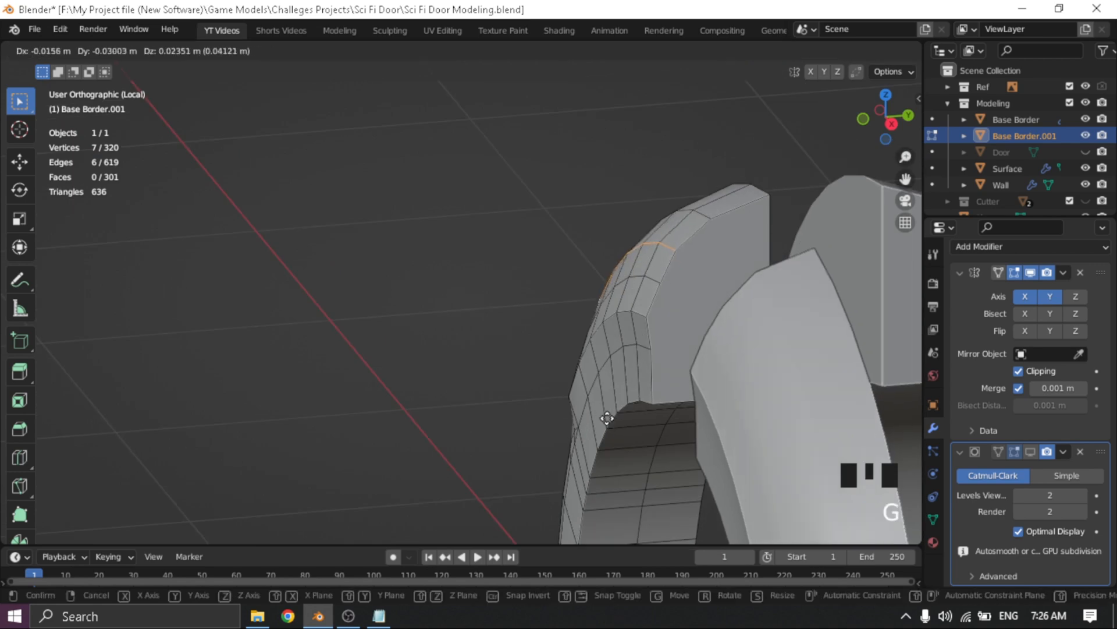
click(606, 417)
scroll(577, 364, down, 2)
scroll(646, 349, up, 4)
shift+middle_drag(645, 349, 550, 409)
key(g)
click(642, 348)
In front view, move the indented end-face vertex about 0.016 m along X to line up with the end plane
scroll(655, 342, down, 4)
shift+middle_drag(656, 342, 547, 396)
key(Tab)
scroll(485, 371, up, 1)
key(grave)
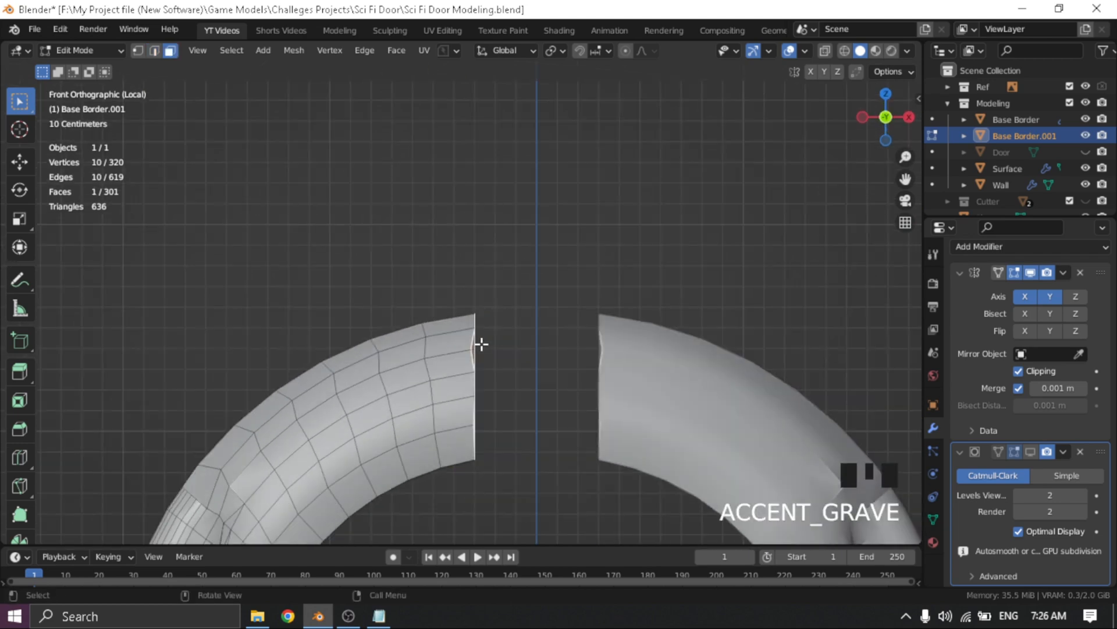
scroll(481, 354, up, 2)
shift+middle_drag(473, 361, 463, 385)
key(Tab)
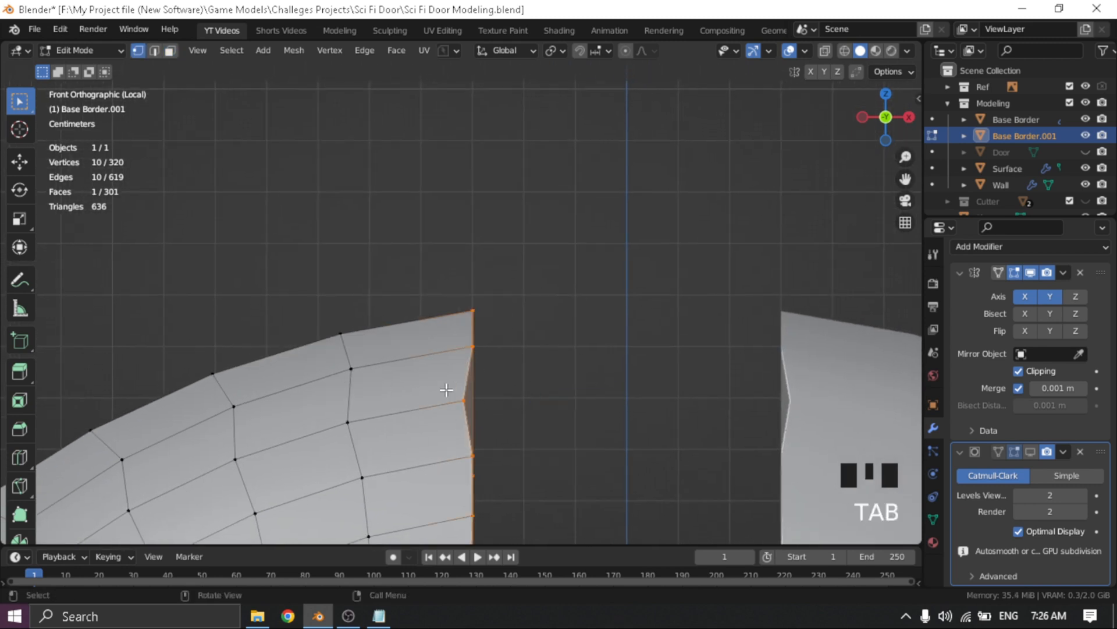
drag(469, 412, 467, 412)
scroll(467, 411, up, 2)
shift+middle_drag(474, 420, 454, 380)
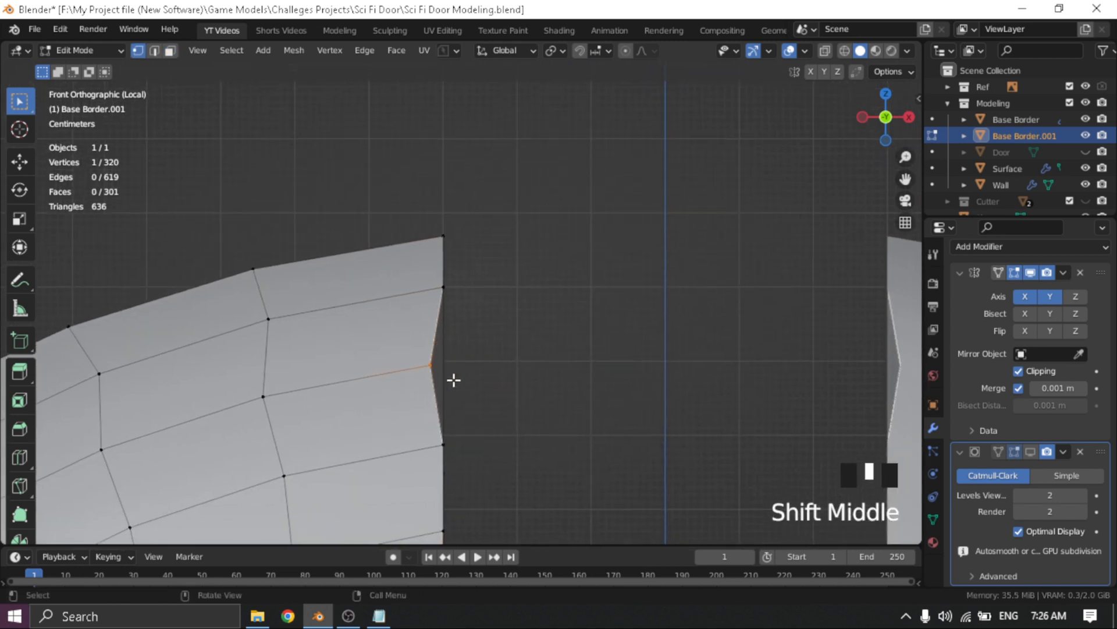
key(g)
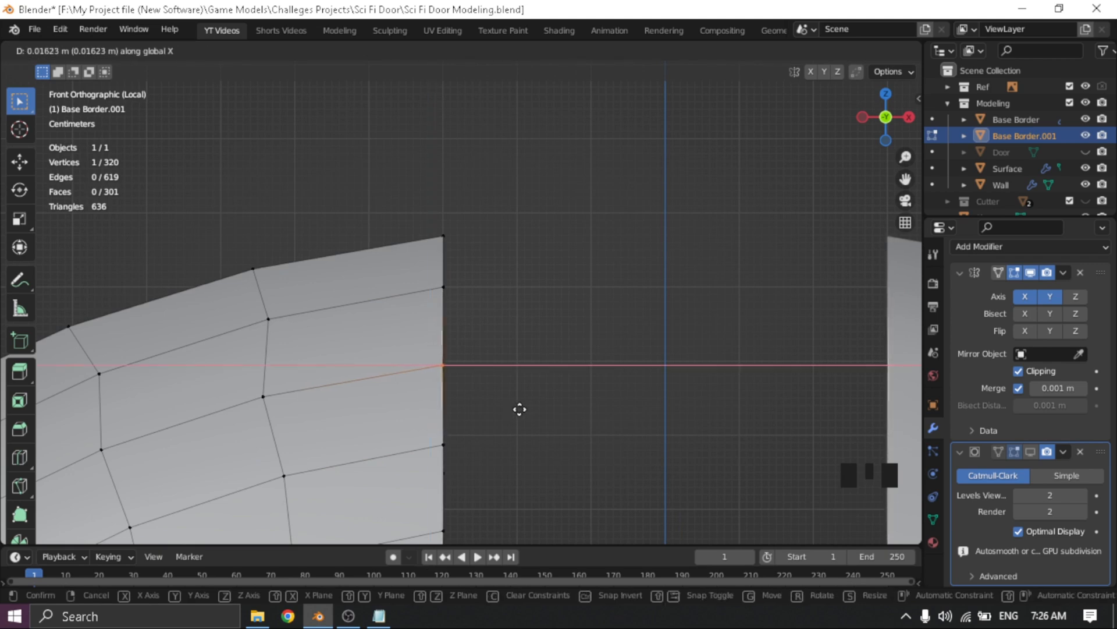
click(518, 411)
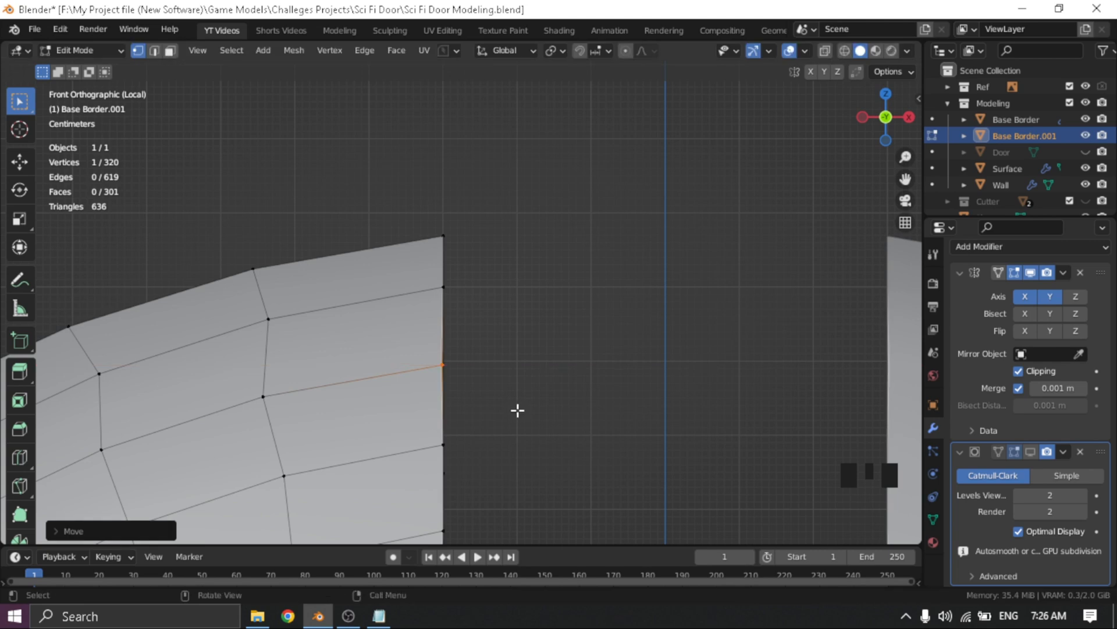
Select the upper section's end face and extrude it about 0.15 m toward the mirror plane in front view
key(ctrl+Tab)
middle_drag(584, 414, 438, 439)
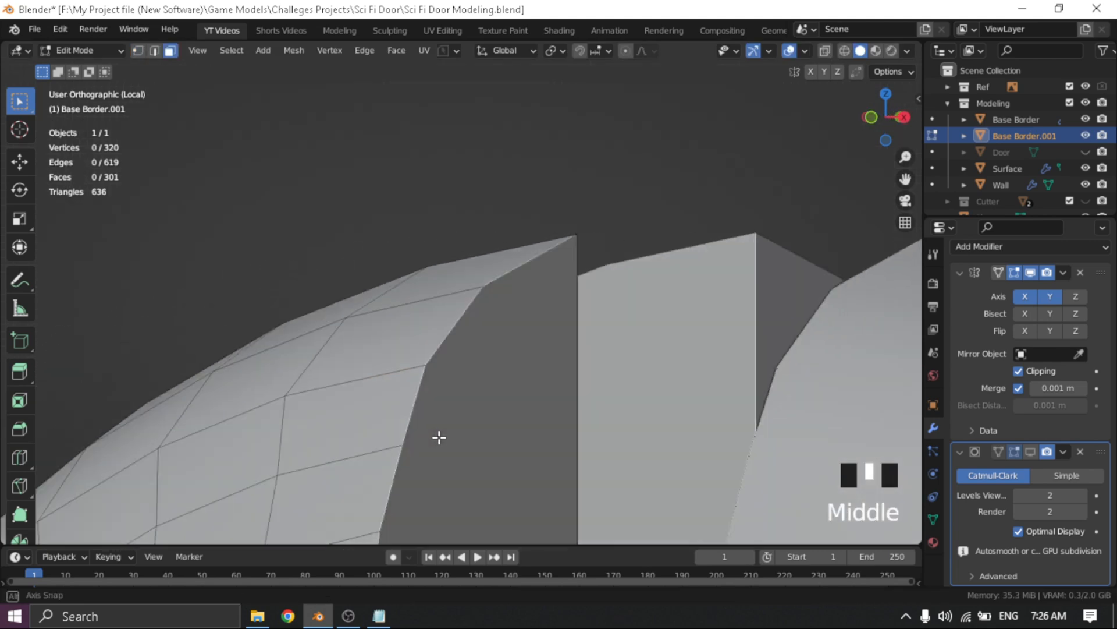
click(443, 436)
key(Tab)
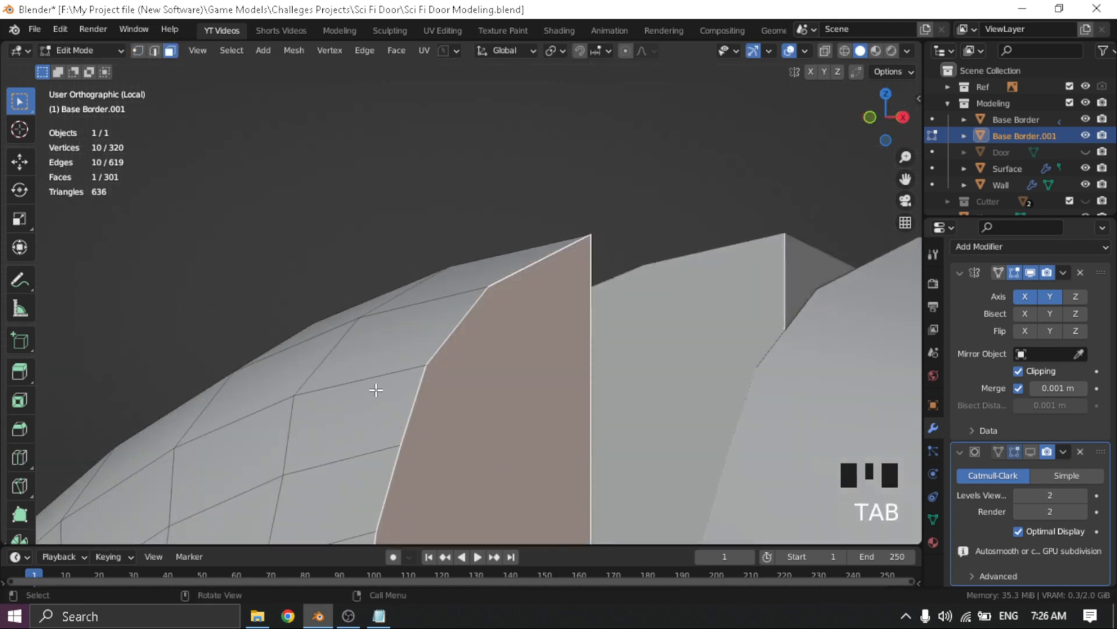
key(grave)
scroll(533, 402, down, 4)
shift+middle_drag(534, 401, 434, 295)
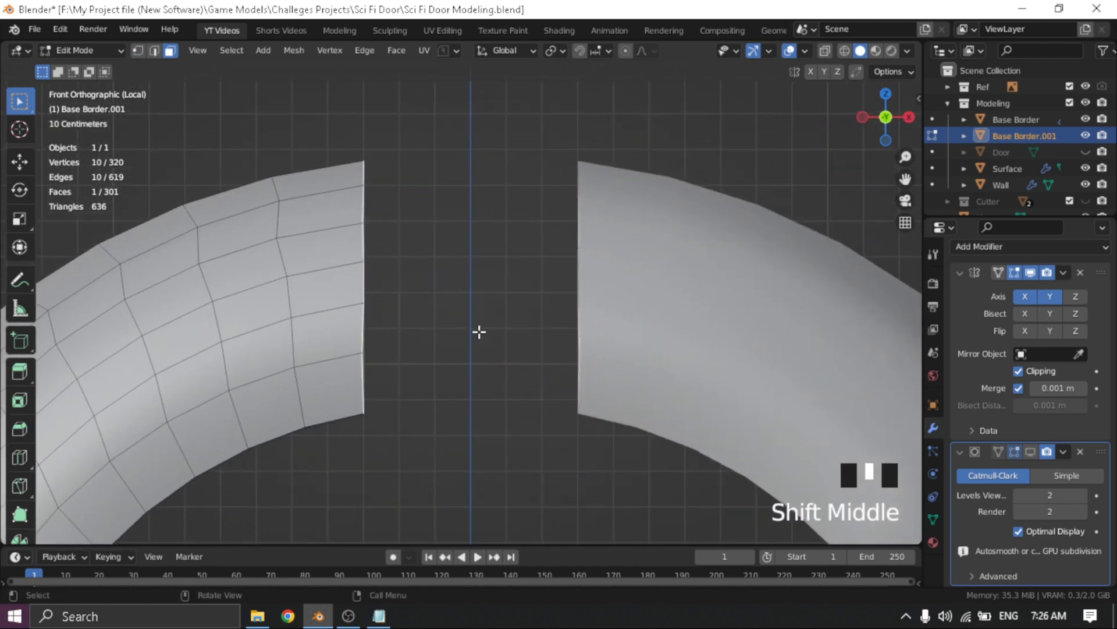
key(e)
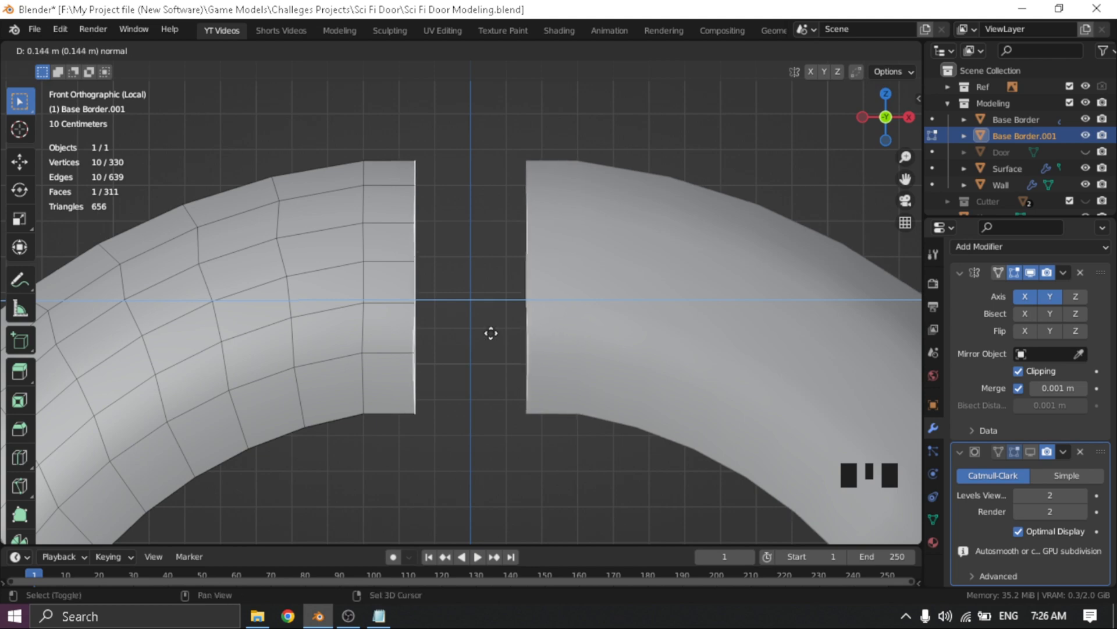
click(570, 330)
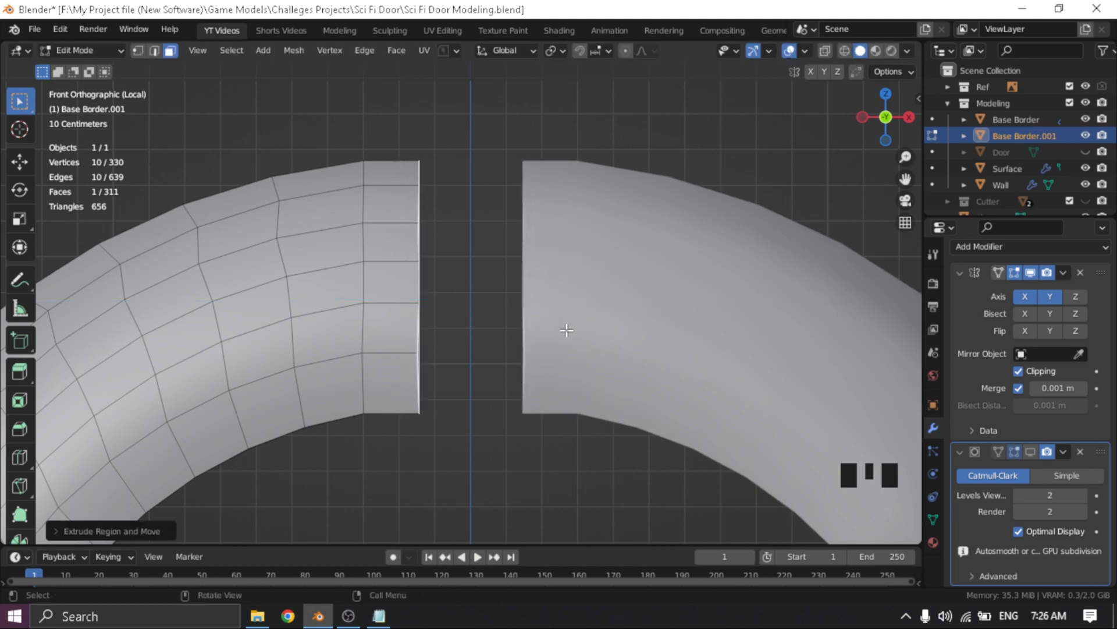
Inset the extruded end face twice, first by about 0.024 m and again by about 0.028 m
scroll(449, 322, down, 4)
middle_drag(449, 321, 389, 346)
scroll(456, 325, up, 4)
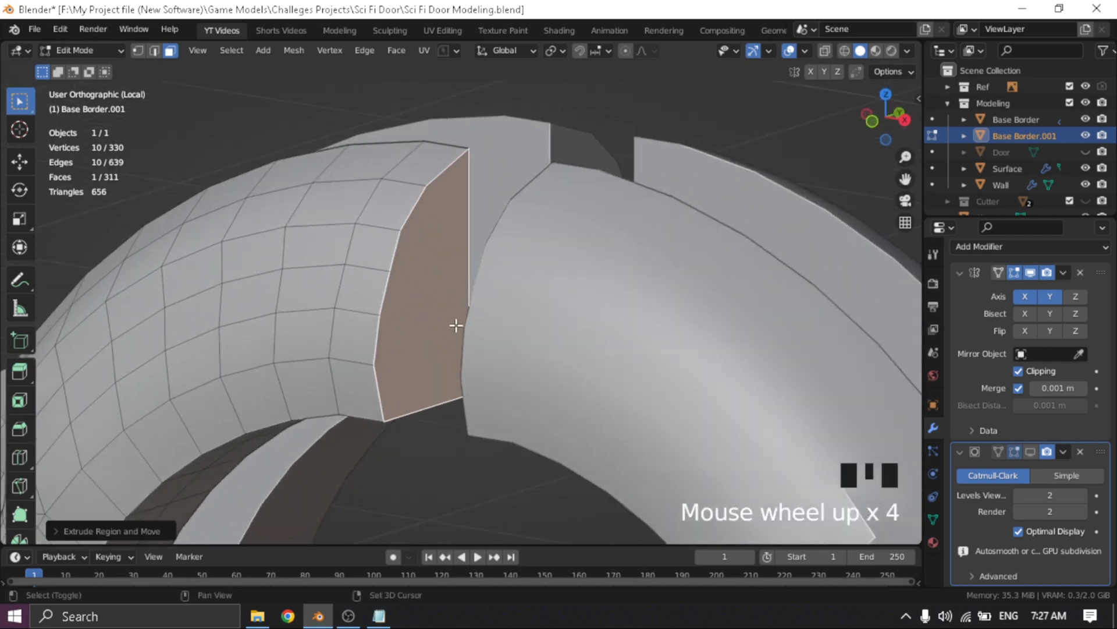
shift+middle_drag(456, 325, 429, 362)
scroll(483, 365, down, 1)
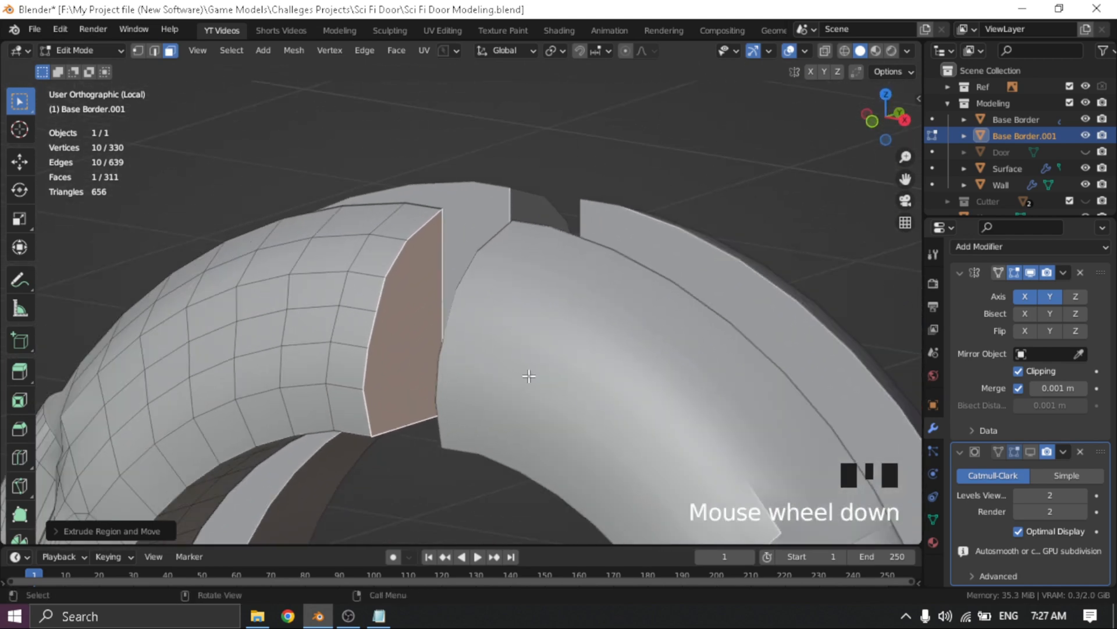
key(i)
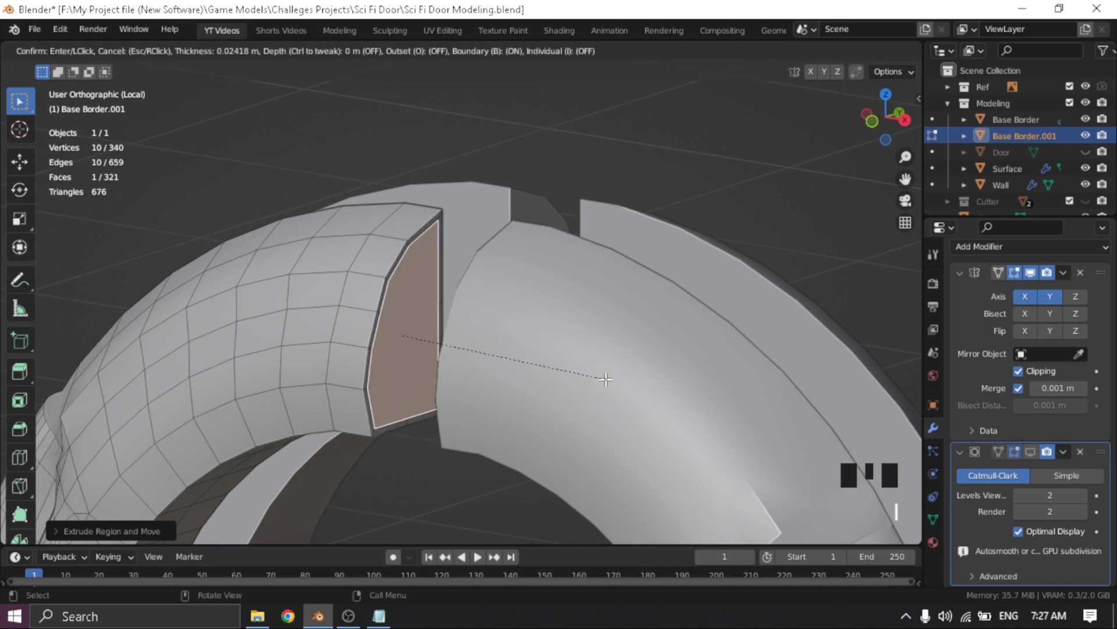
scroll(480, 273, up, 5)
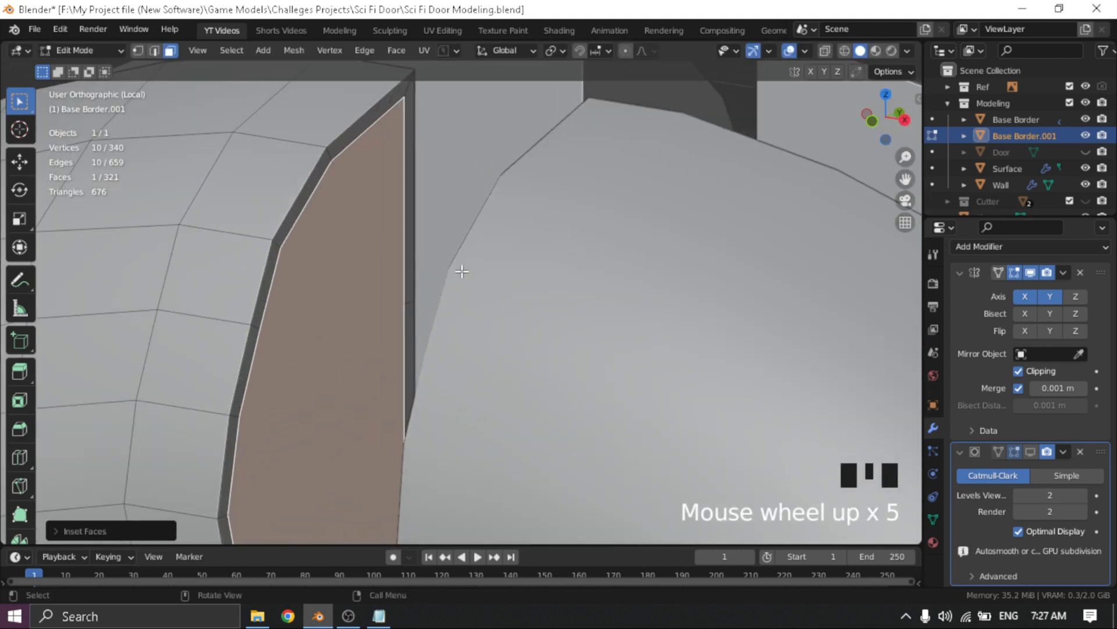
middle_drag(461, 268, 460, 298)
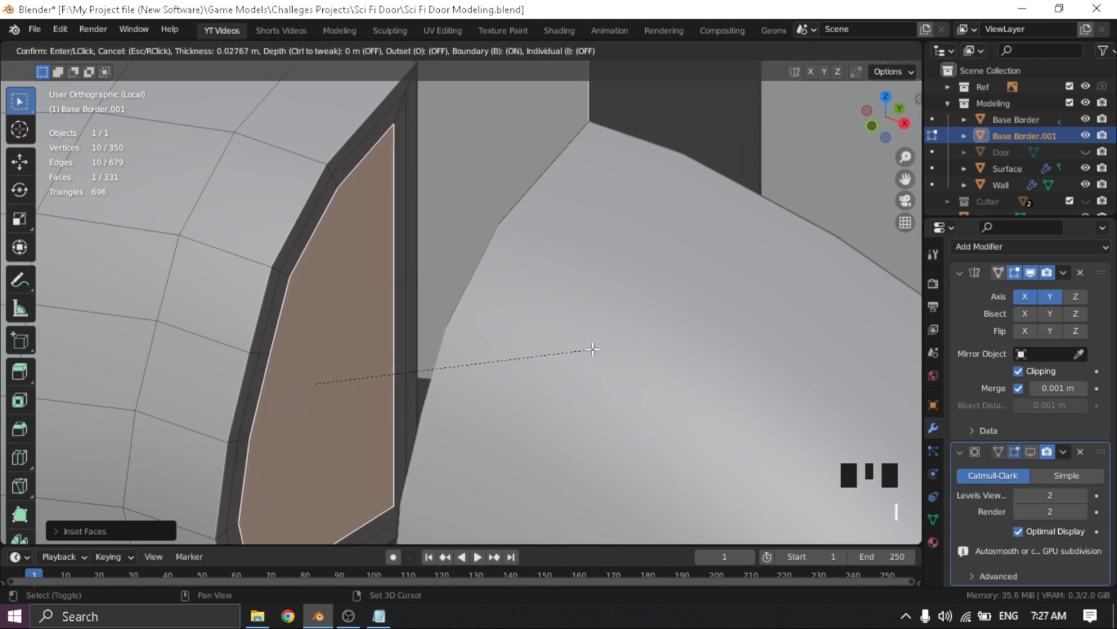
scroll(370, 362, down, 4)
middle_drag(370, 362, 434, 352)
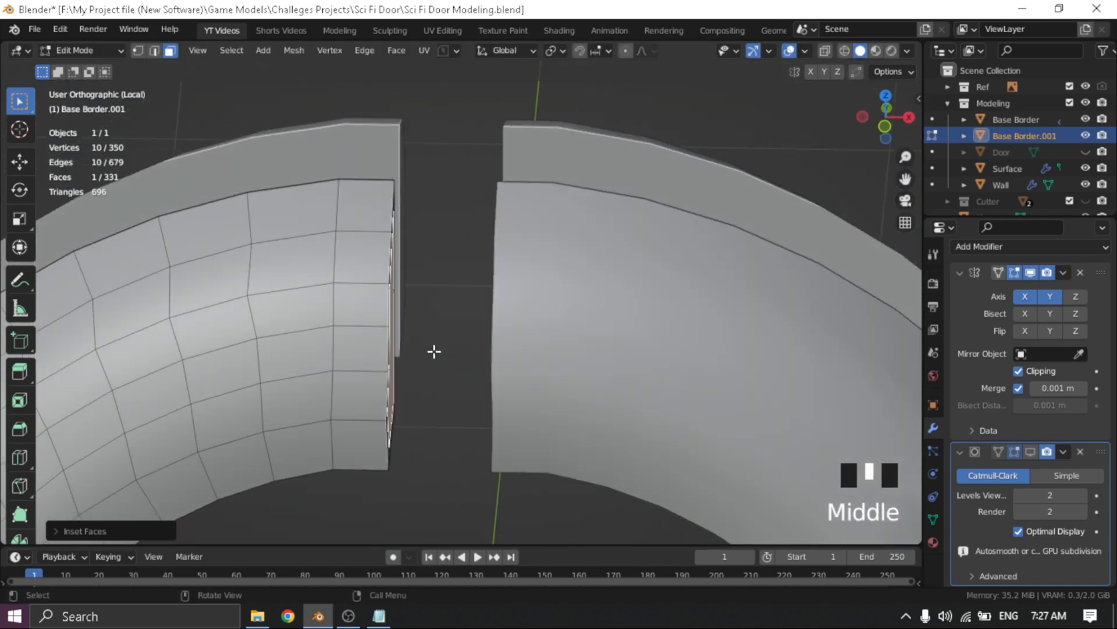
Extrude the inset end face up to the mirror plane to bridge the gap at the arch's top, and leave Edit Mode
key(e)
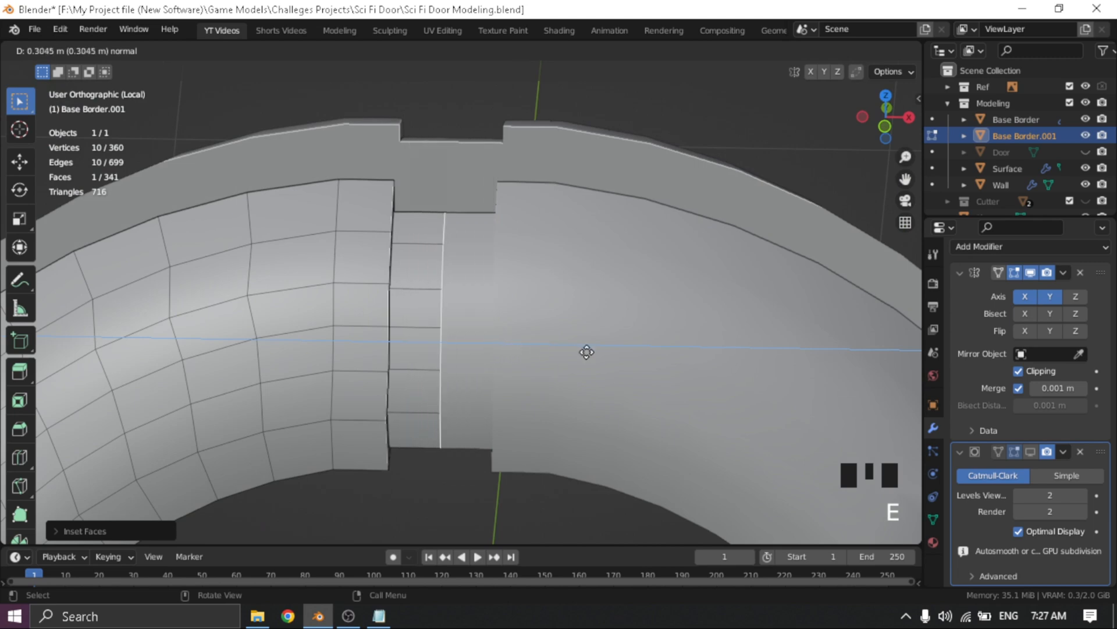
scroll(460, 352, down, 4)
middle_drag(459, 353, 453, 290)
key(Tab)
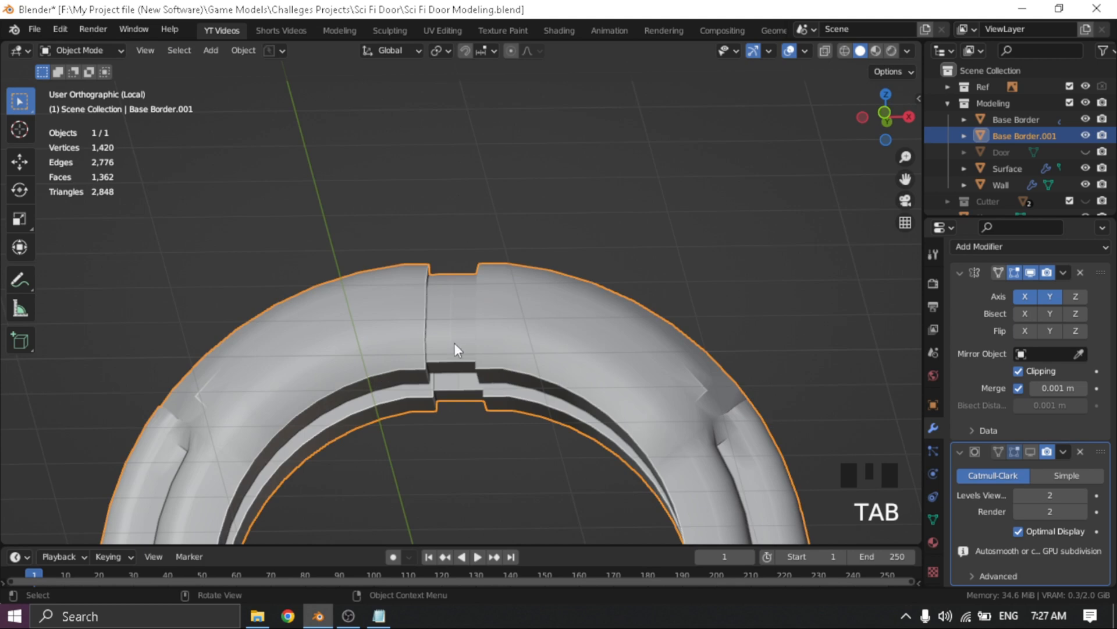
Exit local view and compare the whole arched border with the reference image from several angles
scroll(454, 343, down, 3)
middle_drag(446, 385, 530, 378)
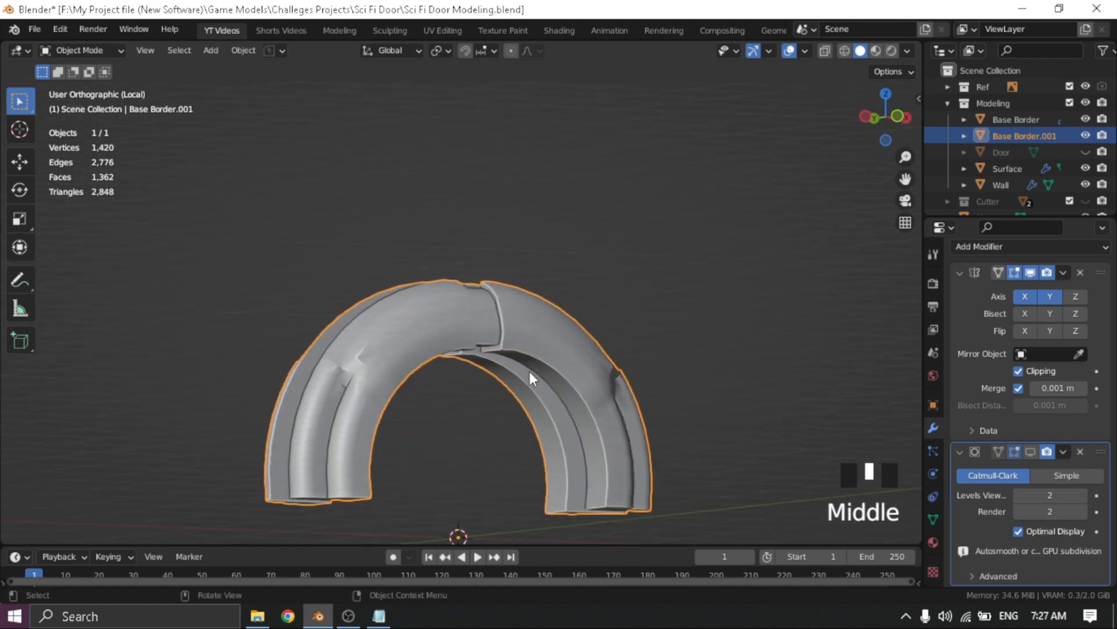
key(KP_Divide)
scroll(390, 332, down, 3)
mouse_move(417, 308)
middle_down()
mouse_move(504, 298)
mouse_move(425, 331)
mouse_move(516, 320)
mouse_move(412, 309)
mouse_move(445, 372)
mouse_move(410, 320)
middle_up()
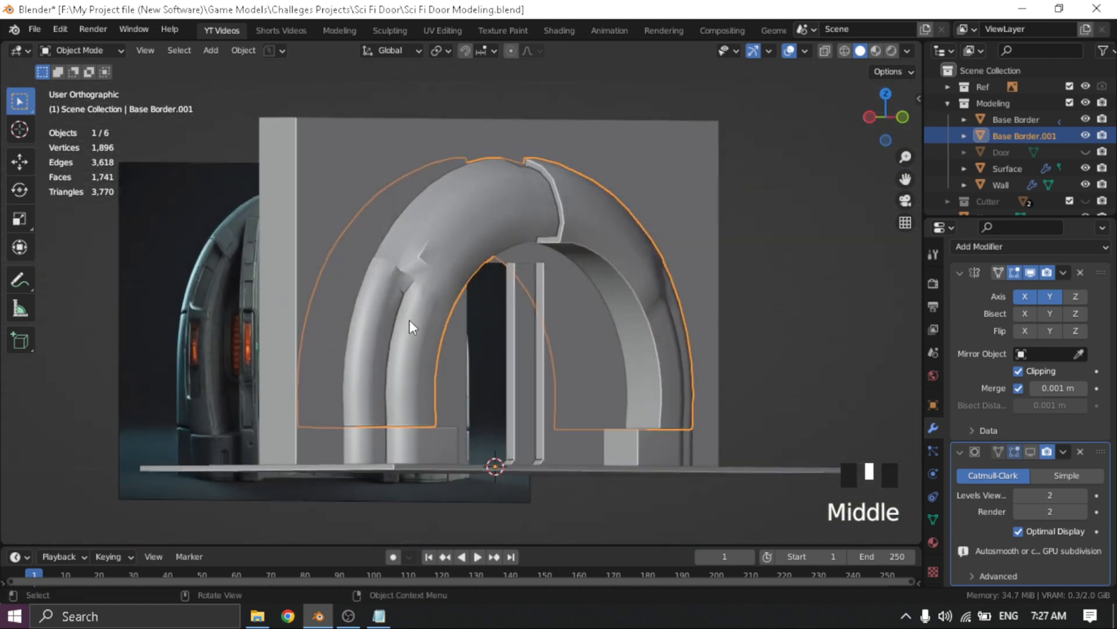
middle_drag(400, 276, 510, 305)
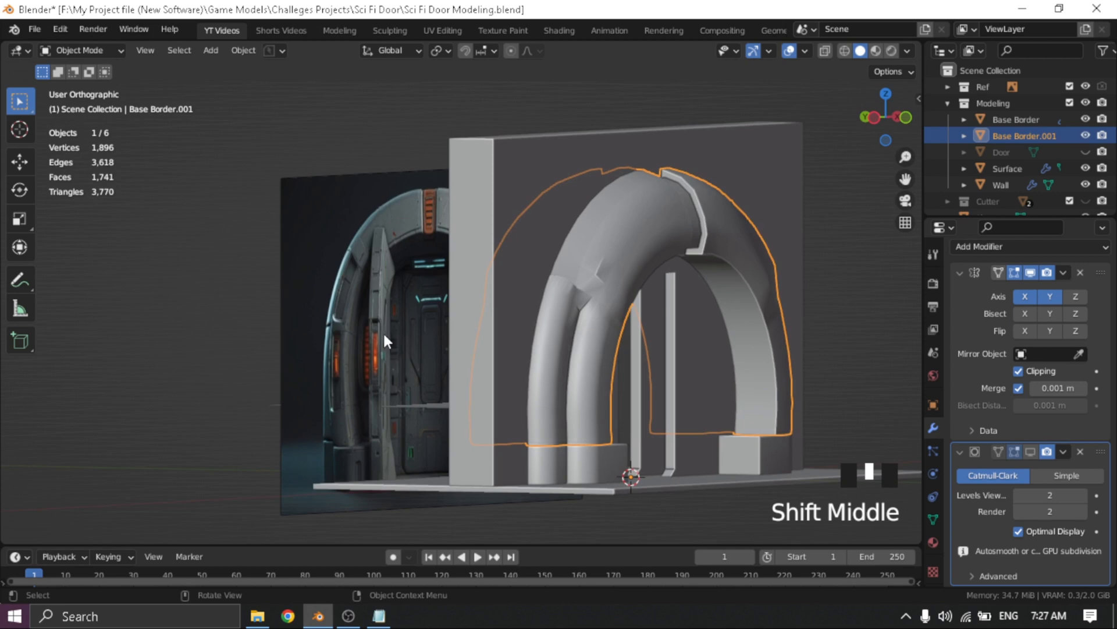
scroll(386, 335, down, 2)
middle_drag(411, 332, 388, 344)
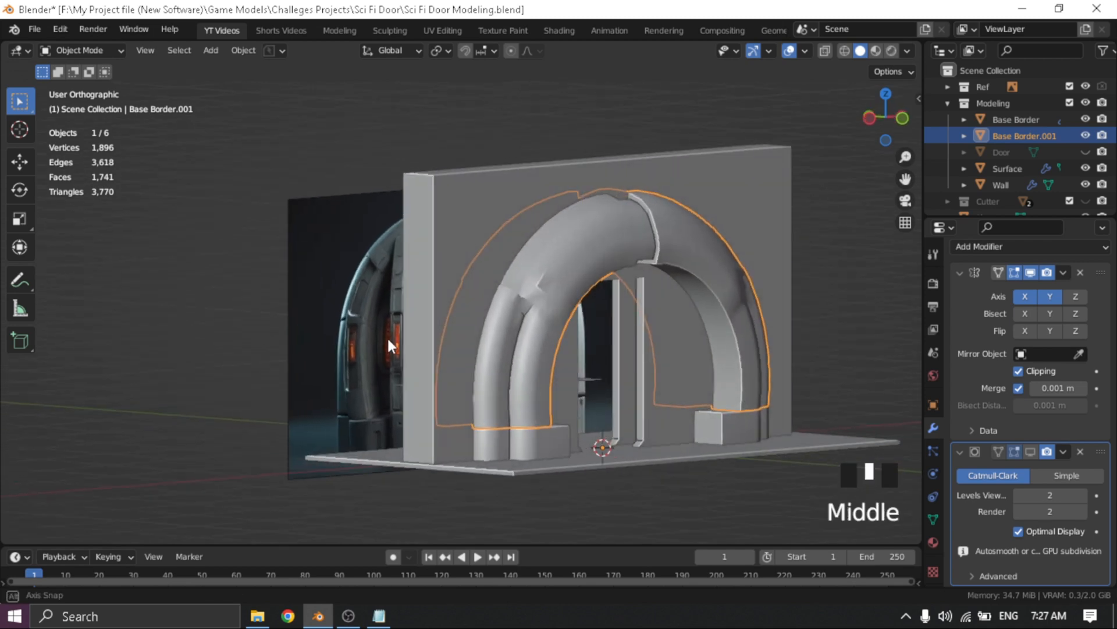
middle_drag(577, 263, 763, 352)
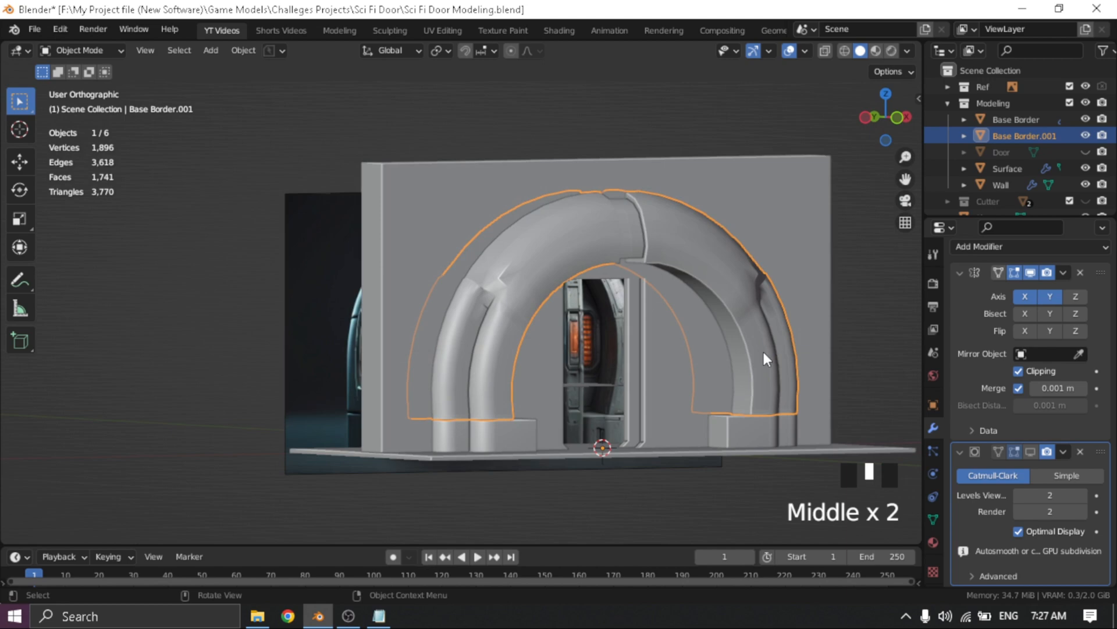
Preview the border with viewport subdivision, examine the smoothed arch and its top joint, and turn the preview off
click(1030, 452)
scroll(512, 332, up, 2)
mouse_move(511, 332)
middle_down()
mouse_move(453, 360)
mouse_move(453, 349)
mouse_move(529, 338)
mouse_move(512, 337)
middle_up()
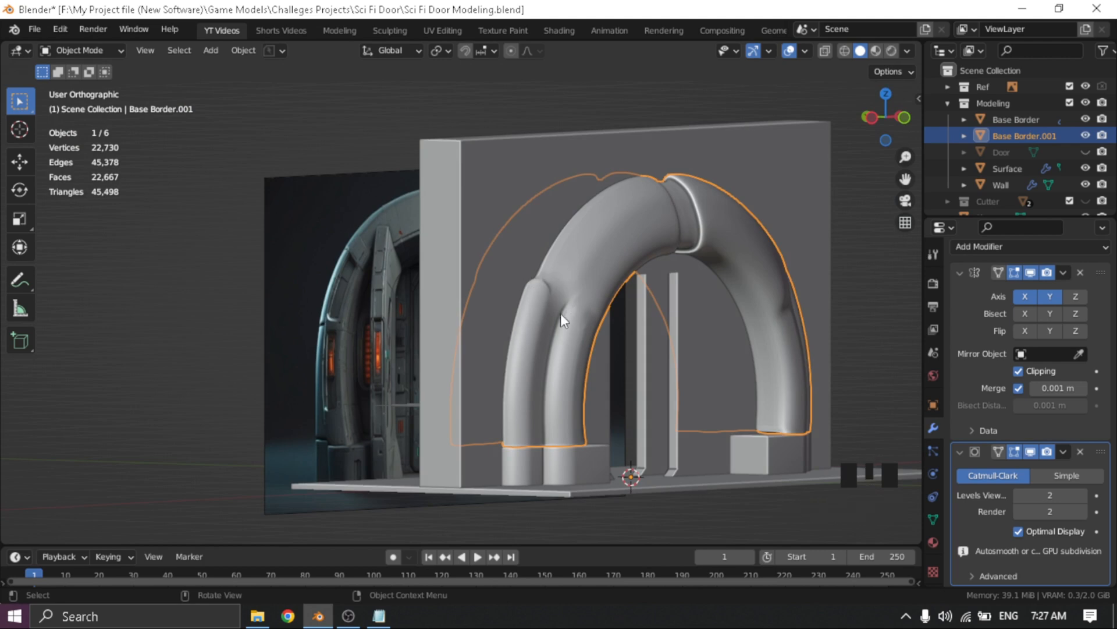
middle_drag(643, 327, 556, 349)
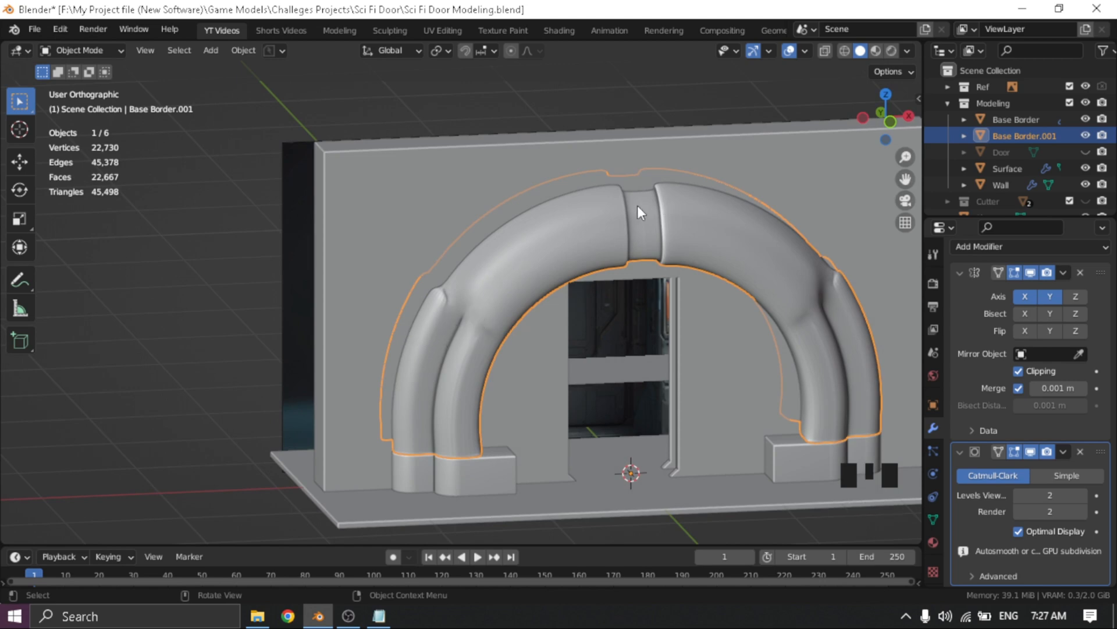
middle_drag(637, 205, 399, 201)
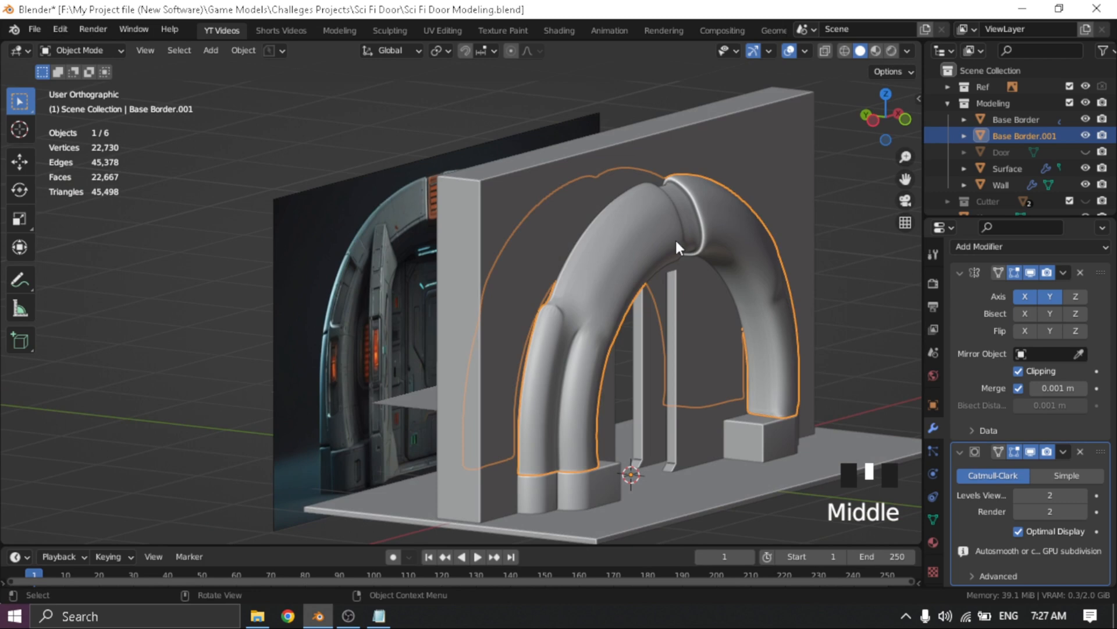
click(1030, 453)
Isolate the border in edge editing and examine the topology where the two pipes meet the upper section
scroll(627, 307, up, 4)
shift+middle_drag(627, 308, 661, 337)
scroll(427, 333, down, 1)
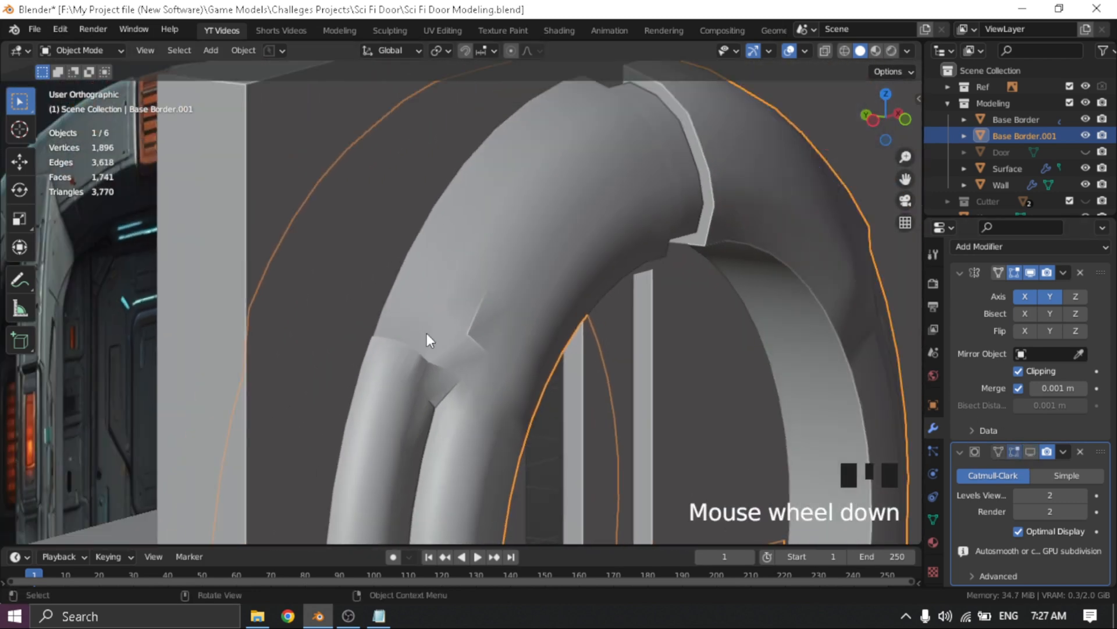
click(428, 331)
key(Tab)
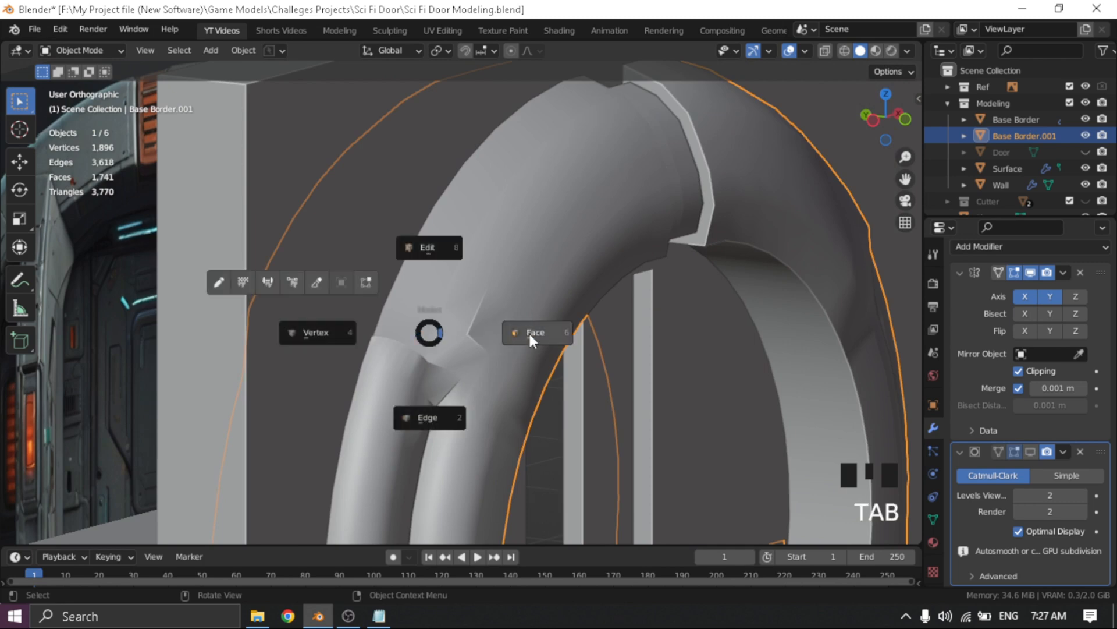
click(449, 416)
key(KP_Divide)
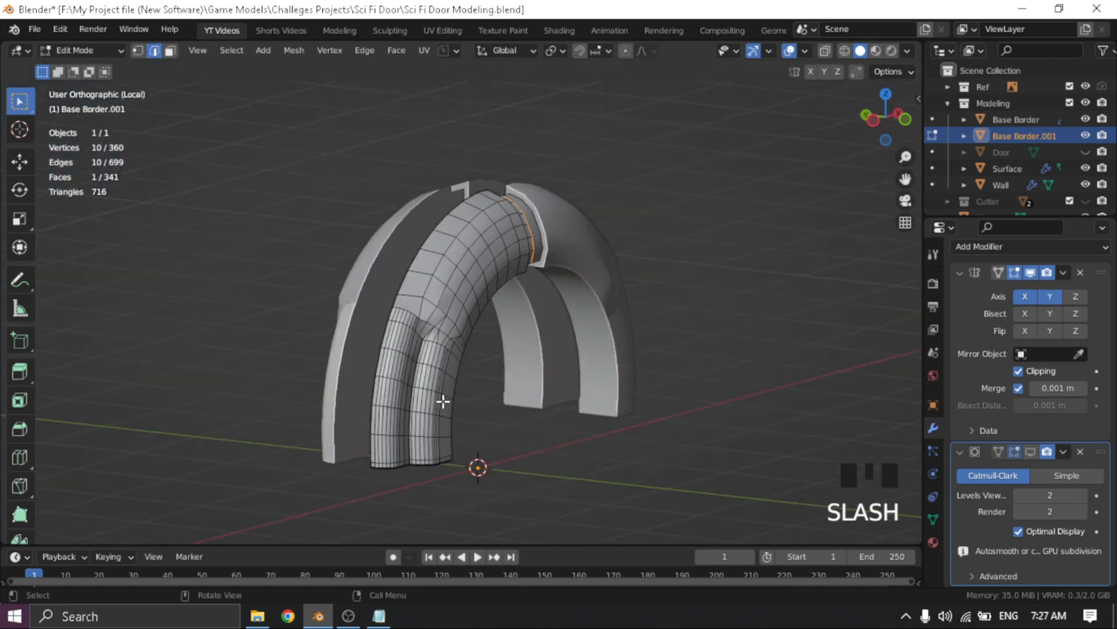
scroll(366, 382, up, 5)
middle_drag(369, 375, 469, 358)
scroll(582, 361, up, 5)
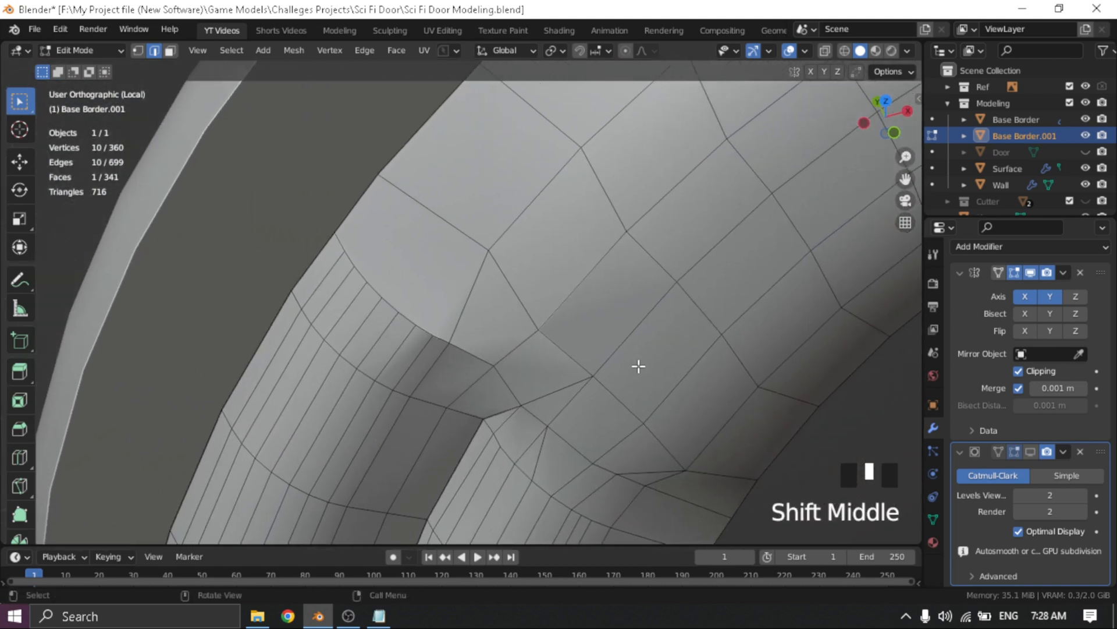
middle_drag(638, 365, 591, 187)
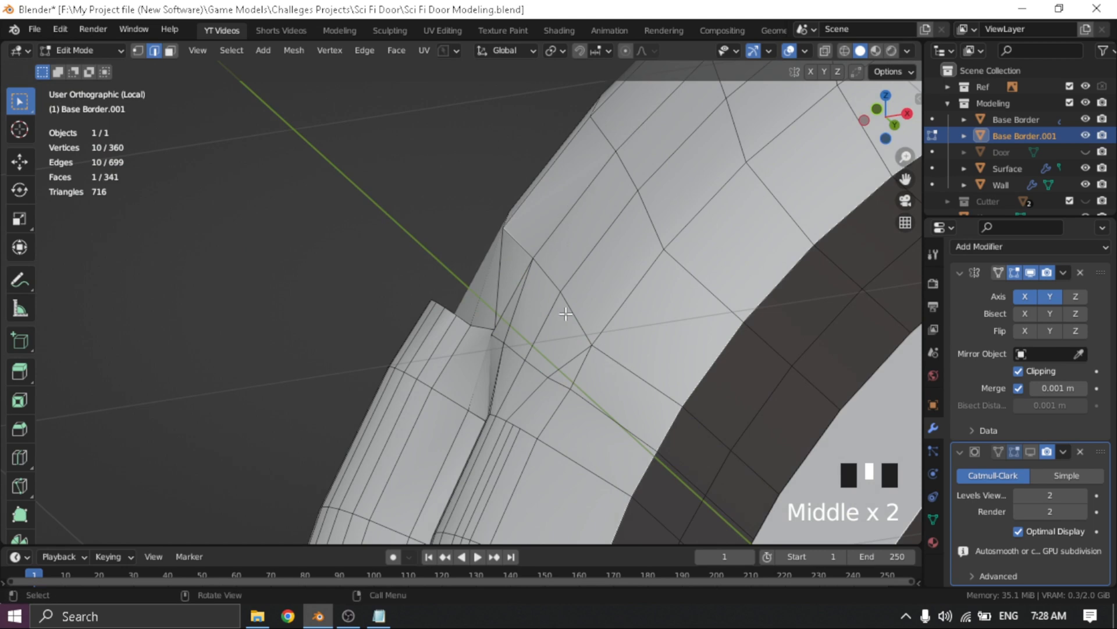
middle_drag(484, 232, 633, 360)
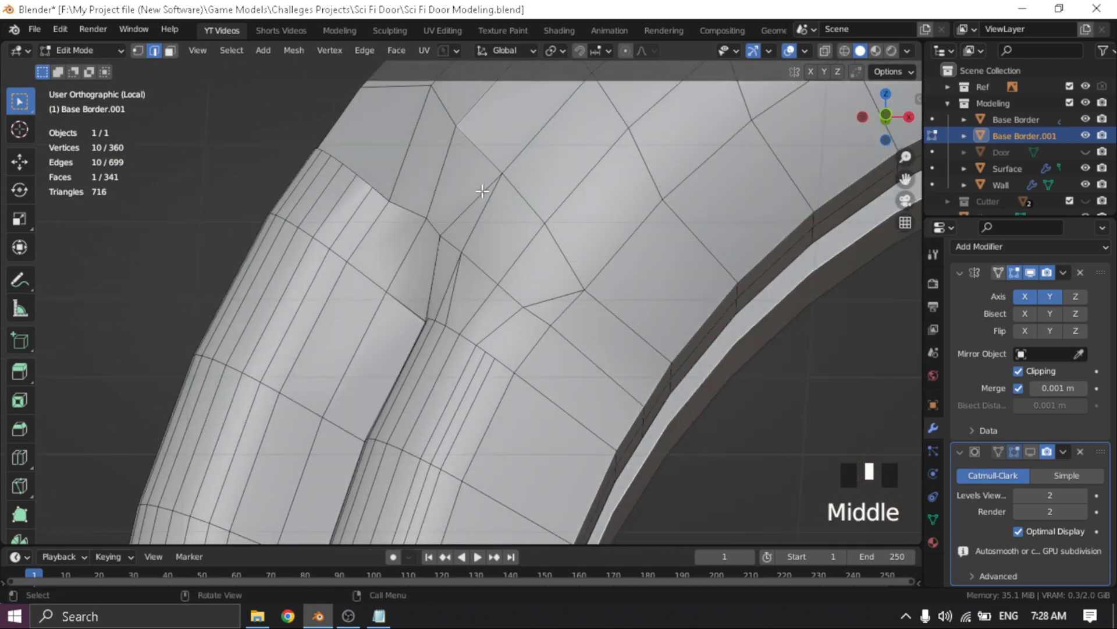
shift+middle_drag(482, 191, 488, 279)
In vertex mode, move the upper section's vertex just above the outer pipe's junction slightly
key(ctrl+Tab)
click(369, 280)
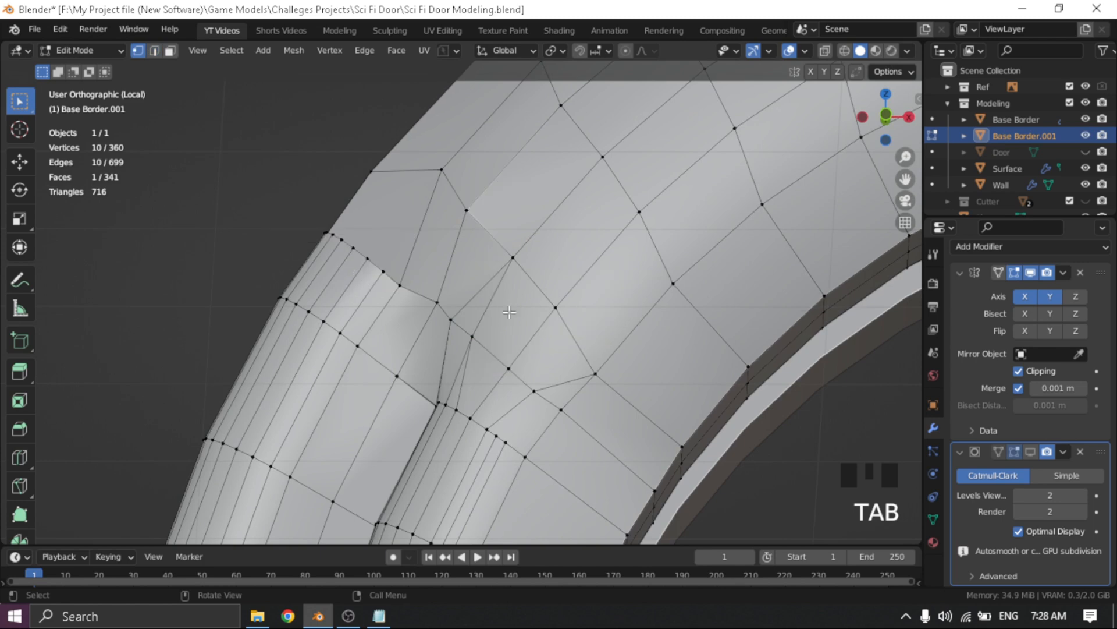
key(g)
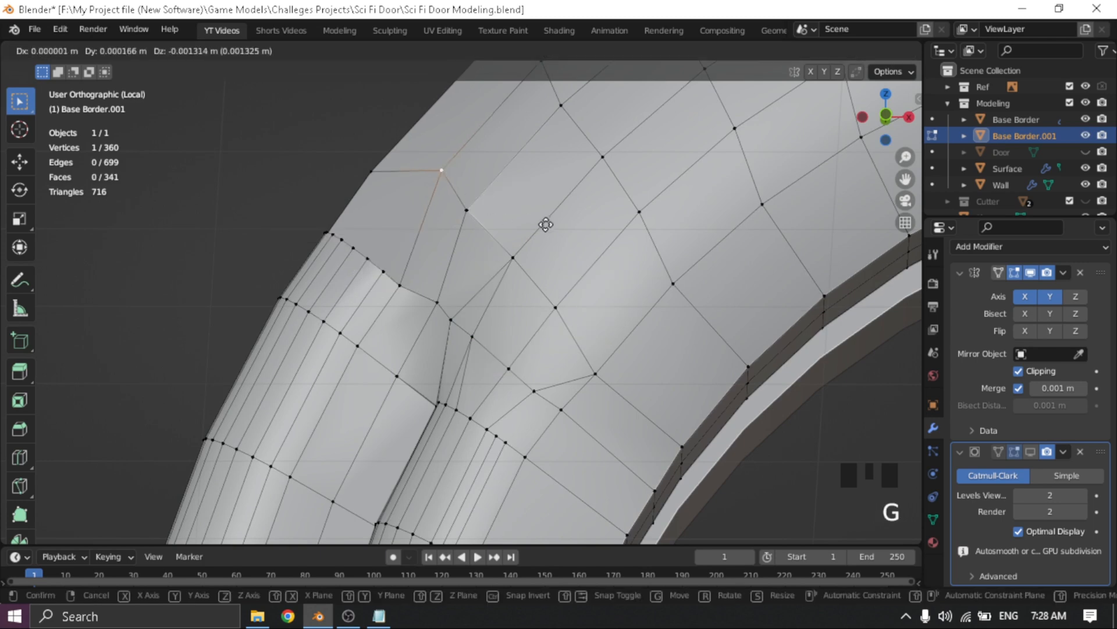
click(526, 244)
Connect two vertices on the outer pipe's rim to the upper section's vertices above them with new edges
middle_drag(526, 244, 342, 297)
shift+click(283, 118)
key(j)
click(408, 317)
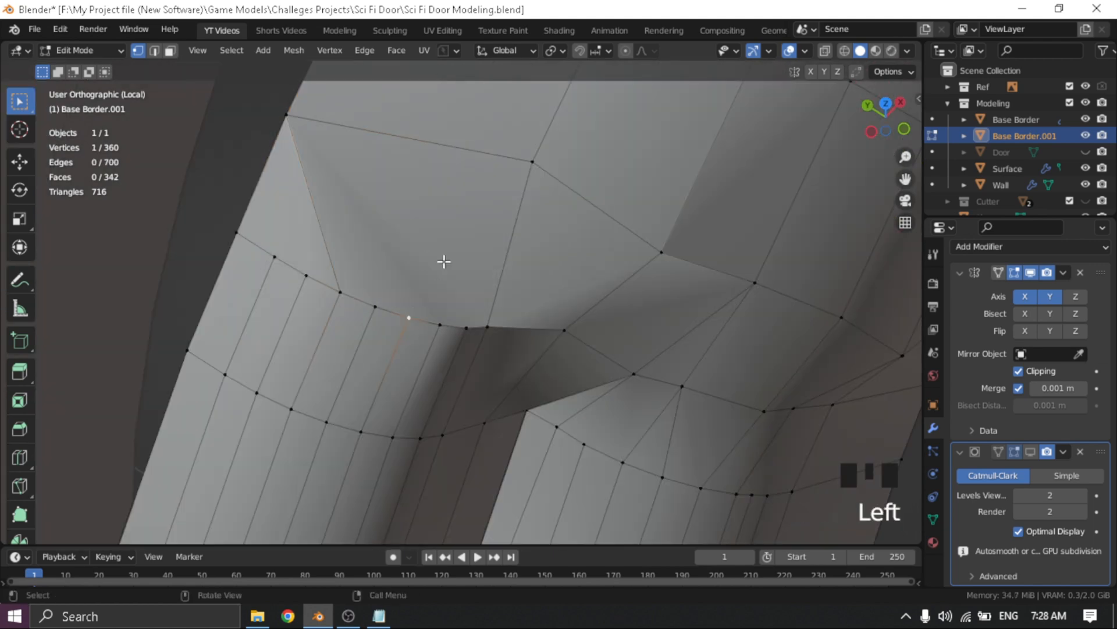
shift+click(532, 161)
key(j)
Select the vertex above the outer pipe's junction and reposition it twice from different angles to follow the arch's curve
middle_drag(464, 326, 424, 294)
scroll(448, 279, down, 4)
shift+middle_drag(424, 294, 431, 230)
click(362, 367)
key(g)
click(481, 335)
scroll(481, 335, down, 3)
middle_drag(482, 335, 332, 327)
key(g)
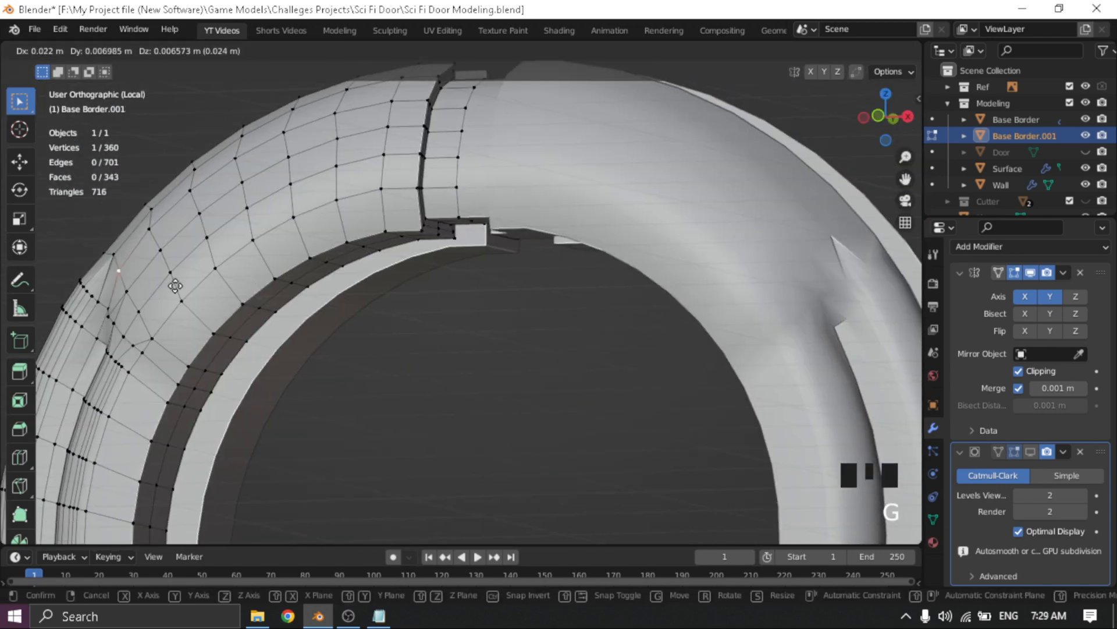
click(182, 277)
From a low side angle, move the selected junction vertex again to even out the upper section's profile
middle_drag(183, 277, 204, 290)
scroll(129, 325, up, 4)
middle_drag(129, 326, 488, 354)
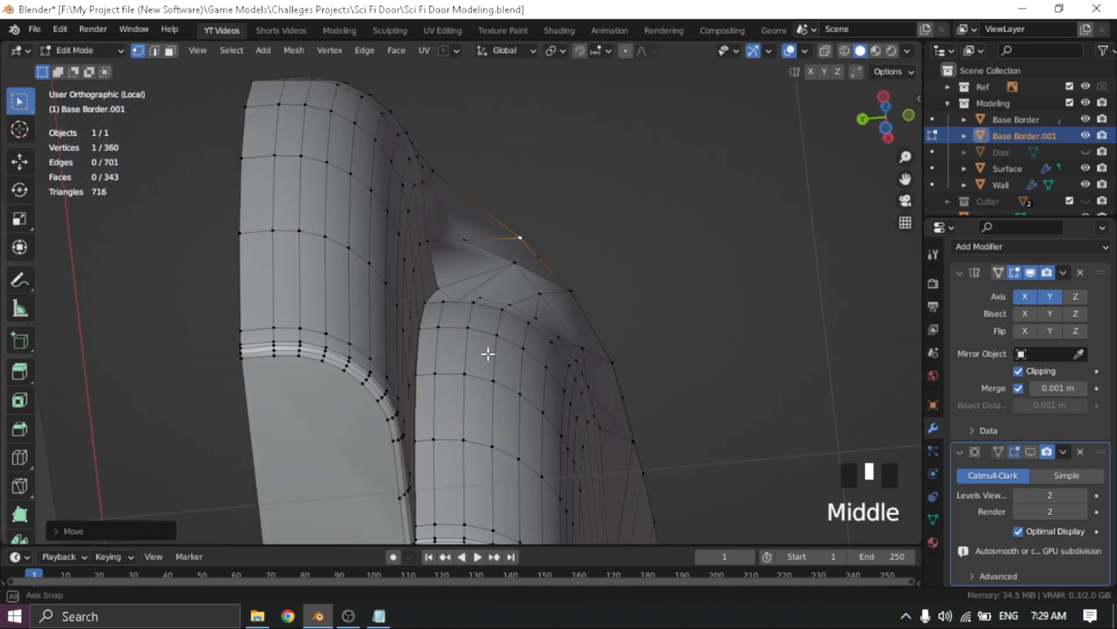
key(g)
click(586, 374)
Move the vertex above the gap between the pipes and connect it to the neighbouring upper-section vertex
key(g)
shift+click(507, 316)
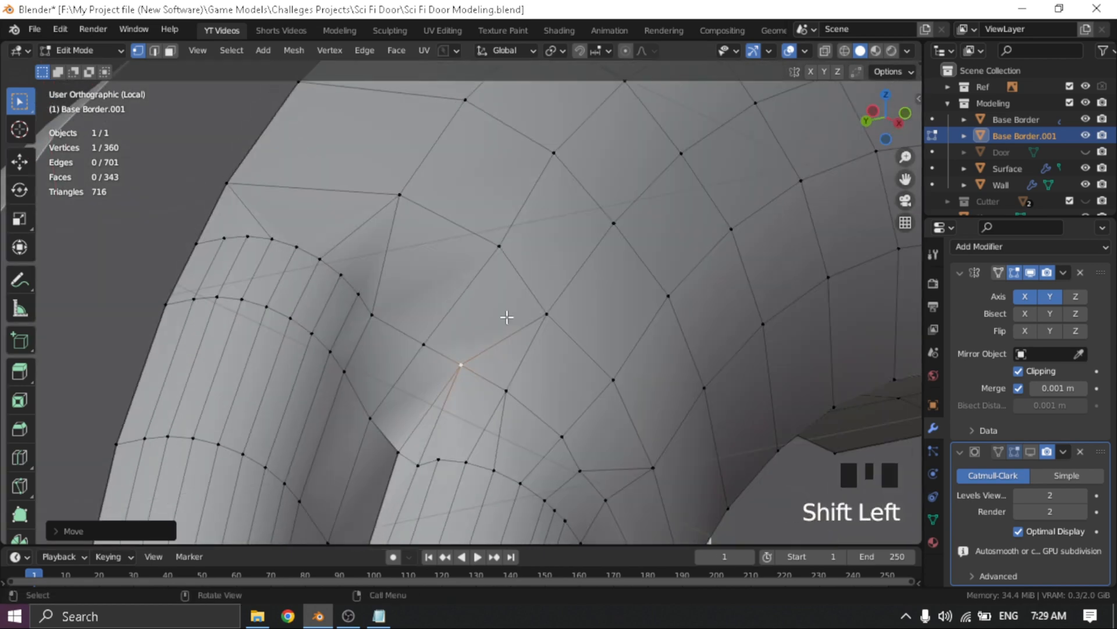
key(j)
Slide the vertex at the top of the notch between the two pipes, and move it again from another angle
middle_drag(486, 274, 377, 394)
click(482, 407)
key(g)
key(g)
scroll(449, 399, down, 4)
shift+middle_drag(448, 399, 469, 292)
scroll(314, 403, up, 3)
scroll(459, 327, down, 6)
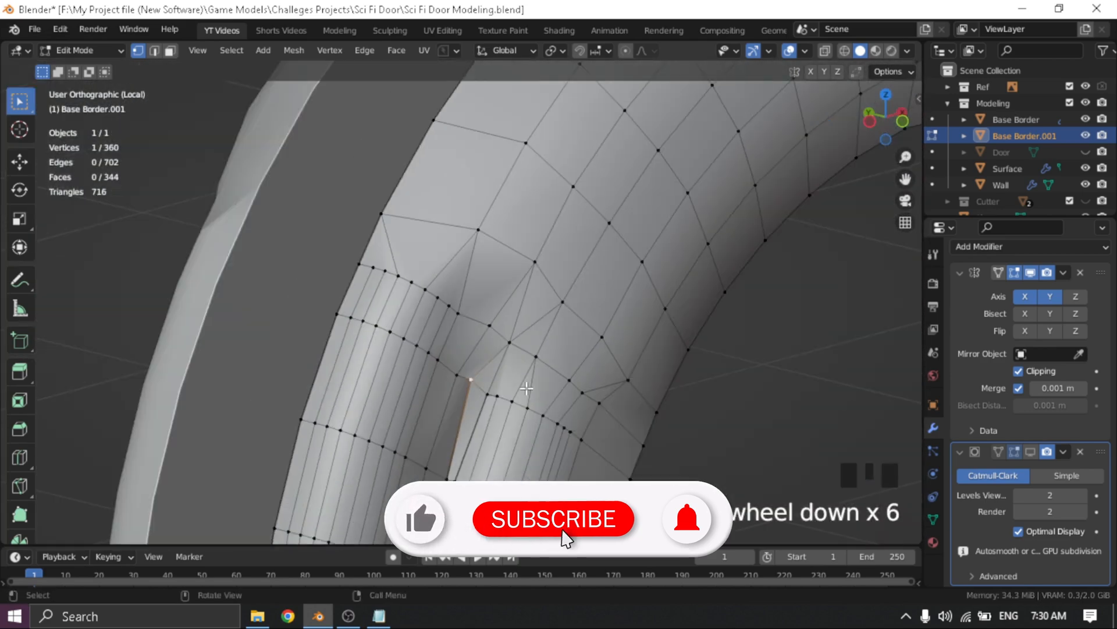
middle_drag(526, 388, 629, 312)
key(g)
Turn on the subdivision modifier's viewport display and move vertices around the pipe junction to smooth the surface
middle_drag(578, 355, 419, 320)
click(1030, 451)
shift+middle_drag(419, 320, 456, 294)
scroll(487, 306, up, 6)
click(488, 306)
shift+click(446, 291)
key(g)
click(504, 279)
Move the outer-edge vertex above the pipe's rim from a side angle to smooth the border's profile
scroll(536, 285, down, 5)
scroll(464, 274, up, 3)
click(469, 274)
key(g)
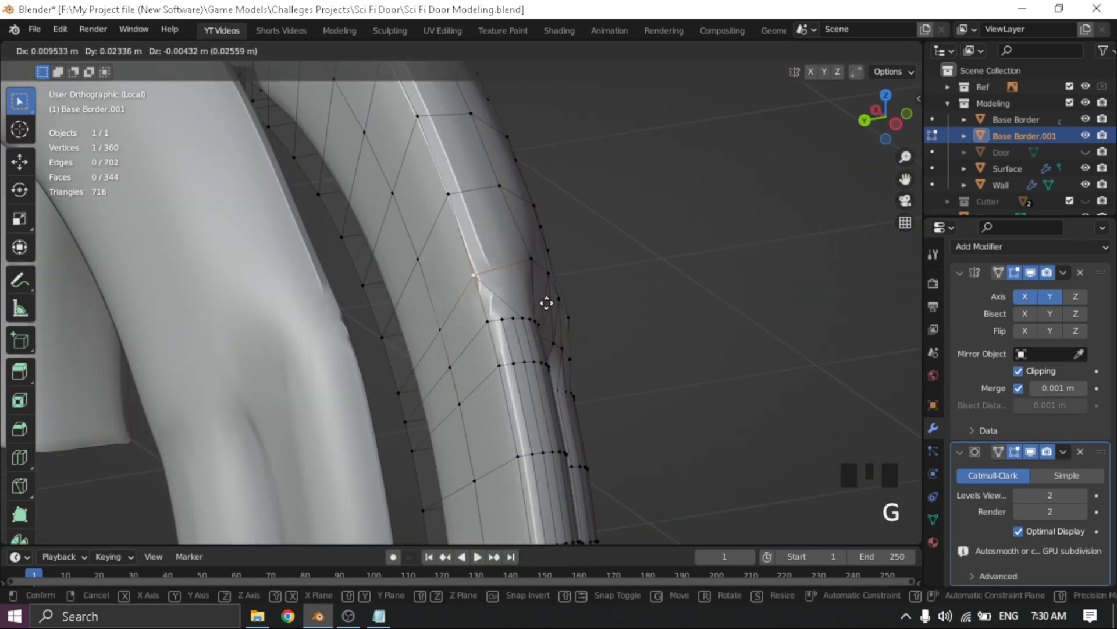
click(533, 302)
Reposition two vertices along the upper rim of the outer pipe to even out the junction
middle_drag(534, 302, 317, 262)
scroll(461, 284, up, 3)
middle_drag(461, 284, 474, 347)
click(523, 340)
key(g)
click(543, 356)
click(469, 347)
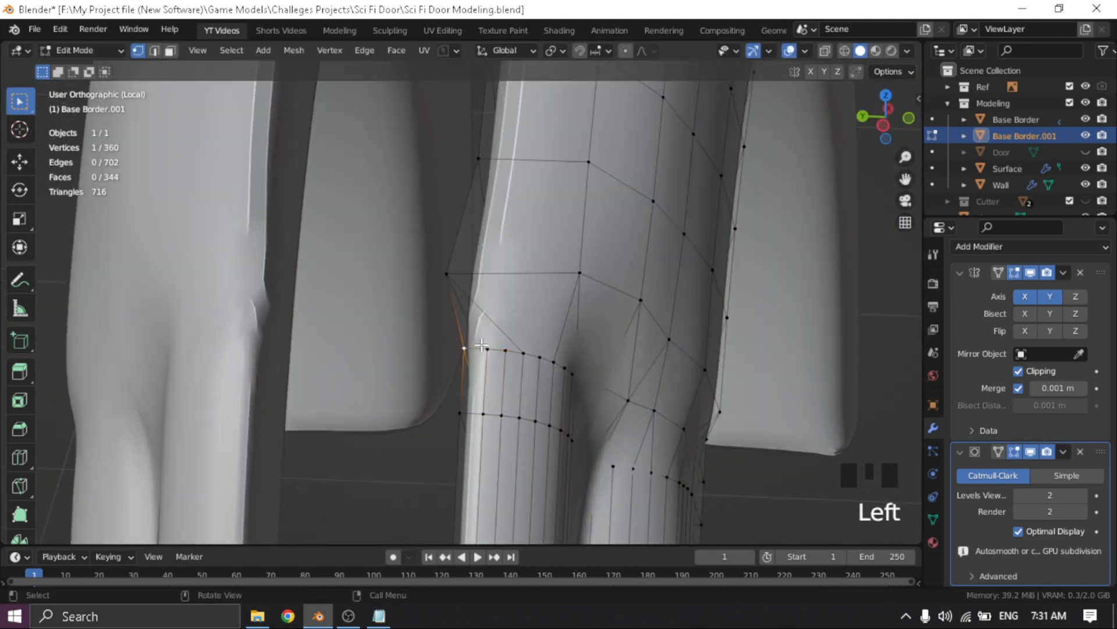
key(g)
click(567, 327)
View the arch from its inner side and move a vertex at the pipe junction
scroll(566, 326, down, 4)
middle_drag(566, 326, 420, 252)
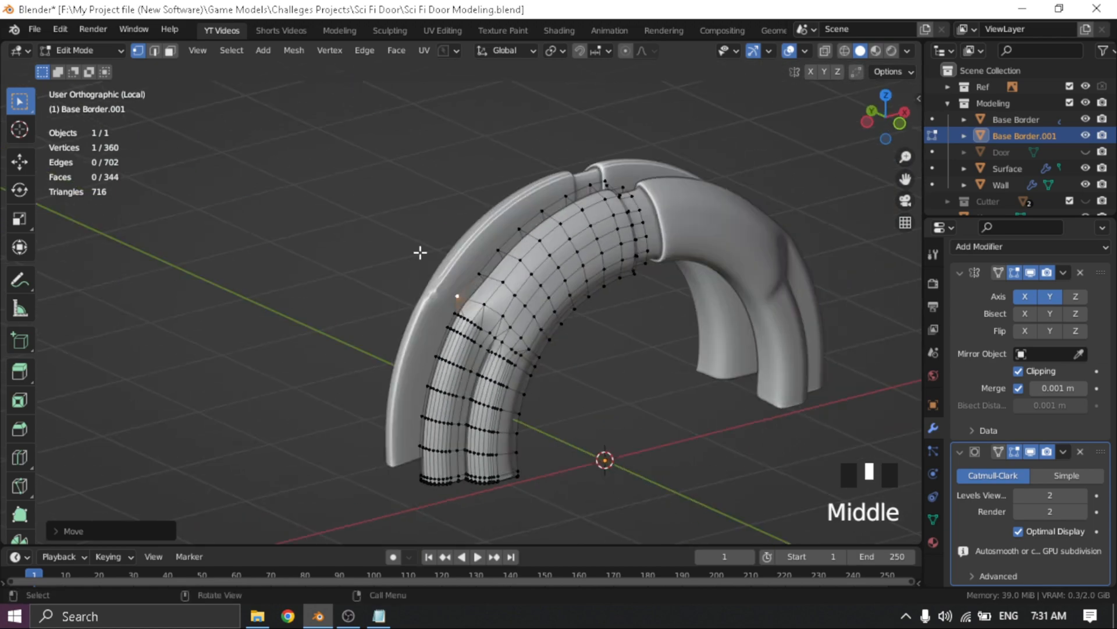
middle_drag(464, 292, 158, 286)
scroll(539, 376, up, 6)
middle_drag(274, 279, 302, 257)
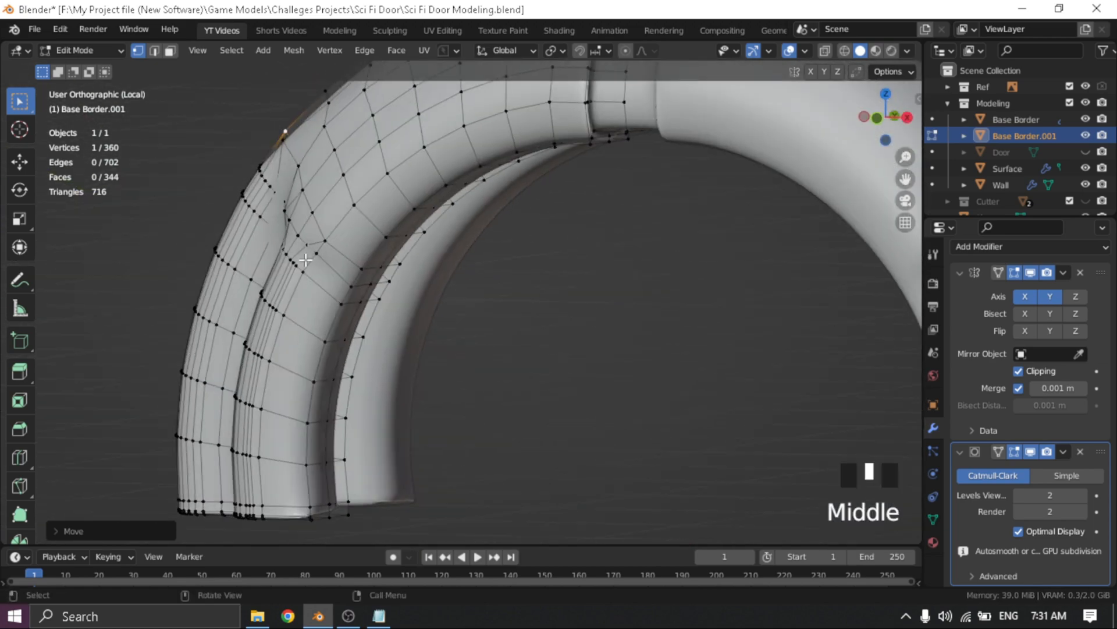
scroll(302, 257, up, 3)
middle_drag(466, 408, 503, 440)
key(alt+z)
key(alt+z)
key(g)
click(571, 428)
Undo the last two junction actions and return to Object Mode with the subdivision modifier displayed in the viewport
middle_drag(571, 428, 494, 431)
key(alt+z)
click(1030, 452)
key(alt+z)
click(483, 456)
middle_drag(582, 425, 282, 356)
shift+click(529, 437)
key(ctrl+z)
key(ctrl+z)
scroll(362, 242, up, 4)
key(Tab)
click(1030, 451)
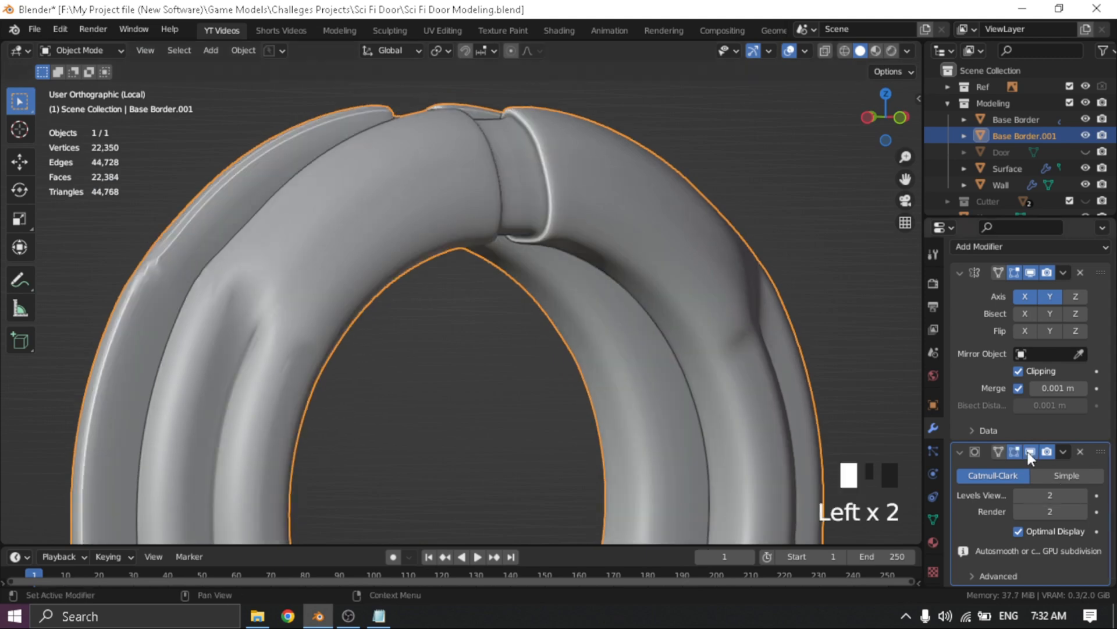
Leave the isolated view and delete the stray flat plane in front of the reference image
middle_drag(524, 331, 413, 364)
key(slash)
scroll(532, 364, down, 4)
click(822, 365)
middle_drag(822, 365, 902, 373)
click(308, 380)
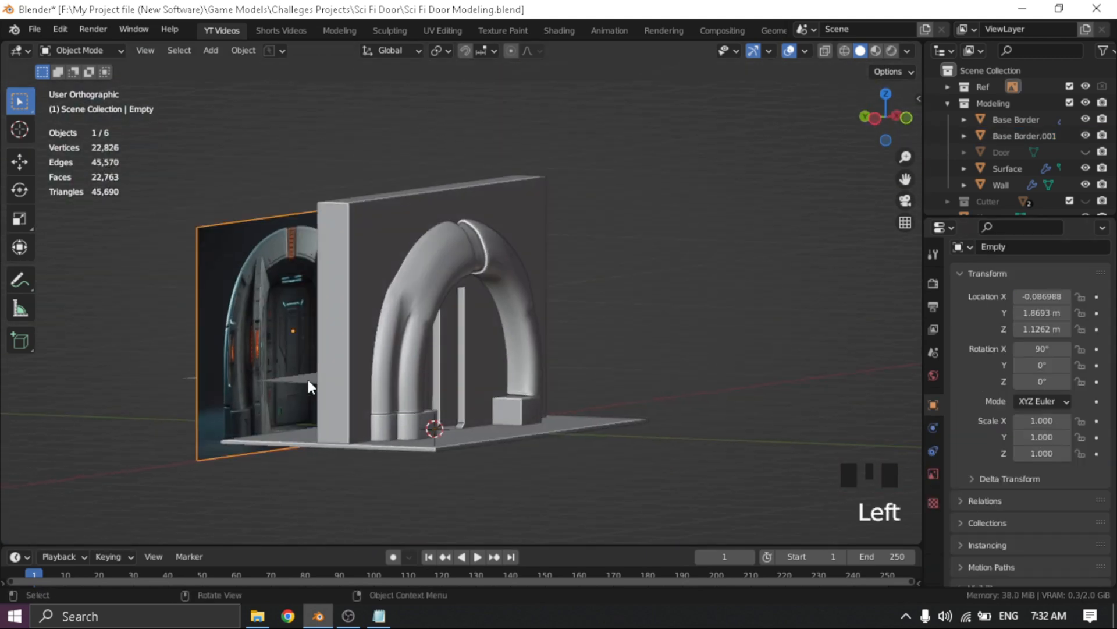
click(306, 379)
key(Delete)
Move the reference image back along Y to about 3.13 m, away from the wall
click(297, 380)
key(g)
key(y)
click(204, 375)
middle_drag(203, 375, 566, 366)
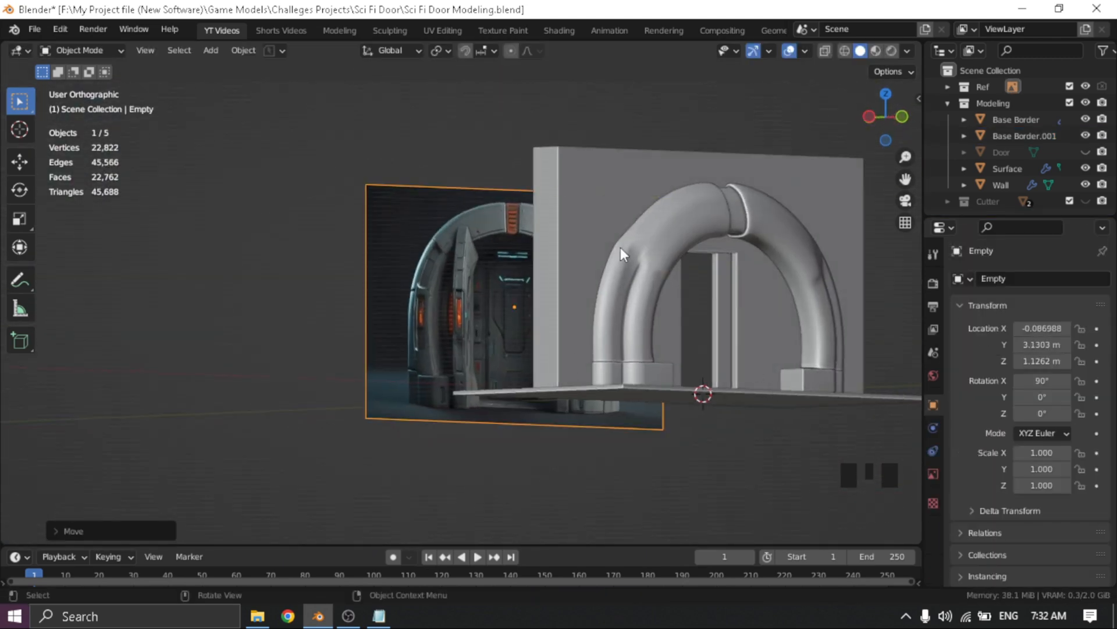
Save the file and inspect the smoothed arch beside the reference image from several angles
middle_drag(601, 257, 617, 355)
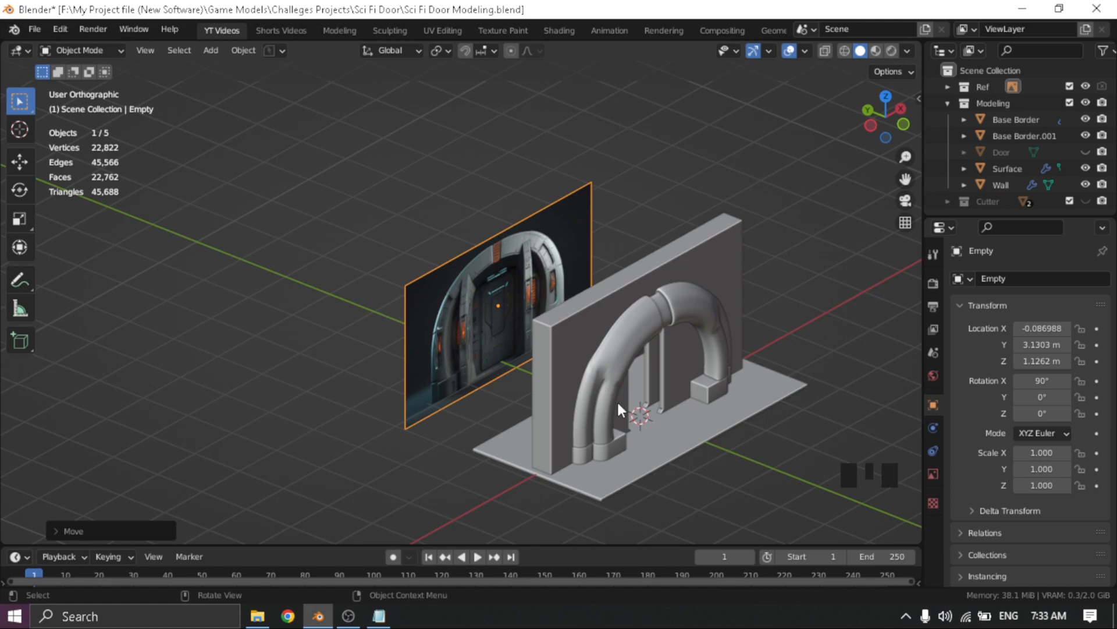
scroll(617, 399, up, 4)
key(ctrl+s)
shift+middle_drag(501, 358, 512, 312)
scroll(480, 309, down, 3)
shift+scroll(481, 309, up, 2)
shift+middle_drag(512, 311, 546, 313)
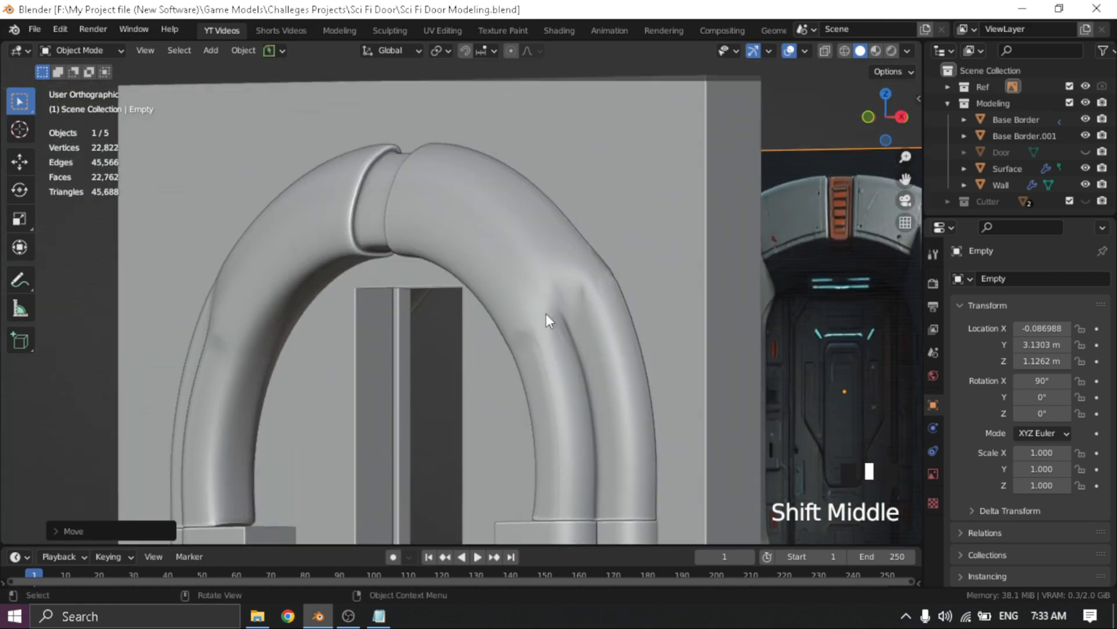
middle_drag(457, 302, 460, 295)
scroll(449, 302, down, 3)
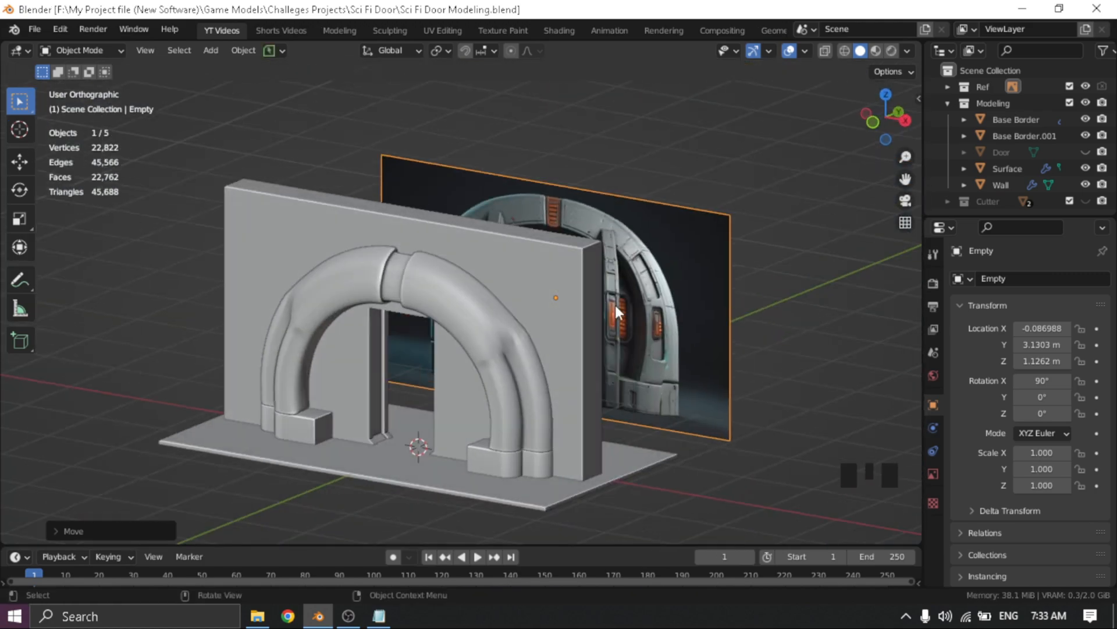
middle_drag(276, 351, 443, 442)
Switch to the Notepad task list, mark "Upper Border - Cube" as (Done), and highlight "upper middle Part - Cube"
click(381, 621)
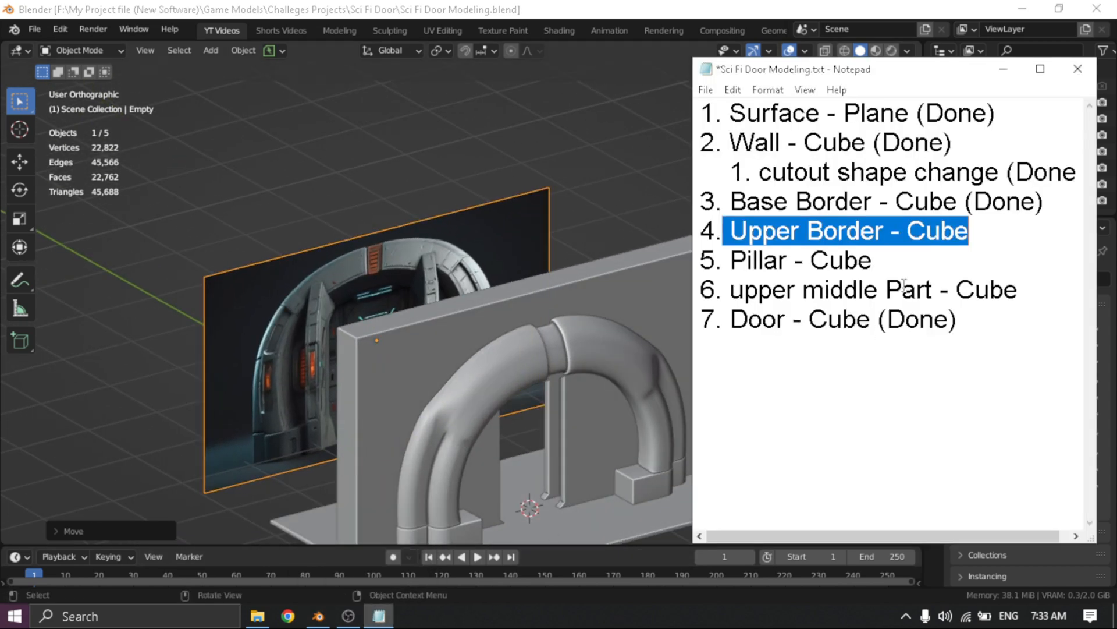
click(992, 227)
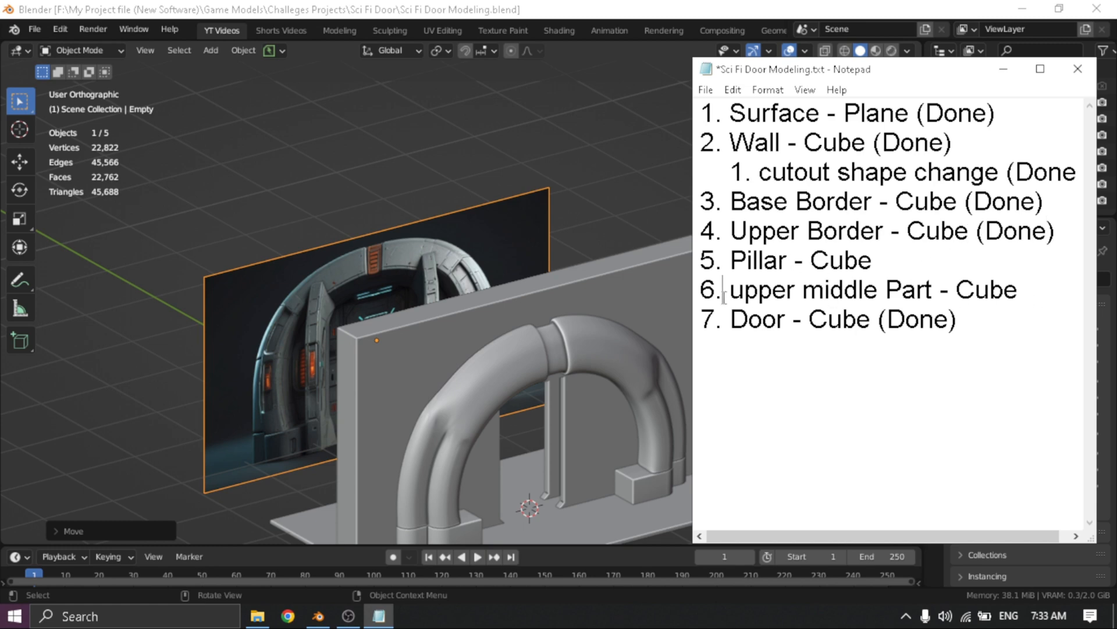
drag(724, 296, 1061, 297)
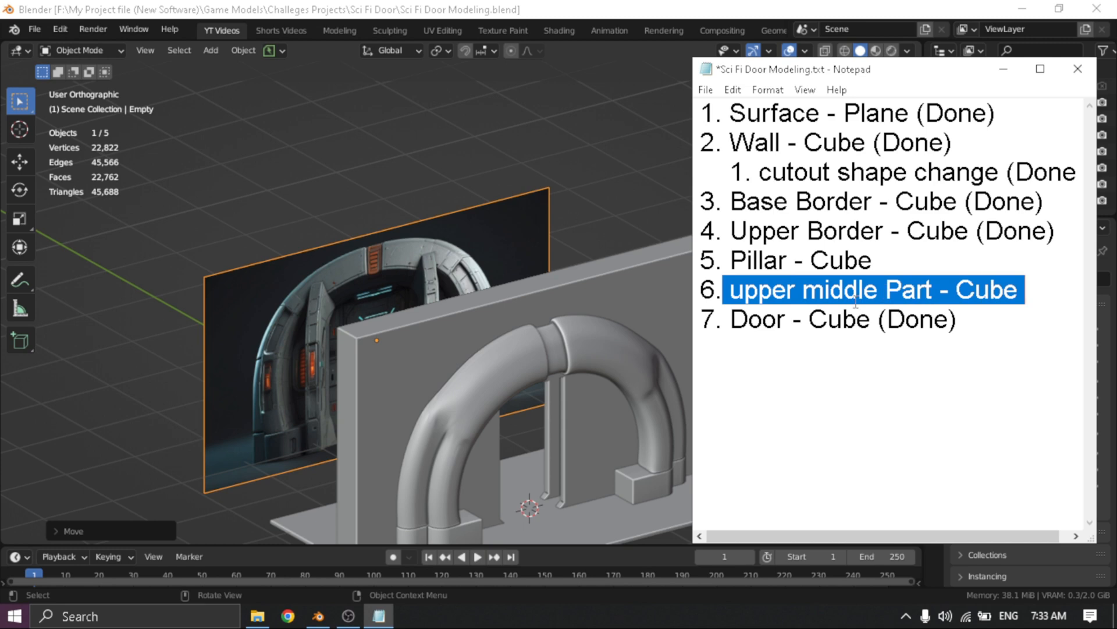
Examine the orange upper middle part in the reference image and compare it with the arch's top joint
scroll(400, 306, up, 3)
middle_click(384, 278)
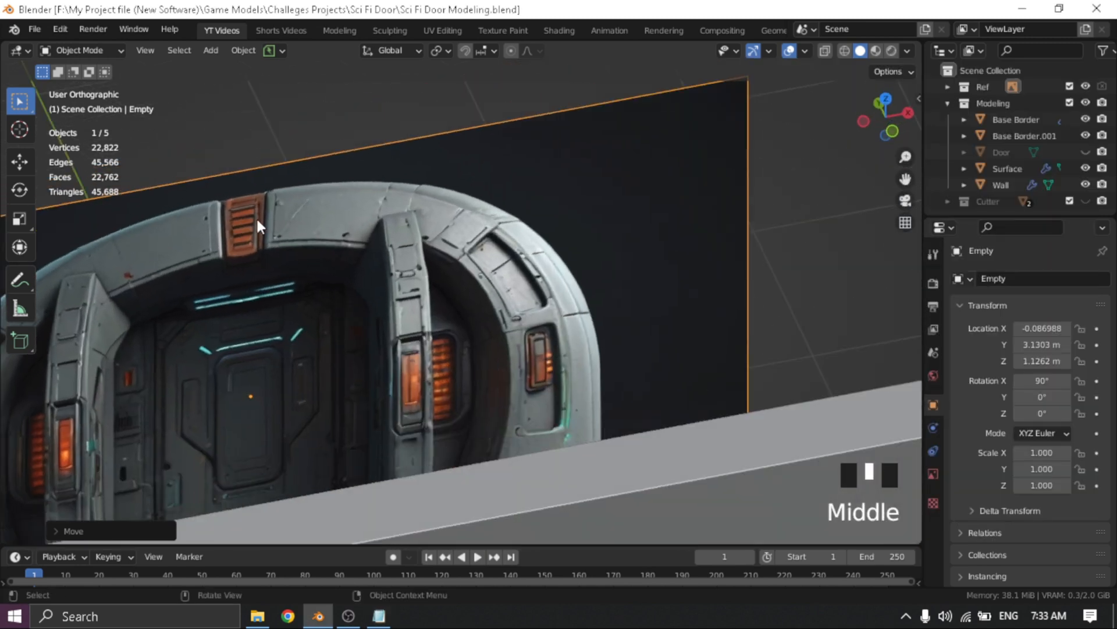
middle_drag(269, 328, 261, 287)
scroll(237, 227, up, 5)
shift+middle_drag(237, 227, 510, 365)
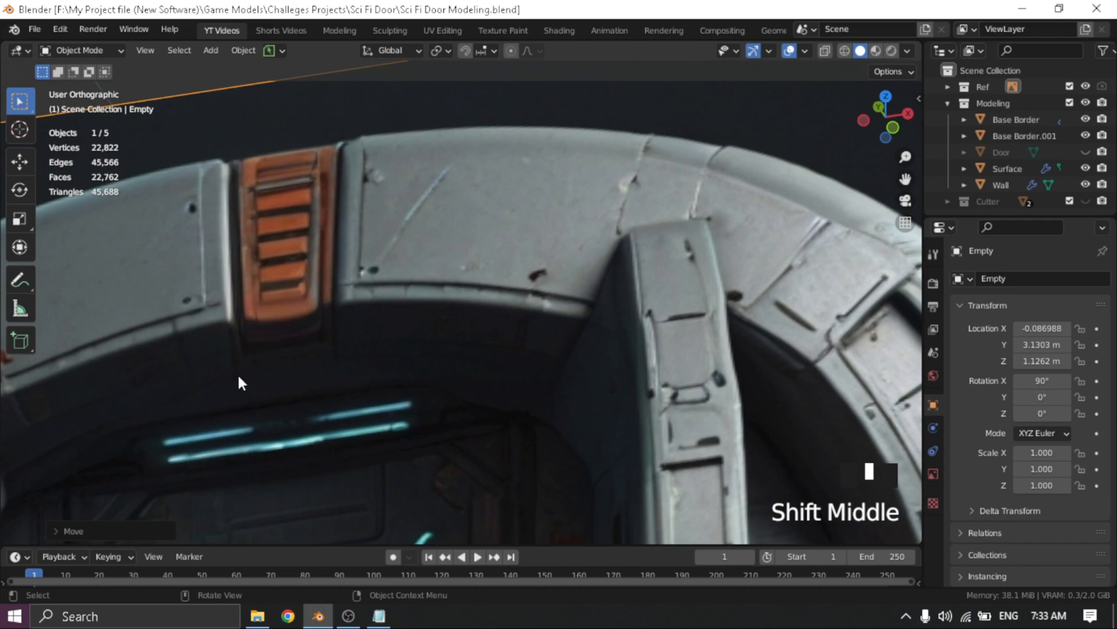
scroll(492, 470, down, 6)
shift+middle_drag(491, 469, 449, 316)
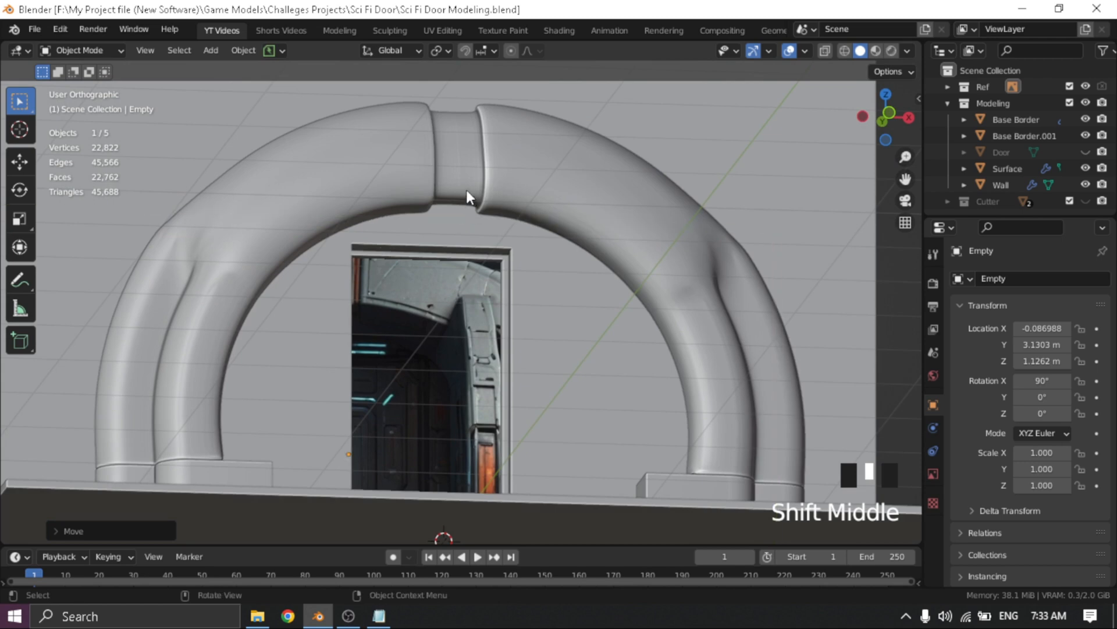
shift+middle_drag(466, 190, 463, 280)
Open the arched border for mesh editing in face selection mode at its top joint
click(464, 281)
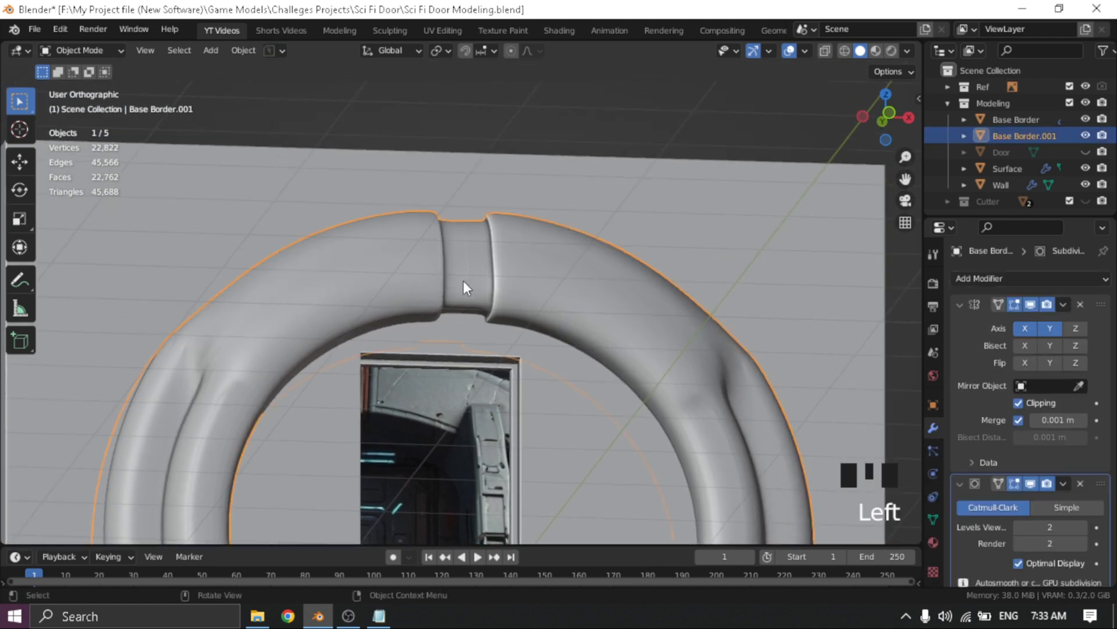
key(Tab)
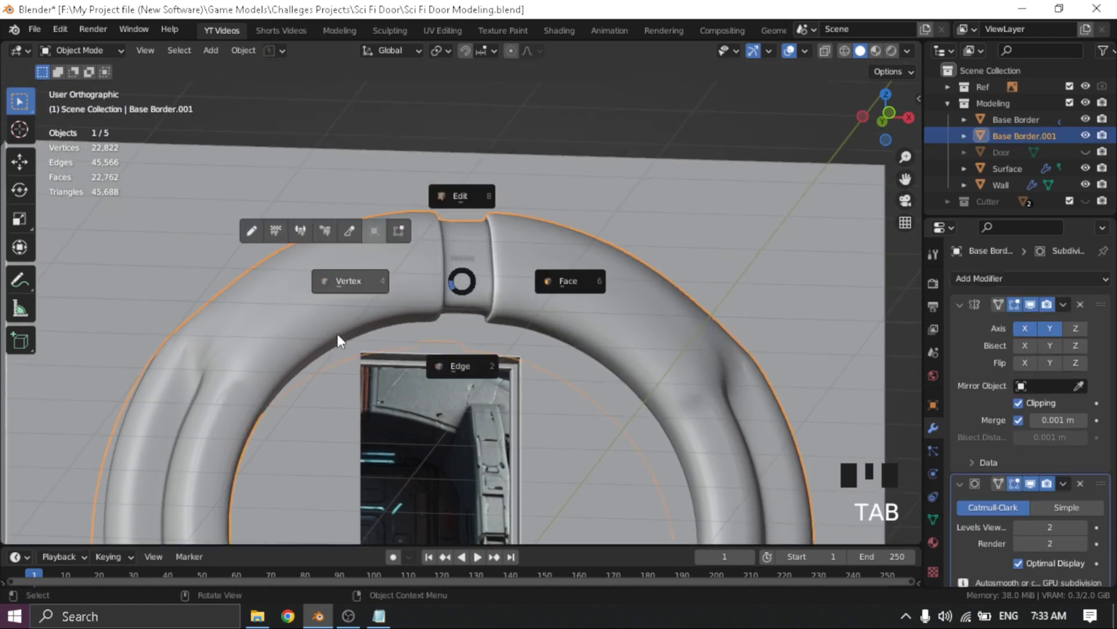
click(550, 282)
middle_drag(460, 264, 458, 302)
scroll(457, 181, up, 4)
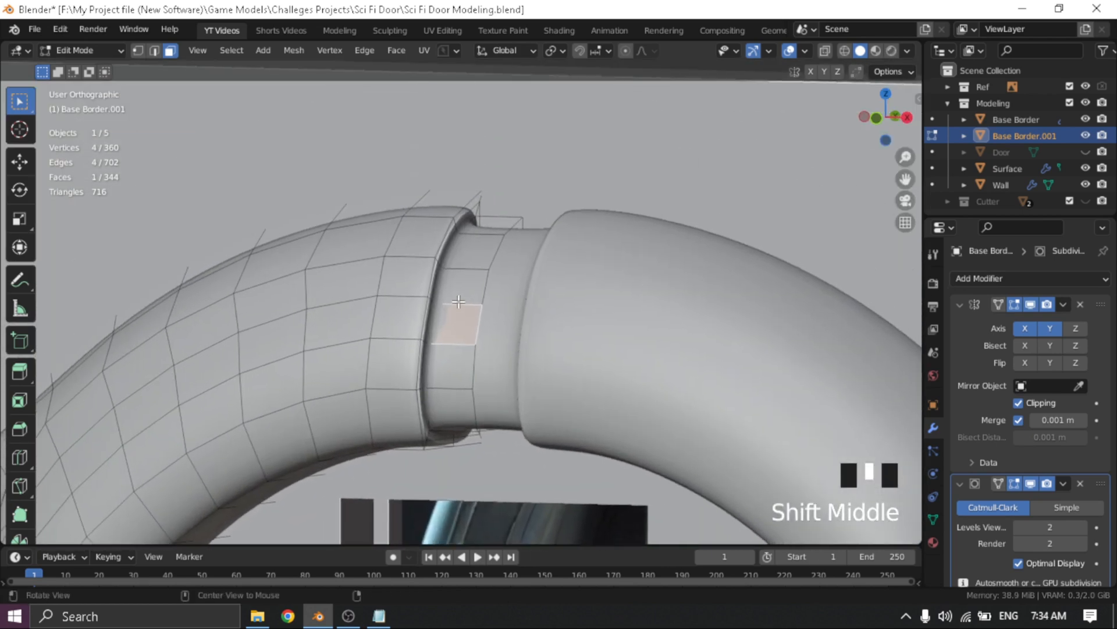
Isolate the border with subdivision display off and delete all faces of the narrow connecting strip at the top joint
key(alt+z)
key(grave)
click(436, 260)
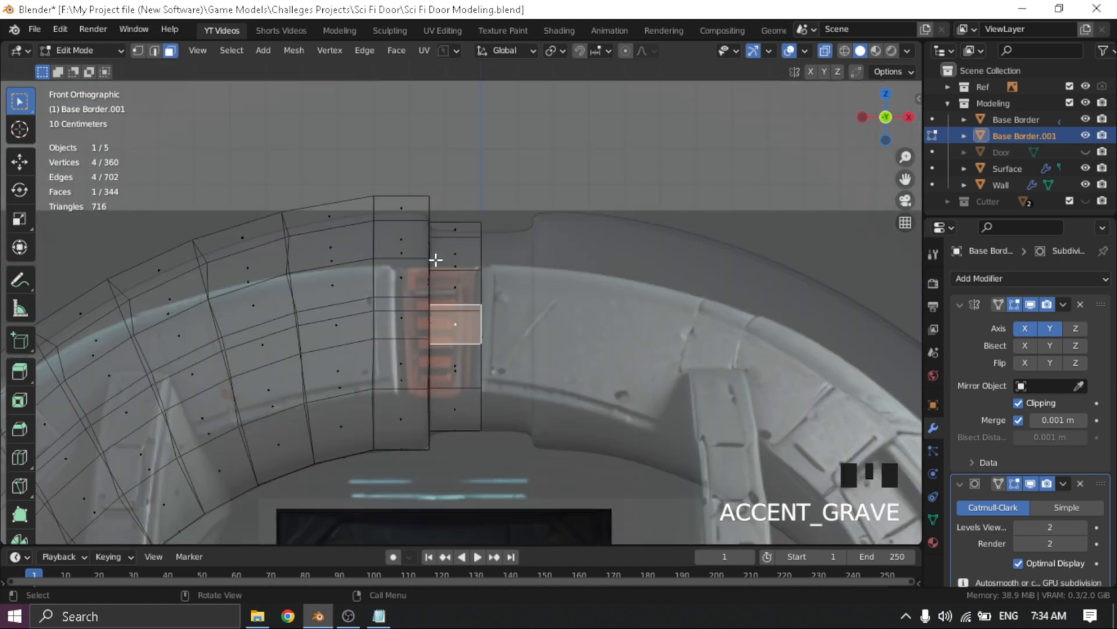
drag(540, 190, 441, 469)
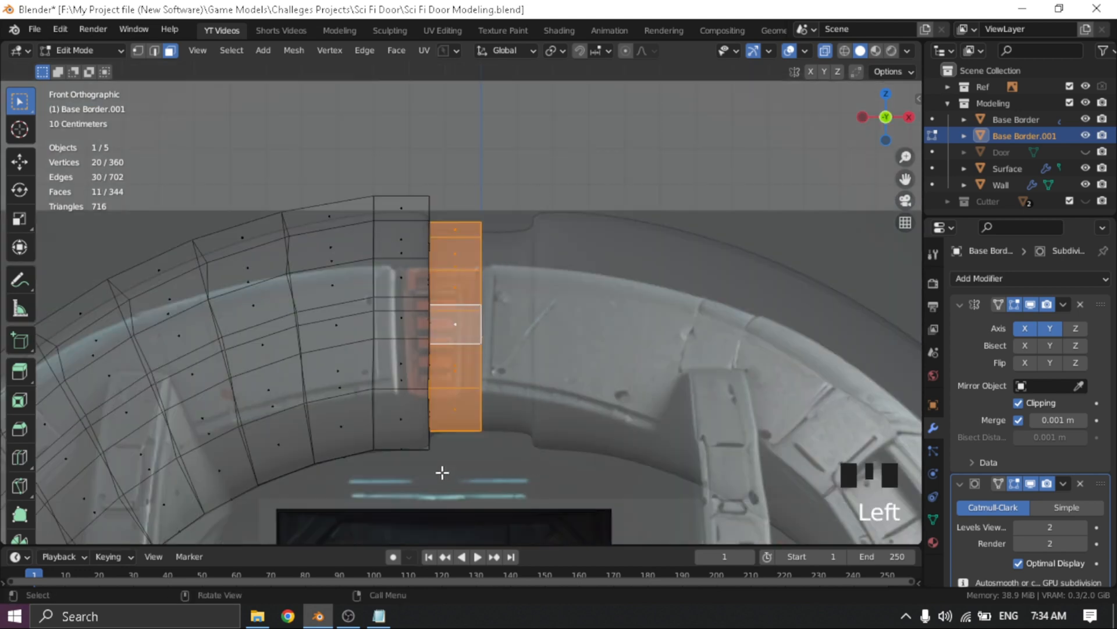
mouse_move(441, 470)
middle_down()
mouse_move(426, 395)
mouse_move(452, 407)
middle_up()
key(alt+z)
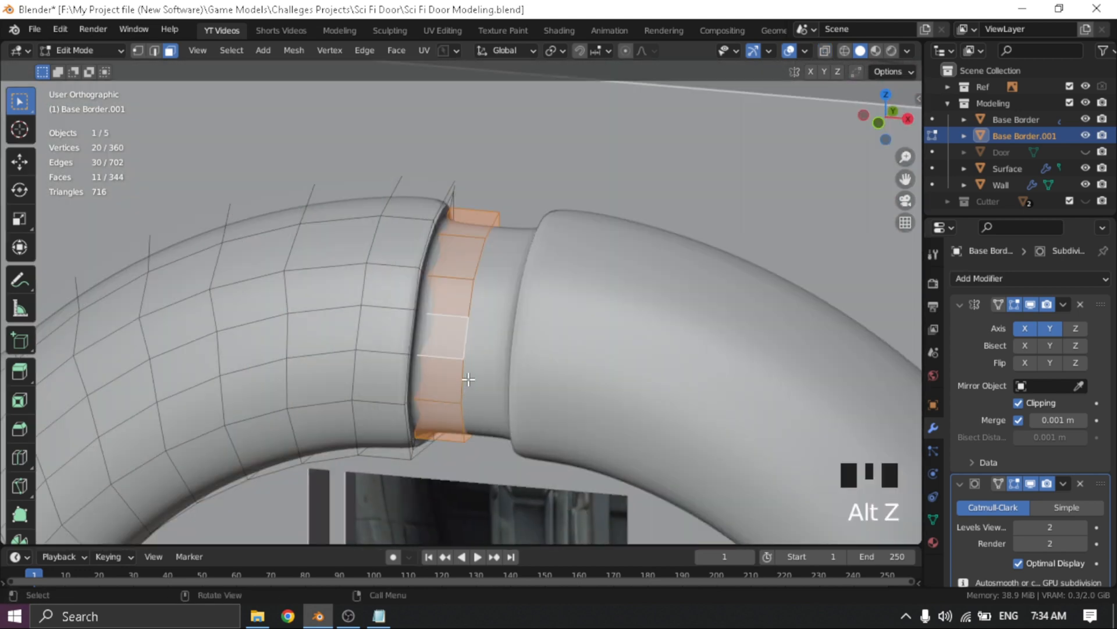
click(1030, 483)
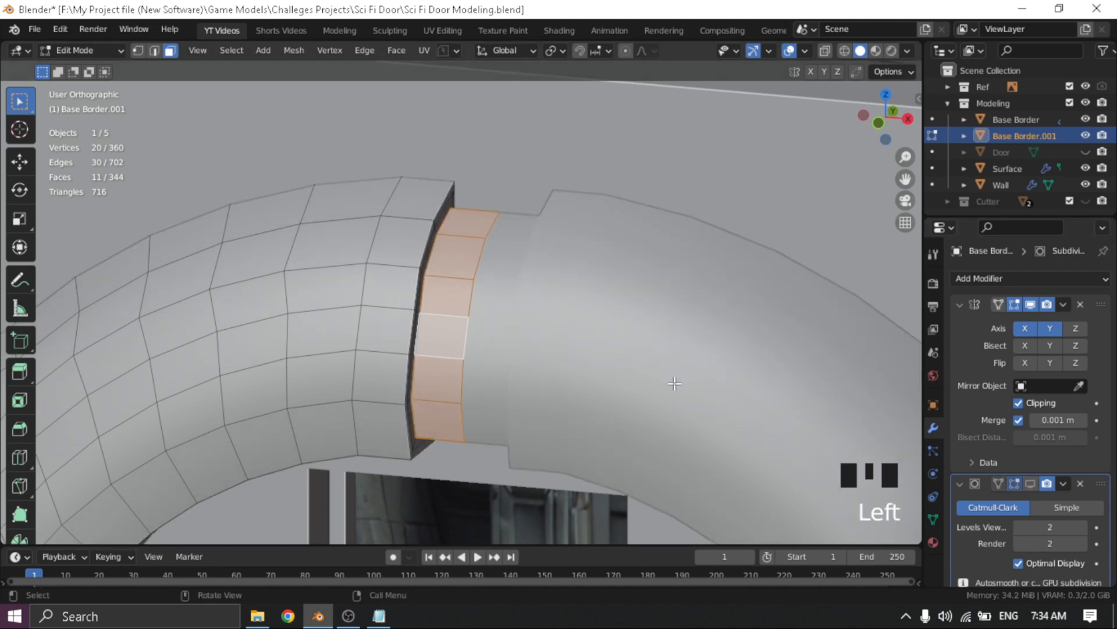
key(slash)
scroll(464, 307, up, 5)
shift+middle_drag(437, 220, 467, 368)
key(x)
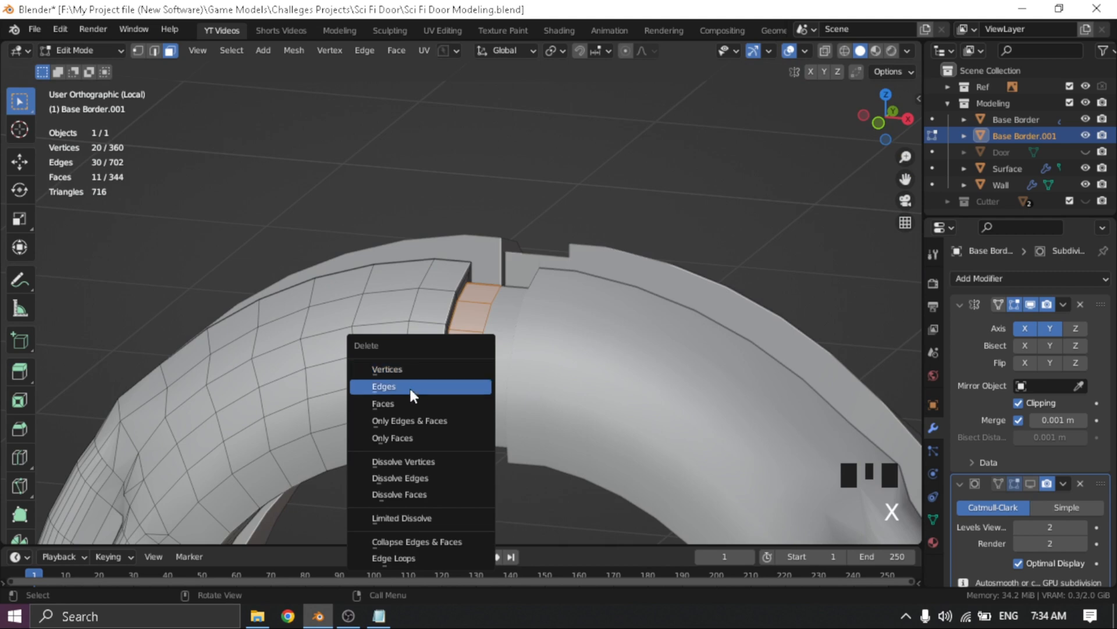
click(404, 402)
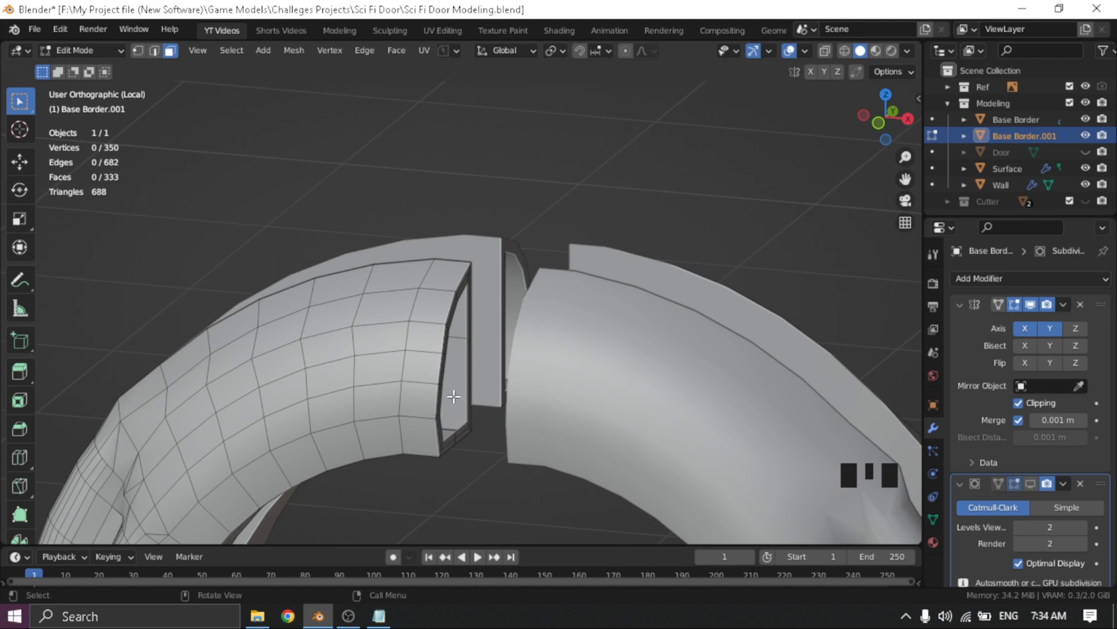
Select the open inner edge loop at the arch's upper end and fill it with a face
key(ctrl+Tab)
click(447, 481)
middle_drag(481, 356, 444, 382)
click(413, 376)
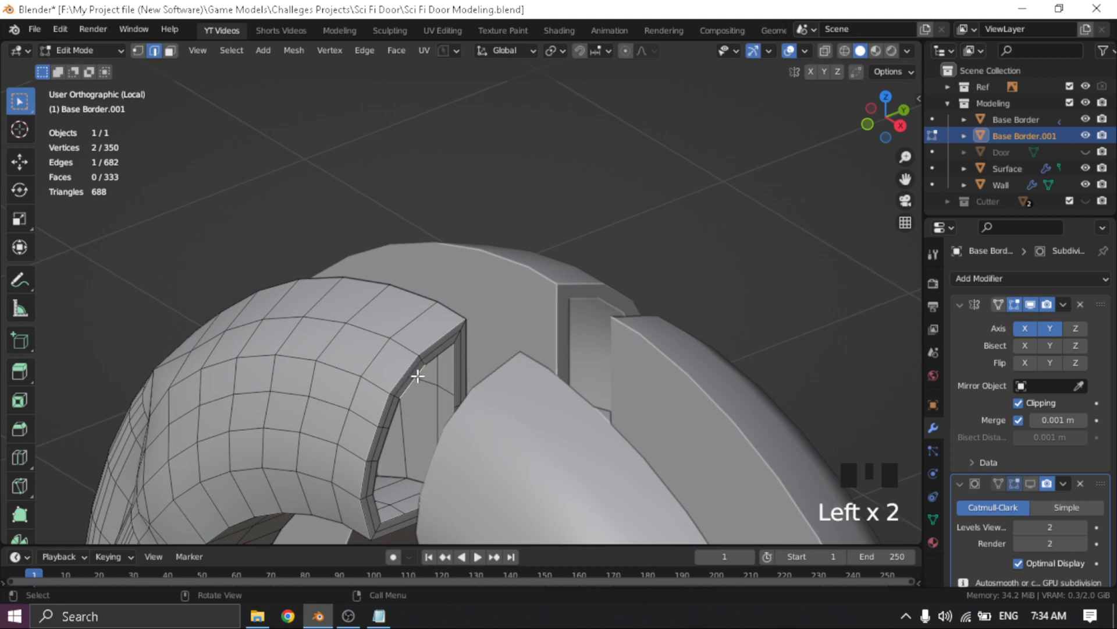
double_click(418, 376)
key(f)
middle_drag(477, 437, 421, 364)
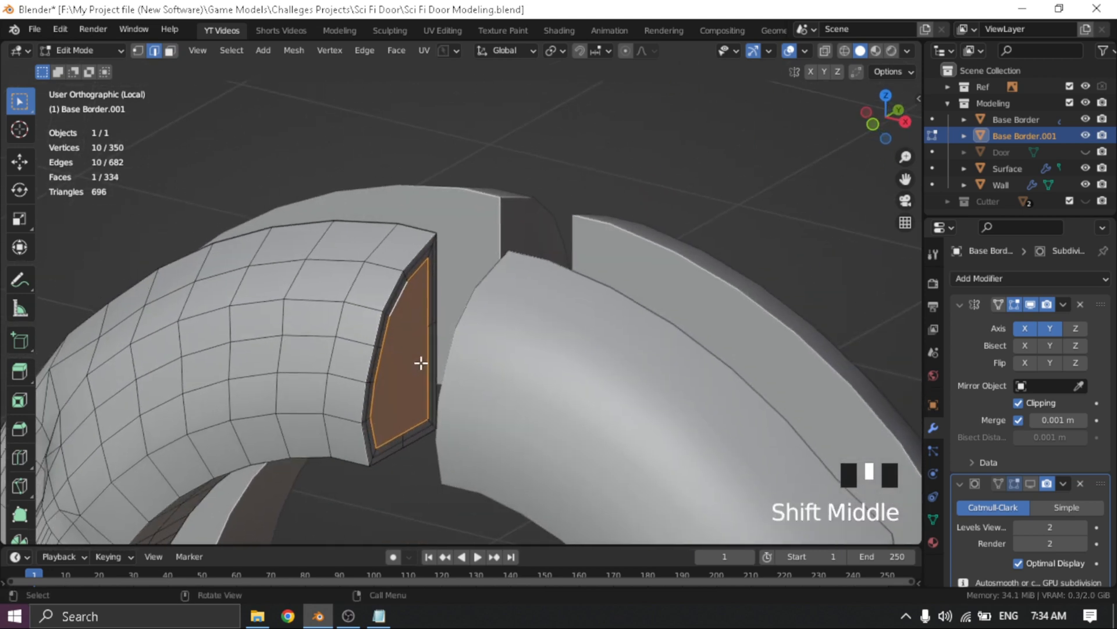
Merge the new end face with the neighbouring rim faces along its lower edge into a single face
click(407, 368)
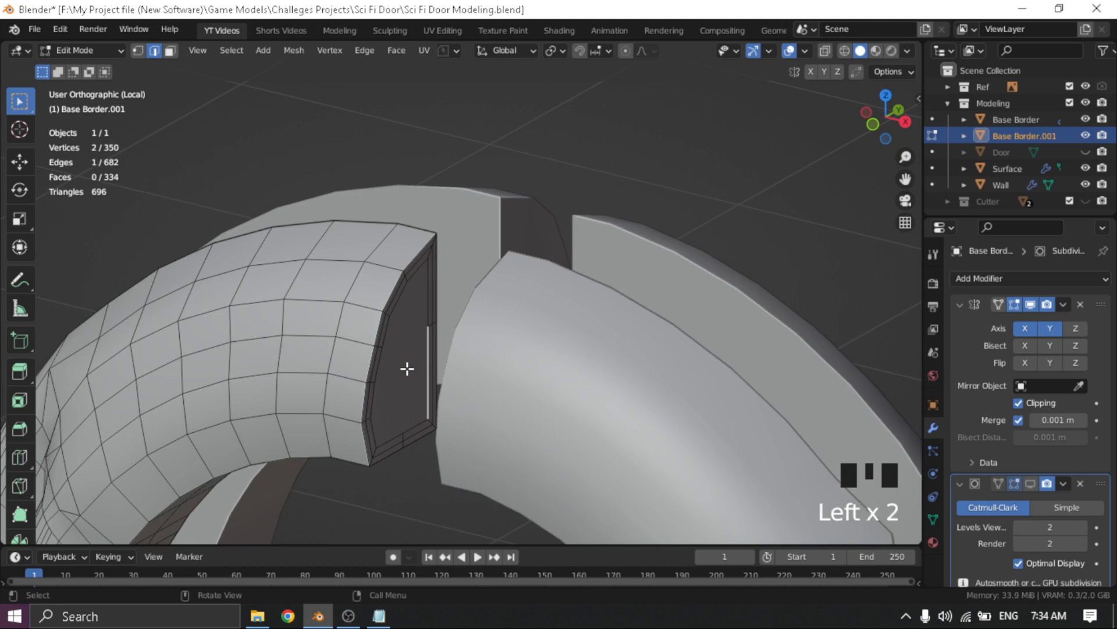
key(ctrl+Tab)
click(536, 374)
click(394, 380)
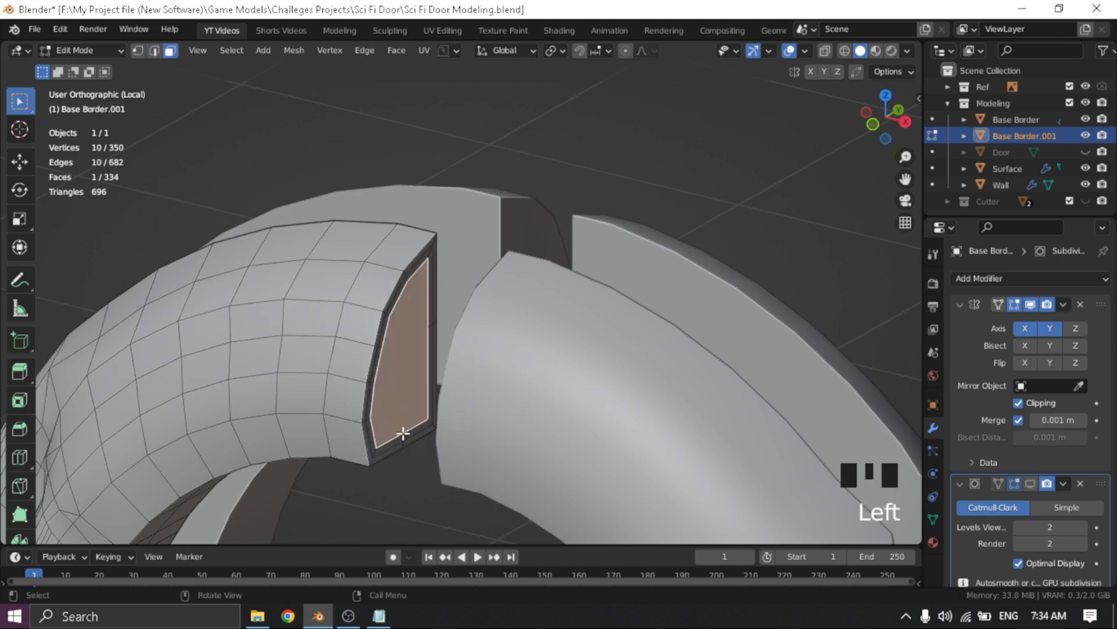
shift+click(398, 442)
shift+click(420, 436)
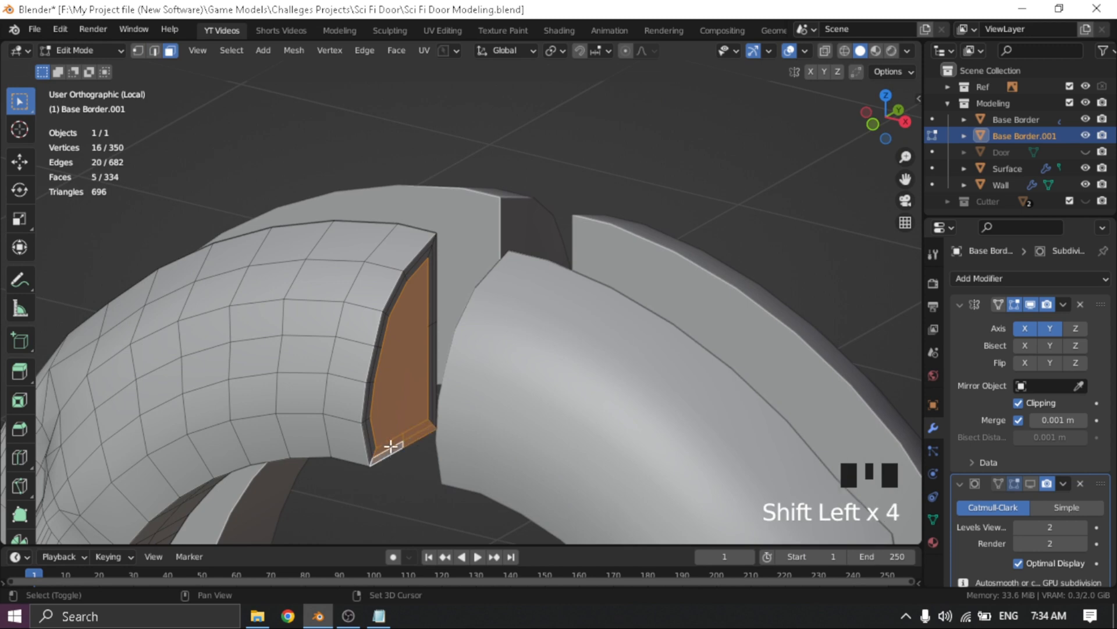
key(f)
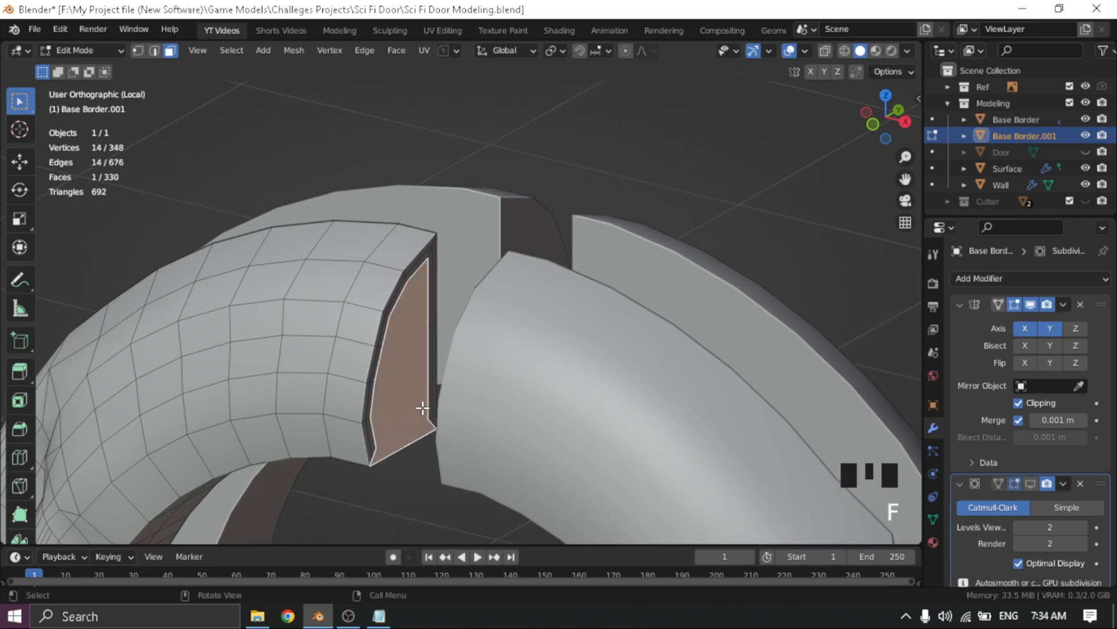
Extrude the merged end face about 0.16 m toward the mirror plane to bridge the gap at the top
middle_drag(422, 408, 471, 400)
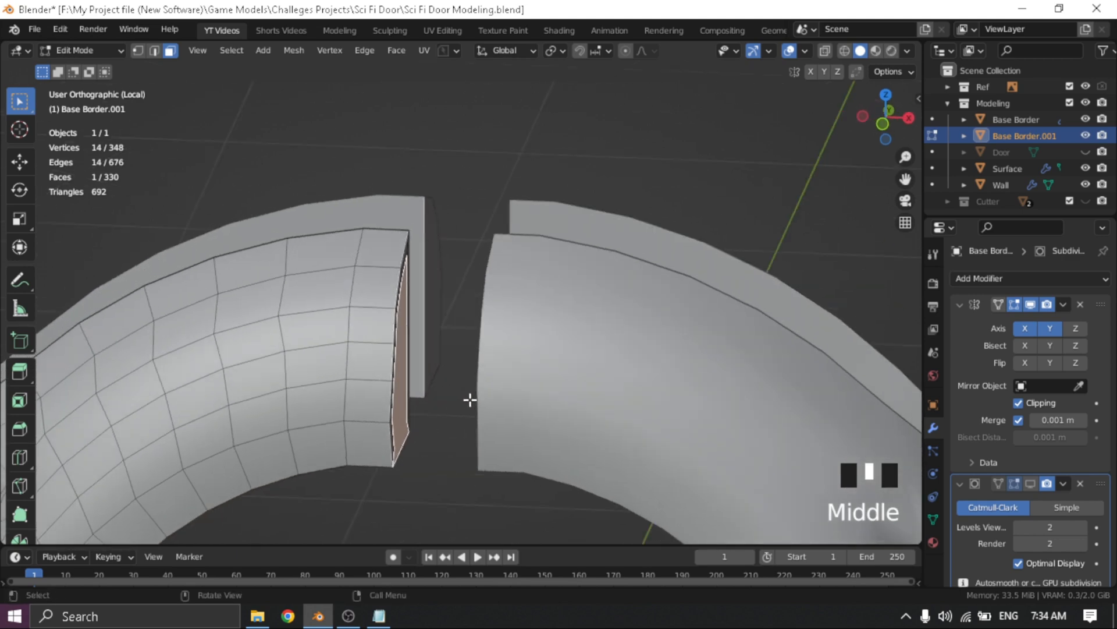
key(e)
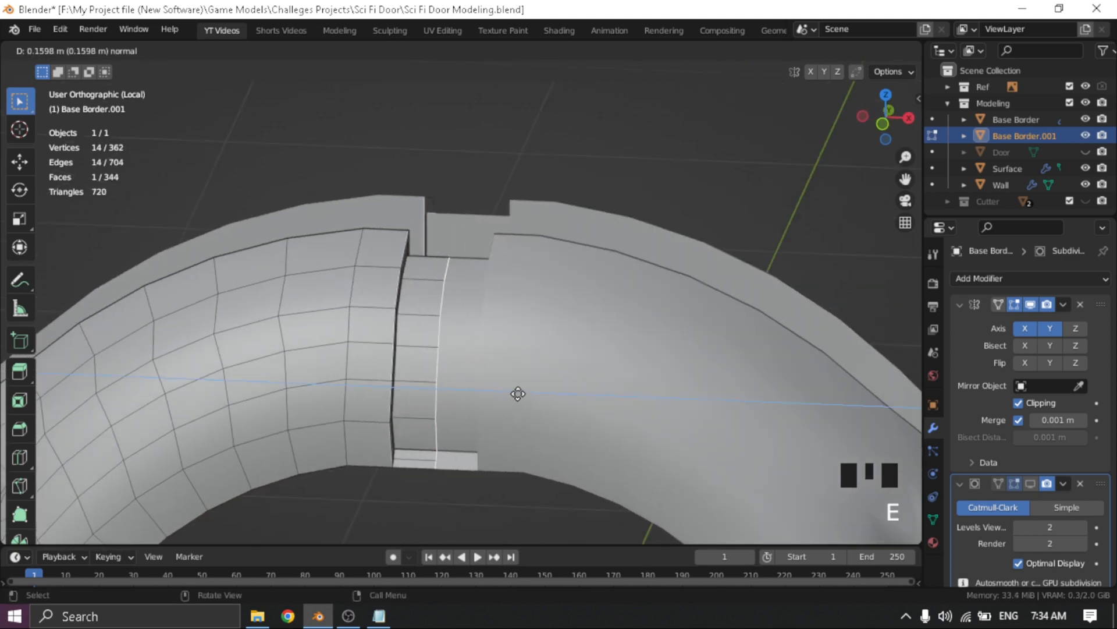
click(535, 393)
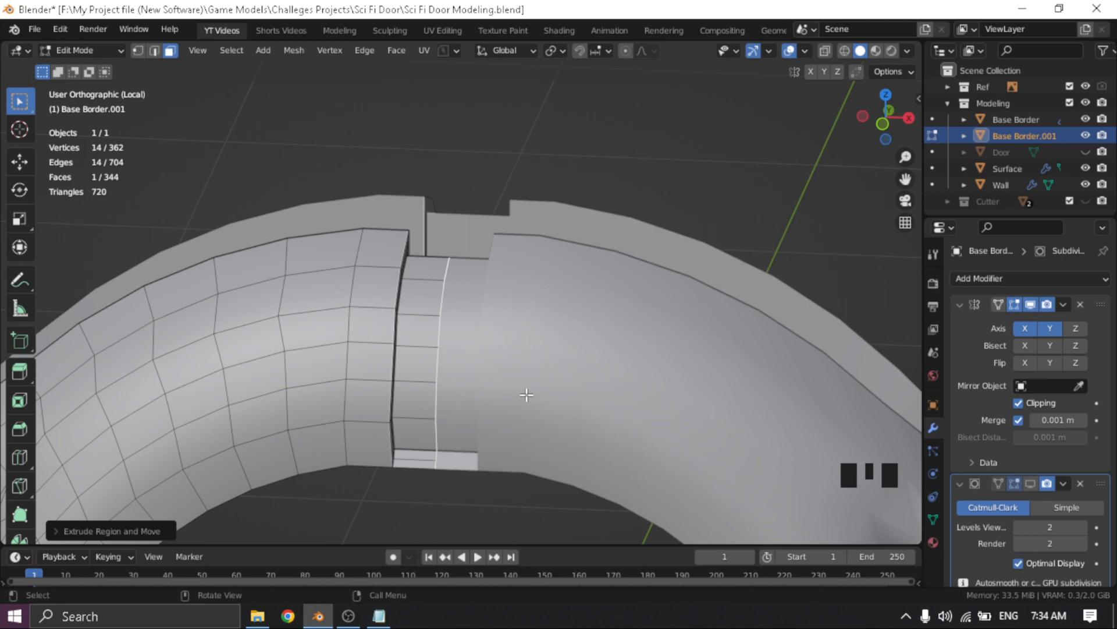
middle_drag(481, 409, 381, 434)
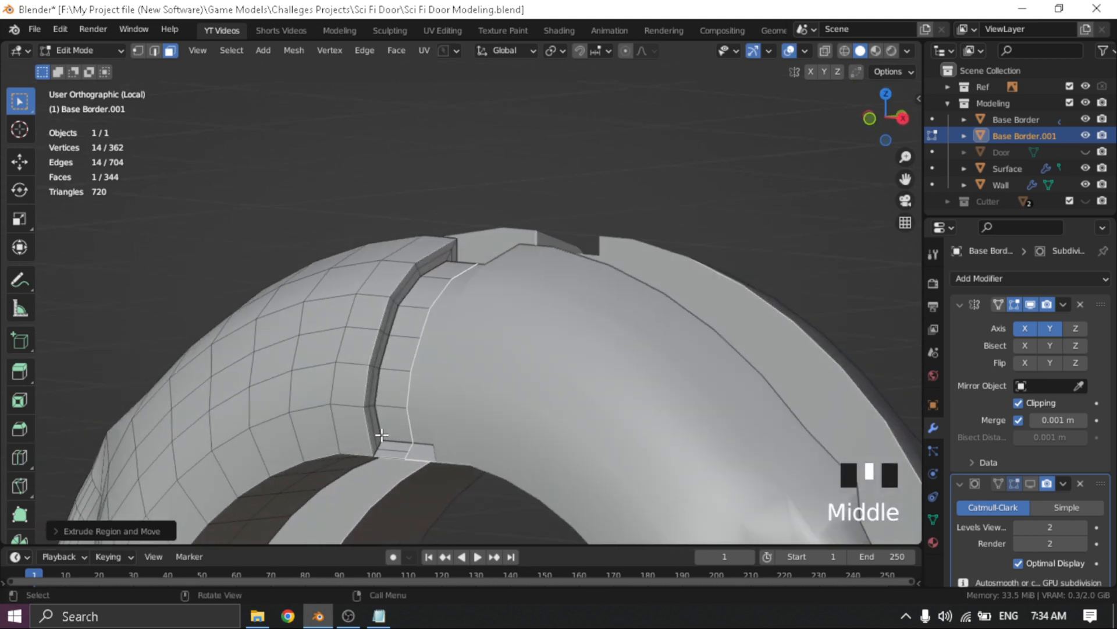
Try selecting all faces of the newly extruded strip at the top joint, including its end face
key(Tab)
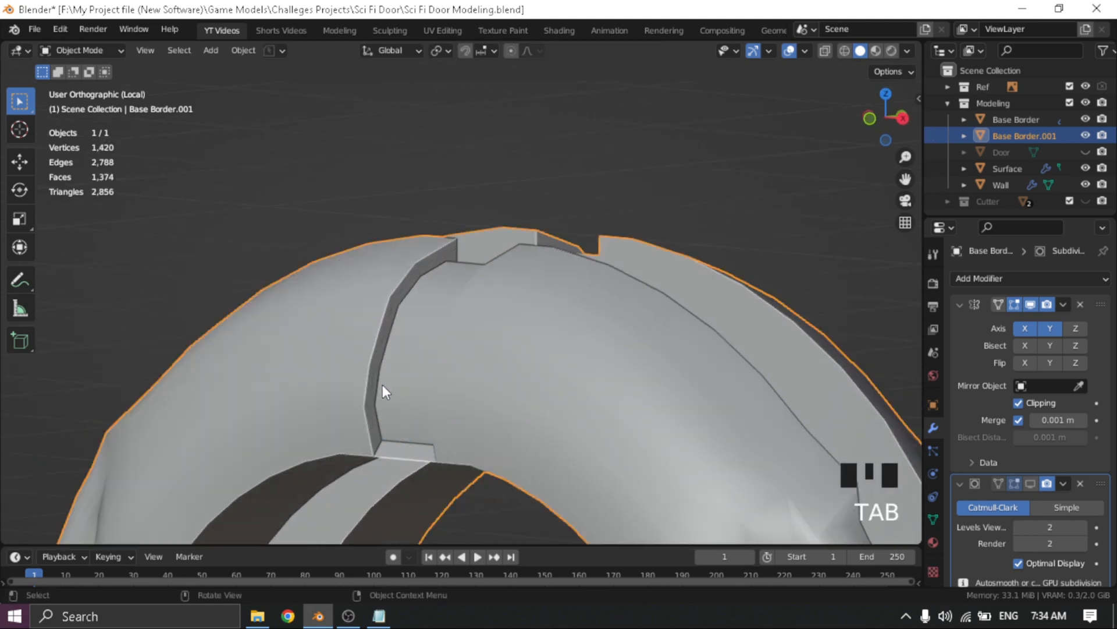
middle_drag(382, 384, 512, 444)
scroll(422, 396, down, 3)
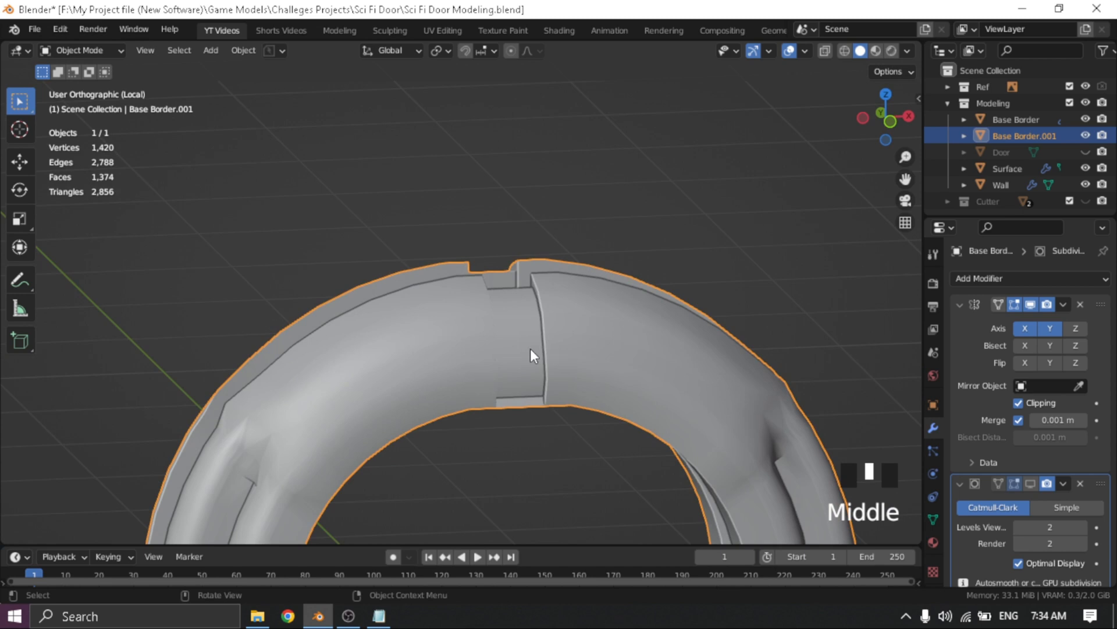
key(Tab)
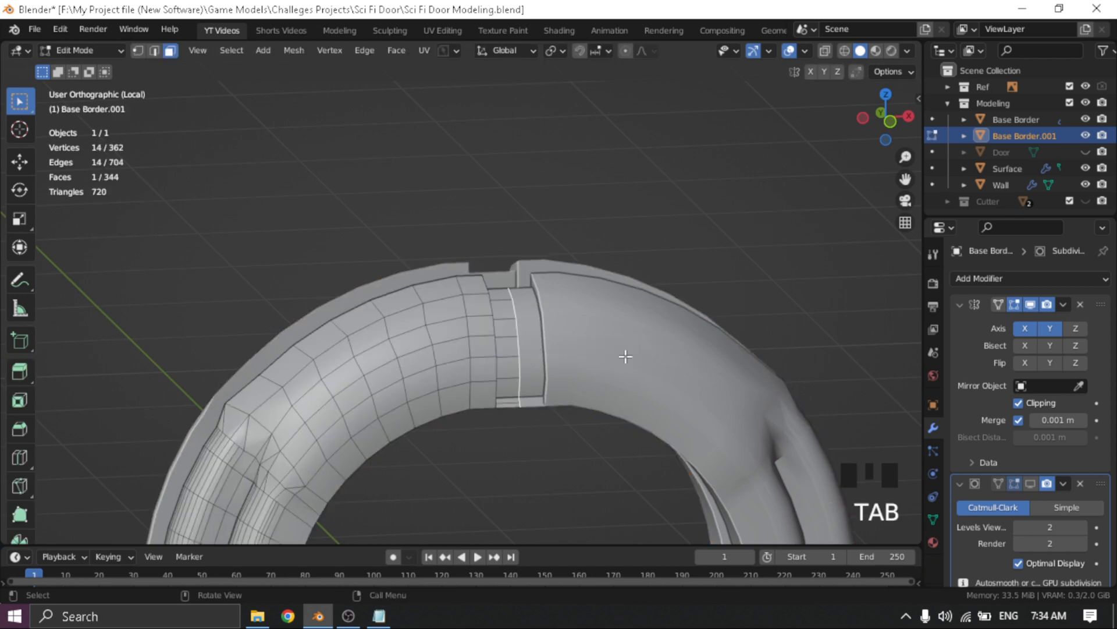
key(grave)
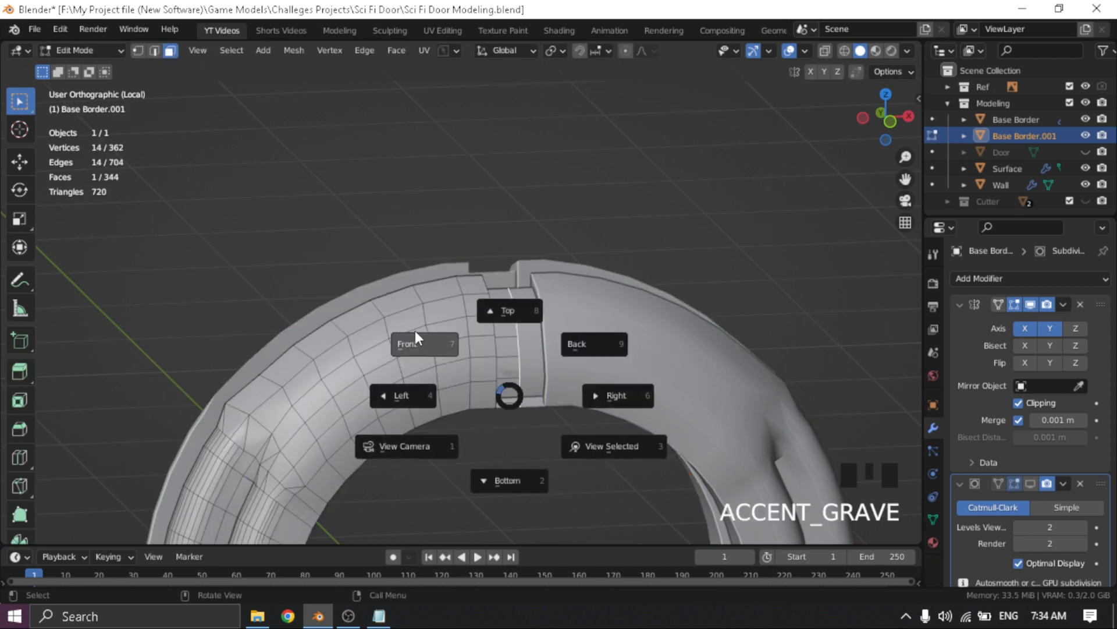
key(alt+z)
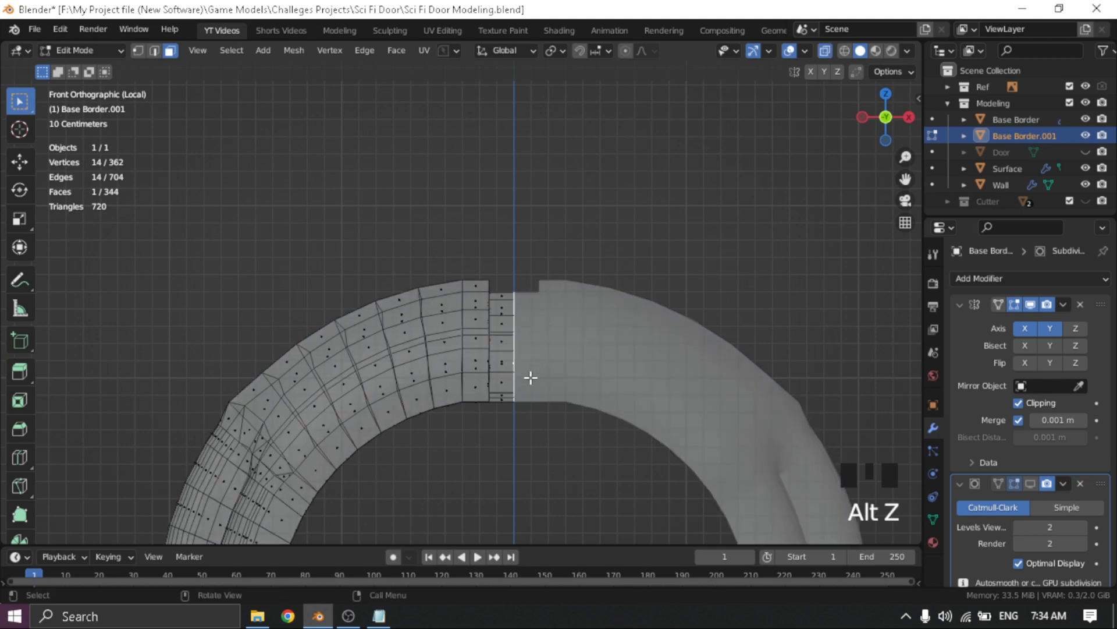
scroll(515, 421, up, 5)
shift+middle_drag(543, 419, 464, 391)
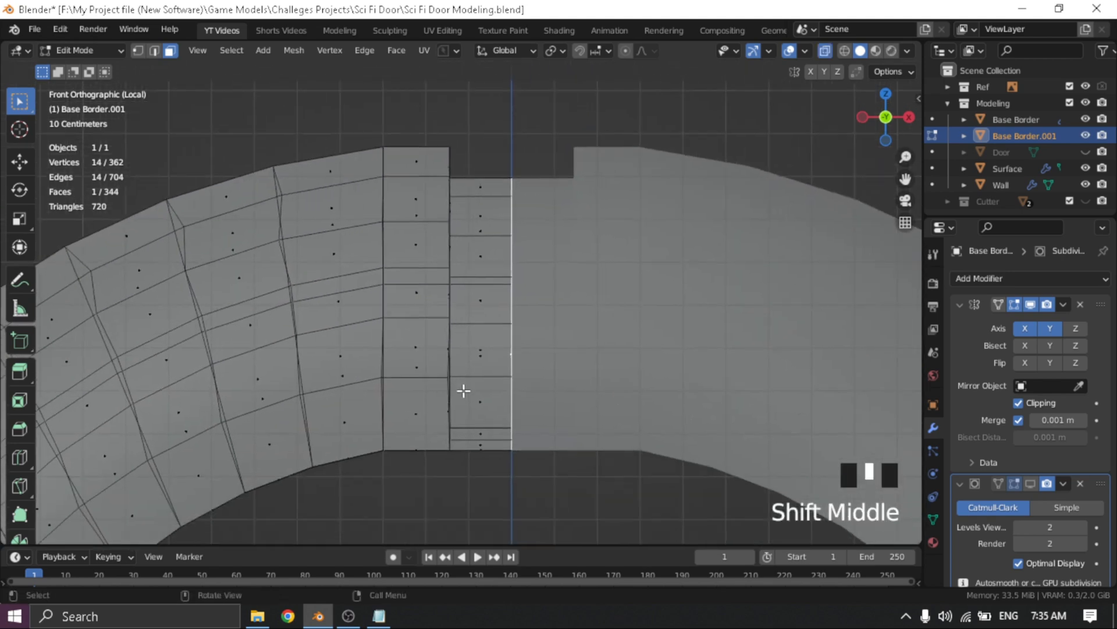
click(500, 471)
drag(538, 486, 472, 141)
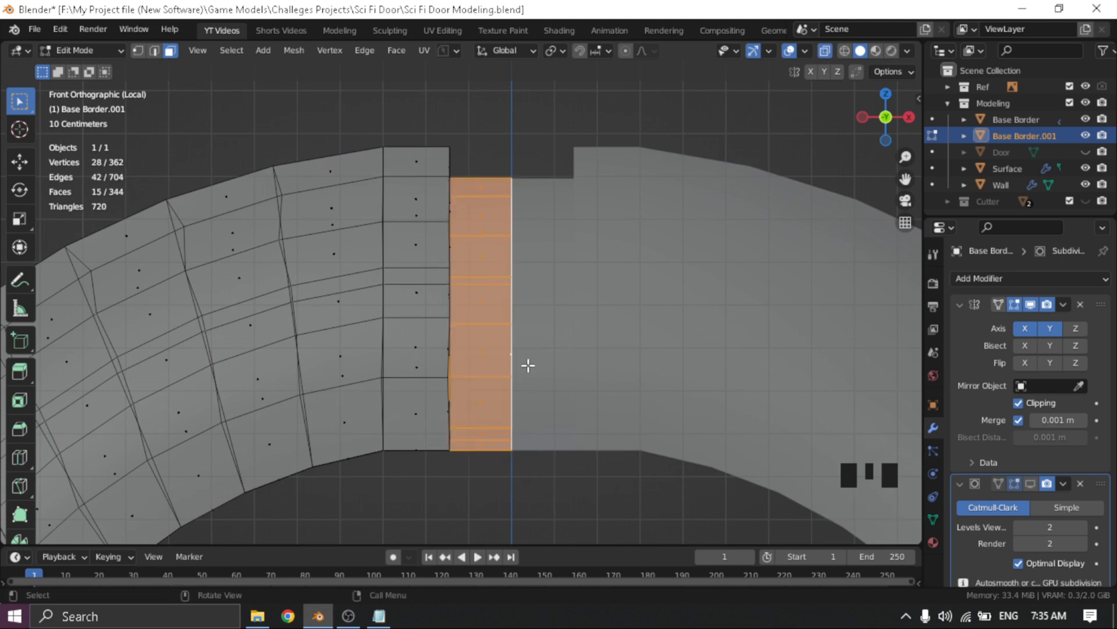
middle_drag(528, 365, 503, 384)
click(491, 414)
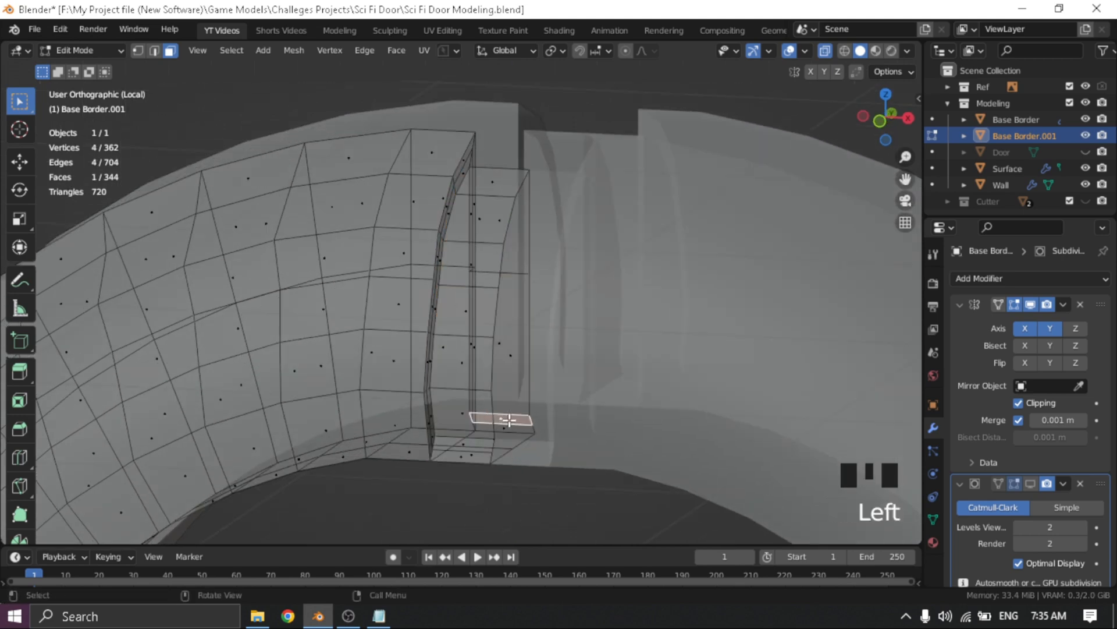
Select the bridging strip's surrounding faces without the end face, duplicate them in place and separate the copy into its own object
key(grave)
click(402, 340)
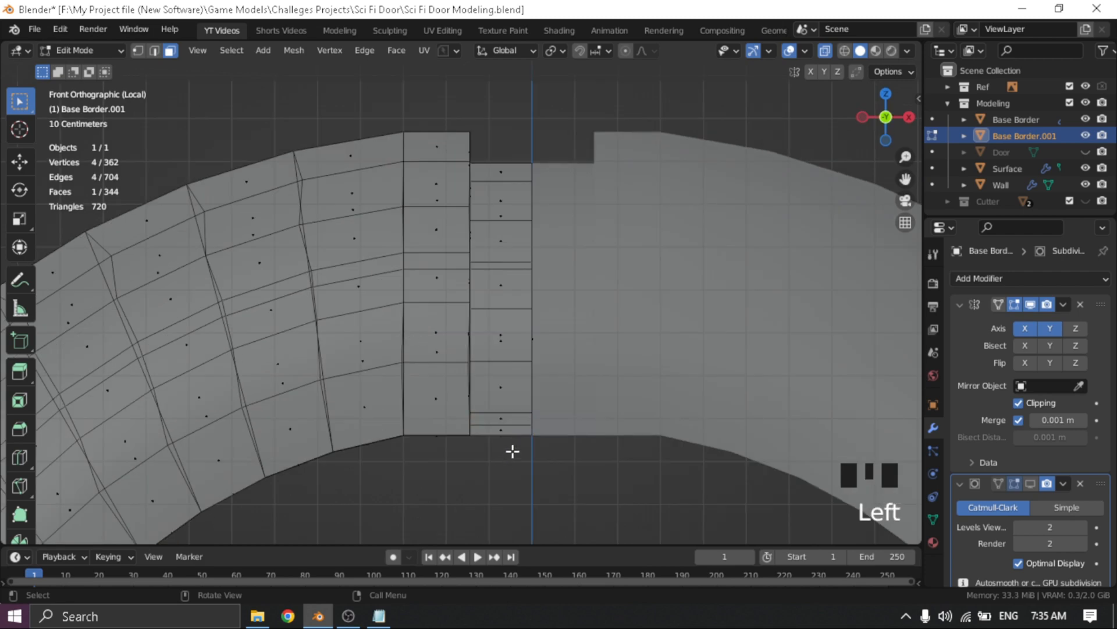
drag(512, 451, 476, 359)
drag(485, 190, 495, 100)
middle_drag(526, 379, 474, 438)
key(alt+z)
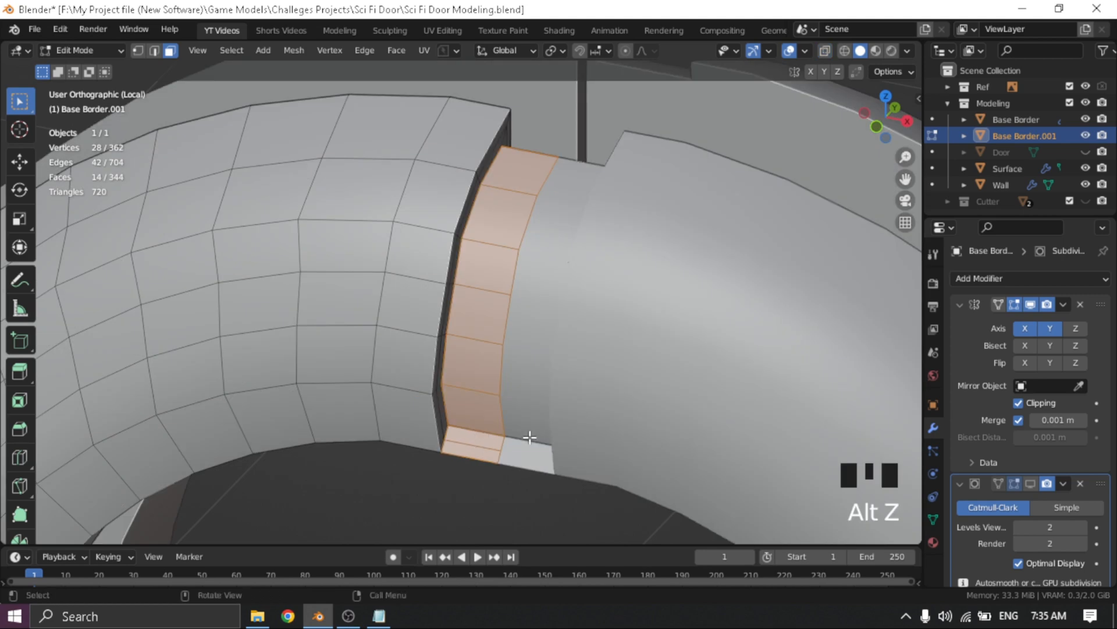
key(shift+d)
right_click(530, 437)
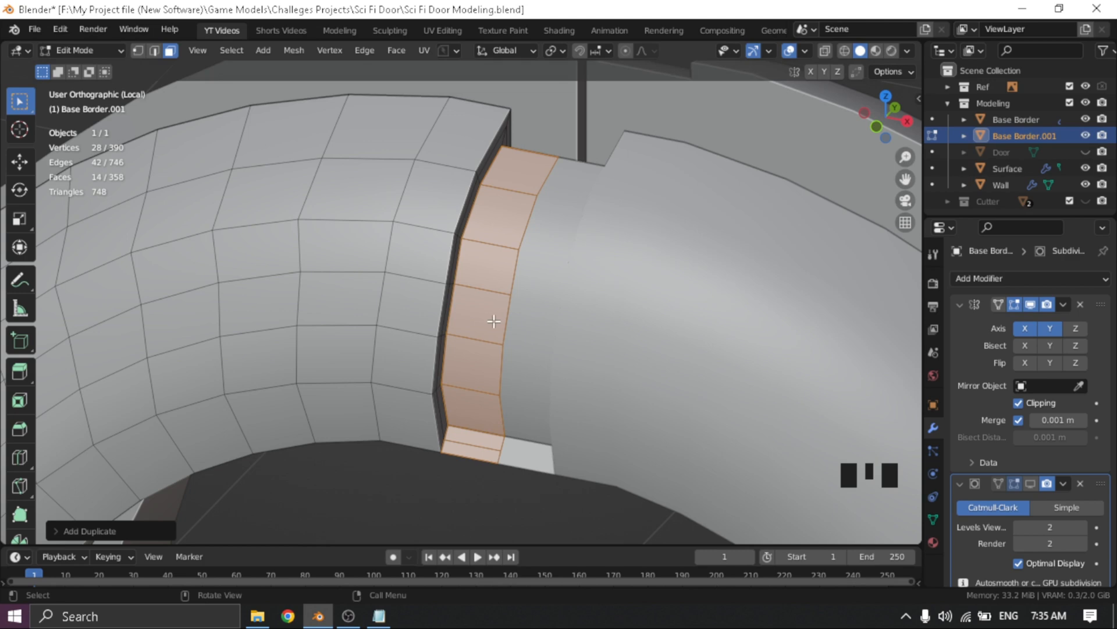
key(p)
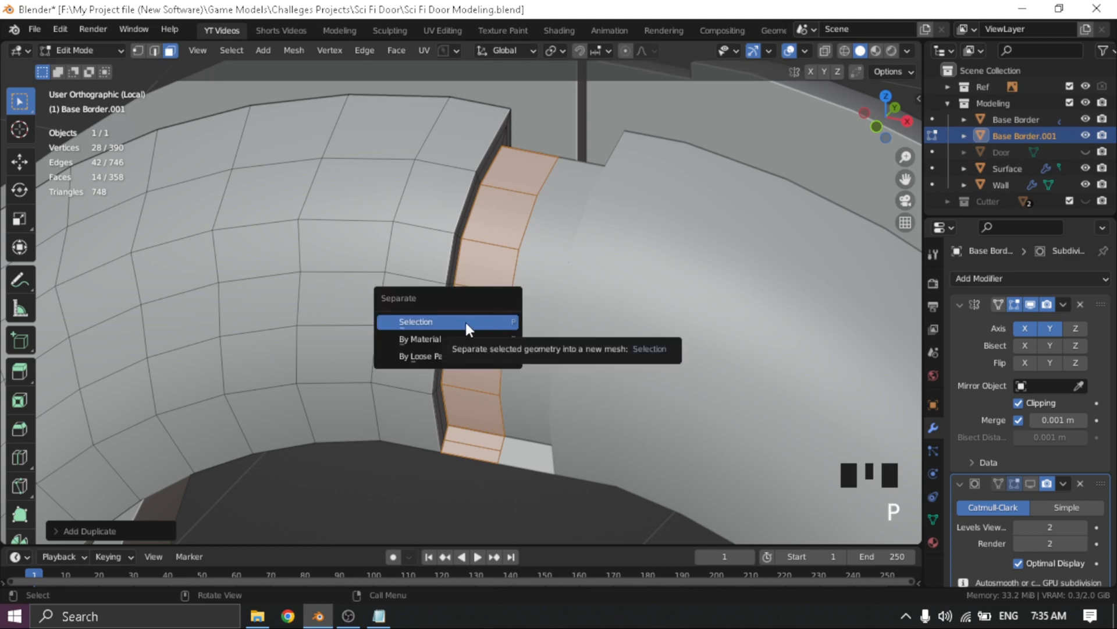
click(423, 324)
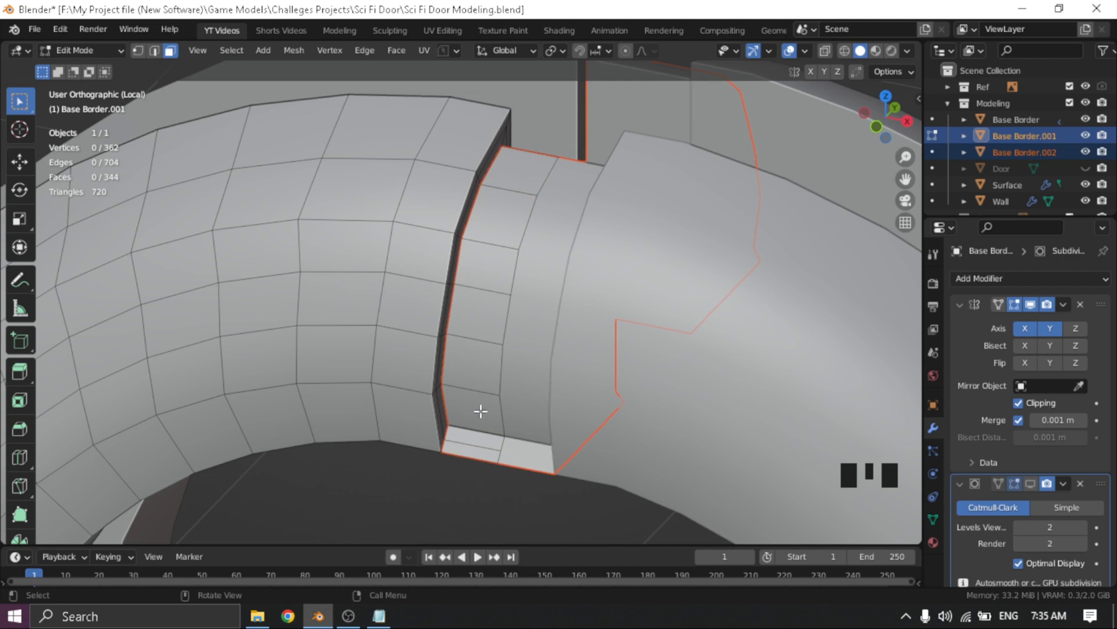
Try moving the separated strip away from the joint, and undo the move
key(Tab)
click(492, 295)
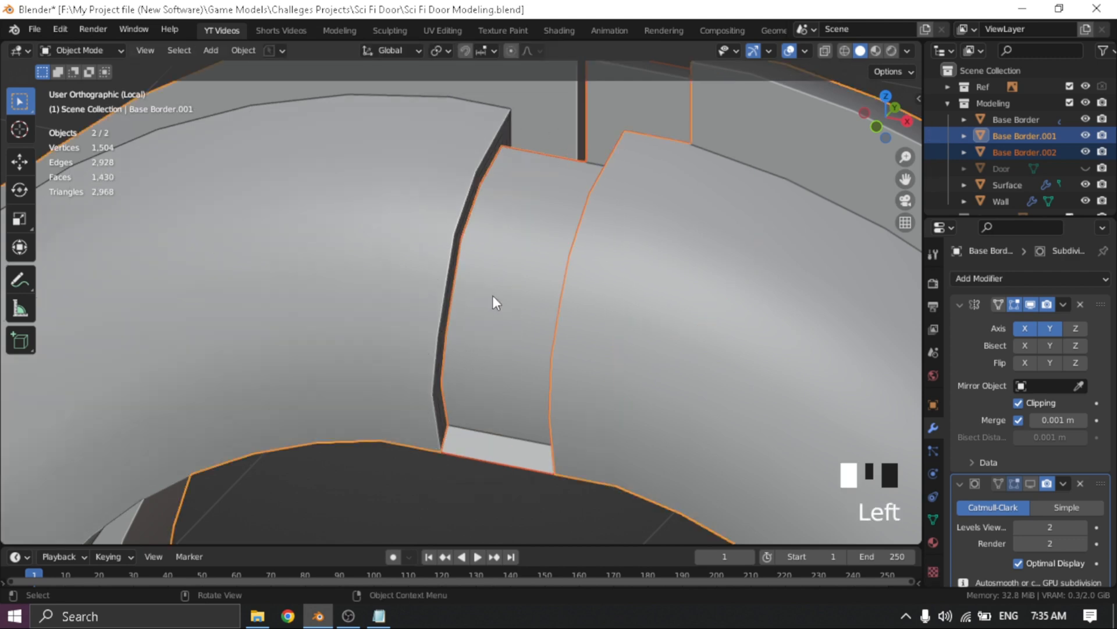
key(g)
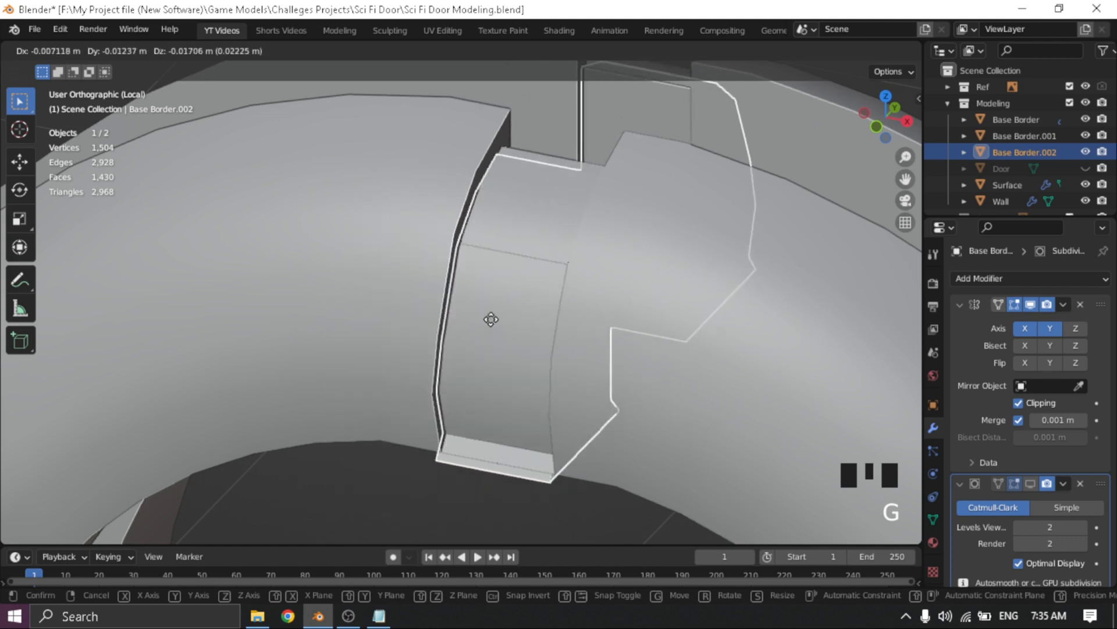
click(465, 315)
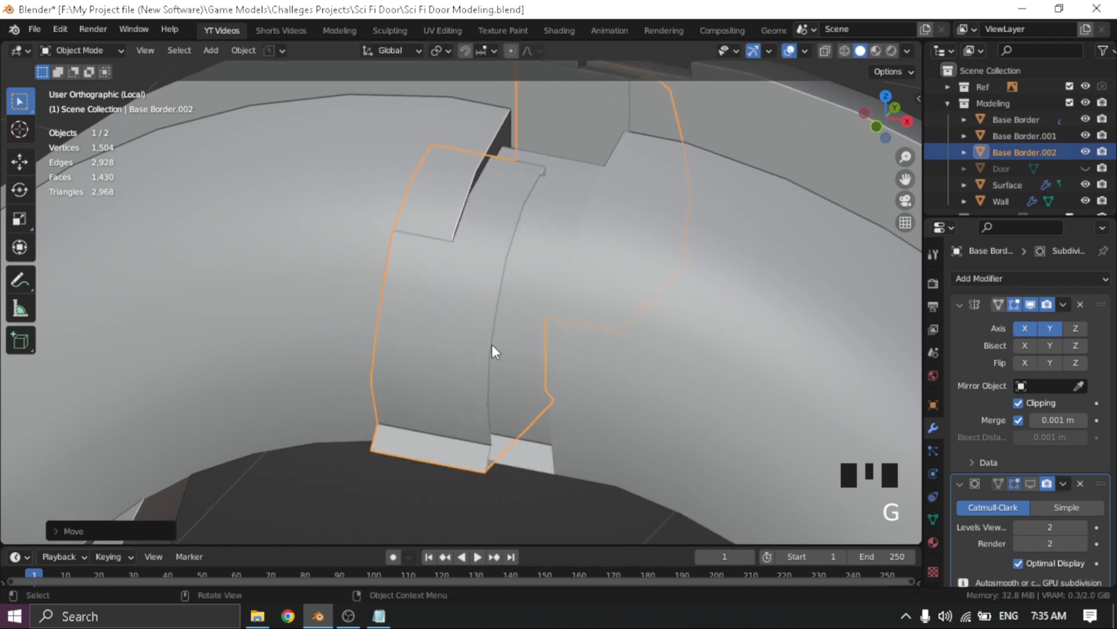
middle_drag(492, 345, 472, 358)
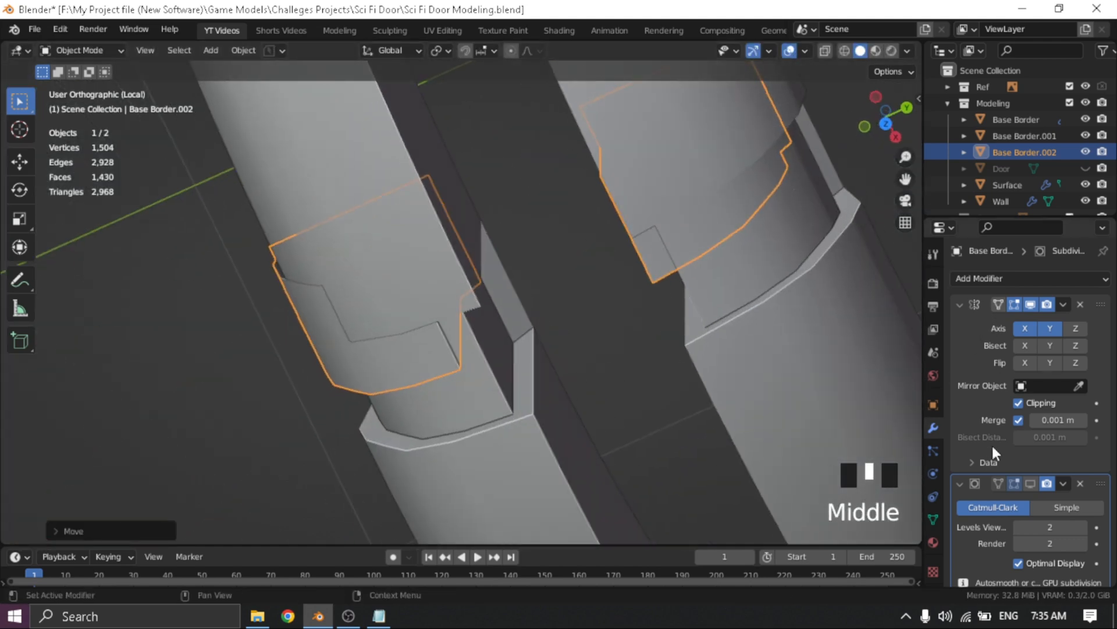
key(ctrl+z)
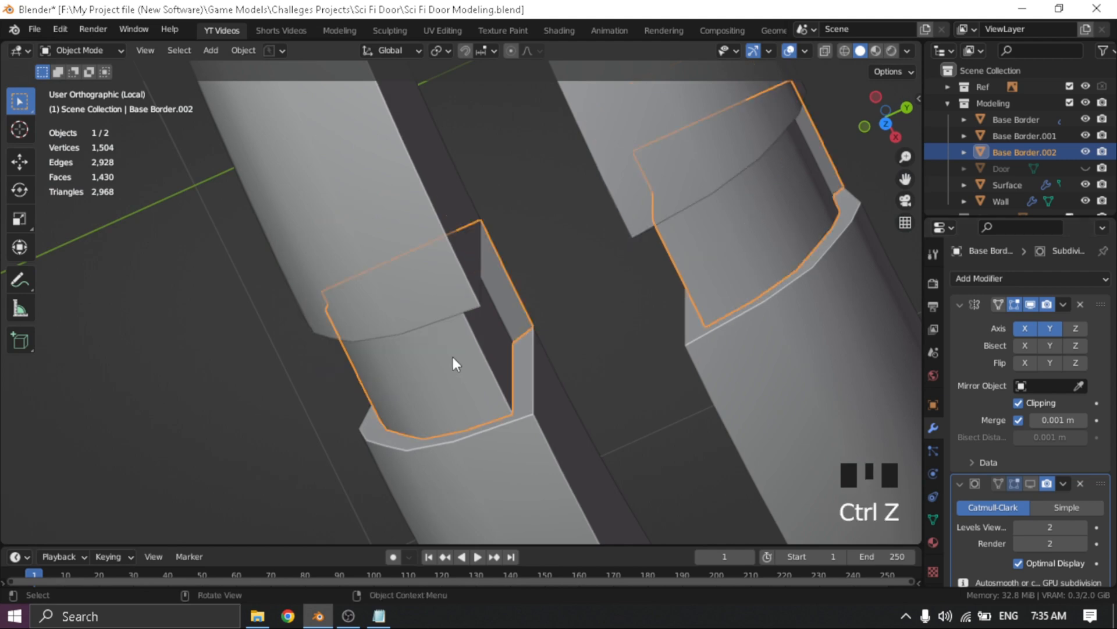
middle_drag(452, 358, 408, 223)
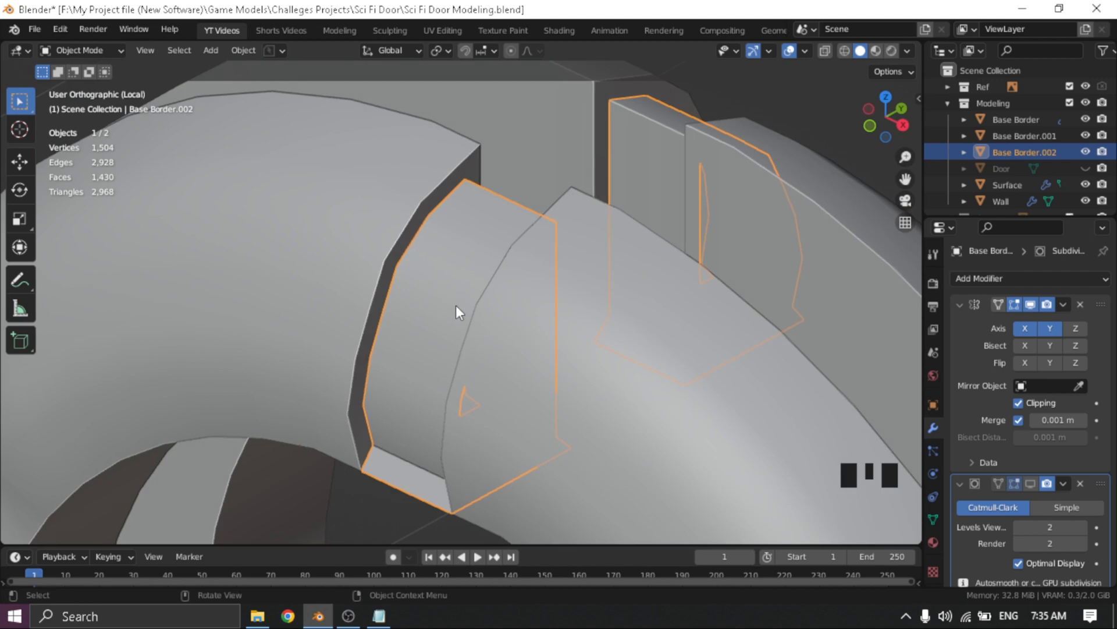
Isolate the separated strip object and add a Solidify modifier to it
click(547, 372)
click(441, 324)
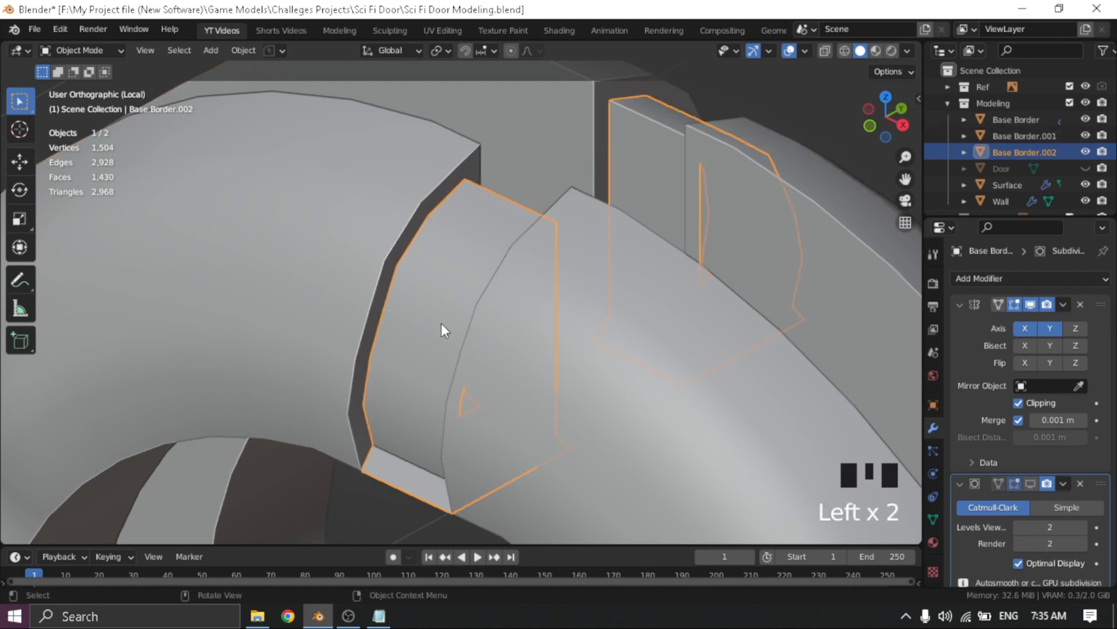
key(slash)
key(slash)
scroll(442, 323, up, 4)
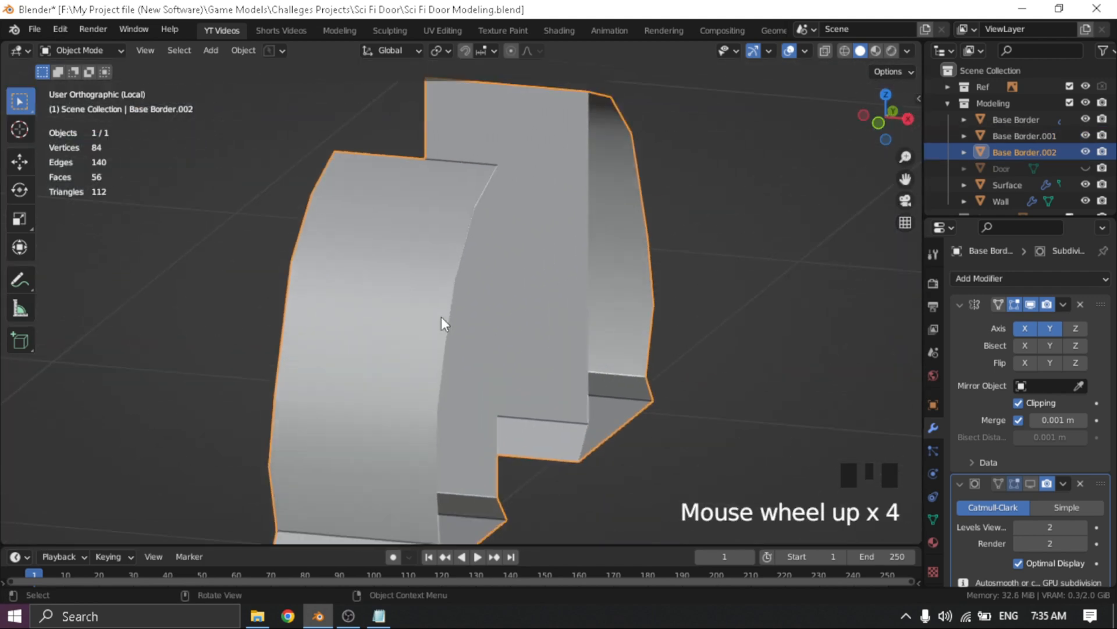
middle_drag(441, 317, 749, 370)
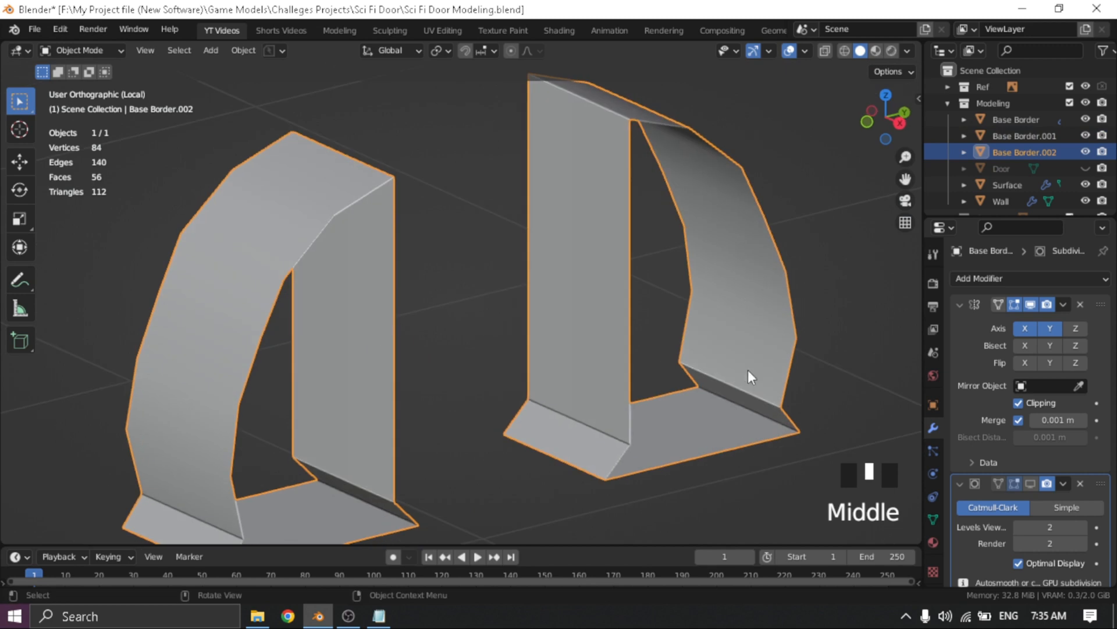
click(960, 305)
click(957, 325)
click(989, 278)
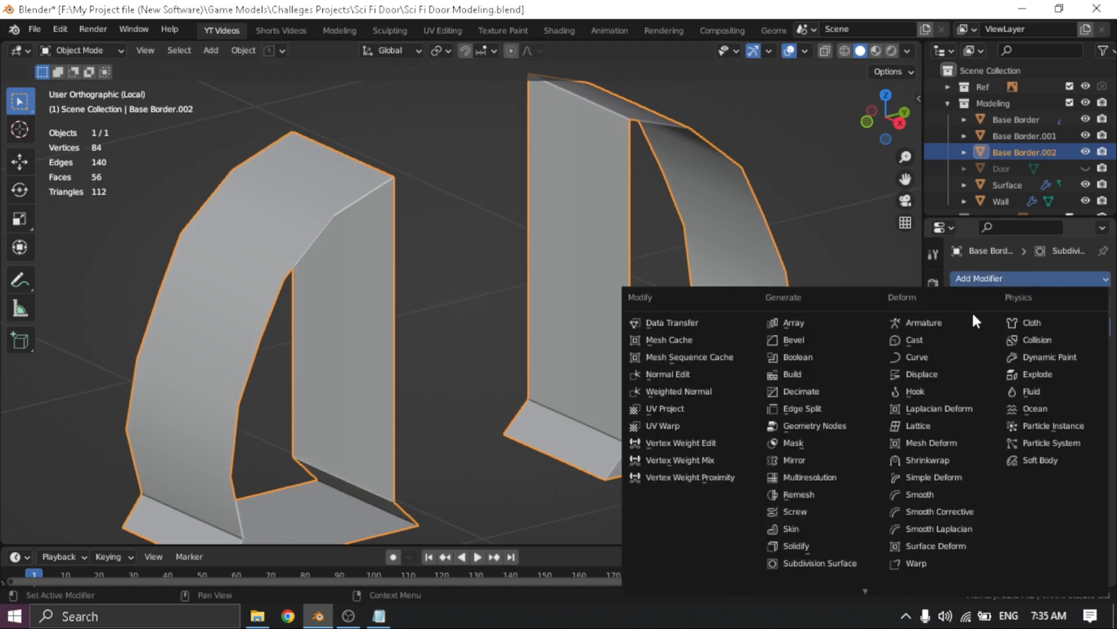
click(785, 545)
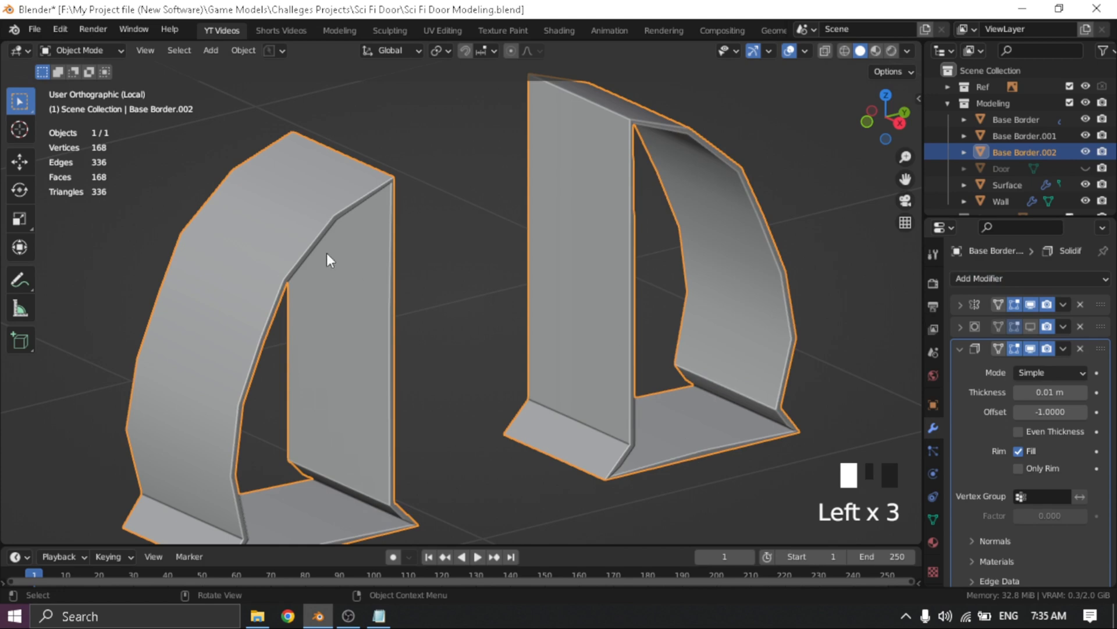
Select the open edge loop on the strip's side and fill it with a face
middle_drag(326, 252, 787, 318)
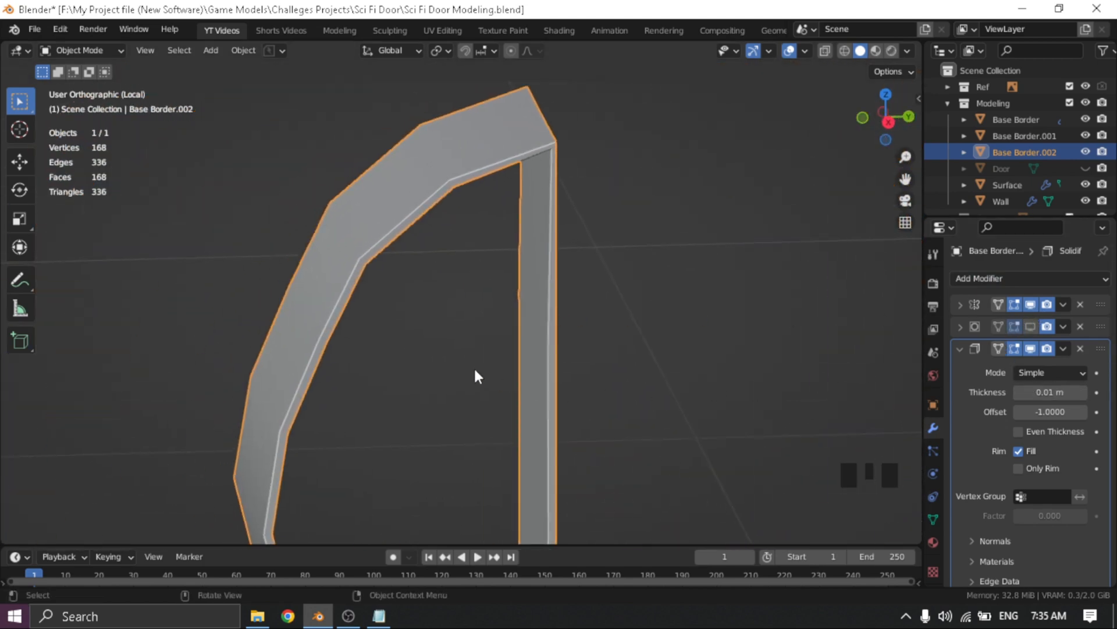
key(slash)
scroll(465, 371, down, 2)
middle_drag(452, 369, 407, 372)
key(slash)
key(Tab)
click(435, 331)
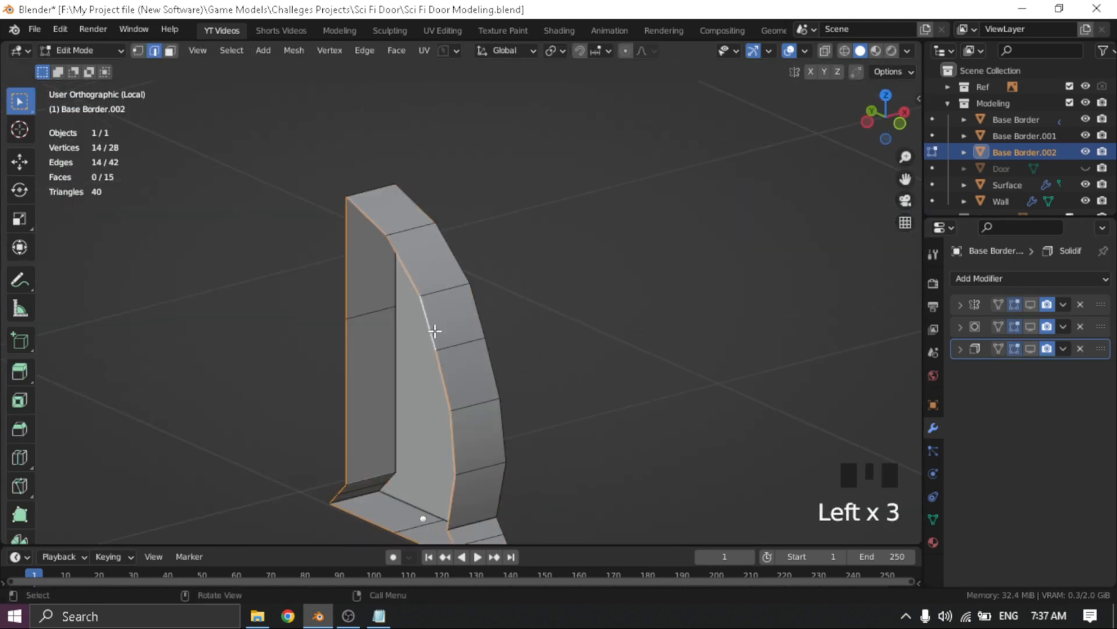
key(f)
key(3)
Set the capped strip's origin to its own geometry
middle_drag(526, 374, 444, 399)
scroll(436, 349, down, 2)
key(slash)
key(slash)
key(Tab)
click(614, 352)
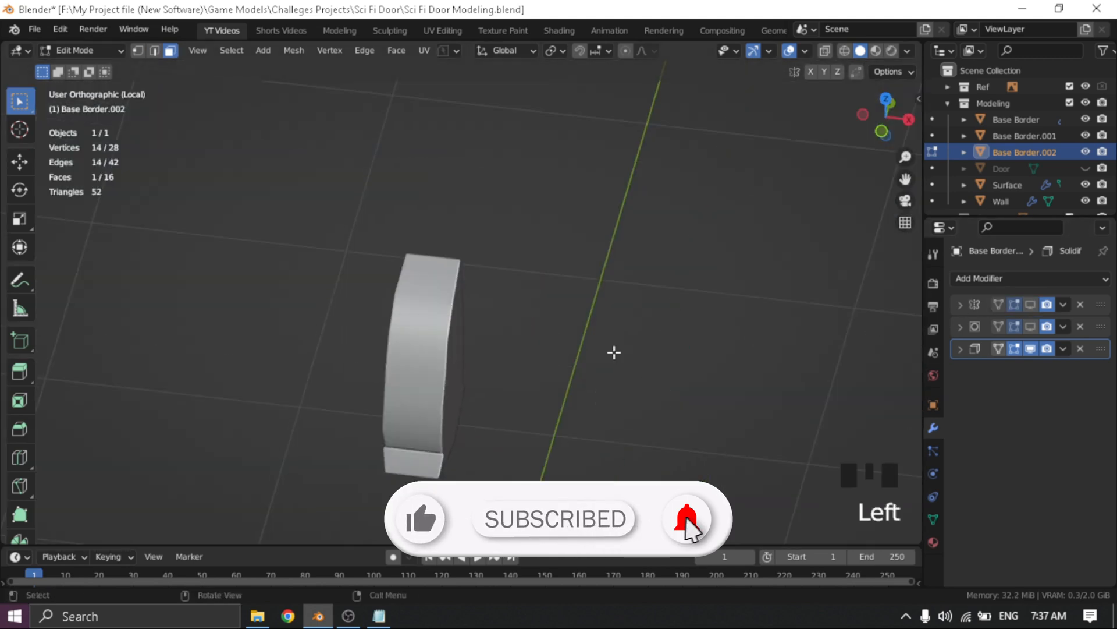
key(KP_1)
scroll(406, 361, down, 3)
key(Tab)
click(244, 50)
mouse_move(262, 82)
click(466, 100)
Scale the strip narrower along X and turn the Mirror modifier's viewport display back on
scroll(463, 372, up, 2)
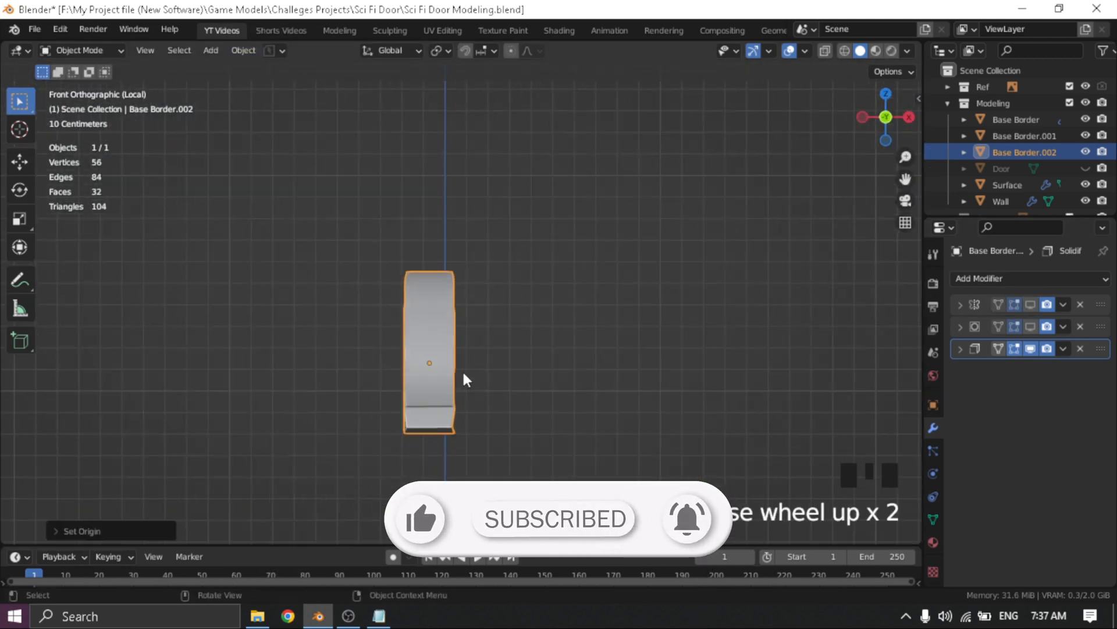
shift+middle_drag(463, 373, 488, 344)
key(s)
key(x)
click(479, 341)
key(Tab)
click(1030, 305)
scroll(476, 337, up, 1)
key(Tab)
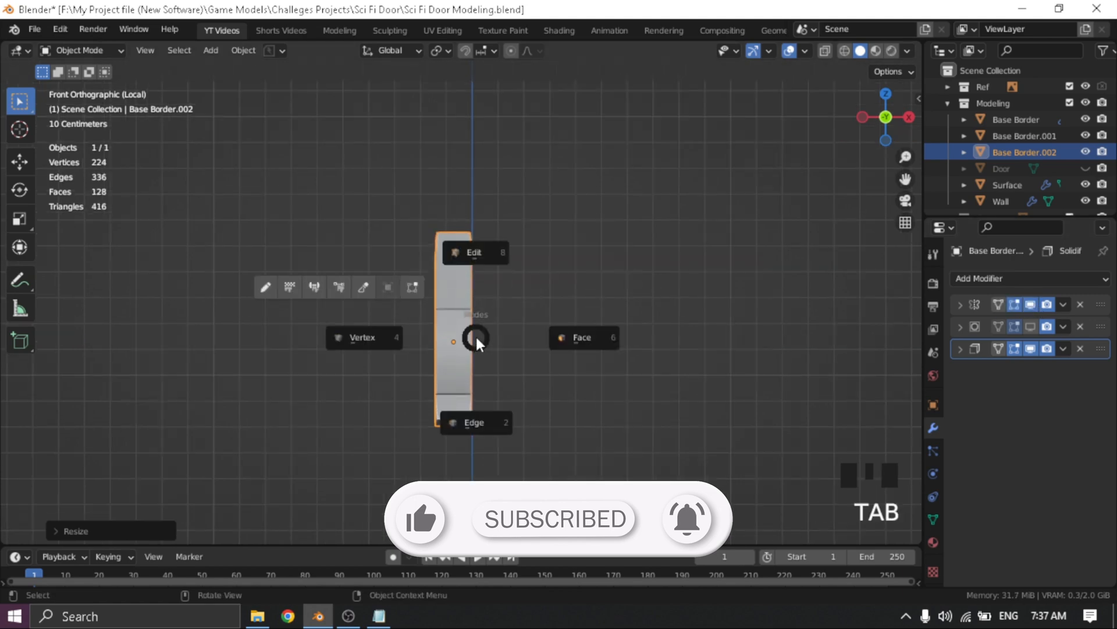
Return the strip's origin to the 3D cursor and show the strip together with the rest of the model
key(shift+s)
key(slash)
key(s)
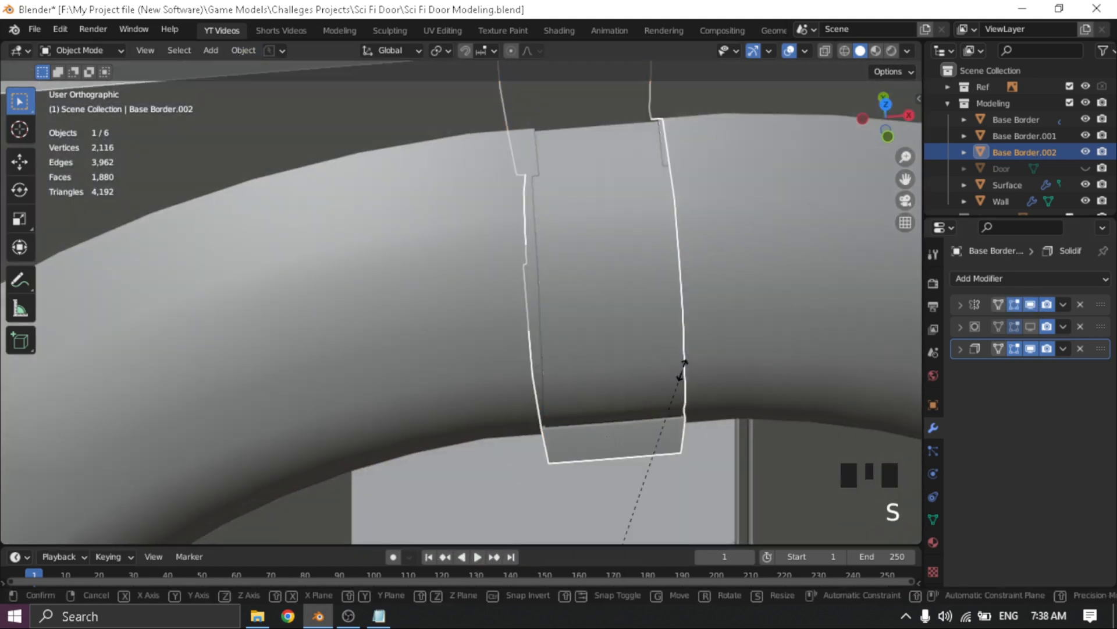
right_click(682, 366)
Set the strip's origin to its geometry and narrow it slightly along X
click(244, 50)
mouse_move(249, 75)
click(419, 101)
middle_drag(701, 309, 623, 309)
key(s)
key(x)
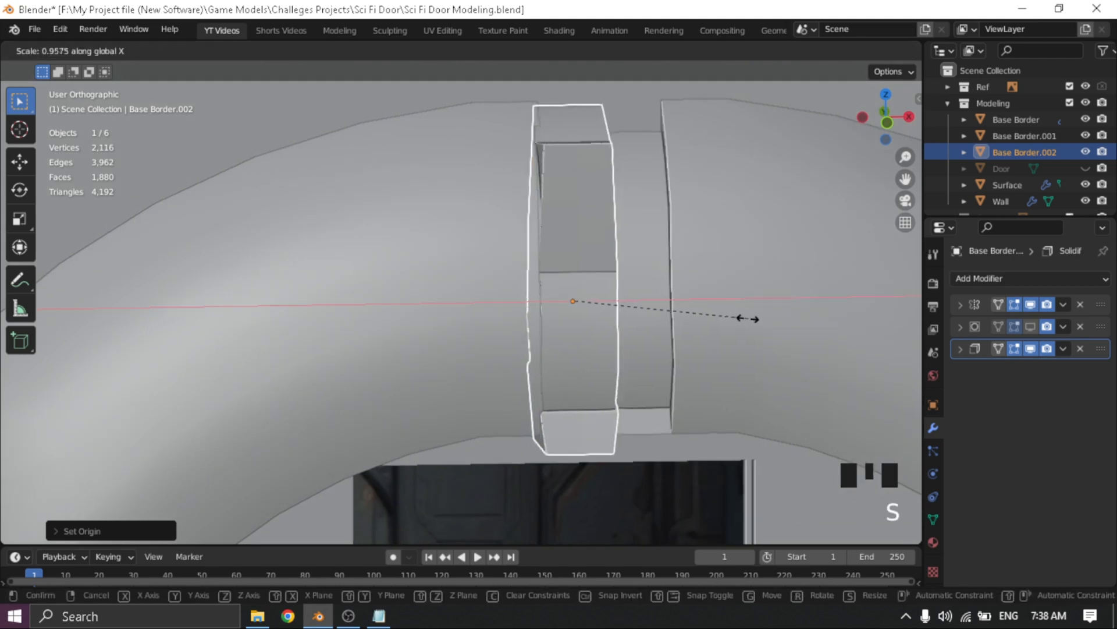
click(731, 308)
Recentre the origin on the strip's geometry and scale the strip down further along X
middle_drag(732, 307, 532, 235)
key(shift+s)
click(376, 102)
scroll(641, 262, down, 4)
middle_drag(357, 239, 573, 341)
click(234, 63)
click(599, 291)
click(242, 50)
click(672, 284)
key(s)
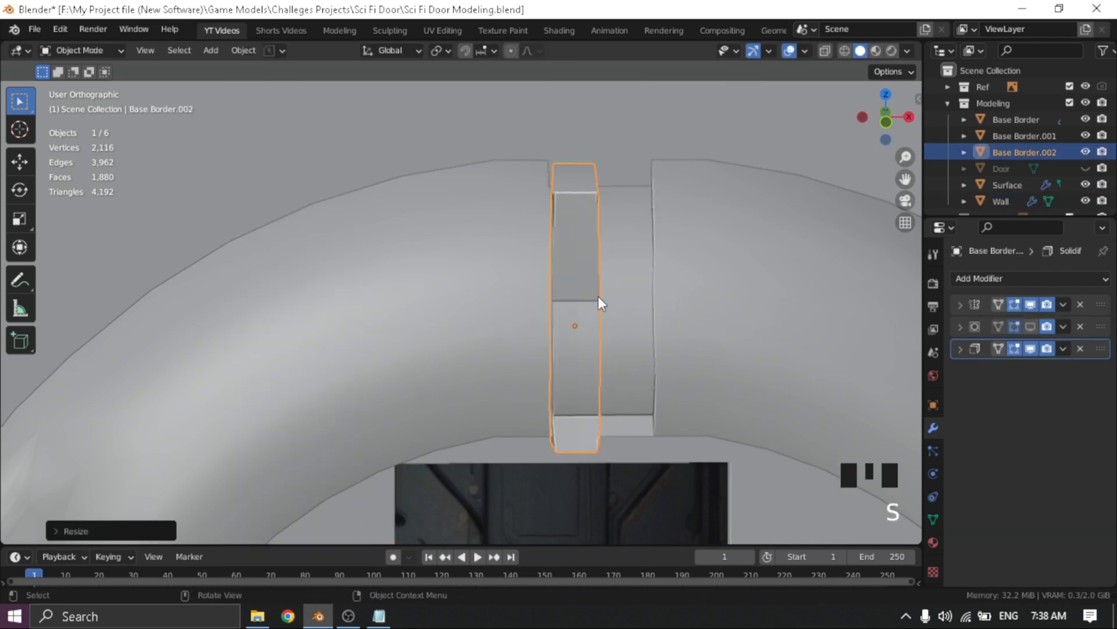
Move the strip's origin back to the 3D cursor and rescale the strip along X
key(shift+s)
middle_drag(388, 225, 573, 321)
key(shift+s)
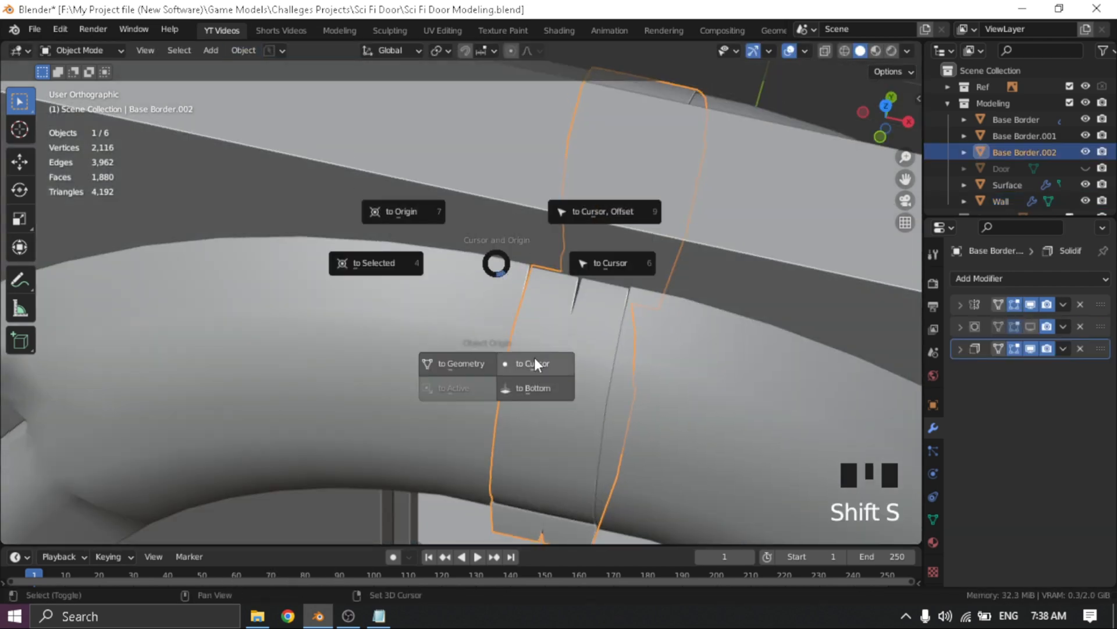
click(536, 364)
key(s)
key(x)
click(600, 373)
Isolate the mirrored strip, turn off the Mirror modifier's viewport display and select one face of the remaining piece in Edit Mode
middle_drag(557, 407, 427, 325)
key(KP_Divide)
scroll(450, 326, up, 2)
key(Tab)
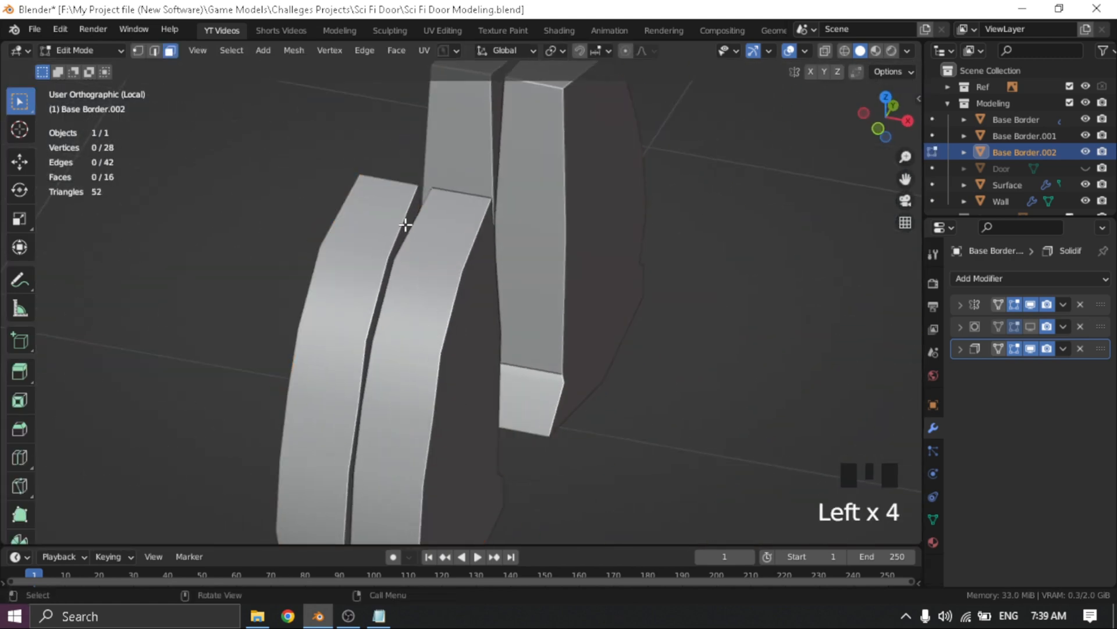
middle_drag(406, 225, 444, 327)
key(Tab)
click(1030, 305)
click(387, 243)
scroll(385, 305, down, 5)
key(Tab)
click(602, 334)
middle_drag(601, 334, 524, 348)
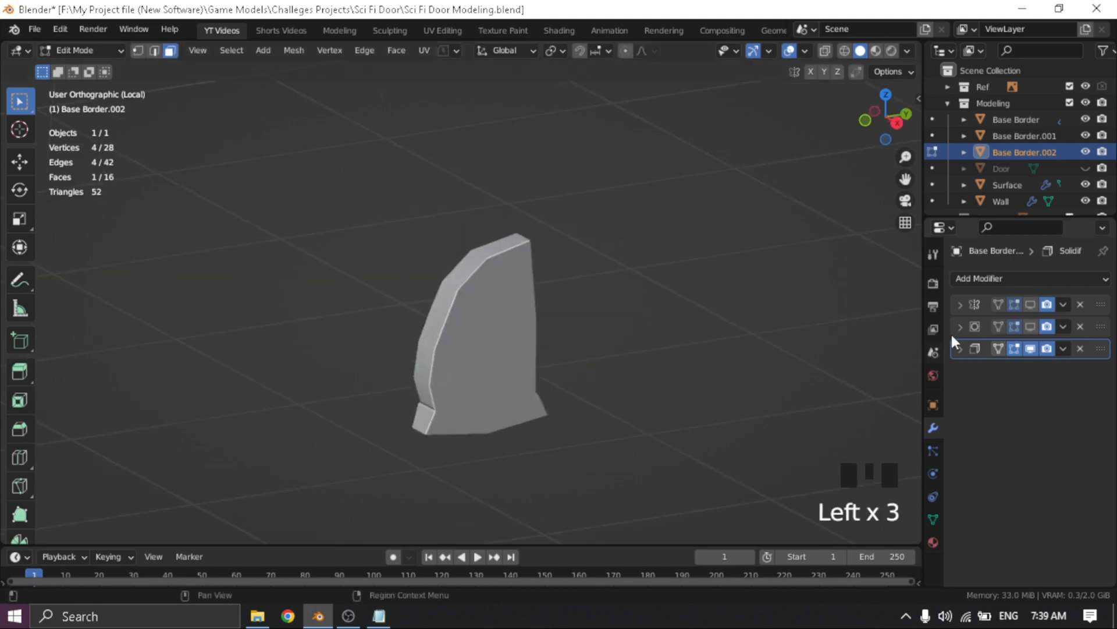
Apply the strip's Solidify modifier and return to Edit Mode on the solid piece
key(Tab)
click(474, 251)
click(1063, 349)
click(1040, 366)
key(Tab)
click(575, 244)
middle_drag(466, 319, 451, 322)
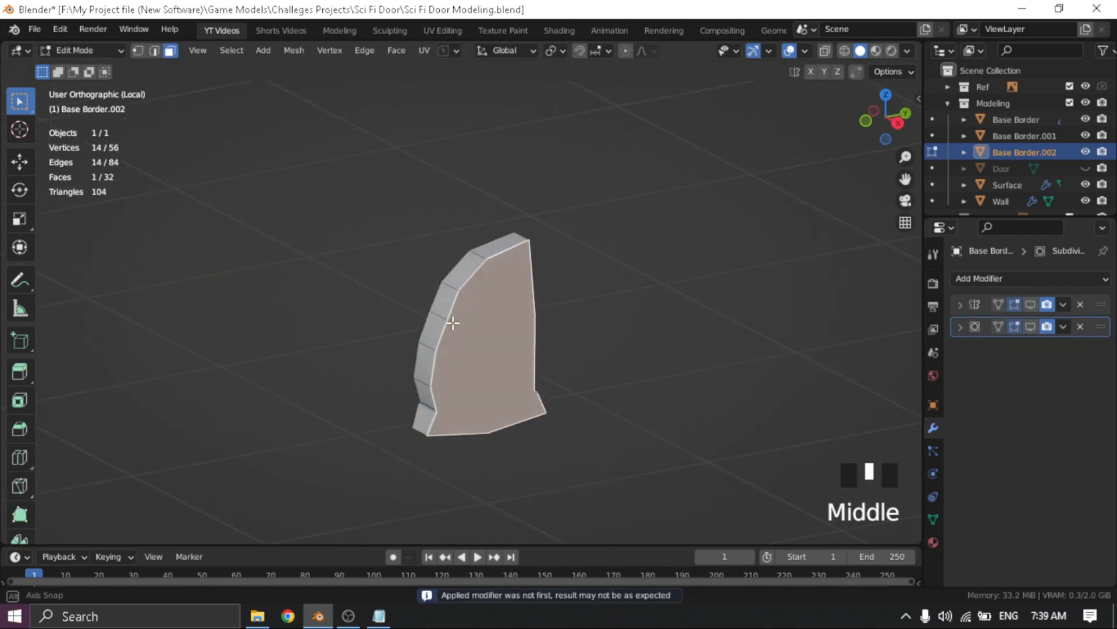
Turn the Mirror modifier's viewport display back on for the strip and isolate the strip in the viewport
key(slash)
key(Tab)
scroll(403, 264, down, 4)
click(1030, 305)
middle_drag(403, 263, 420, 294)
scroll(553, 269, up, 4)
key(slash)
key(Tab)
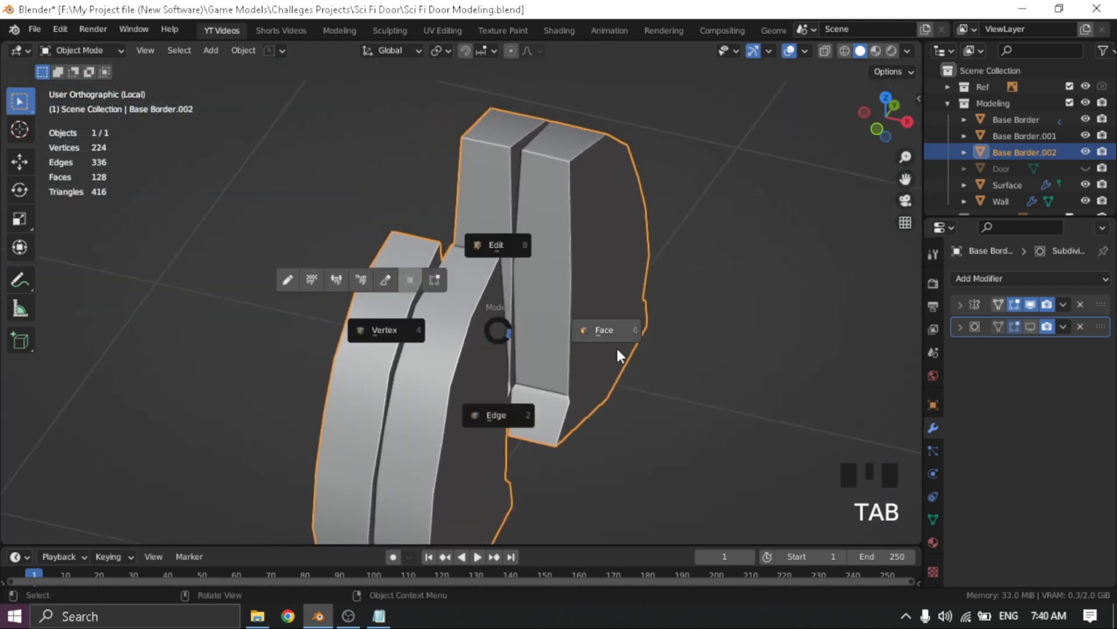
Move the selected part of the strip in face selection mode, leave Edit Mode and bring back the full scene
click(616, 349)
shift+middle_drag(447, 418, 449, 325)
key(g)
click(472, 334)
key(Tab)
click(444, 173)
key(slash)
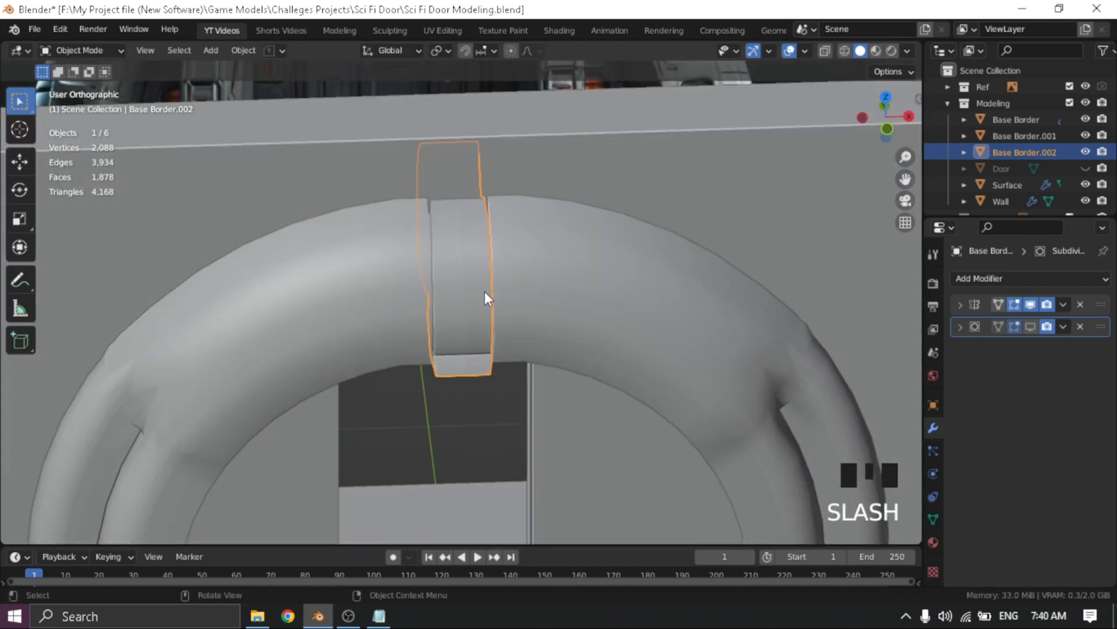
Isolate the strip in Edit Mode with edge selection active, facing its underside
middle_drag(484, 291, 431, 191)
key(Tab)
click(466, 535)
key(slash)
scroll(504, 354, up, 4)
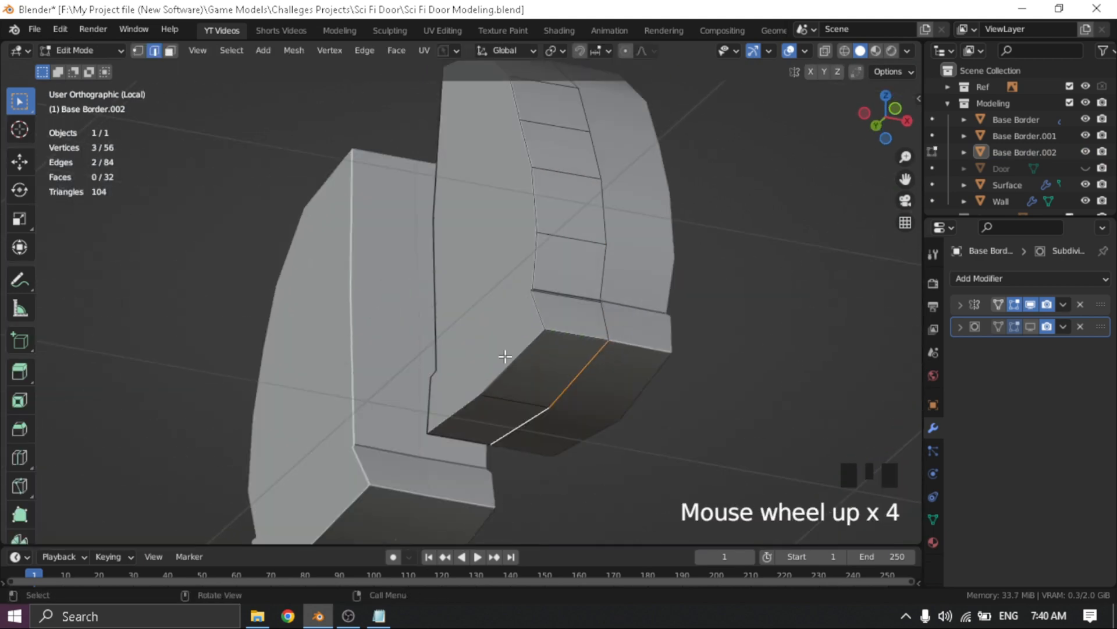
key(Tab)
middle_drag(504, 354, 444, 499)
click(631, 422)
click(533, 479)
shift+click(516, 400)
key(ctrl+z)
key(Tab)
key(Tab)
In left view, raise the two middle vertices of the strip's bottom edge along Z, level with its lower corners
key(Tab)
click(445, 475)
click(541, 448)
key(grave)
click(334, 497)
key(g)
right_click(575, 476)
key(alt+z)
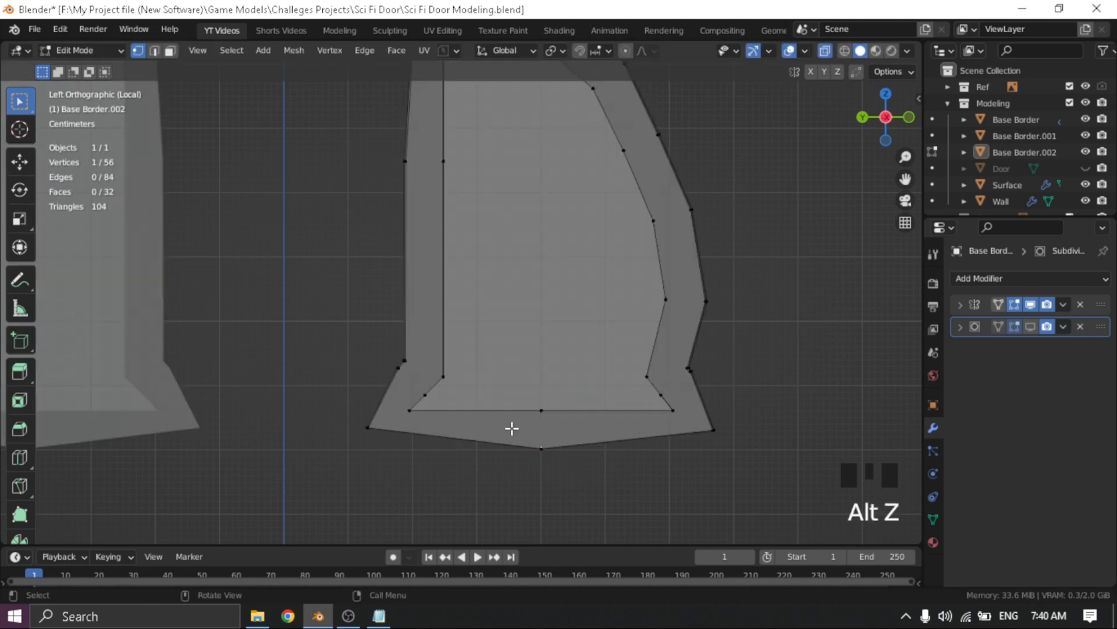
drag(511, 429, 559, 464)
key(alt+z)
key(alt+z)
key(g)
key(z)
click(576, 474)
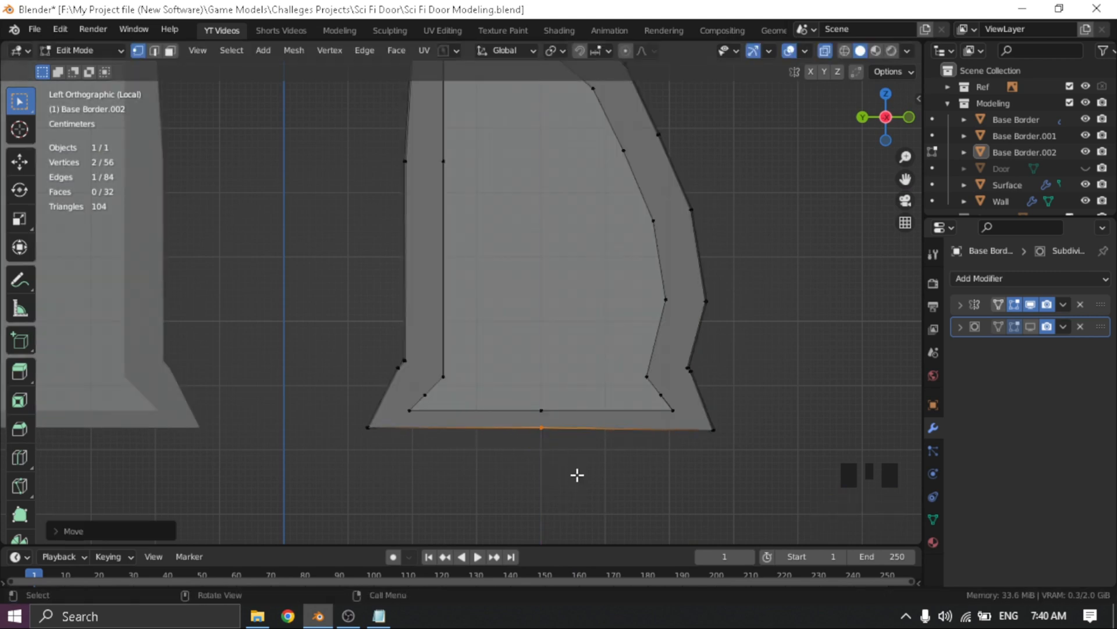
In front view, select the vertices at the strip's lower outer corner and flatten them along X by scaling to 0
middle_drag(576, 473, 452, 449)
key(Tab)
key(grave)
click(429, 399)
scroll(495, 419, up, 5)
shift+middle_drag(605, 442, 576, 399)
scroll(451, 379, down, 8)
alt+middle_drag(452, 379, 408, 372)
key(alt+z)
drag(426, 326, 493, 373)
drag(432, 318, 474, 361)
key(s)
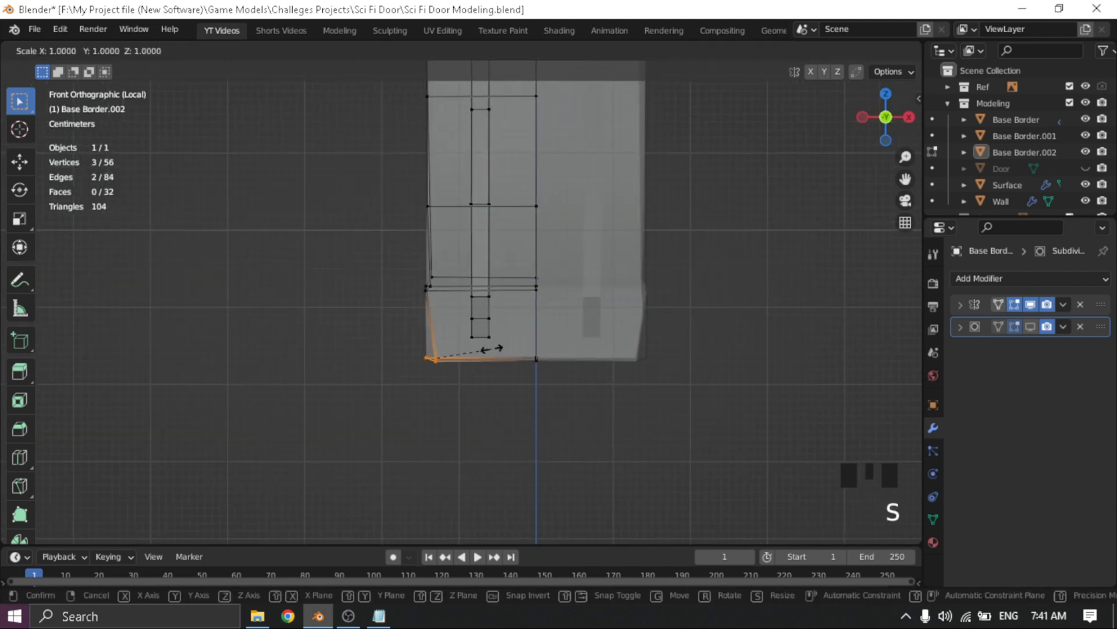
key(z)
key(0)
key(x)
click(491, 349)
key(alt+z)
Select the vertices running up the strip's outer side and scale them into a straight vertical line
scroll(492, 349, up, 3)
mouse_move(466, 373)
middle_down()
mouse_move(499, 356)
mouse_move(449, 361)
middle_up()
scroll(465, 361, down, 5)
key(alt+z)
drag(413, 161, 455, 396)
scroll(456, 384, up, 4)
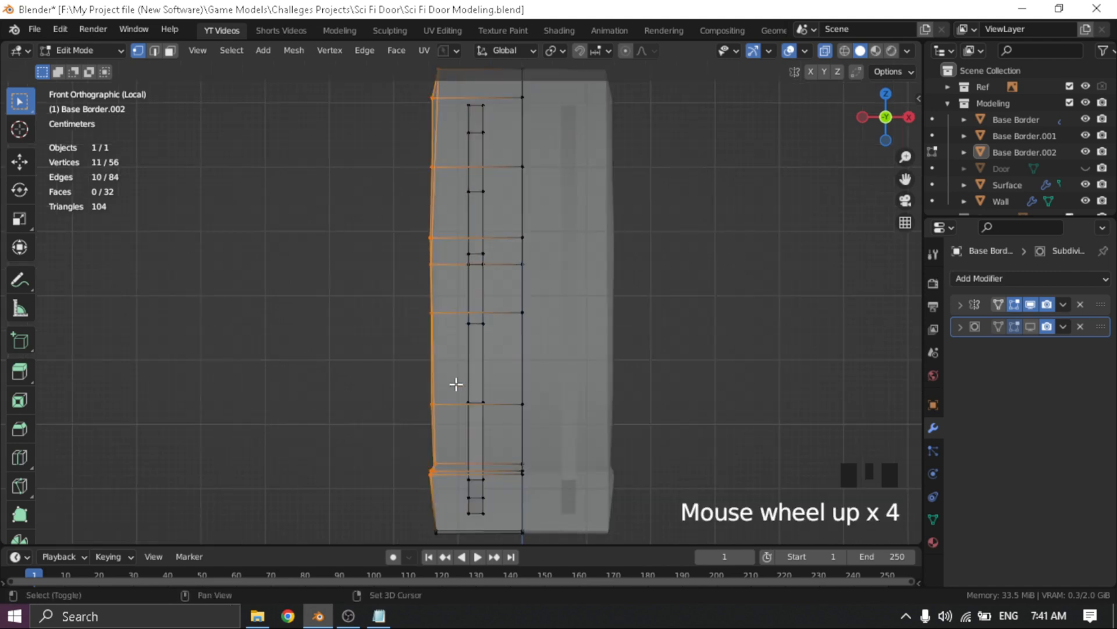
key(s)
scroll(481, 387, down, 3)
click(450, 369)
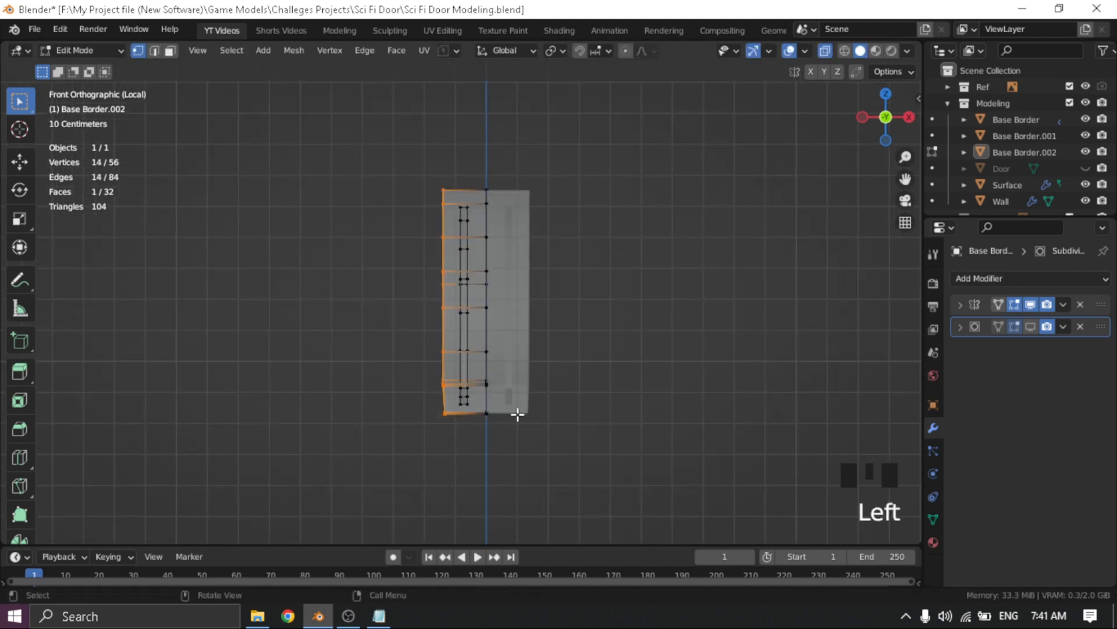
Scale the whole outer side flat, including its bottom vertices, and return to Object Mode with the full scene shown
key(s)
click(406, 334)
key(alt+z)
key(Tab)
middle_drag(407, 334, 490, 386)
key(KP_Divide)
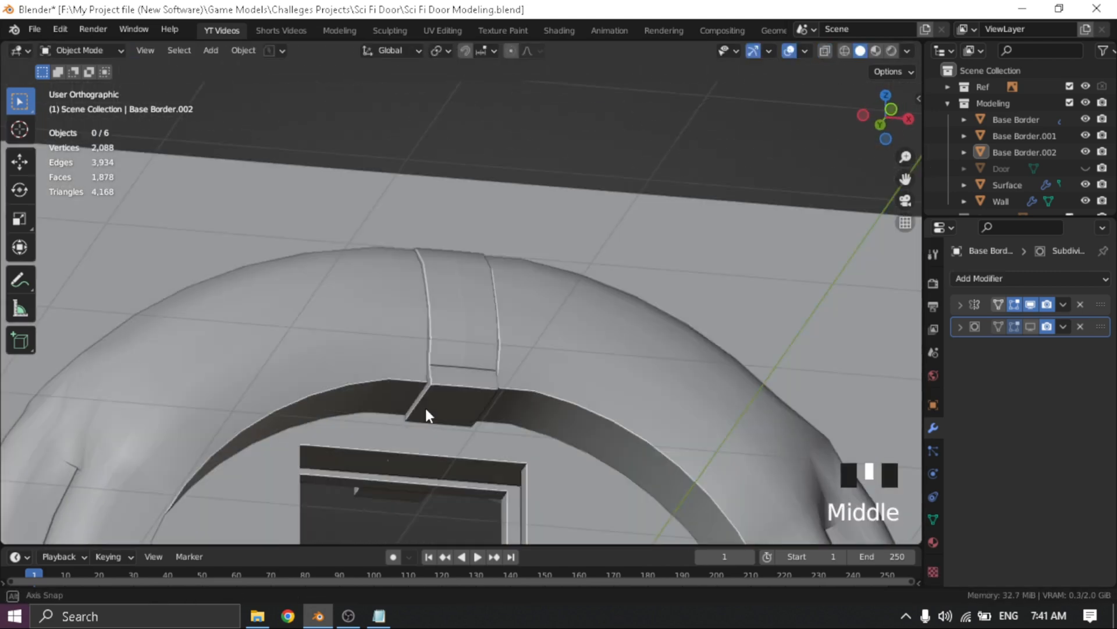
Rescale the strip along X to suit the gap at the arch's top, compare it with the reference and save the file
click(424, 408)
key(s)
key(x)
click(425, 422)
scroll(425, 421, down, 3)
middle_drag(425, 421, 679, 323)
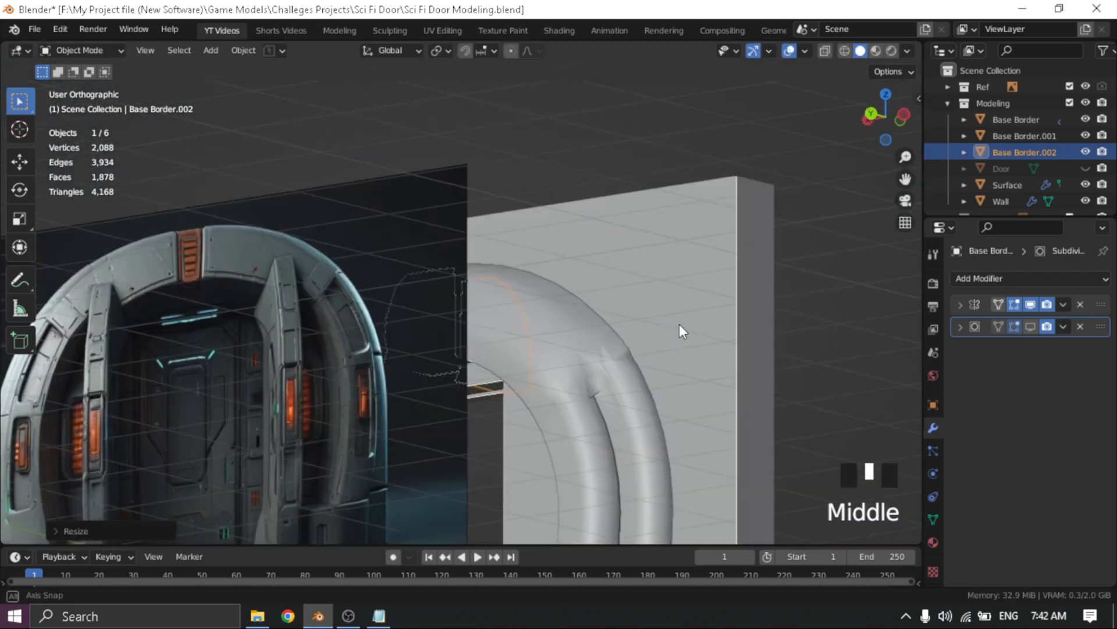
scroll(466, 341, up, 4)
middle_drag(465, 341, 553, 317)
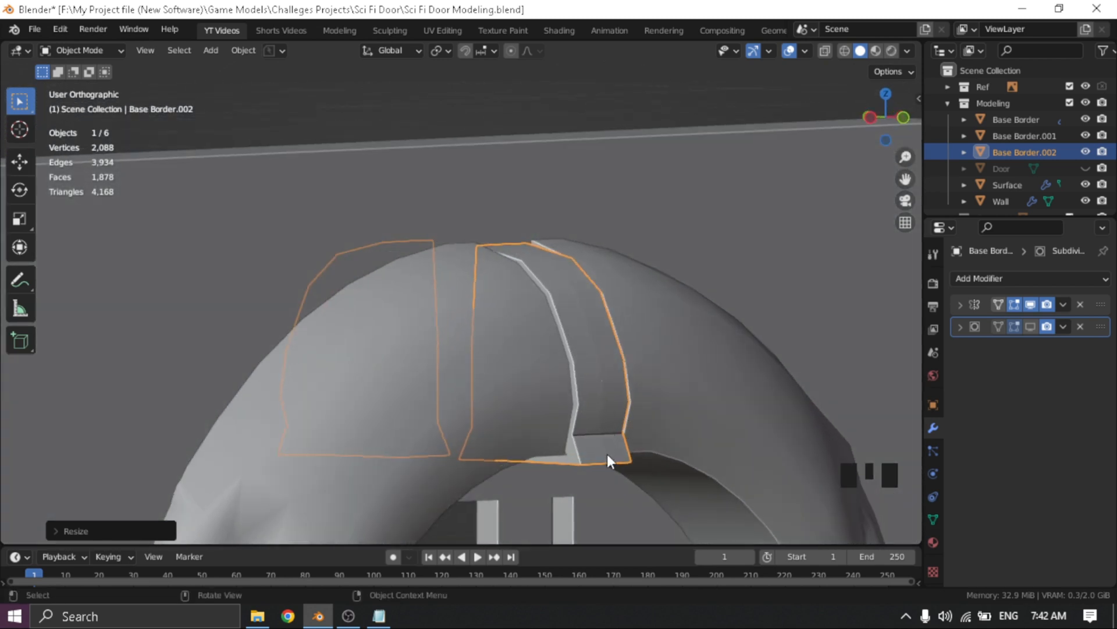
key(ctrl+s)
Switch to the Notepad task list, append "(Done)" to "upper middle Part - Cube" and place the cursor after "Pillar - Cube"
click(380, 617)
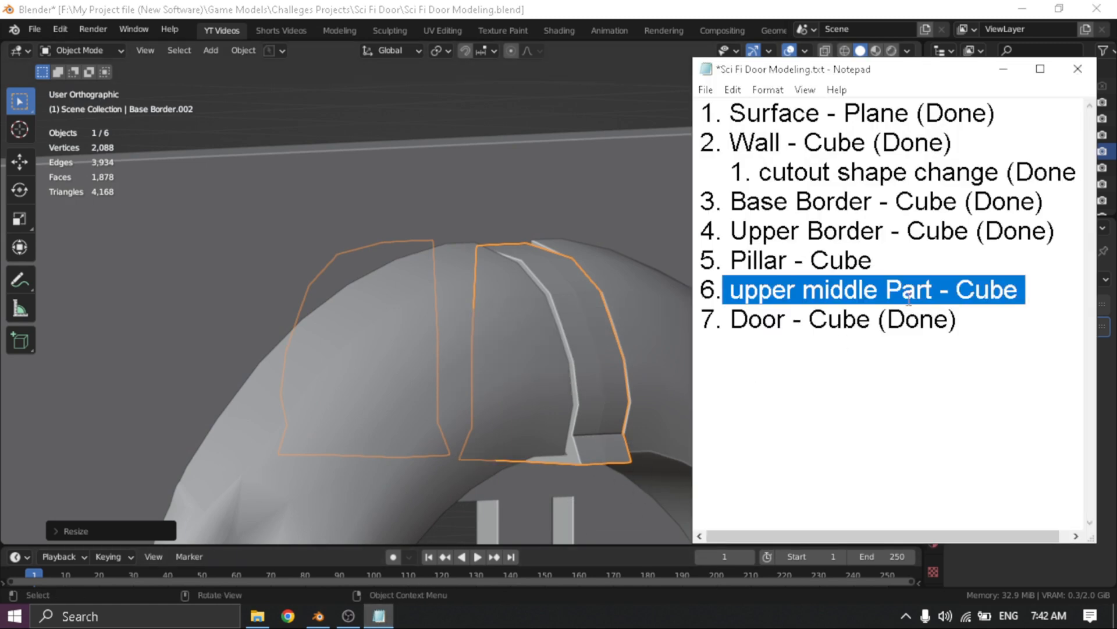
click(1055, 284)
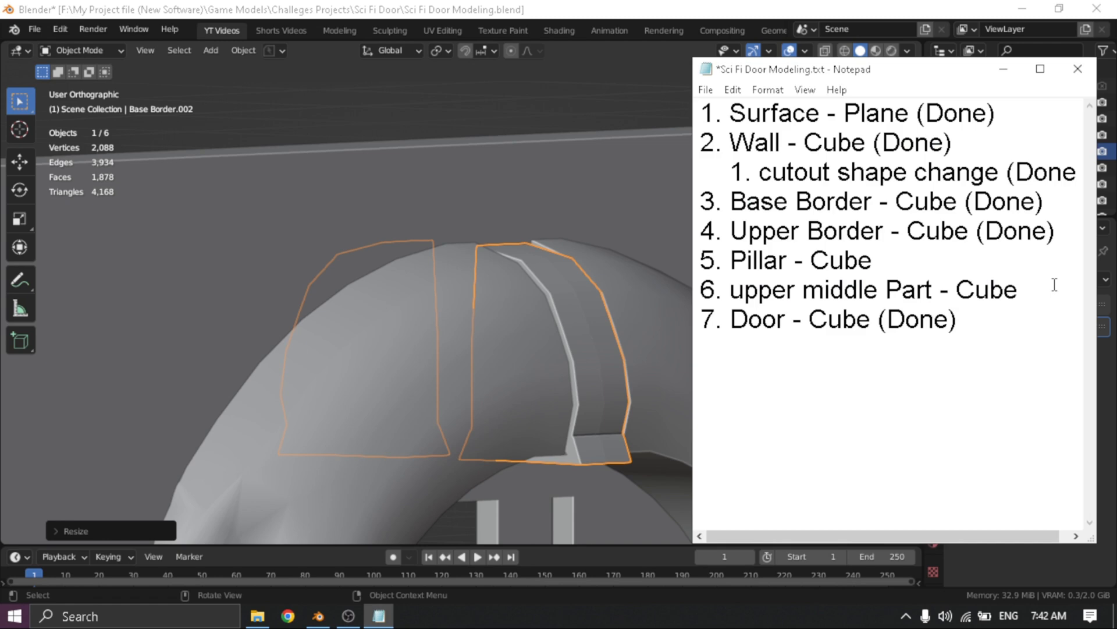
text((Done)
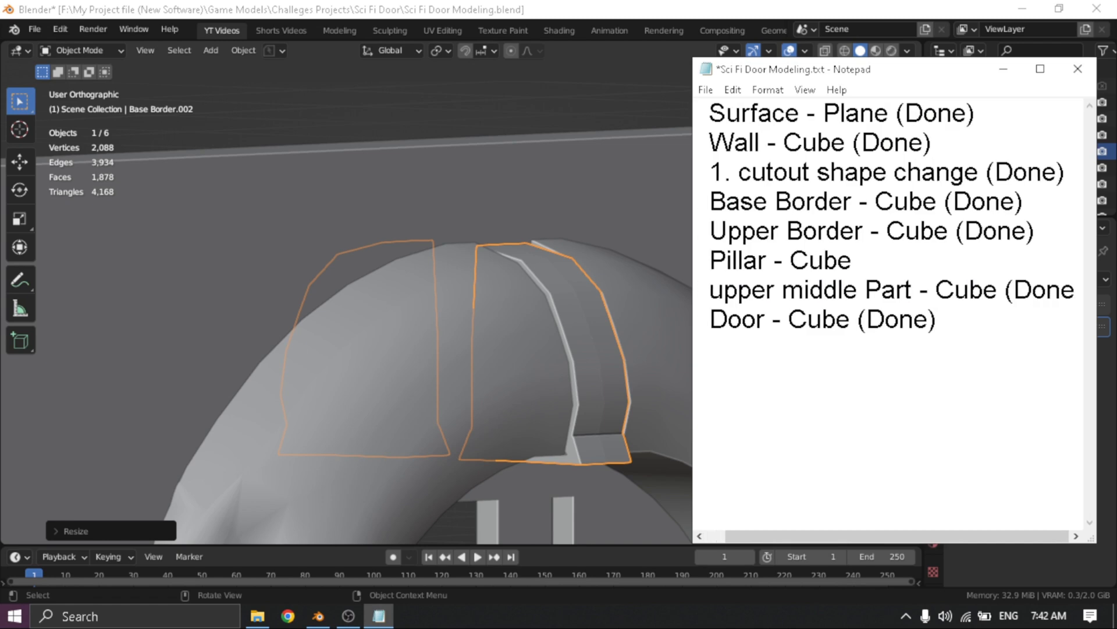
text())
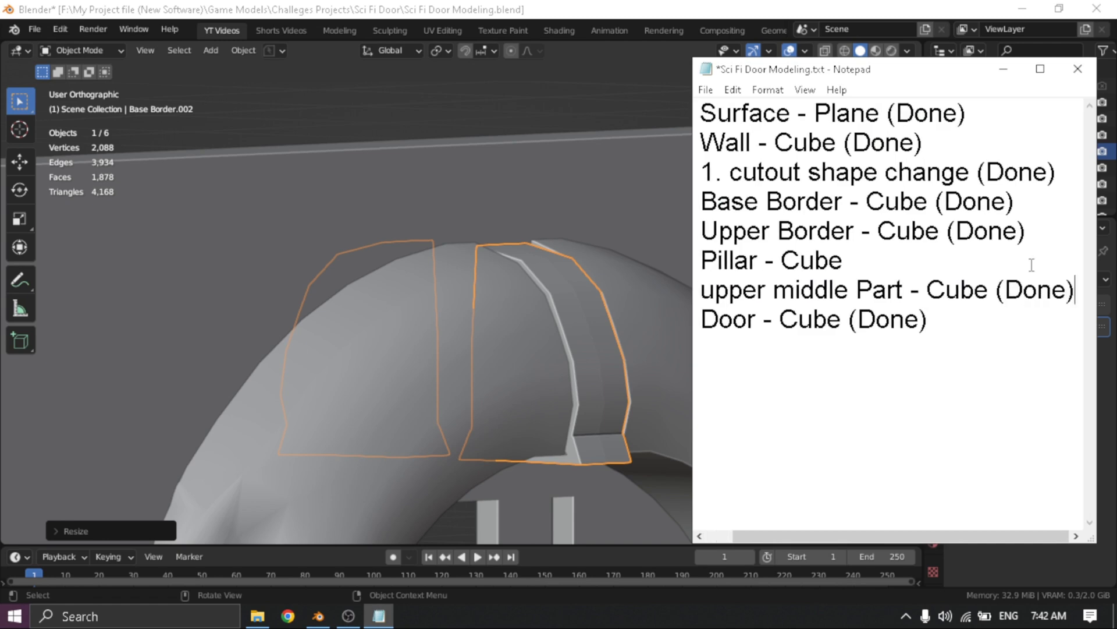
key(ctrl+a)
text(1. Surface - Plane (Done) 2. Wall - Cube (Done)    1. cutout shape change (Done) 3. Base Border - Cube (Done) 4. Upper Border - Cube (Done) 5. Pillar - Cube 6. upper middle Part - Cube (Done) 7. Door - Cube (Done))
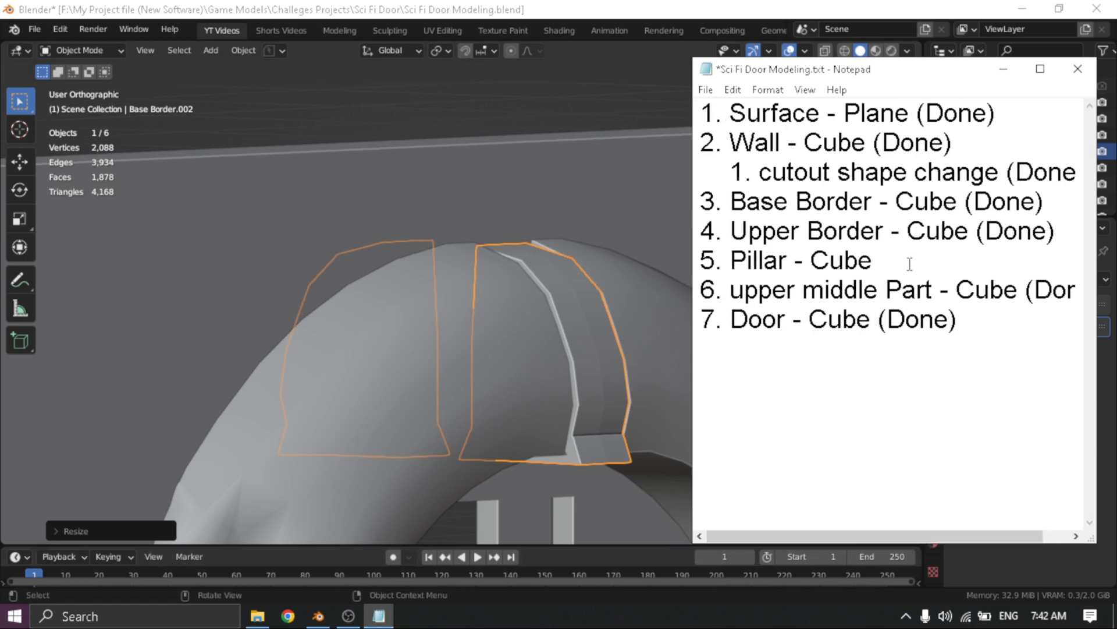
drag(899, 259, 764, 260)
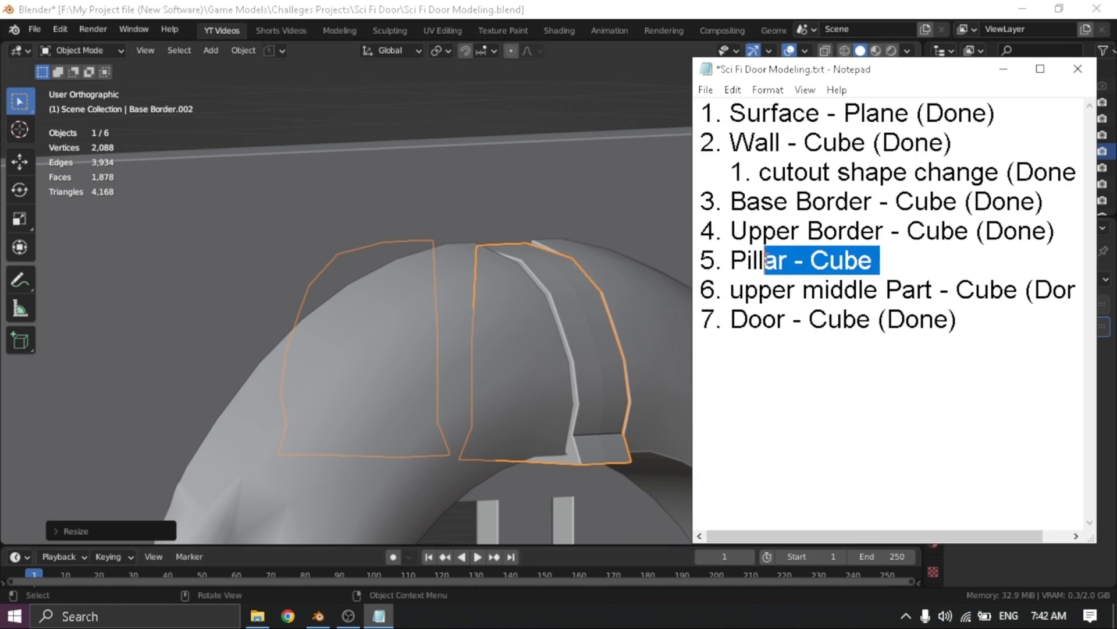
click(890, 272)
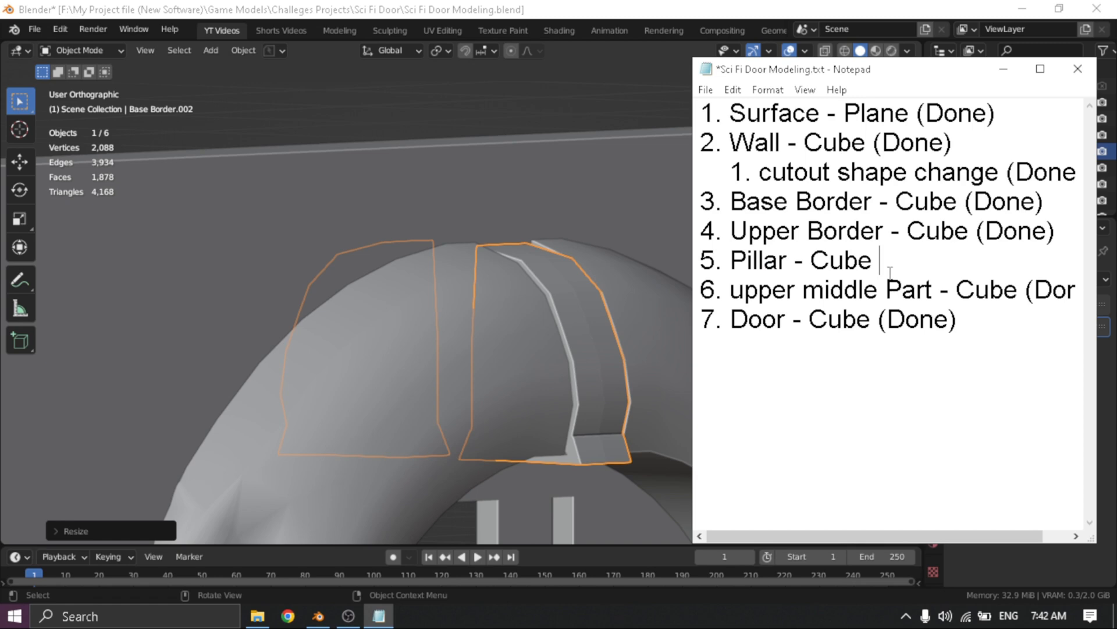
Switch back to Blender and hide Base Border, Base Border.001 and Base Border.002 in front view
click(600, 382)
key(grave)
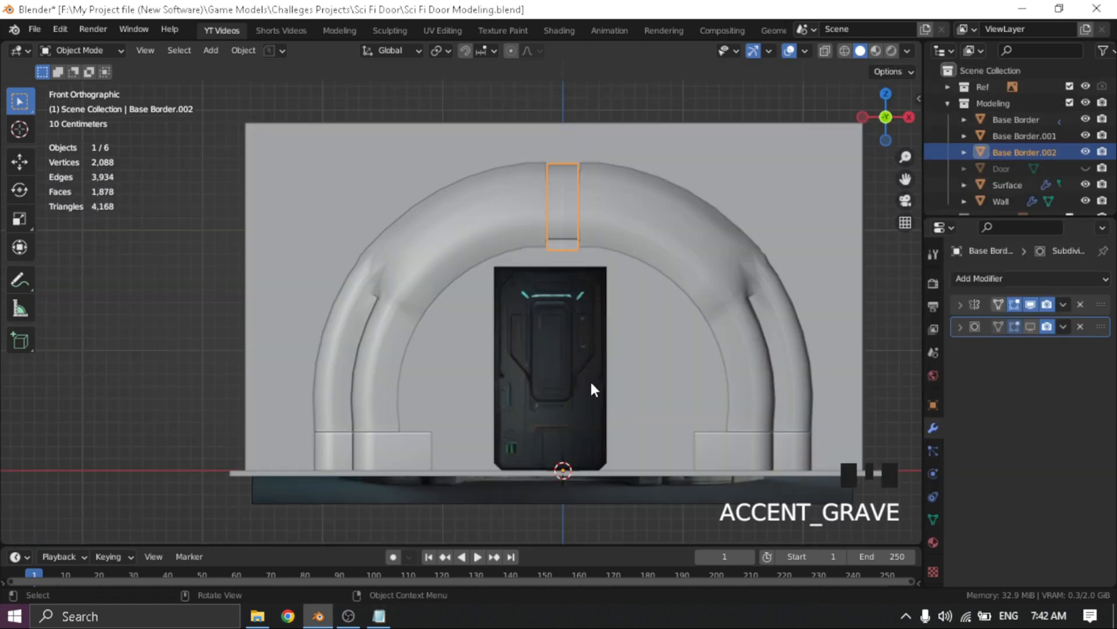
shift+middle_drag(543, 365, 541, 356)
click(380, 432)
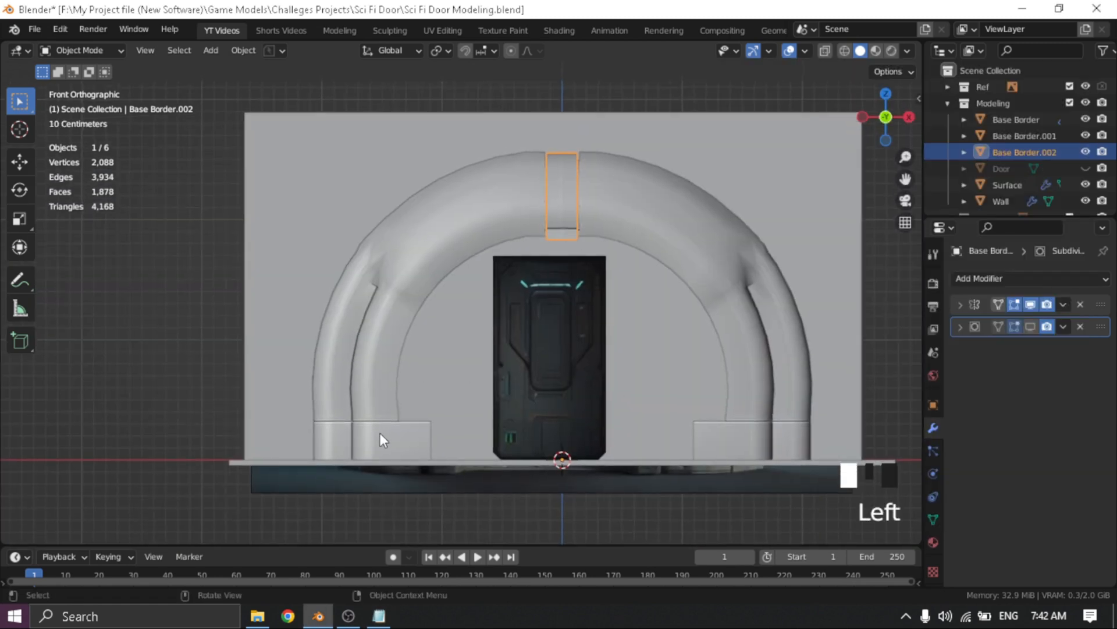
shift+click(366, 400)
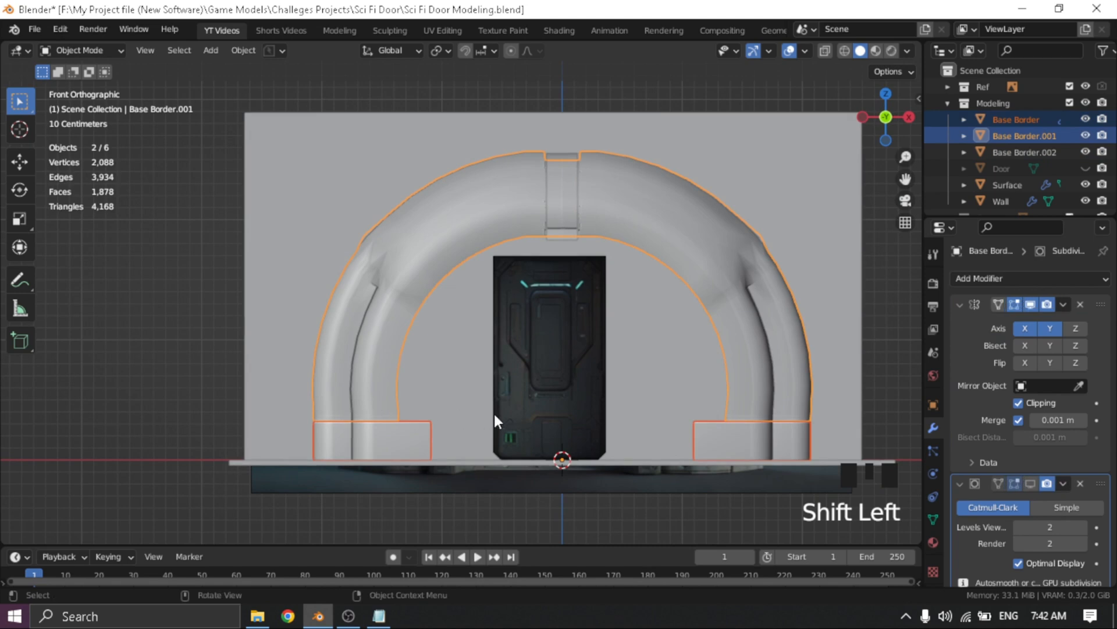
shift+click(573, 222)
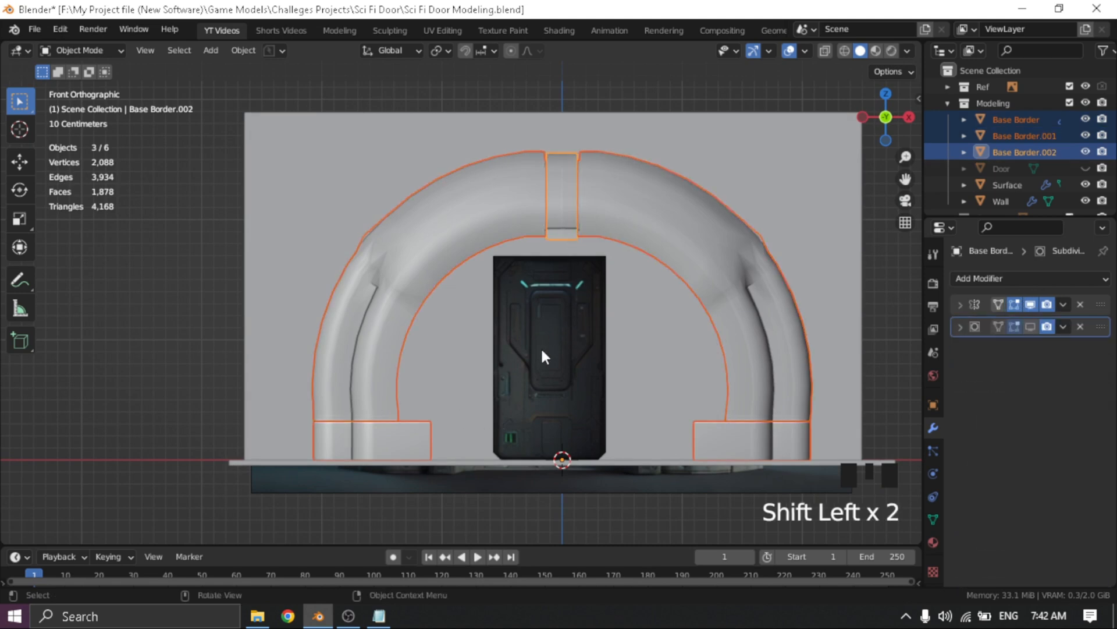
middle_drag(542, 357, 599, 368)
key(grave)
click(476, 298)
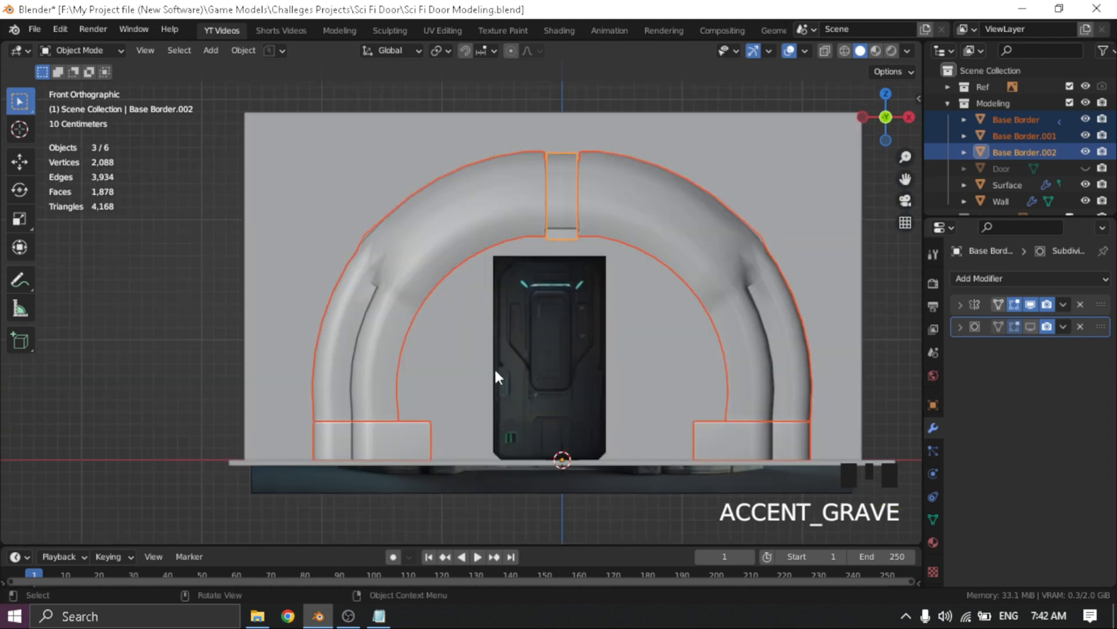
scroll(495, 372, down, 3)
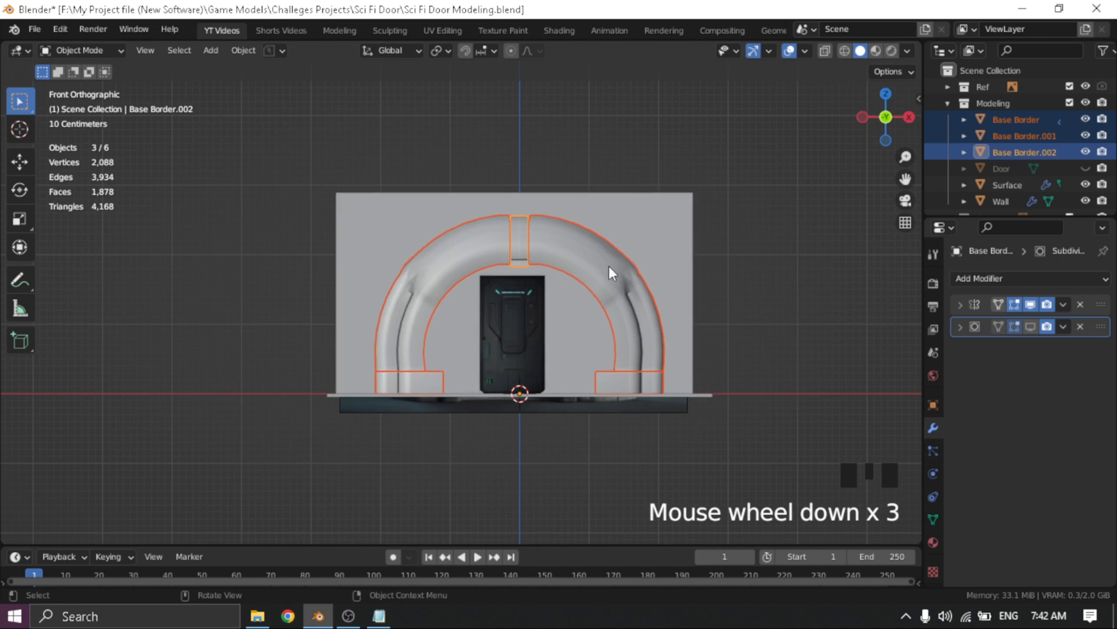
key(h)
Select the wall, examine the pillars in the reference image and return to front view
click(419, 293)
scroll(444, 325, up, 3)
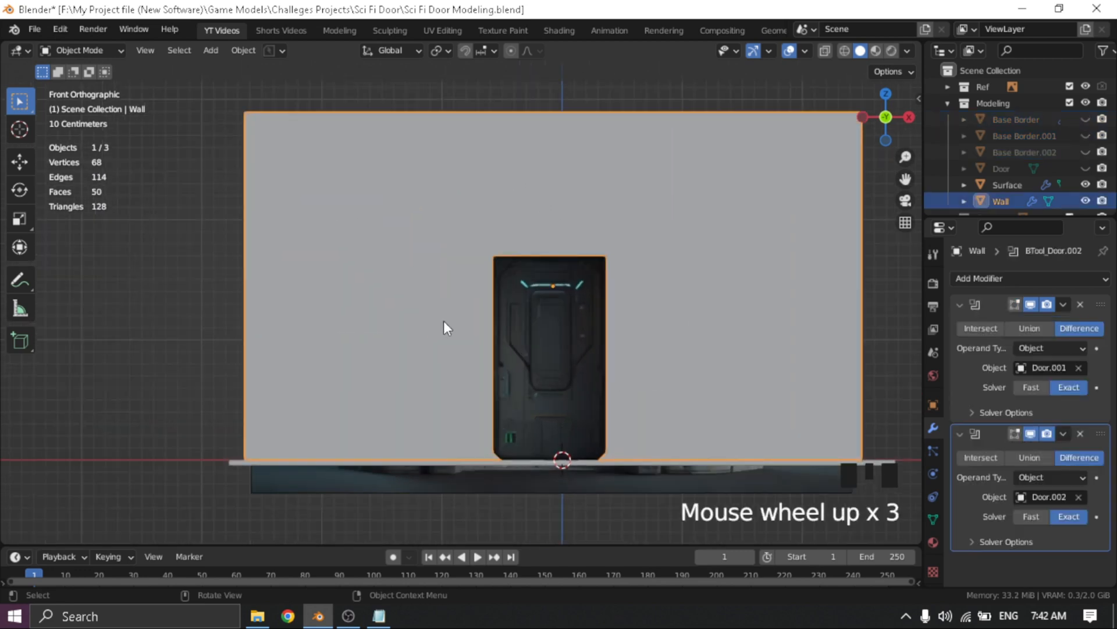
middle_drag(444, 325, 550, 340)
scroll(341, 326, down, 1)
shift+middle_drag(341, 329, 512, 322)
scroll(427, 297, up, 5)
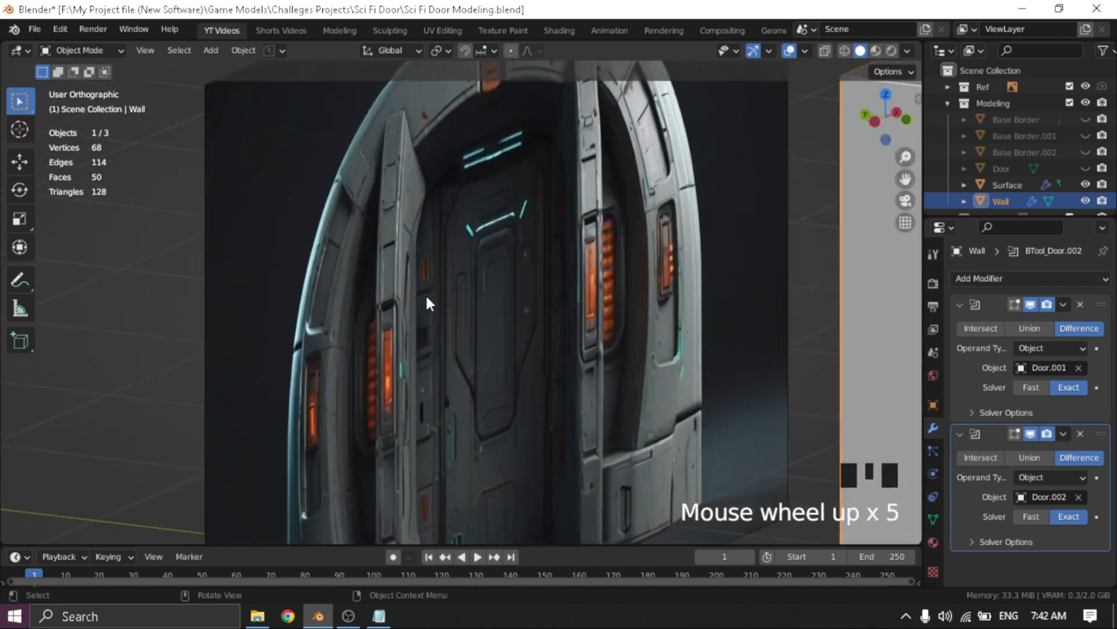
middle_drag(427, 296, 466, 296)
scroll(646, 295, down, 3)
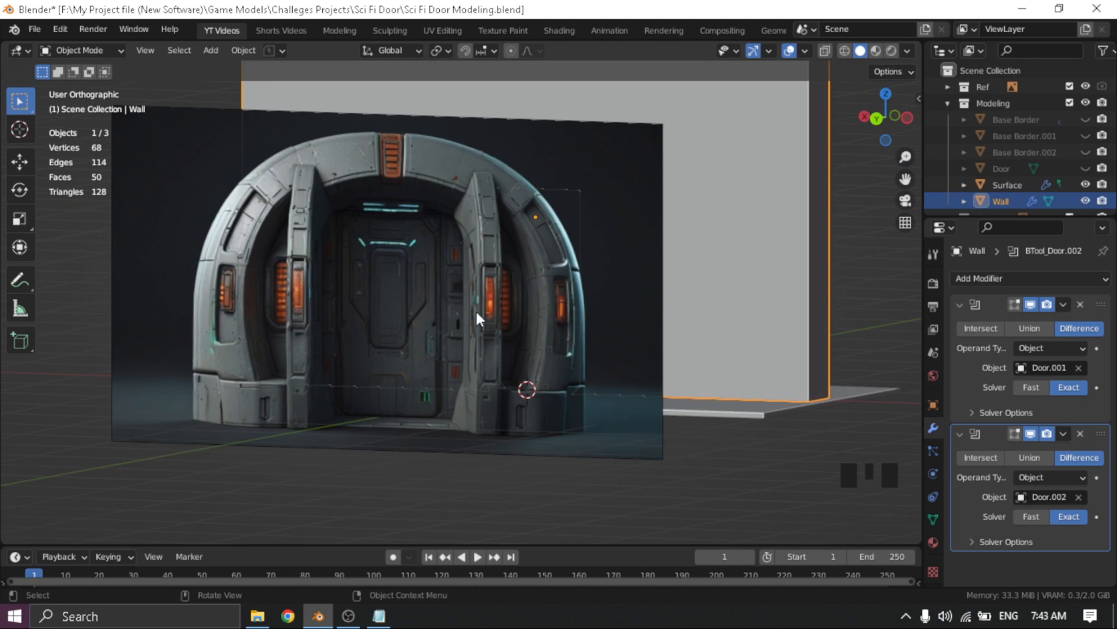
key(grave)
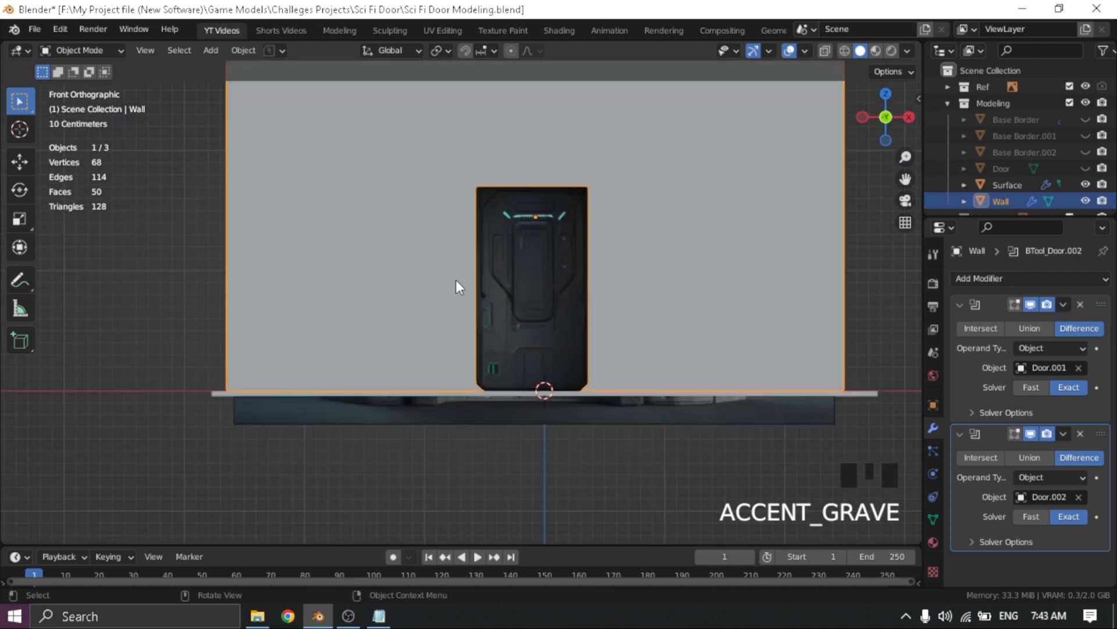
click(452, 277)
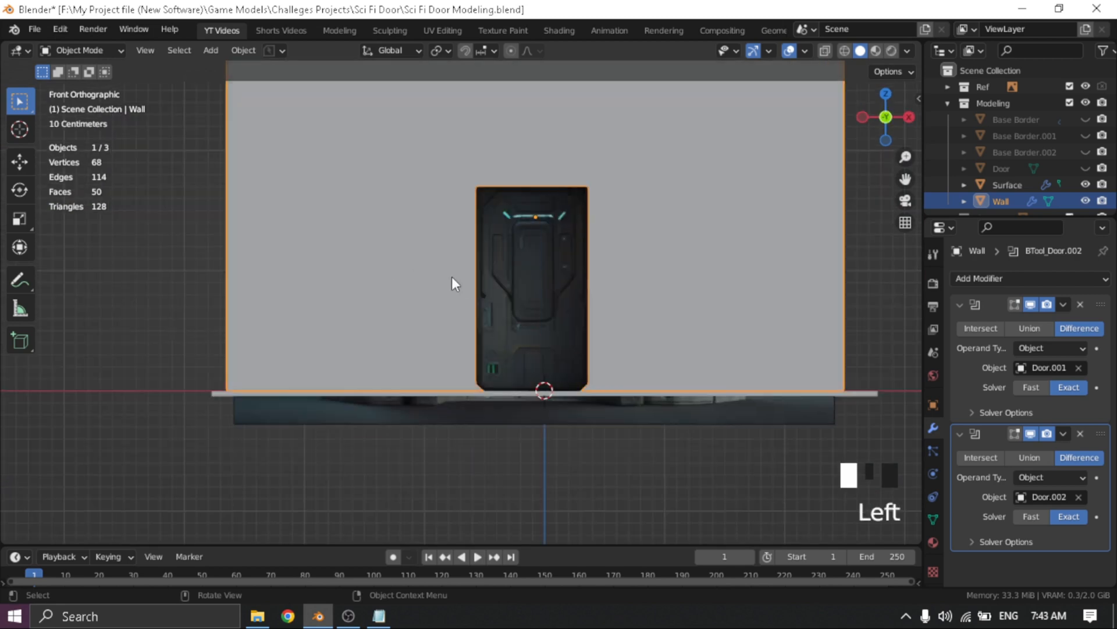
click(209, 50)
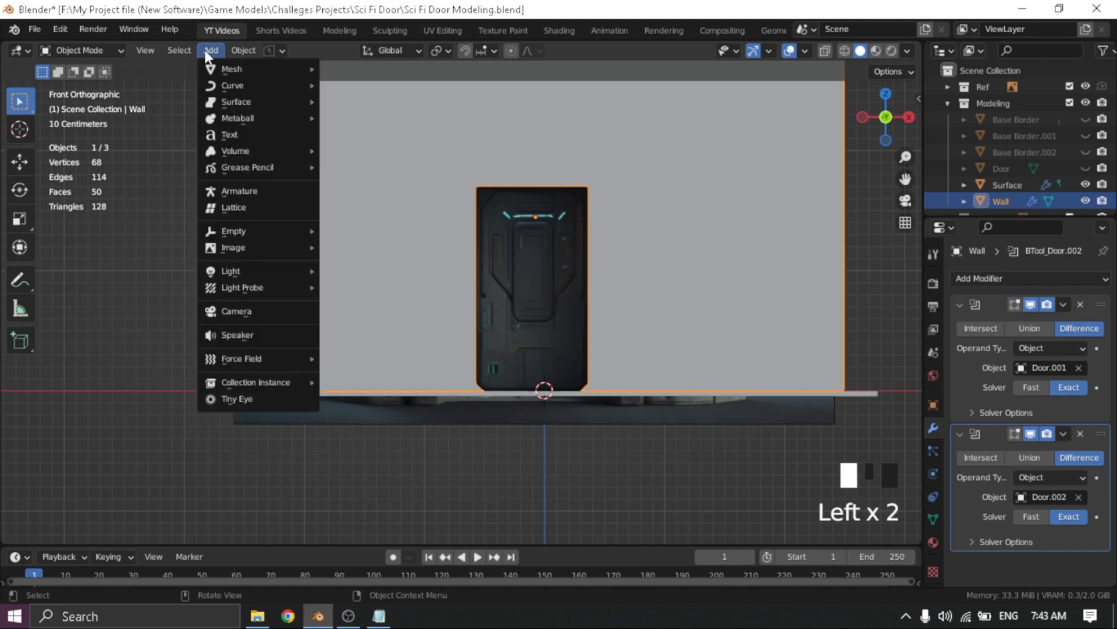
mouse_move(225, 69)
click(365, 117)
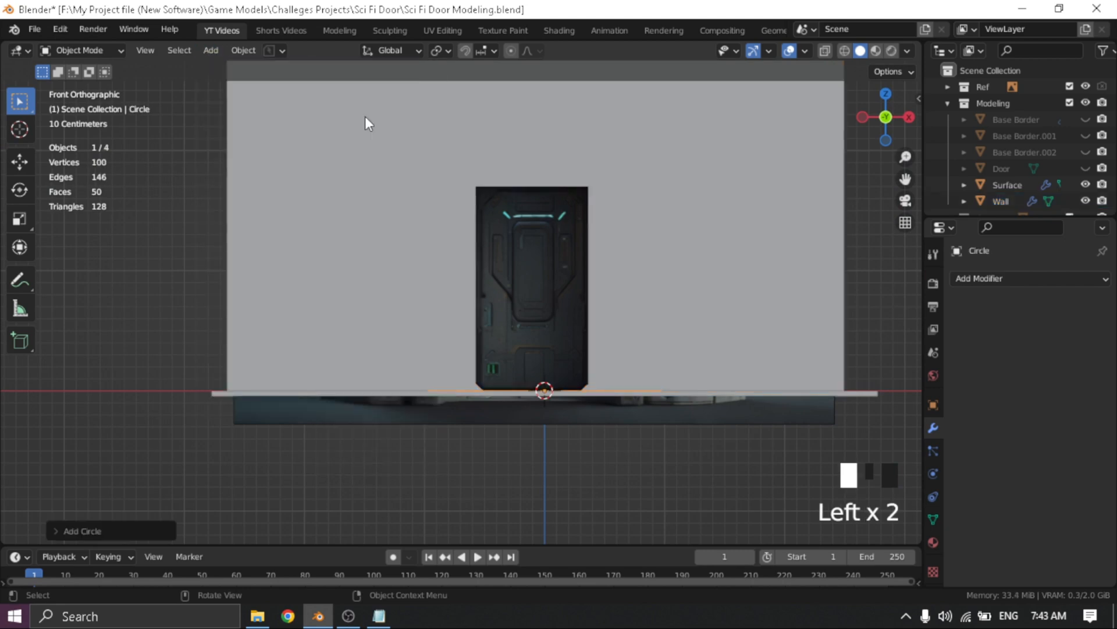
key(ctrl+z)
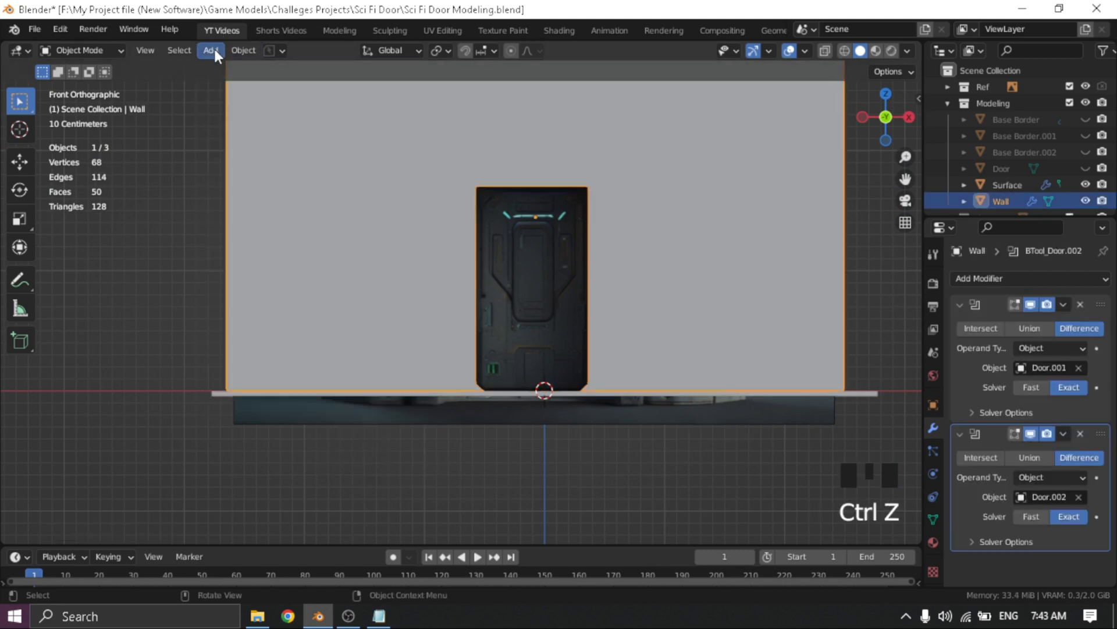
Snap the 3D cursor to the world origin
key(shift+s)
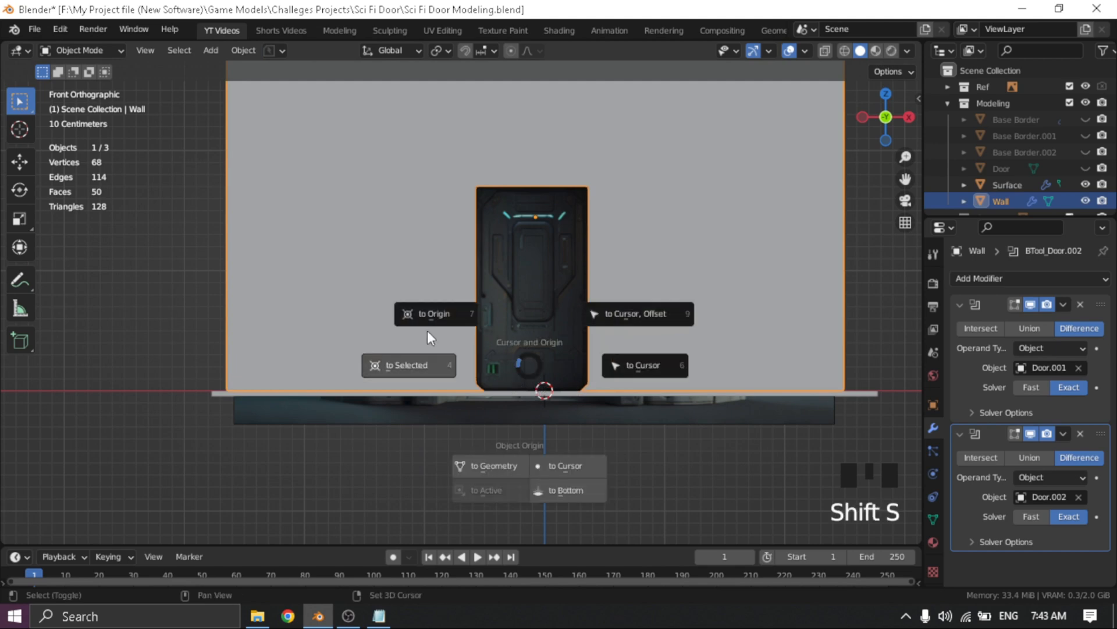
click(423, 317)
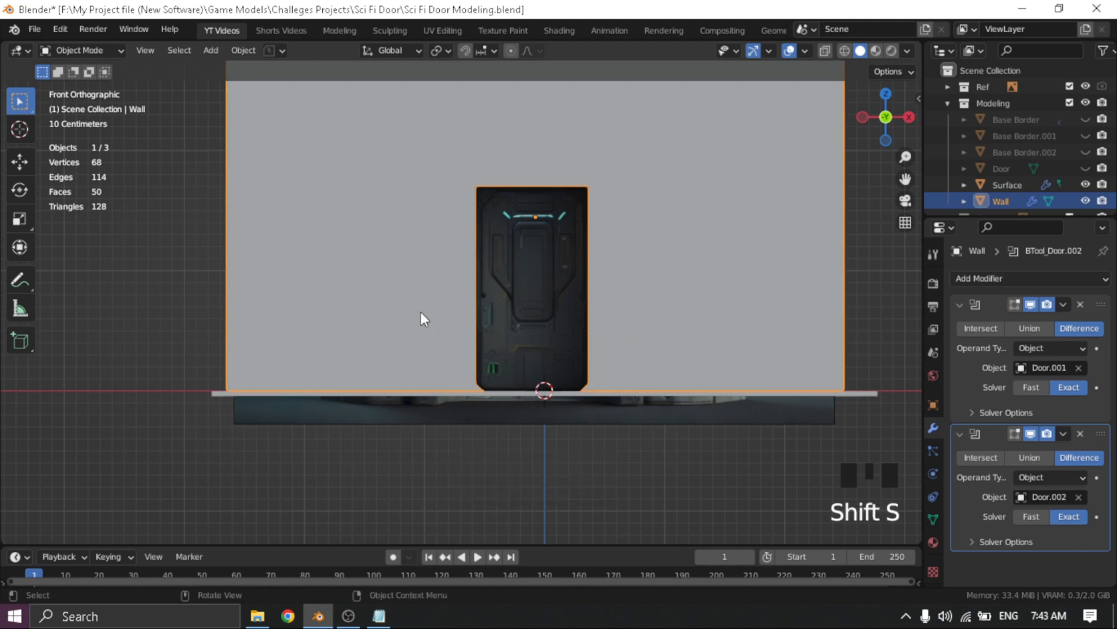
Add a cube at the 3D cursor and scale it along X into a narrow pillar slab
click(211, 51)
mouse_move(231, 70)
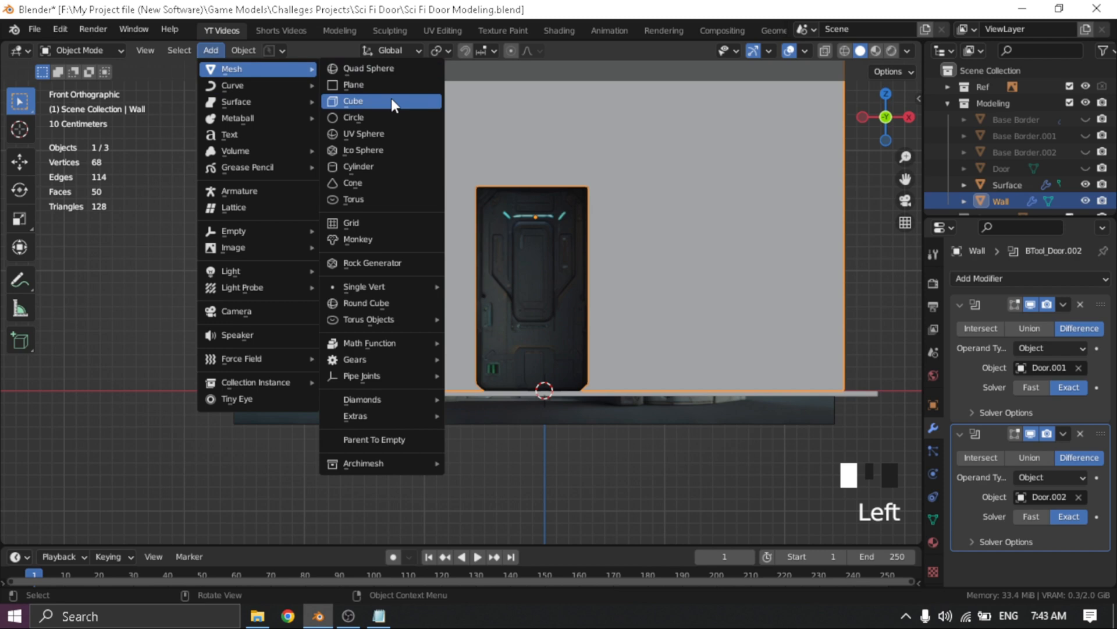
click(391, 100)
key(s)
key(x)
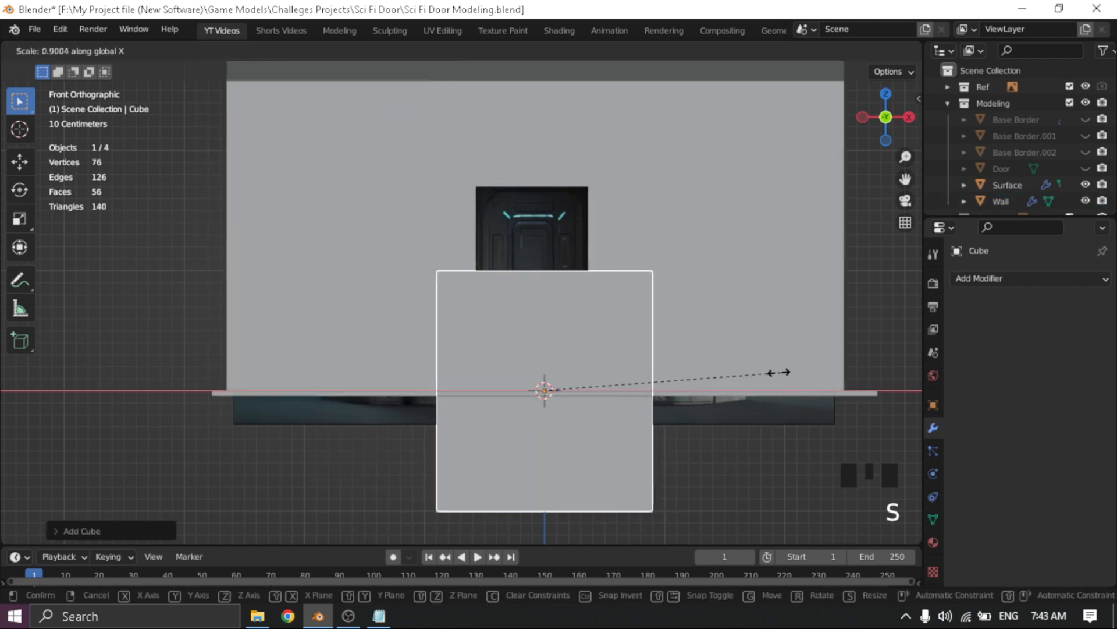
click(562, 396)
Raise the pillar slab about 1 m along Z so its base stands on the floor
key(g)
middle_drag(573, 399, 585, 280)
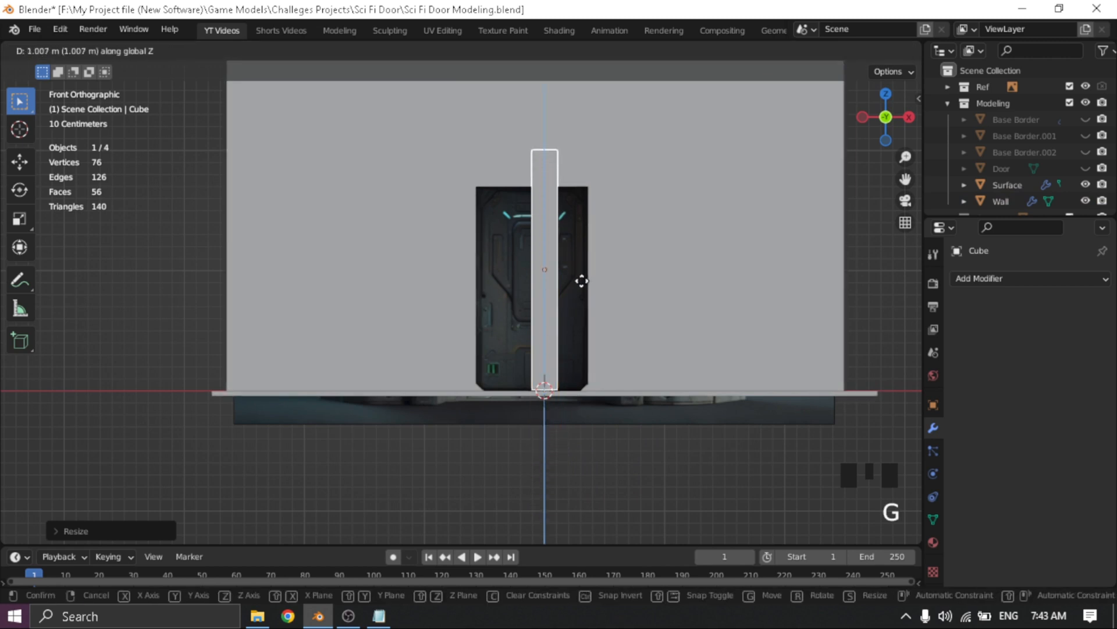
middle_drag(570, 302, 540, 382)
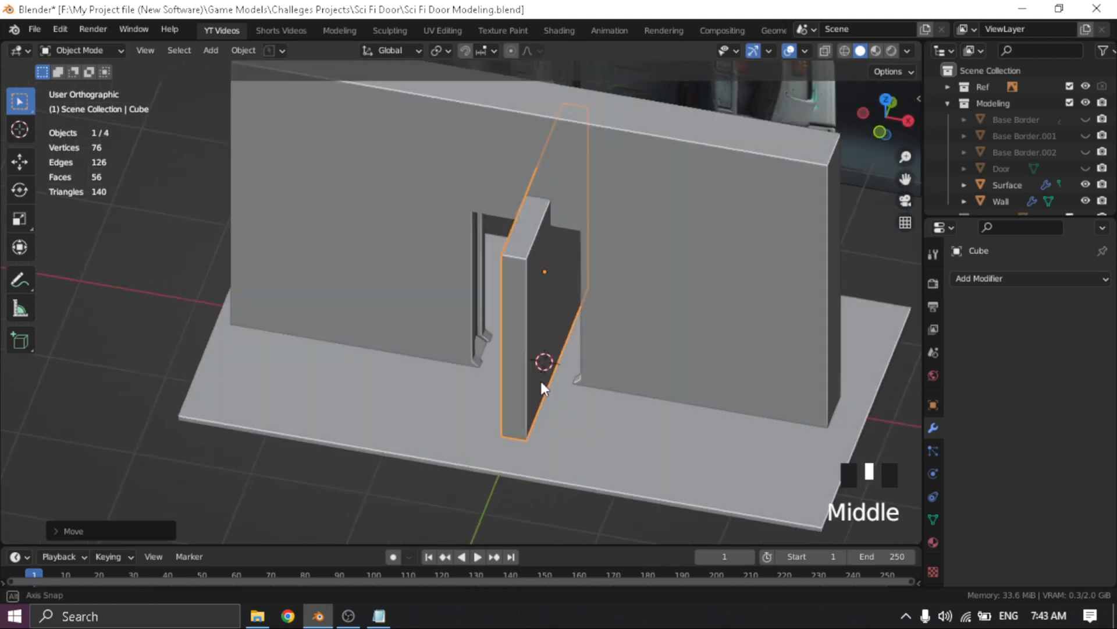
Unhide all hidden objects and move only the pillar along negative X past the door's side edge
key(alt+h)
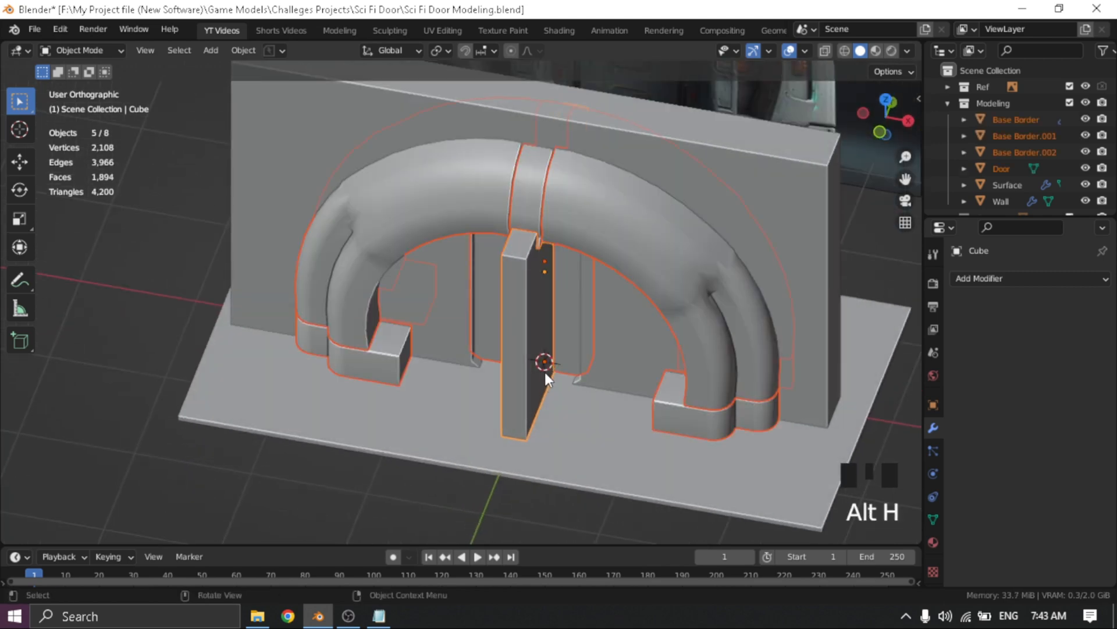
click(546, 366)
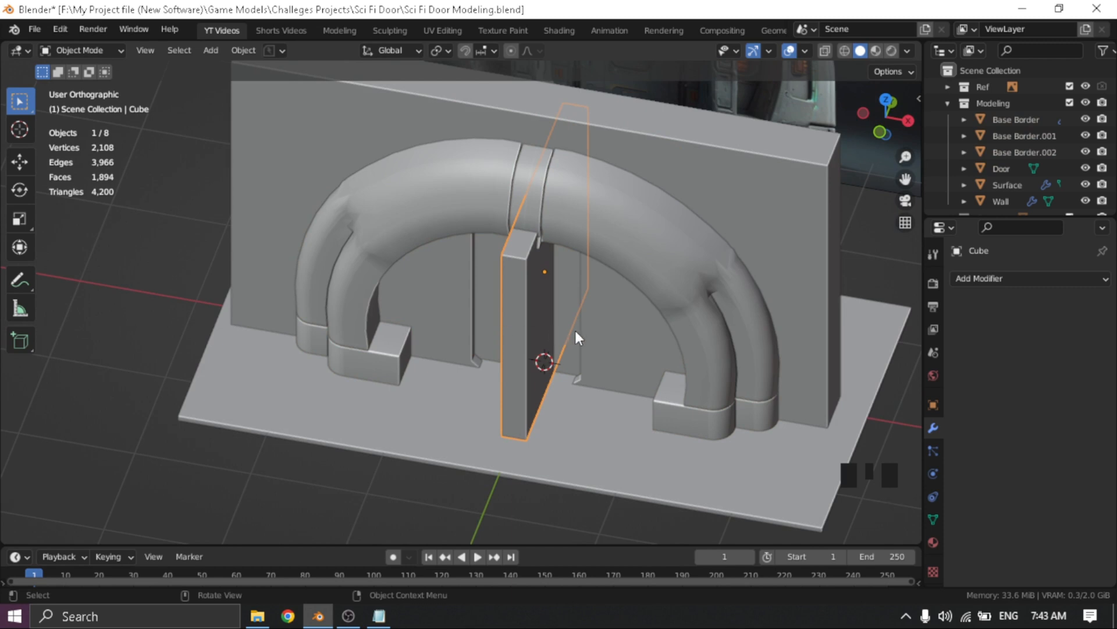
key(g)
key(x)
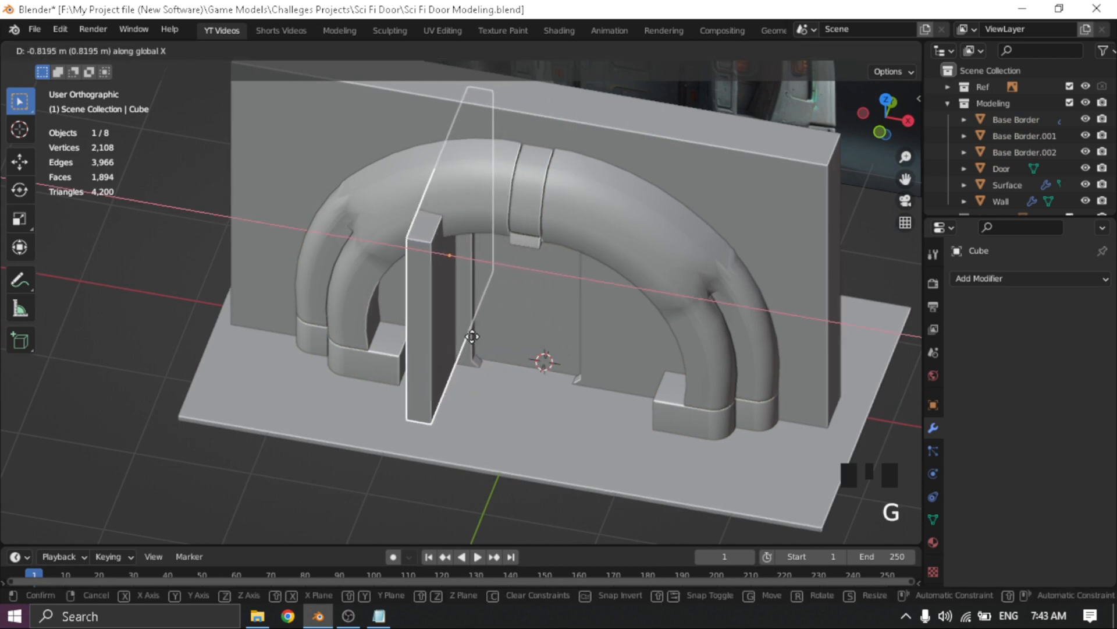
click(413, 340)
In front view, shift the pillar slightly along negative X so it sits close beside the arch's base block
key(grave)
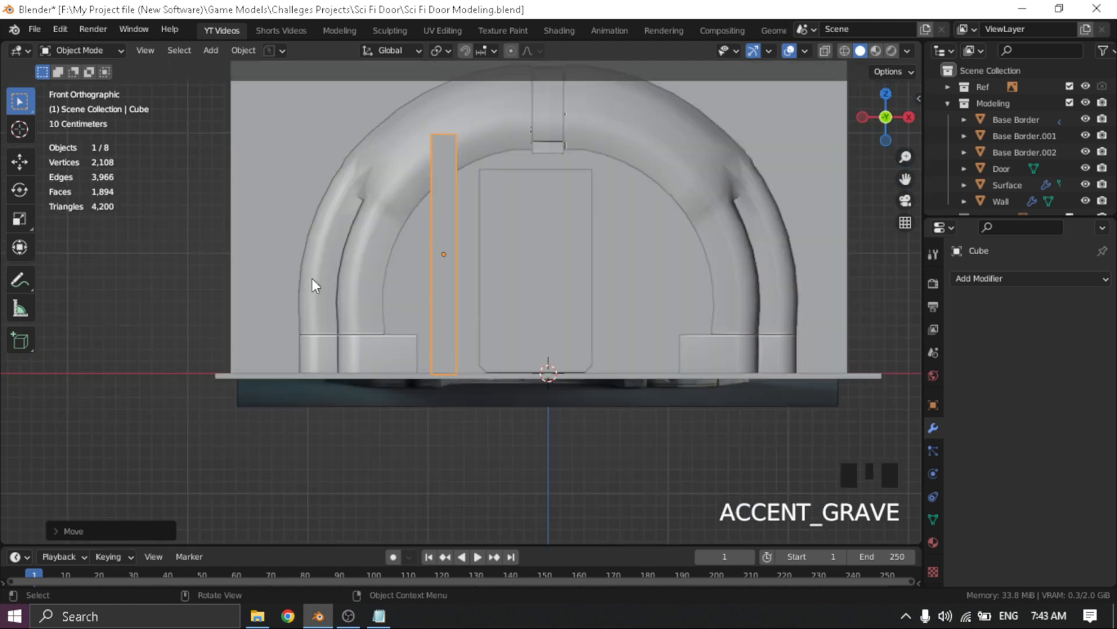
scroll(457, 357, up, 6)
shift+middle_drag(458, 357, 467, 333)
shift+scroll(388, 316, down, 3)
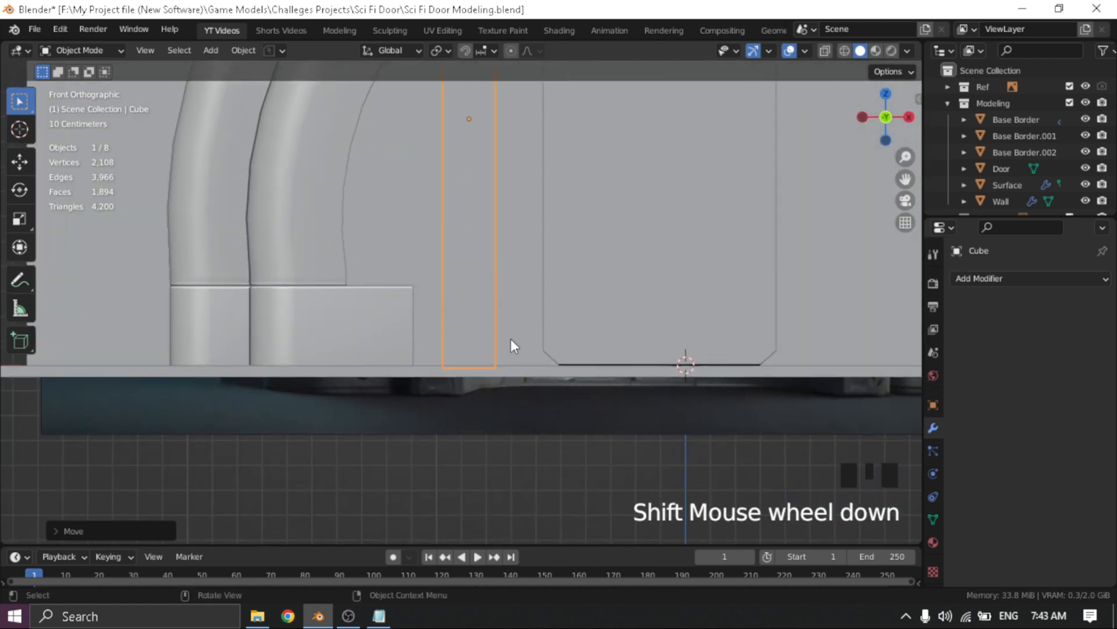
key(g)
key(x)
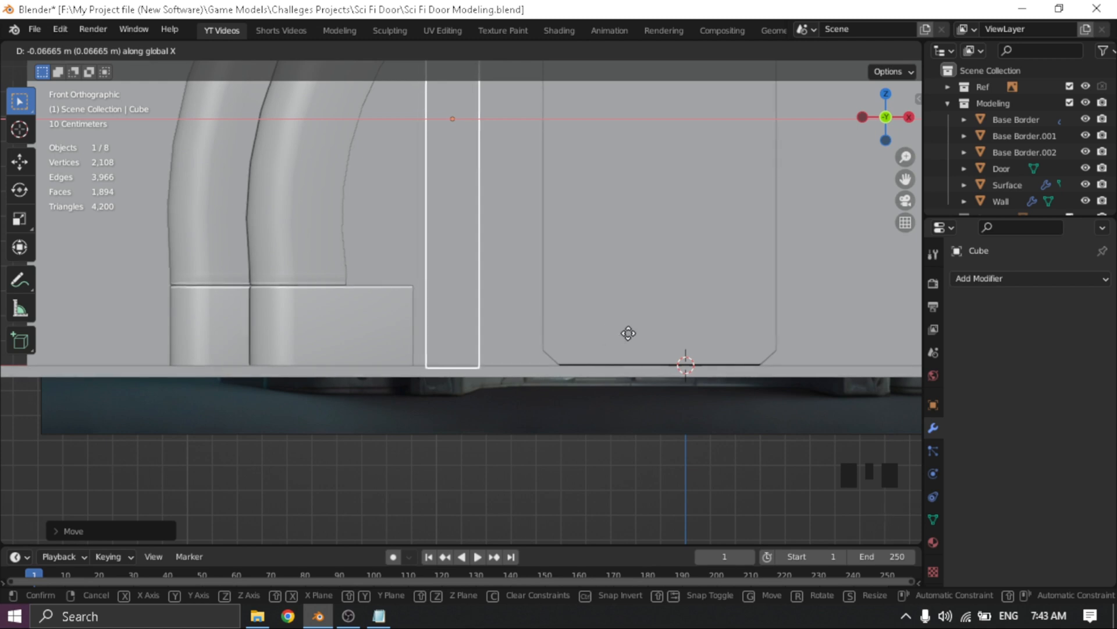
click(549, 336)
With X-ray on in top view, move the pillar's rear vertices about 1.19 m along negative Y to the wall's front face
scroll(479, 271, down, 4)
middle_drag(484, 257, 474, 281)
key(grave)
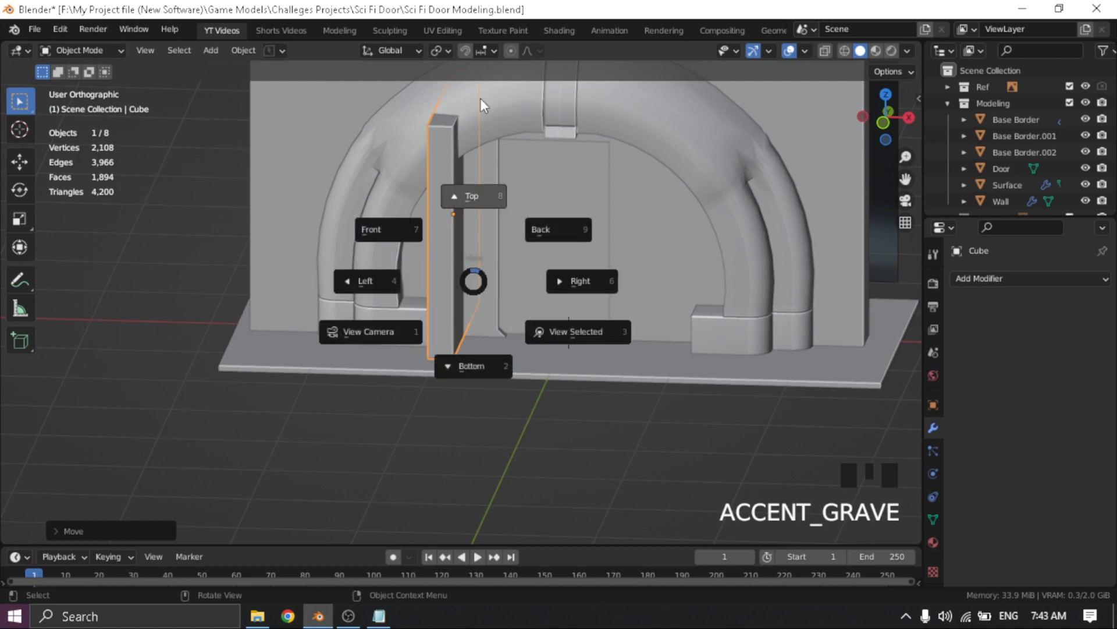
click(480, 97)
key(Tab)
click(407, 231)
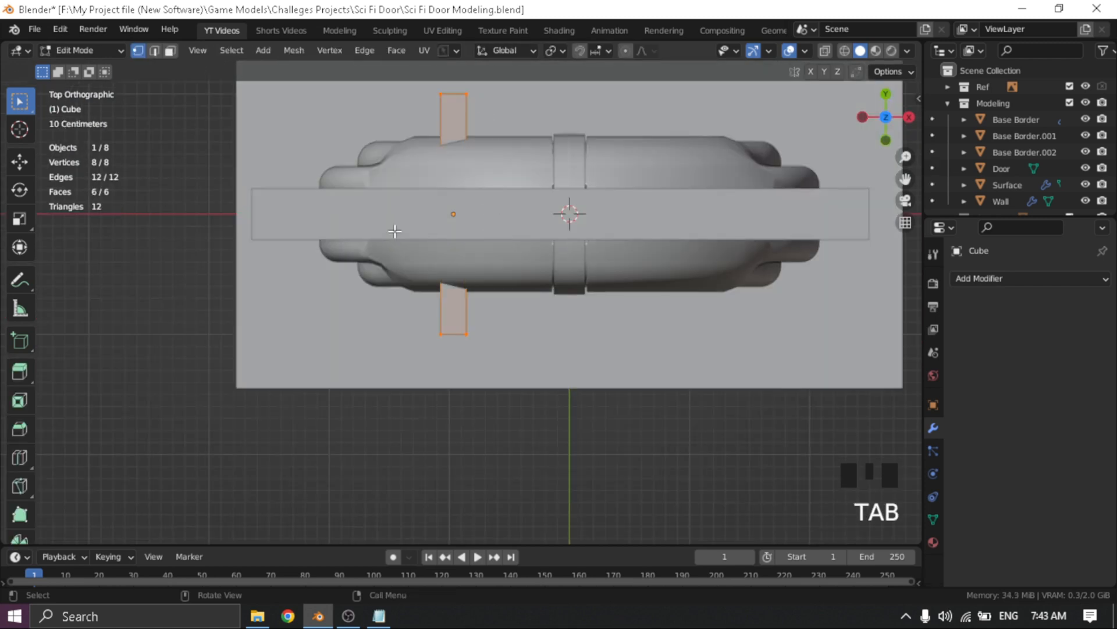
key(alt+z)
shift+middle_drag(426, 207, 446, 301)
drag(380, 152, 540, 237)
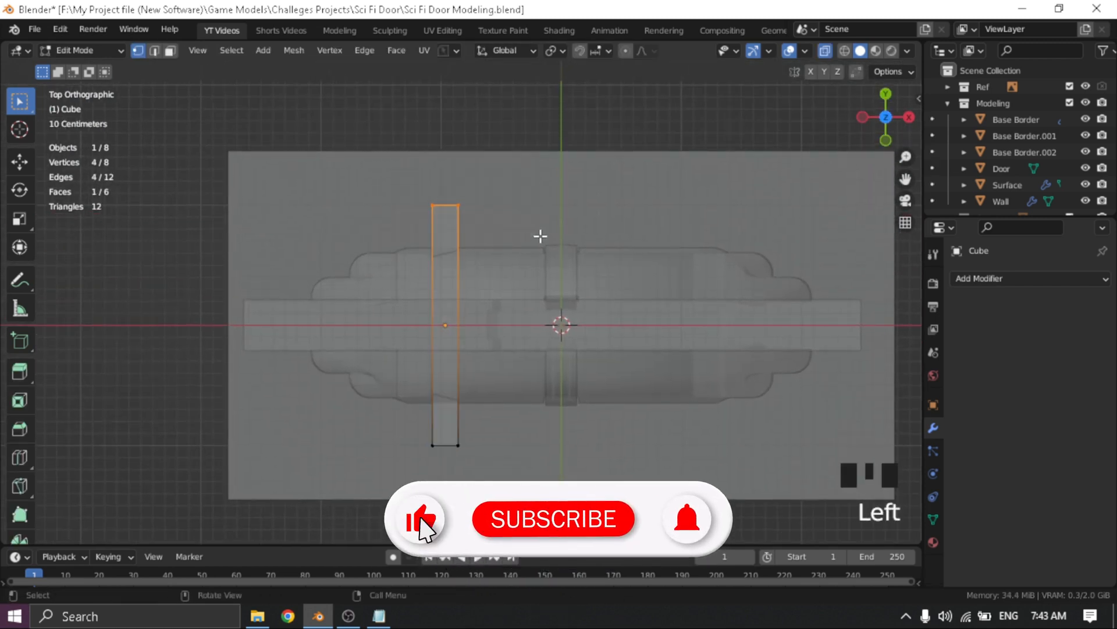
key(g)
key(y)
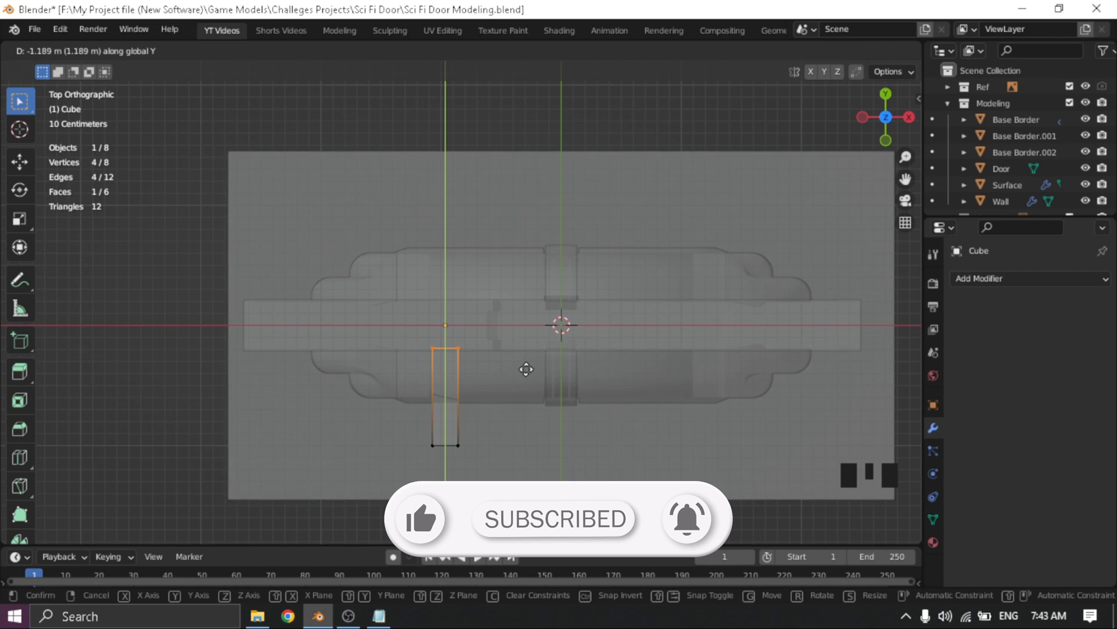
click(526, 369)
Add four evenly spaced horizontal loop cuts across the pillar's height
middle_drag(527, 369, 454, 323)
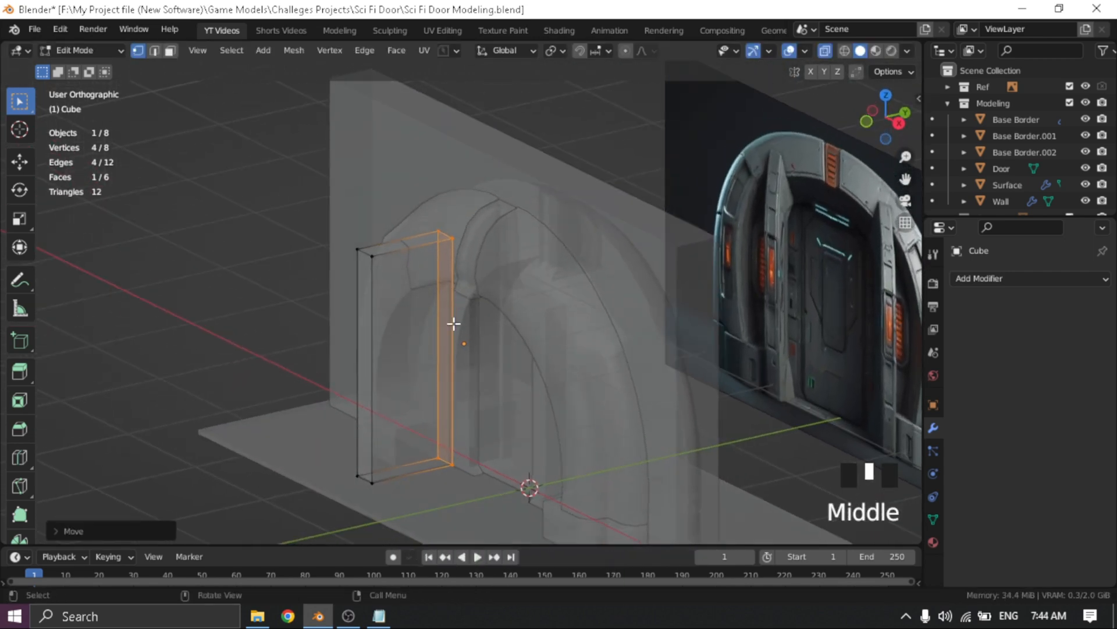
key(ctrl+r)
scroll(445, 342, up, 2)
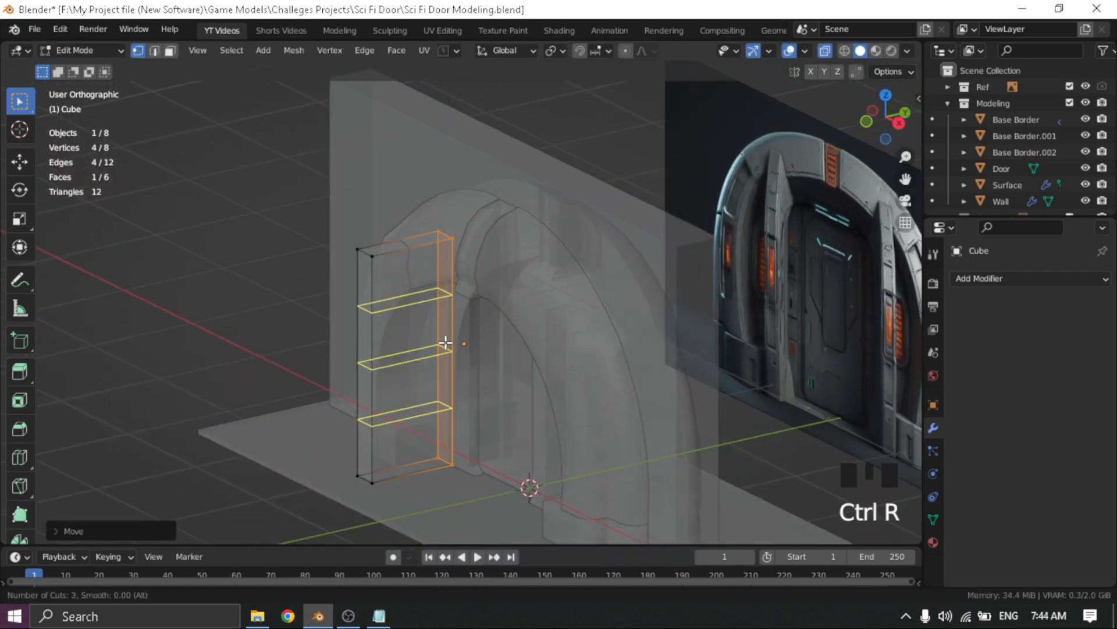
scroll(446, 343, up, 1)
click(446, 343)
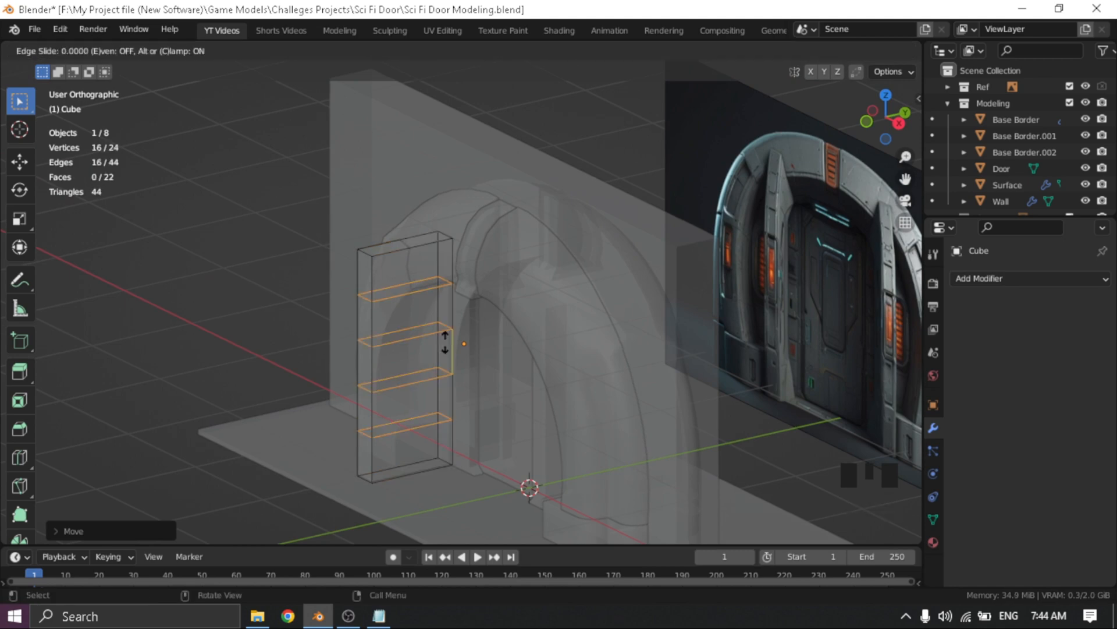
click(445, 343)
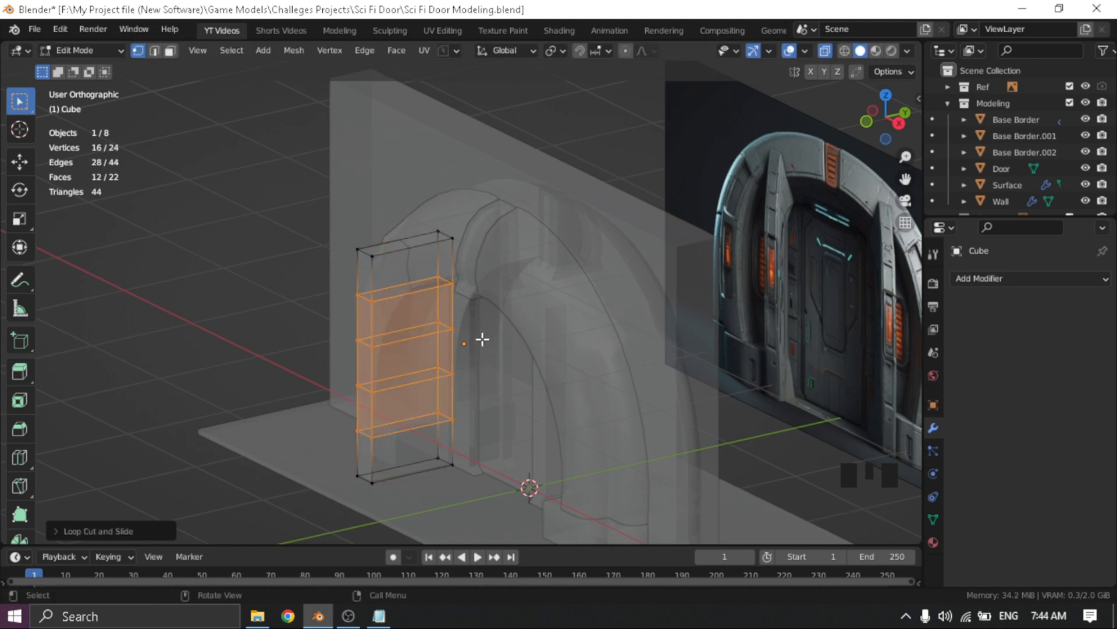
In left view, move the pillar's four loops about 0.05 m along negative Y, away from the wall
key(grave)
click(371, 335)
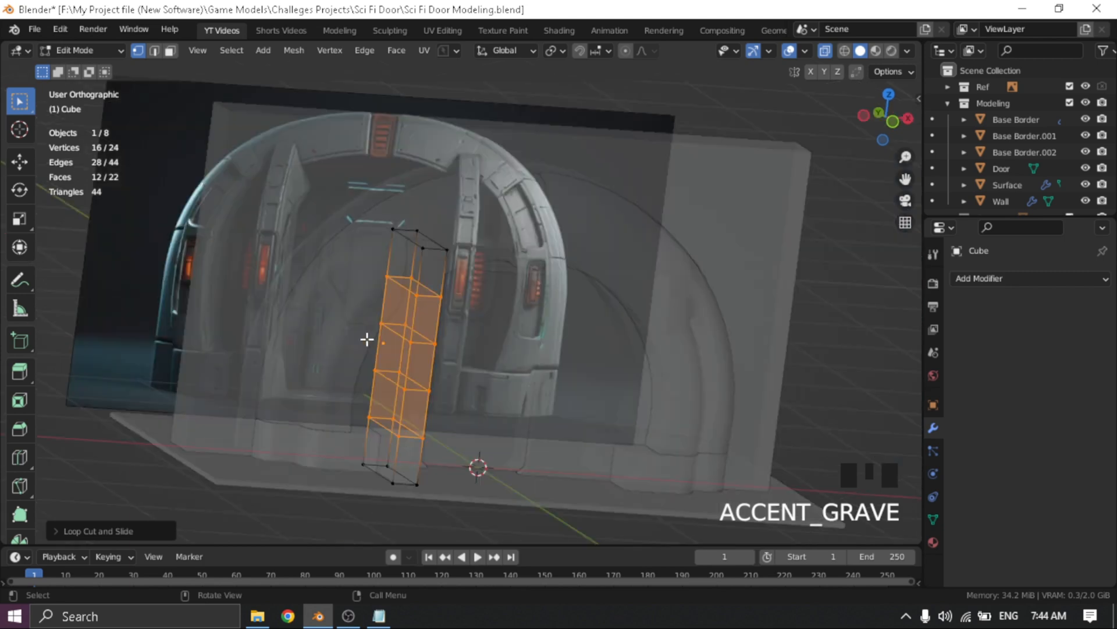
scroll(402, 340, up, 2)
shift+middle_drag(401, 340, 507, 277)
scroll(460, 275, up, 1)
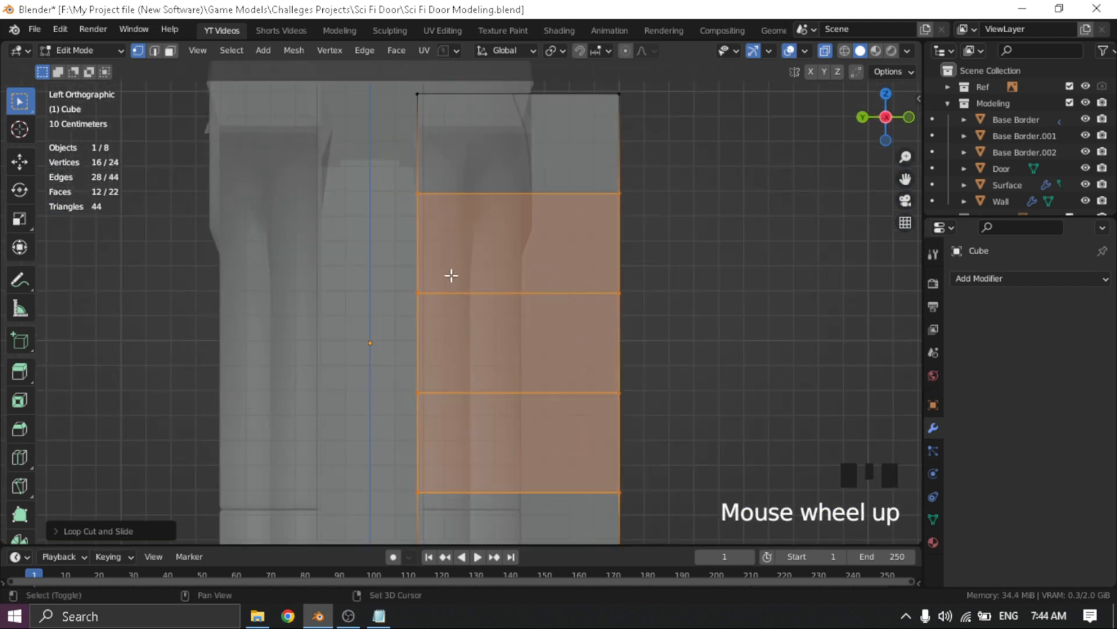
scroll(497, 276, down, 1)
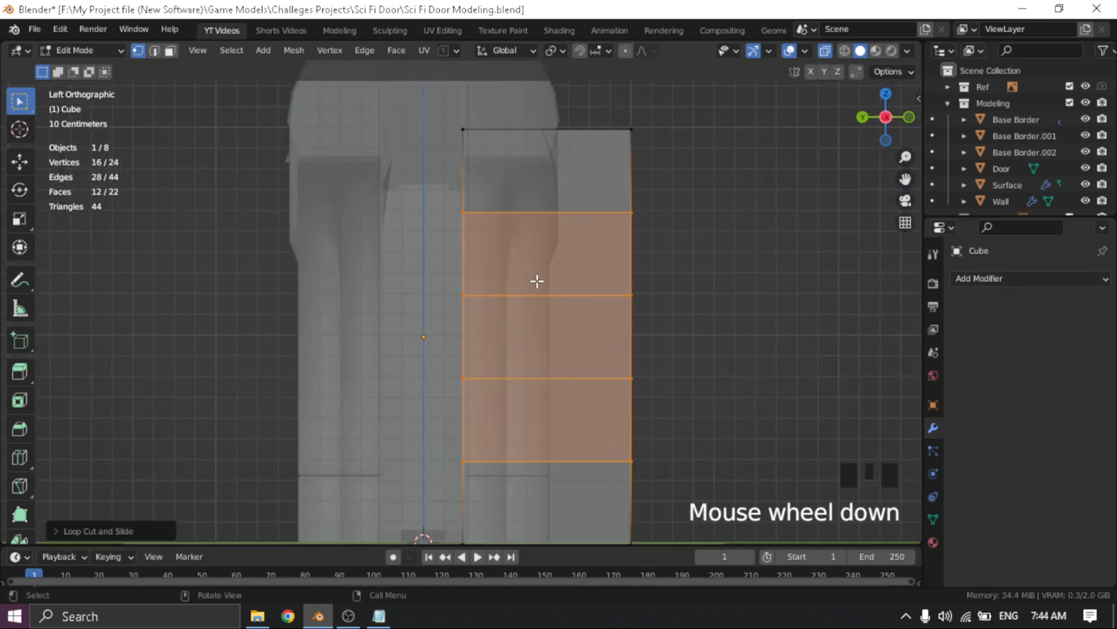
key(g)
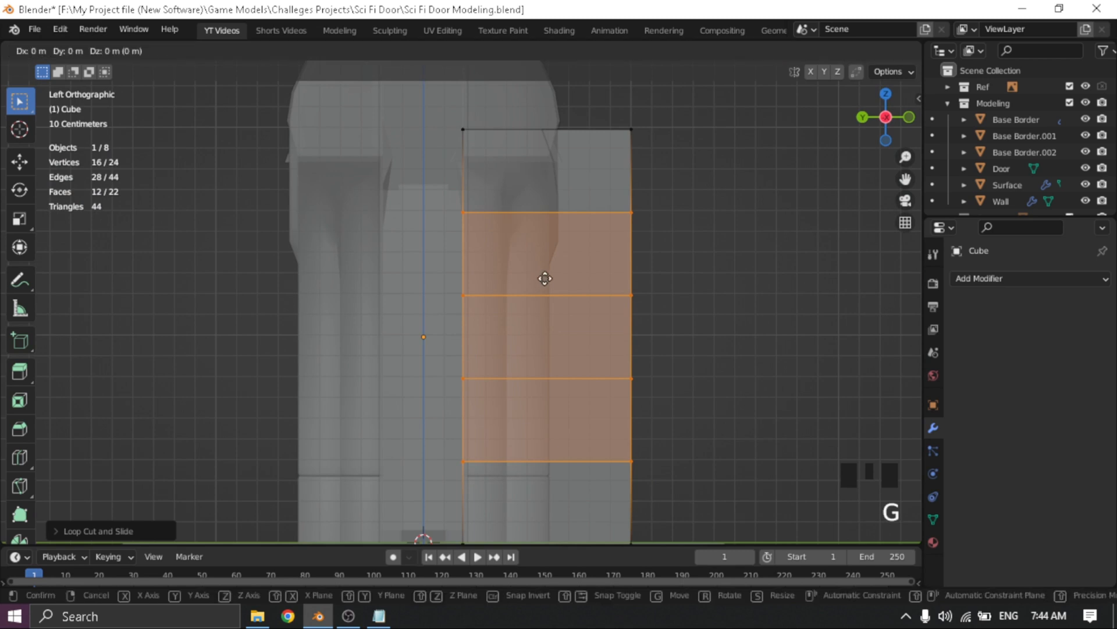
key(y)
key(Escape)
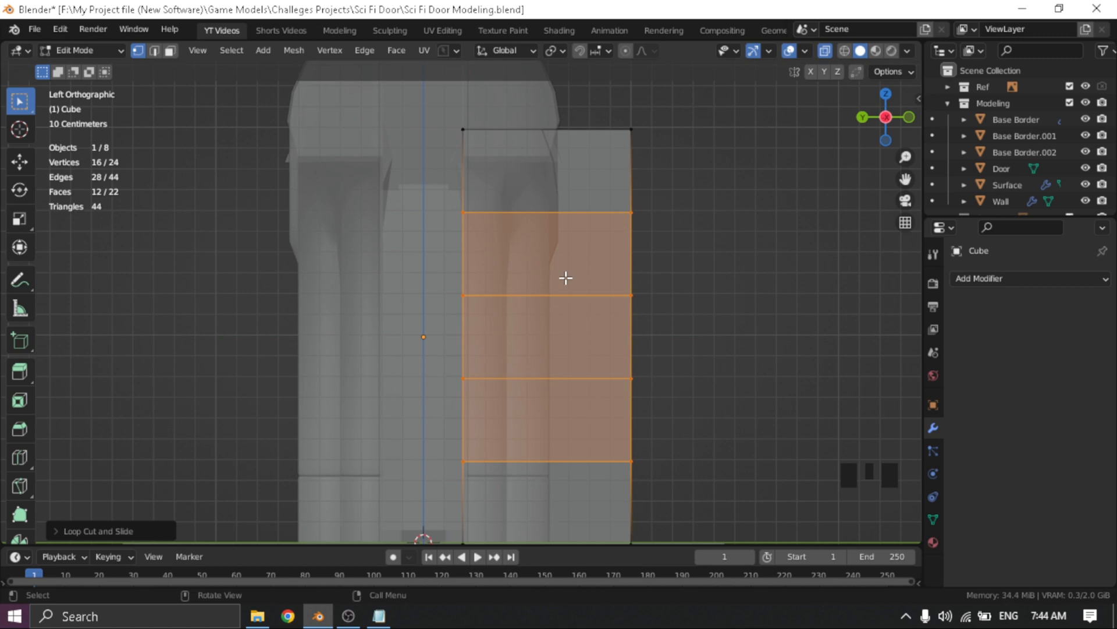
key(g)
key(y)
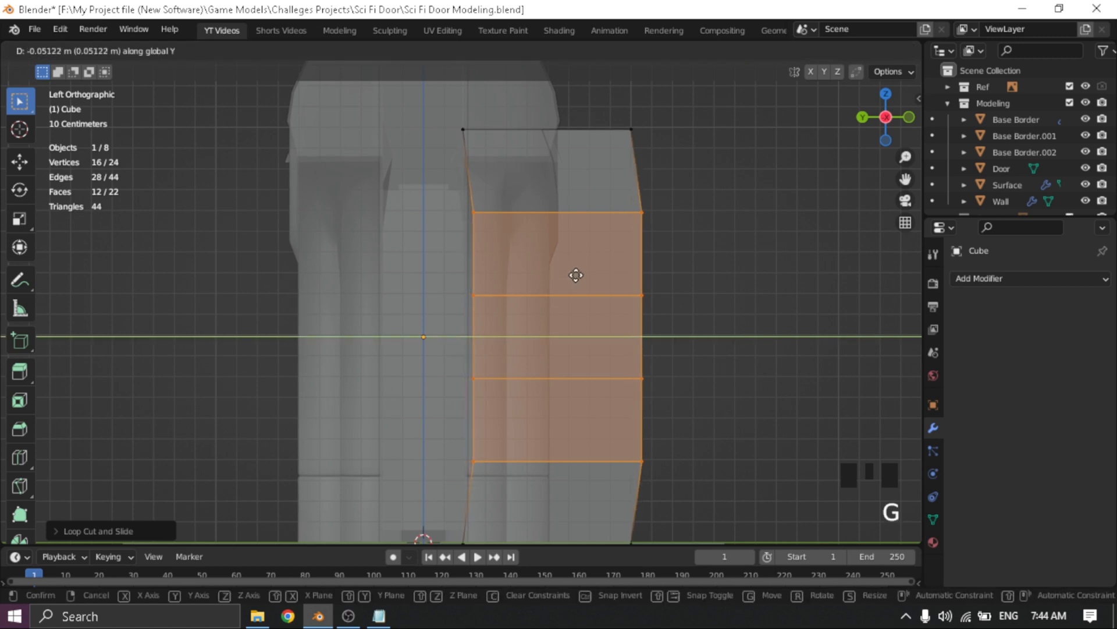
click(575, 276)
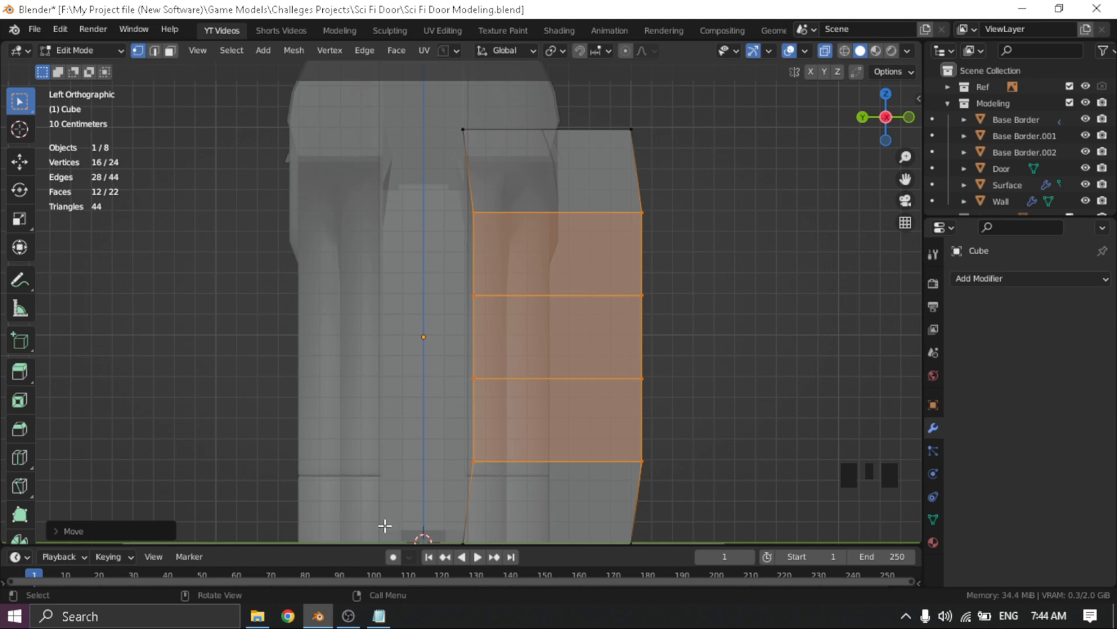
Compare the pillar with the reference image, then move its two middle loops slightly further along negative Y in left view
scroll(403, 385, down, 3)
middle_drag(414, 331, 525, 348)
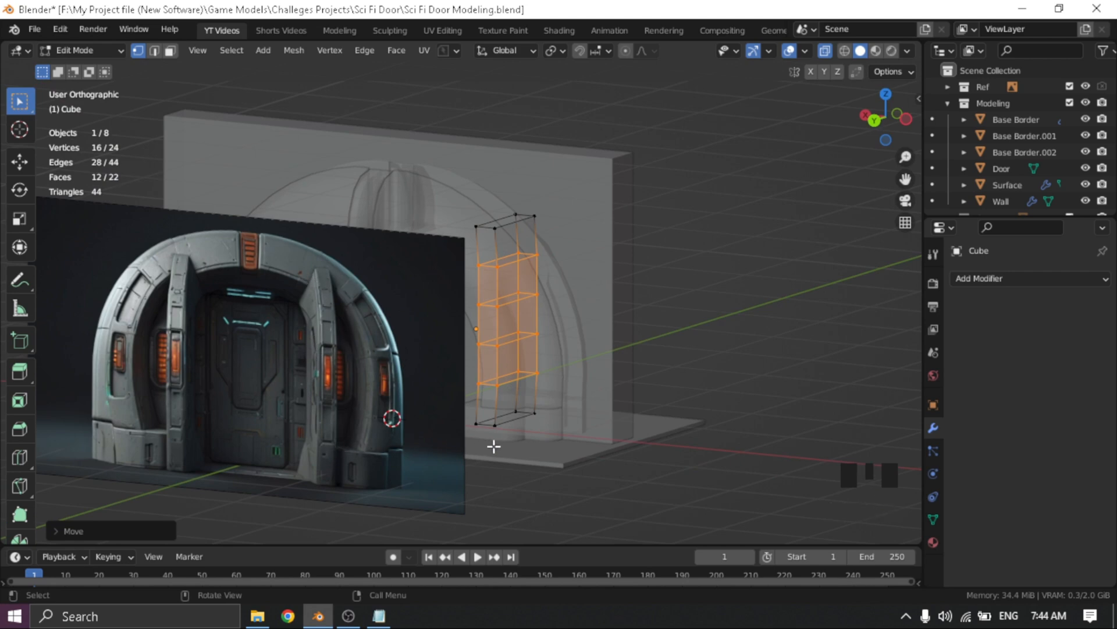
key(grave)
click(386, 386)
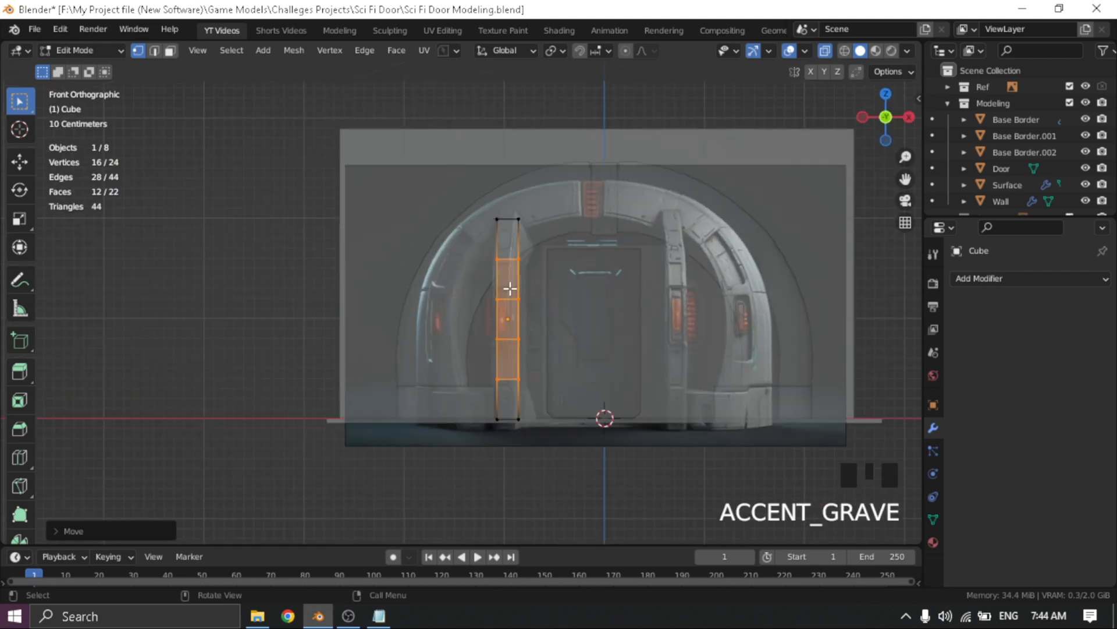
key(grave)
click(432, 288)
scroll(524, 220, up, 1)
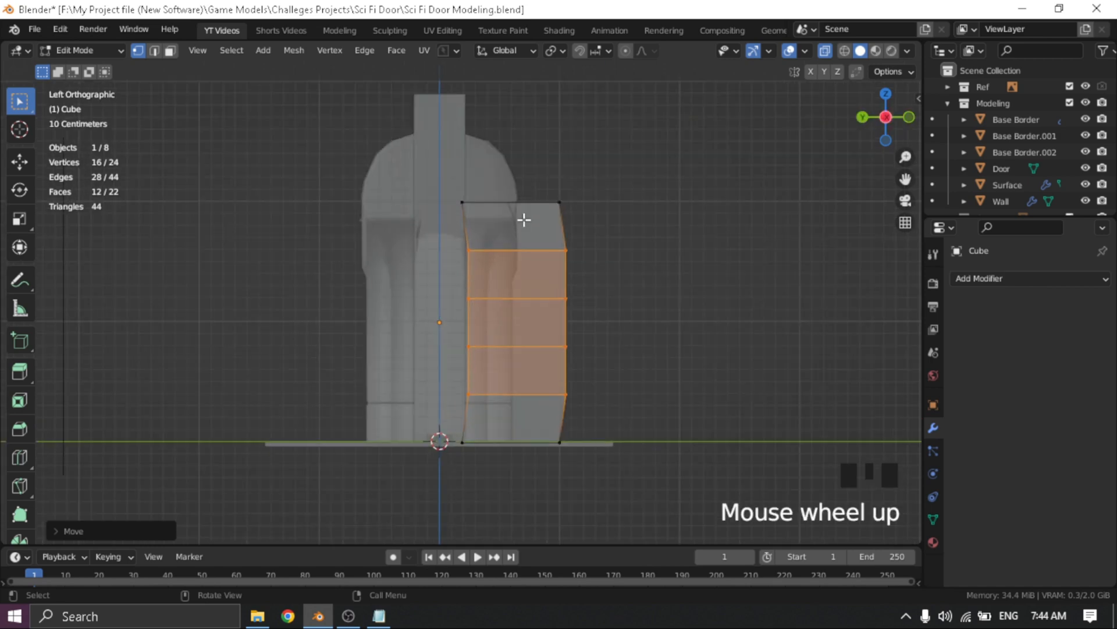
shift+middle_drag(523, 219, 507, 199)
scroll(501, 221, up, 2)
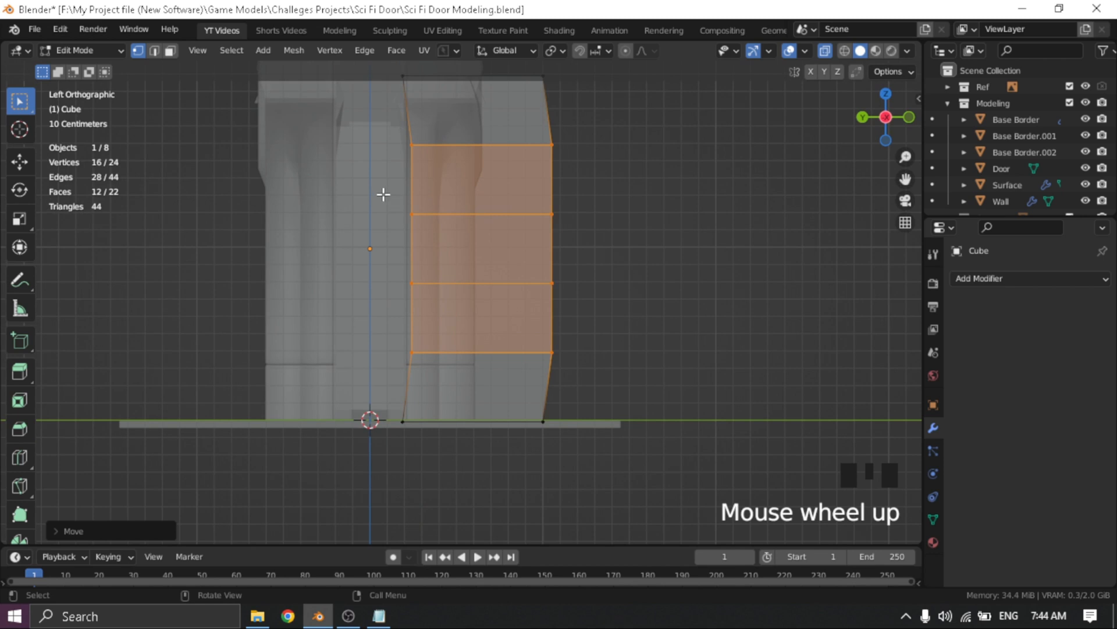
drag(385, 188, 584, 298)
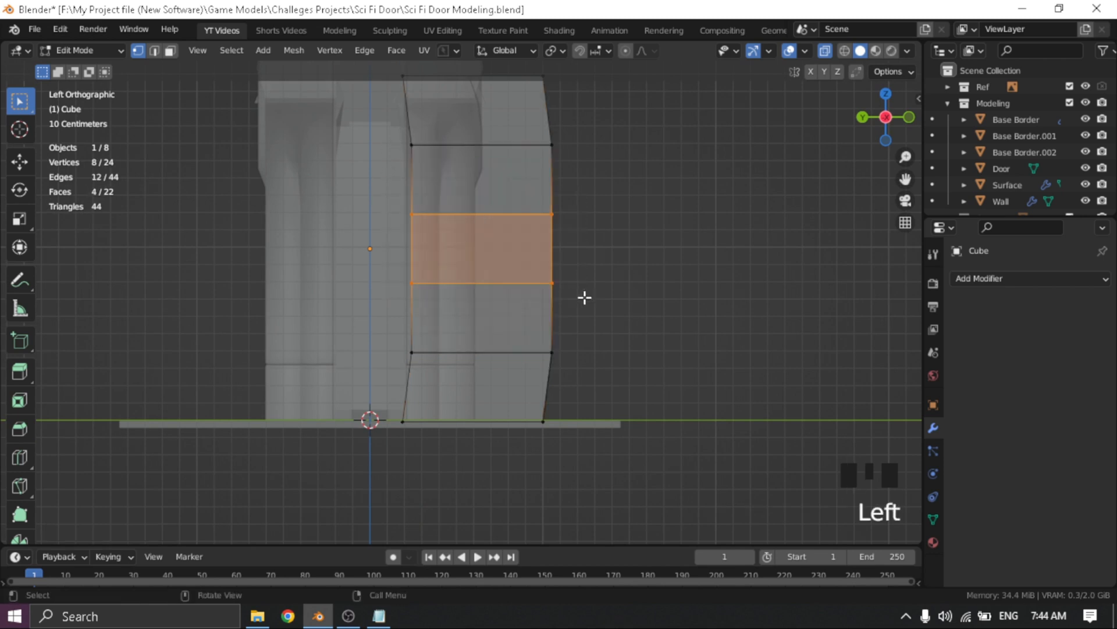
key(g)
key(y)
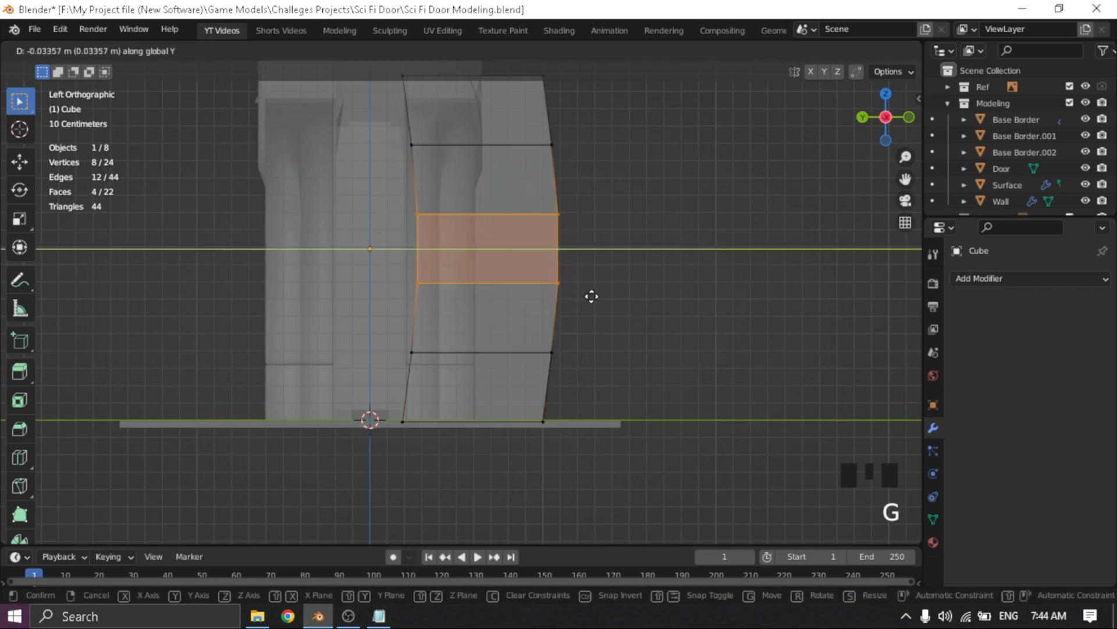
click(597, 297)
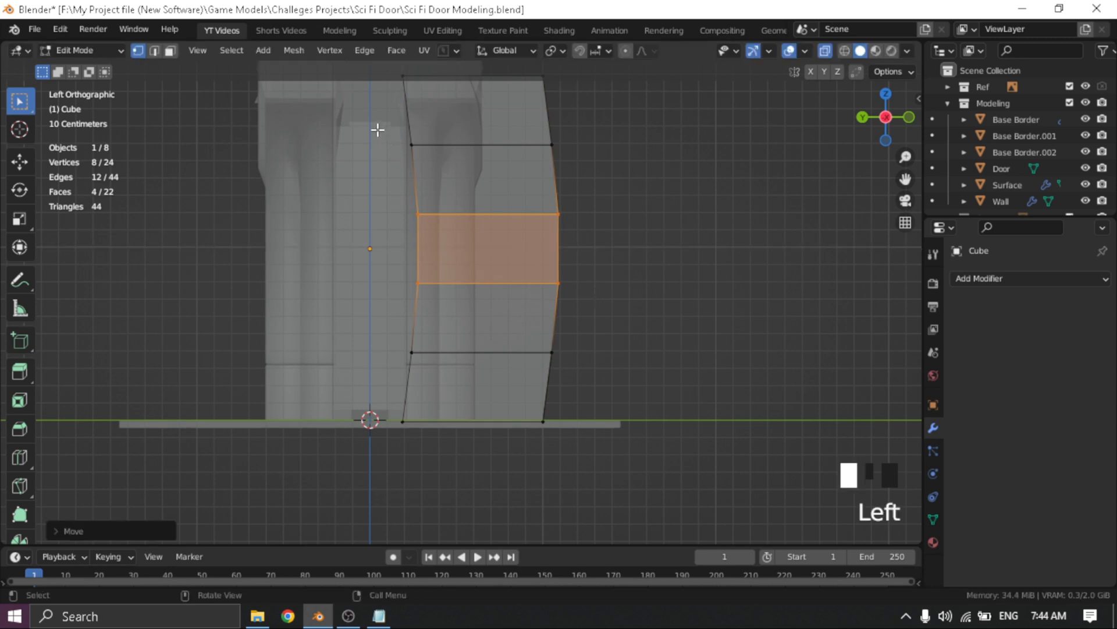
Move the wall-side vertices of the pillar's four loops along negative Y to curve its inner edge away from the wall
drag(379, 128, 476, 361)
key(g)
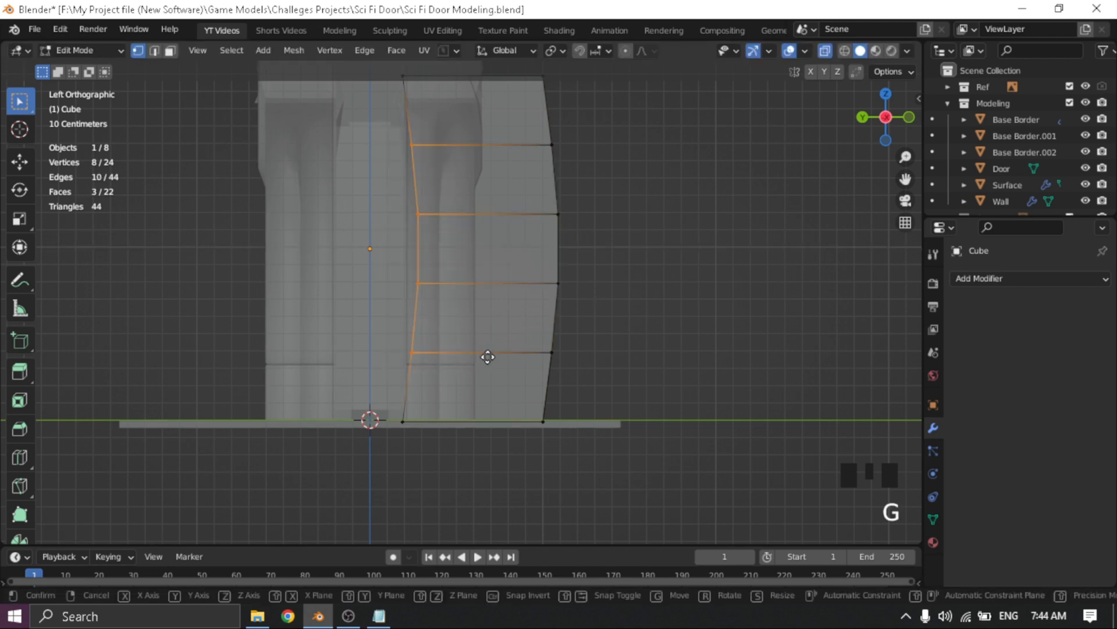
key(y)
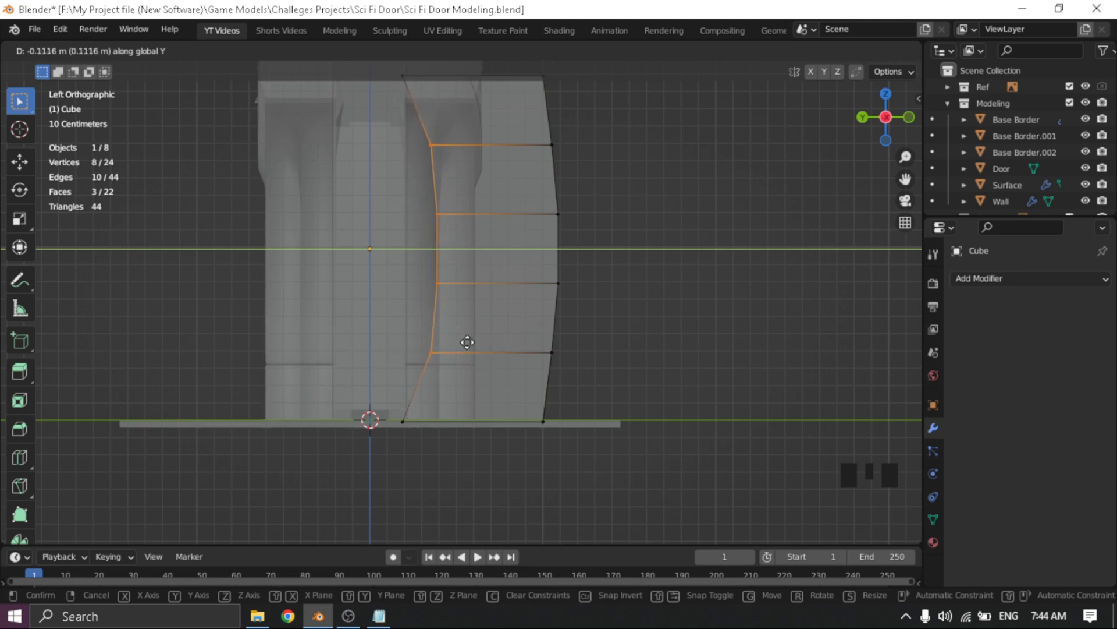
click(513, 347)
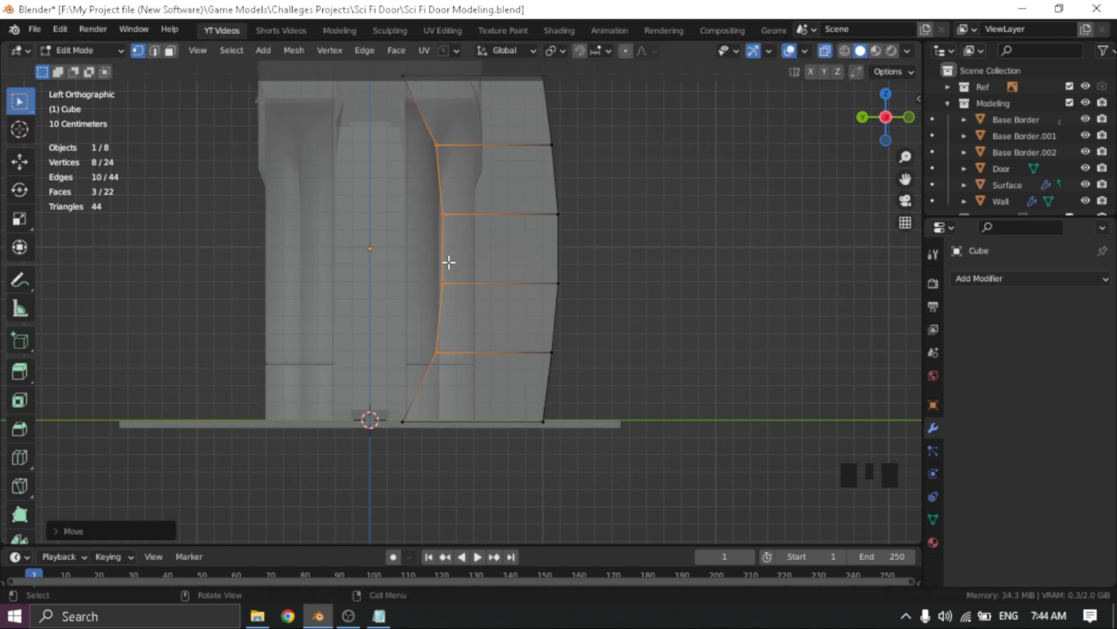
In left view, move the pillar's top outer vertices about 0.4 m along positive Y, toward the wall
mouse_move(448, 262)
middle_down()
mouse_move(361, 300)
mouse_move(449, 291)
mouse_move(407, 262)
mouse_move(417, 255)
mouse_move(469, 259)
middle_up()
key(alt+z)
scroll(417, 254, down, 4)
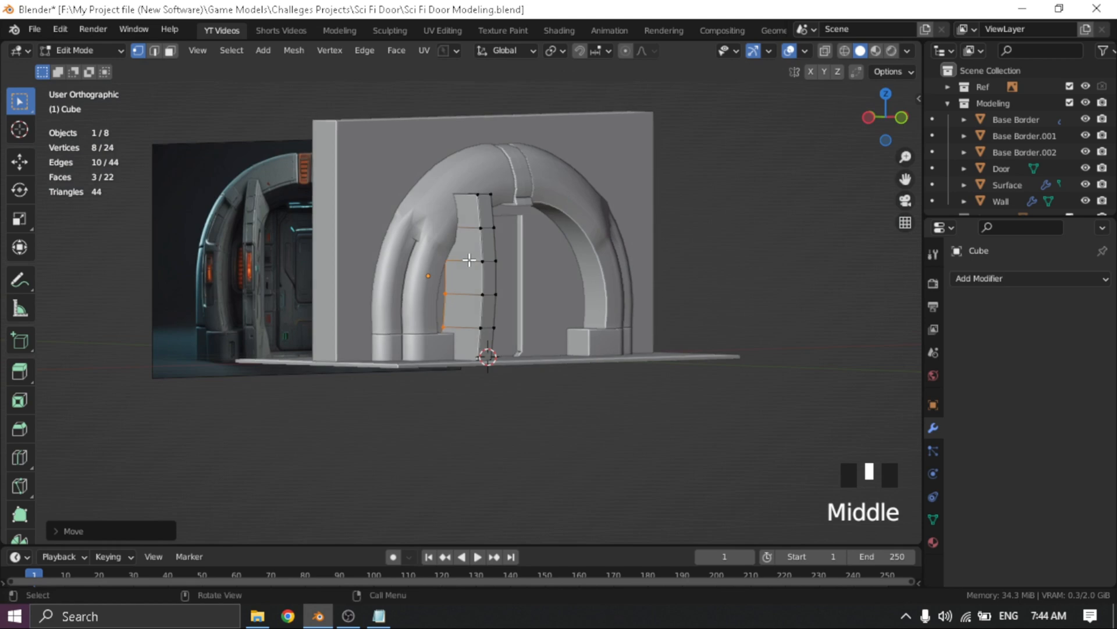
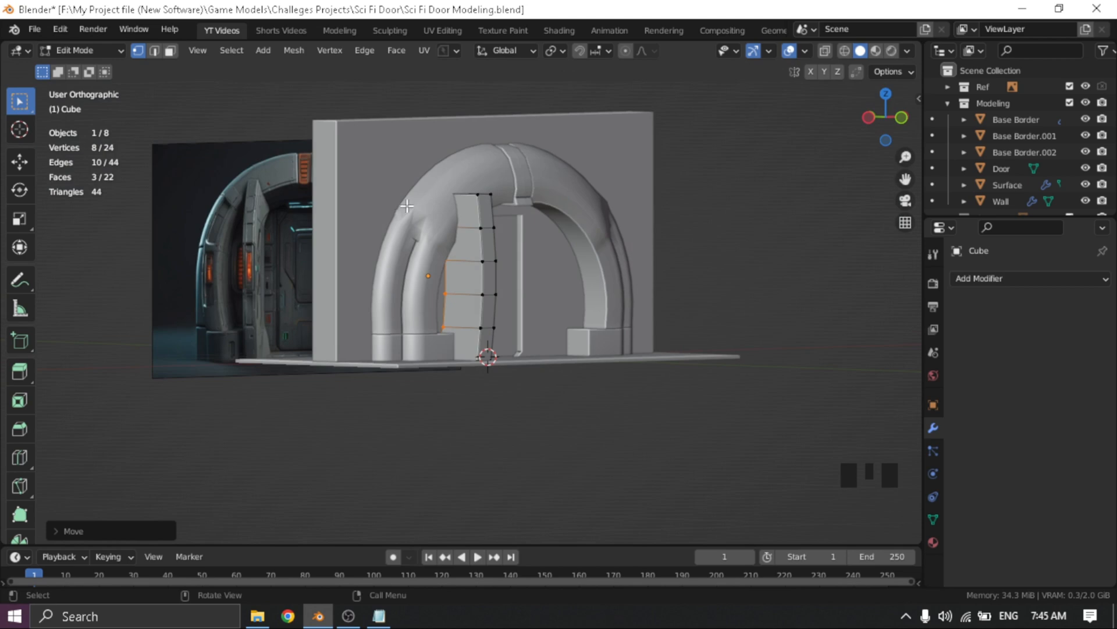
middle_drag(494, 369, 562, 412)
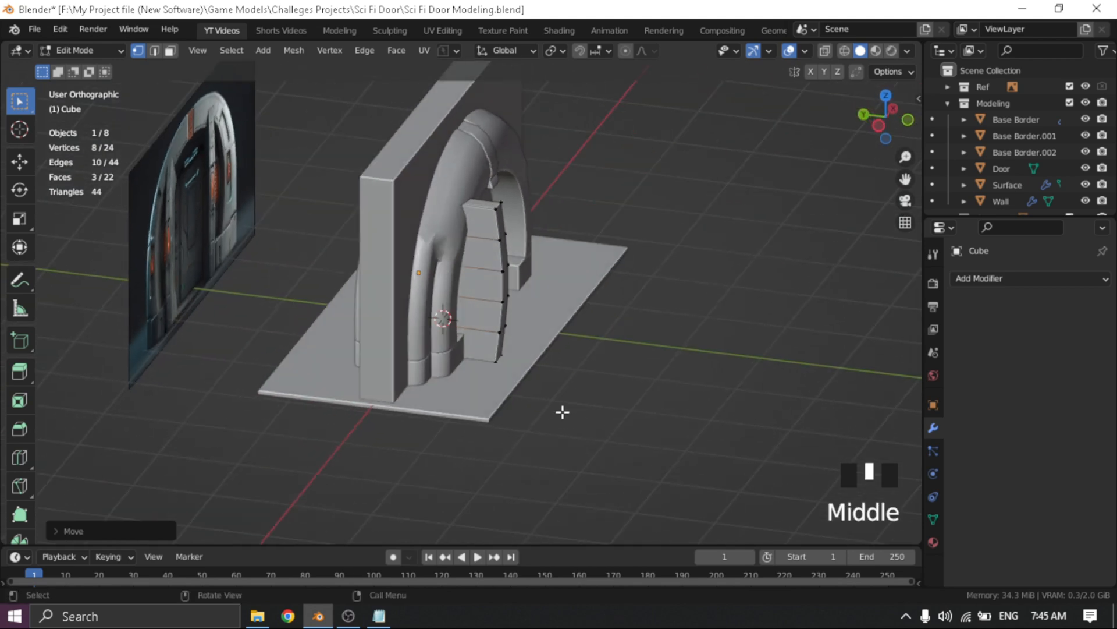
key(grave)
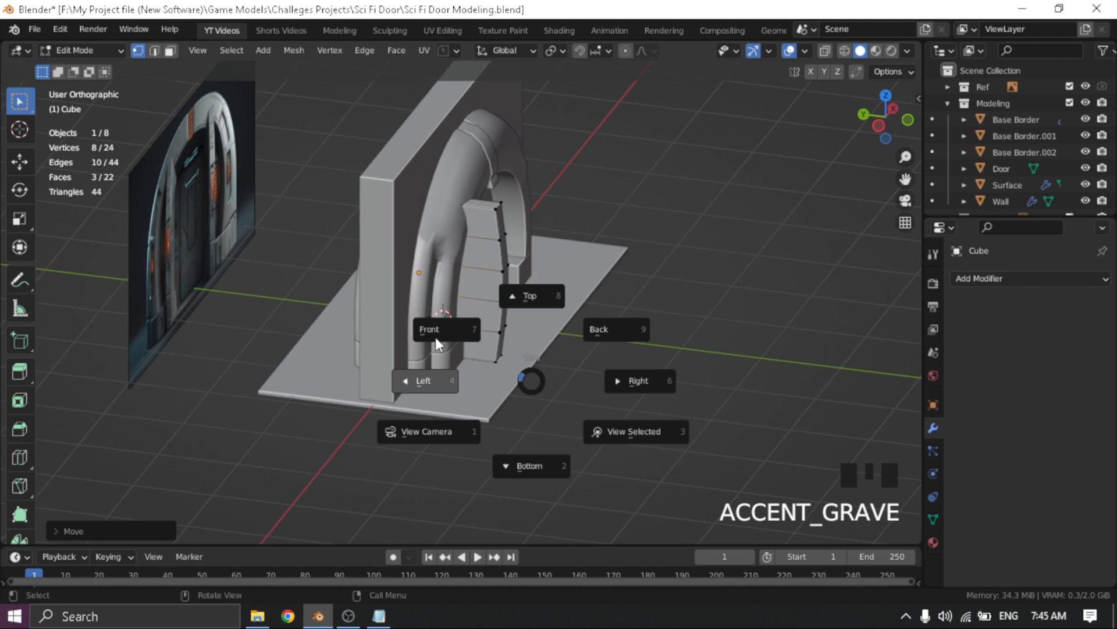
click(420, 394)
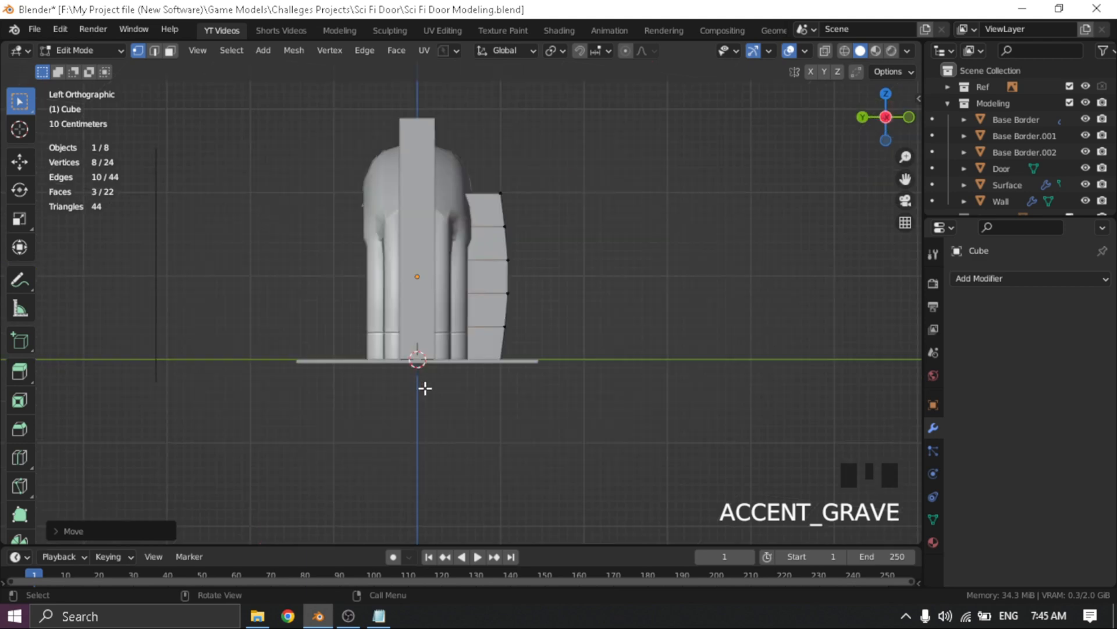
key(Tab)
click(457, 385)
key(alt+z)
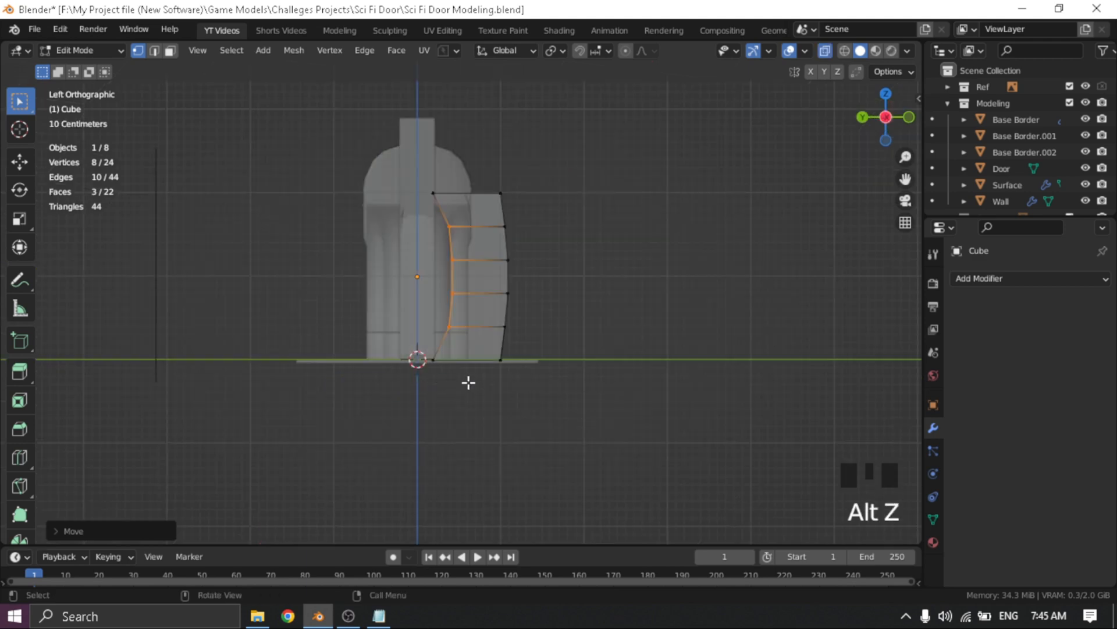
drag(544, 161, 487, 198)
scroll(488, 196, up, 4)
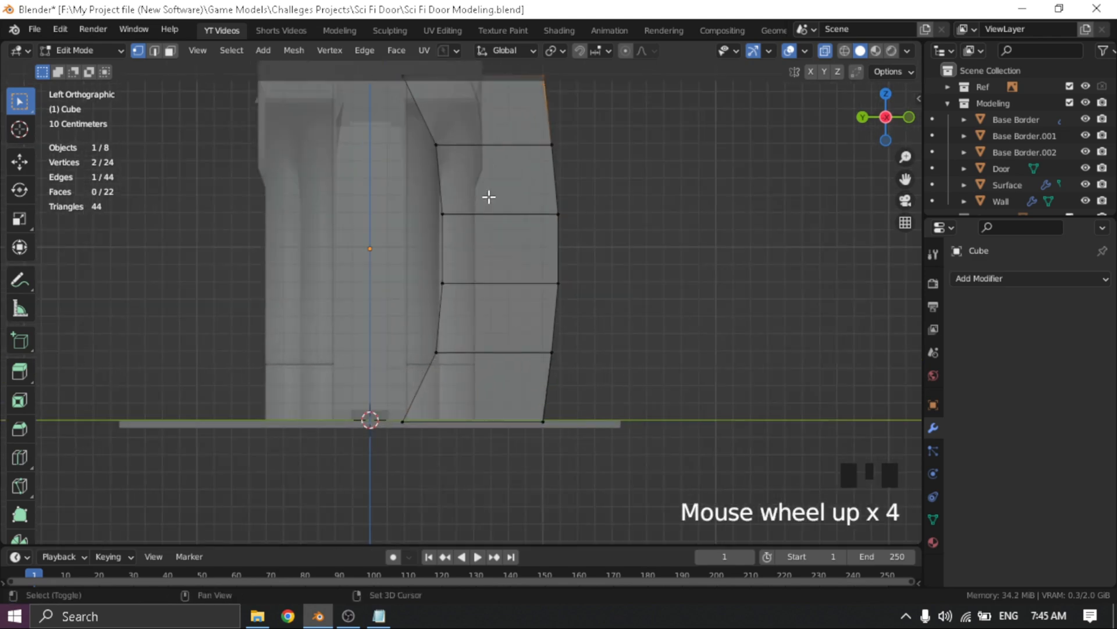
shift+middle_drag(489, 197, 475, 321)
key(g)
key(y)
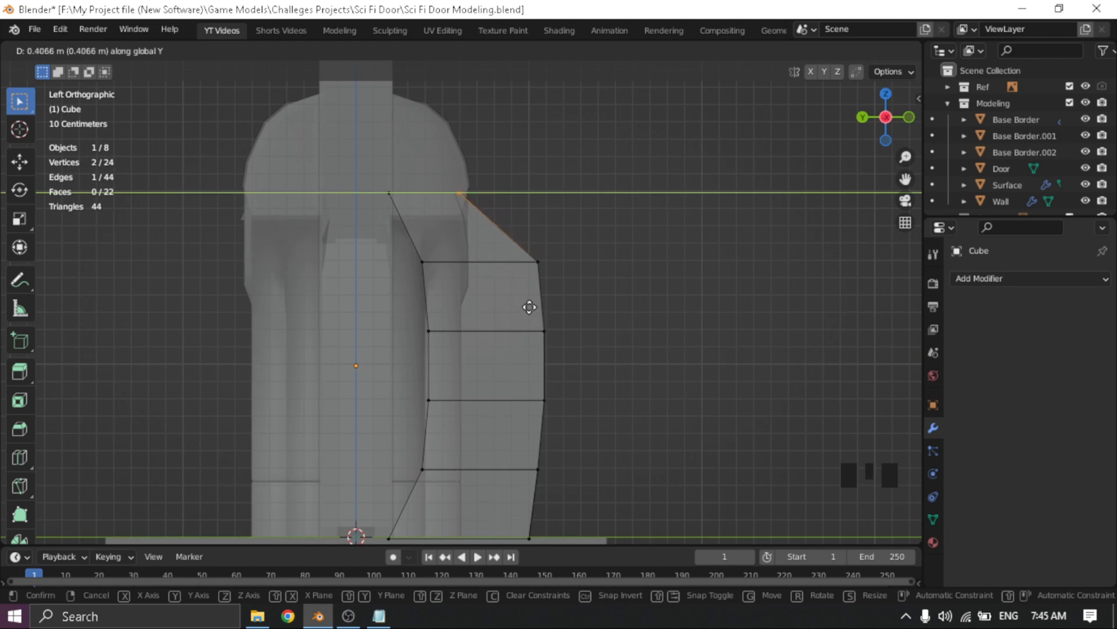
click(529, 307)
Move the outer vertices of the pillar's highest and lowest loops slightly along positive Y to taper its outer edge
click(536, 256)
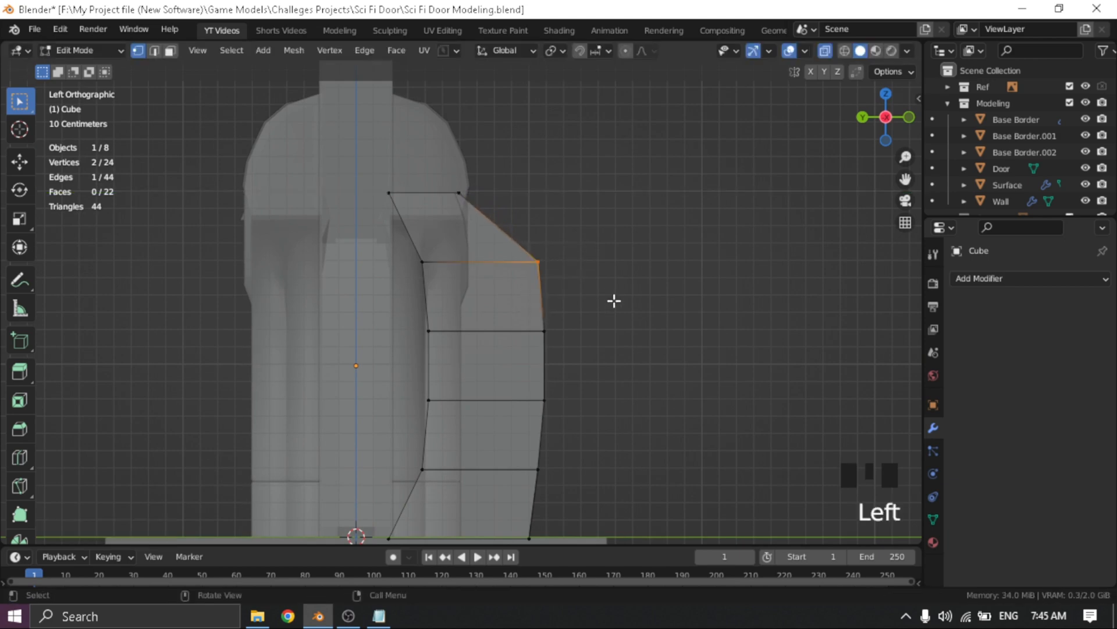
key(g)
key(y)
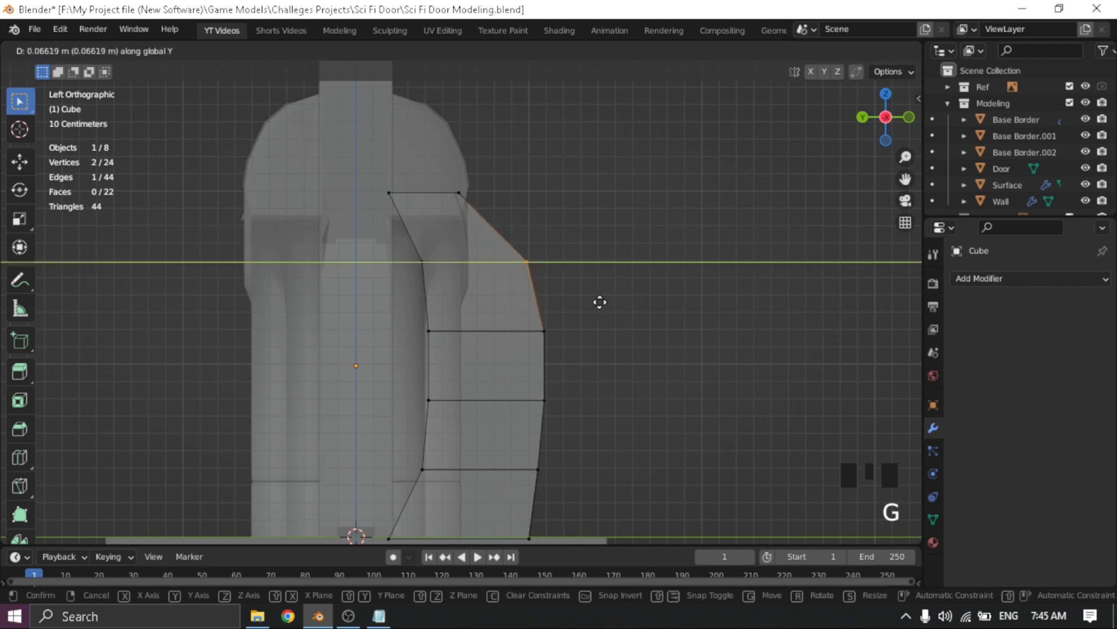
click(591, 301)
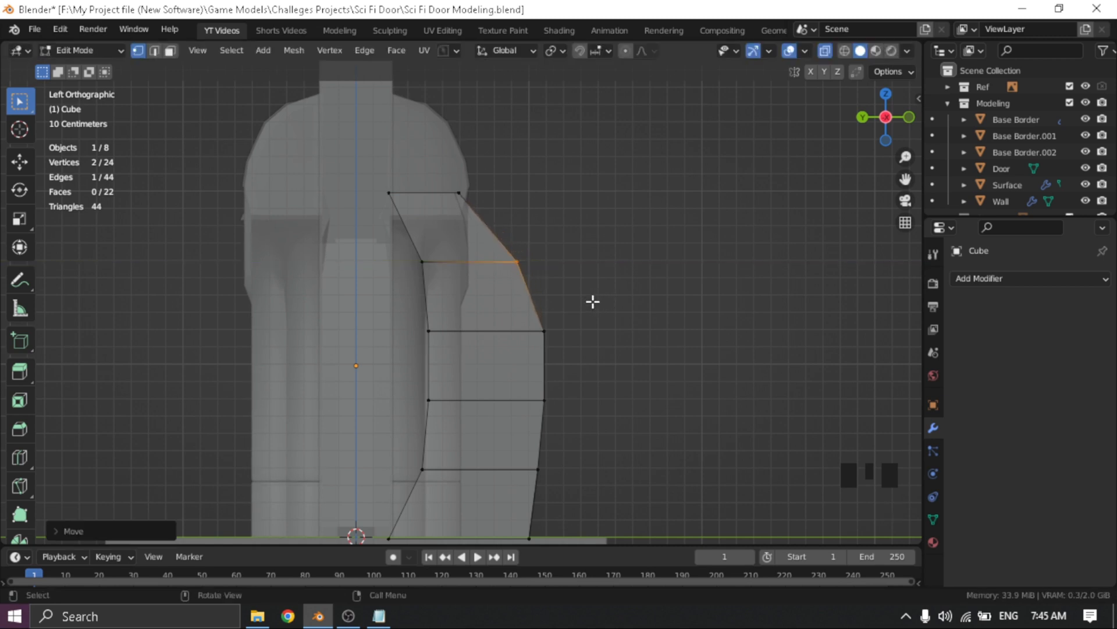
shift+middle_drag(592, 300, 533, 332)
click(582, 339)
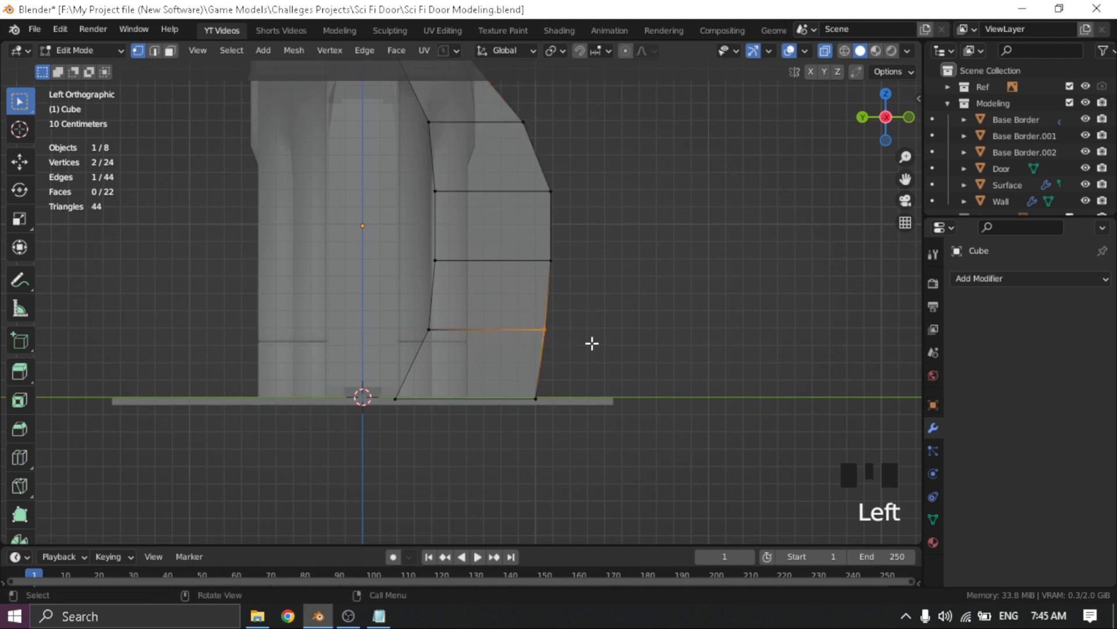
key(g)
key(y)
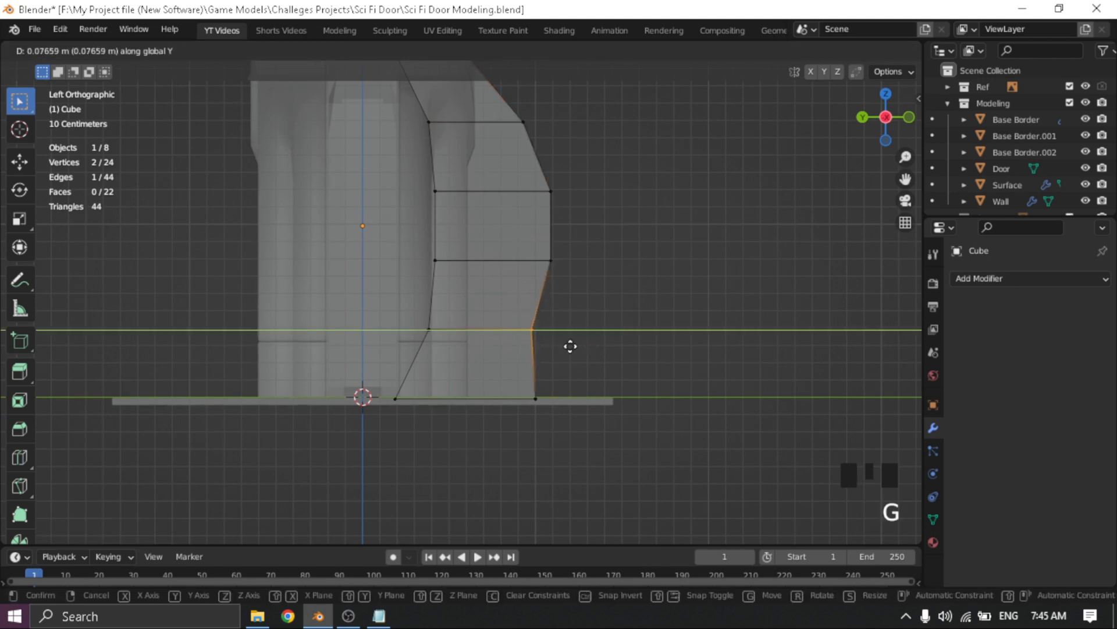
click(570, 347)
Move the pillar's bottom outer vertices along positive Y so its base narrows toward the wall
click(541, 395)
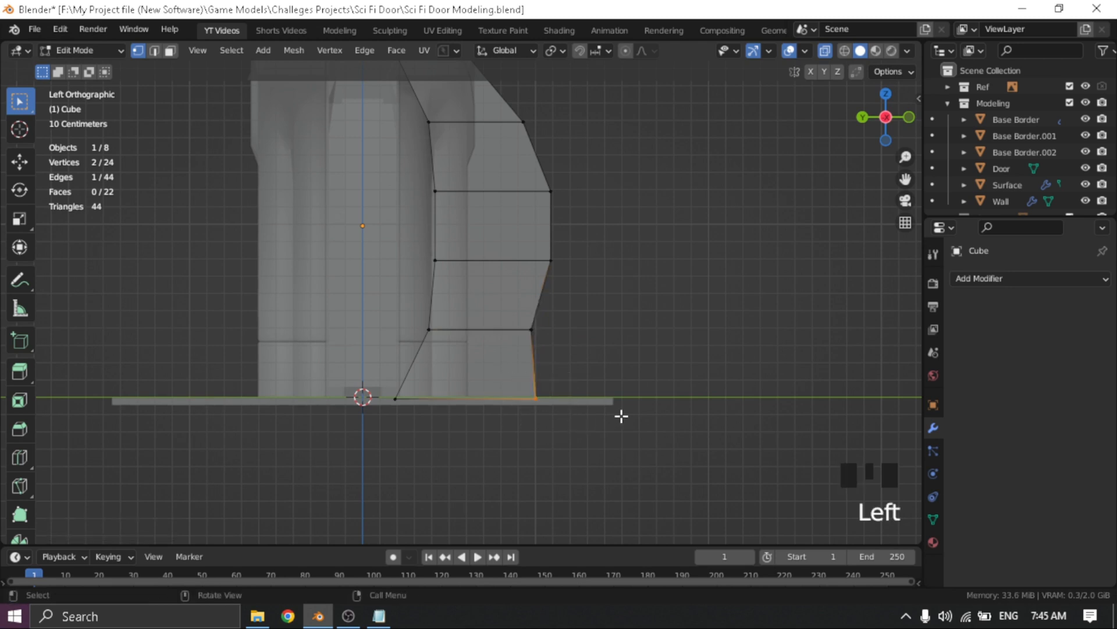
key(g)
key(y)
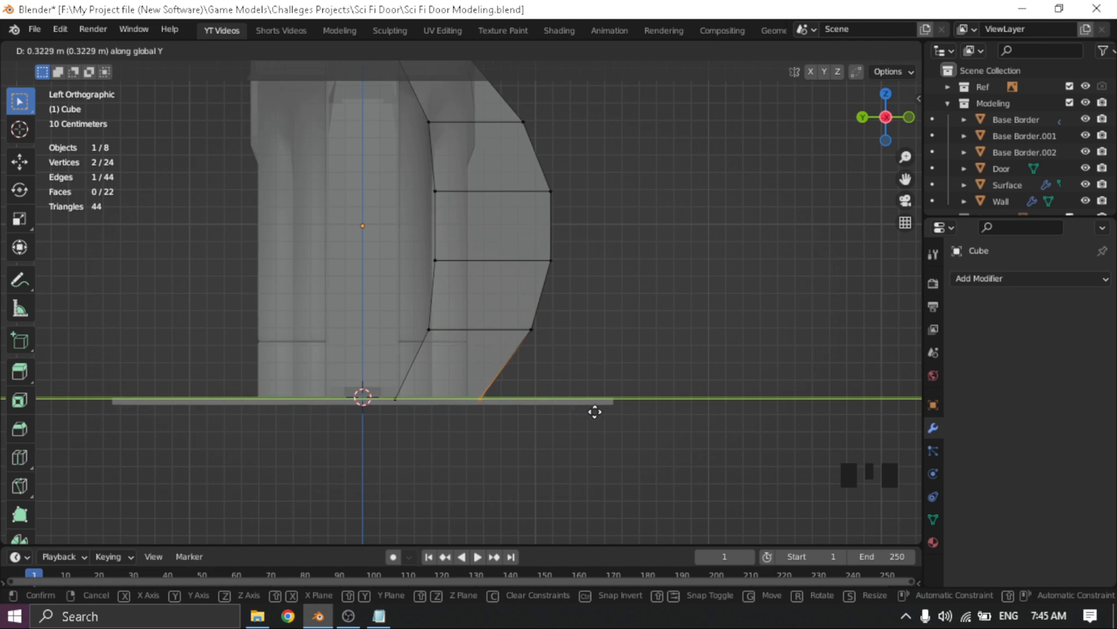
click(696, 428)
scroll(588, 299, down, 3)
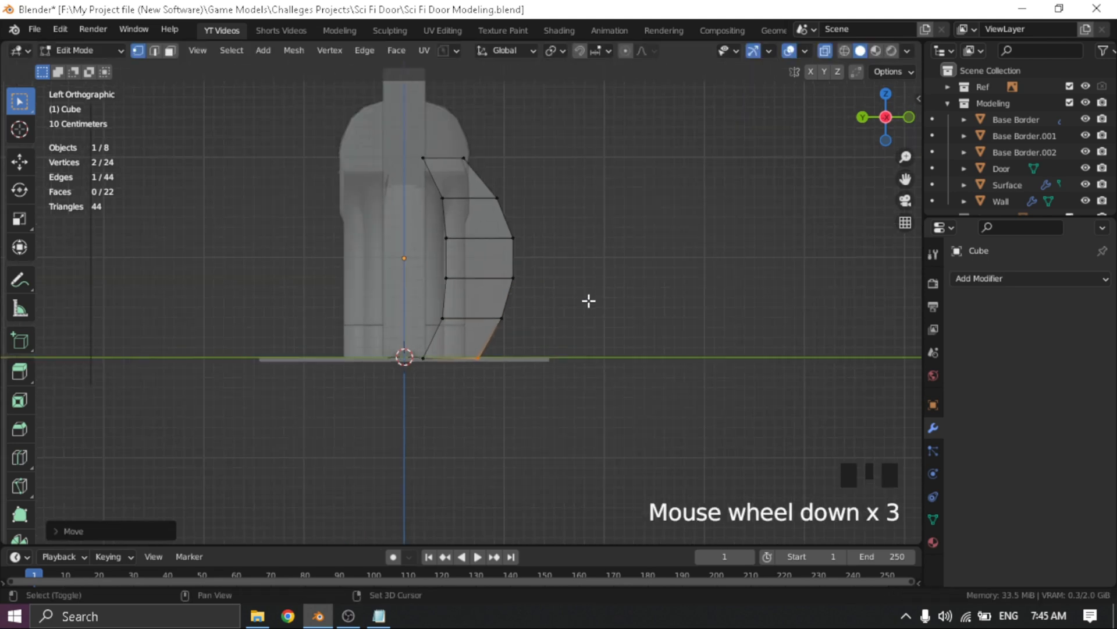
Move the pillar's top outer vertices slightly back along negative Y, then check the shape against the arch from several angles
shift+middle_drag(588, 299, 603, 419)
click(474, 279)
scroll(504, 264, up, 5)
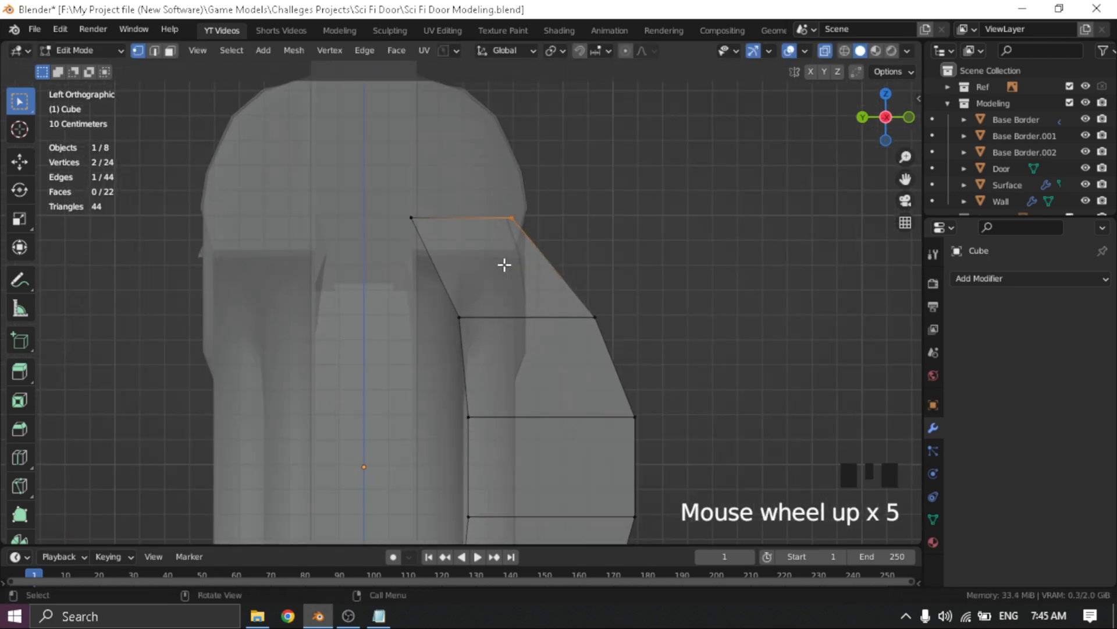
shift+middle_drag(504, 265, 506, 302)
key(g)
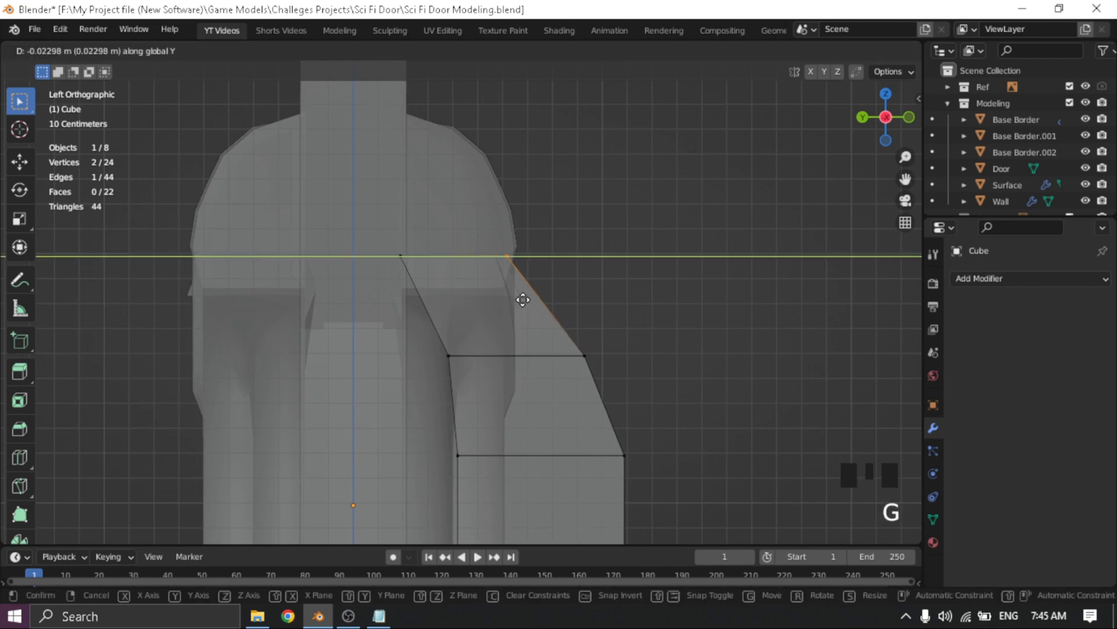
click(548, 295)
scroll(548, 295, down, 2)
middle_drag(576, 309, 593, 384)
key(alt+z)
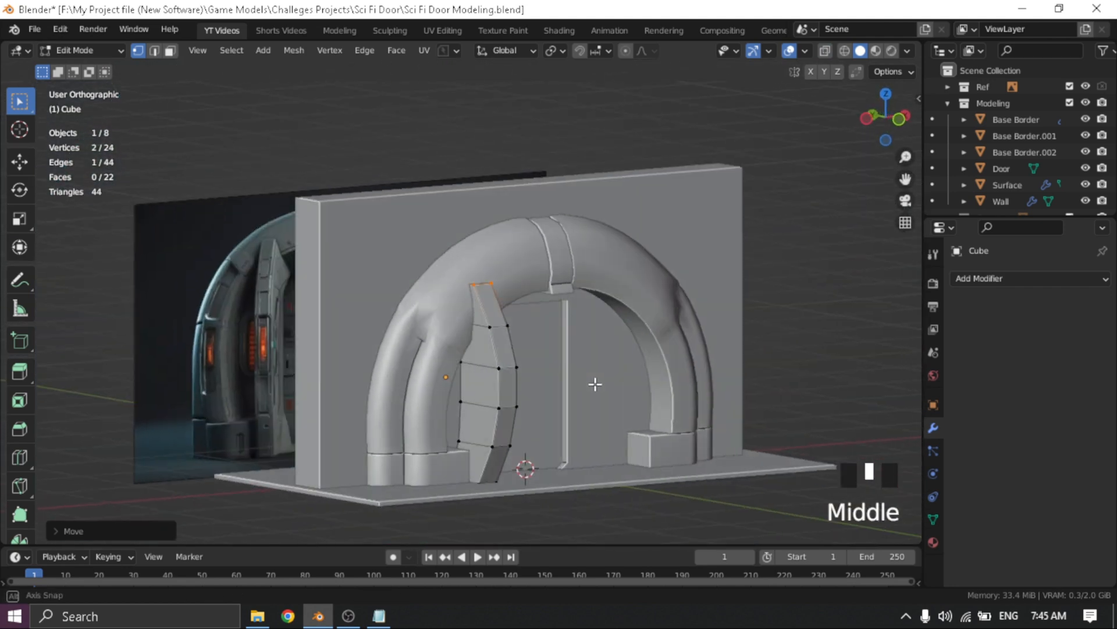
scroll(519, 391, up, 3)
middle_drag(518, 391, 512, 262)
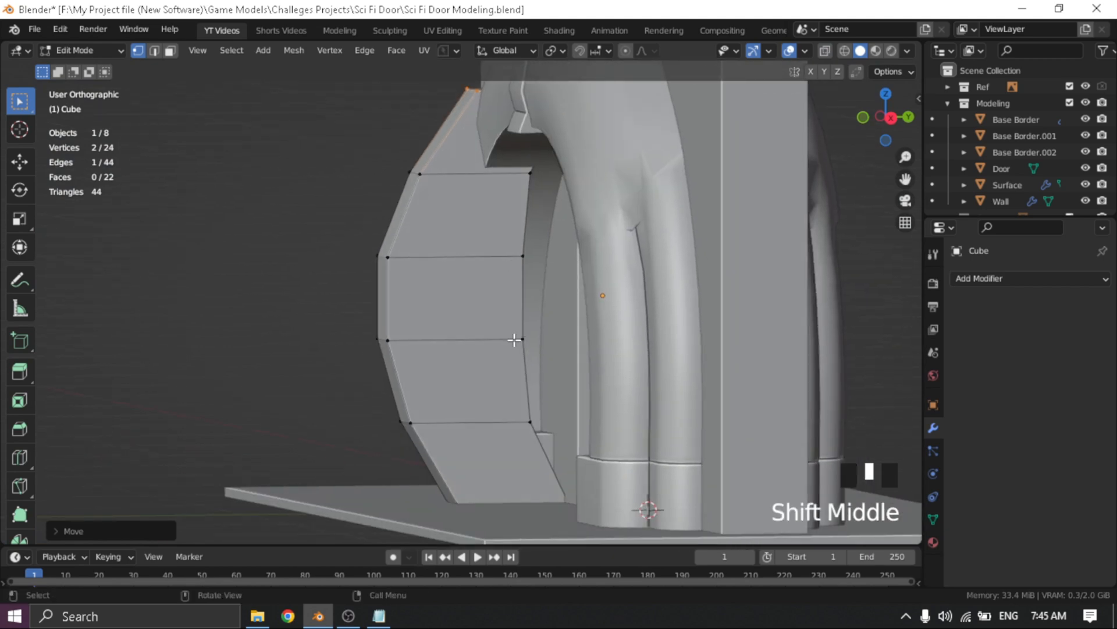
In left view, move the wall-side vertices of the pillar's four loops about 0.08 m along negative Y
key(grave)
click(385, 337)
key(alt+z)
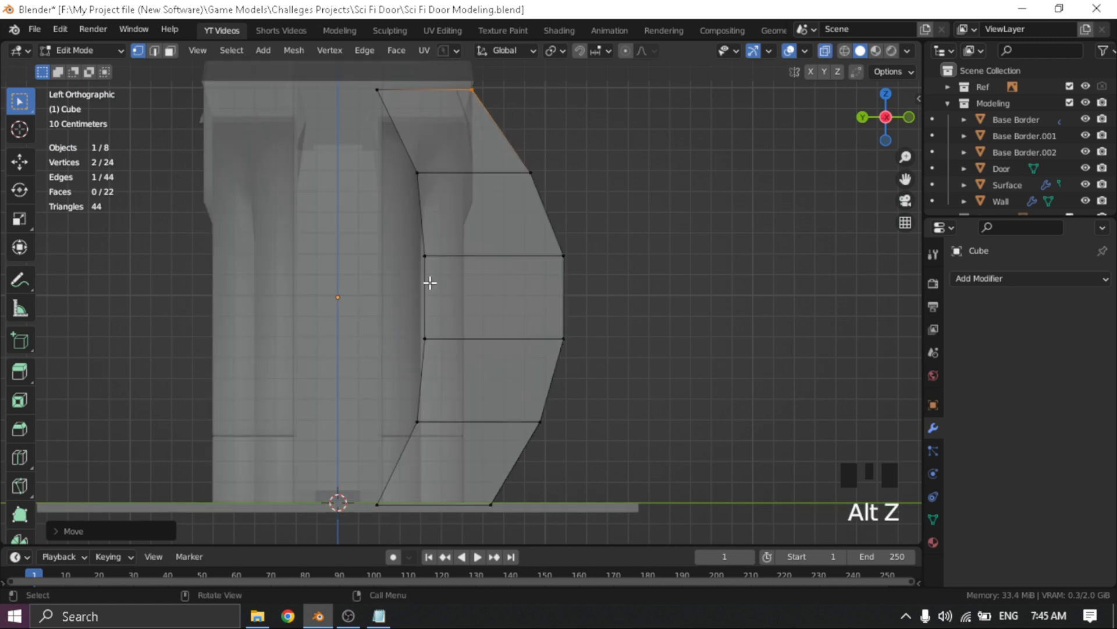
drag(404, 159, 456, 436)
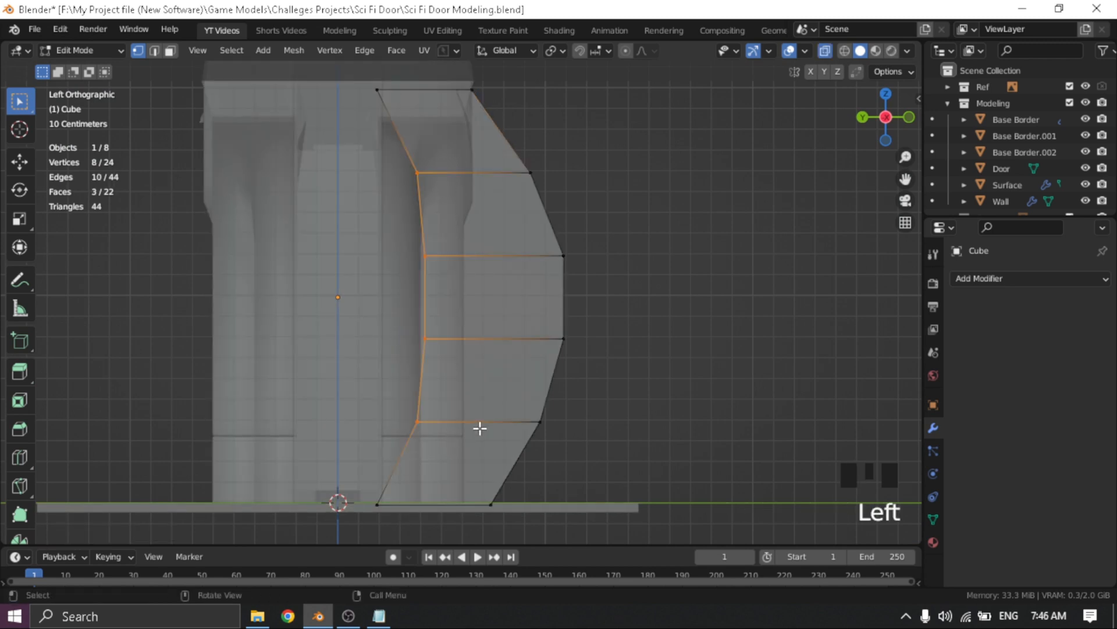
key(g)
key(y)
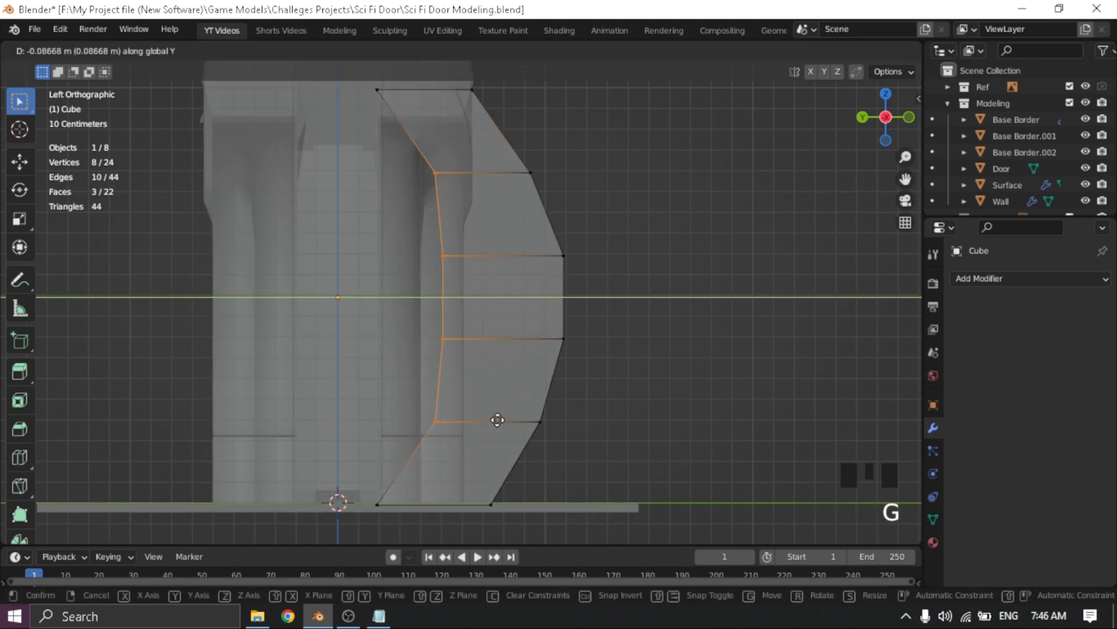
click(491, 420)
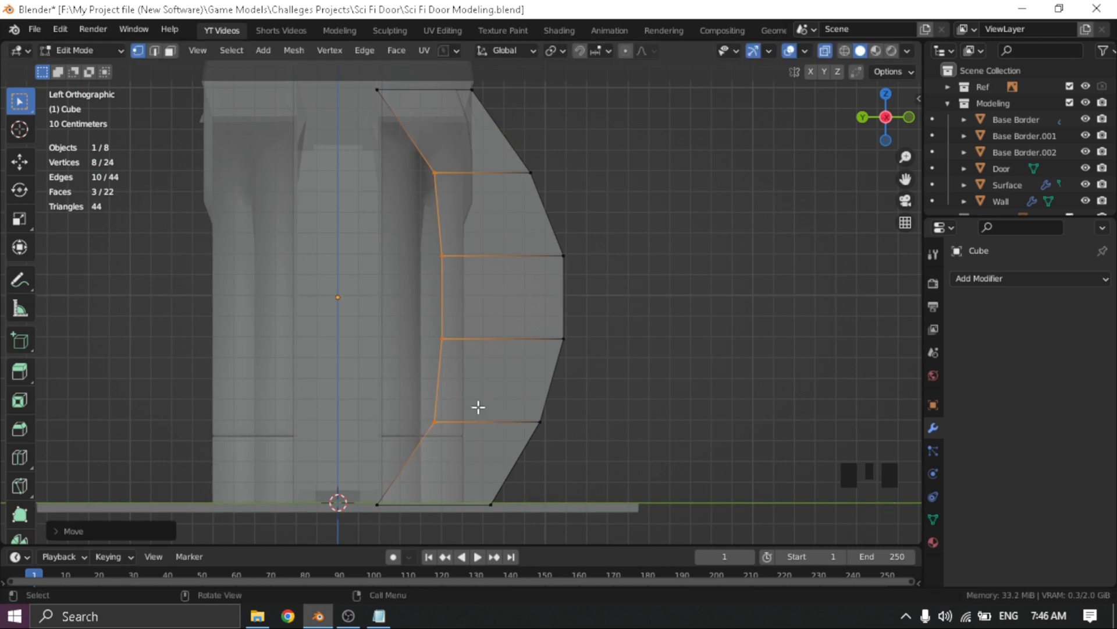
Move the wall-side vertices of the pillar's two middle loops further along negative Y to deepen the inner curve
drag(411, 234, 480, 379)
key(g)
key(y)
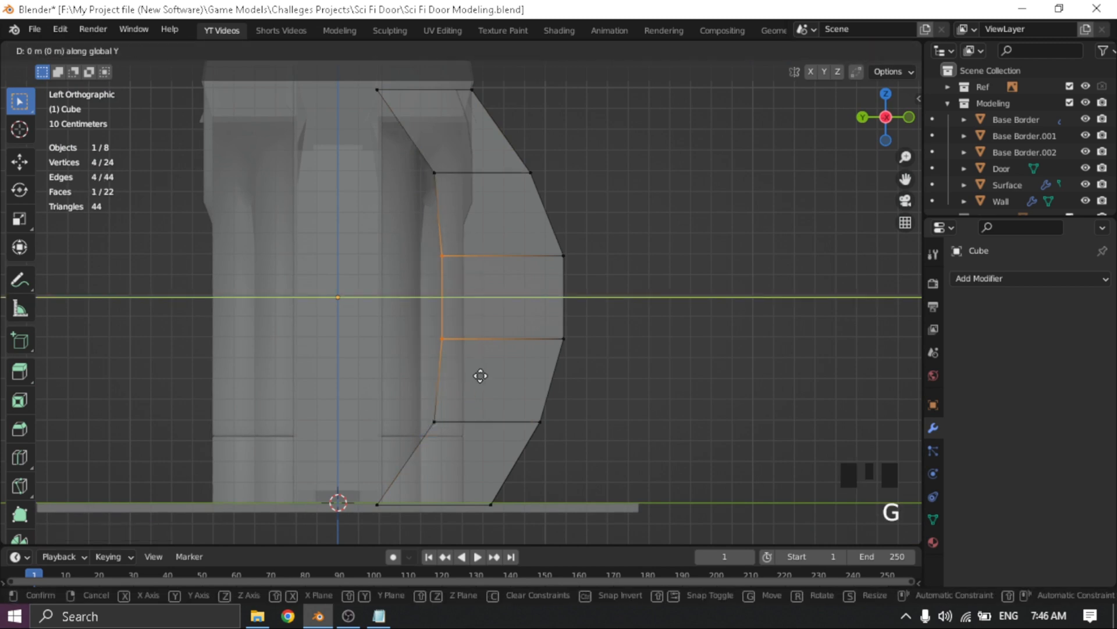
click(496, 370)
key(alt+z)
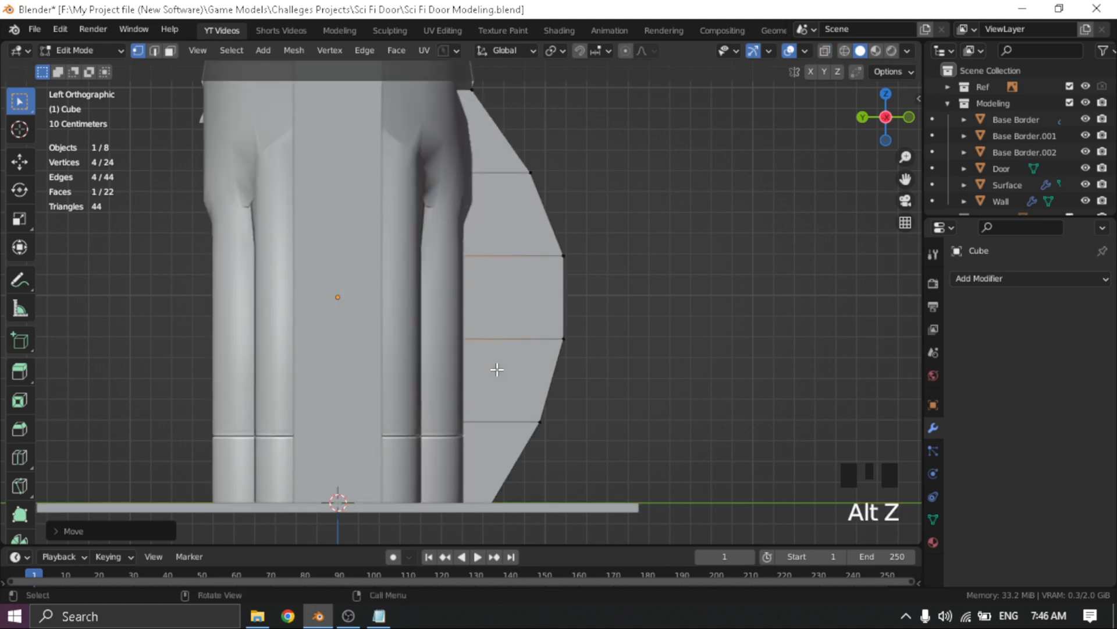
middle_drag(496, 368, 306, 362)
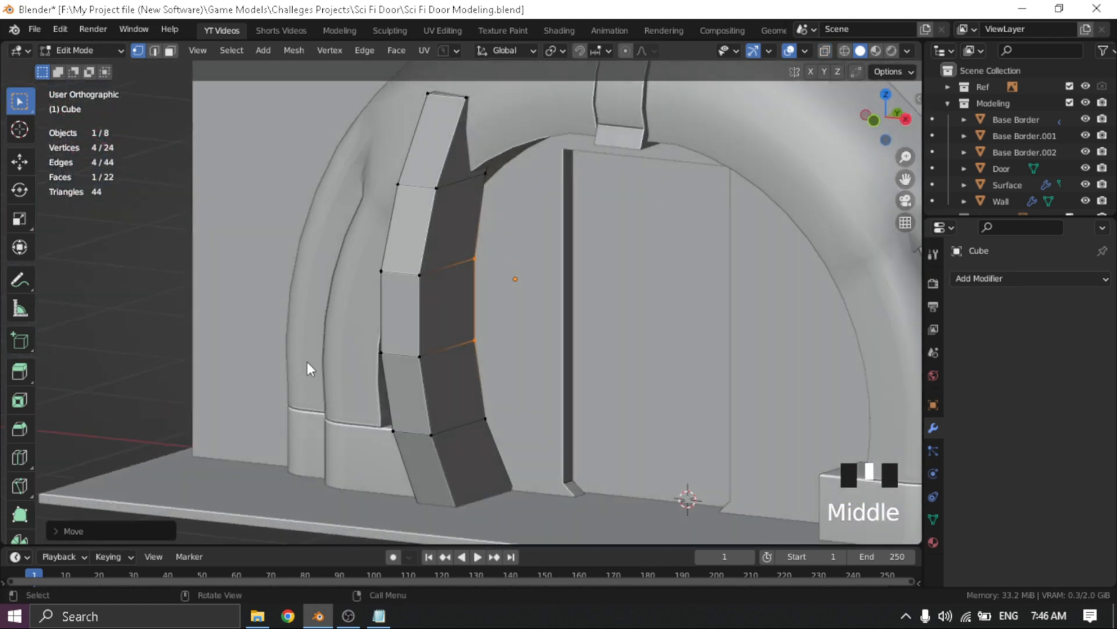
In Object Mode, shade the pillar smooth and enable Auto Smooth at 30° for its normals
key(Tab)
scroll(454, 290, down, 2)
right_click(452, 297)
click(453, 298)
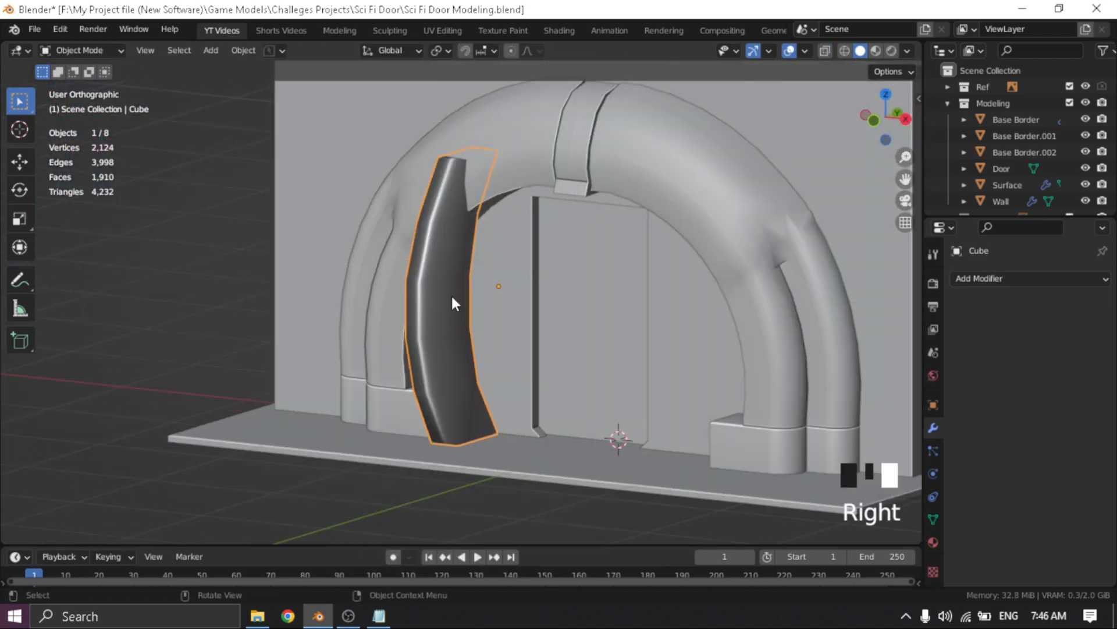
click(932, 518)
scroll(1001, 520, down, 3)
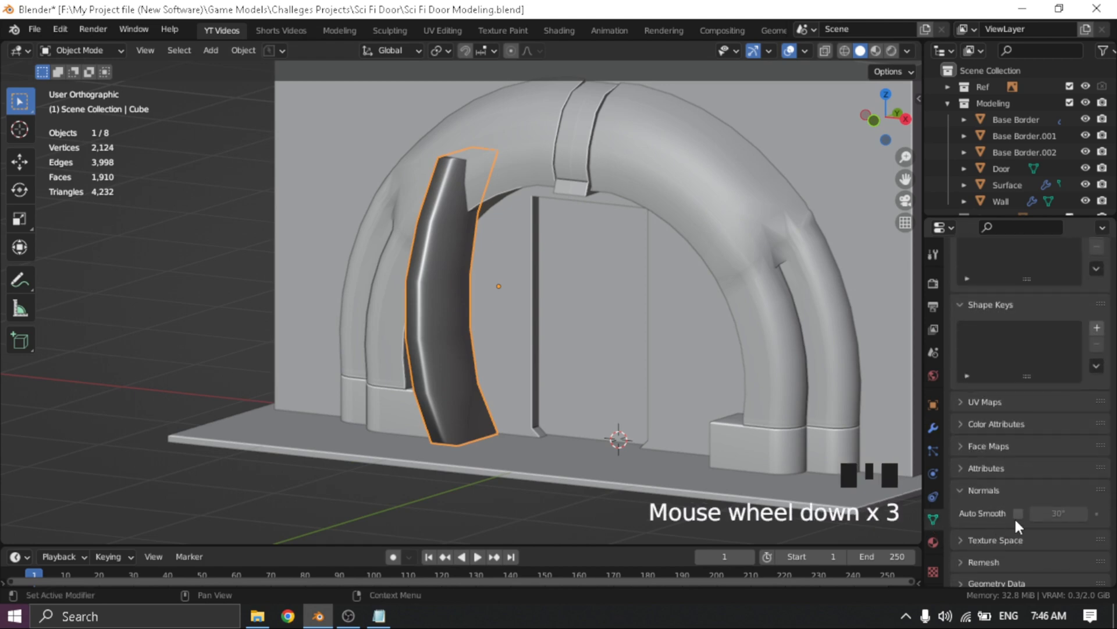
click(1019, 513)
middle_drag(465, 395, 460, 366)
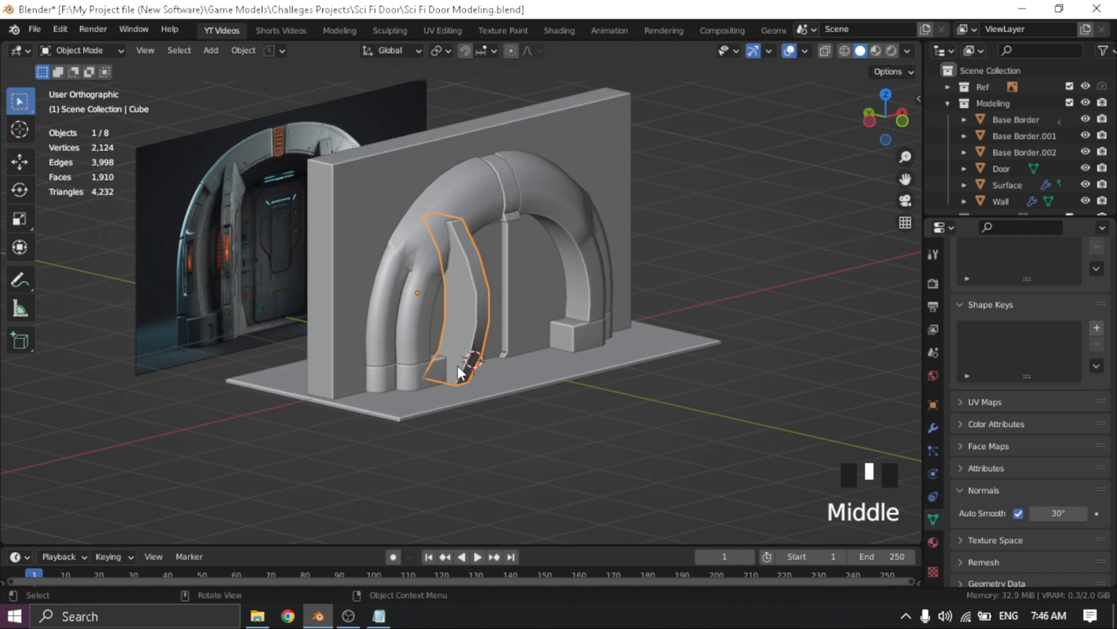
Compare the pillar with the reference image and set its origin to the 3D cursor
scroll(231, 269, up, 2)
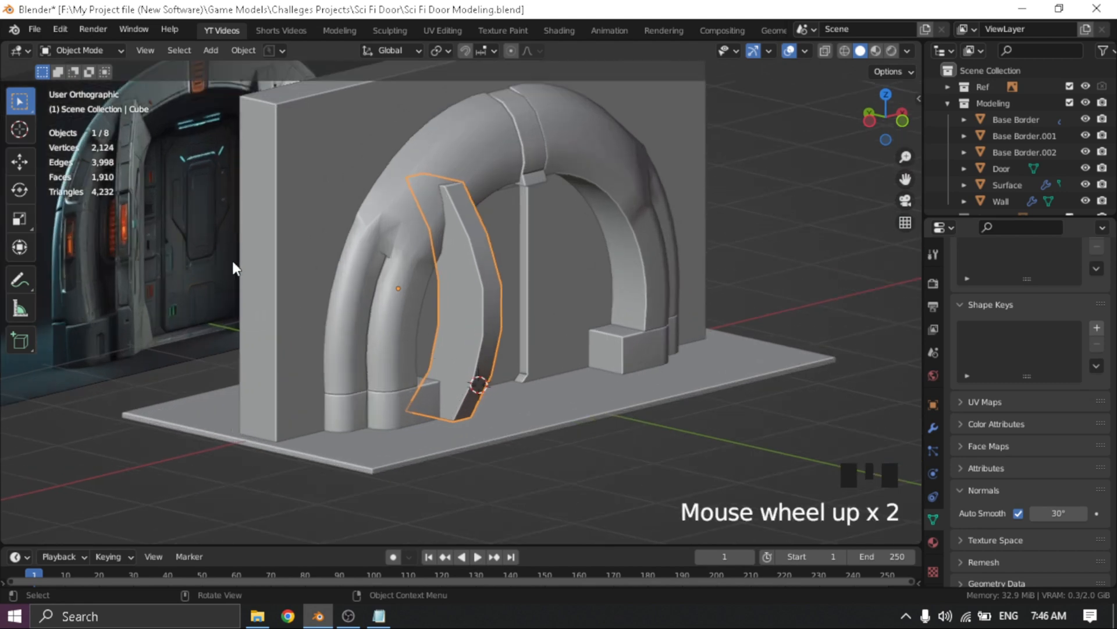
shift+middle_drag(231, 274, 481, 333)
click(554, 381)
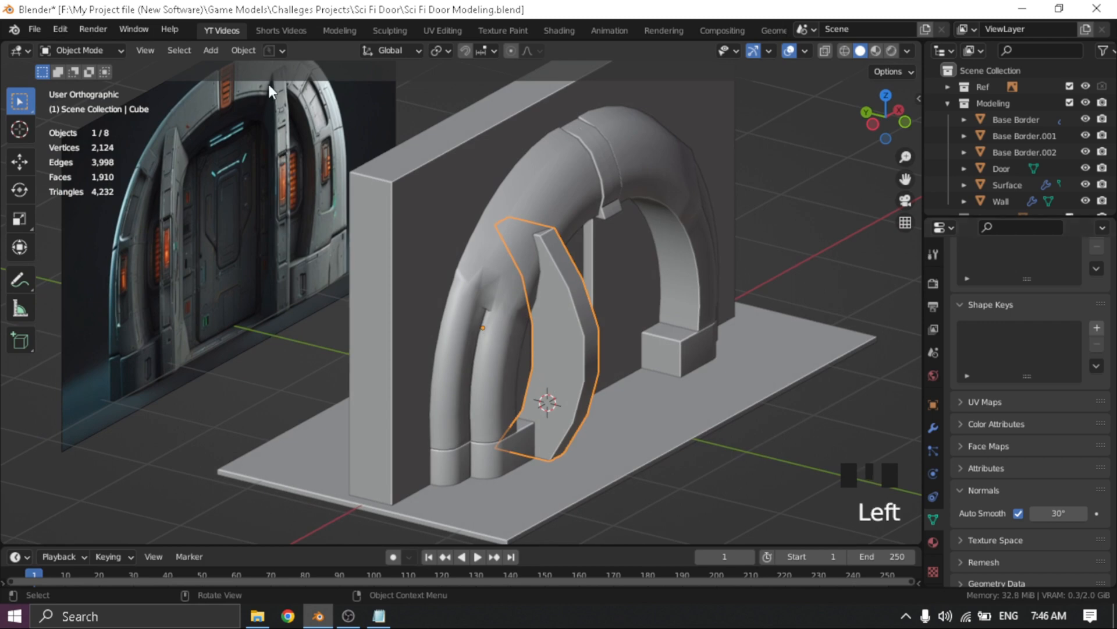
click(244, 50)
mouse_move(278, 81)
click(439, 113)
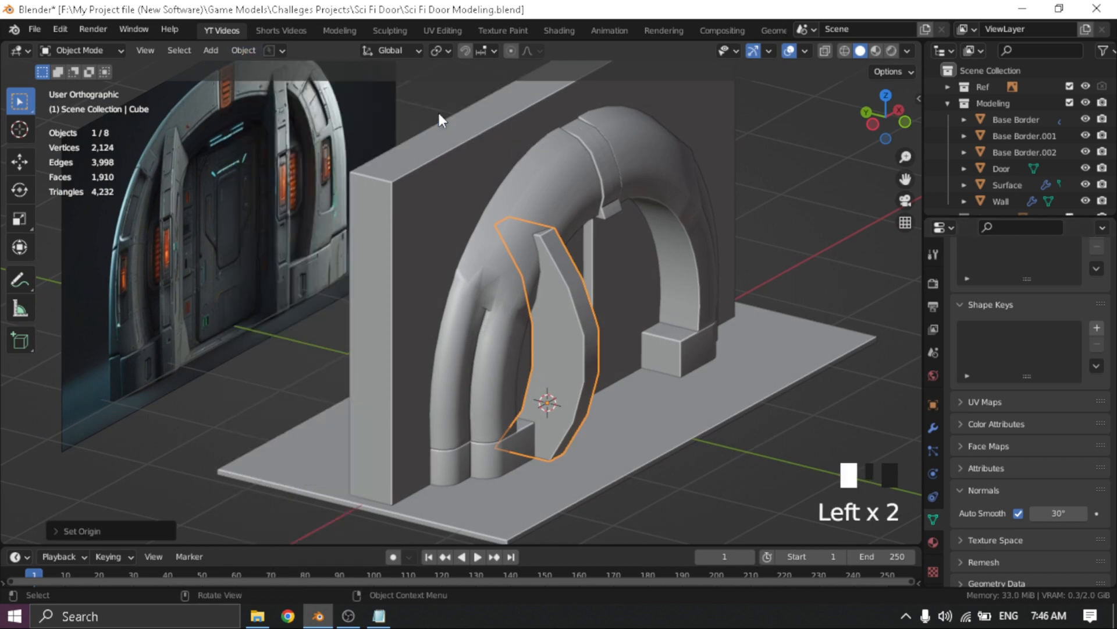
middle_drag(563, 294, 541, 317)
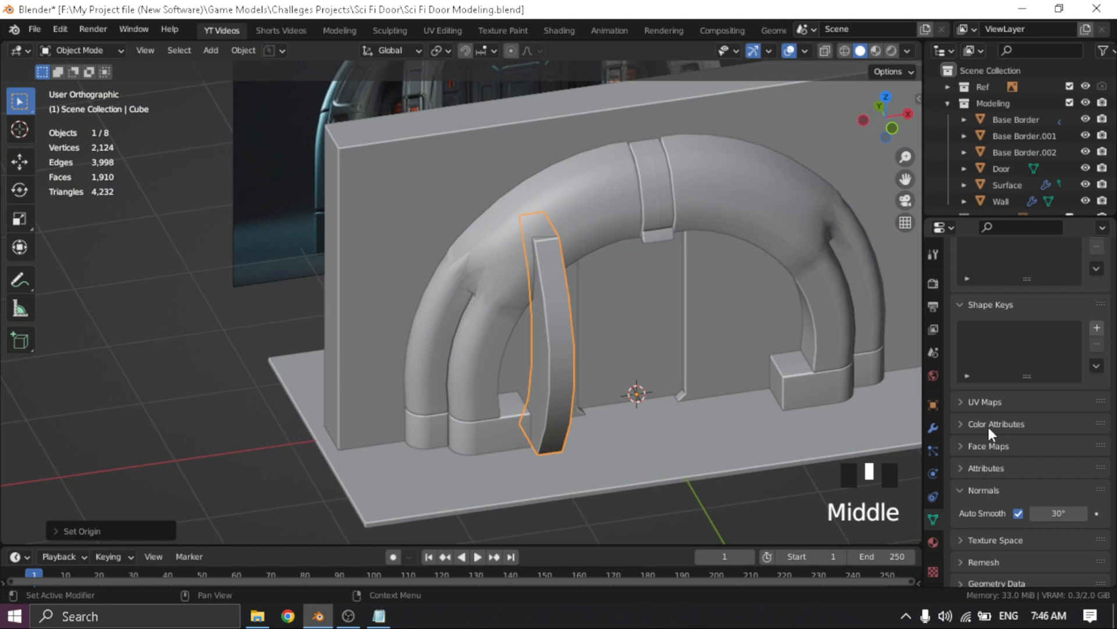
Add a Mirror modifier to the pillar on the X and Y axes, and save the file
click(932, 428)
click(1013, 278)
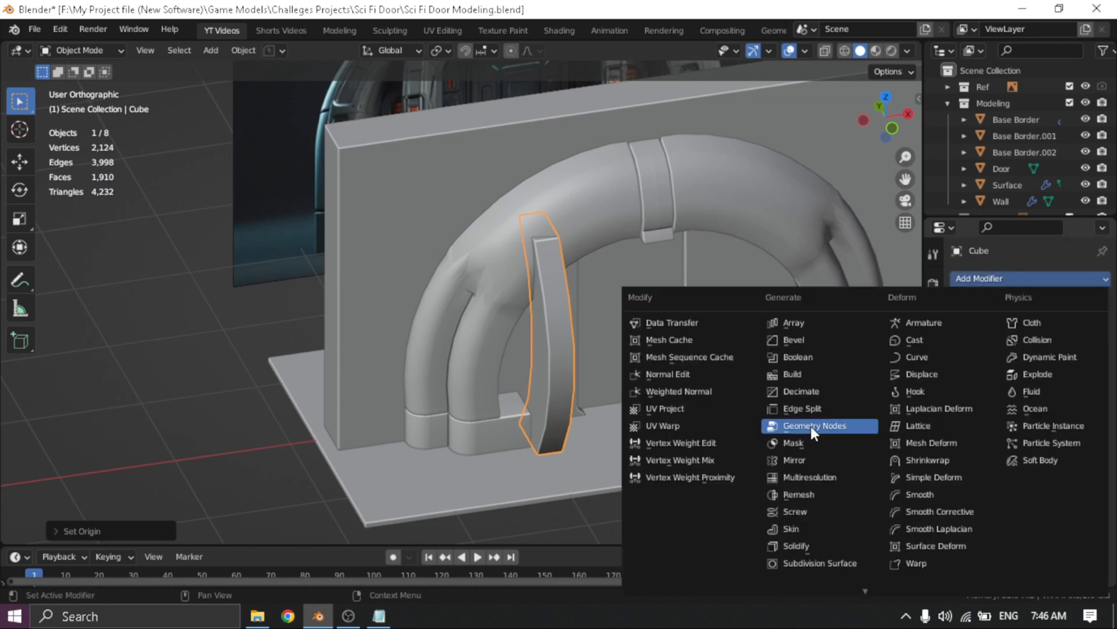
click(801, 459)
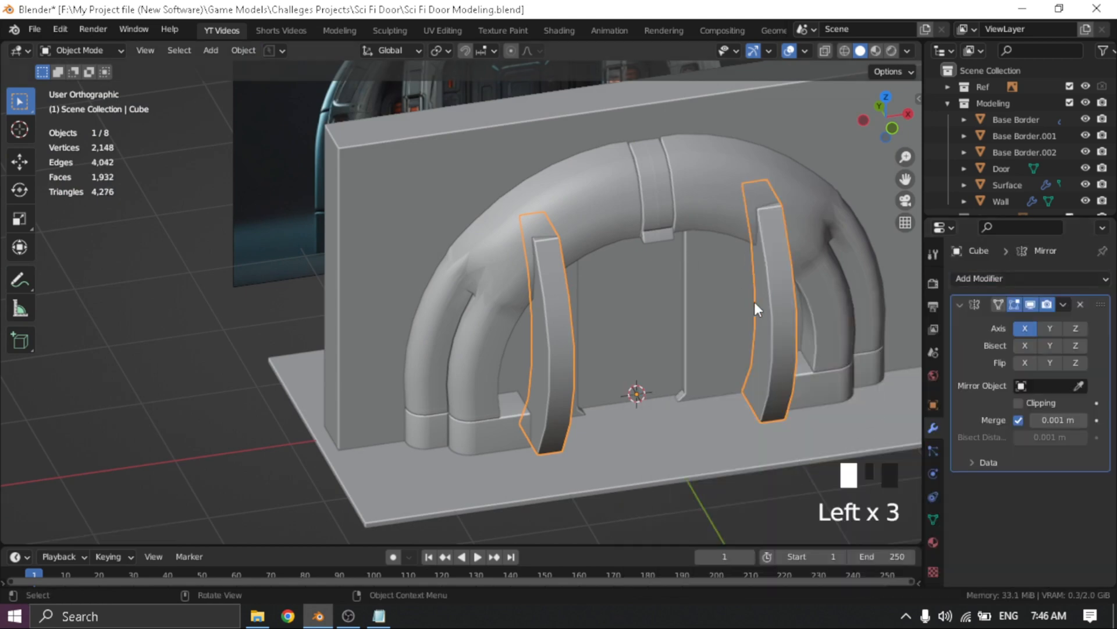
middle_drag(755, 303, 795, 367)
click(1045, 329)
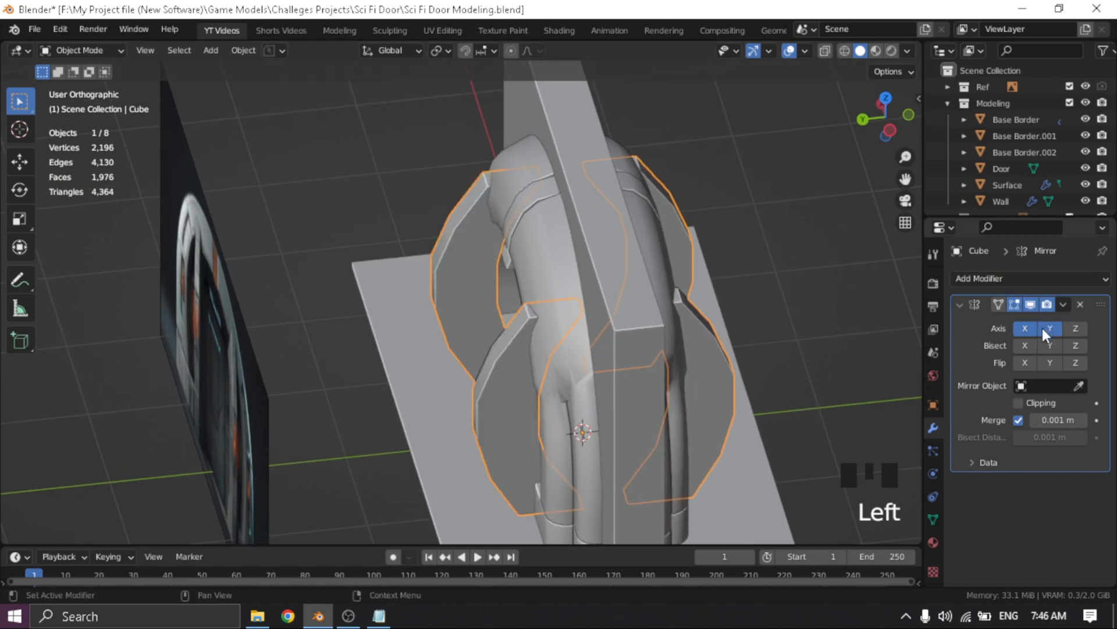
middle_drag(577, 329, 448, 303)
scroll(514, 338, down, 3)
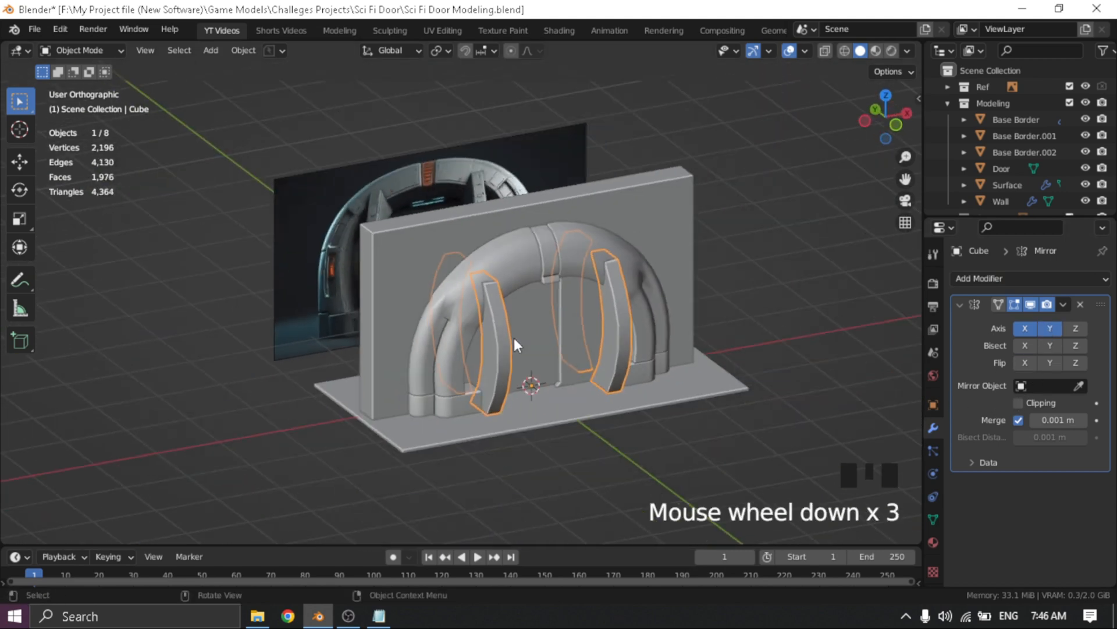
middle_drag(514, 338, 504, 321)
click(281, 432)
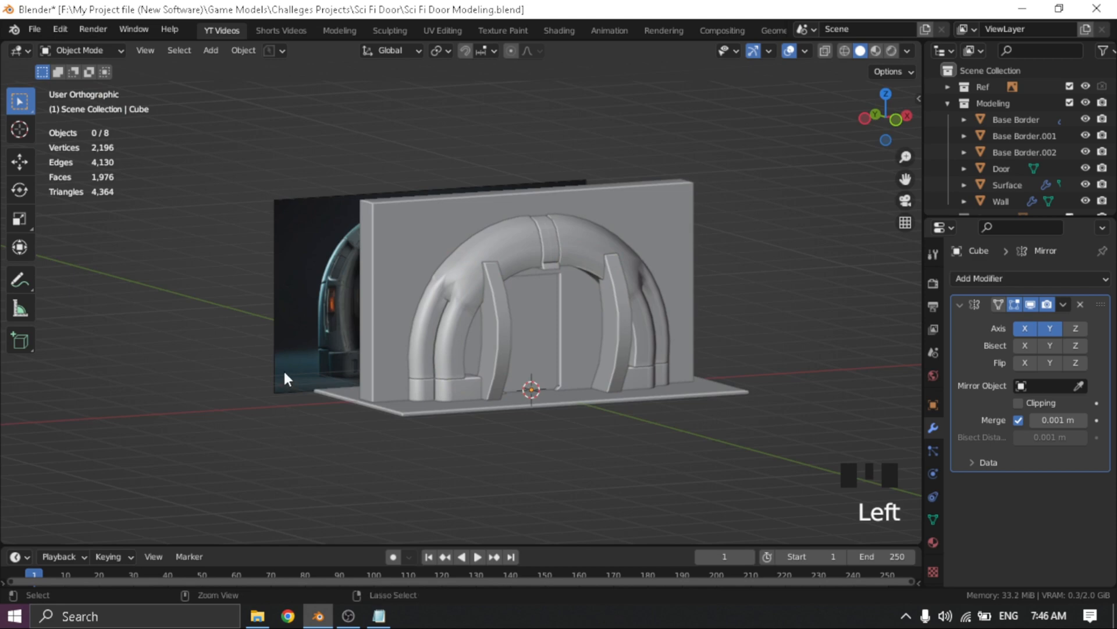
key(ctrl+s)
Examine the mirrored pillars from several angles and compare them with the reference image
scroll(533, 385, up, 4)
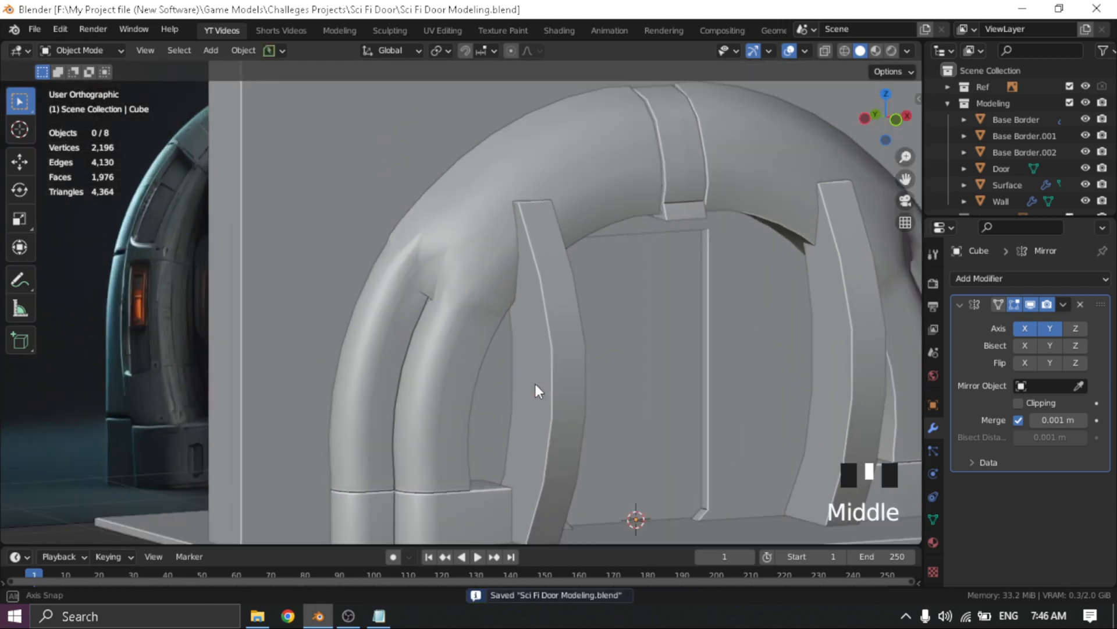
middle_drag(535, 383, 561, 424)
scroll(591, 410, down, 4)
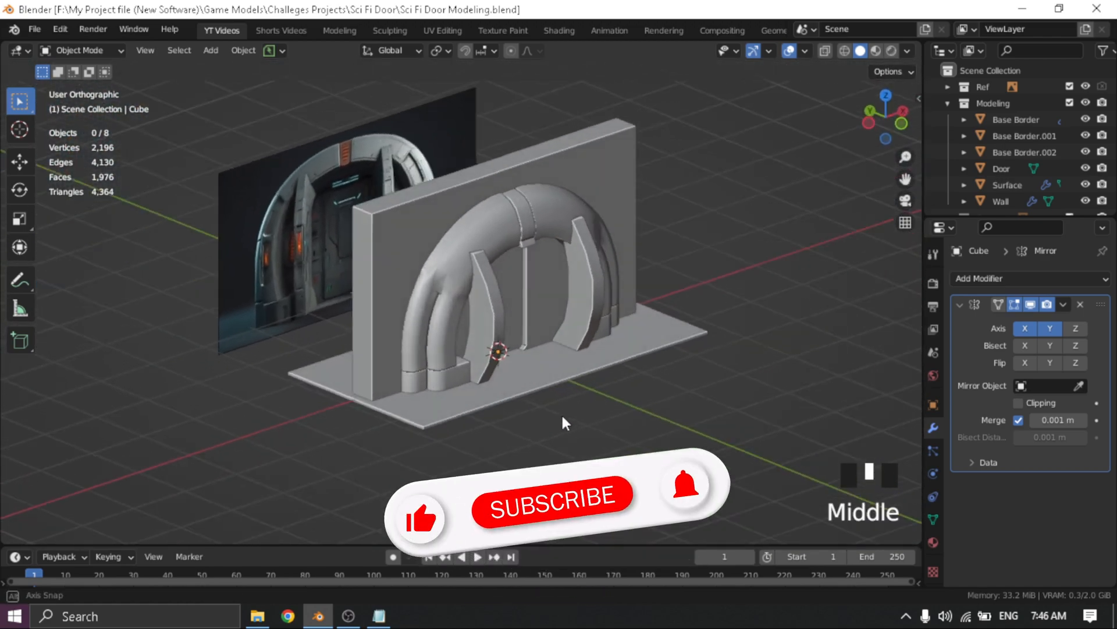
scroll(506, 369, up, 4)
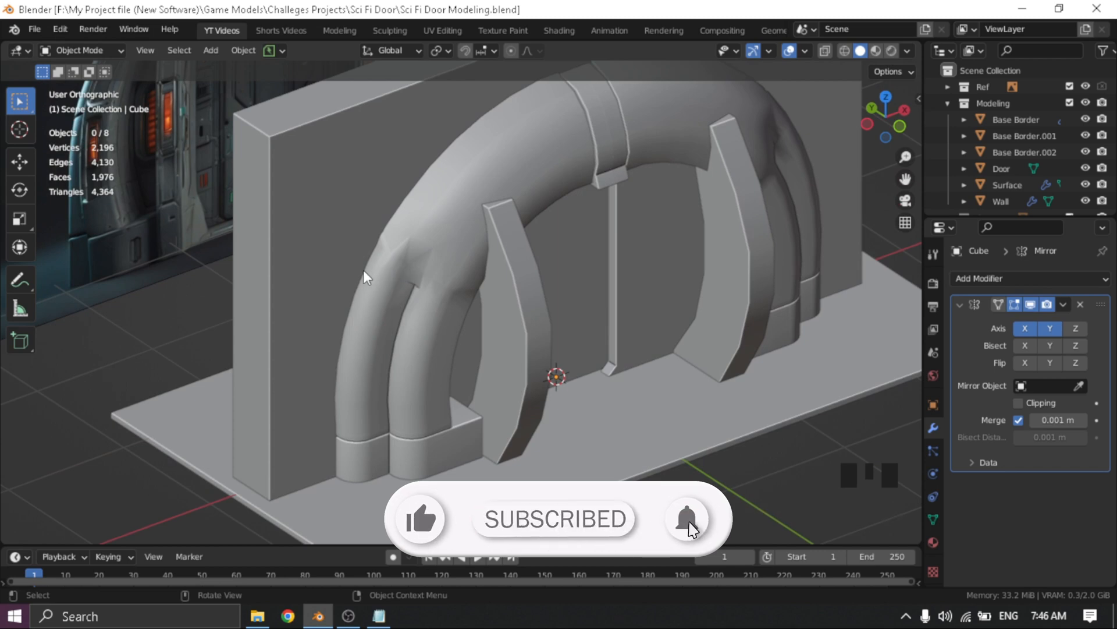
scroll(362, 270, down, 3)
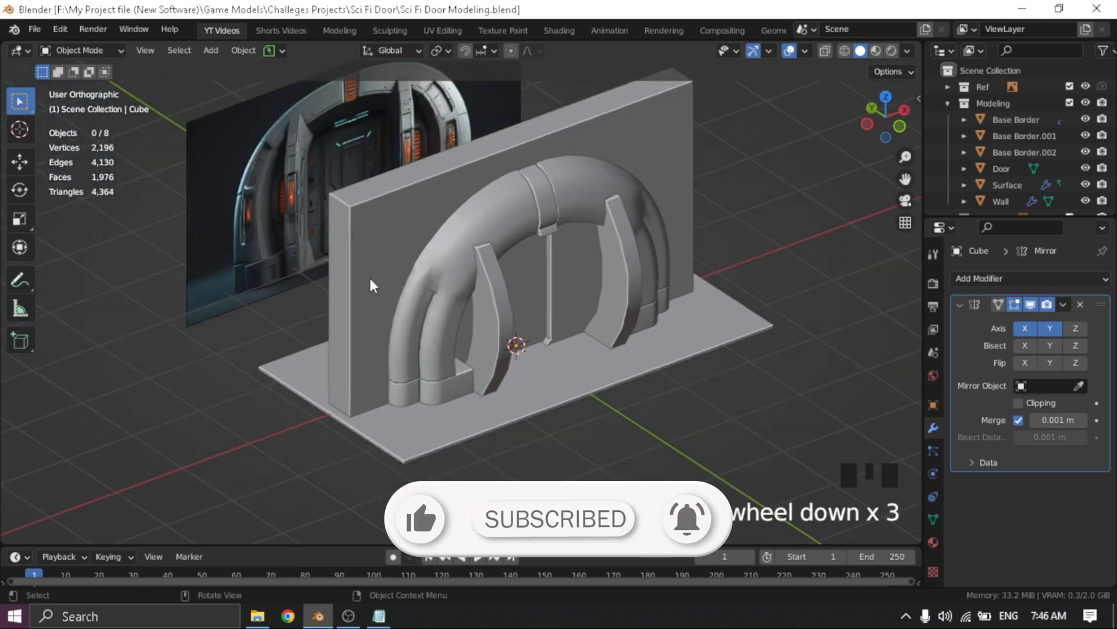
middle_drag(369, 275, 466, 350)
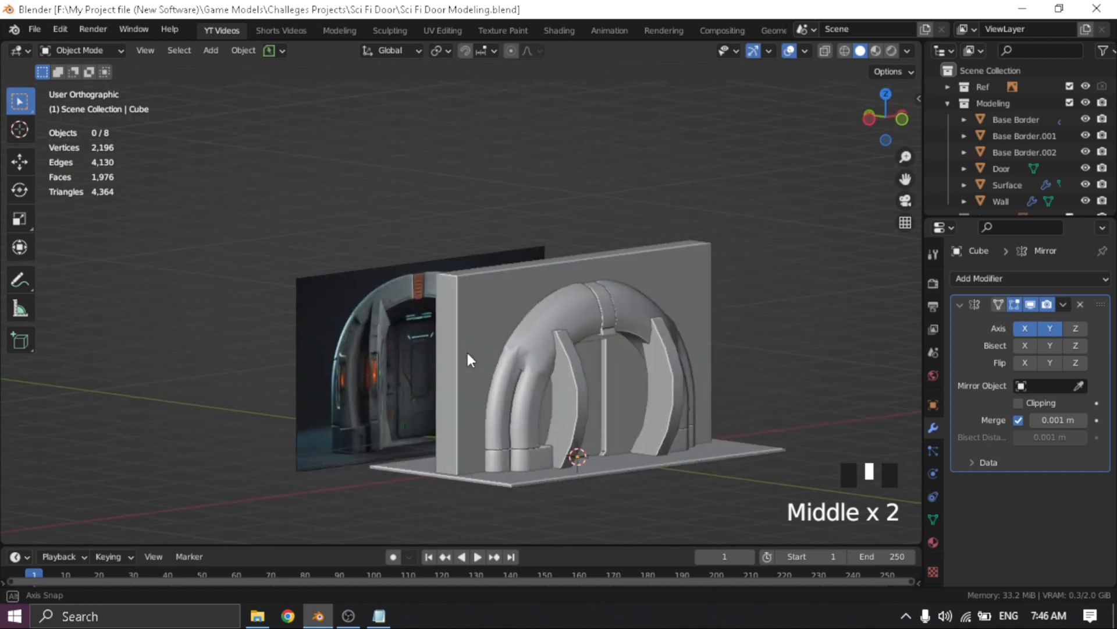
Hide the wall temporarily to inspect the remaining door parts, and undo the hiding
click(465, 314)
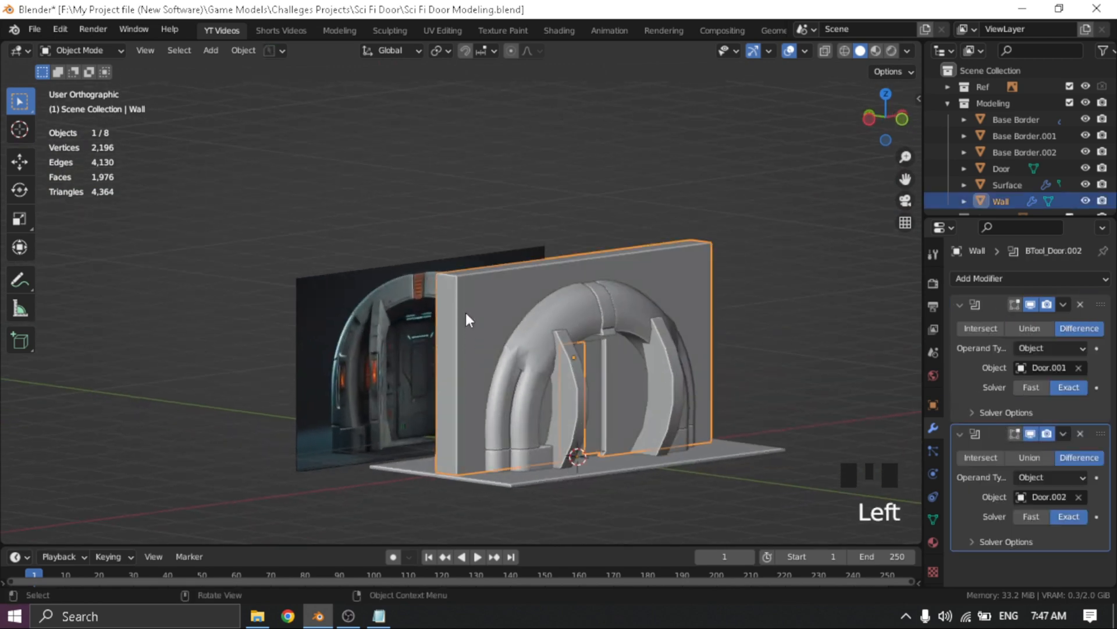
key(h)
middle_drag(524, 327, 532, 355)
key(ctrl+z)
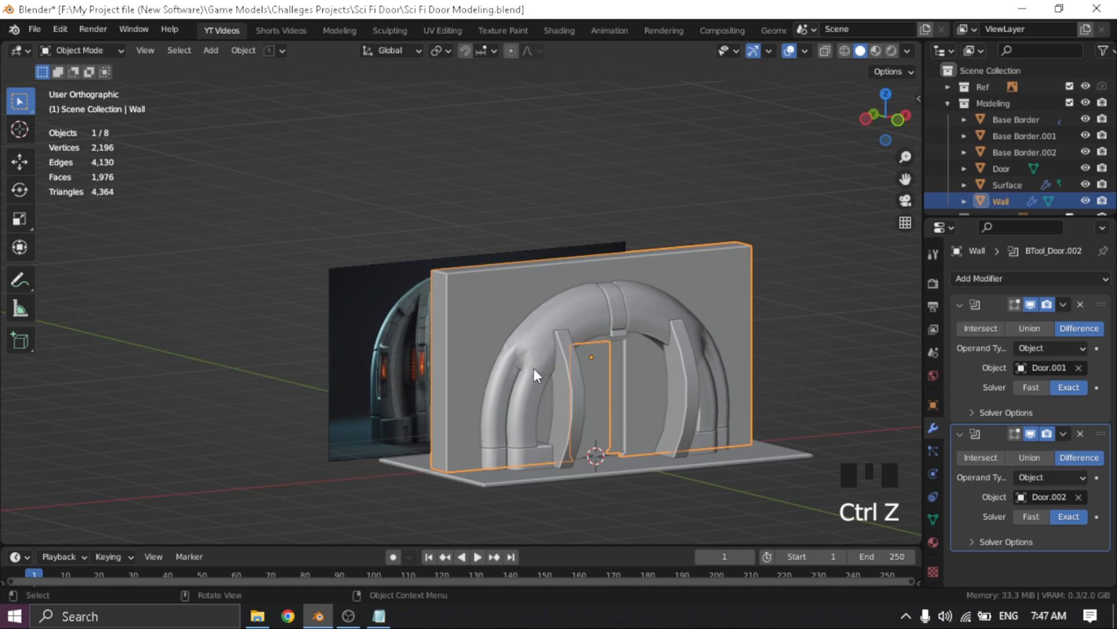
click(690, 204)
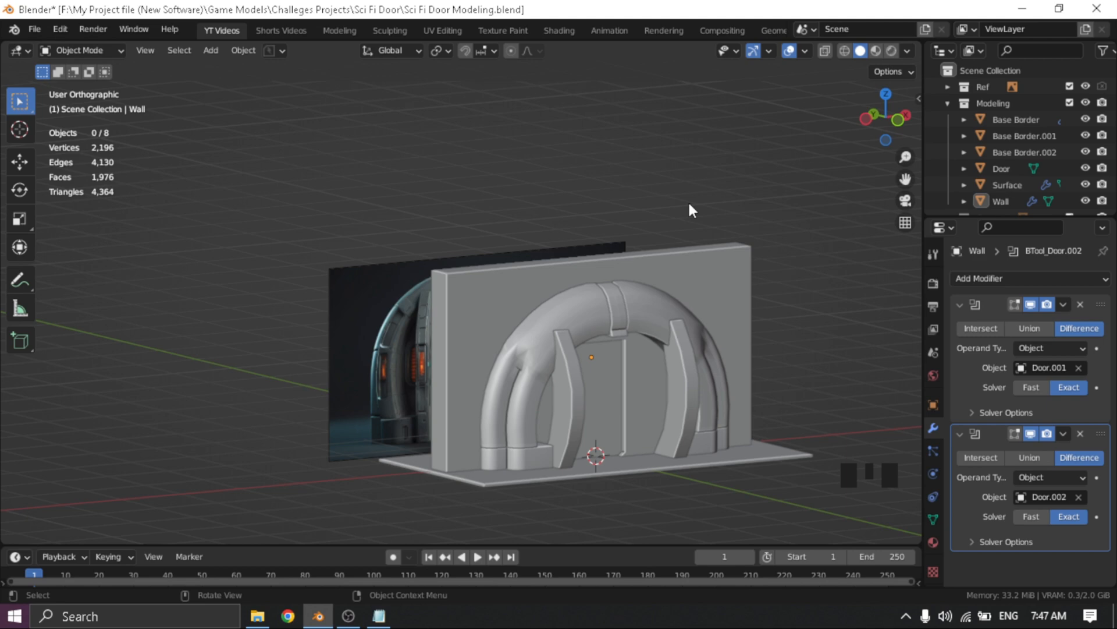
Switch to the Notepad checklist, mark the "Pillar - Cube" entry as "(Done)" and widen the window to fit the full lines
middle_drag(689, 209, 582, 245)
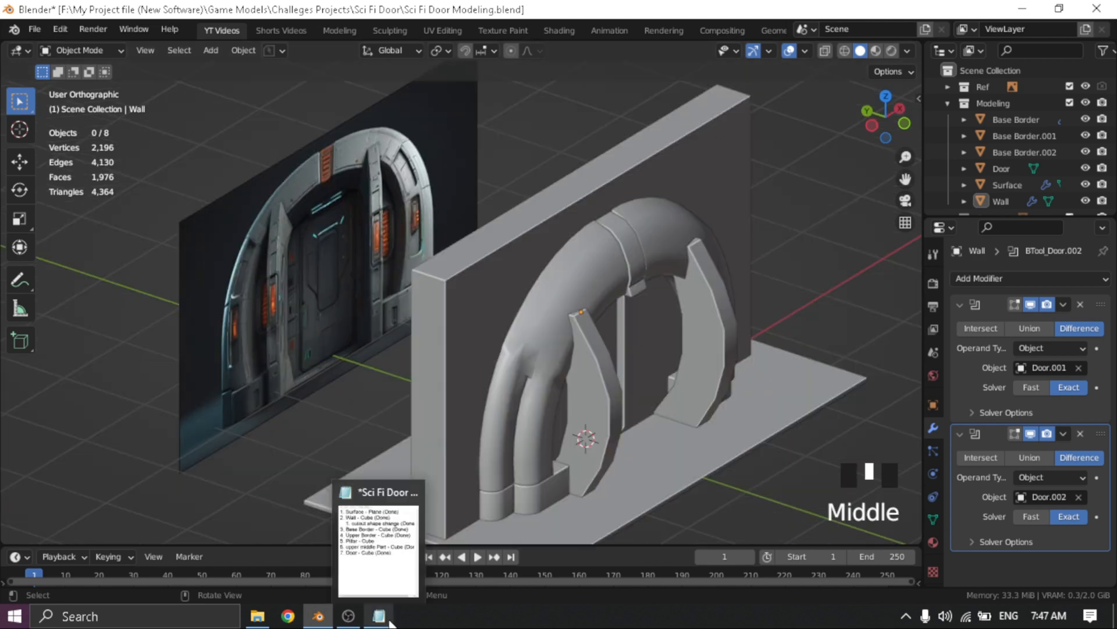
click(379, 616)
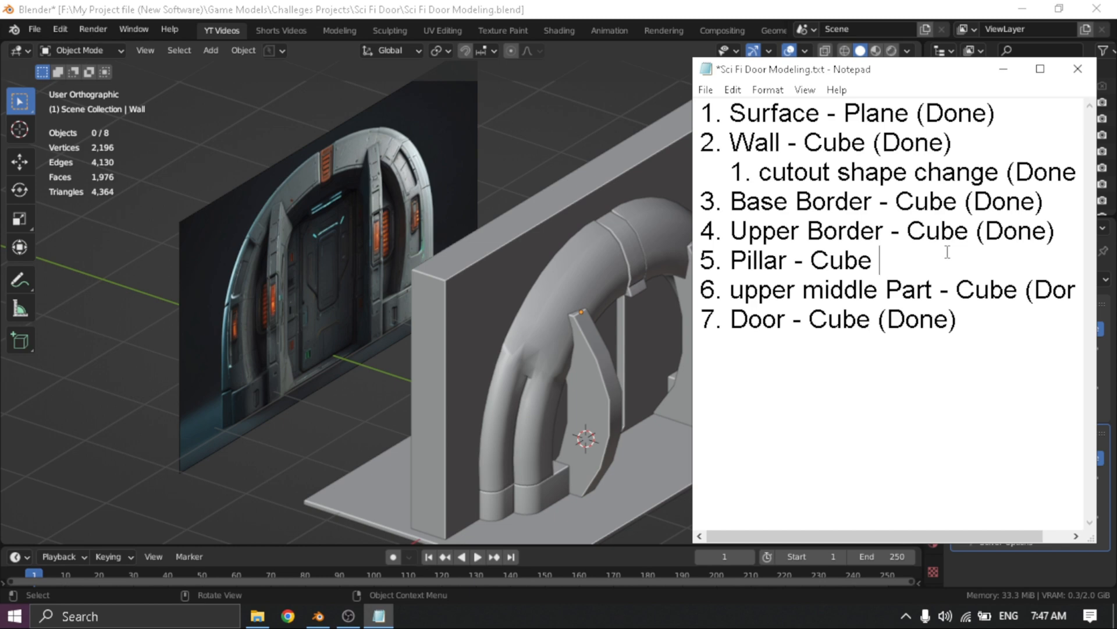
text((Done))
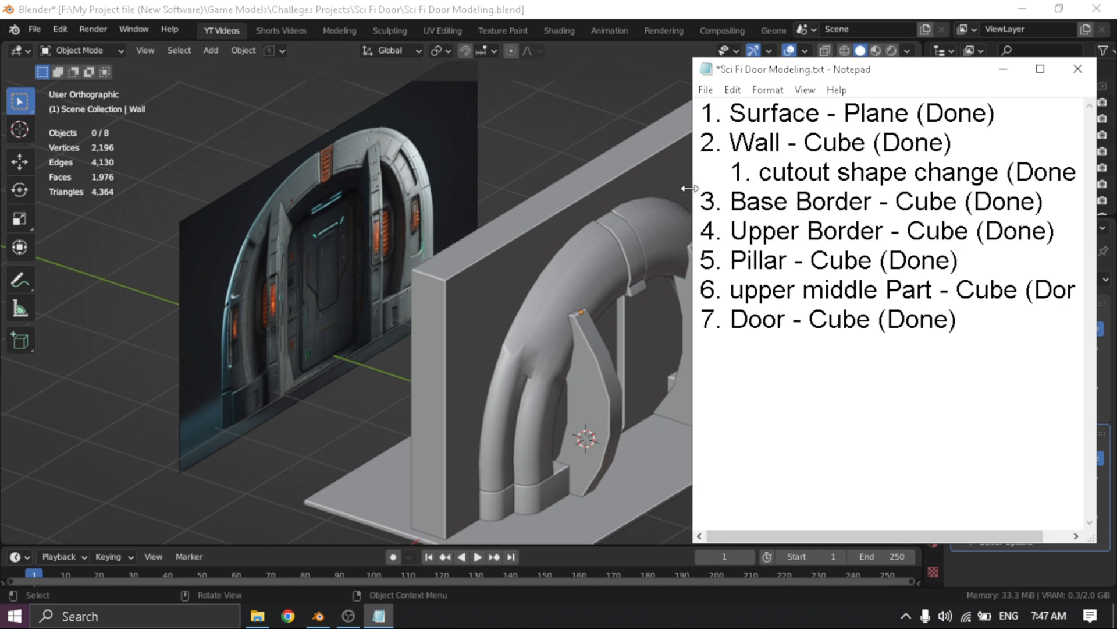
drag(694, 189, 618, 190)
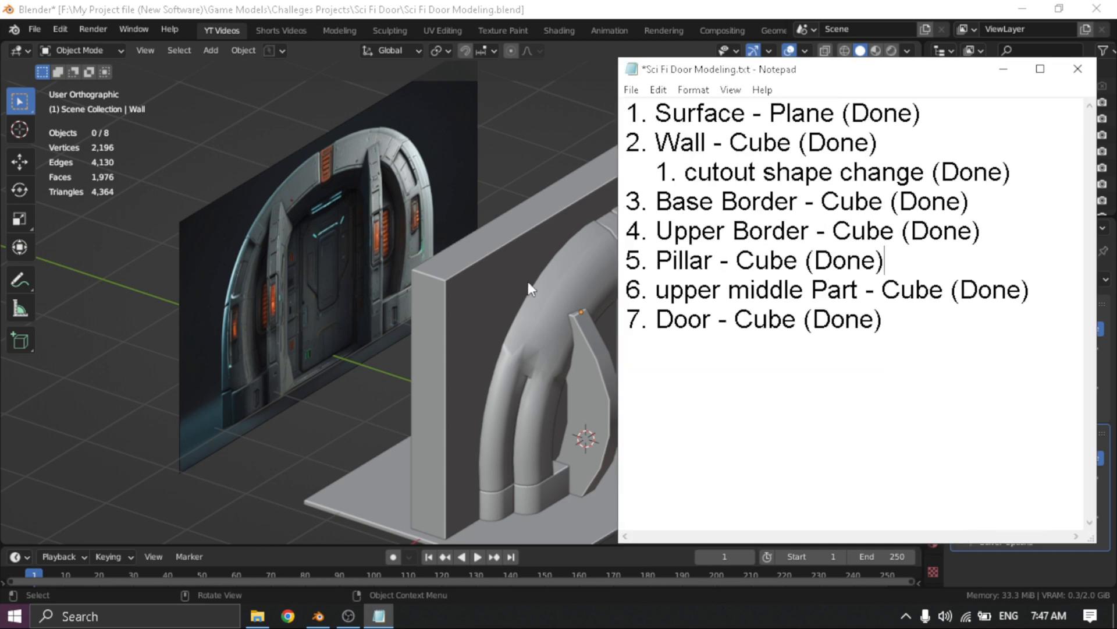
Review the seven-part checklist in Notepad against the blocked-out door model in Blender
scroll(413, 321, down, 2)
middle_drag(457, 358, 396, 402)
click(381, 616)
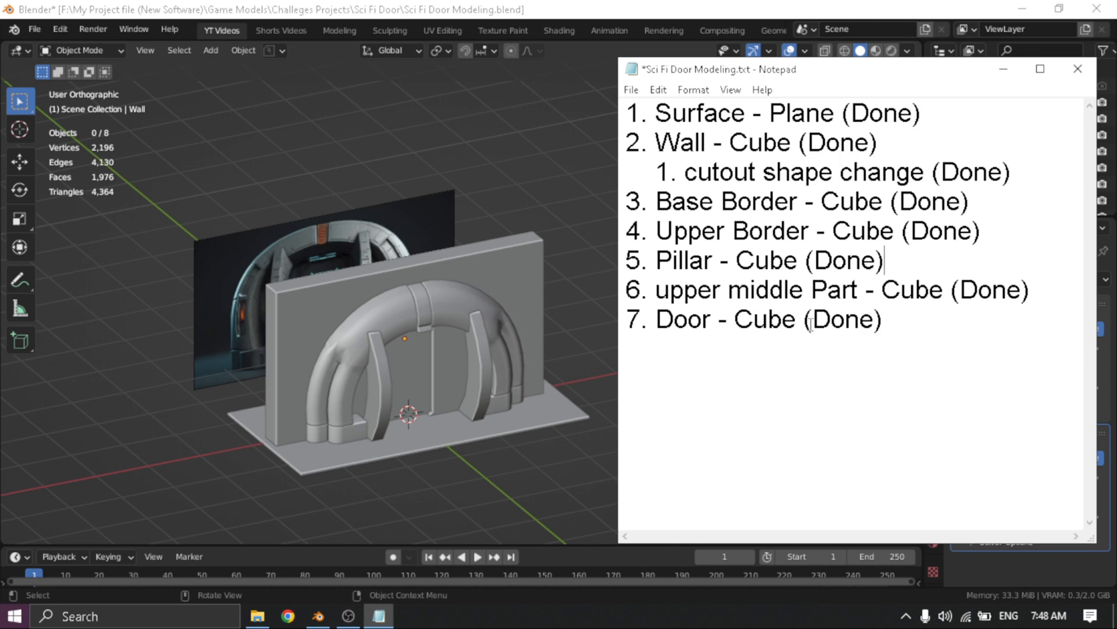
drag(884, 320, 628, 106)
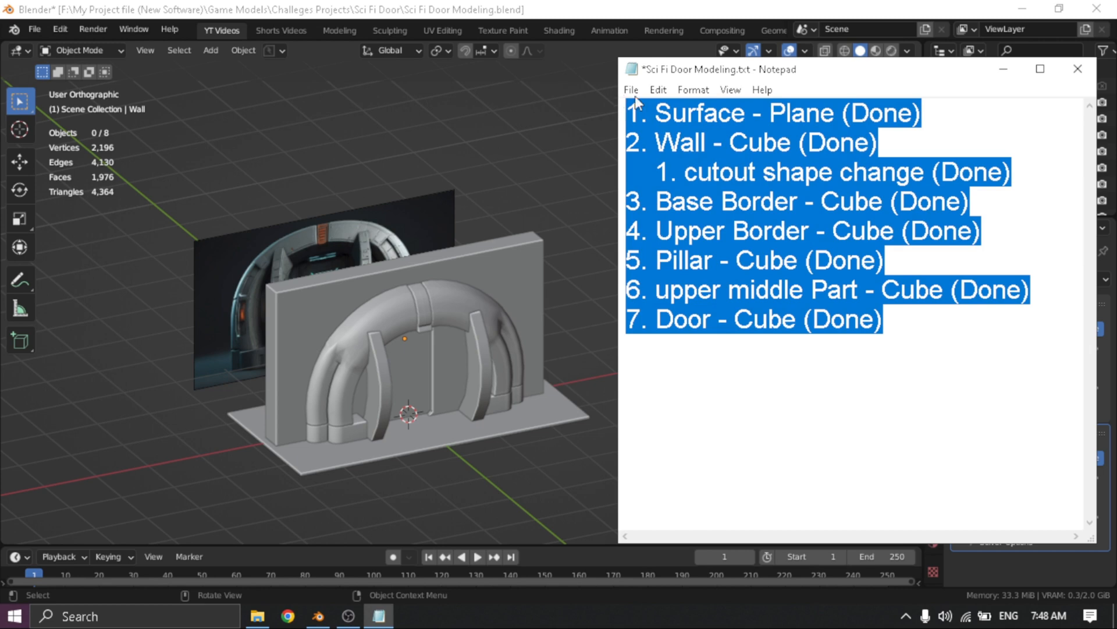
click(926, 342)
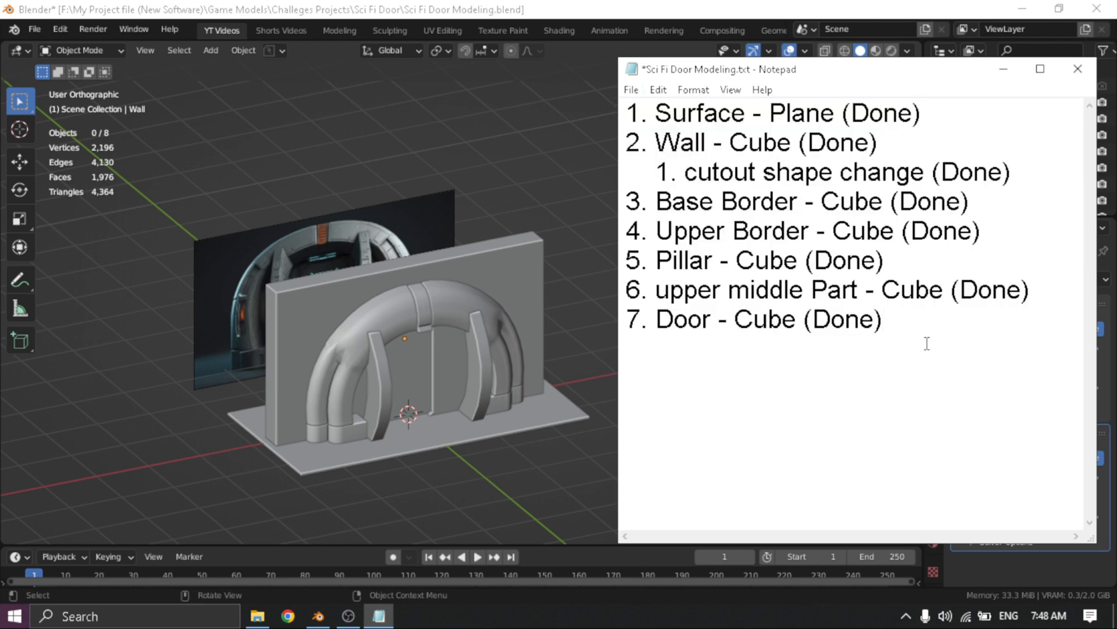
drag(927, 343, 614, 116)
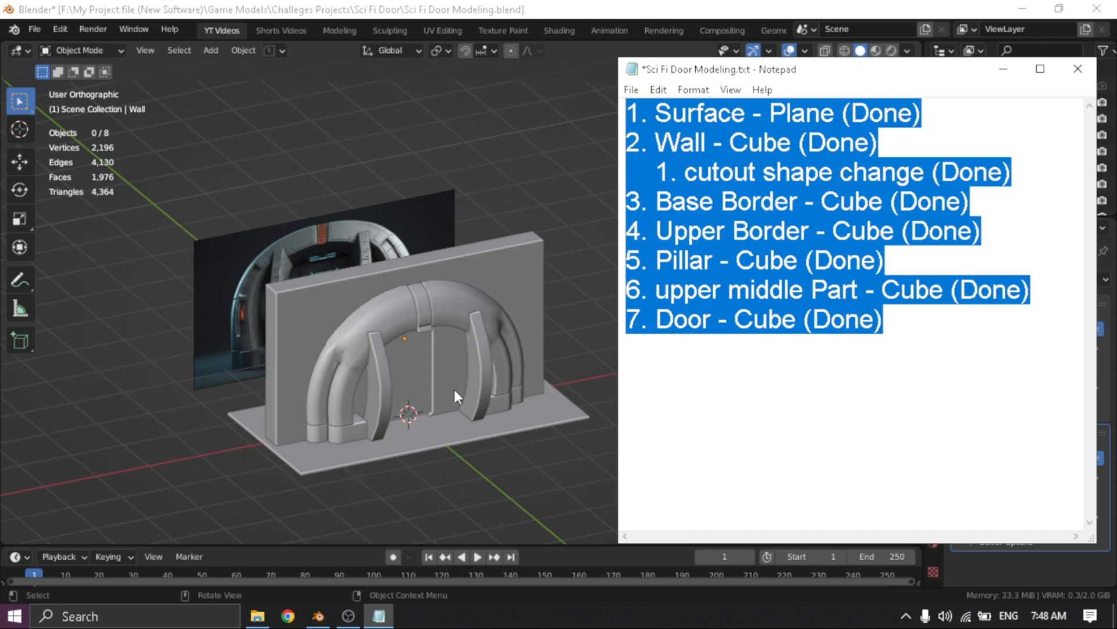
middle_click(401, 396)
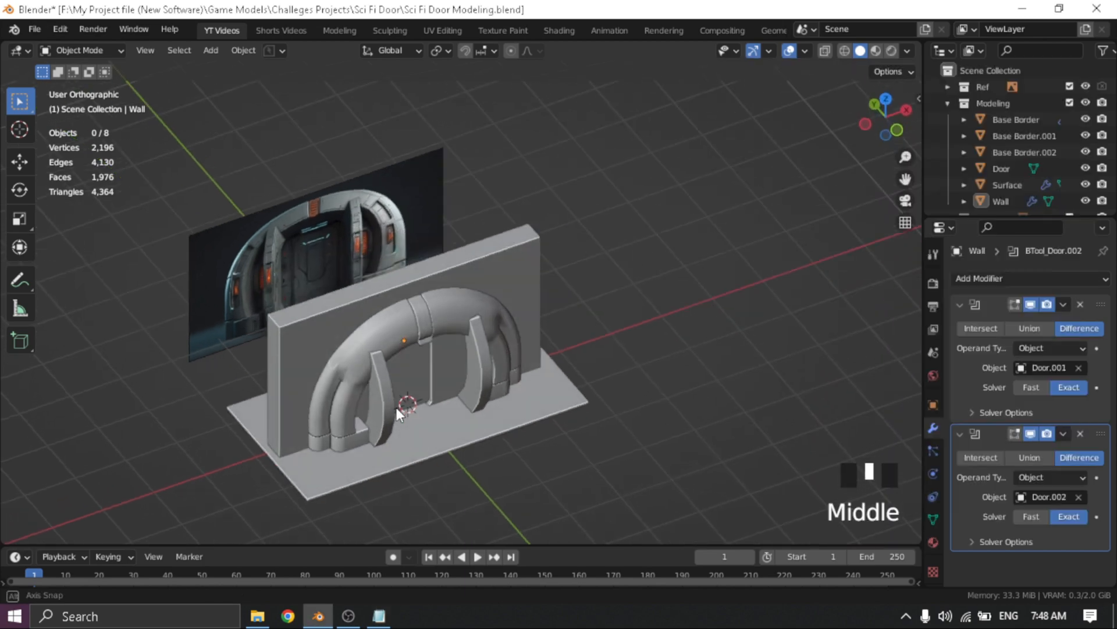